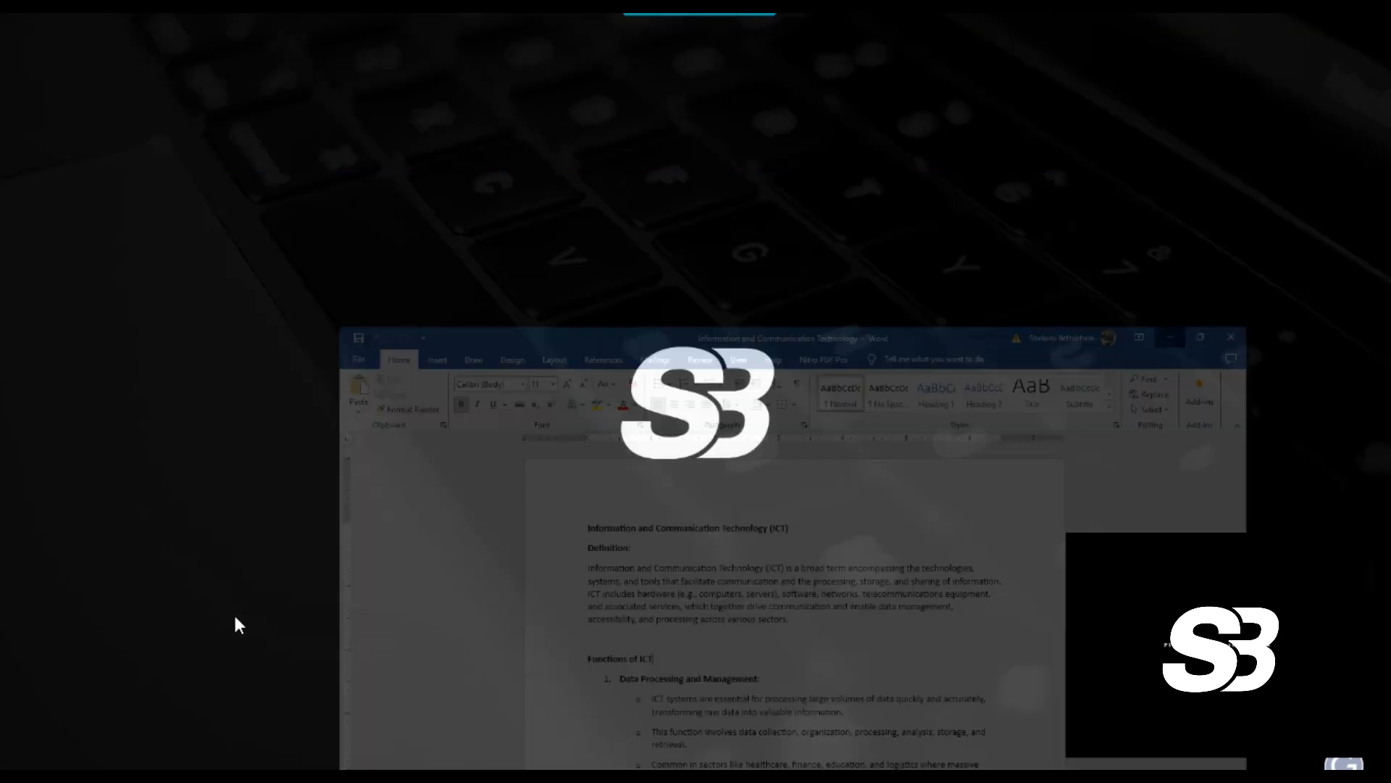
# Open Microsoft Word, create a blank document and maximize its window
pyautogui.press('super')
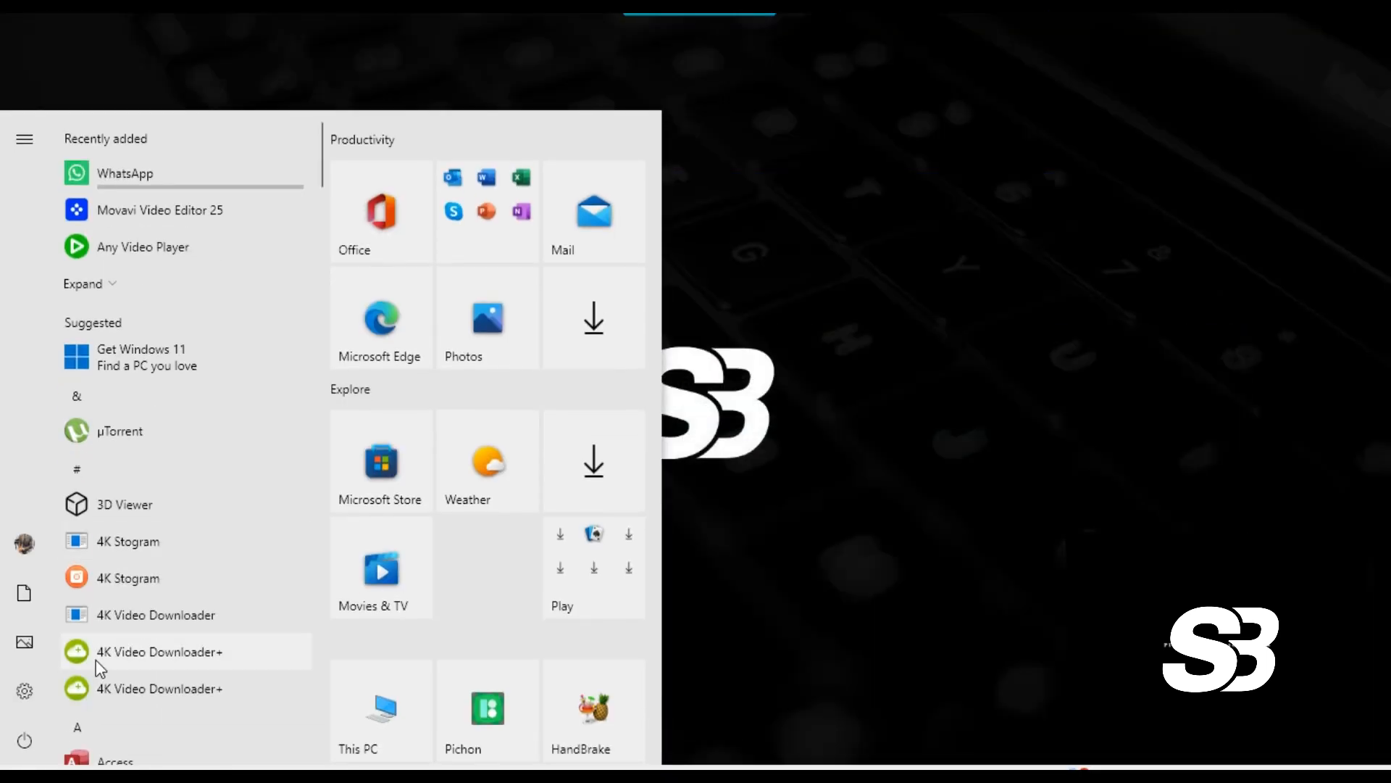
pyautogui.write('MICROSR')
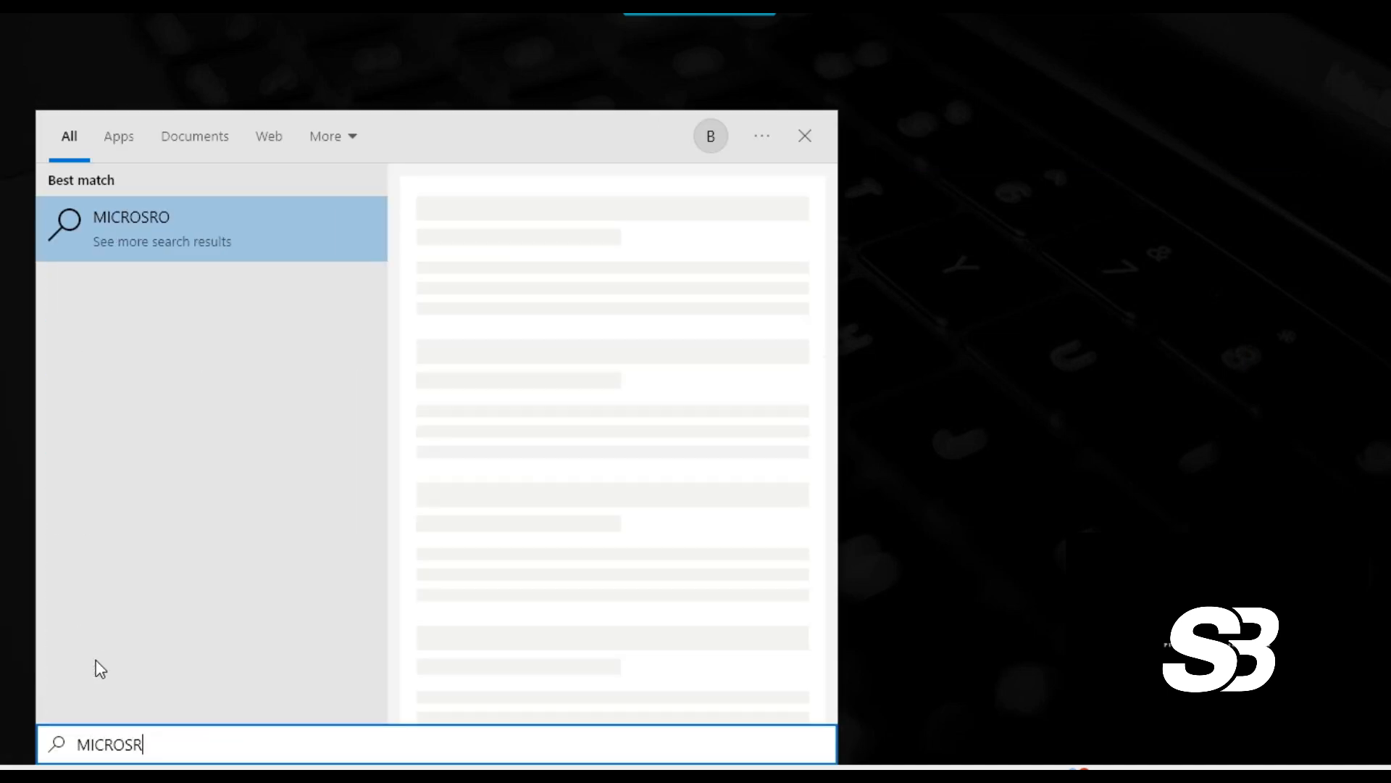
pyautogui.press('BackSpace')
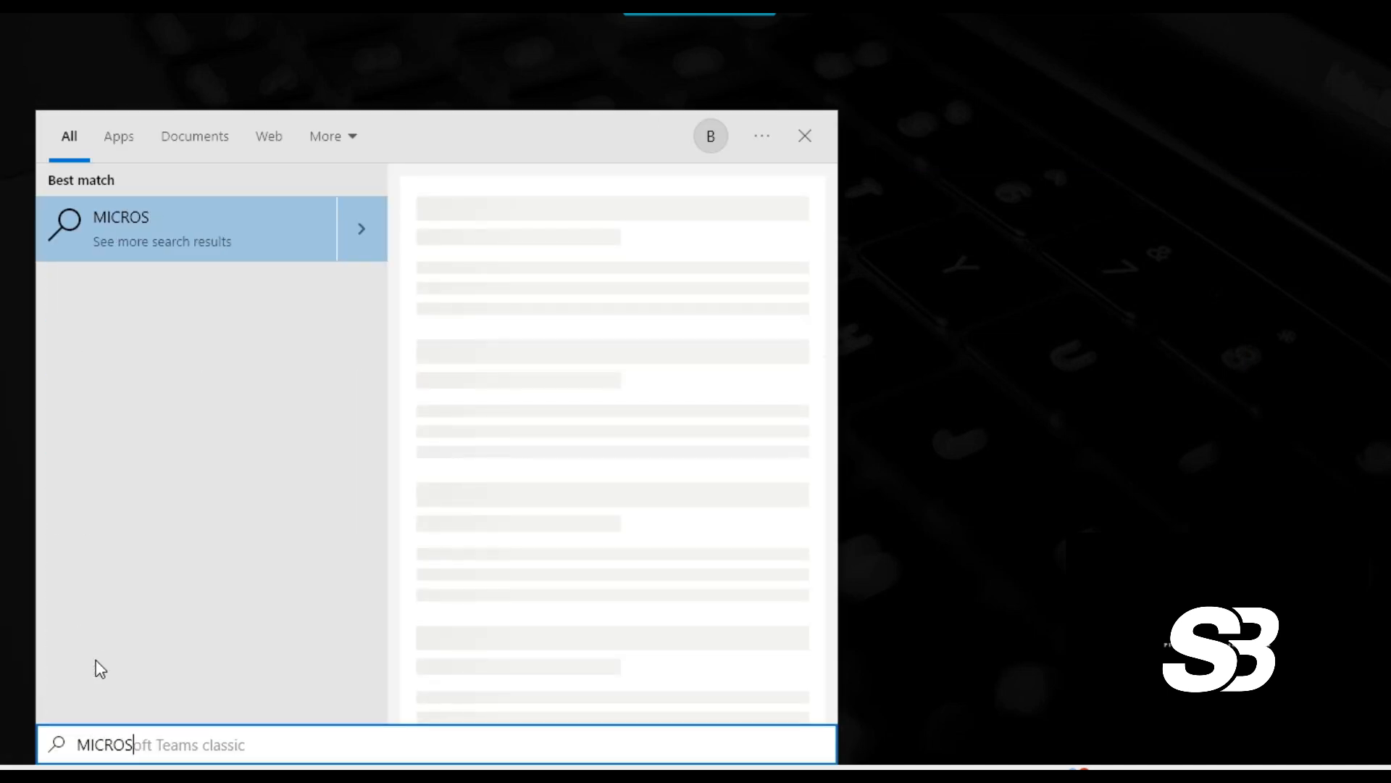
pyautogui.write('OFT WORD')
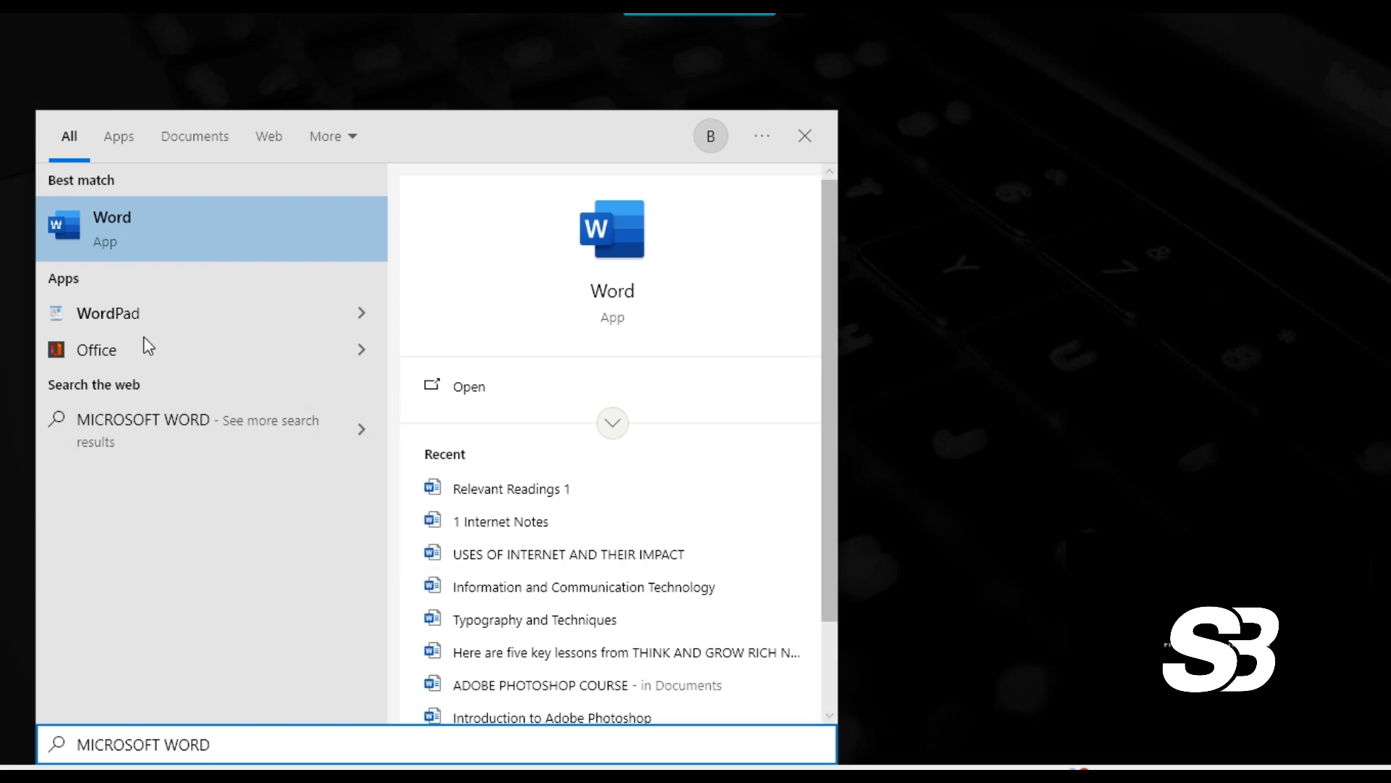
pyautogui.click(93, 242)
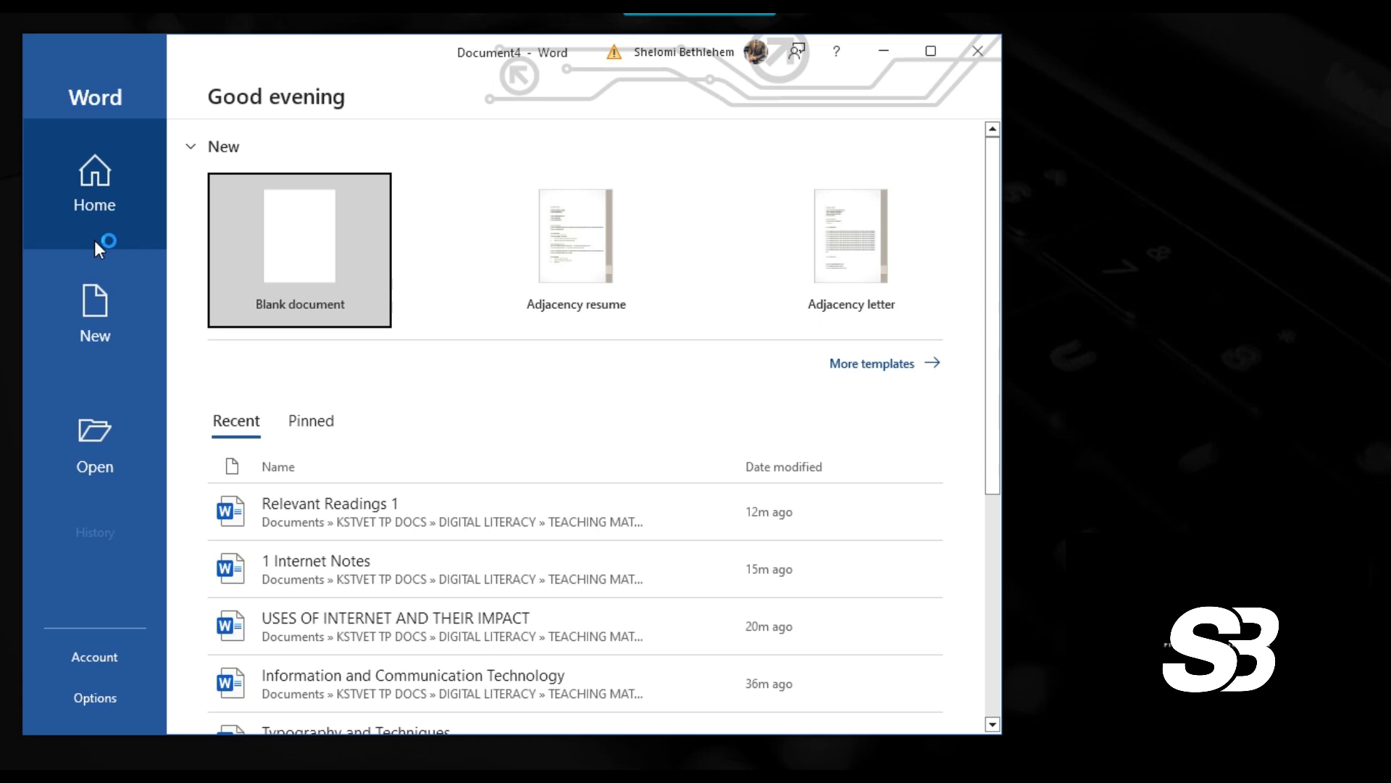
pyautogui.click(290, 258)
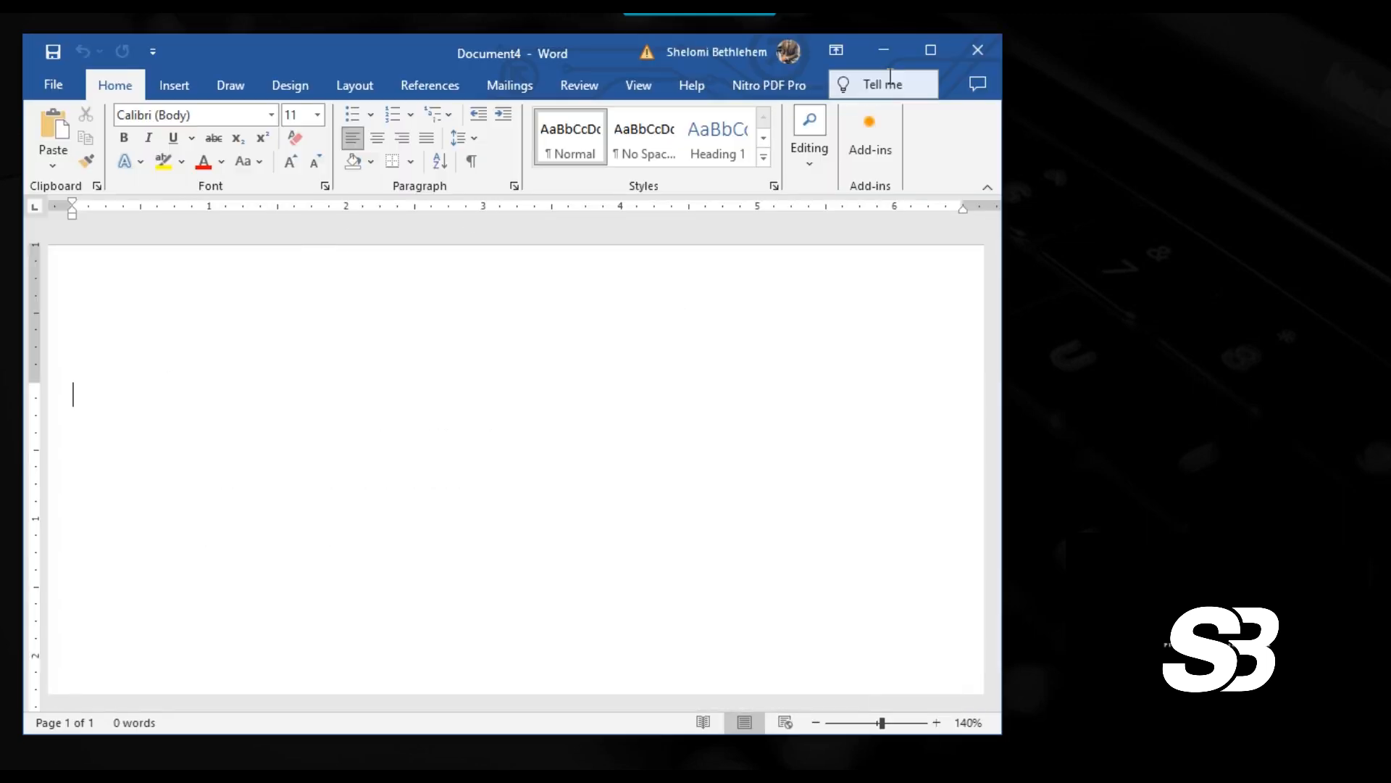
pyautogui.click(929, 50)
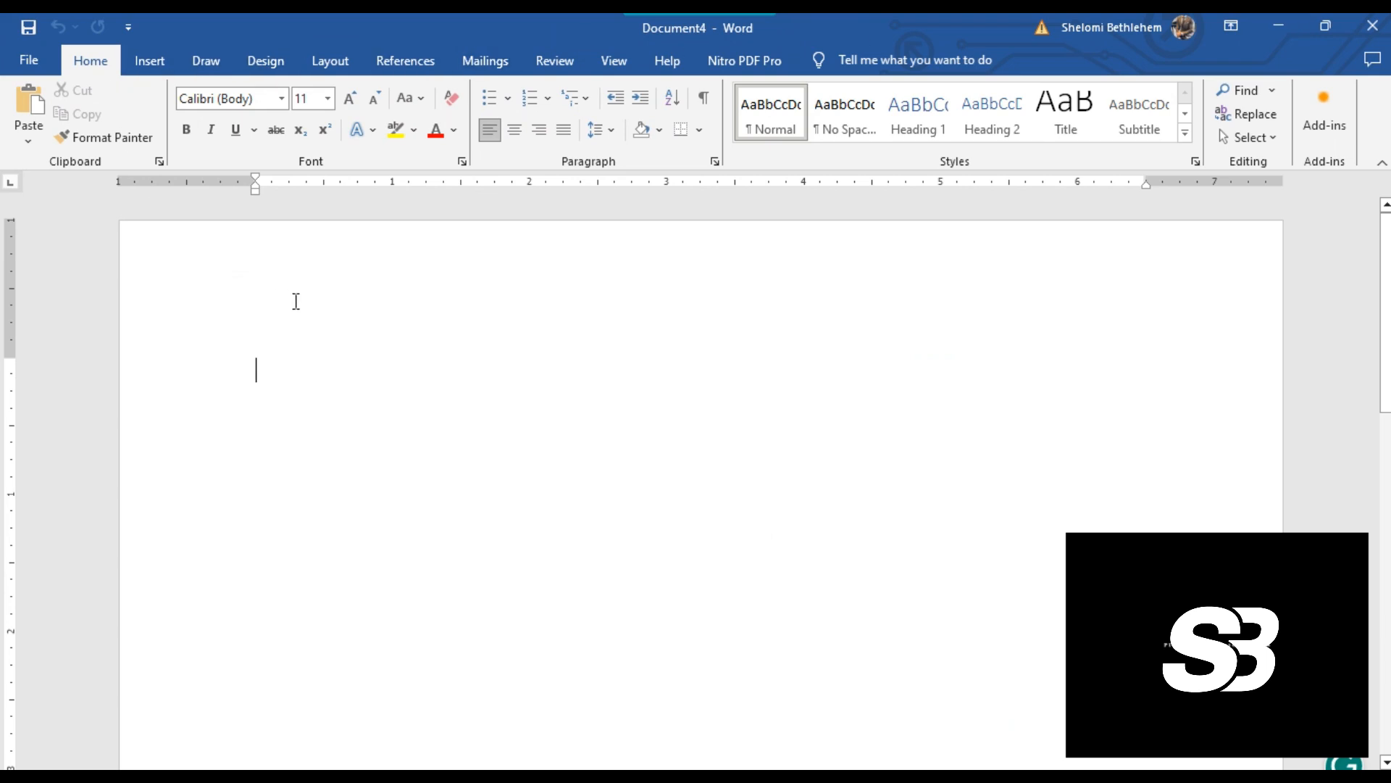
# Enter the title "INTRODUCTION TO MICROSOFT WORD" on the first line of the document
pyautogui.write('INT')
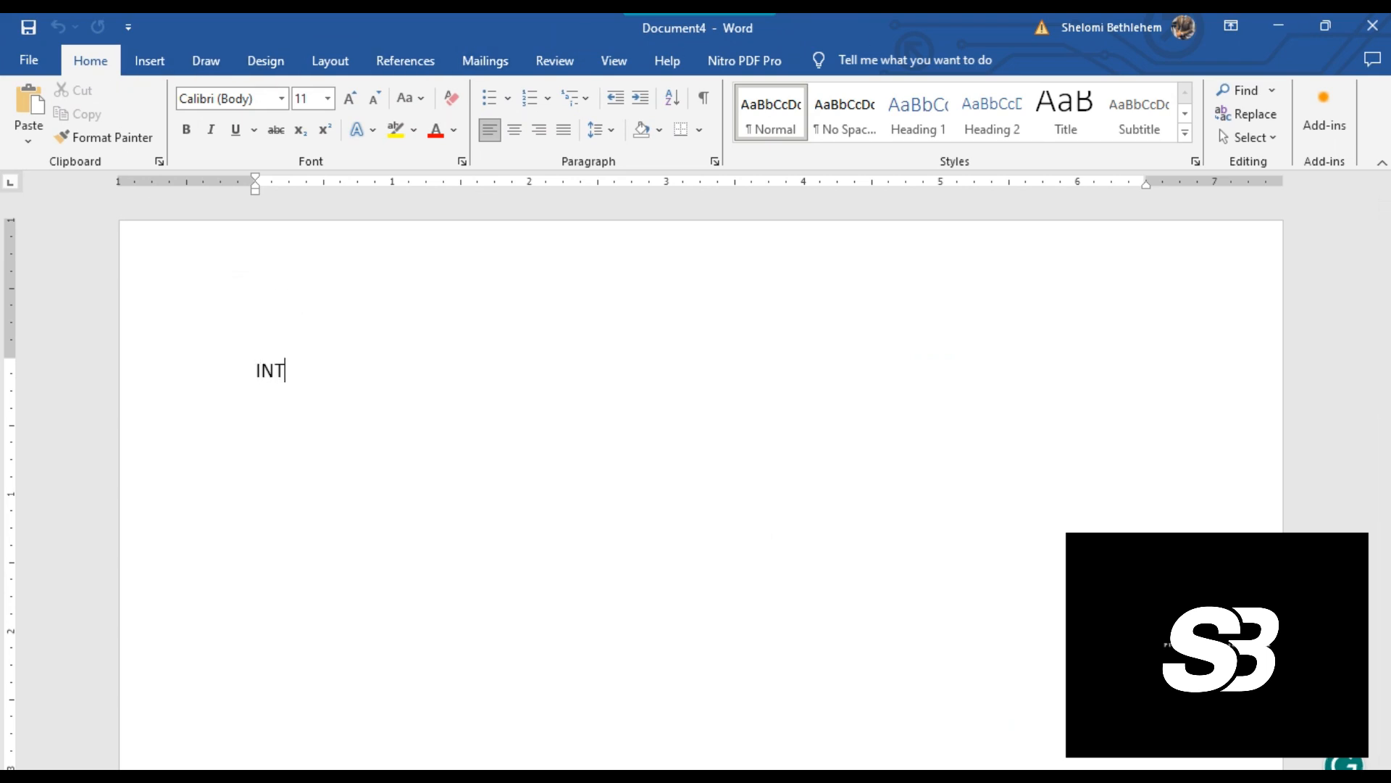
pyautogui.write('RODUCTION TO MICR')
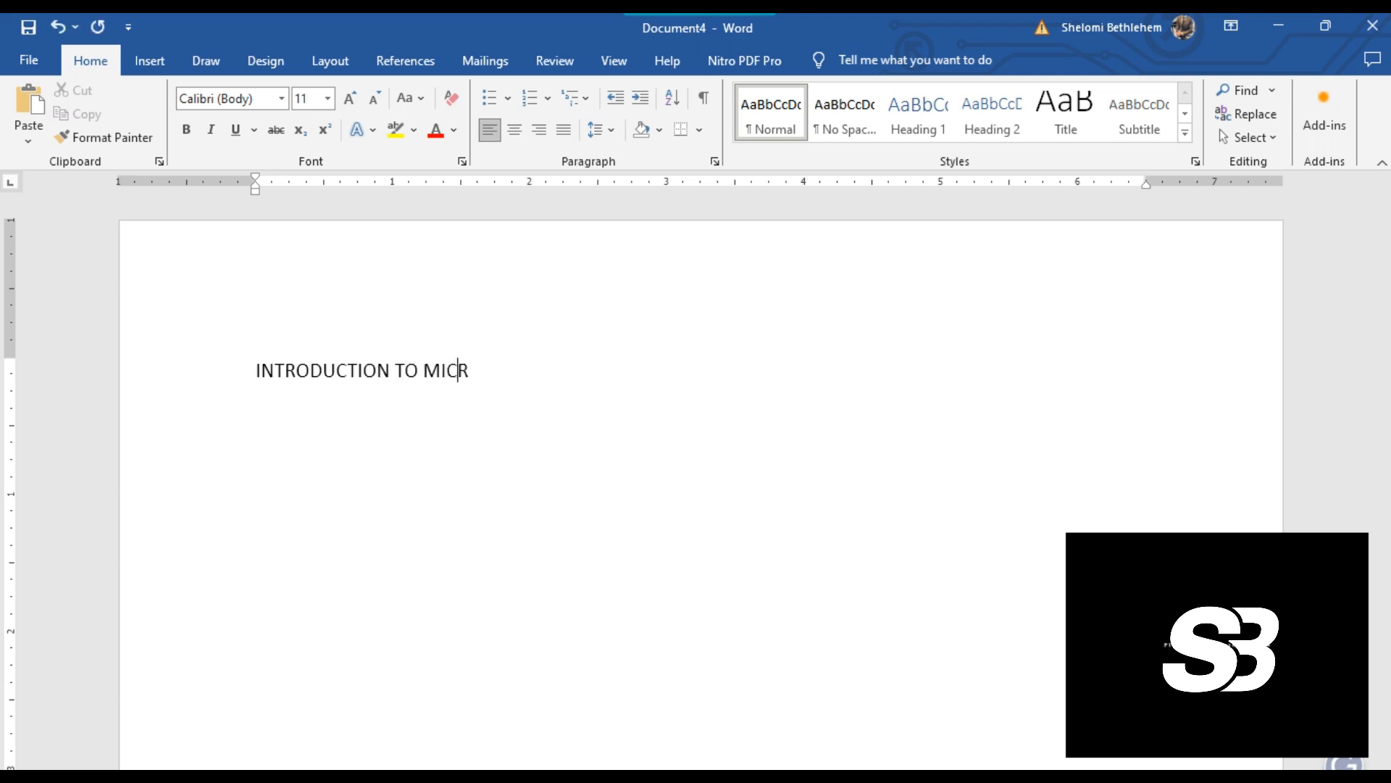
pyautogui.write('OSOFT WORD')
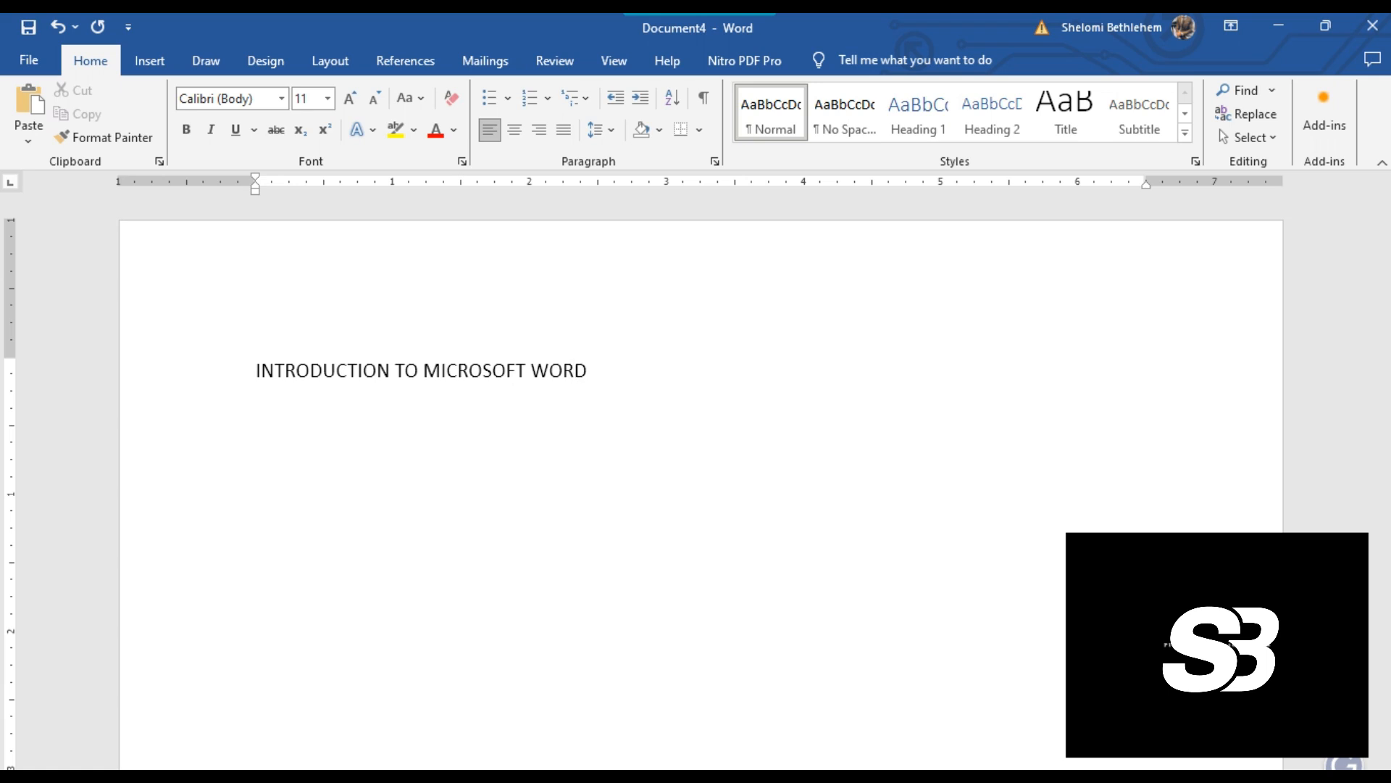
pyautogui.scroll(5, 419, 445)
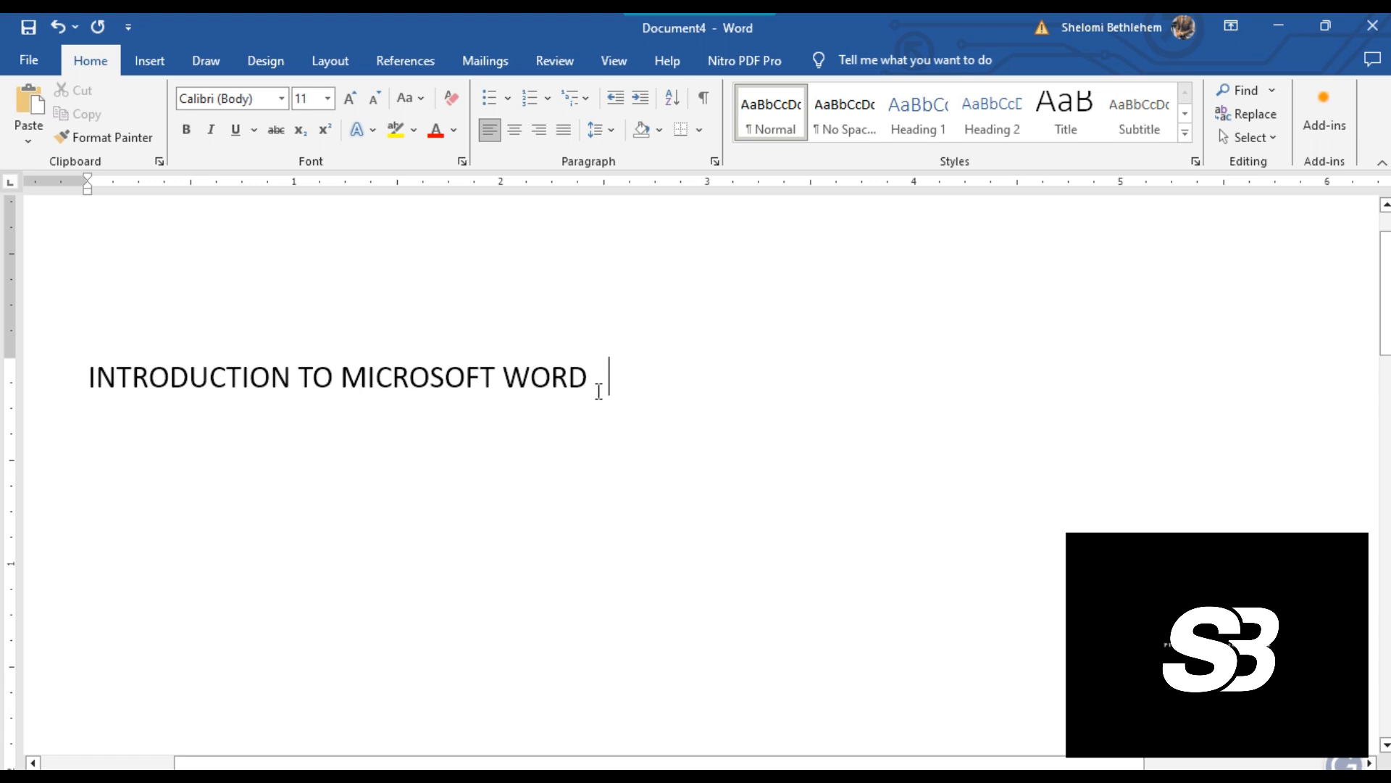
pyautogui.moveTo(602, 385); pyautogui.dragTo(101, 328)
pyautogui.click(720, 354)
# Save the document as "INTRODUCTION TO MICROSOFT WORD" in Documents > KSTVET TP DOCS > DIGITAL LITERACY > TEACHING MATERIALS
pyautogui.click(30, 62)
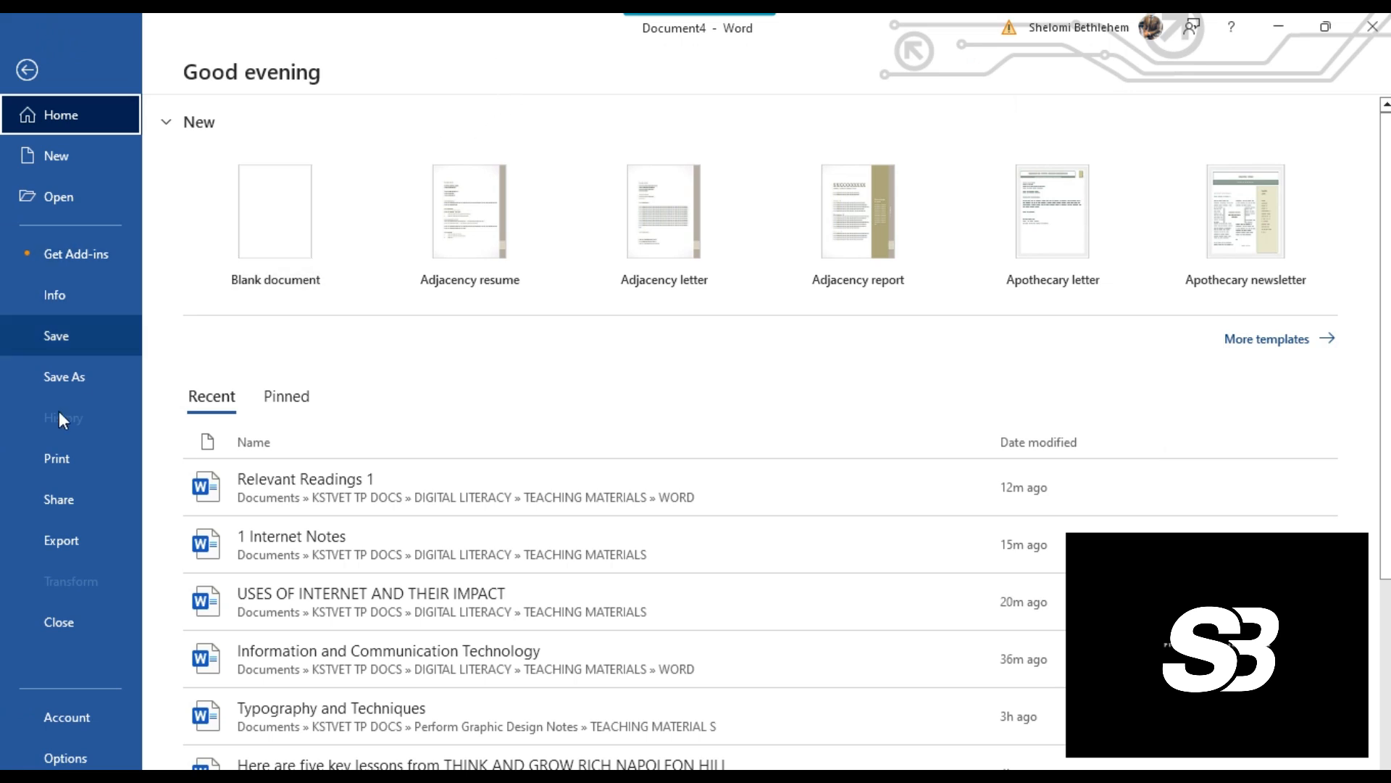
pyautogui.click(75, 377)
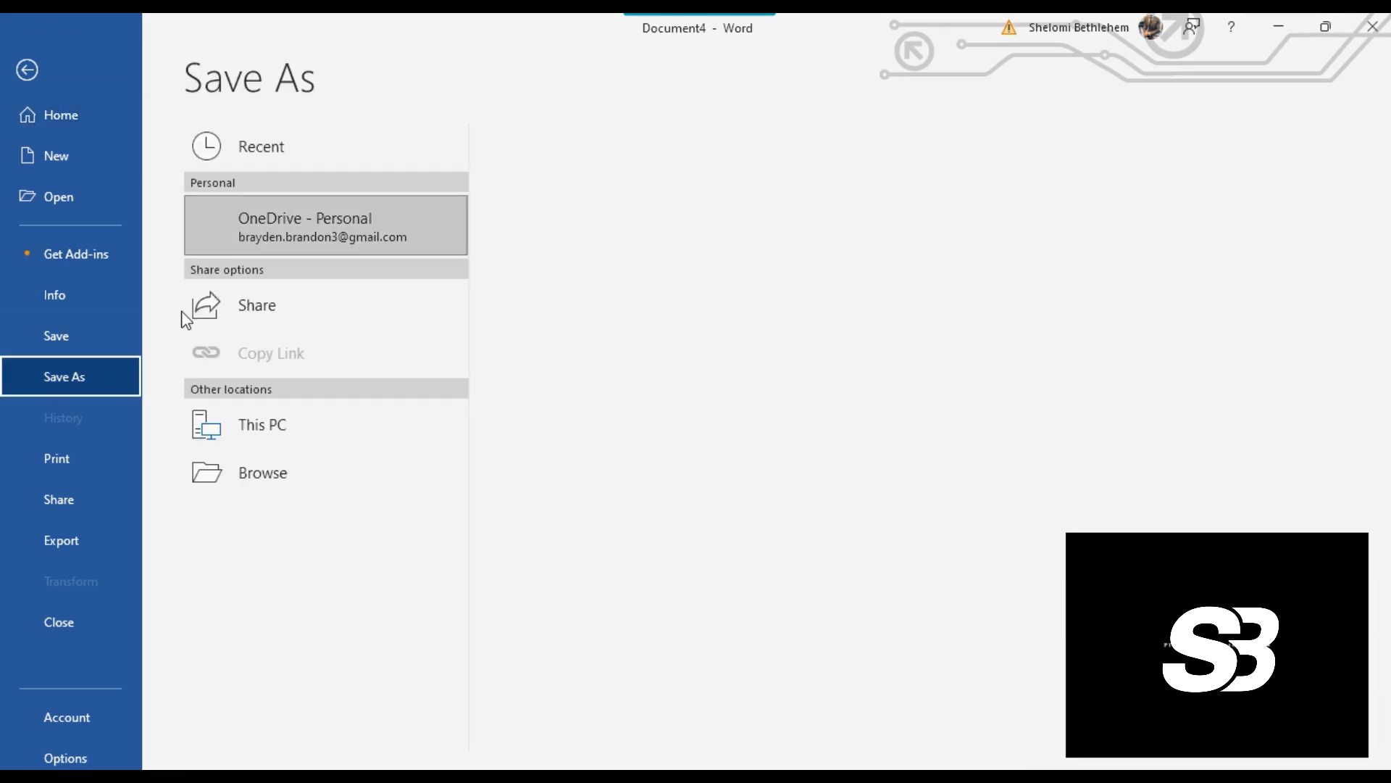
pyautogui.click(240, 511)
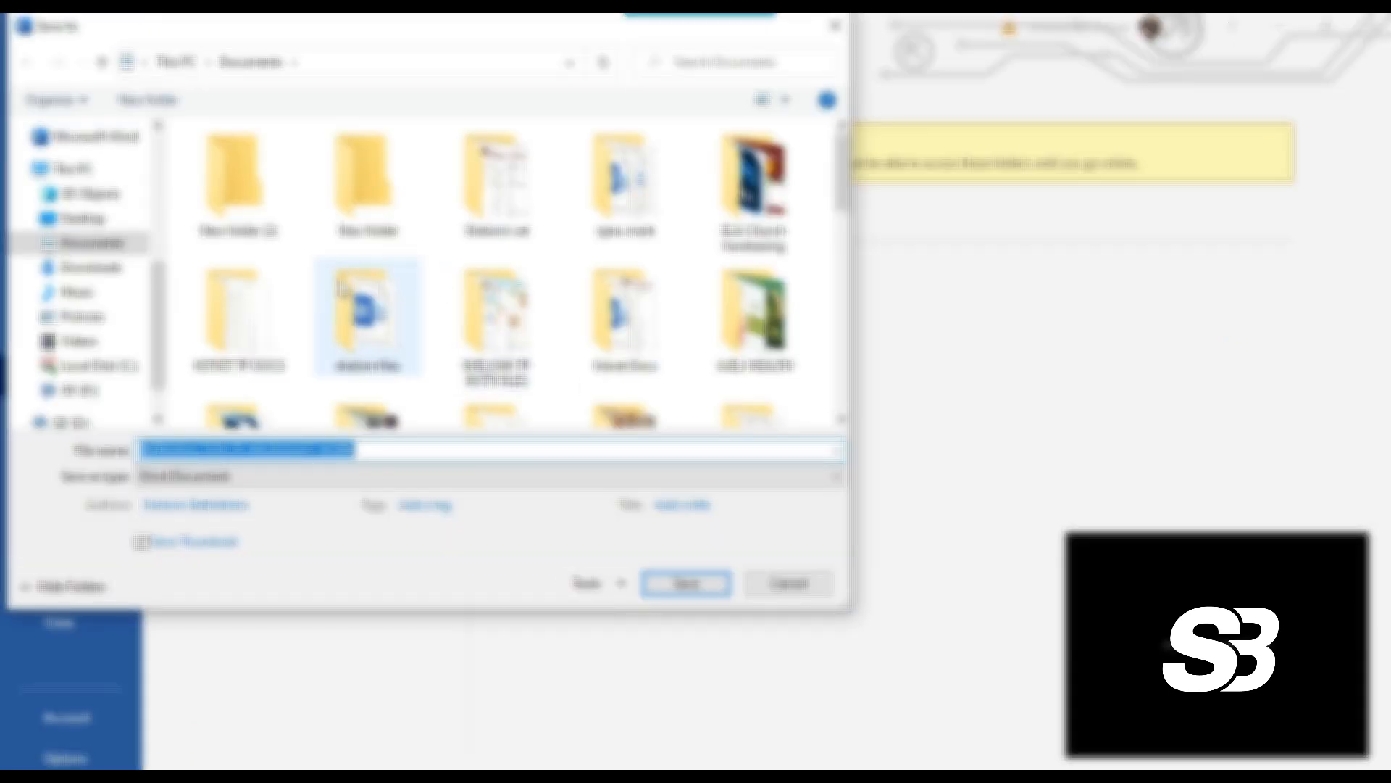
pyautogui.click(239, 319)
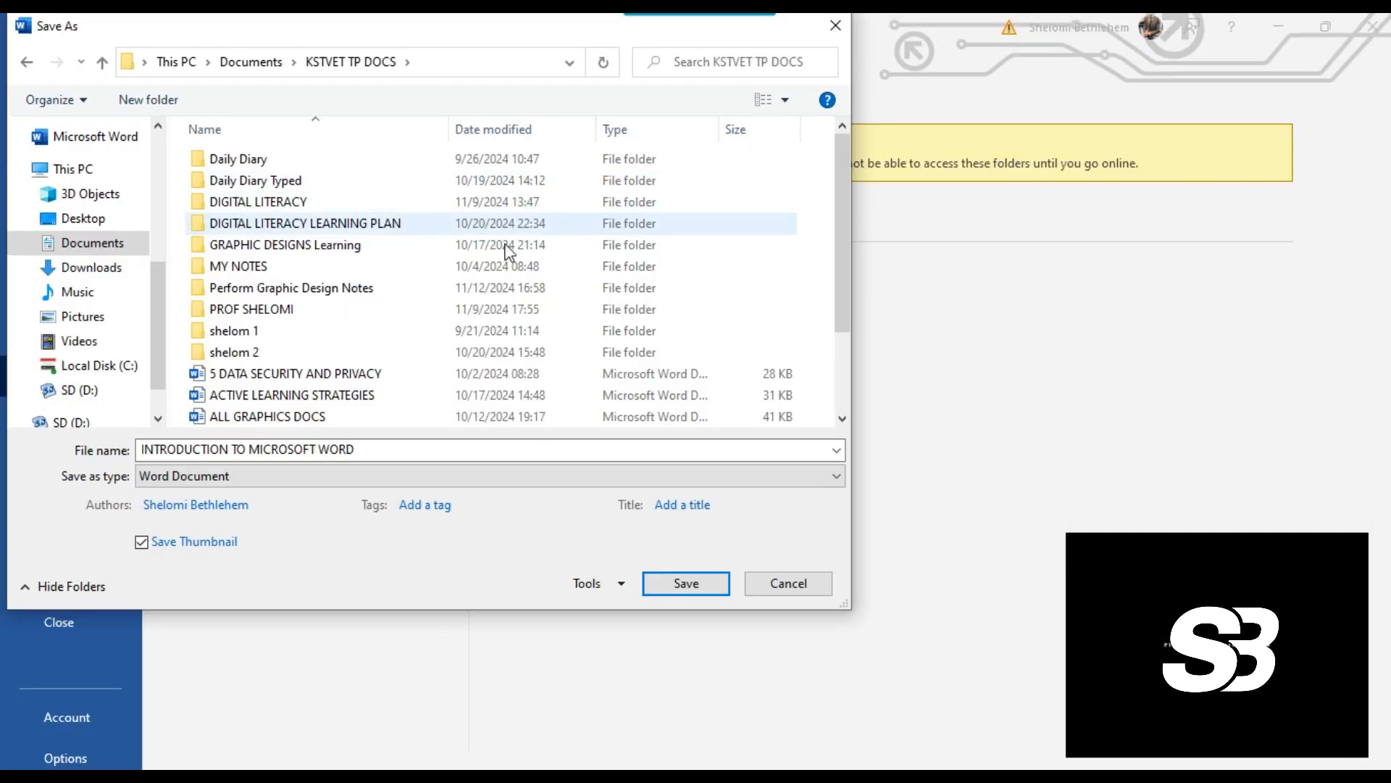
pyautogui.click(297, 205)
pyautogui.doubleClick(298, 204)
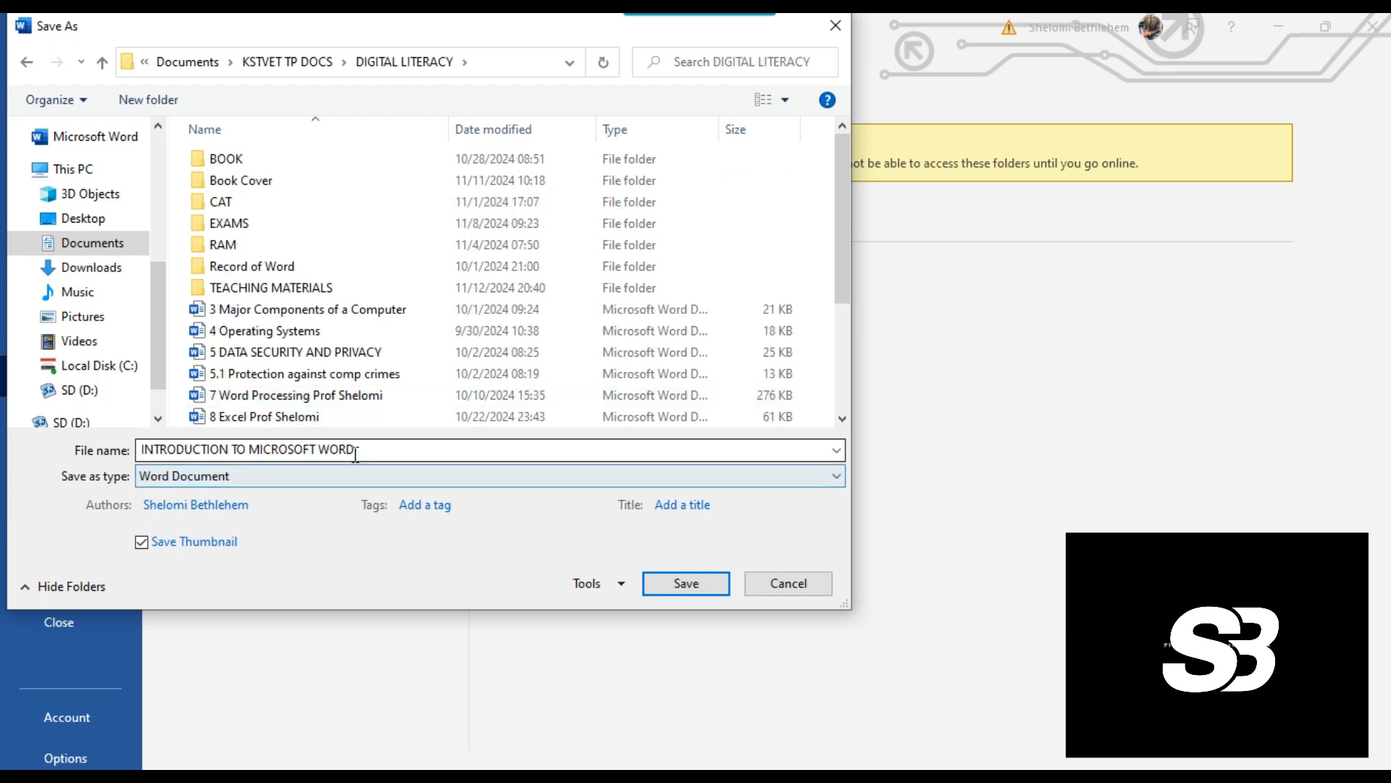
pyautogui.doubleClick(435, 288)
pyautogui.click(386, 450)
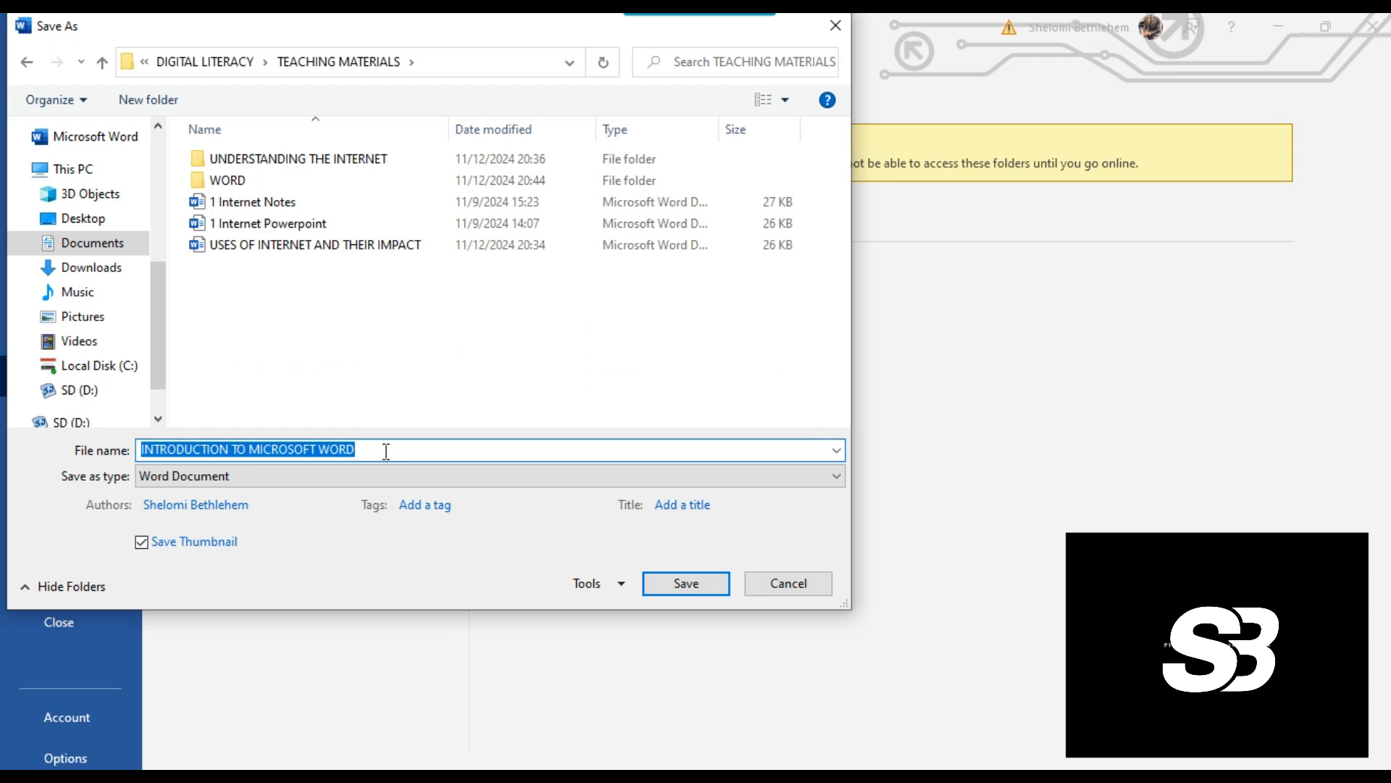
pyautogui.click(681, 589)
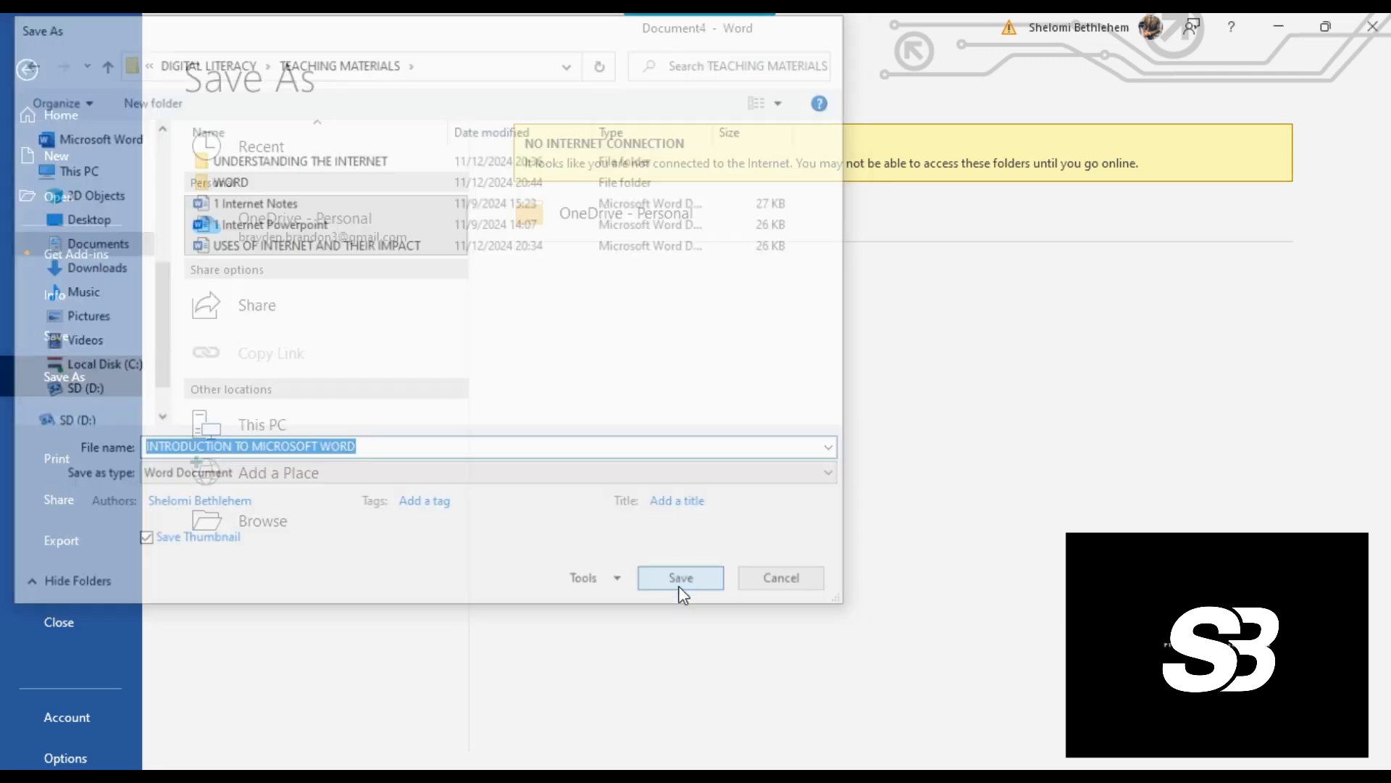
# Add the line "CTRL + S (SAVE)" below the title
pyautogui.click(601, 377)
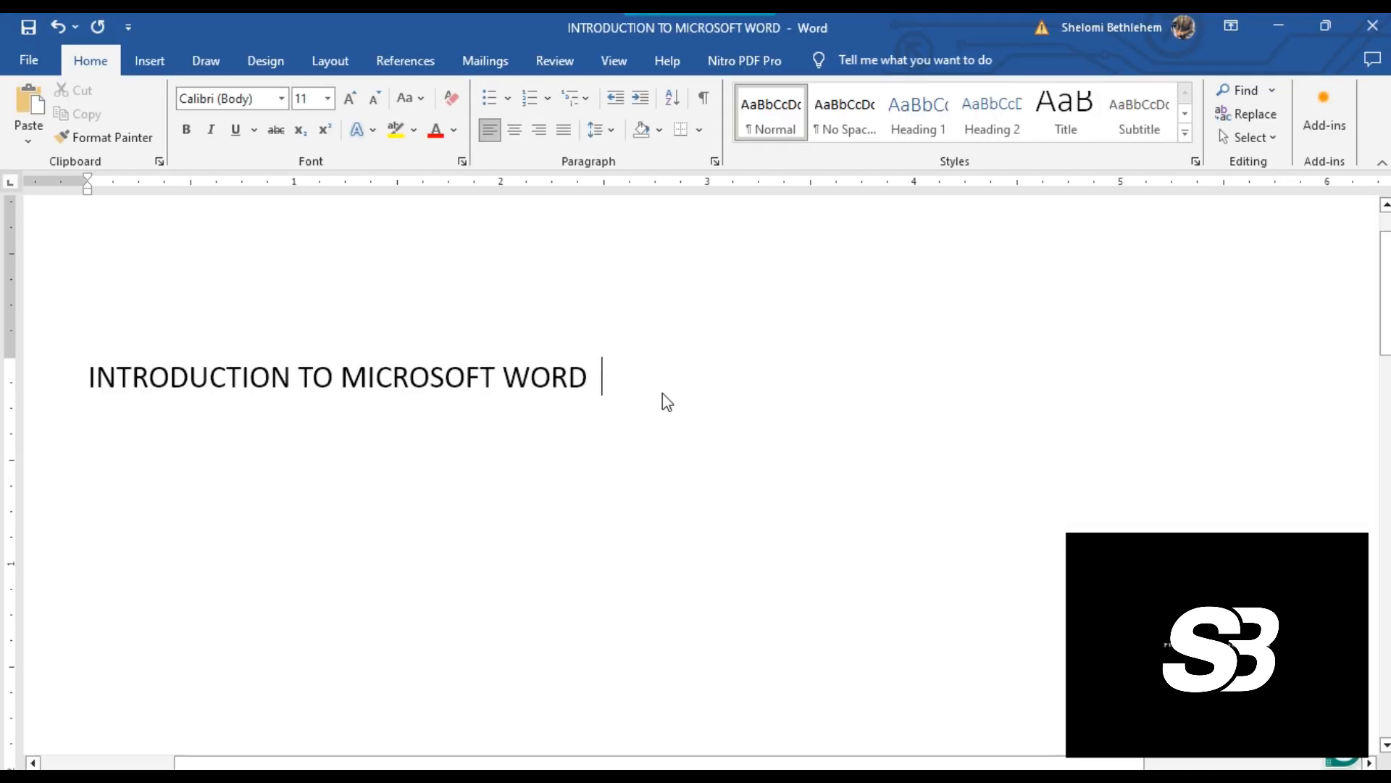
pyautogui.click(611, 380)
pyautogui.press('Return')
pyautogui.write('CTRL')
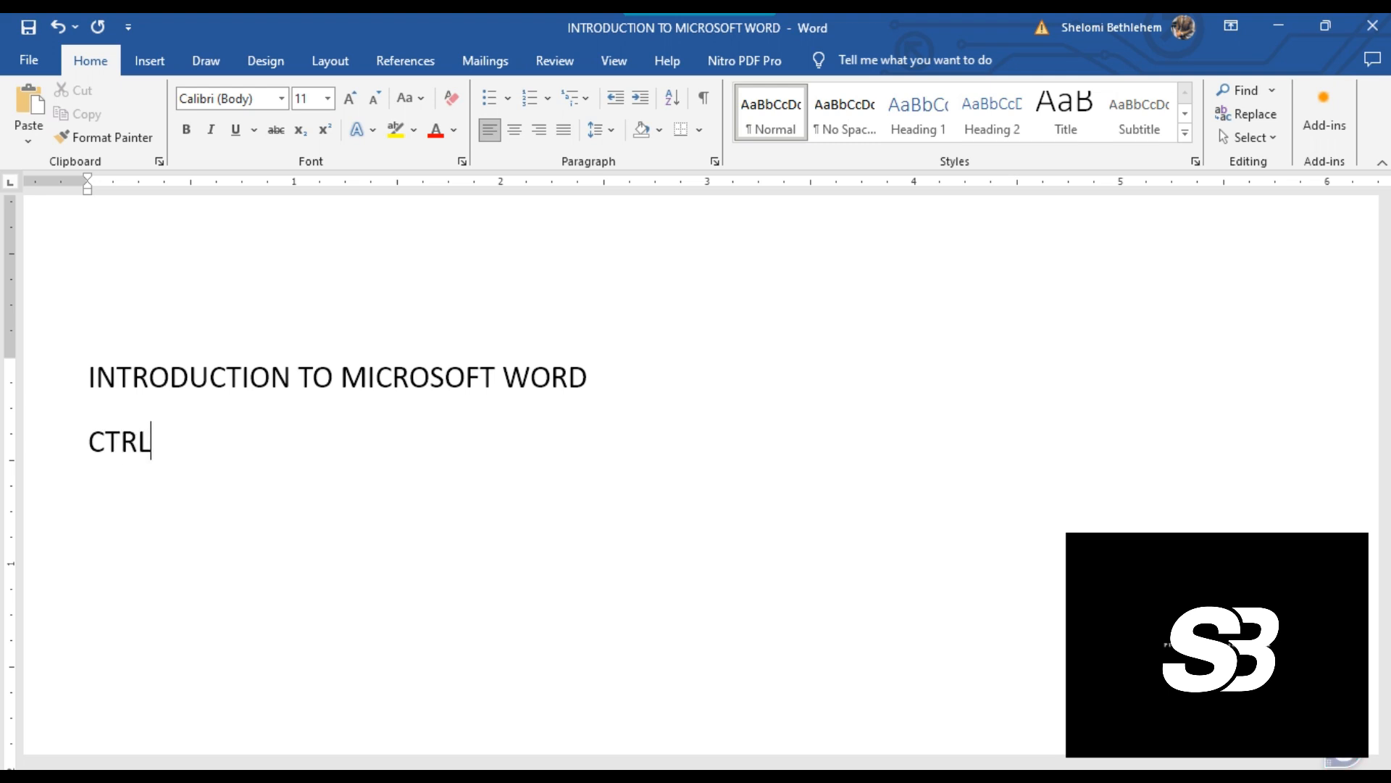
pyautogui.write(' + ')
pyautogui.write('S ')
pyautogui.write('(SA)')
pyautogui.press('Left')
pyautogui.write('SA')
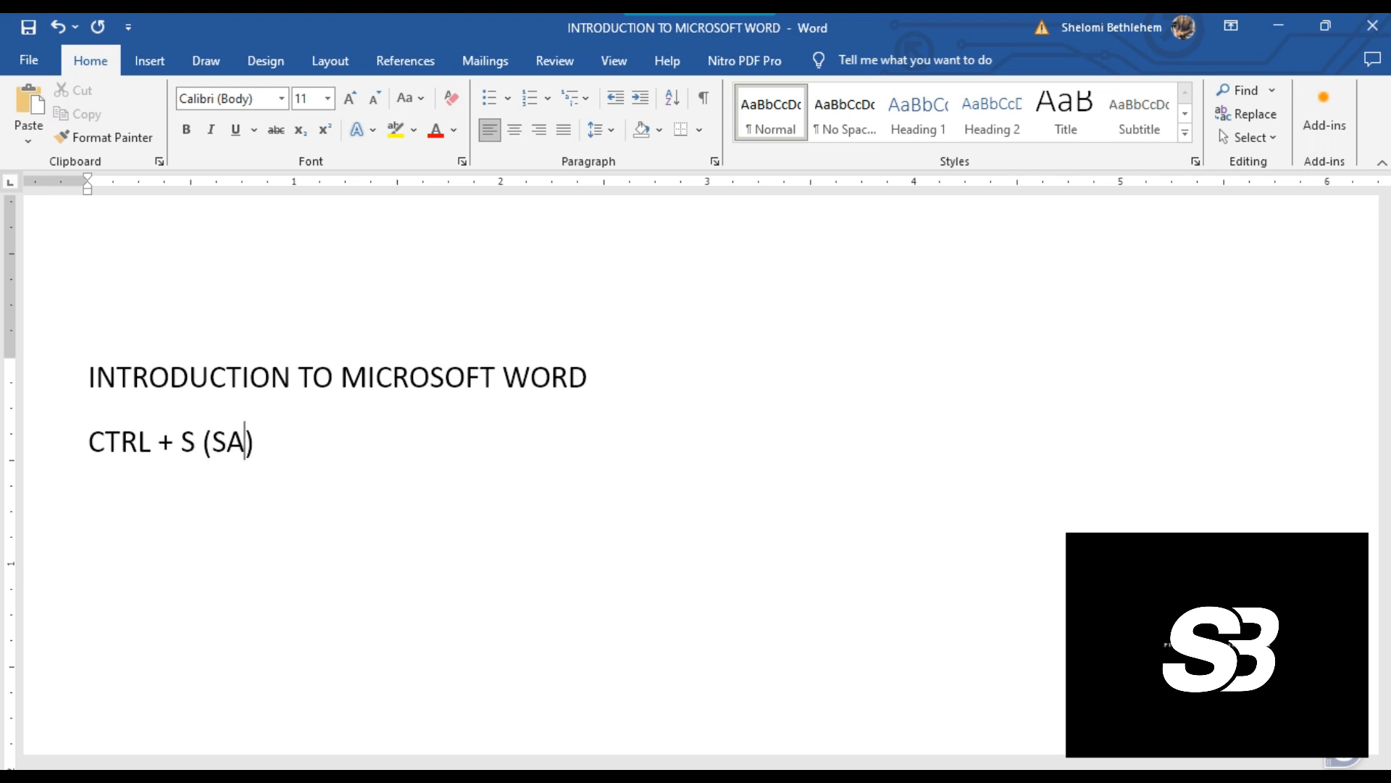
pyautogui.write('VE')
# Add the lines "SAVE AS IS USED TO SAVE IN A DIFFERENT LOCATION" and "OR WITH A DIFFERENT FILENAME" below the save shortcut
pyautogui.write('SAVE AS')
pyautogui.write(' IS USE')
pyautogui.write('D TO')
pyautogui.write(' SA')
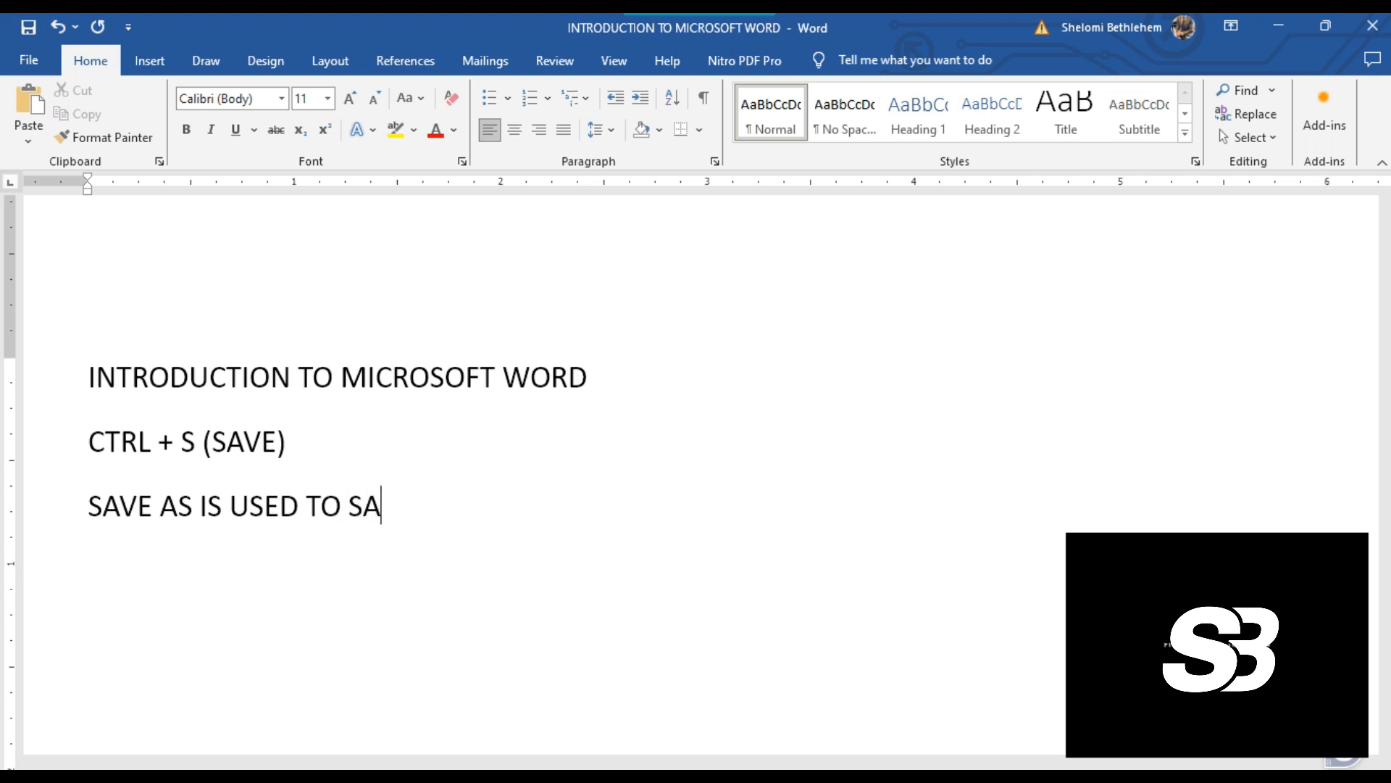
pyautogui.write('VE IN A DIF')
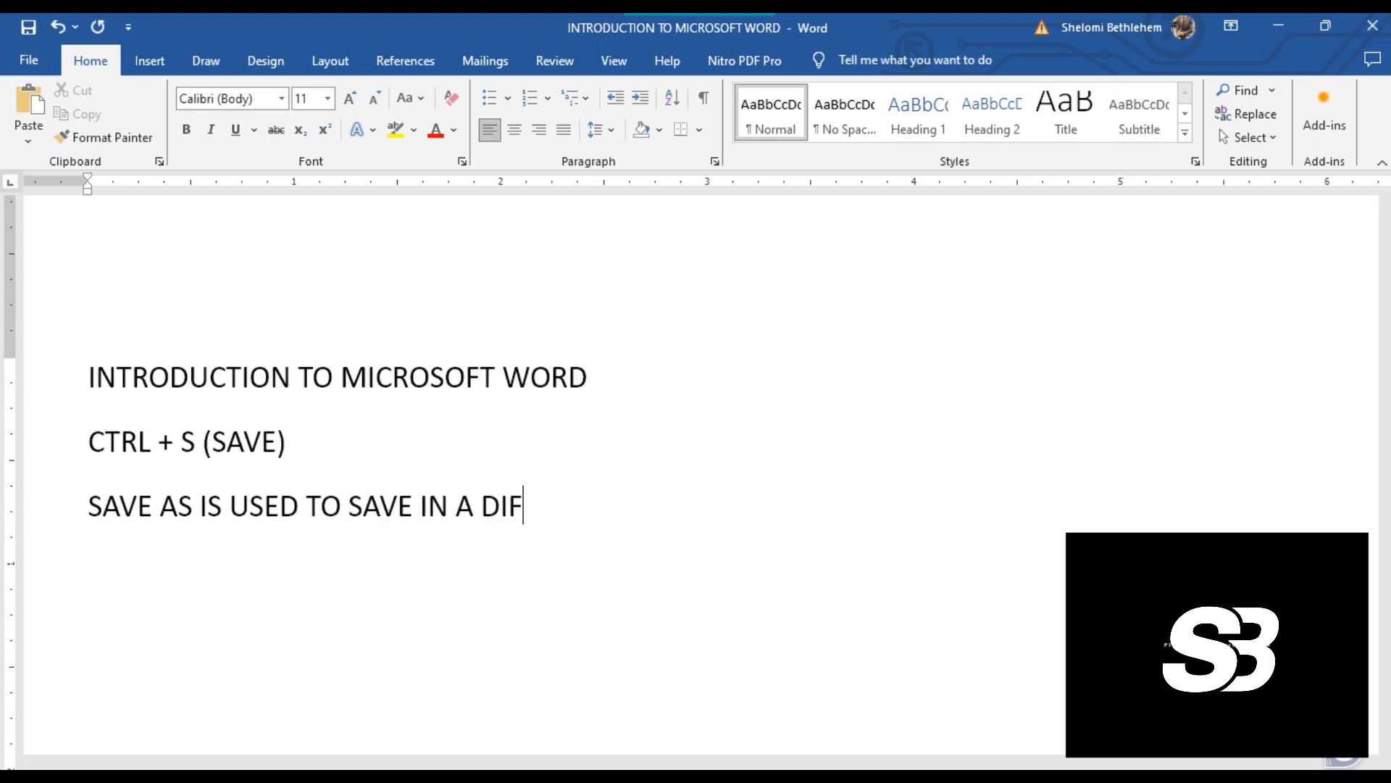
pyautogui.write('FERENT LOC')
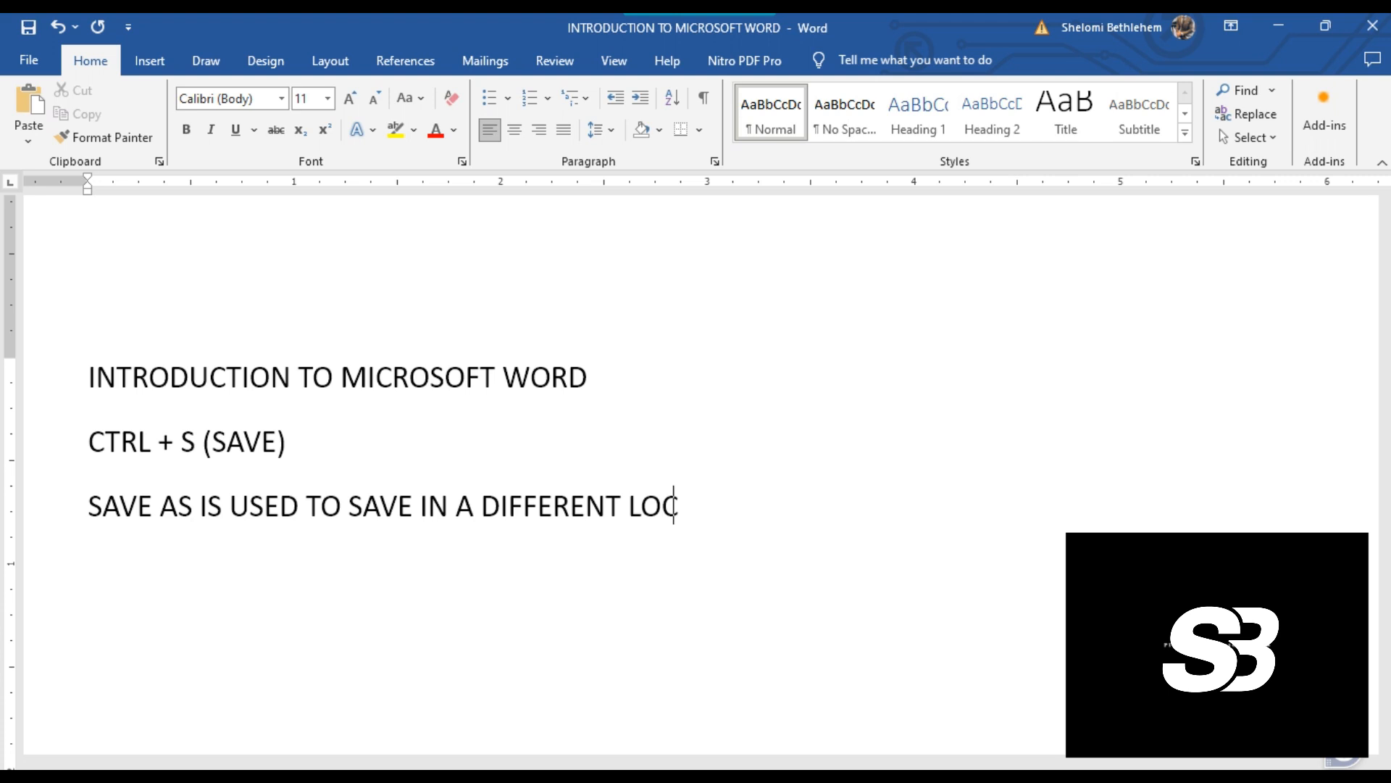
pyautogui.write('ATIONOR WITH A DIFFERENT FILAN')
pyautogui.press('BackSpace')
pyautogui.press('BackSpace')
pyautogui.write('ENAME')
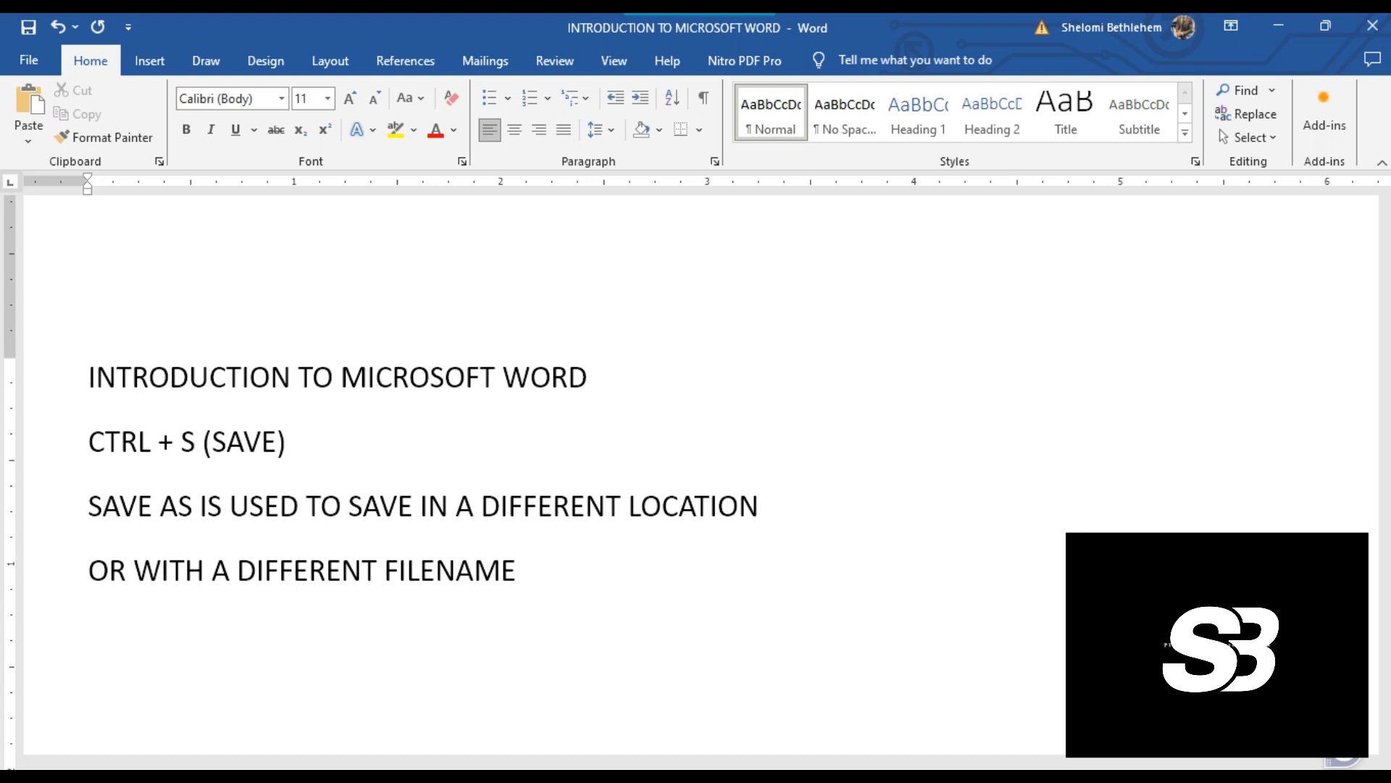
pyautogui.click(571, 506)
pyautogui.click(29, 67)
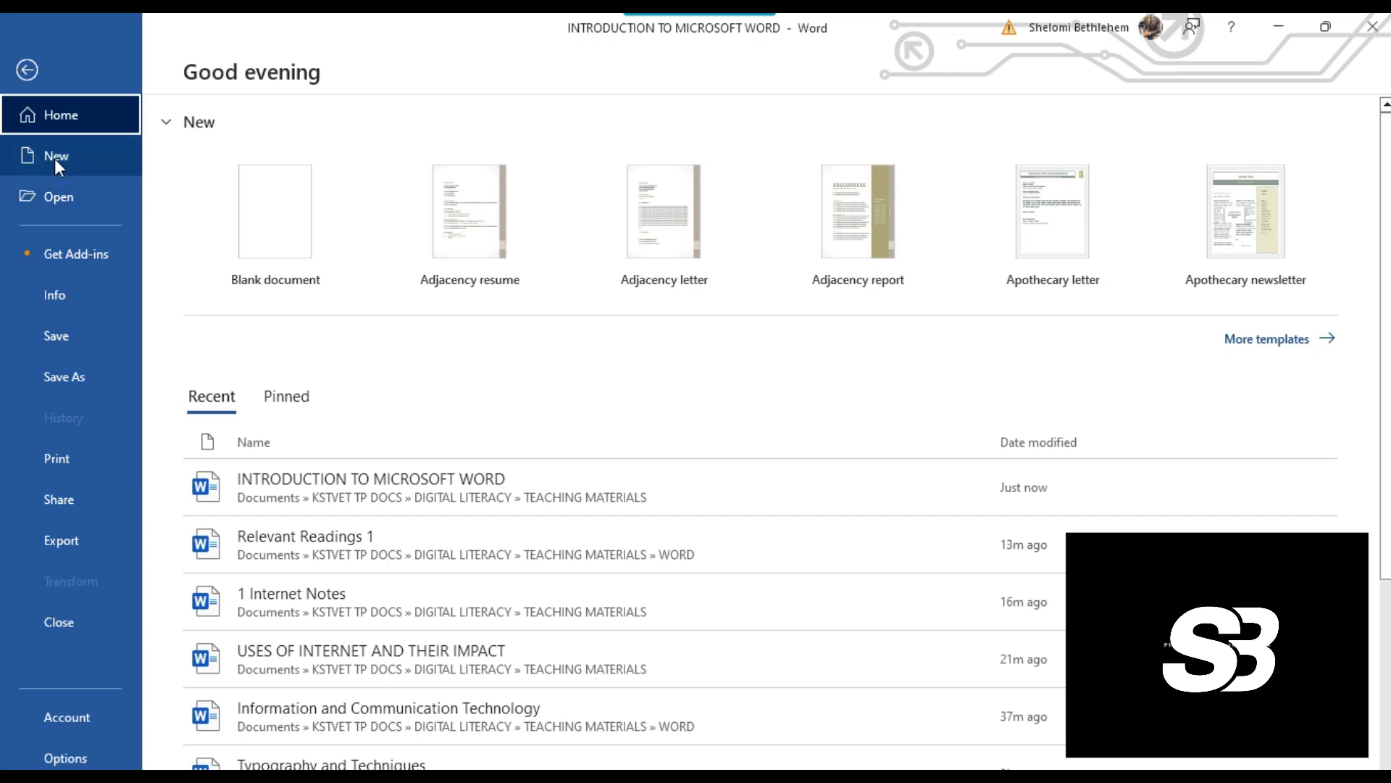
pyautogui.click(27, 70)
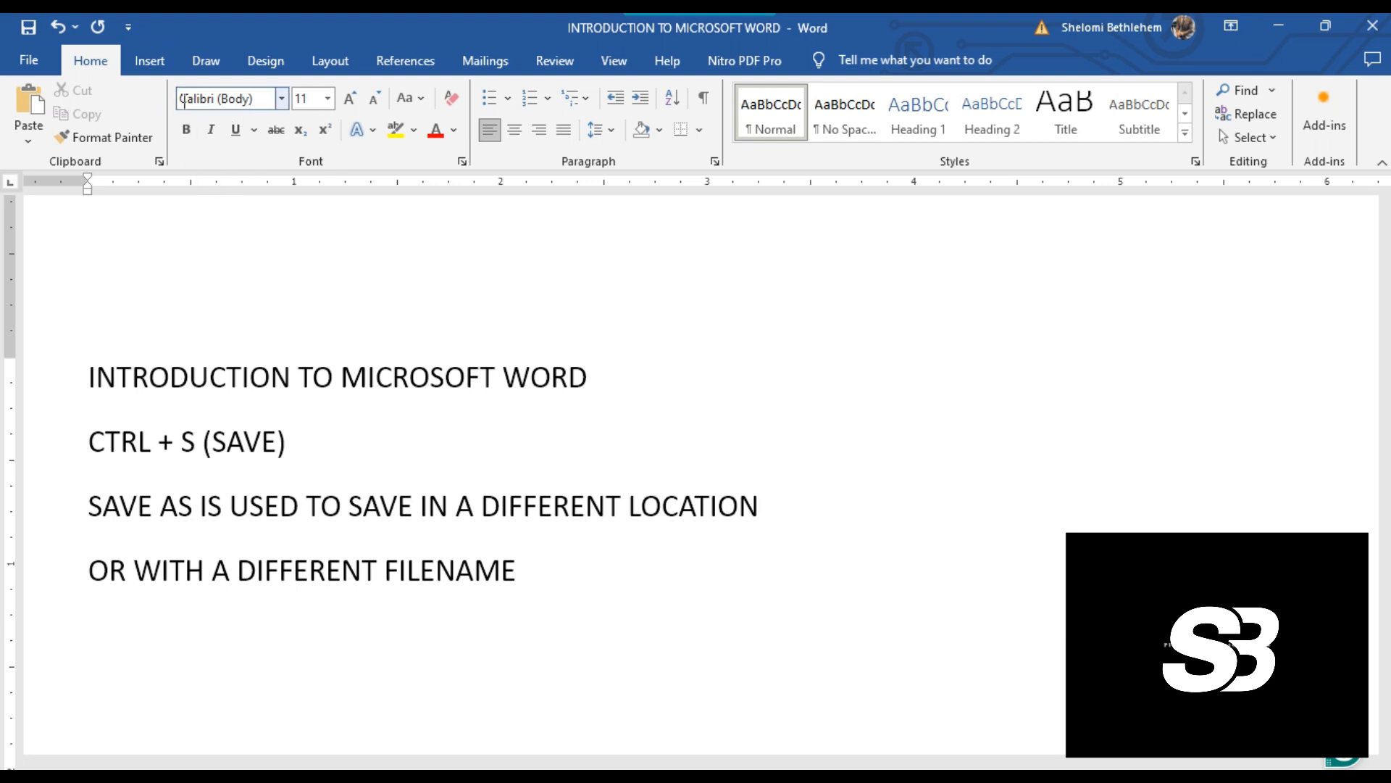
pyautogui.click(196, 132)
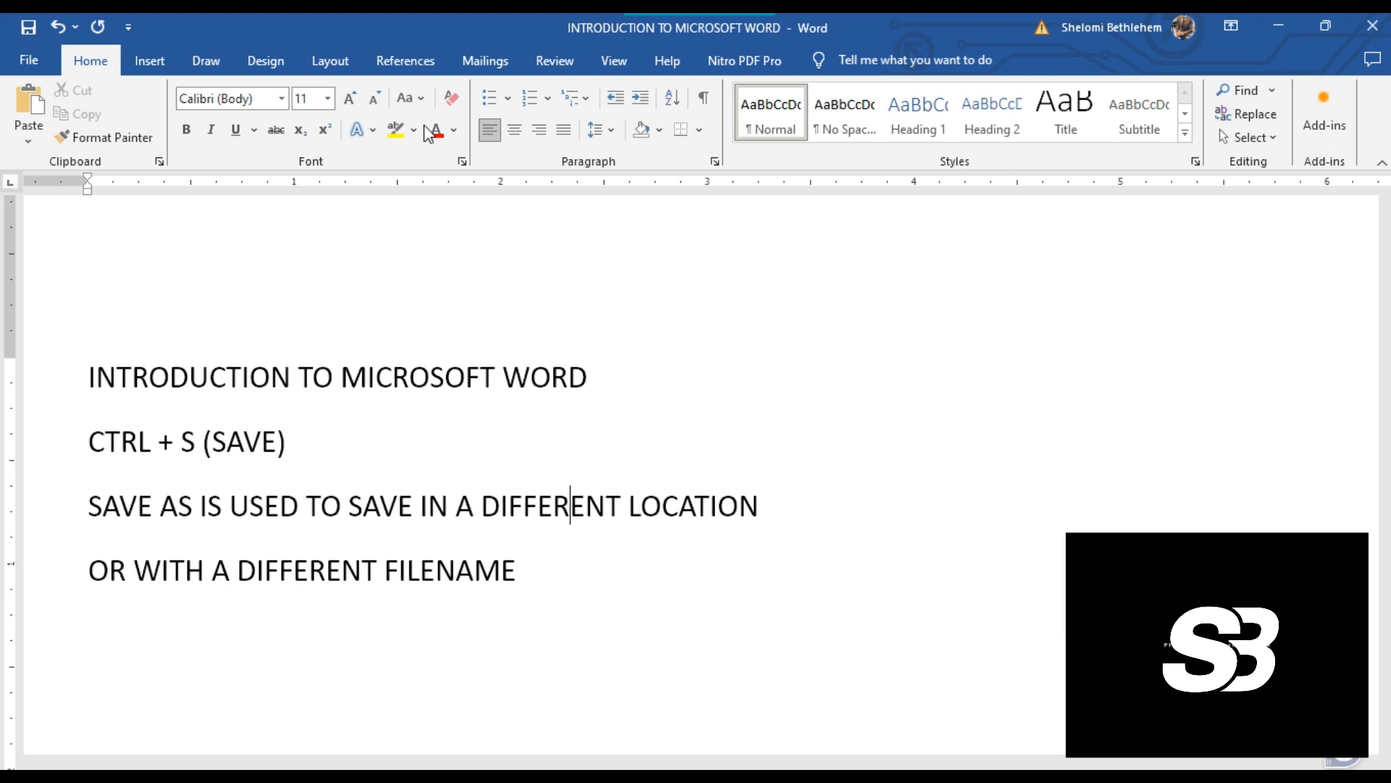
# Set the font of the title "INTRODUCTION TO MICROSOFT WORD" to Another Danger - Demo
pyautogui.moveTo(599, 374); pyautogui.dragTo(143, 389)
pyautogui.click(606, 382)
pyautogui.moveTo(571, 389); pyautogui.dragTo(96, 378)
pyautogui.click(612, 393)
pyautogui.moveTo(591, 378); pyautogui.dragTo(87, 384)
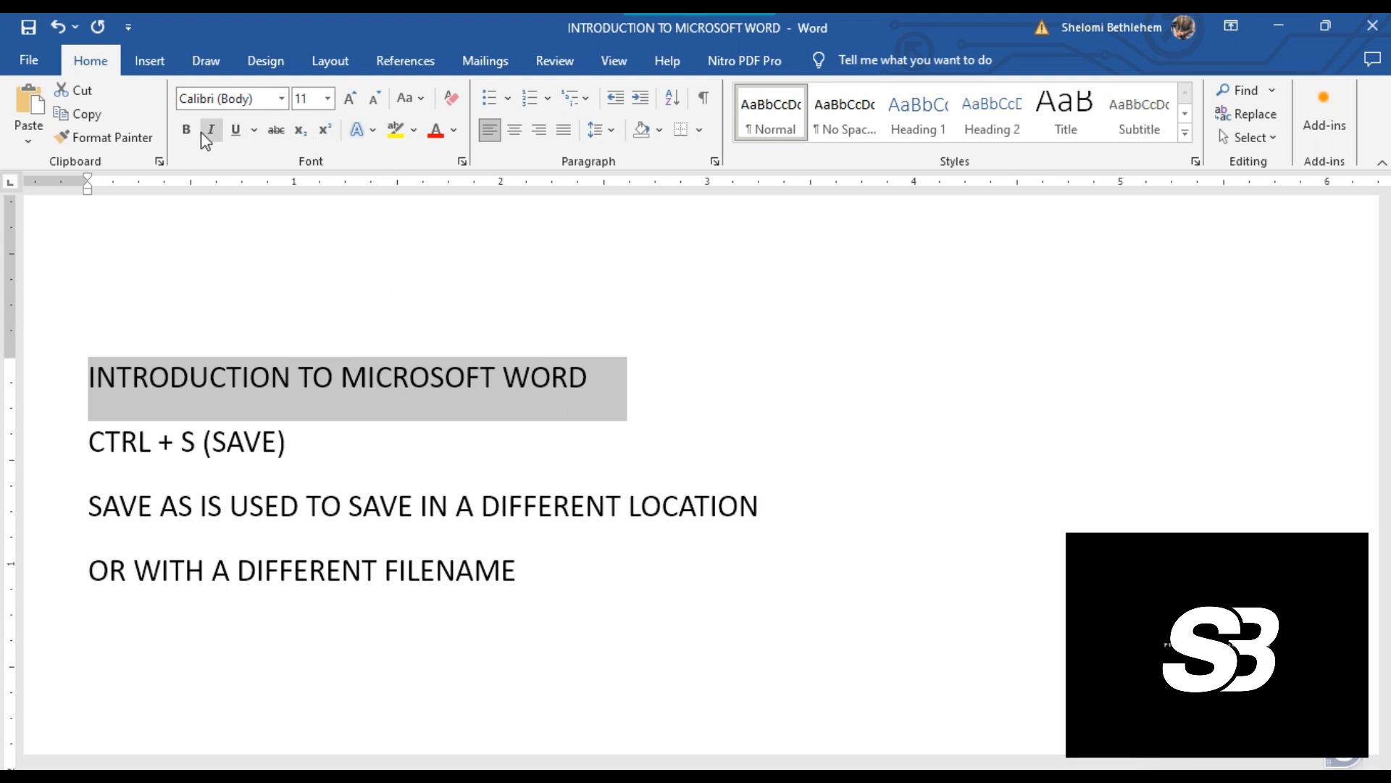
pyautogui.click(283, 99)
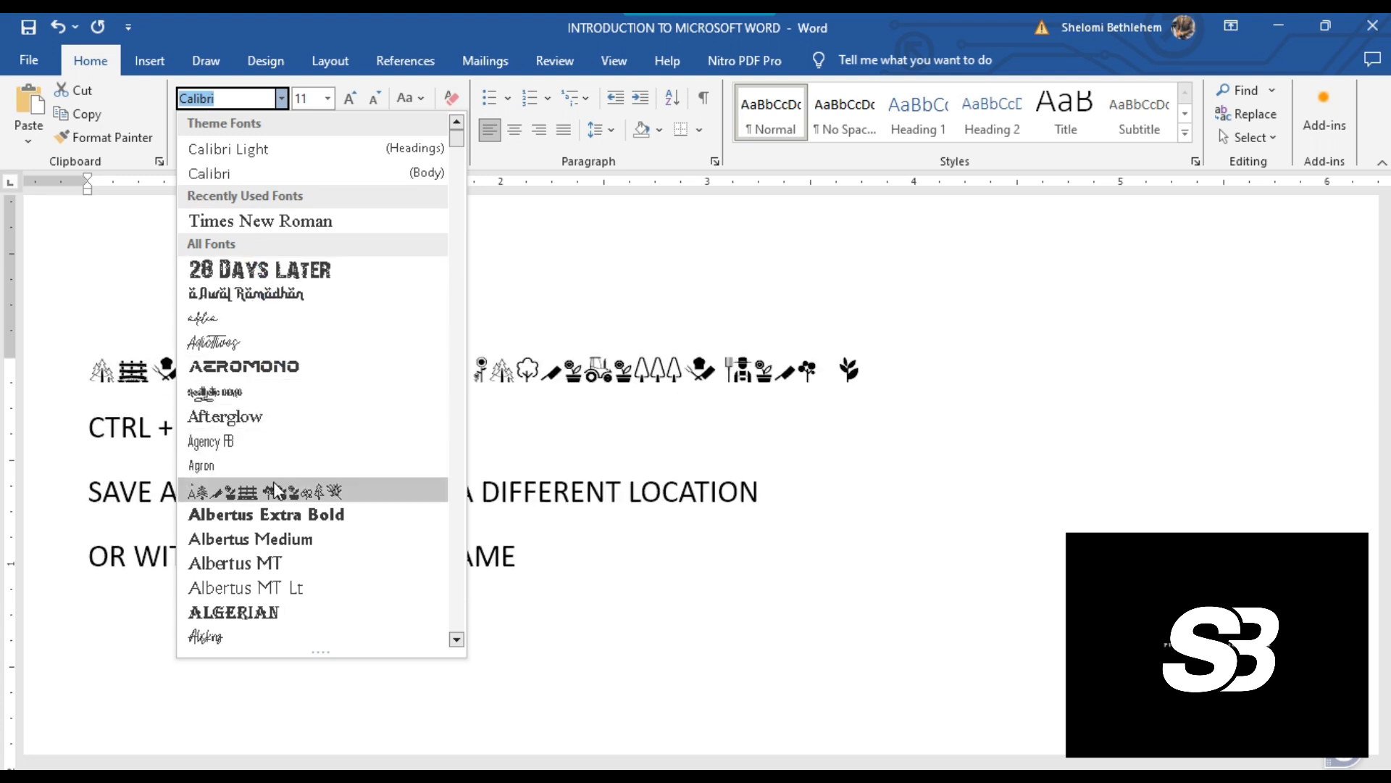
pyautogui.scroll(-5, 286, 461)
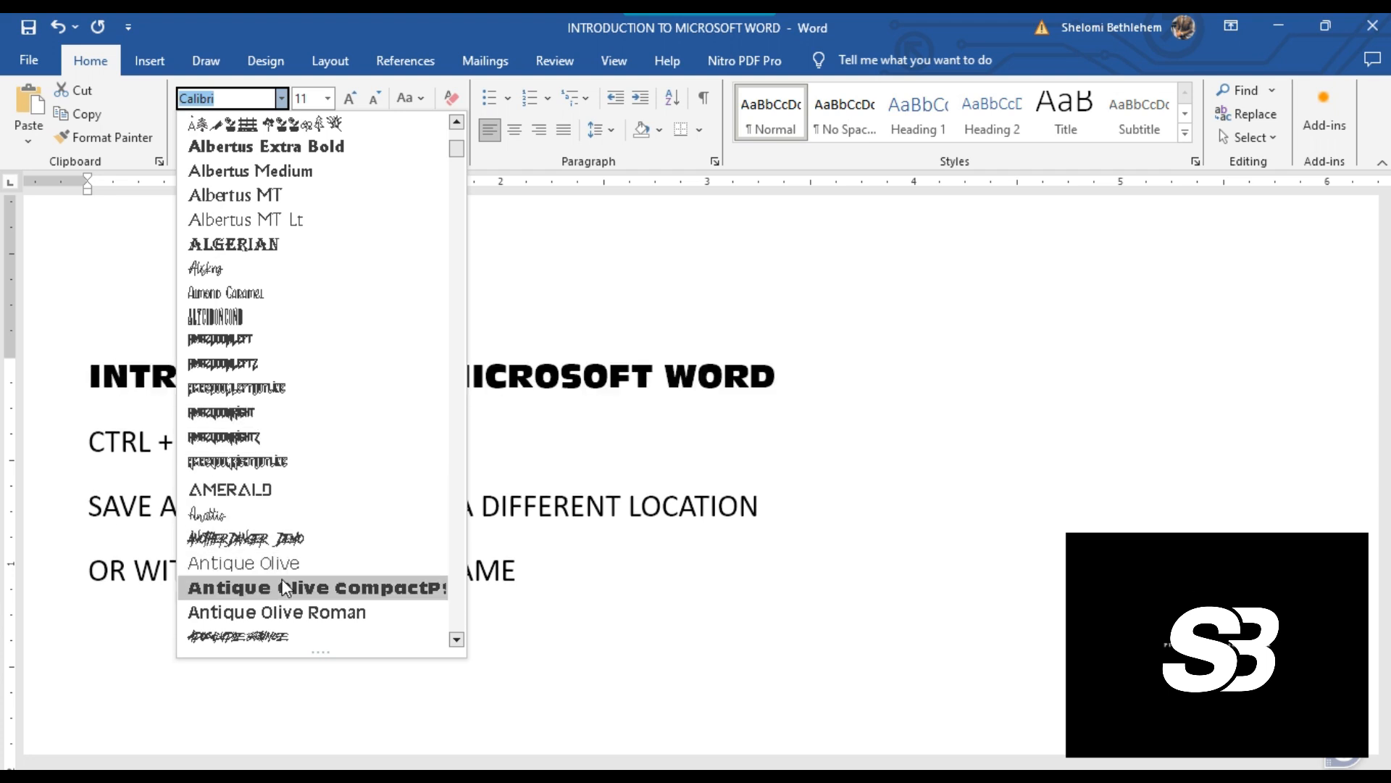
pyautogui.click(280, 540)
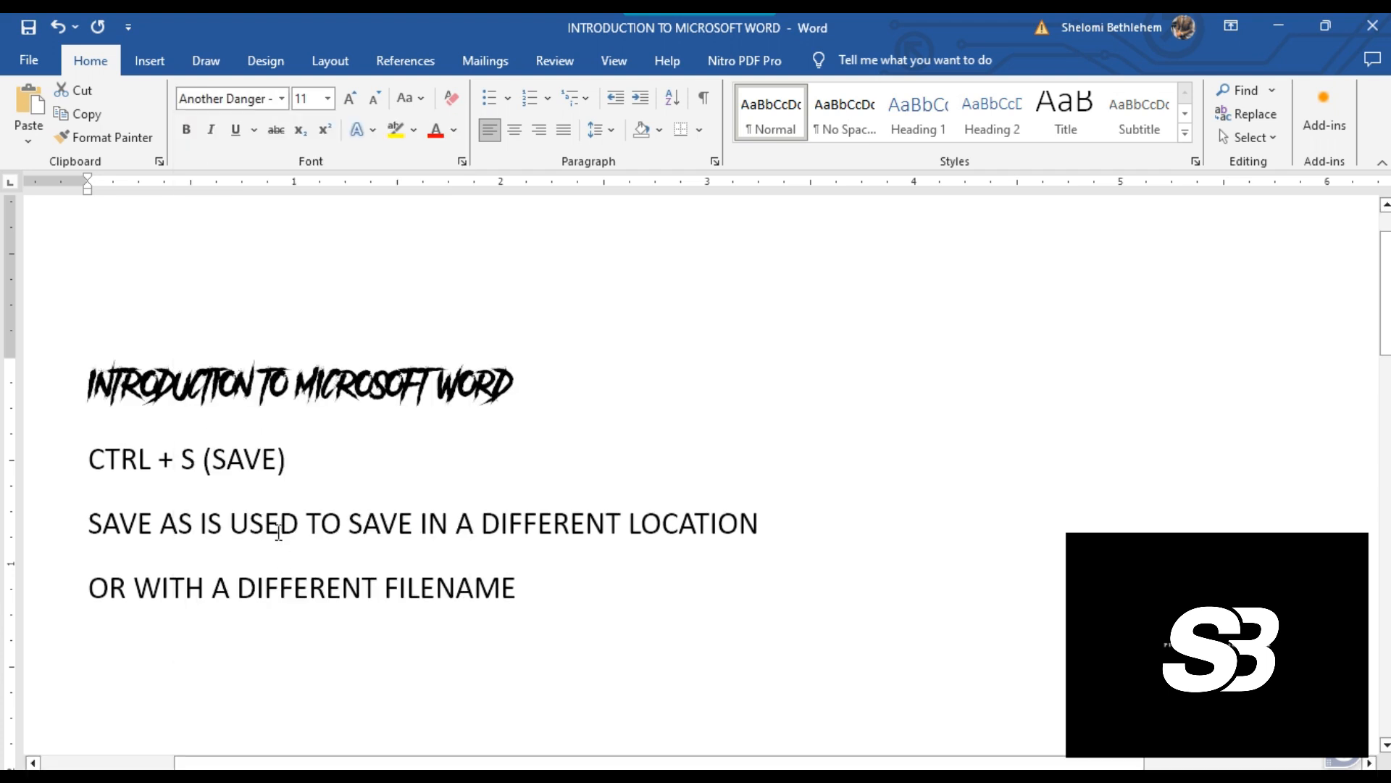
# Set the font of the title "INTRODUCTION TO MICROSOFT WORD" to Albertus Extra Bold
pyautogui.moveTo(519, 393); pyautogui.dragTo(225, 181)
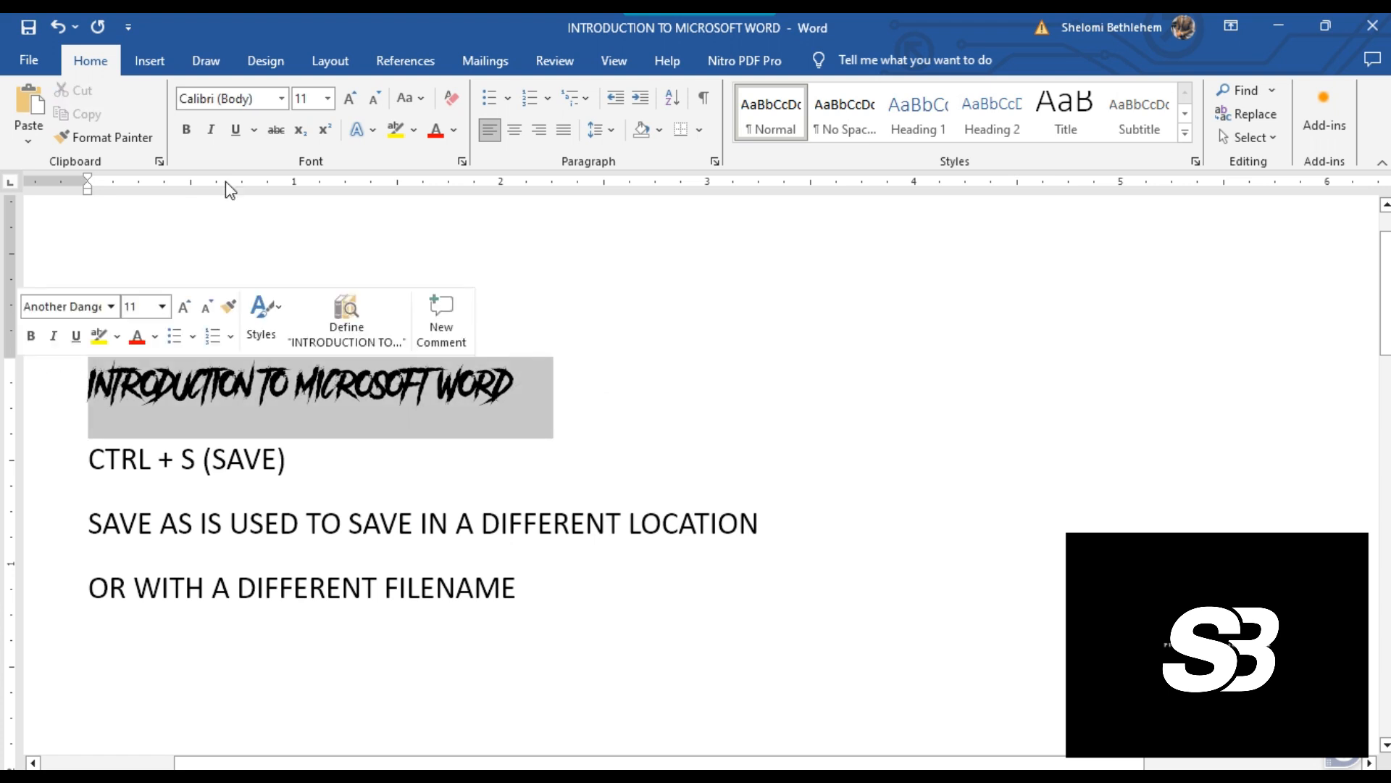
pyautogui.click(282, 98)
pyautogui.click(274, 248)
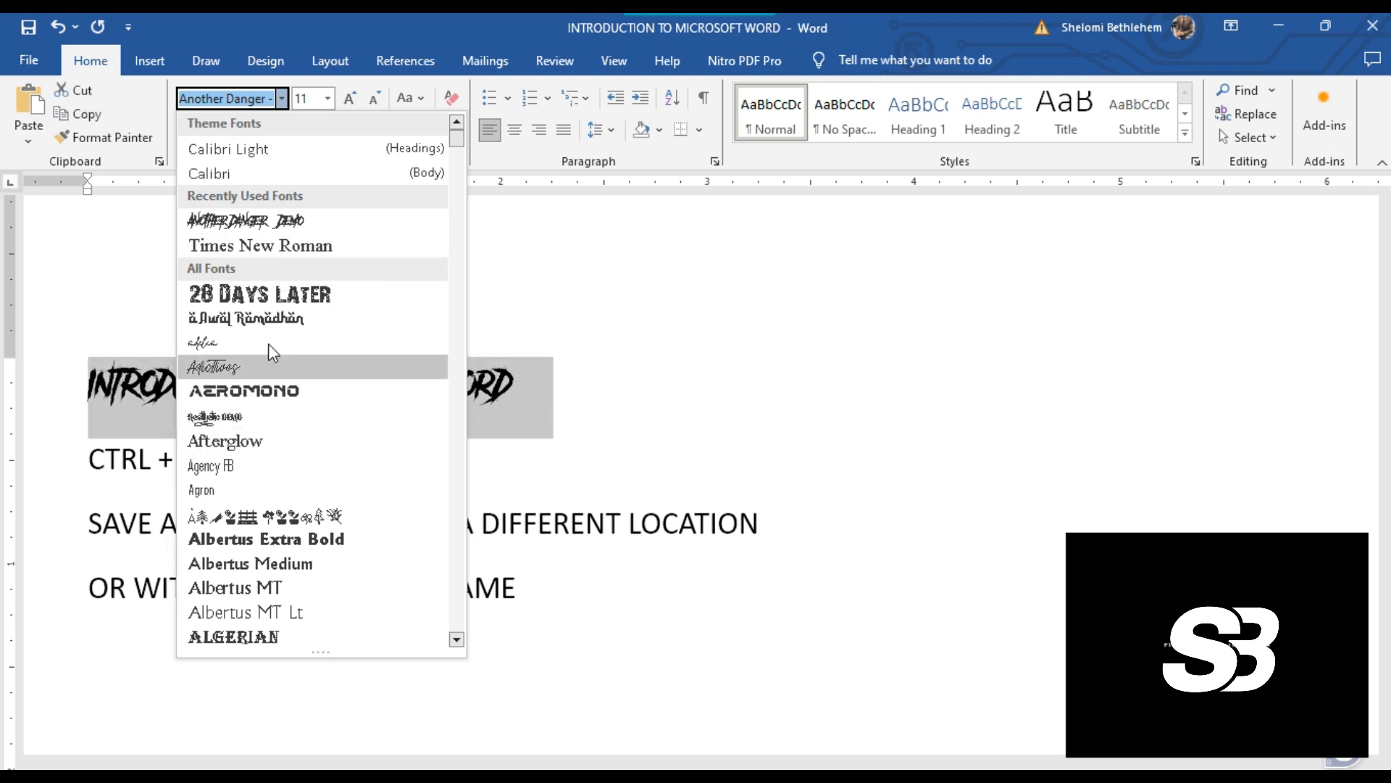
pyautogui.scroll(-2, 276, 487)
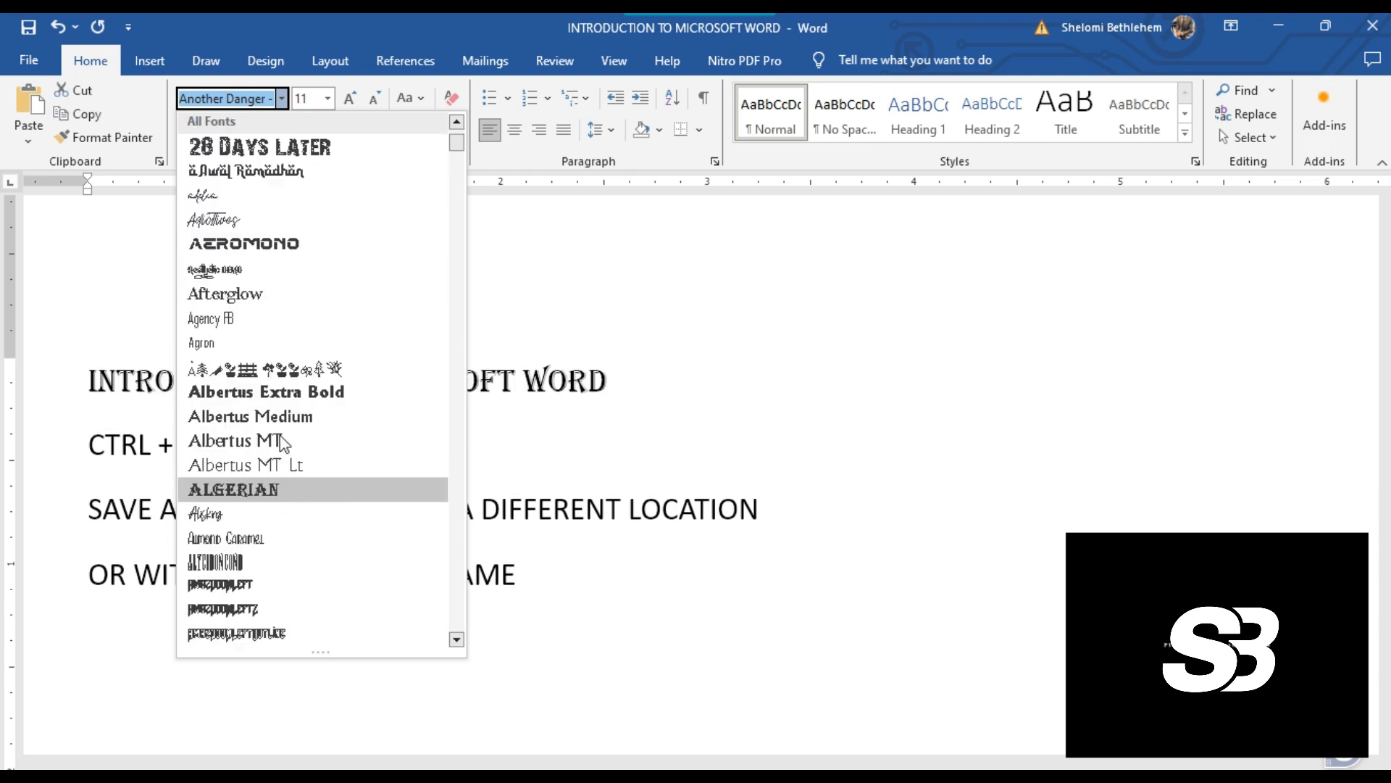
pyautogui.click(294, 390)
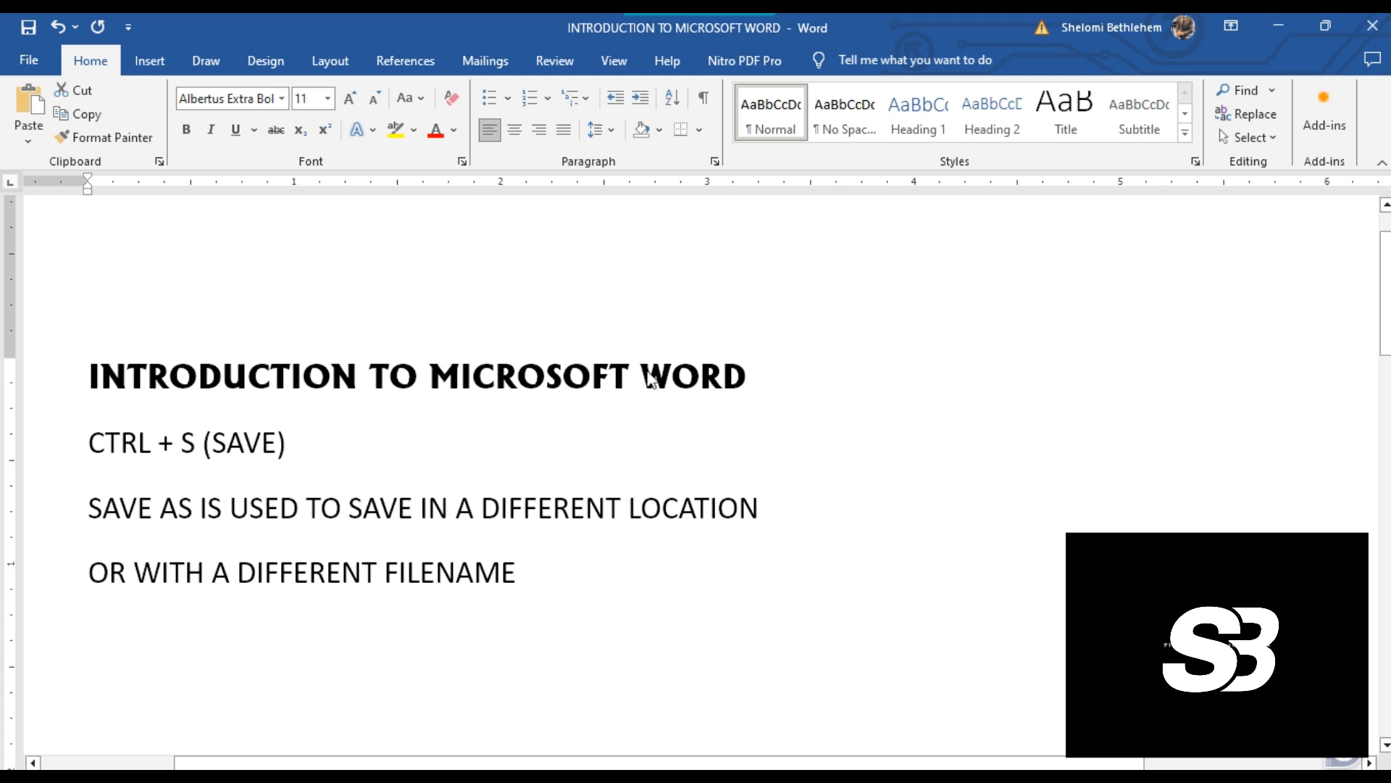
# Underline the whole title line "INTRODUCTION TO MICROSOFT WORD"
pyautogui.click(790, 426)
pyautogui.moveTo(764, 376); pyautogui.dragTo(140, 356)
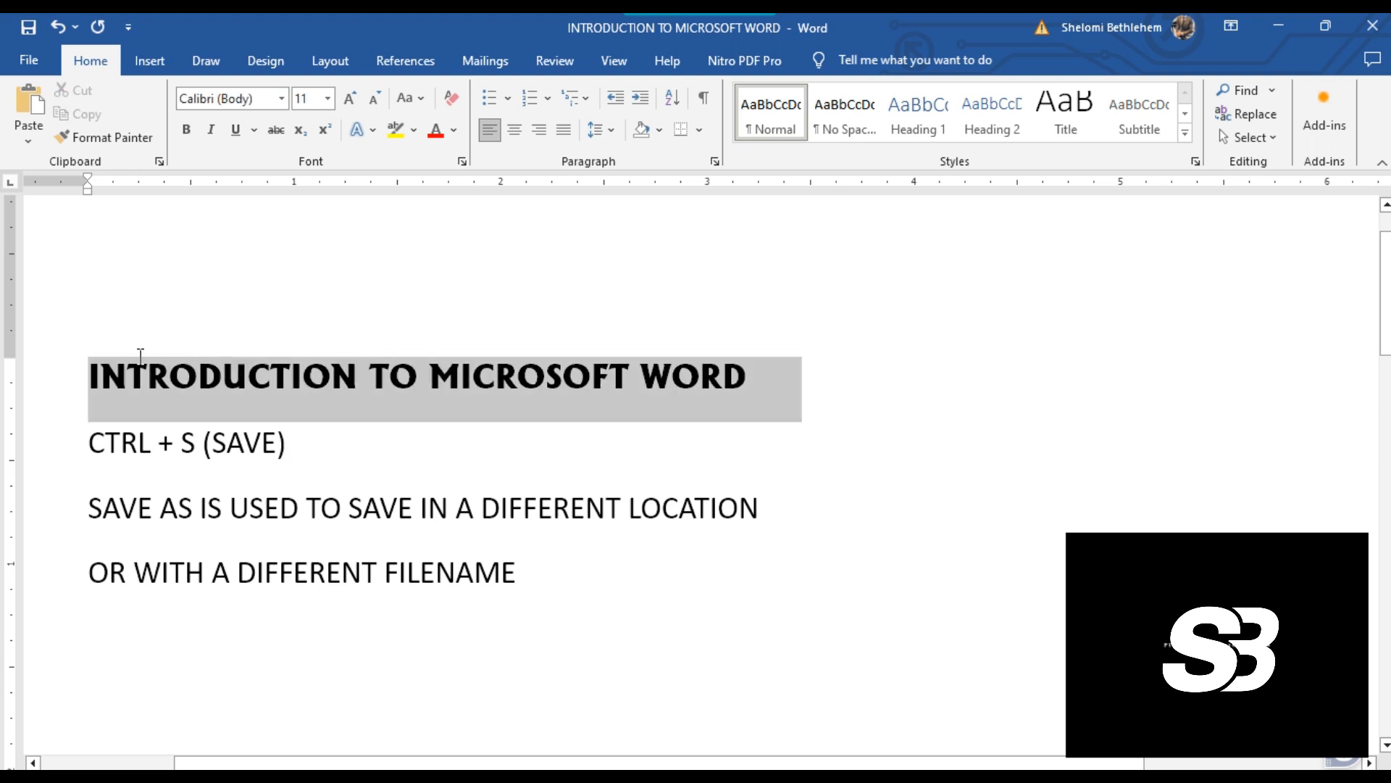
pyautogui.click(236, 136)
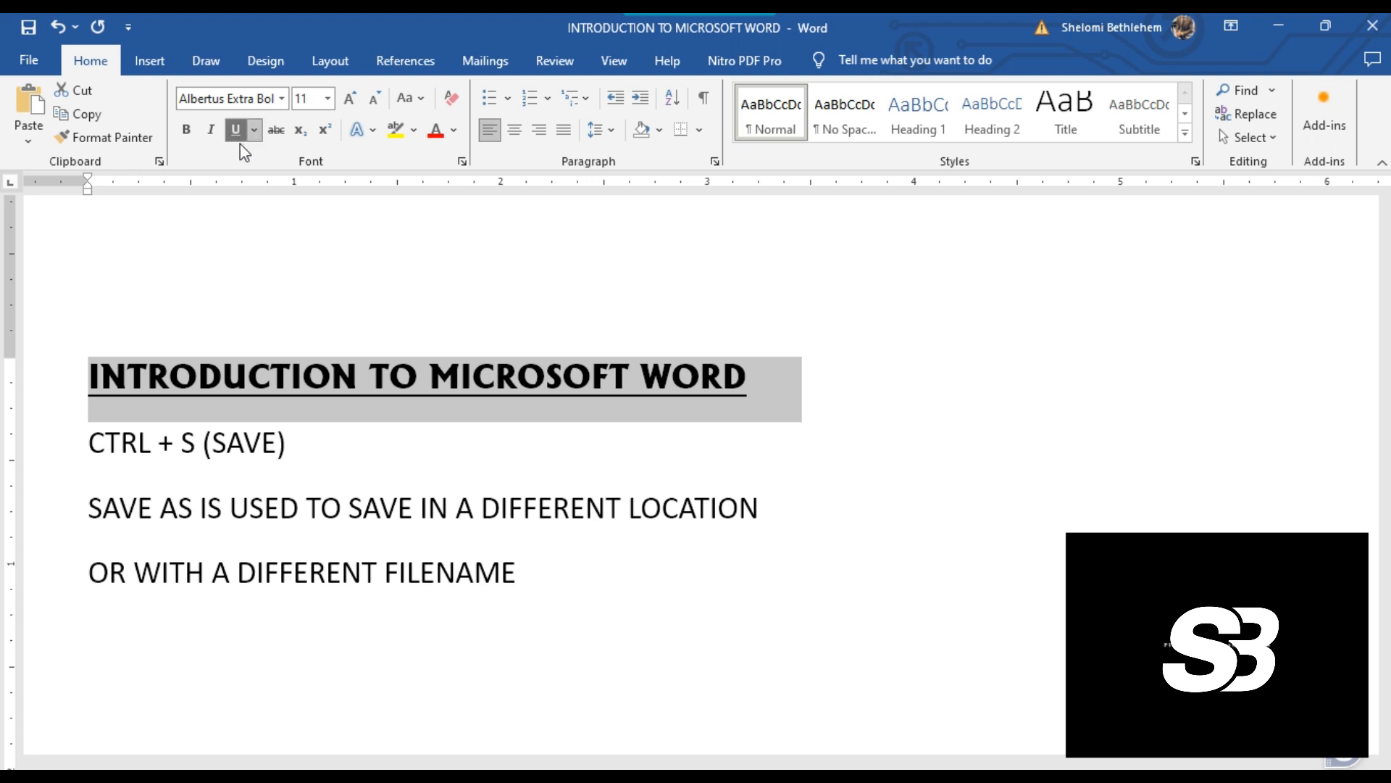
# Enlarge the title's font size up to 22, and reduce it to 12
pyautogui.click(329, 98)
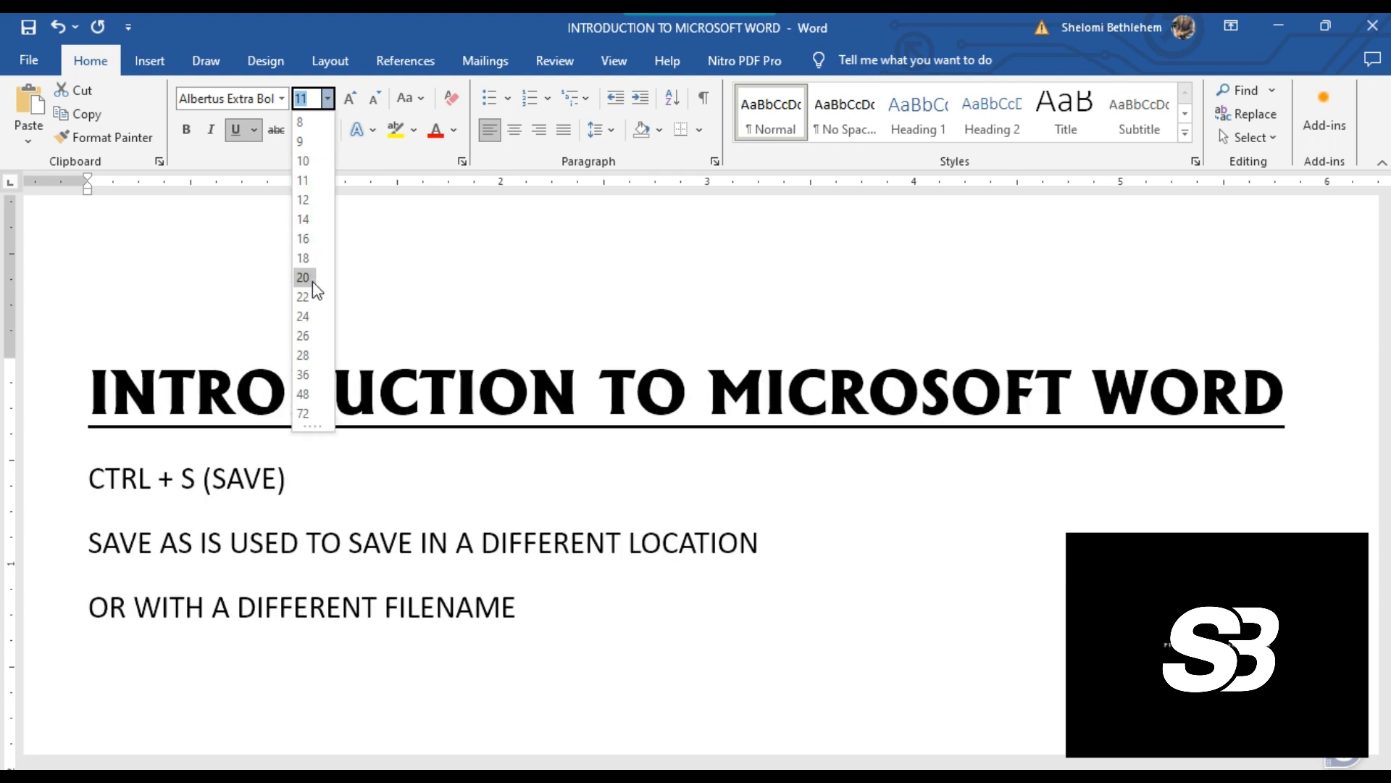
pyautogui.click(305, 239)
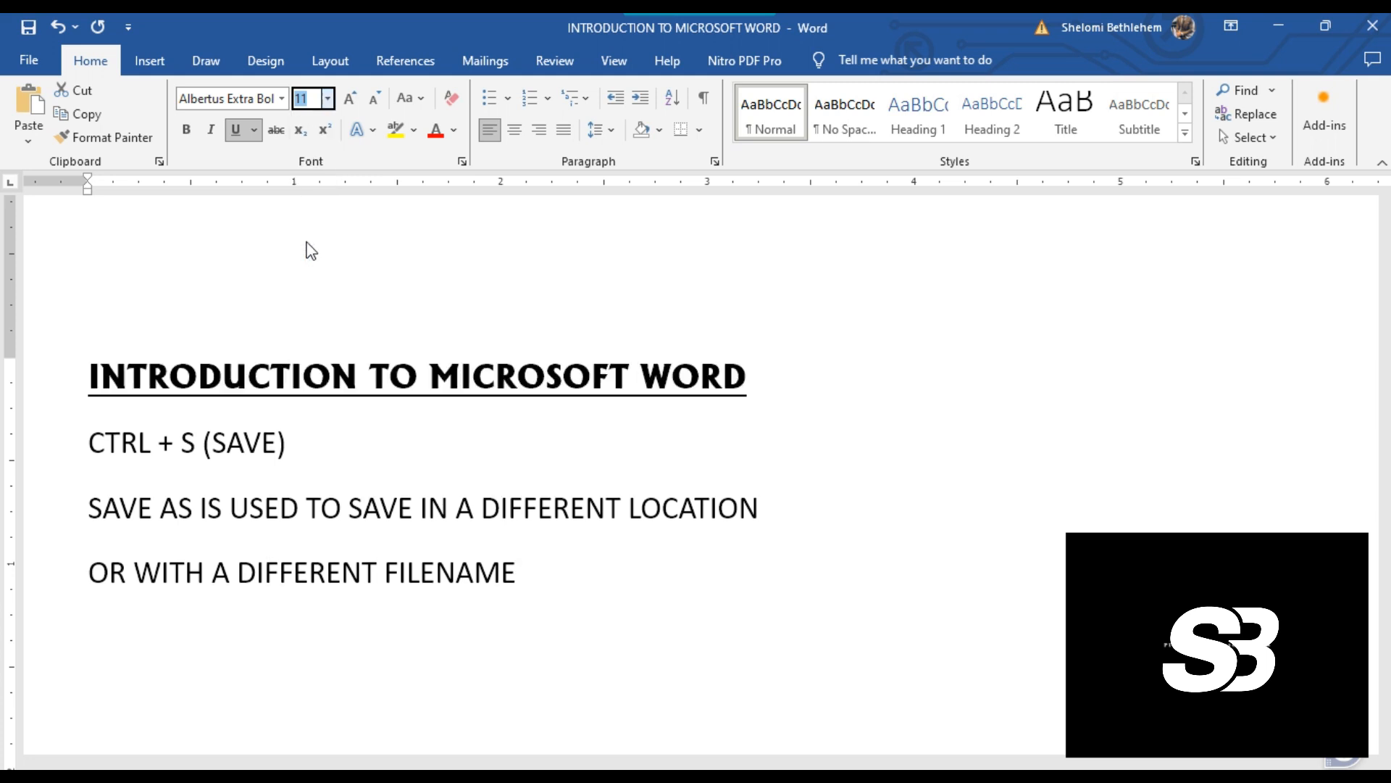
pyautogui.click(349, 99)
pyautogui.click(379, 98)
pyautogui.click(354, 98)
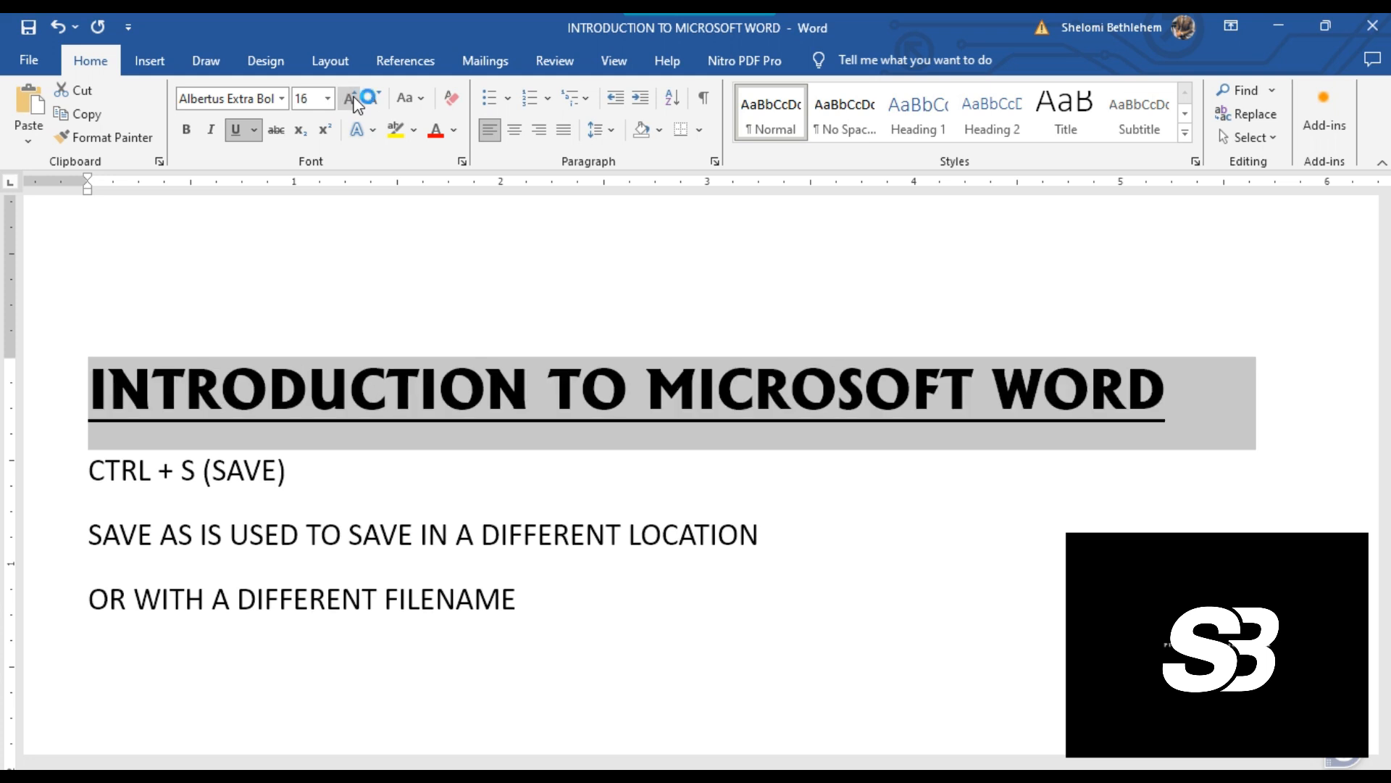
pyautogui.click(355, 98)
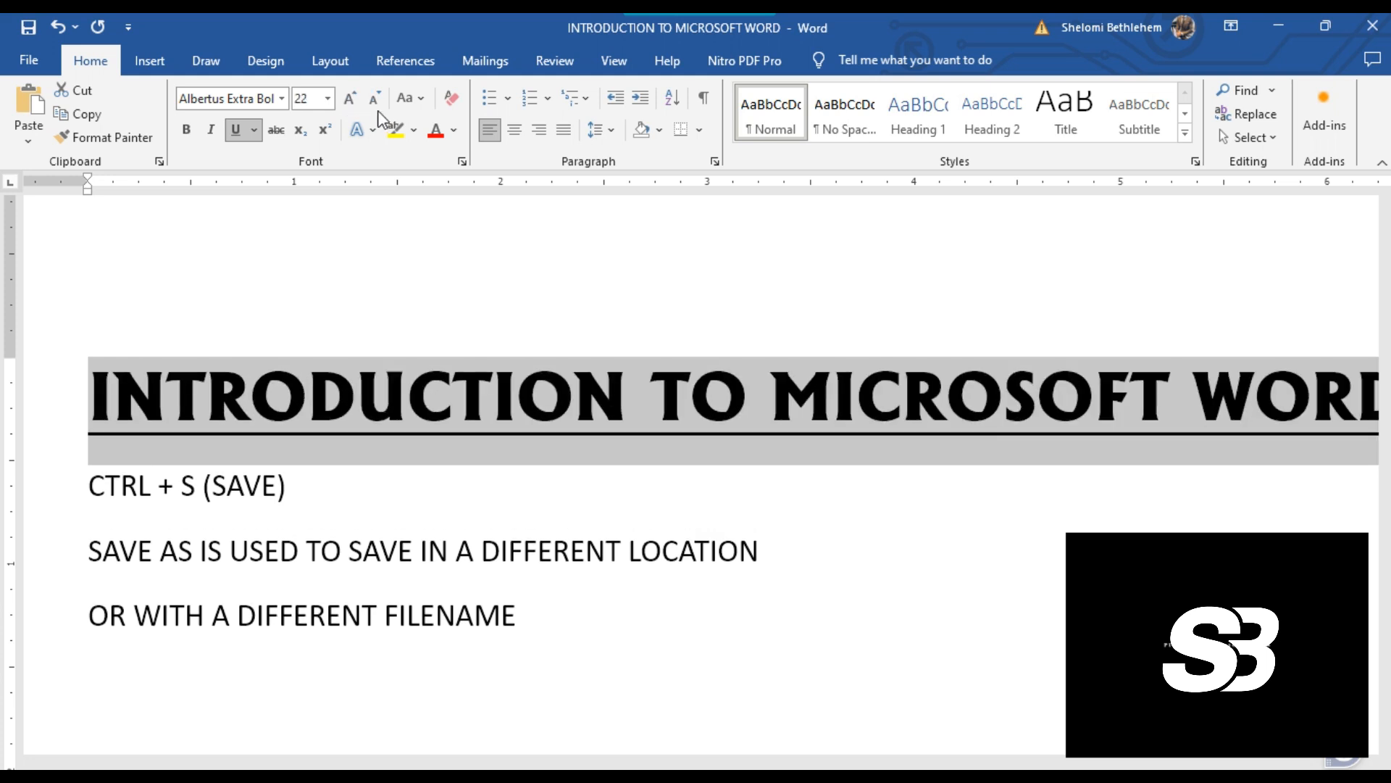
pyautogui.click(373, 102)
pyautogui.click(372, 103)
pyautogui.click(372, 103)
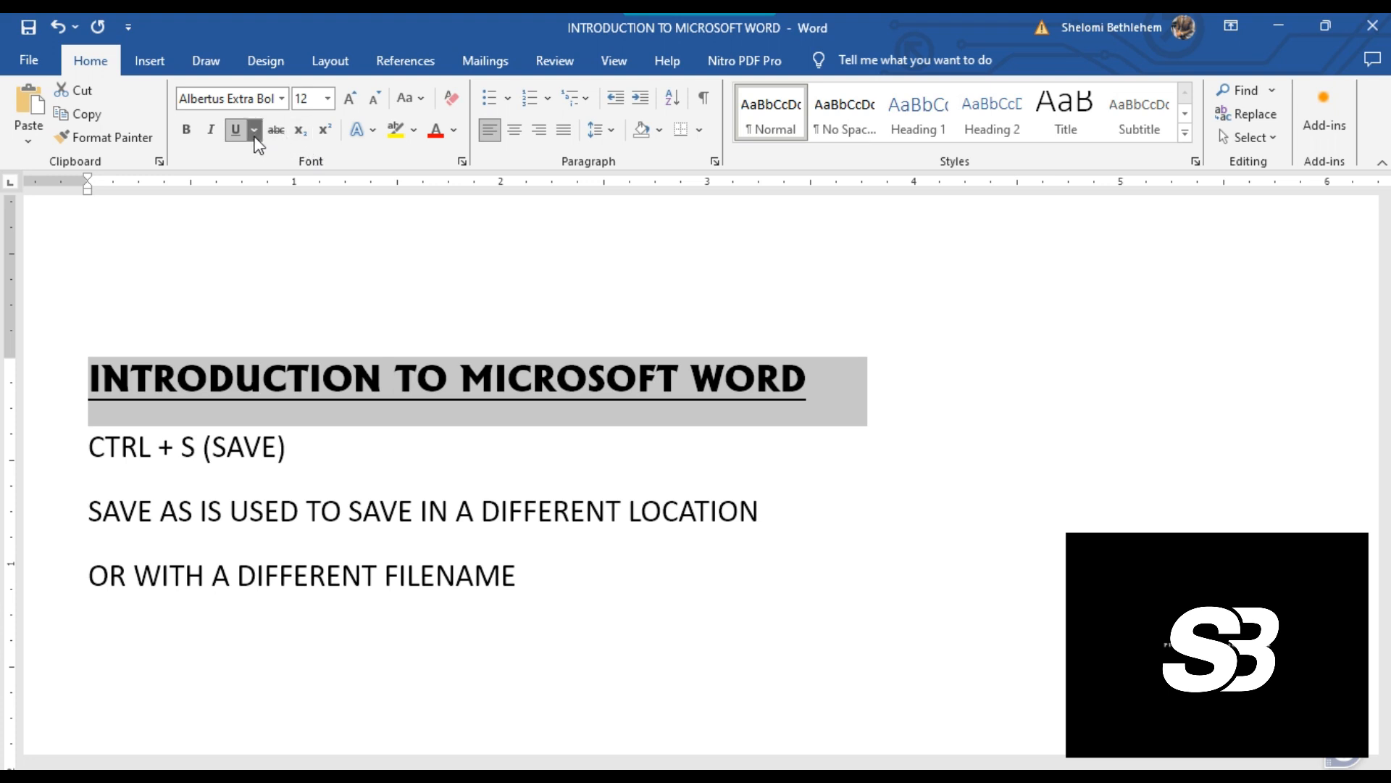
# Italicize the title, and try strikethrough on it, switching it on and off again
pyautogui.click(213, 132)
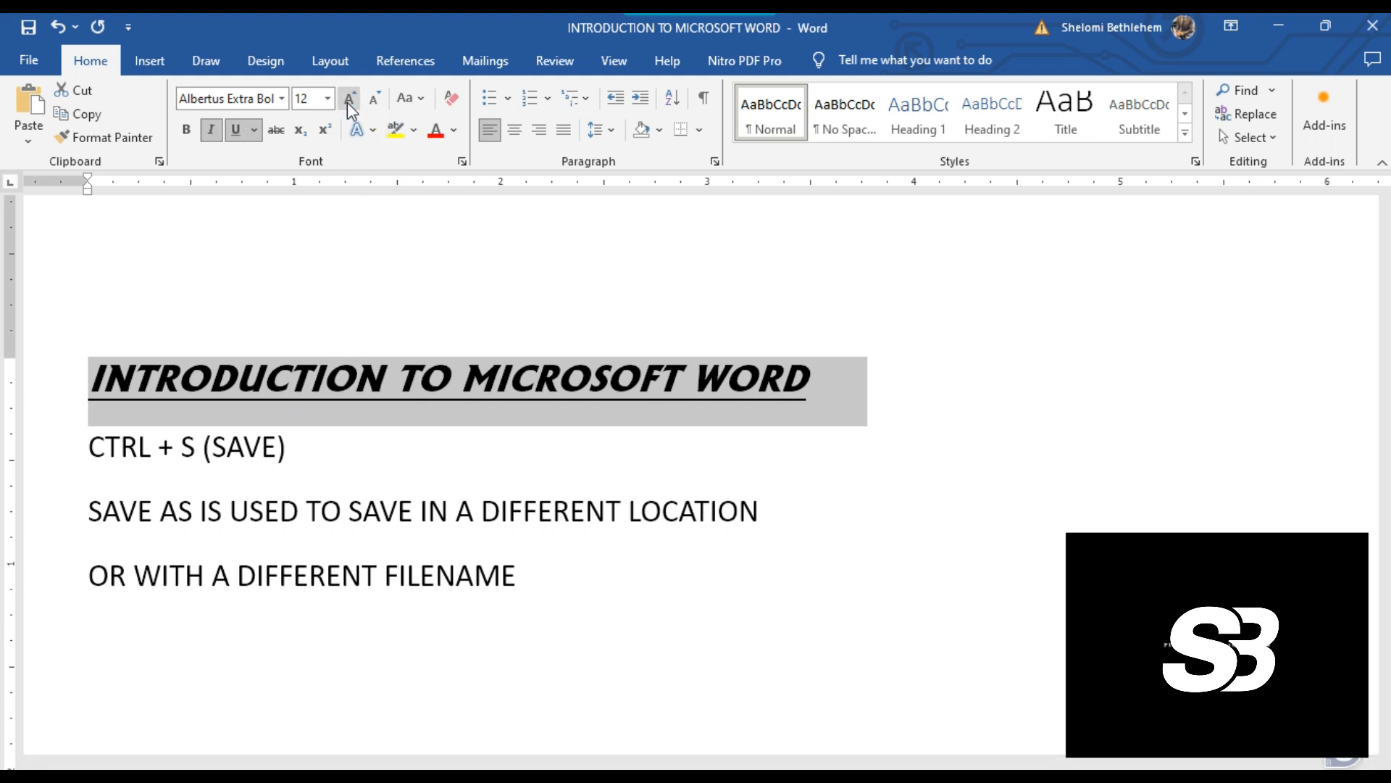
pyautogui.click(278, 132)
pyautogui.click(278, 132)
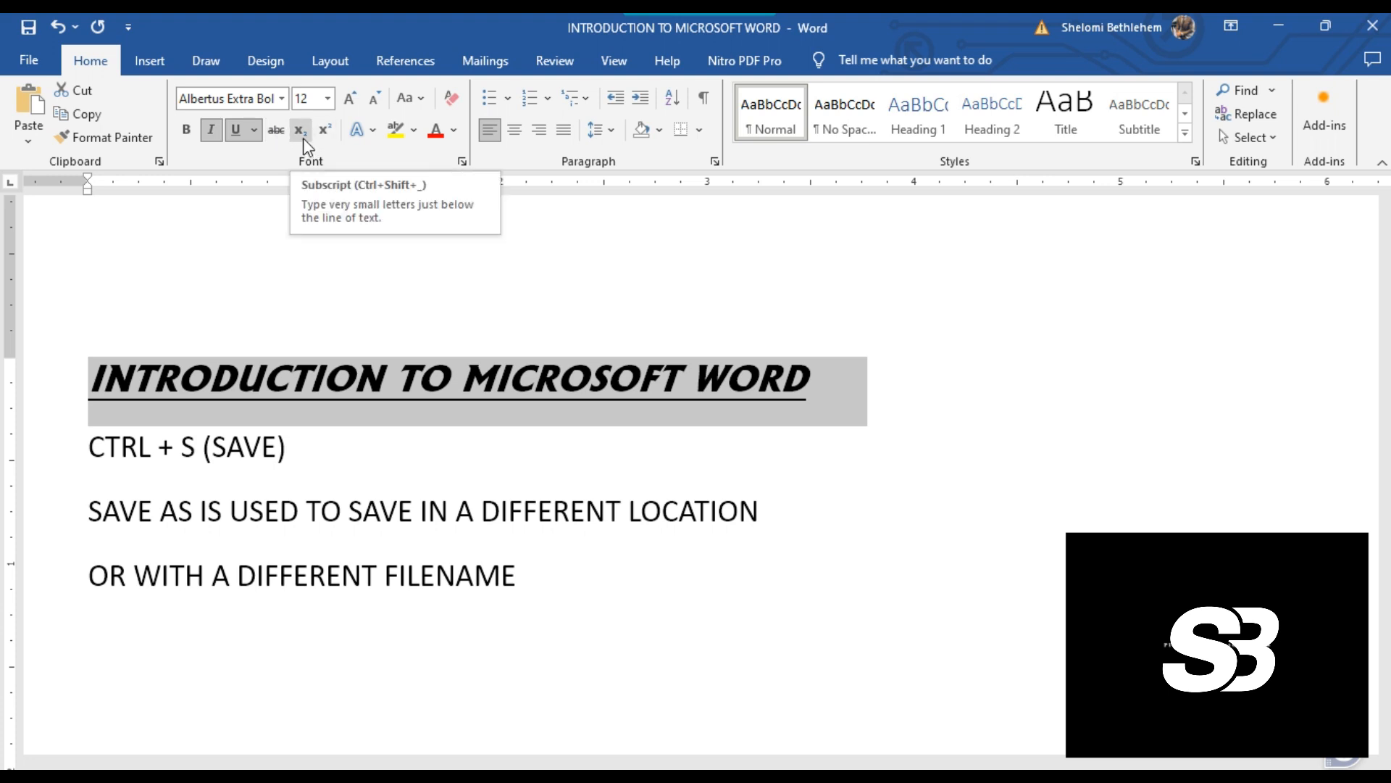
# Add a new line reading "H20" below "CTRL + S (SAVE)"
pyautogui.click(819, 428)
pyautogui.click(428, 461)
pyautogui.press('Return')
pyautogui.write('H20')
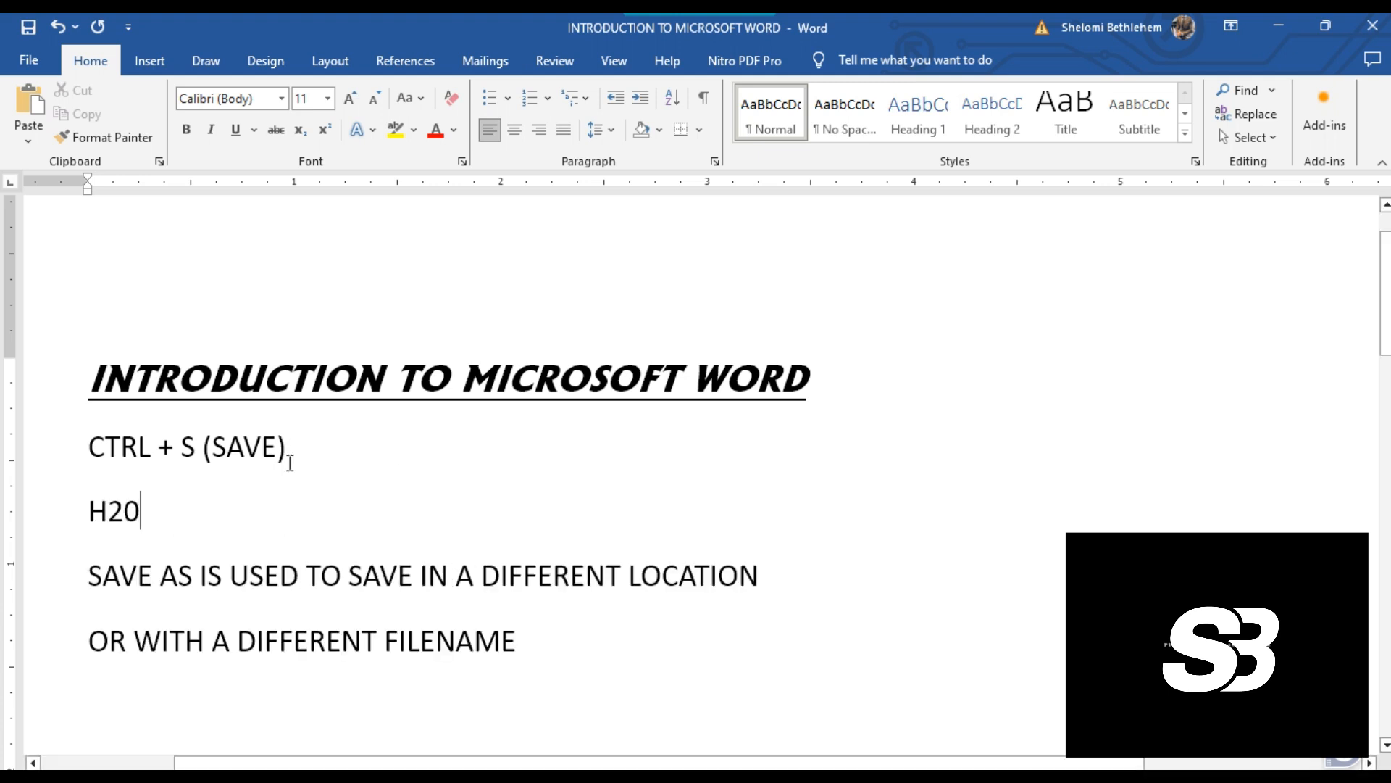
# Set the font size of the "H20" line to 28
pyautogui.click(72, 508)
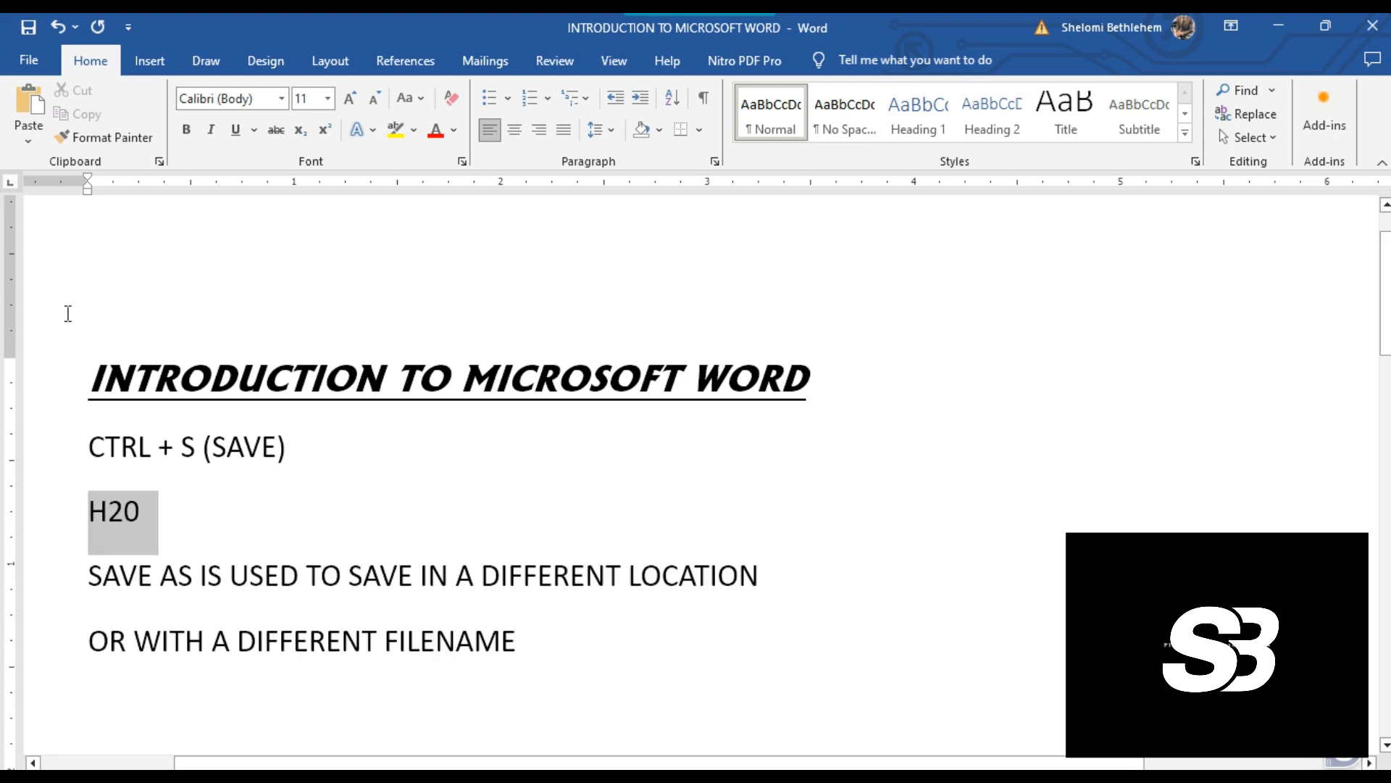
pyautogui.click(328, 101)
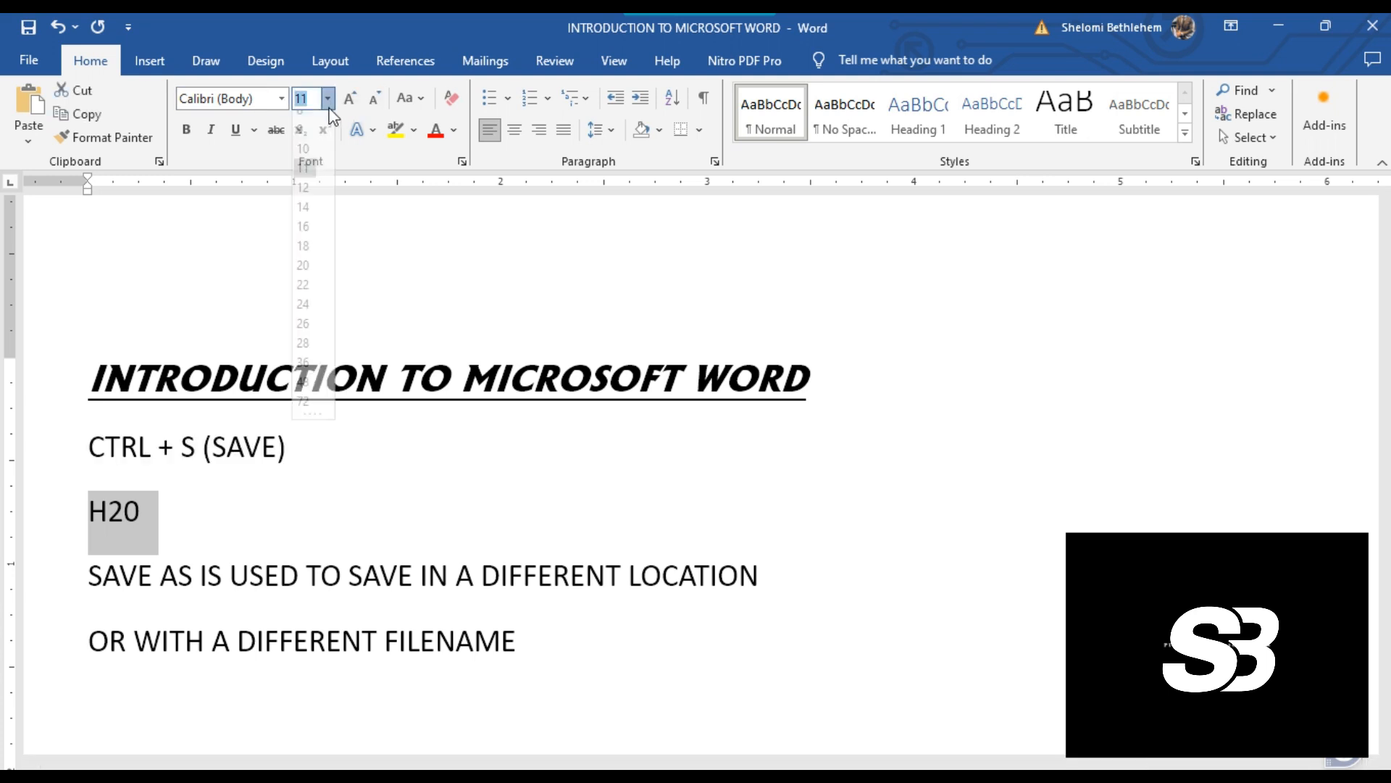
pyautogui.click(303, 344)
pyautogui.click(190, 553)
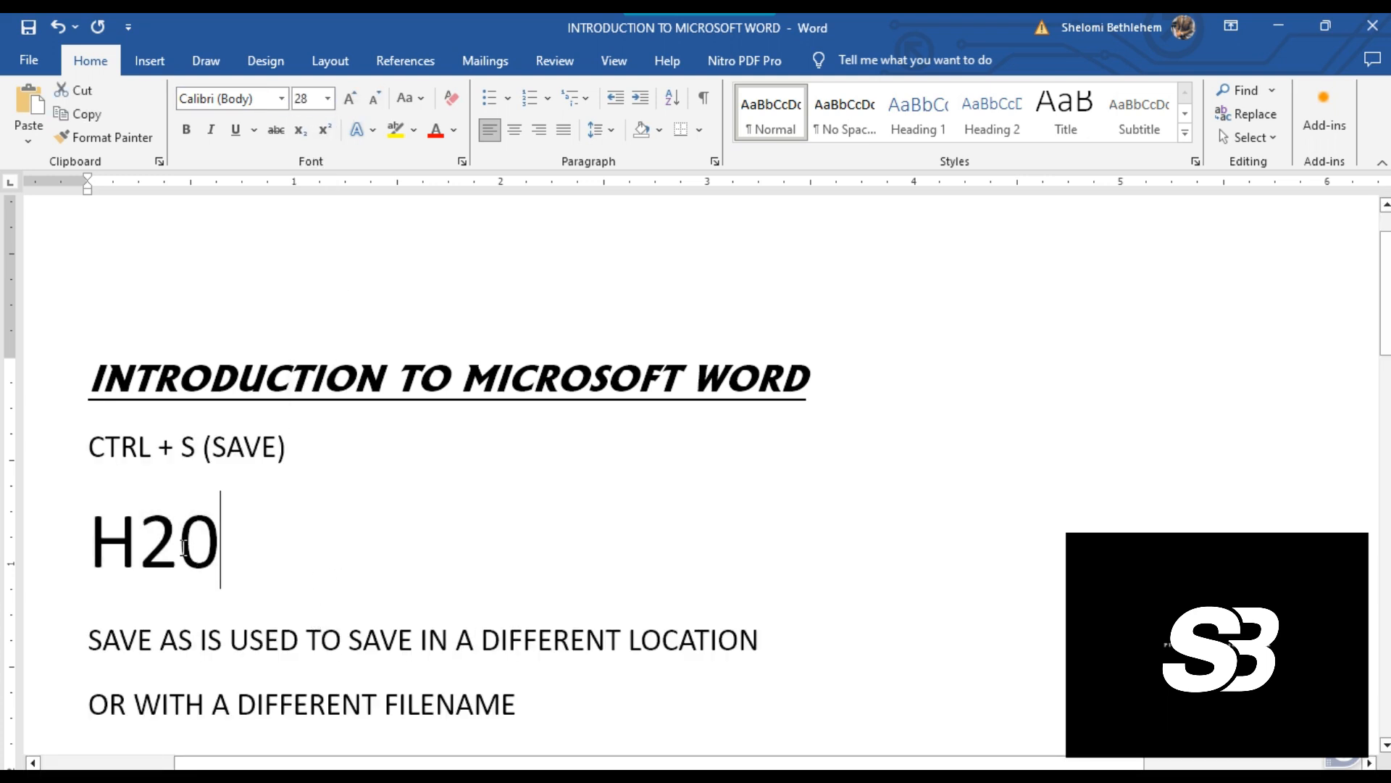
# Format the 2 in "H20" as subscript
pyautogui.moveTo(179, 548); pyautogui.dragTo(139, 549)
pyautogui.click(308, 136)
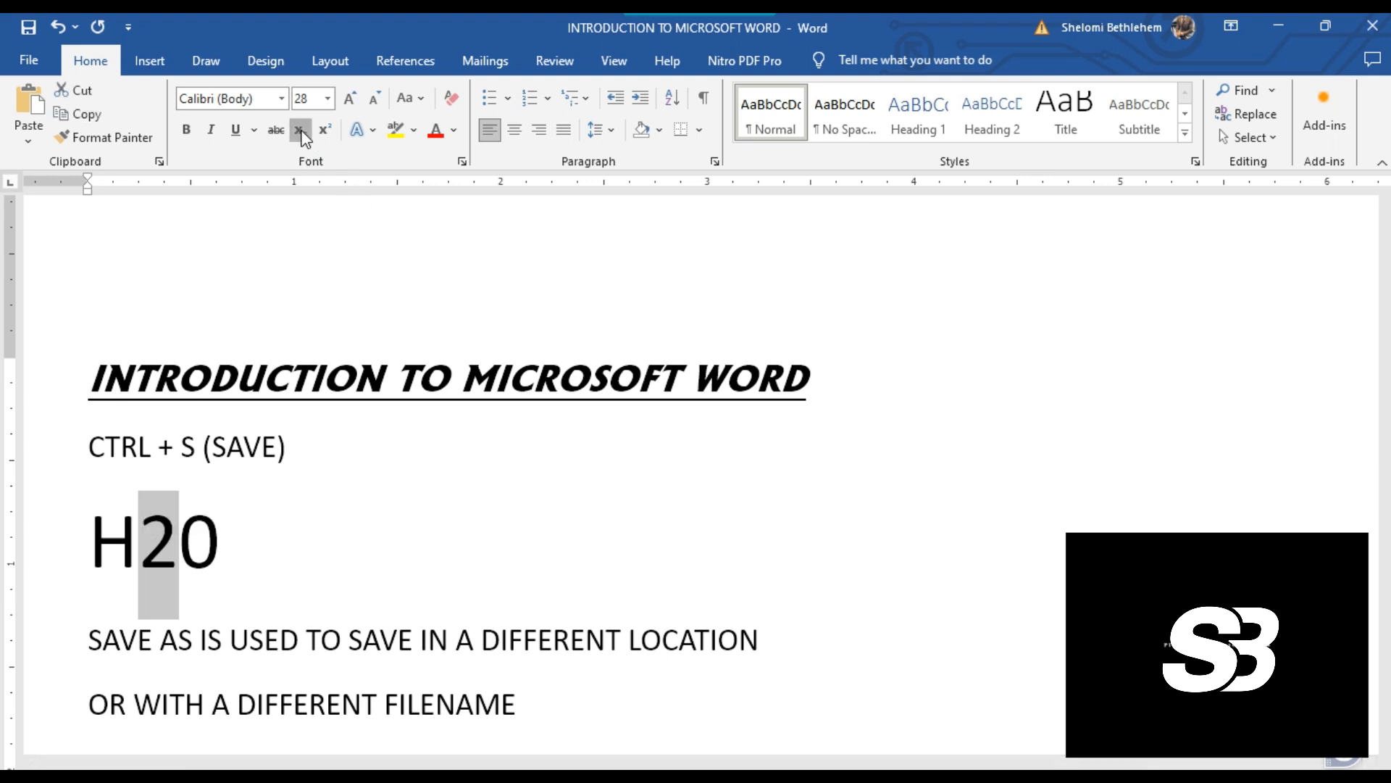
pyautogui.click(166, 540)
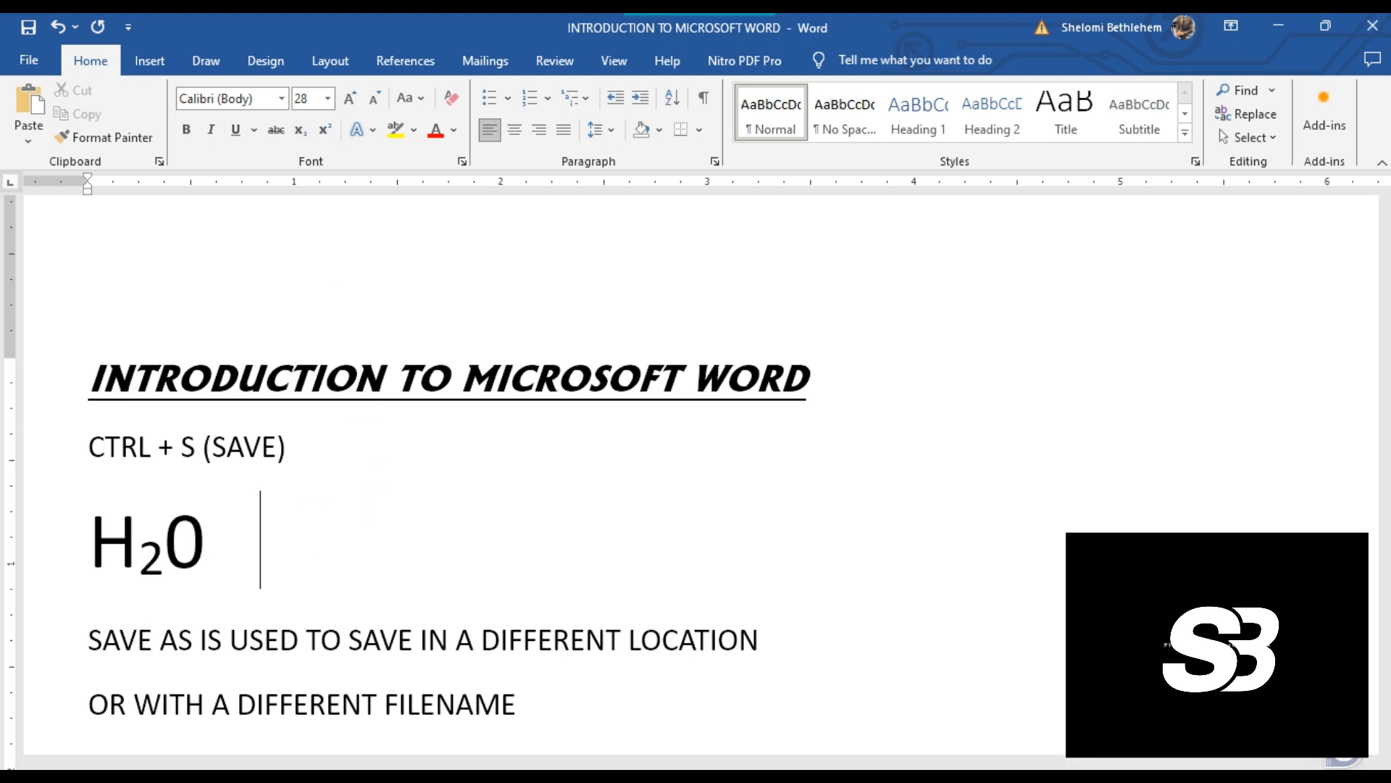
# Add "H2" after the H20 formula on the same line and format its 2 as superscript
pyautogui.write('H2')
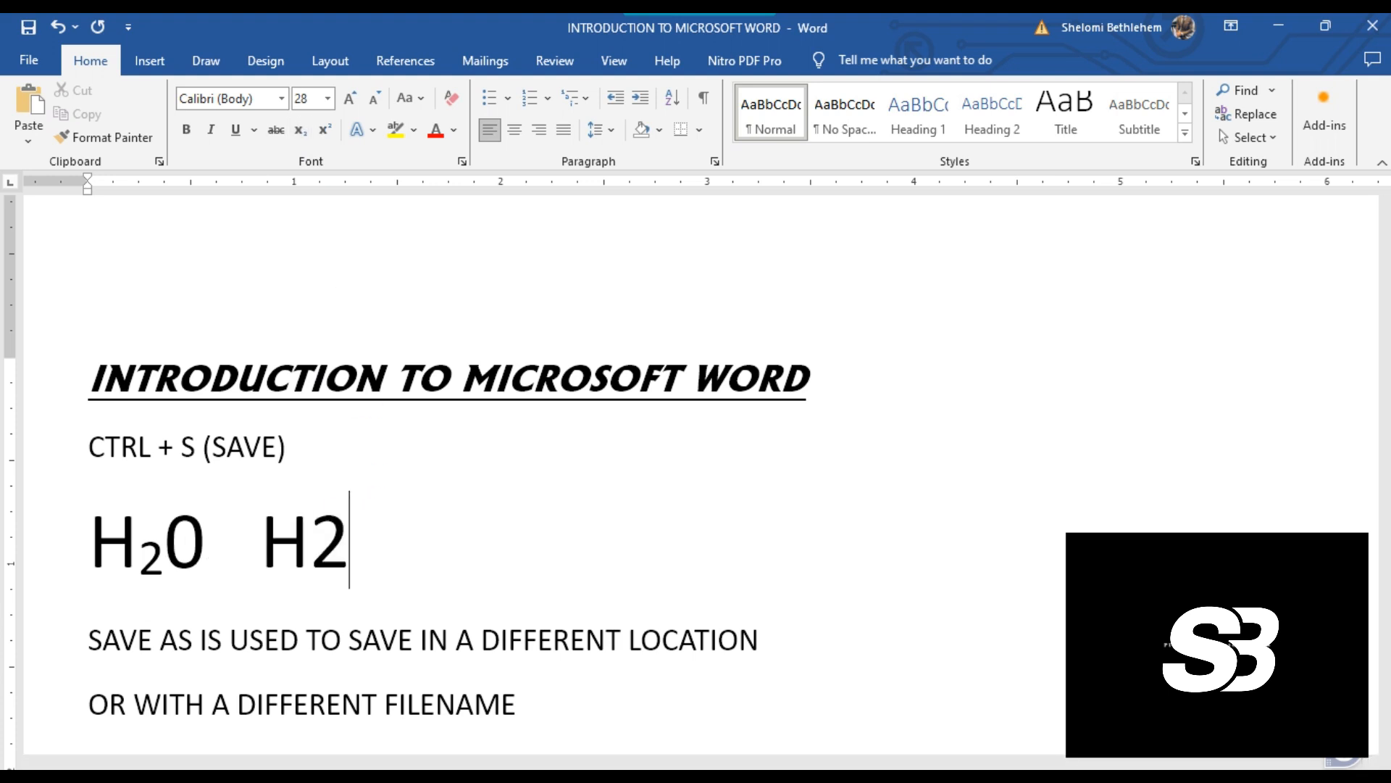
pyautogui.moveTo(350, 551); pyautogui.dragTo(311, 551)
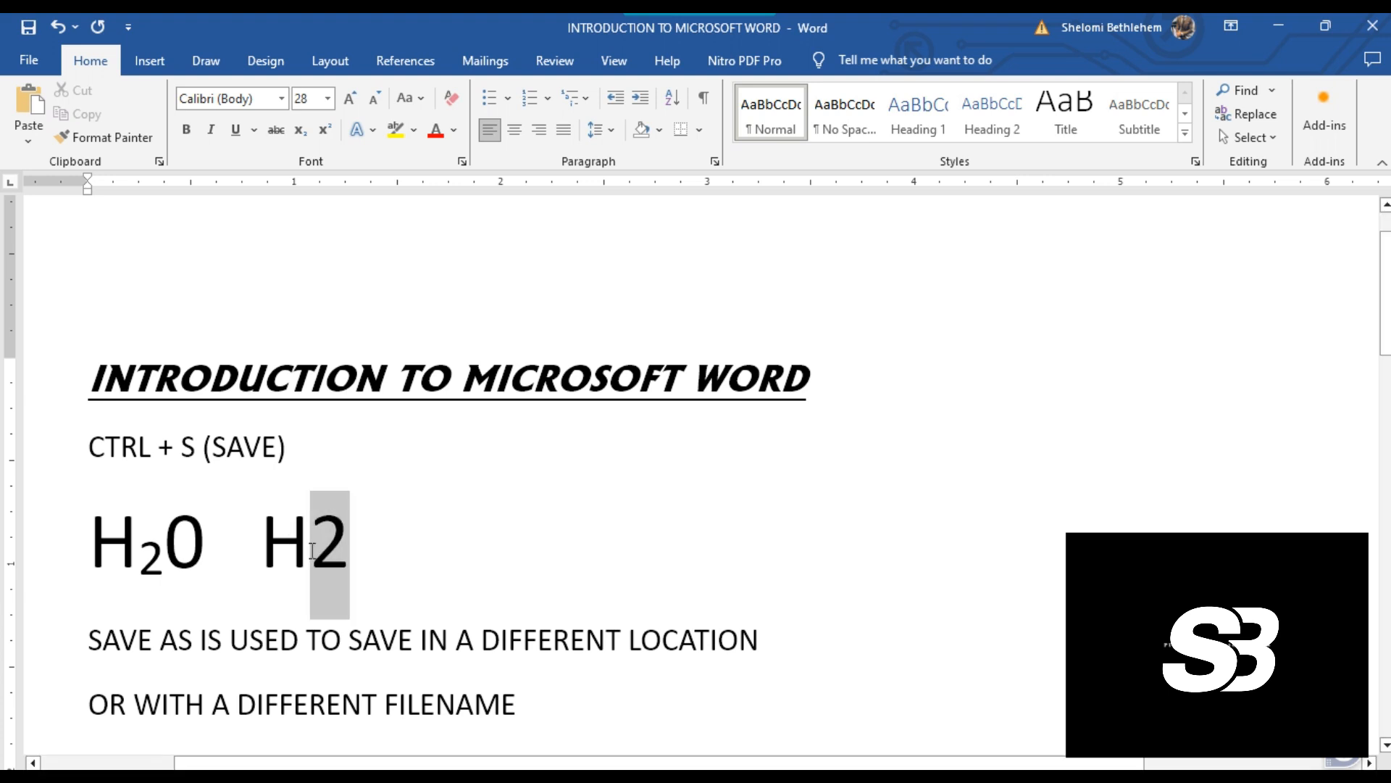
pyautogui.click(325, 129)
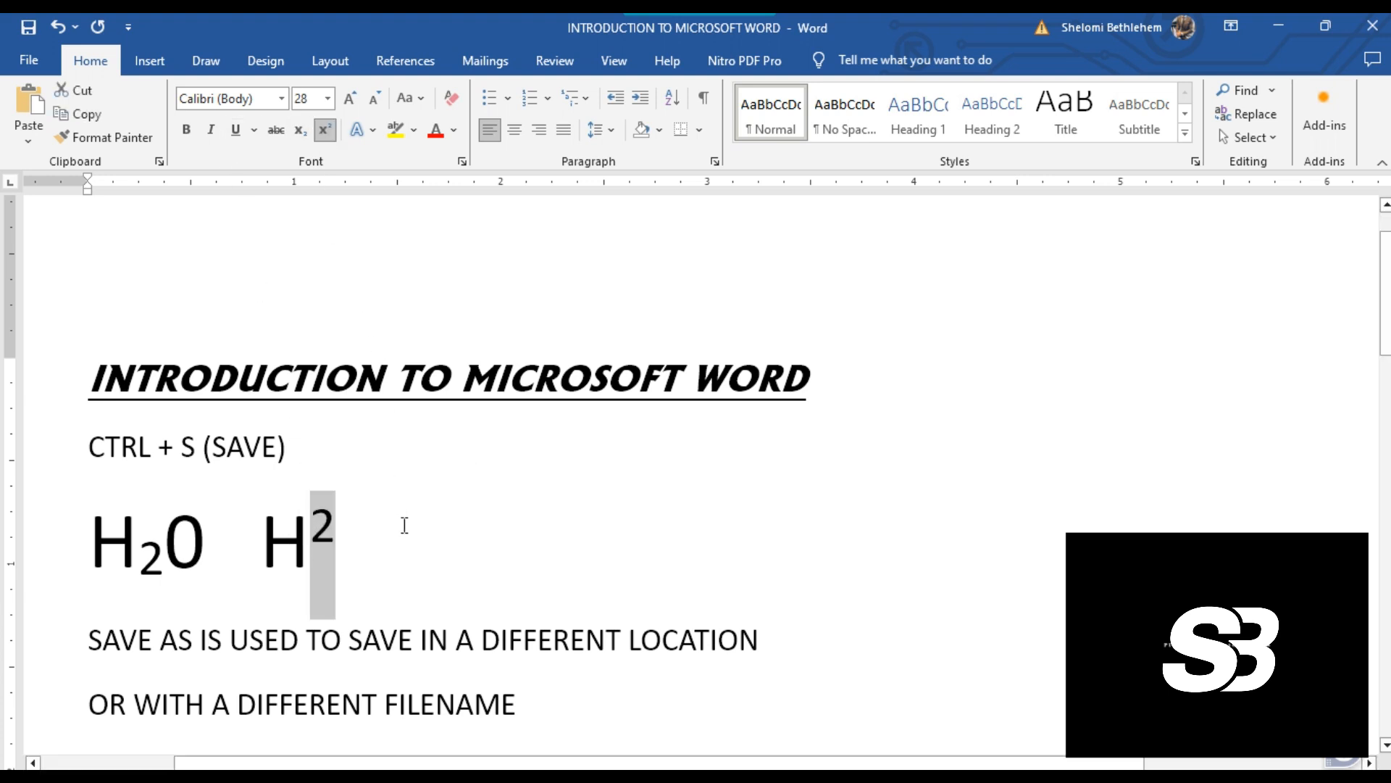
# Add the word "SUPERSCRIPT" in superscript after the H2 example
pyautogui.click(353, 536)
pyautogui.tripleClick(353, 536)
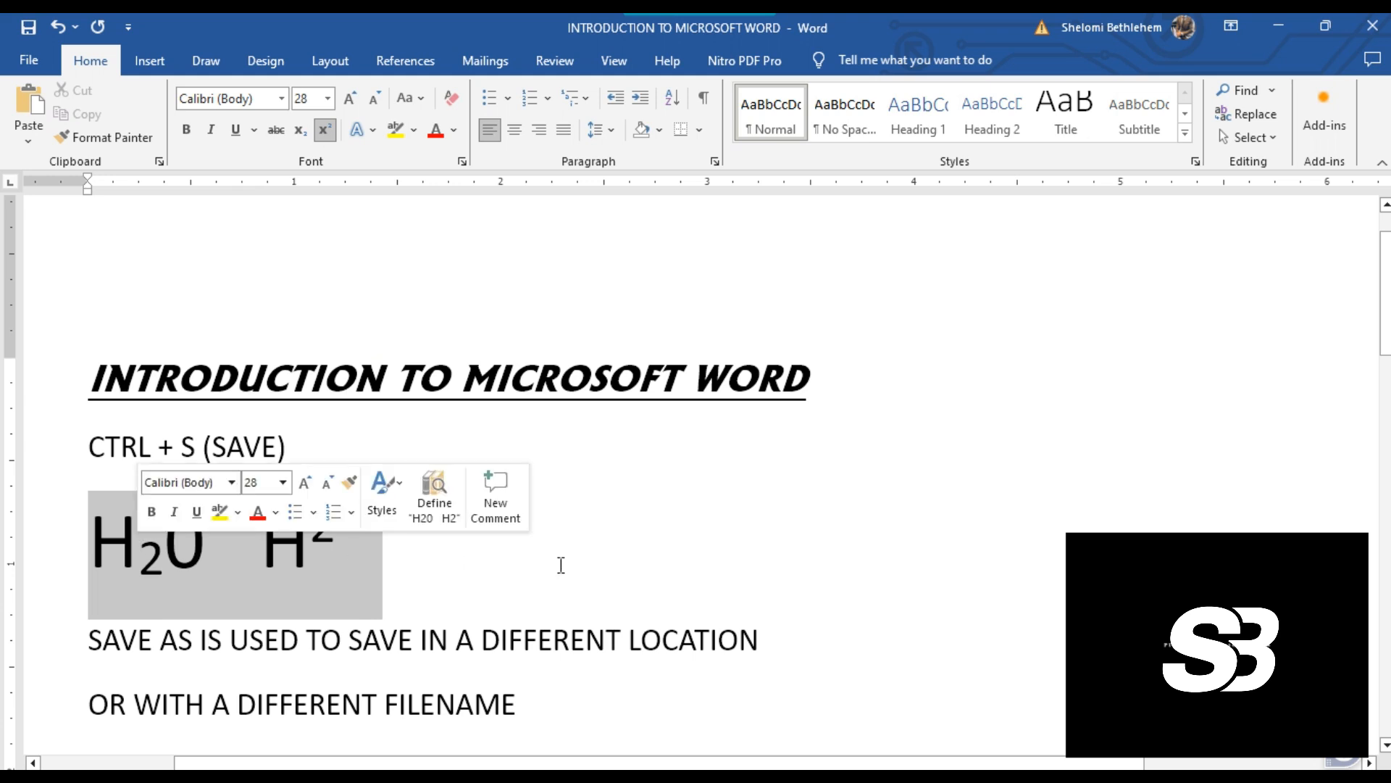
pyautogui.click(404, 565)
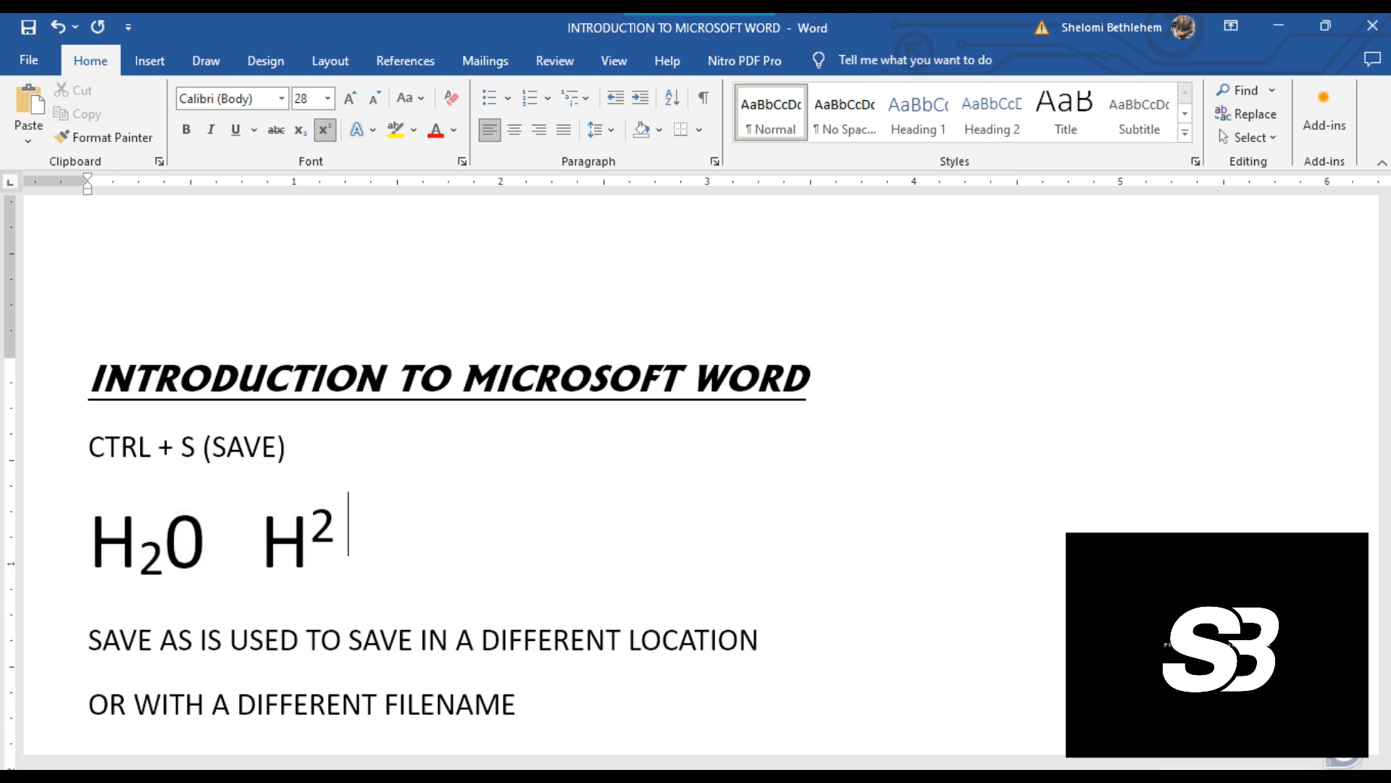
pyautogui.write('SUP')
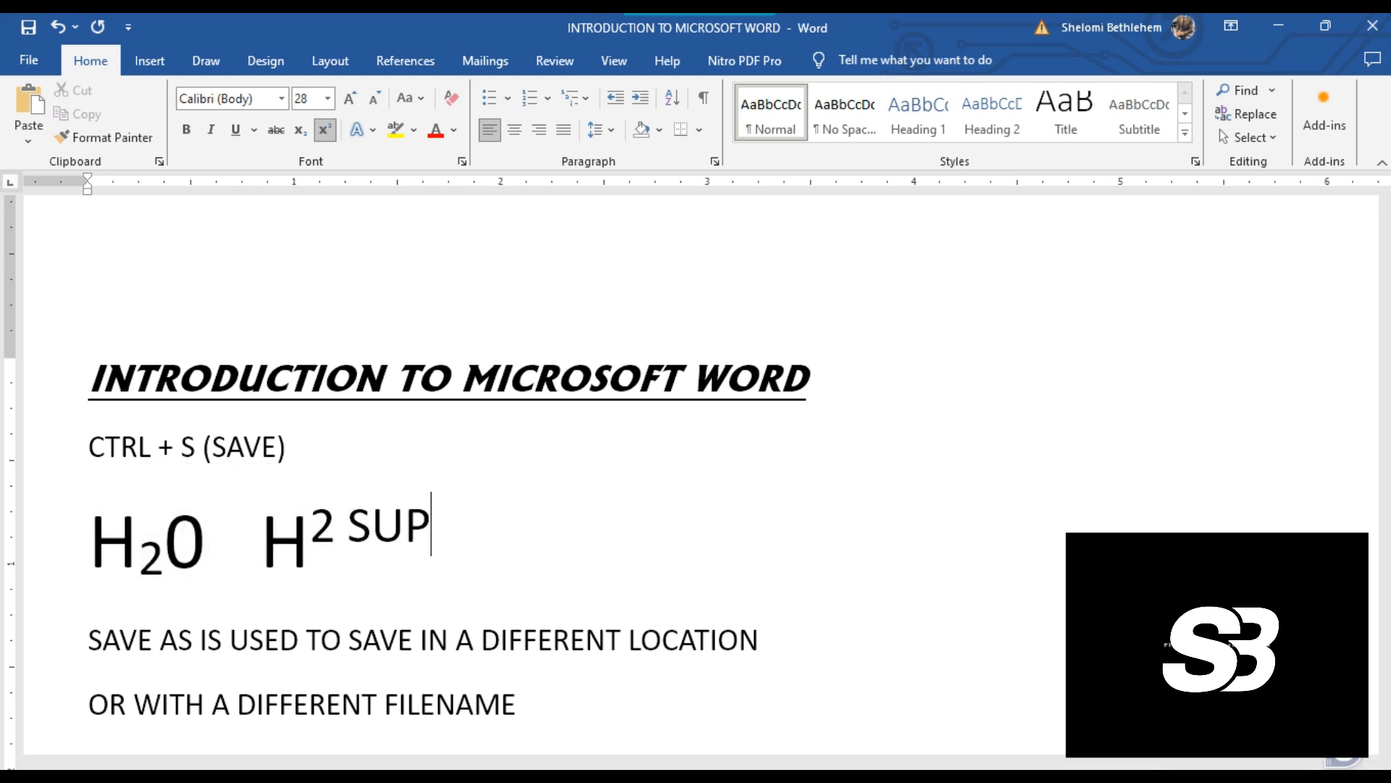
pyautogui.write('ERSCRIPT')
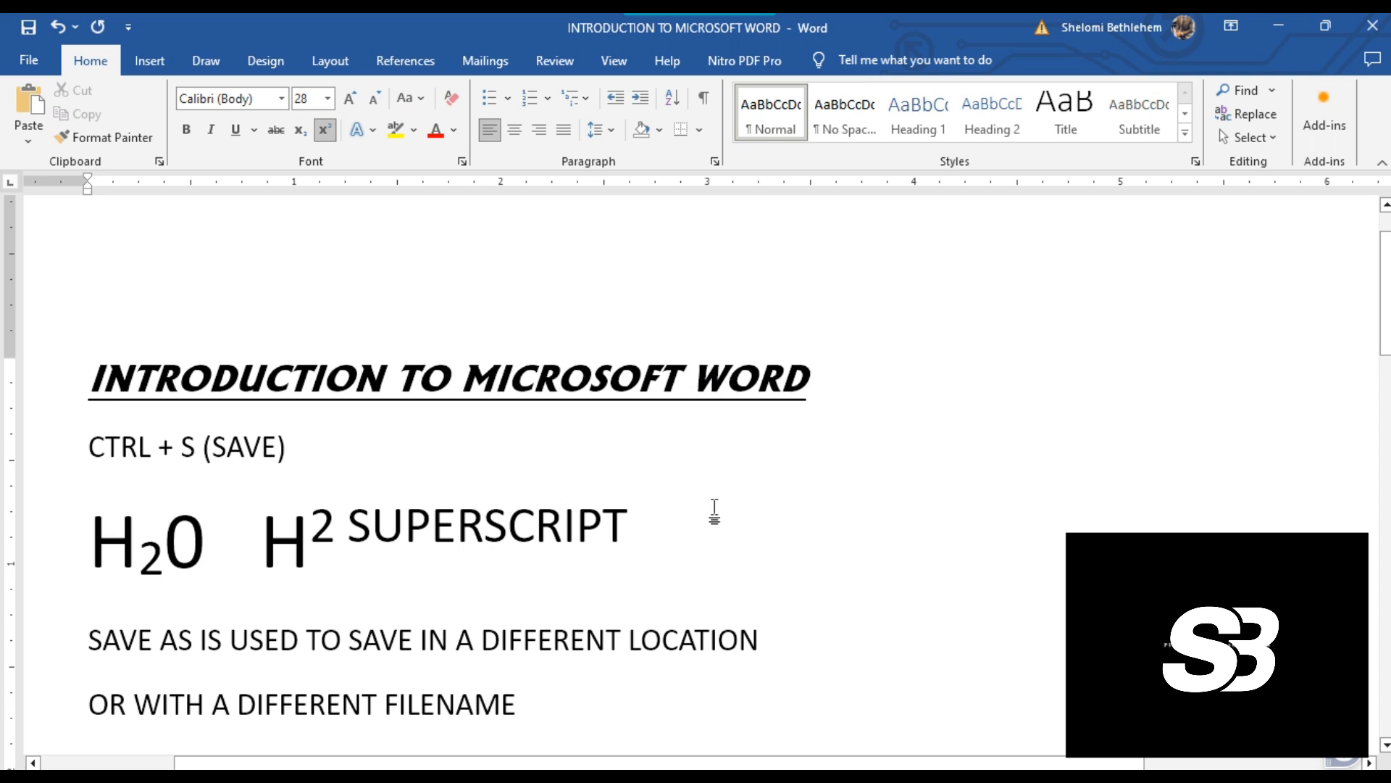
# Try lowercase and toggle case on the line "OR WITH A DIFFERENT FILENAME"
pyautogui.scroll(-3, 802, 511)
pyautogui.moveTo(598, 398); pyautogui.dragTo(50, 398)
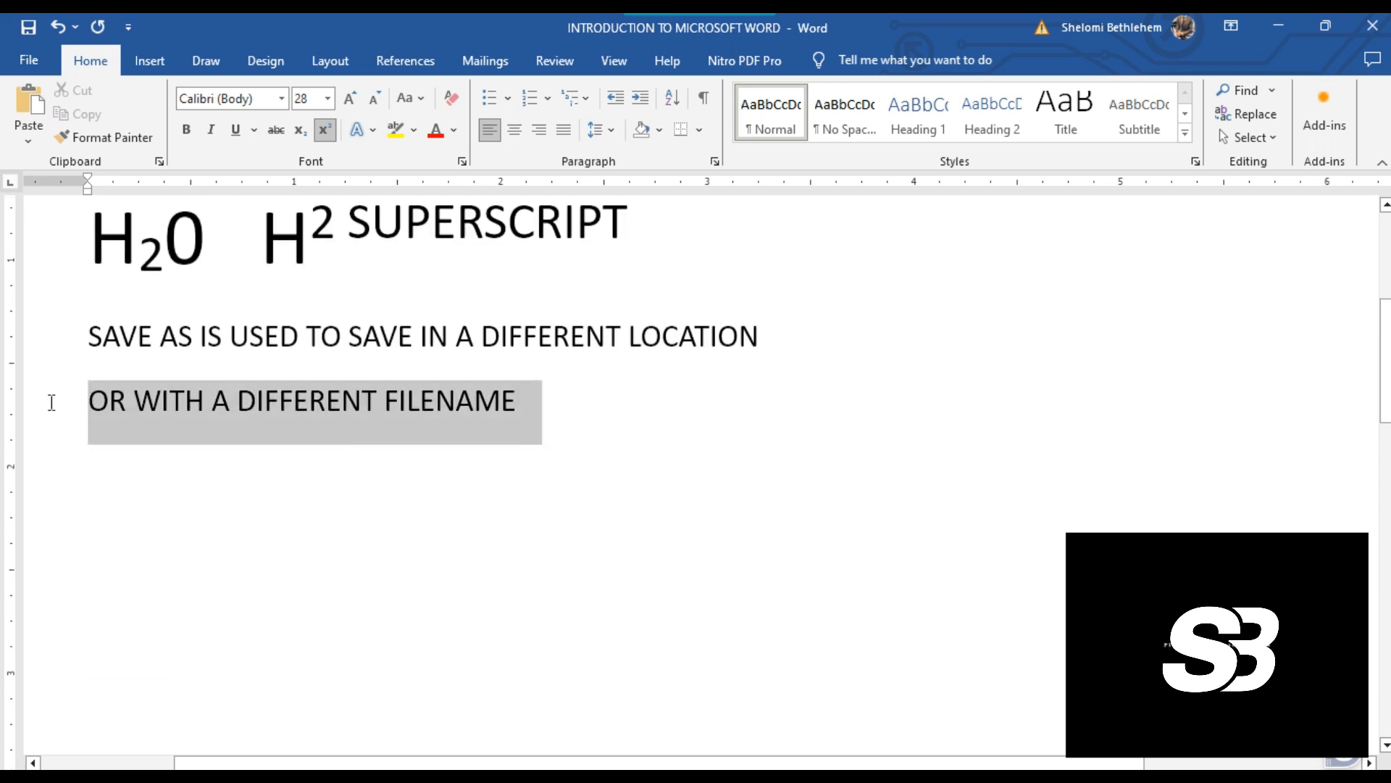
pyautogui.click(423, 102)
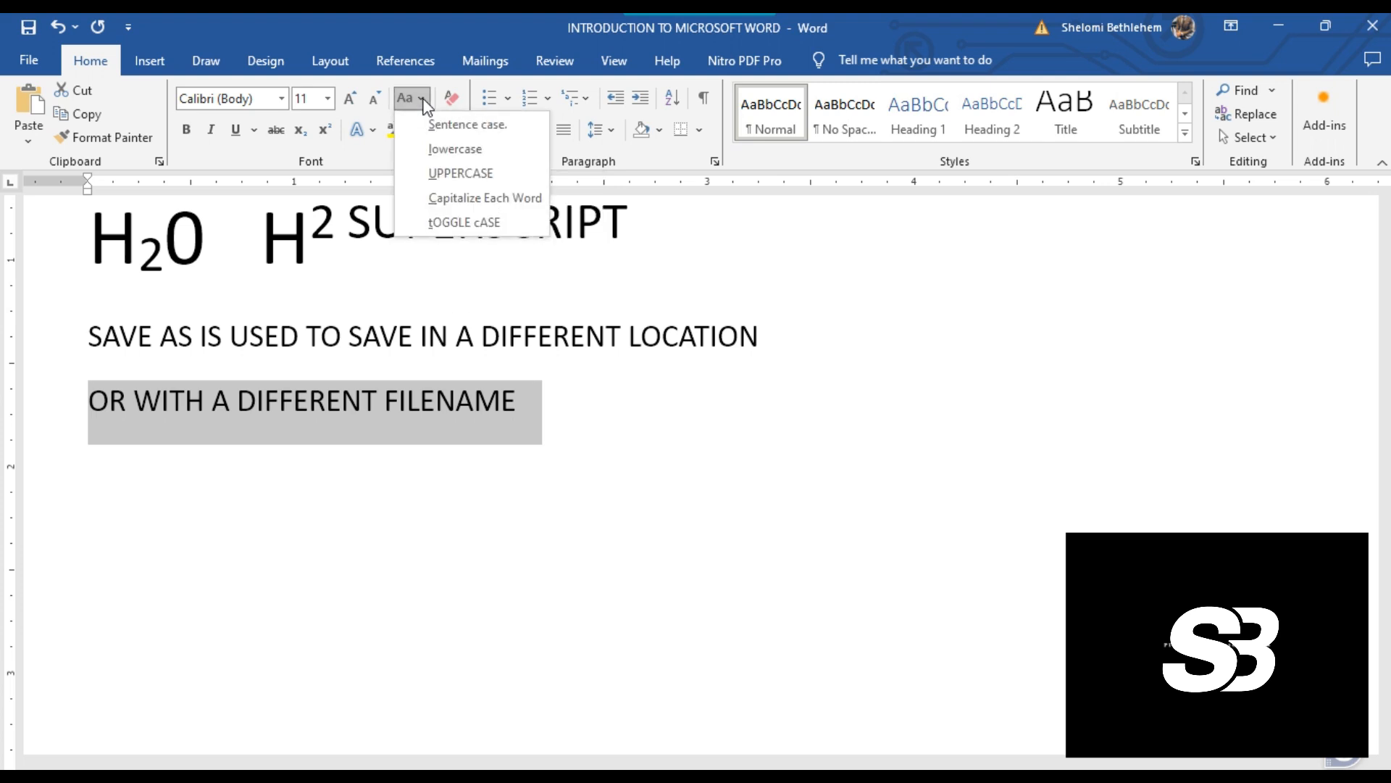
pyautogui.click(437, 154)
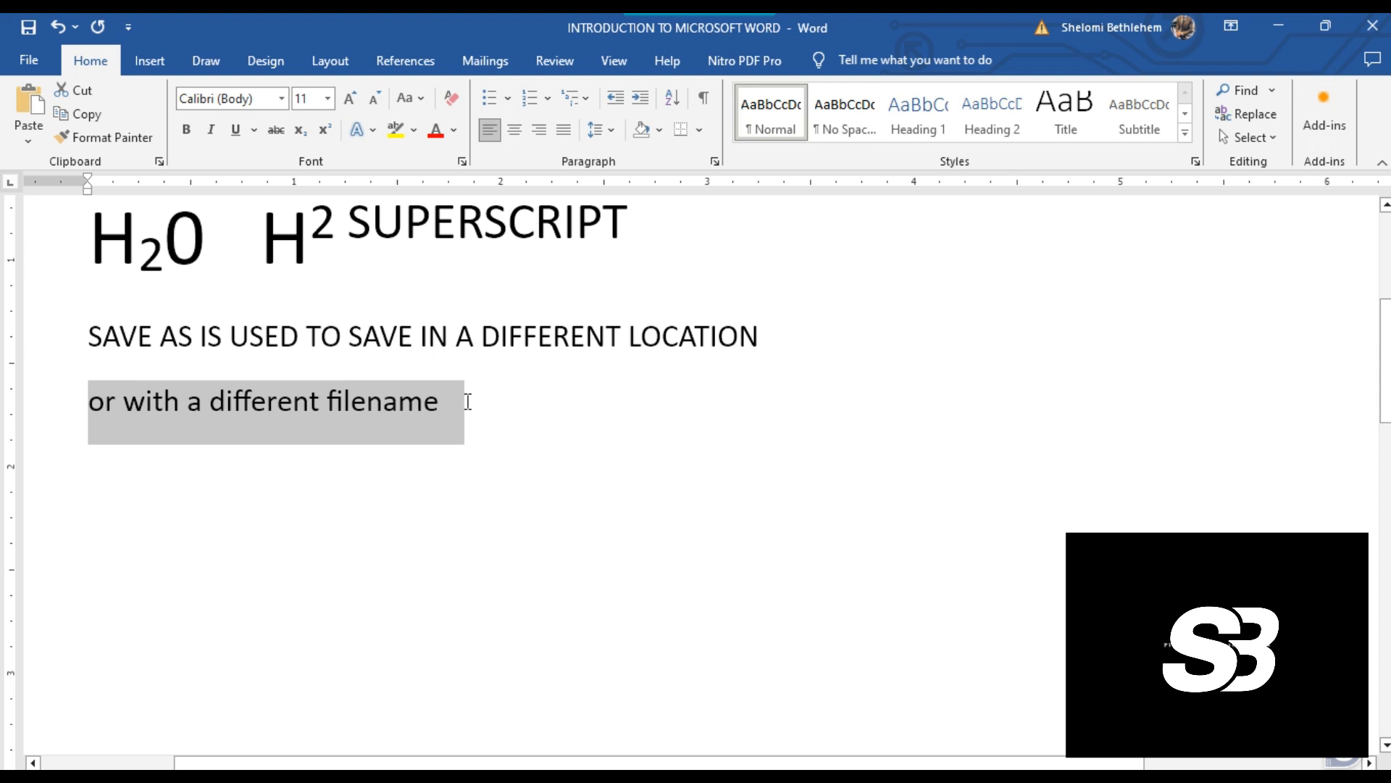
pyautogui.click(420, 108)
pyautogui.click(438, 221)
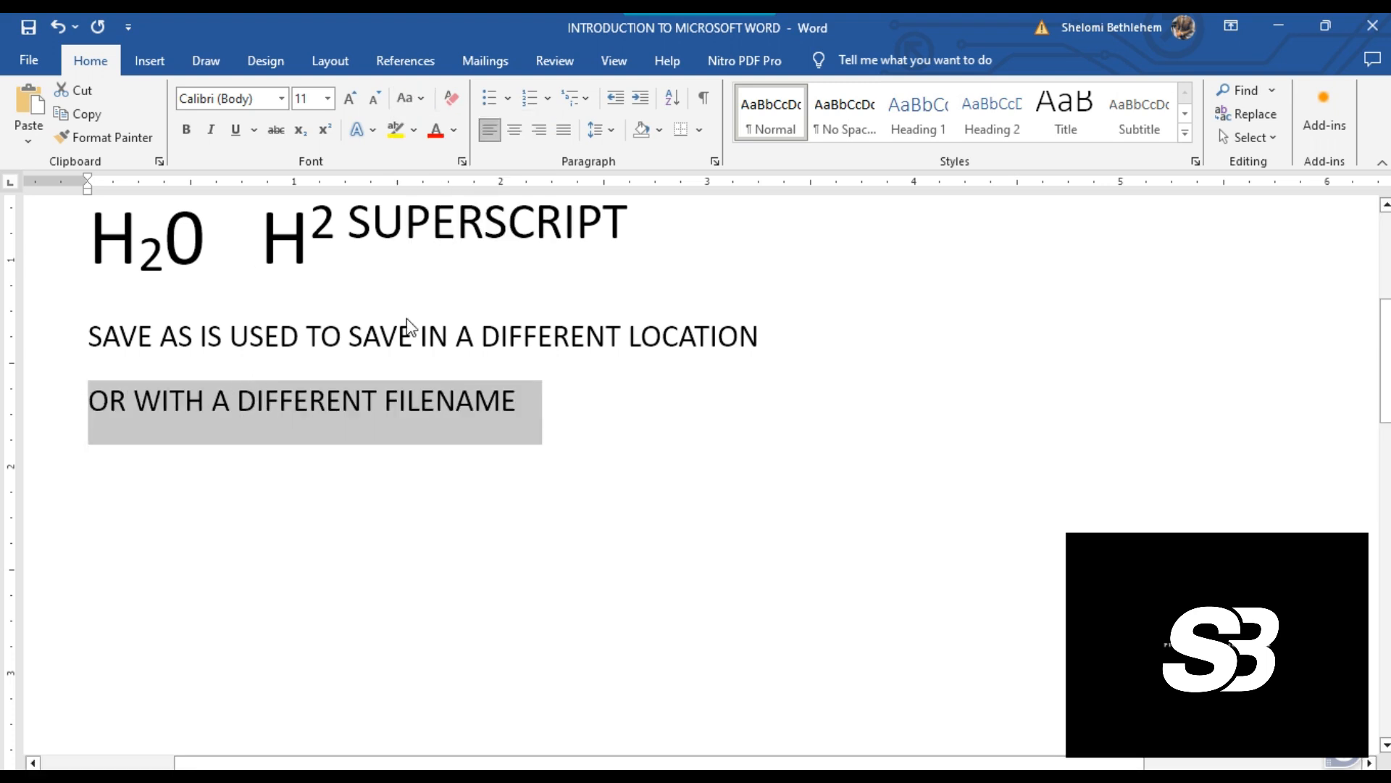
# Change the case of the line "OR WITH A DIFFERENT FILENAME" to Capitalize Each Word
pyautogui.click(415, 104)
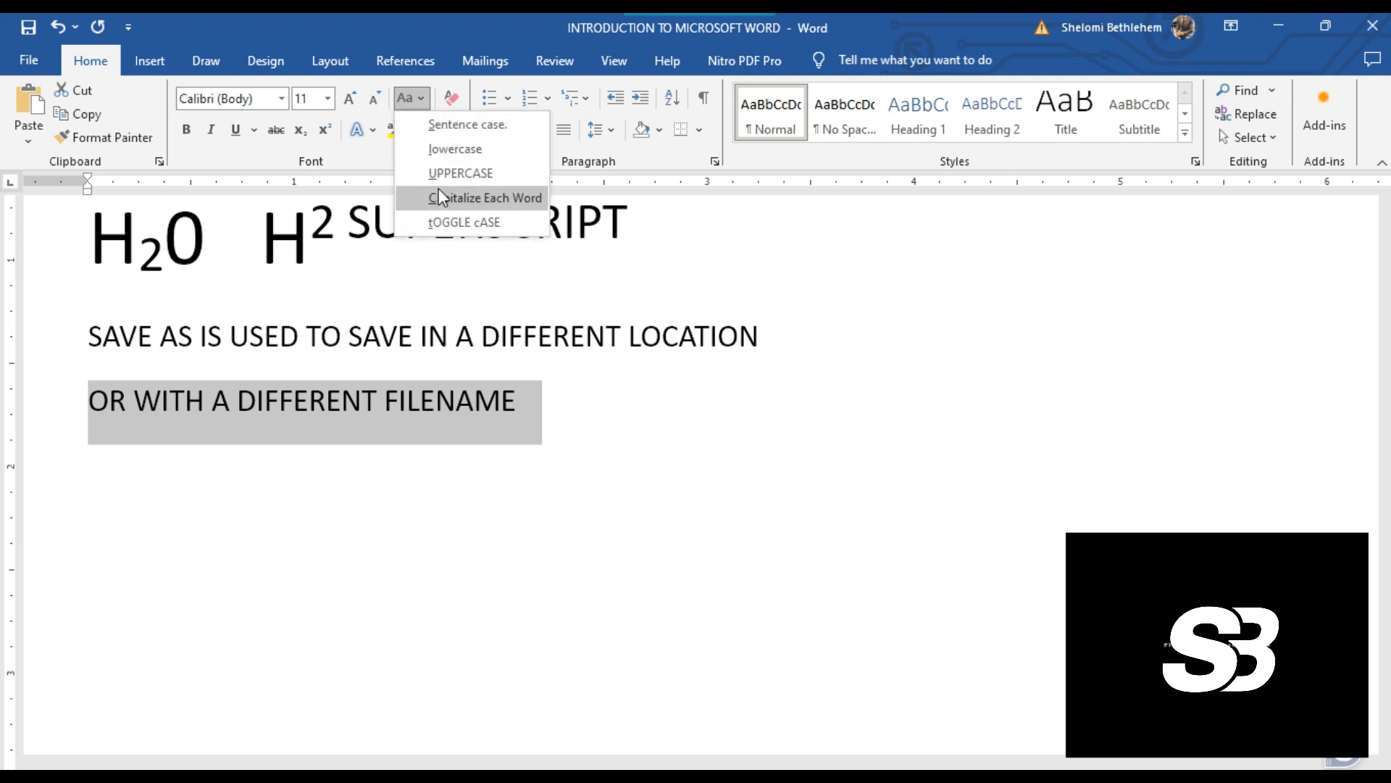
pyautogui.click(412, 92)
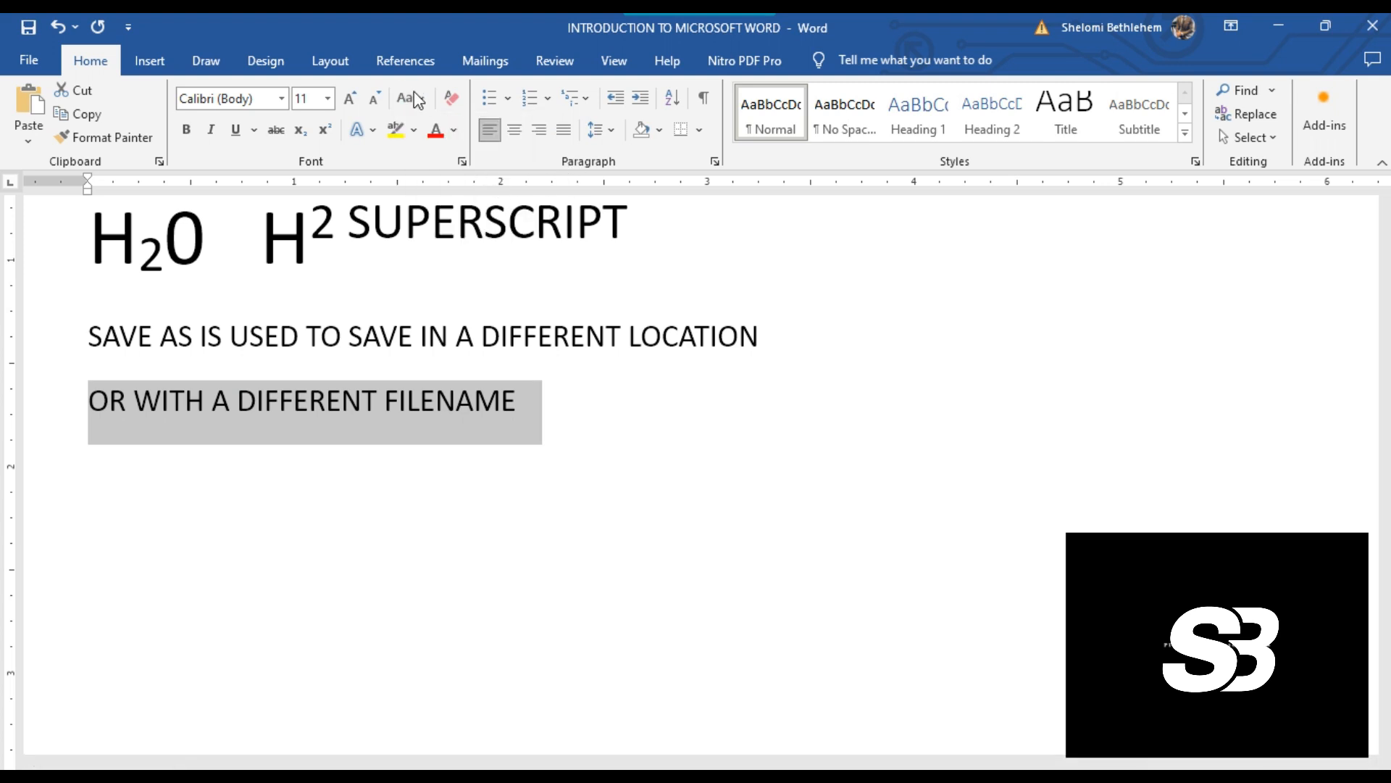
pyautogui.click(413, 93)
pyautogui.click(484, 199)
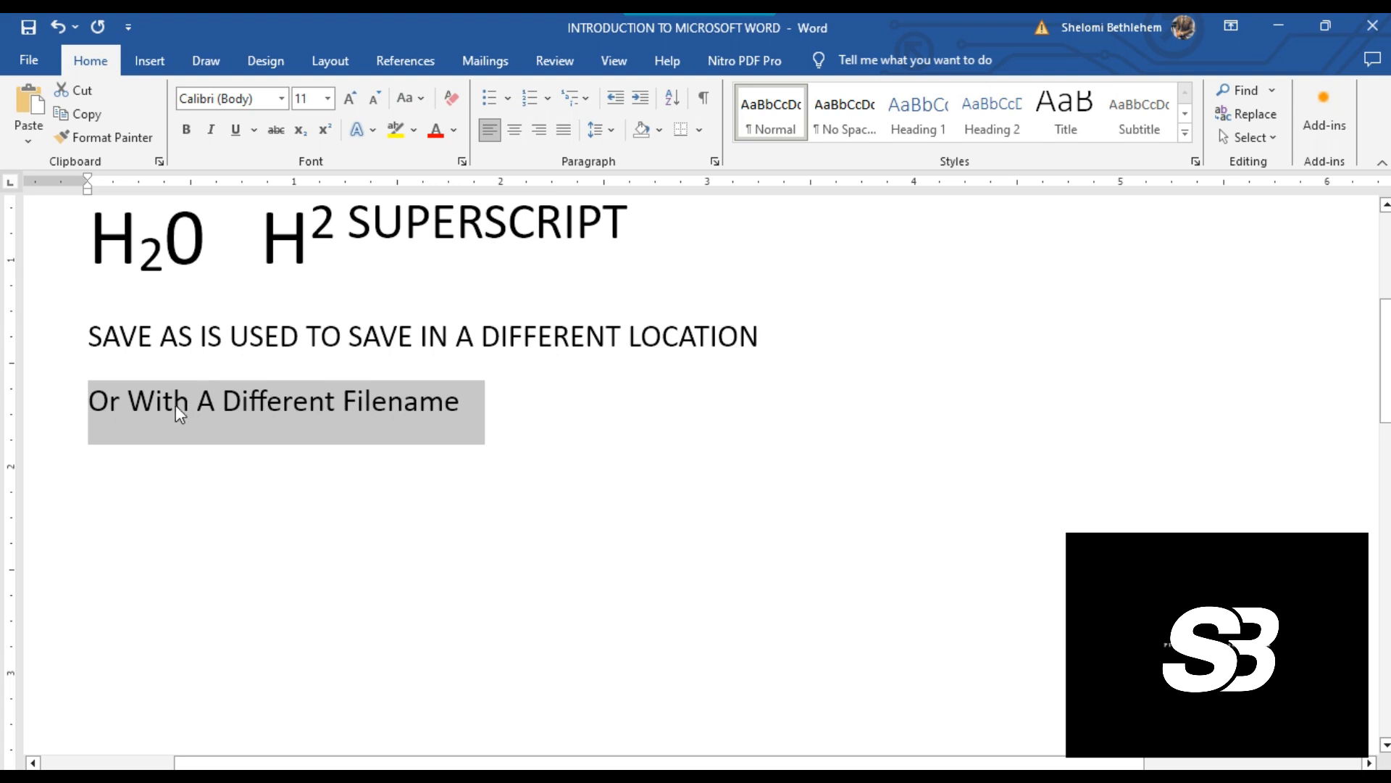
pyautogui.click(143, 404)
pyautogui.moveTo(147, 403); pyautogui.dragTo(127, 401)
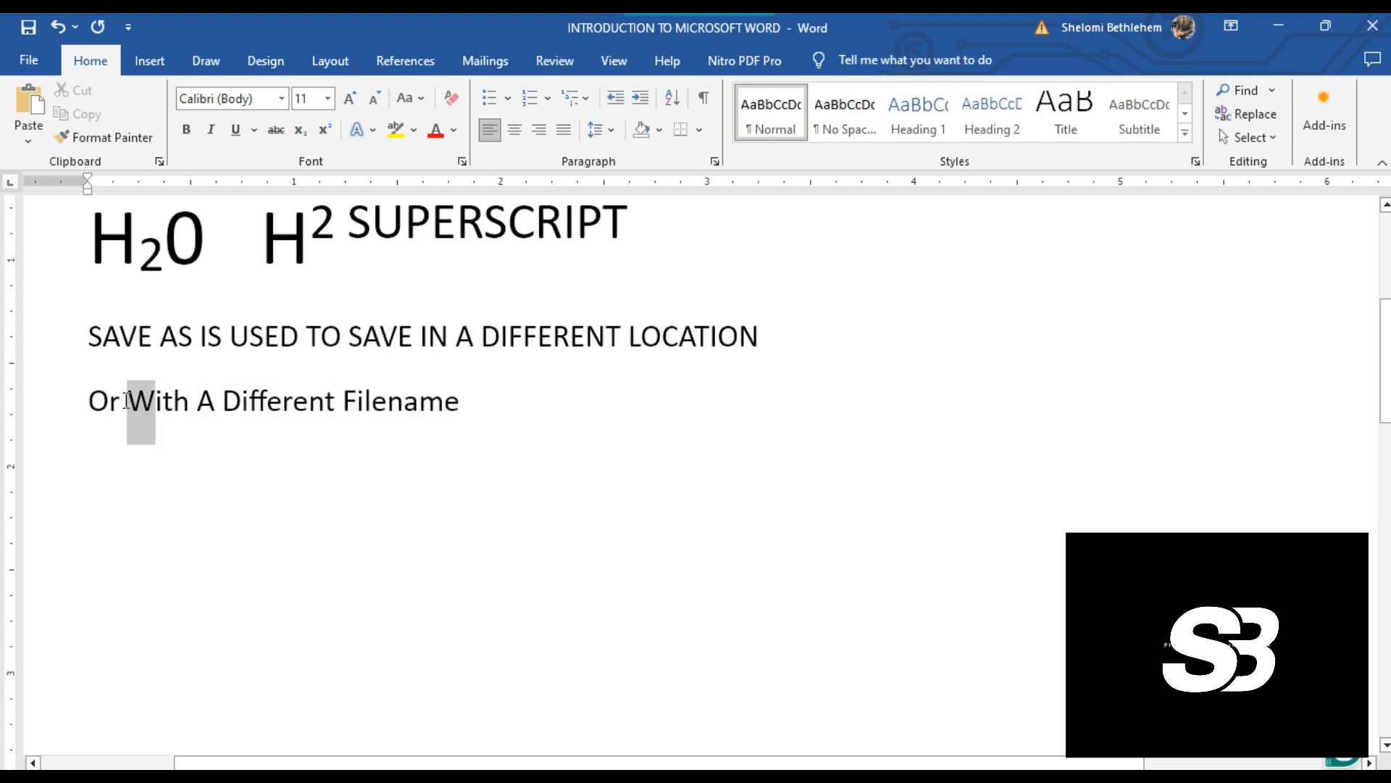
pyautogui.doubleClick(313, 403)
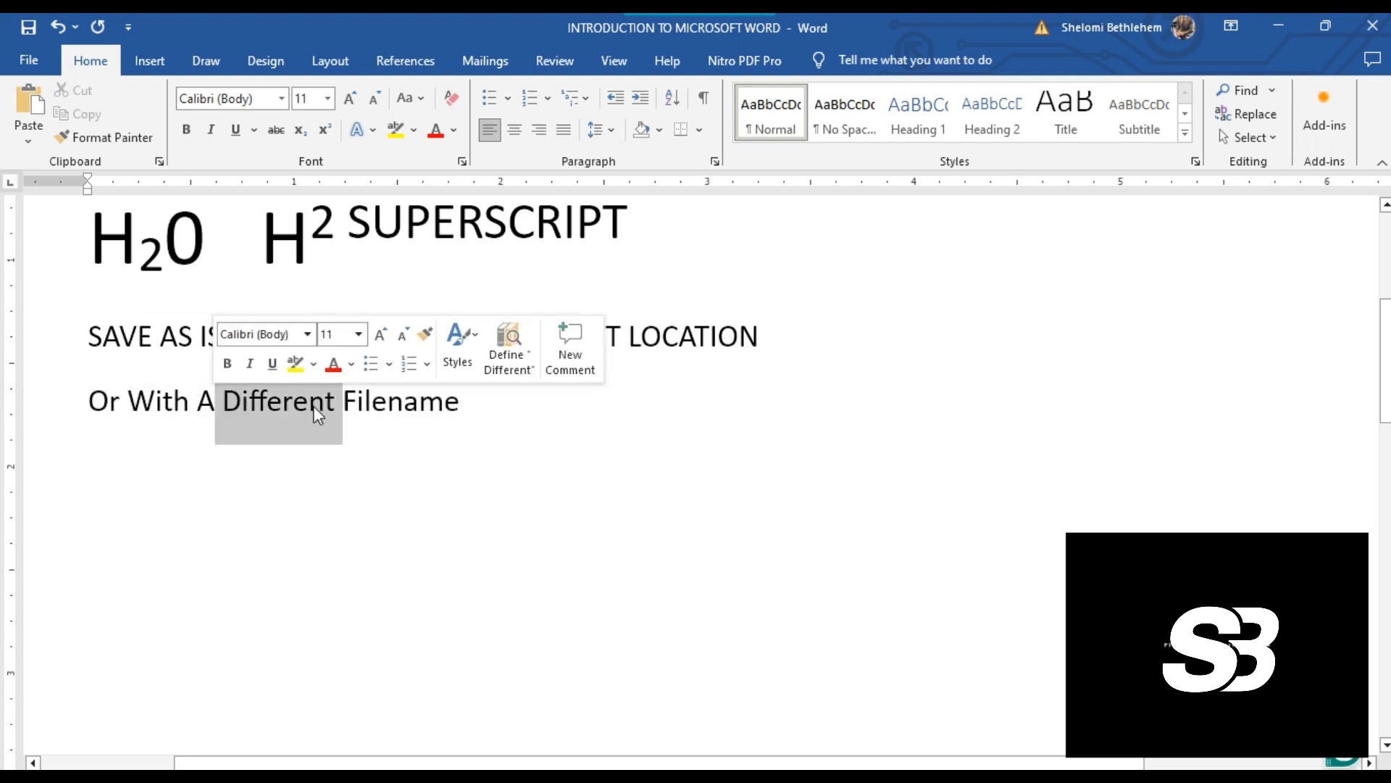
# Minimize the current document and switch to the open "Information and Communication Technology" document
pyautogui.click(350, 408)
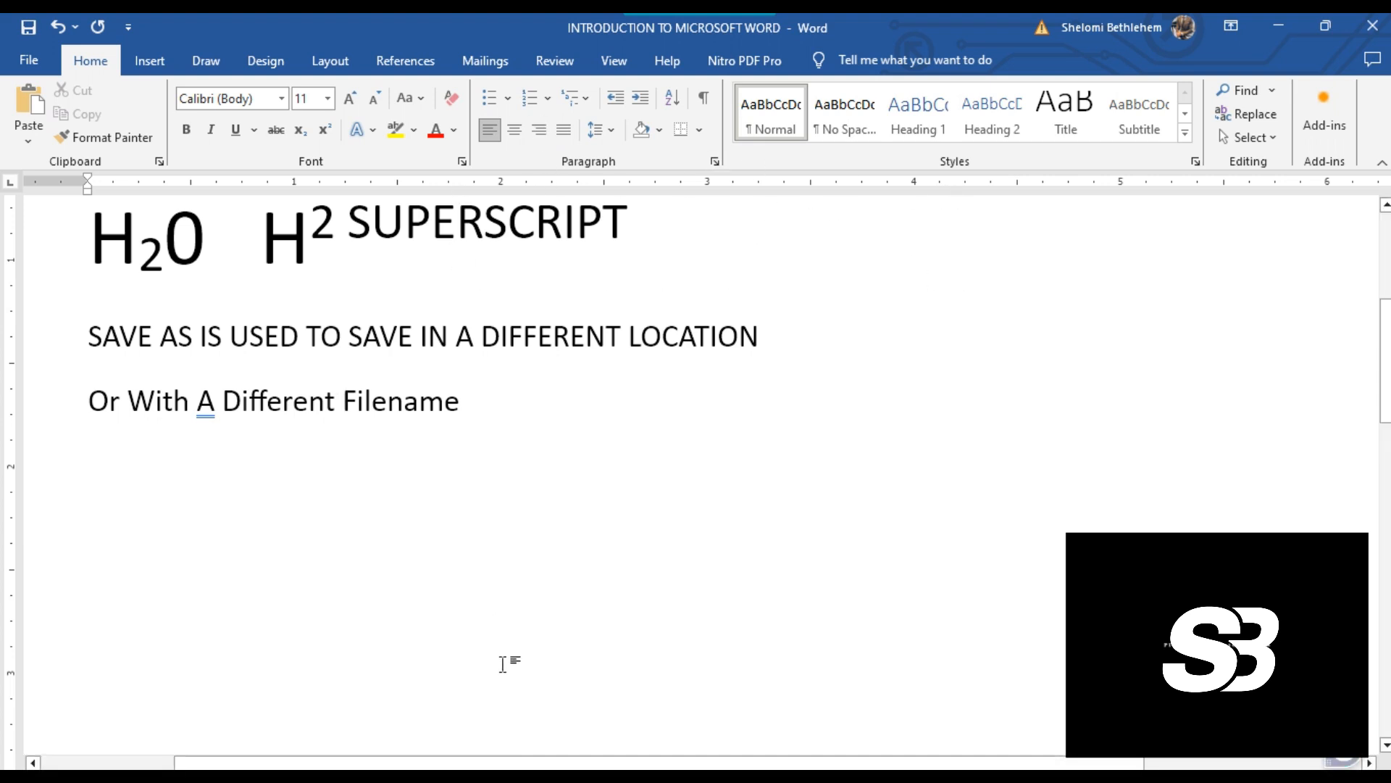
pyautogui.click(1271, 33)
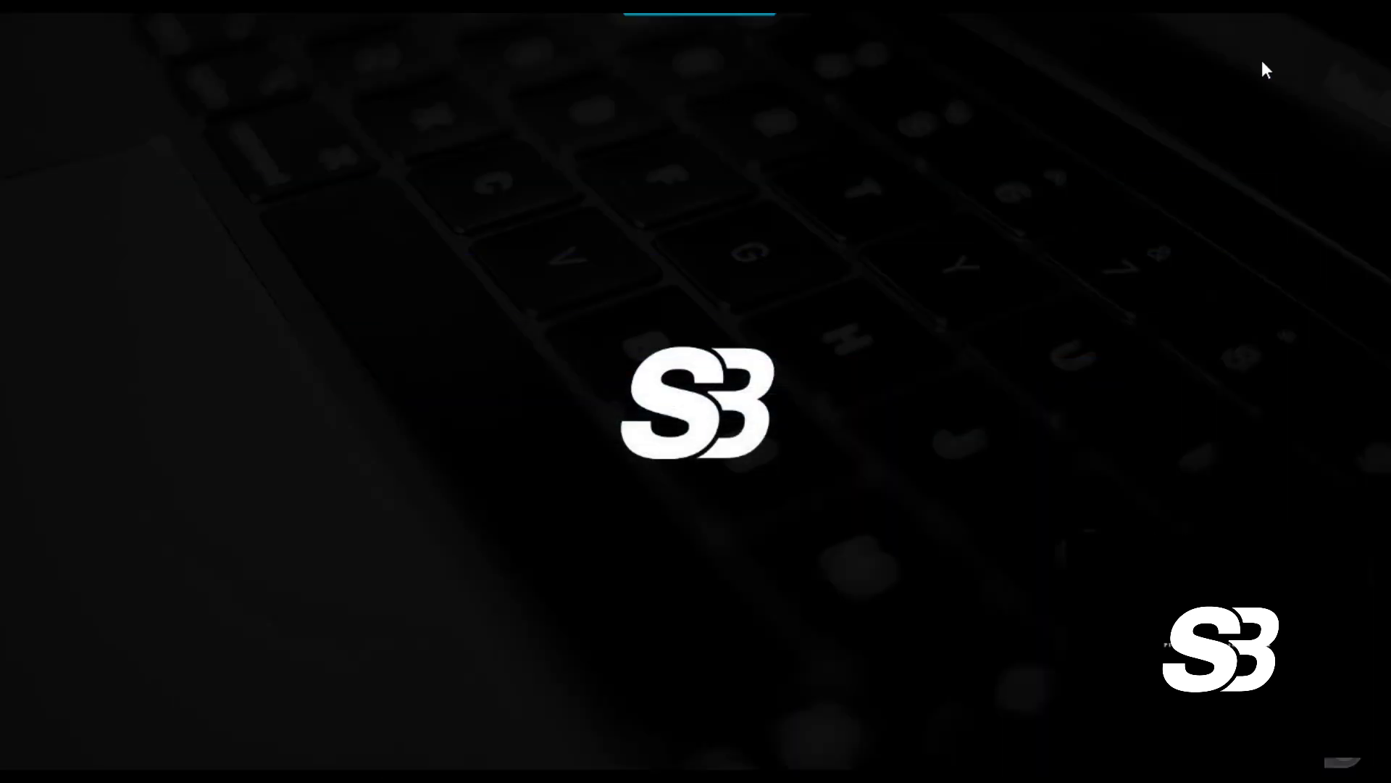
pyautogui.hotkey('alt', 'Tab')
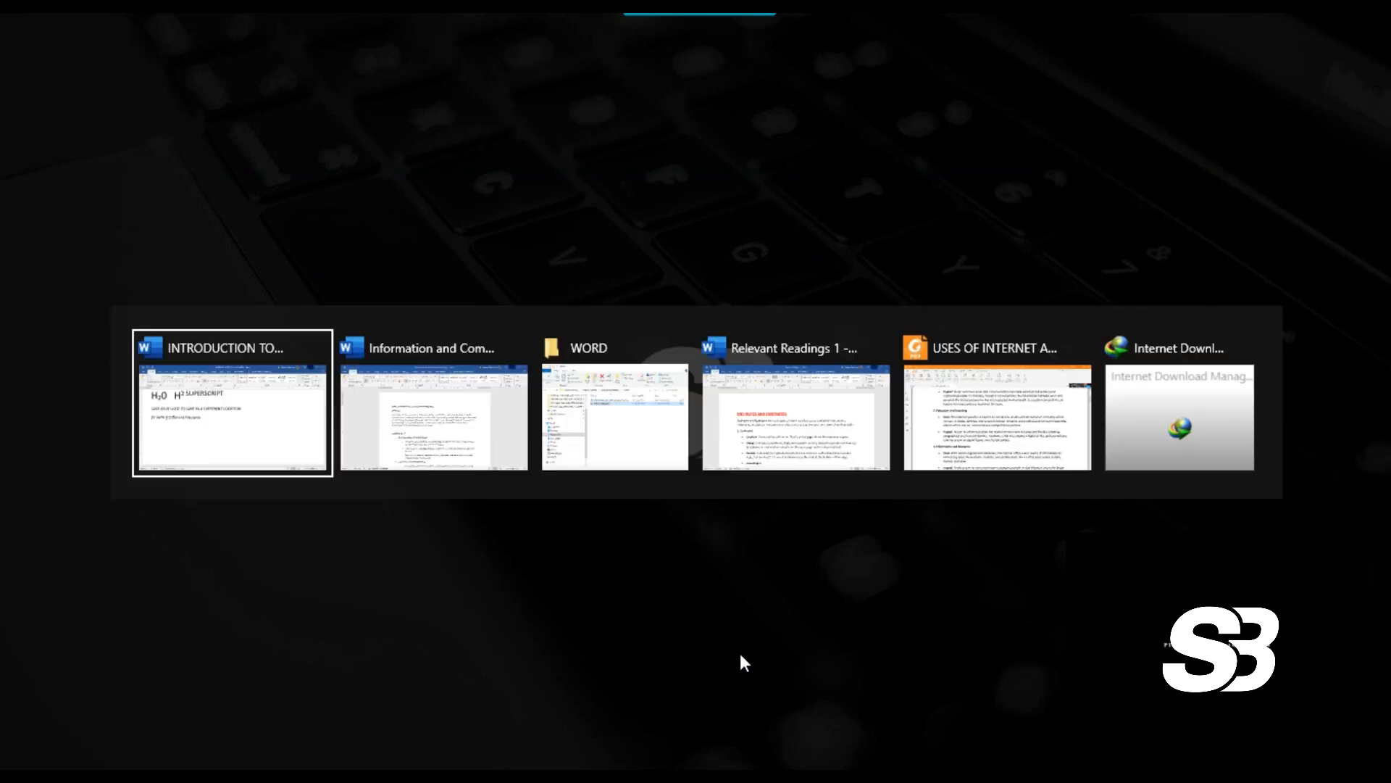
pyautogui.hotkey('alt', 'Tab')
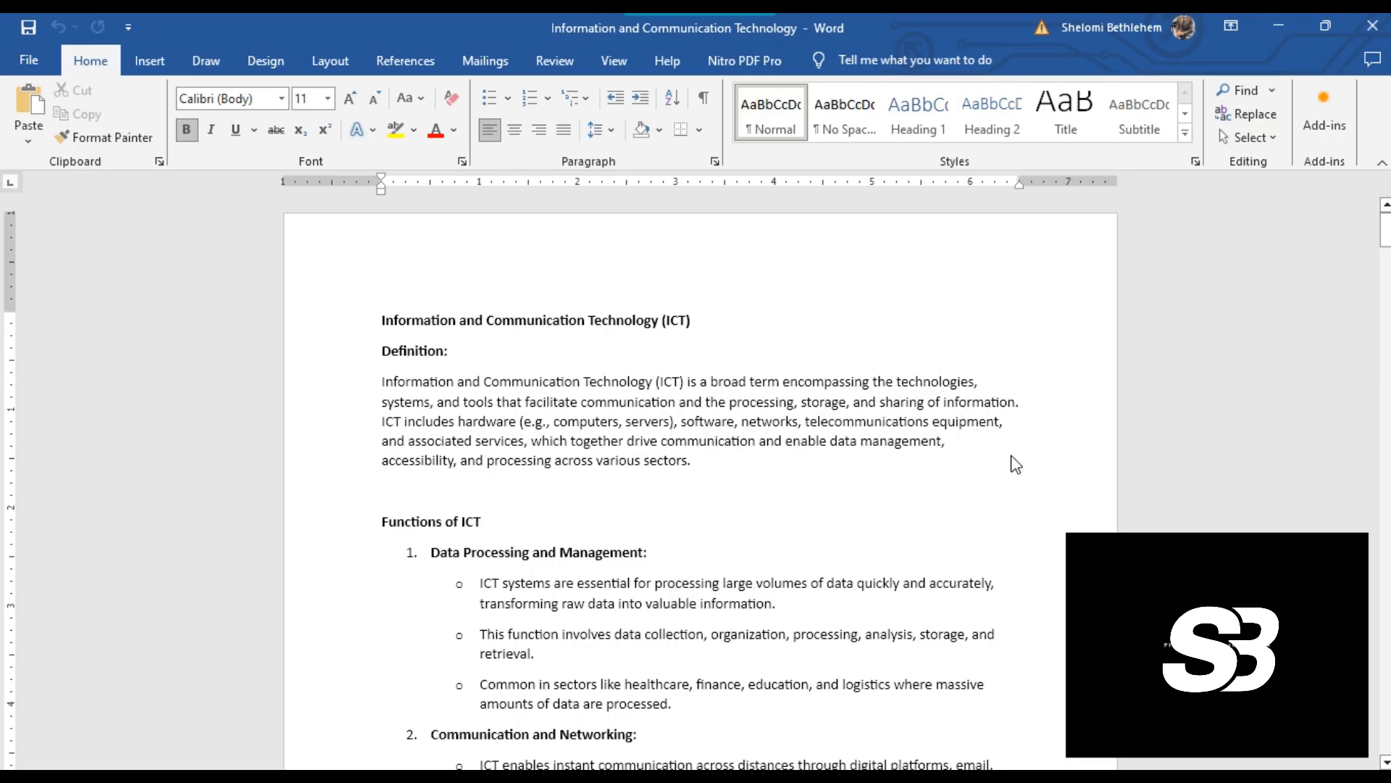
pyautogui.scroll(-1, 728, 427)
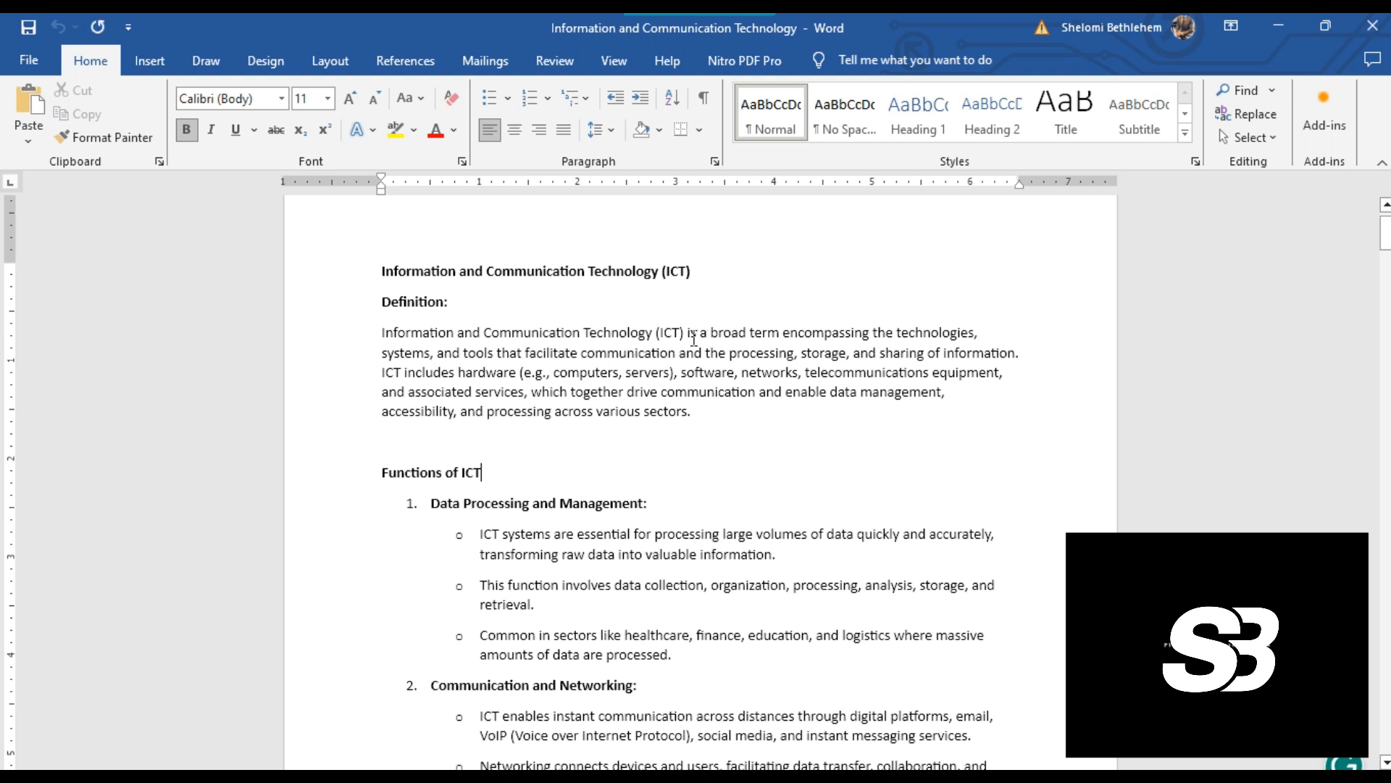
pyautogui.scroll(1, 681, 346)
# Apply bold to all text in the document
pyautogui.hotkey('ctrl', 'a')
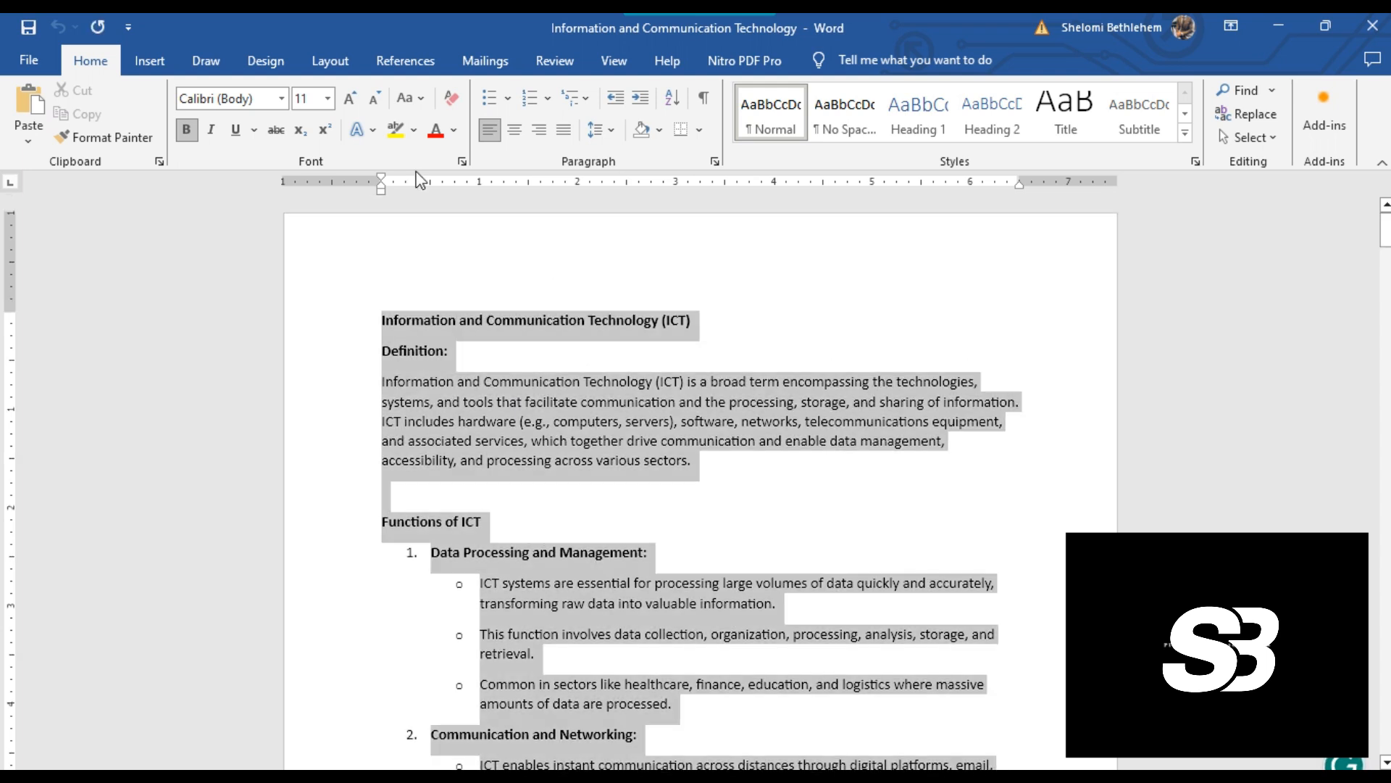
pyautogui.click(187, 134)
pyautogui.click(187, 134)
pyautogui.click(459, 348)
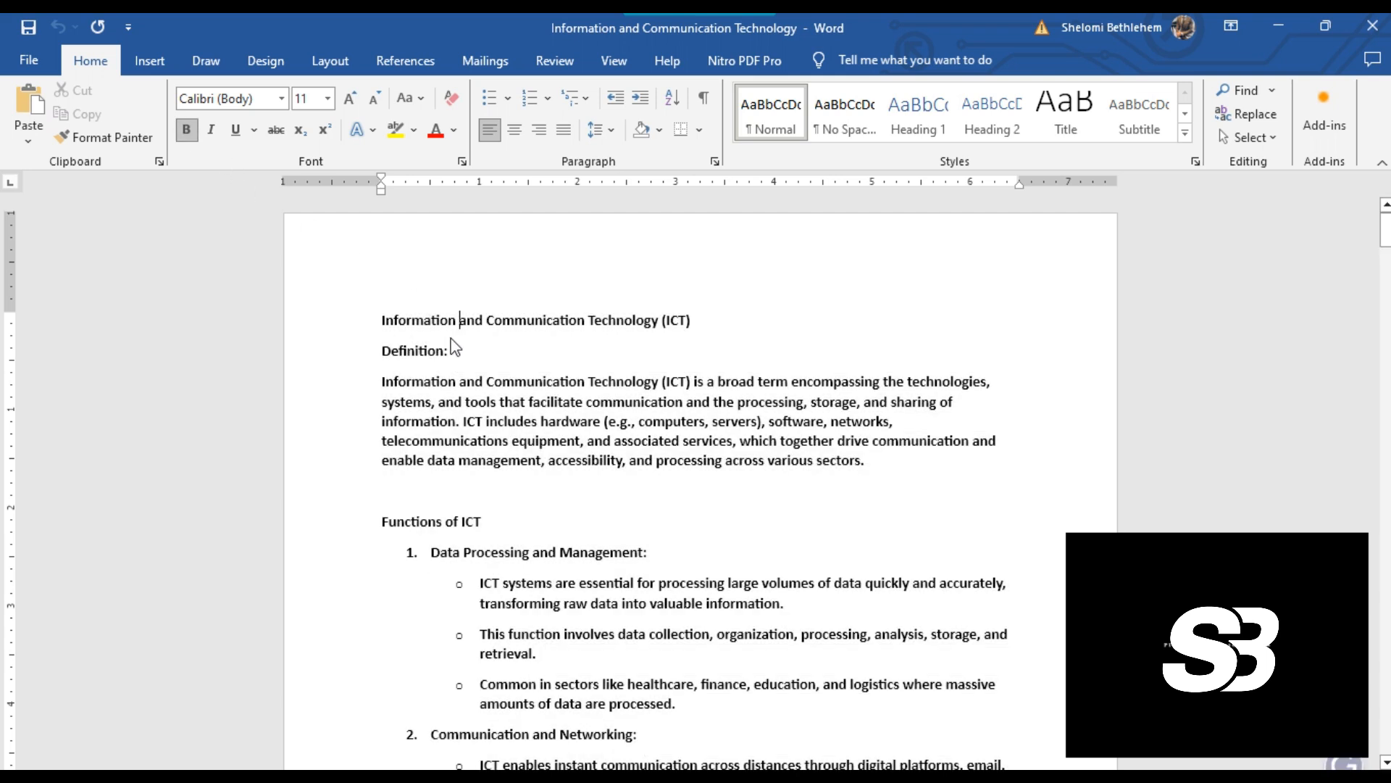
# Remove bold from the text running from the title through the "Functions of ICT" heading
pyautogui.hotkey('ctrl', 'a')
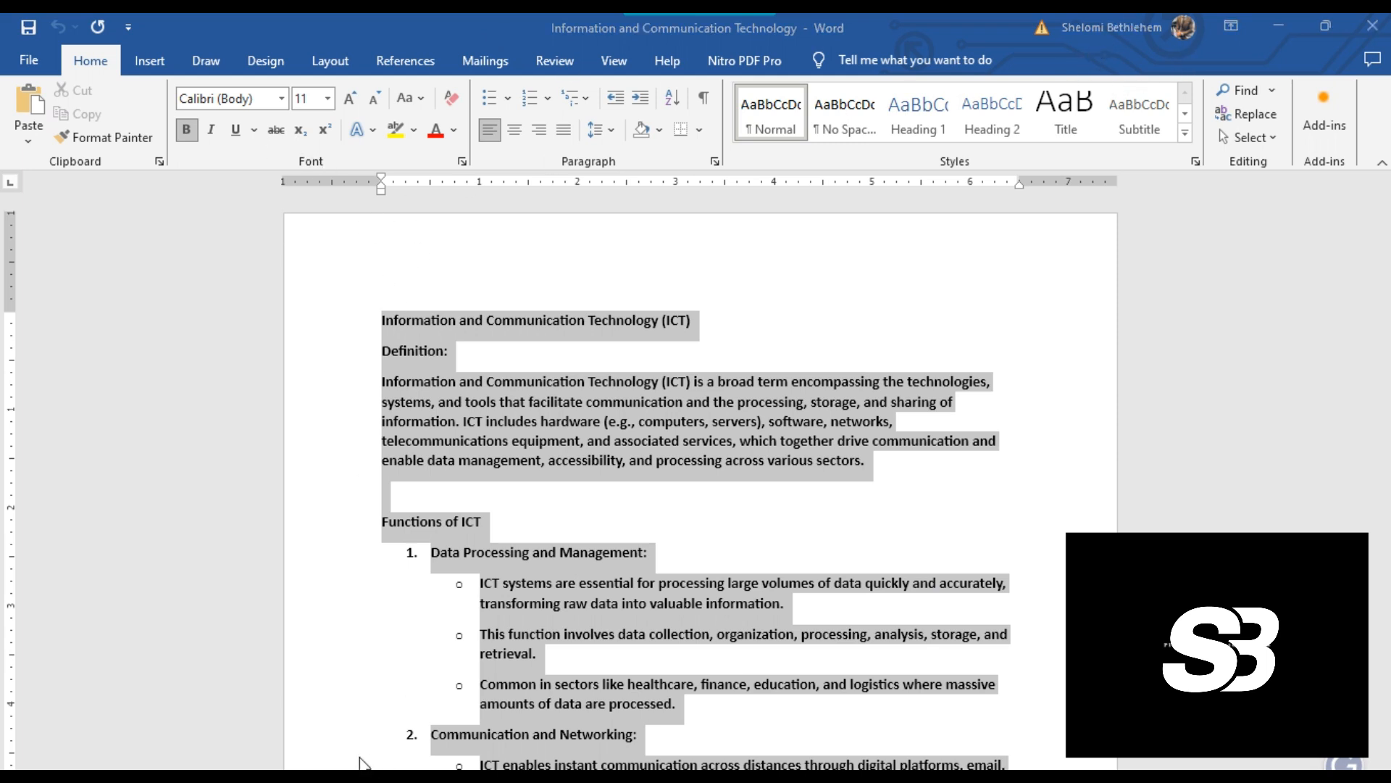
pyautogui.hotkey('alt', 'Tab')
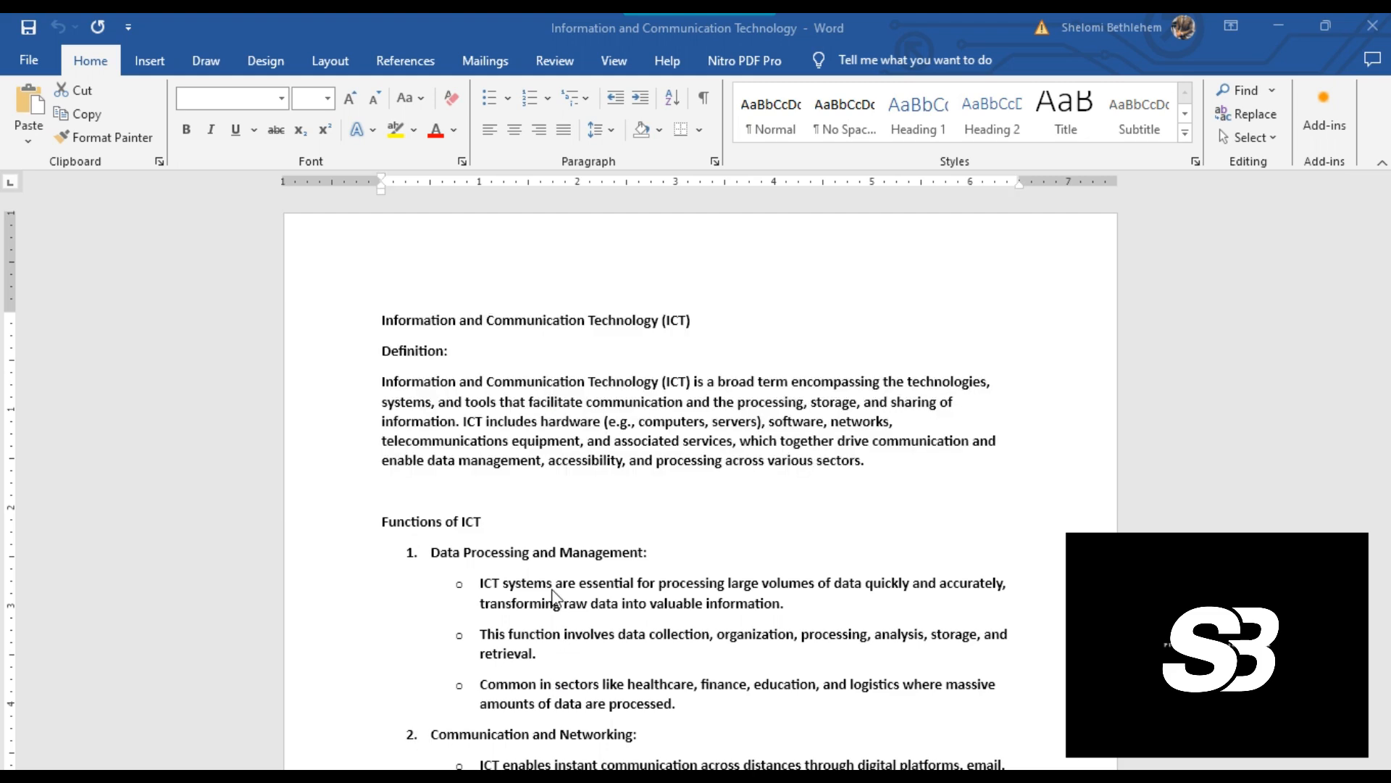
pyautogui.hotkey('alt', 'Tab')
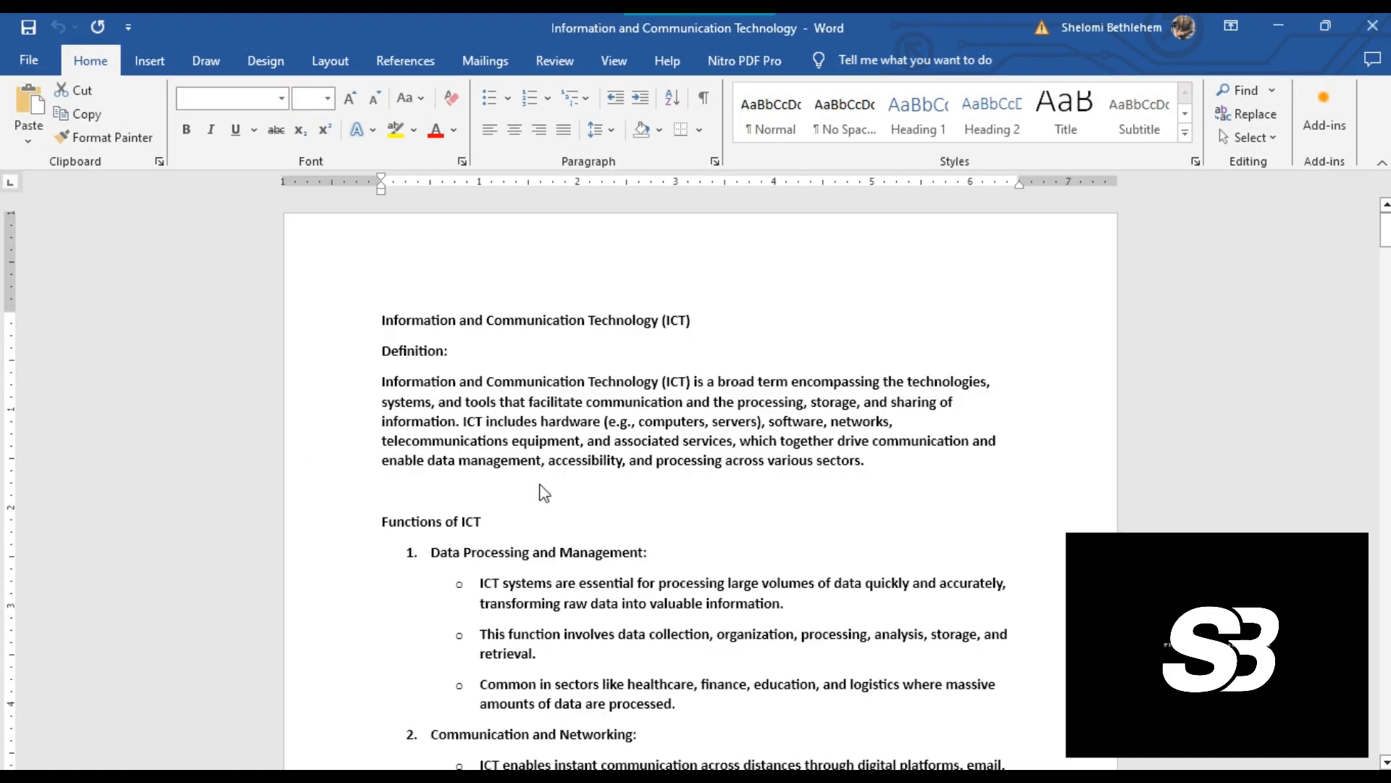
pyautogui.hotkey('ctrl', 'a')
pyautogui.click(377, 317)
pyautogui.moveTo(403, 329); pyautogui.dragTo(629, 527)
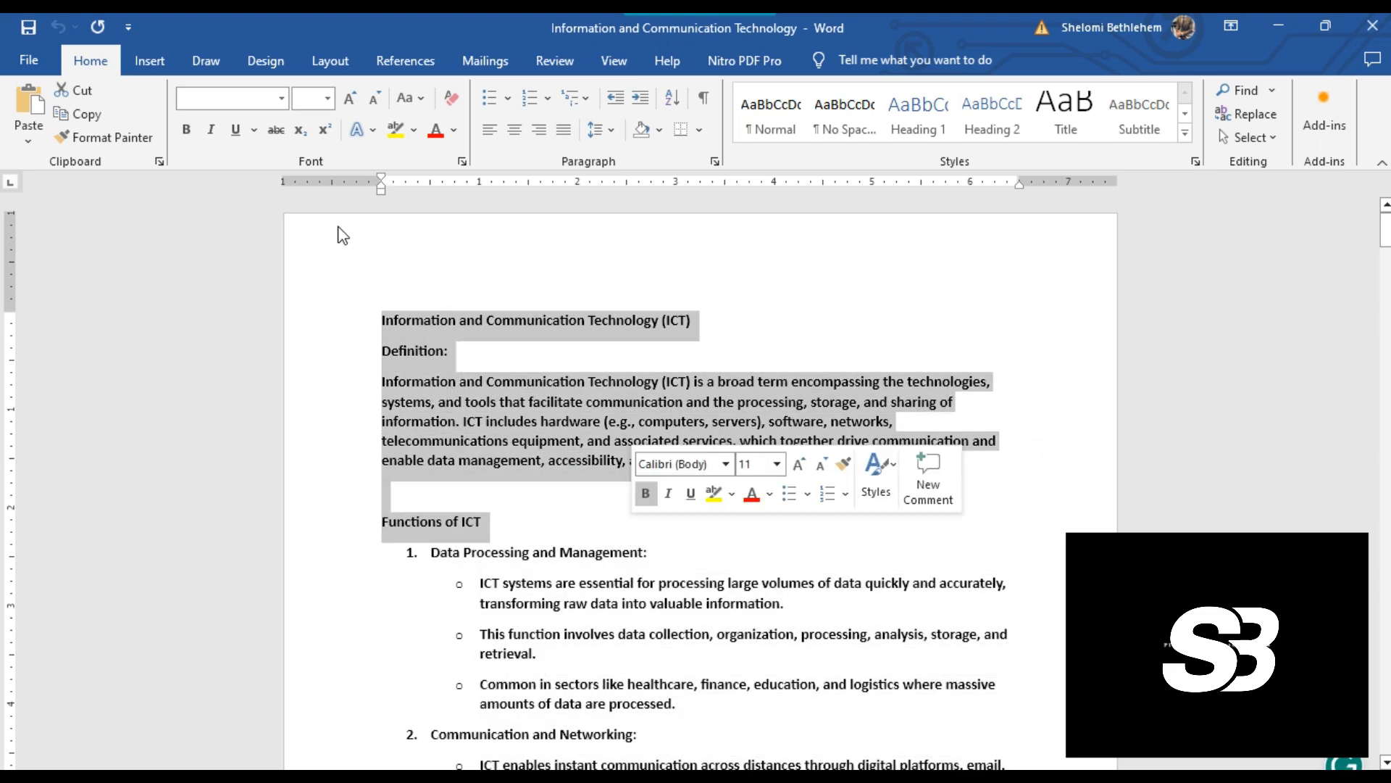
pyautogui.click(185, 130)
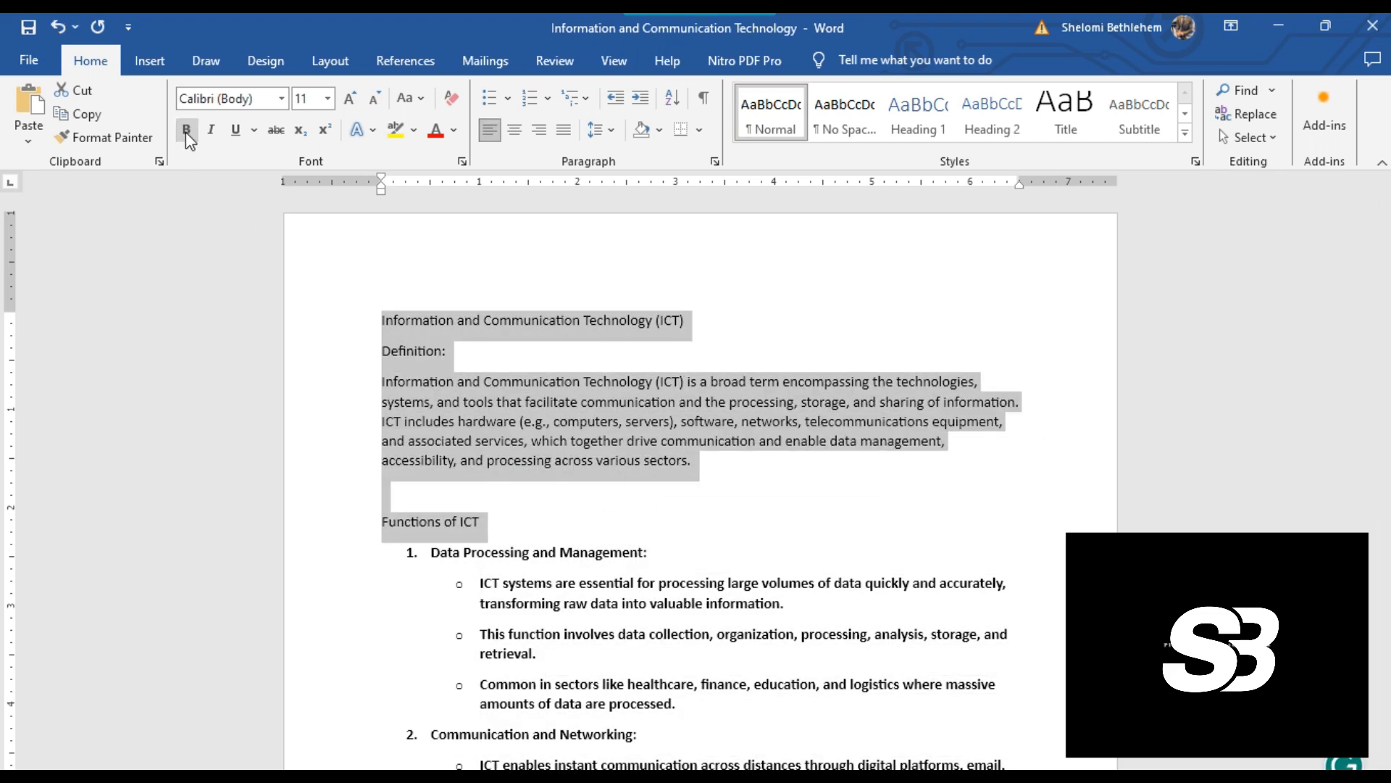
# Select the whole document, make its text uniformly bold and clear the bold from all of it
pyautogui.click(577, 535)
pyautogui.hotkey('ctrl', 'a')
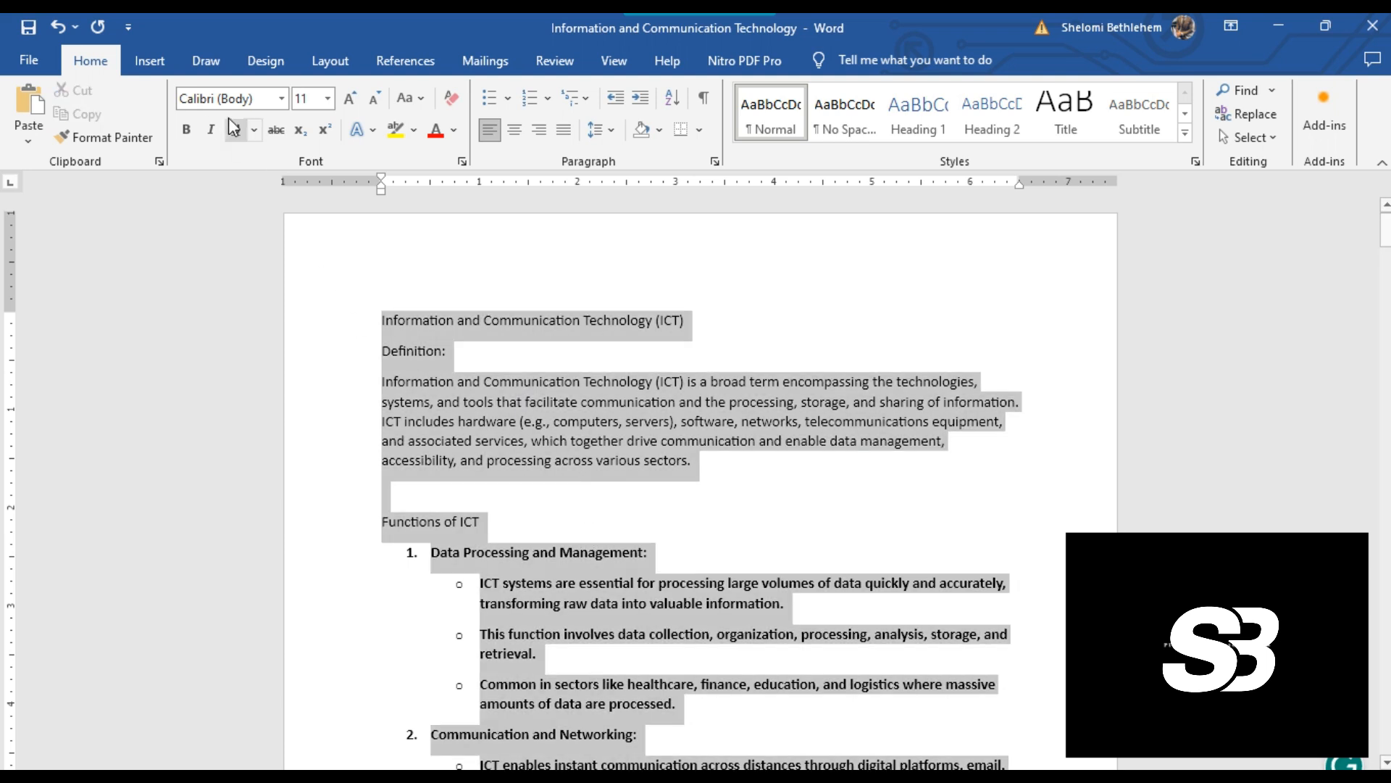
pyautogui.click(187, 129)
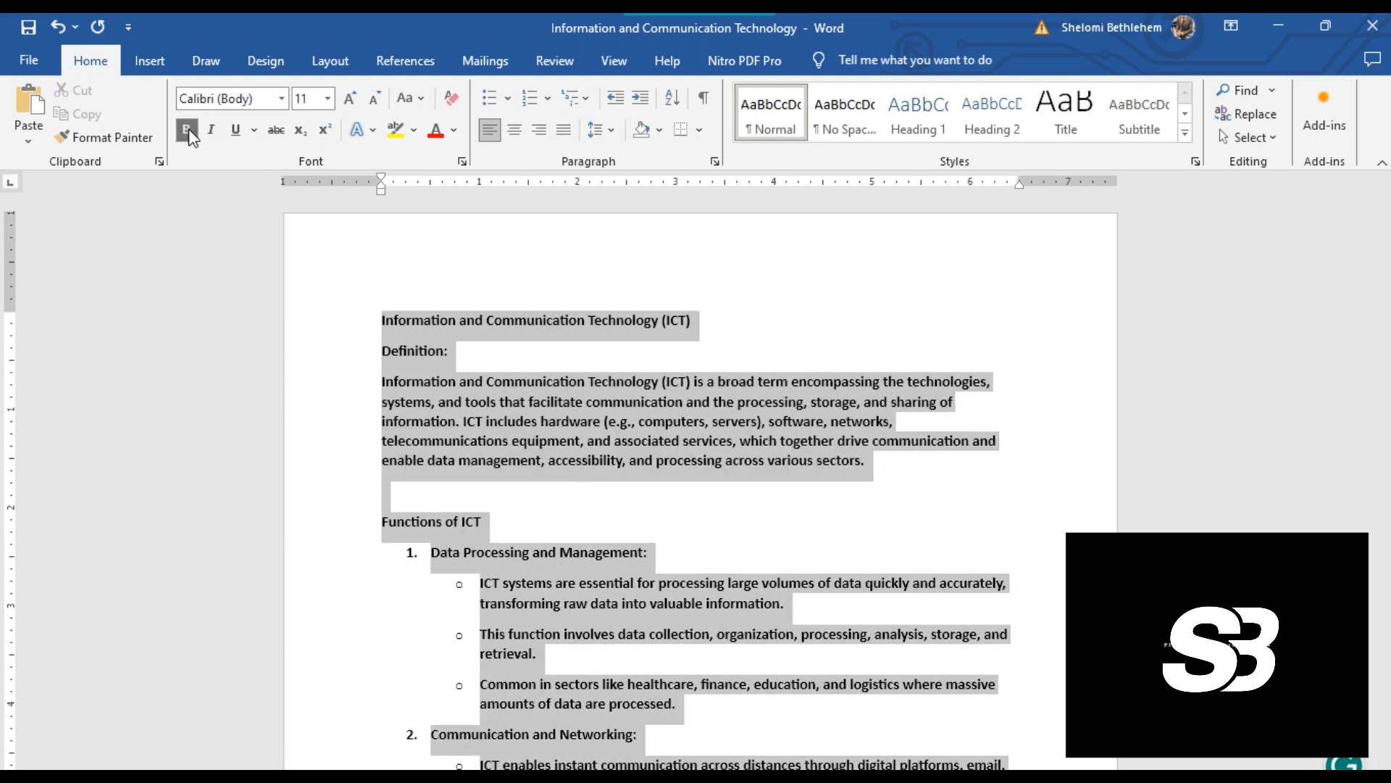
pyautogui.click(785, 312)
pyautogui.scroll(-1, 790, 341)
pyautogui.scroll(1, 1017, 491)
pyautogui.keyDown('ctrl'); pyautogui.scroll(1, 712, 455); pyautogui.keyUp('ctrl')
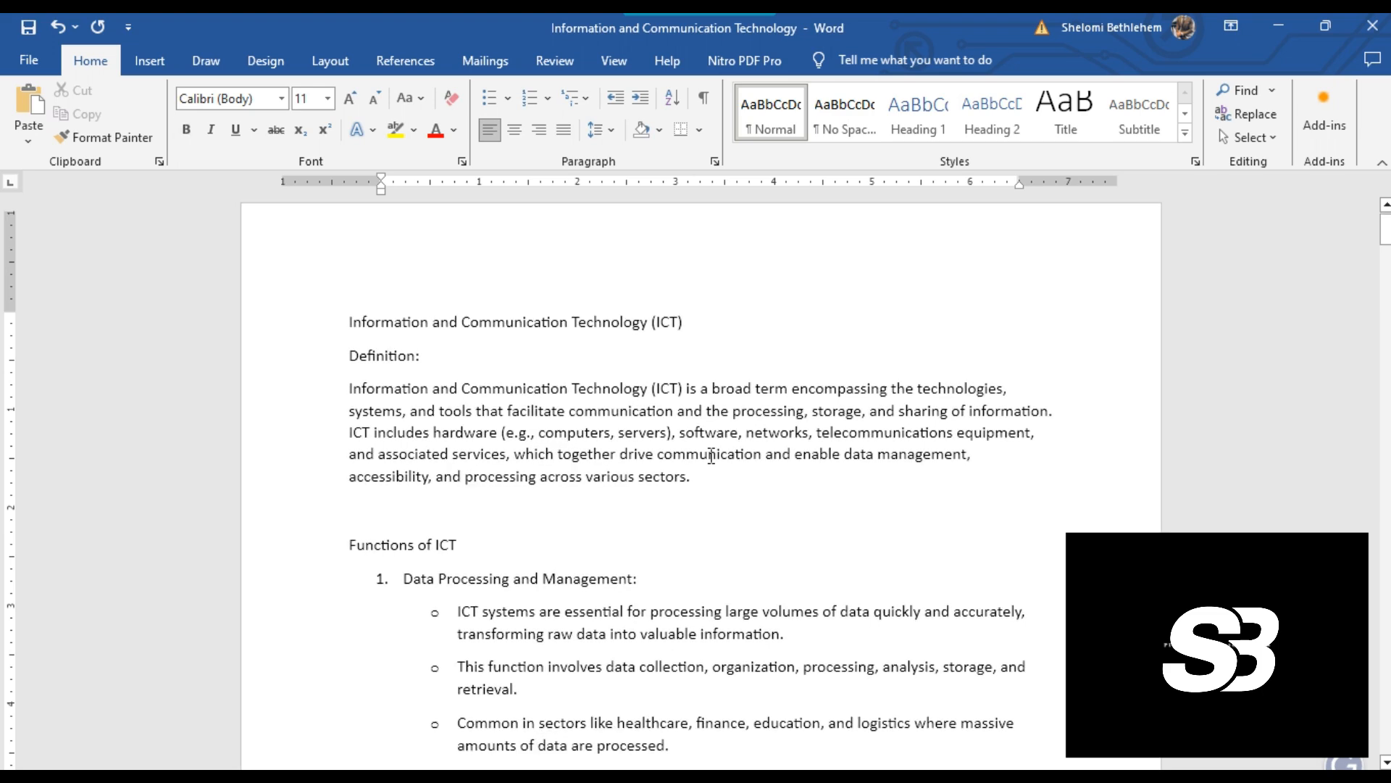
pyautogui.moveTo(968, 20); pyautogui.dragTo(768, 44)
pyautogui.keyDown('ctrl'); pyautogui.scroll(8, 718, 464); pyautogui.keyUp('ctrl')
pyautogui.keyDown('ctrl'); pyautogui.scroll(-9, 717, 464); pyautogui.keyUp('ctrl')
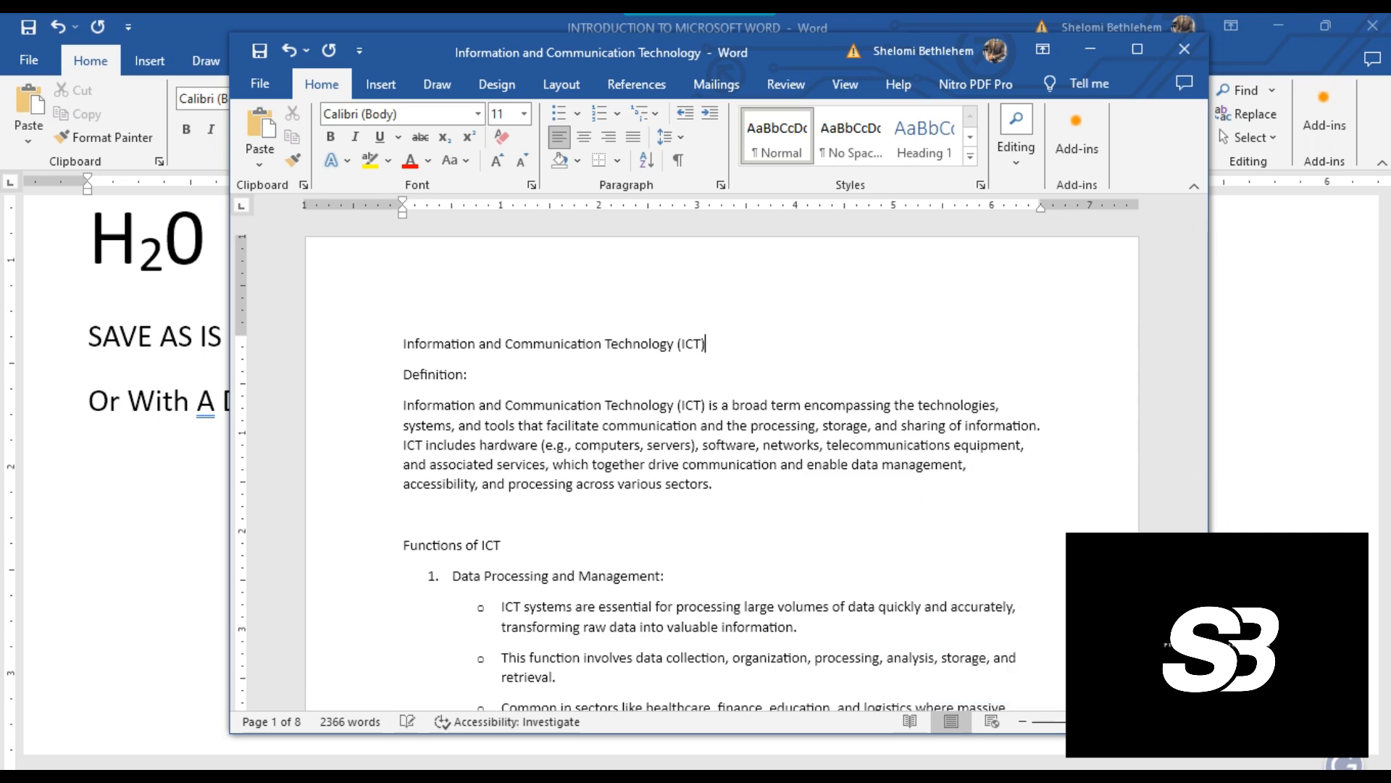
pyautogui.scroll(10, 722, 464)
pyautogui.scroll(-10, 723, 464)
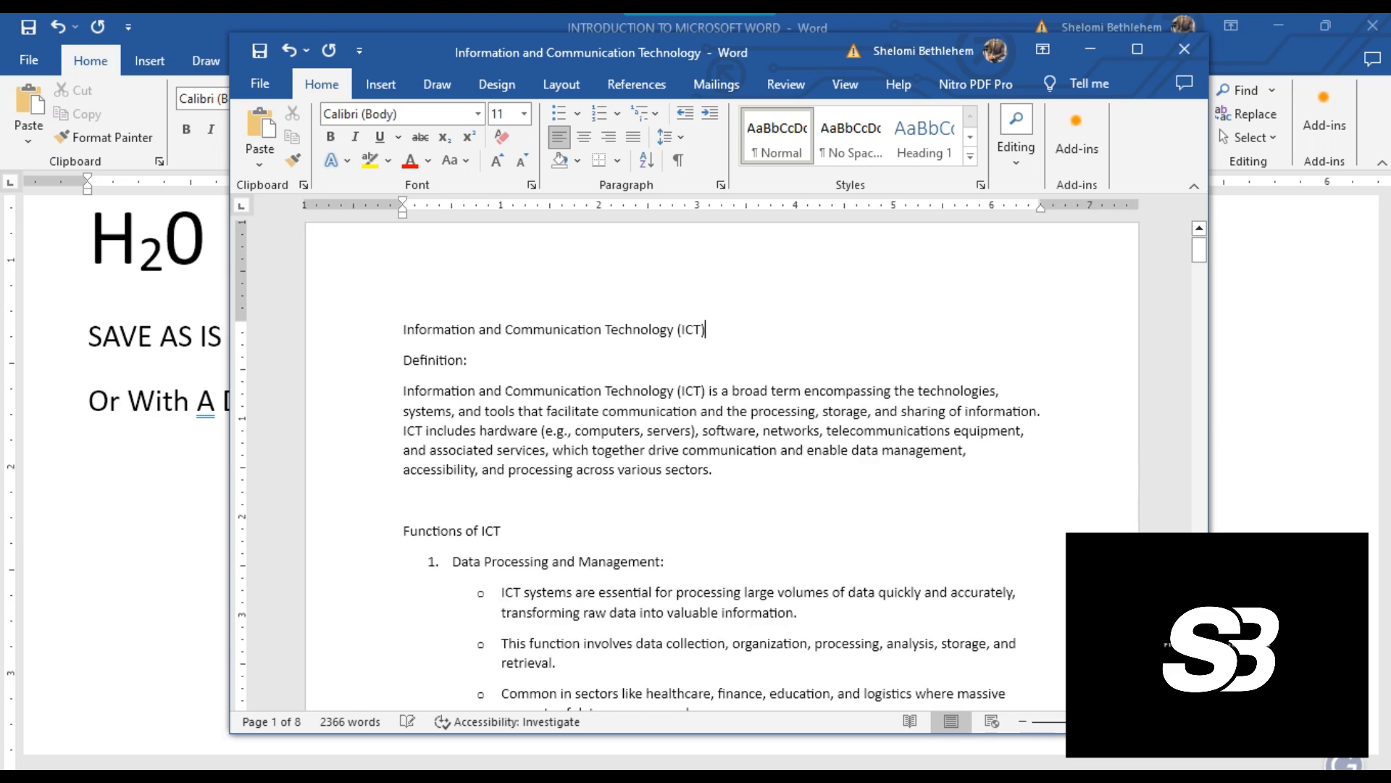
pyautogui.scroll(5, 722, 464)
pyautogui.scroll(-5, 723, 464)
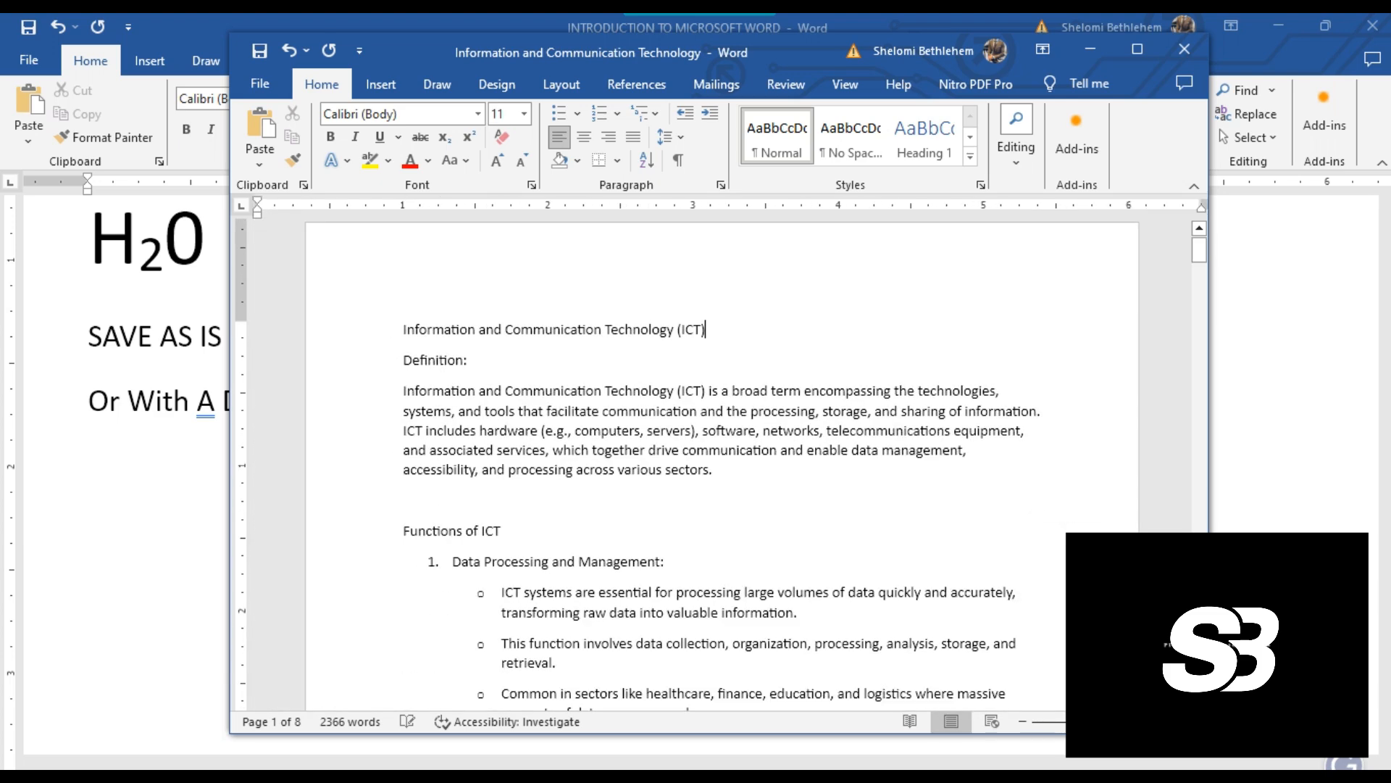
pyautogui.click(1137, 49)
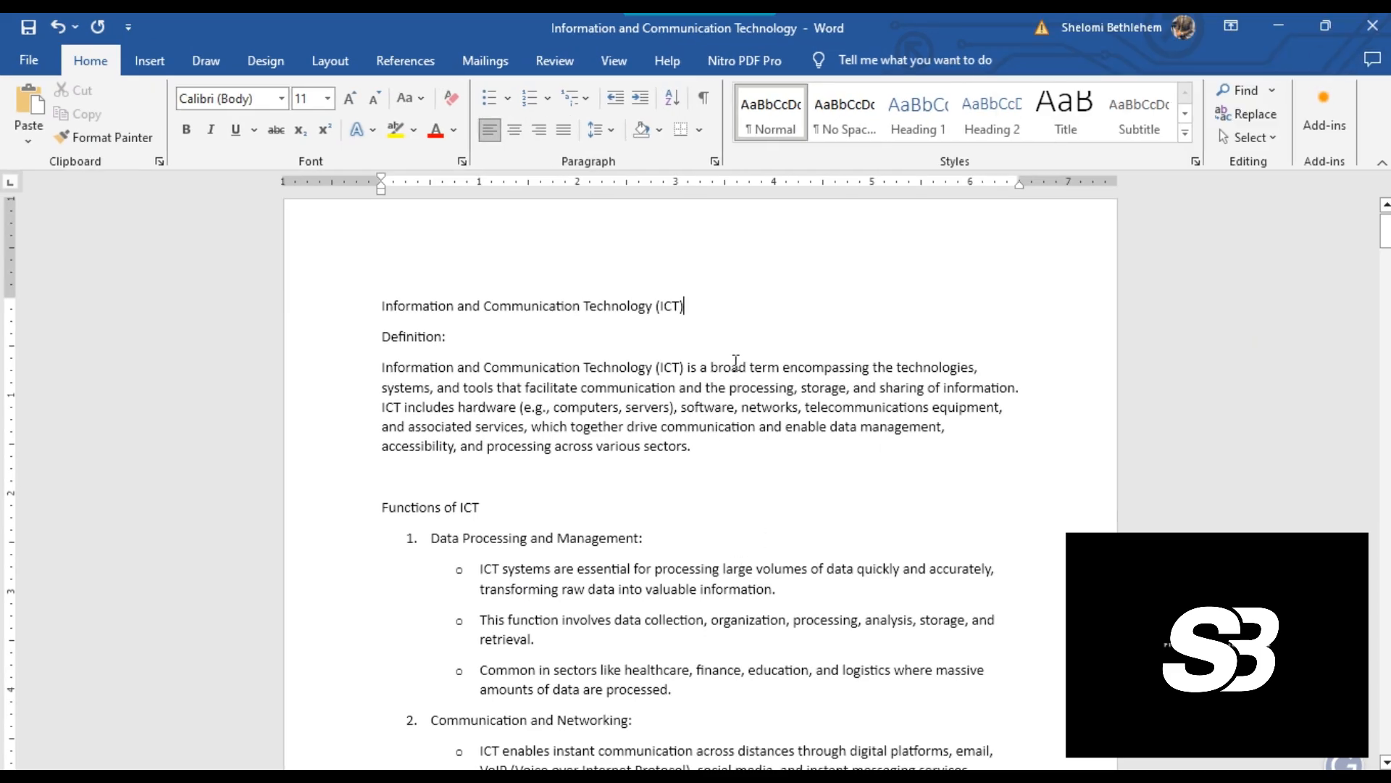
# Format the title "Information and Communication Technology (ICT)" as bold and underlined at font size 20
pyautogui.moveTo(696, 311); pyautogui.dragTo(219, 313)
pyautogui.hotkey('ctrl', 'b')
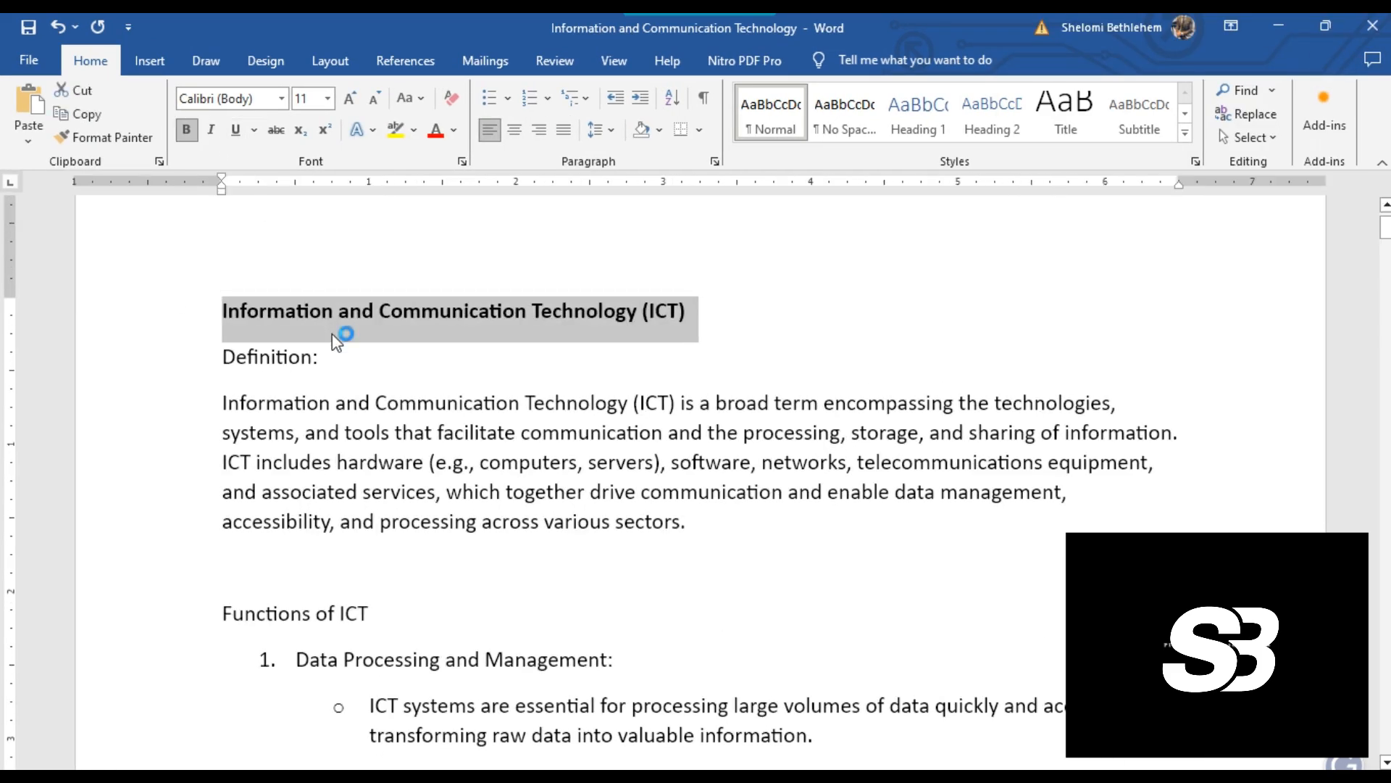
pyautogui.click(234, 130)
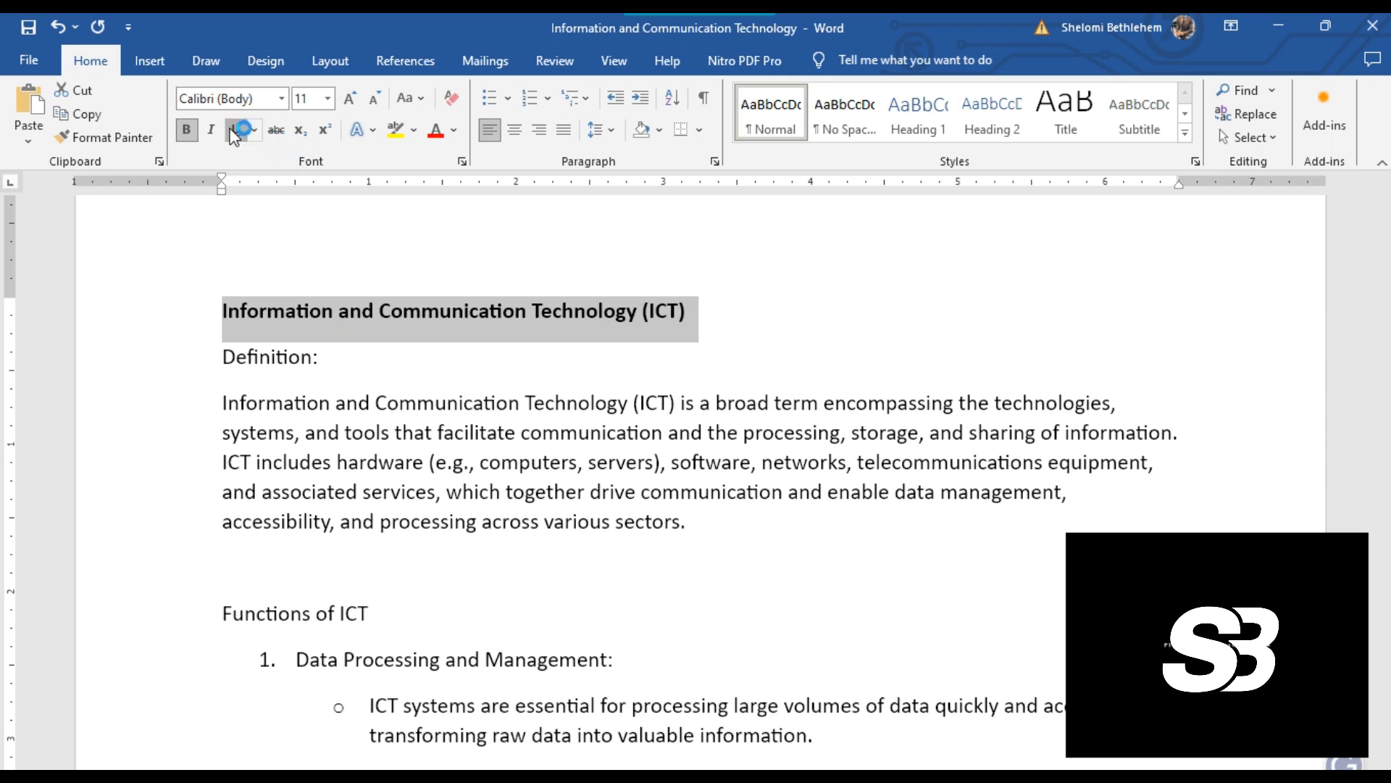
pyautogui.click(327, 98)
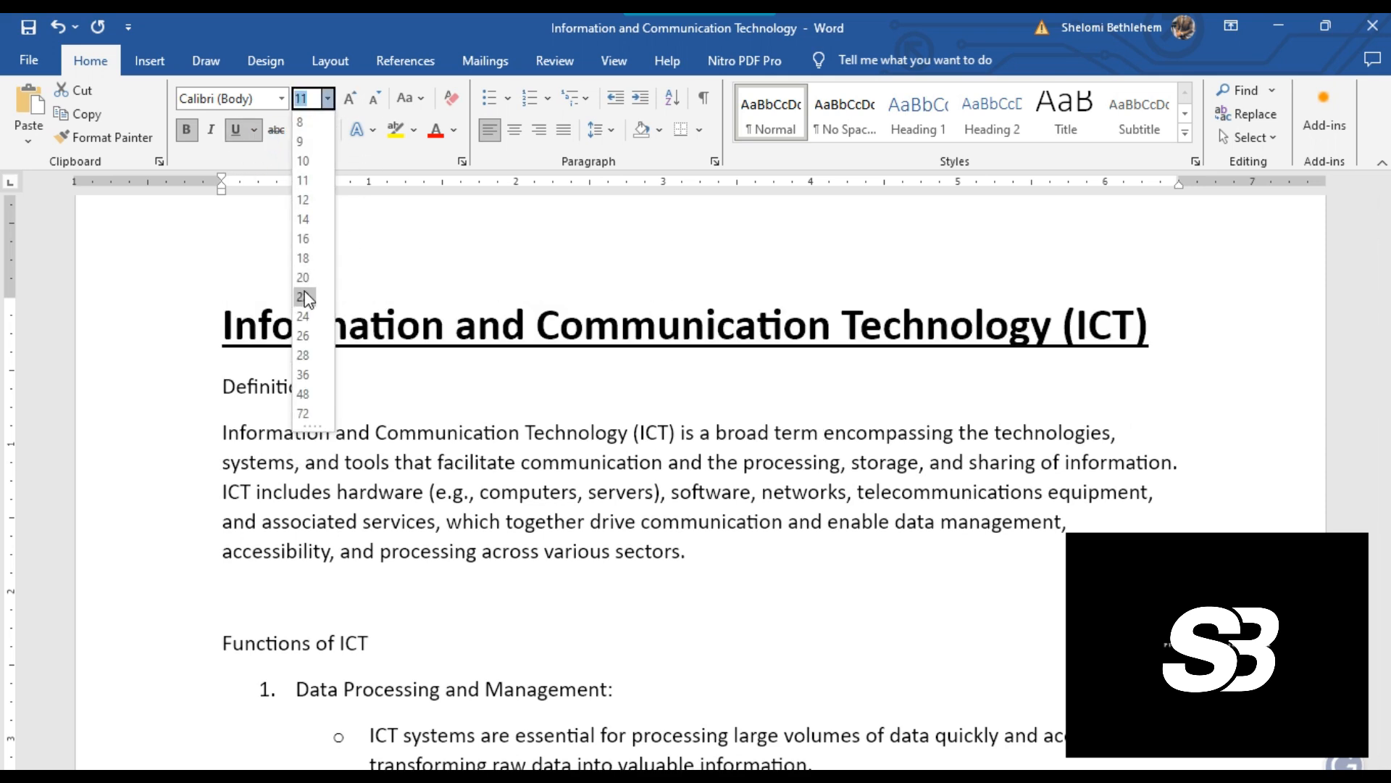
pyautogui.click(304, 278)
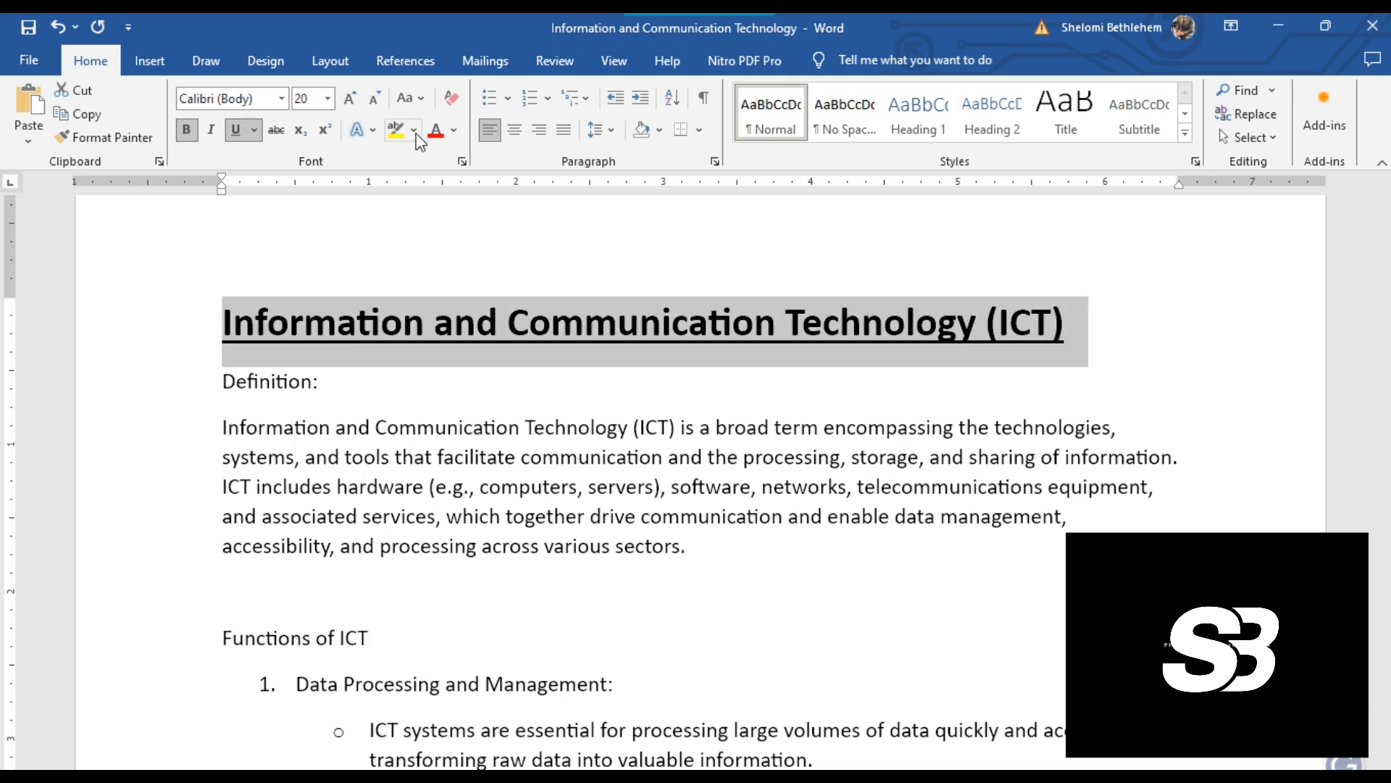
# Set the font color of the title to standard red
pyautogui.click(454, 131)
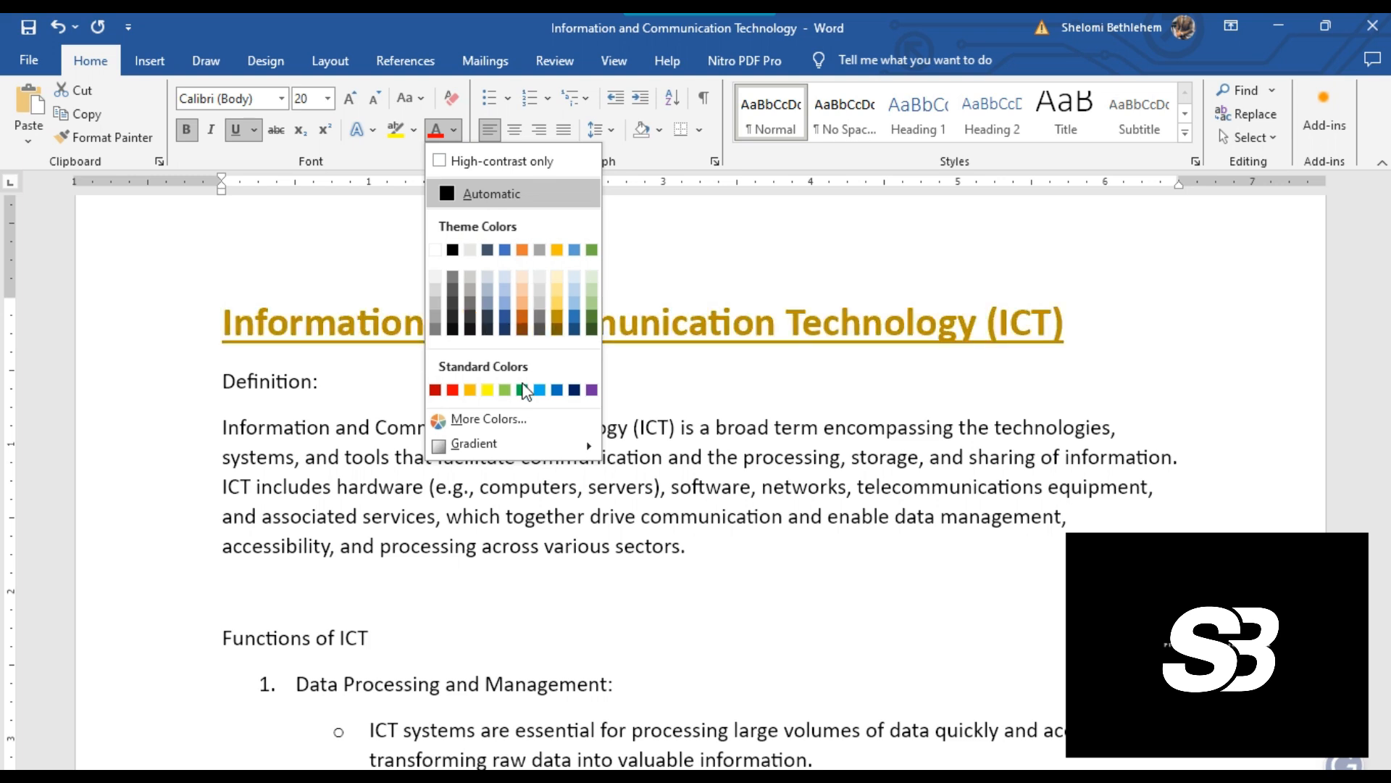
pyautogui.click(453, 390)
pyautogui.click(940, 456)
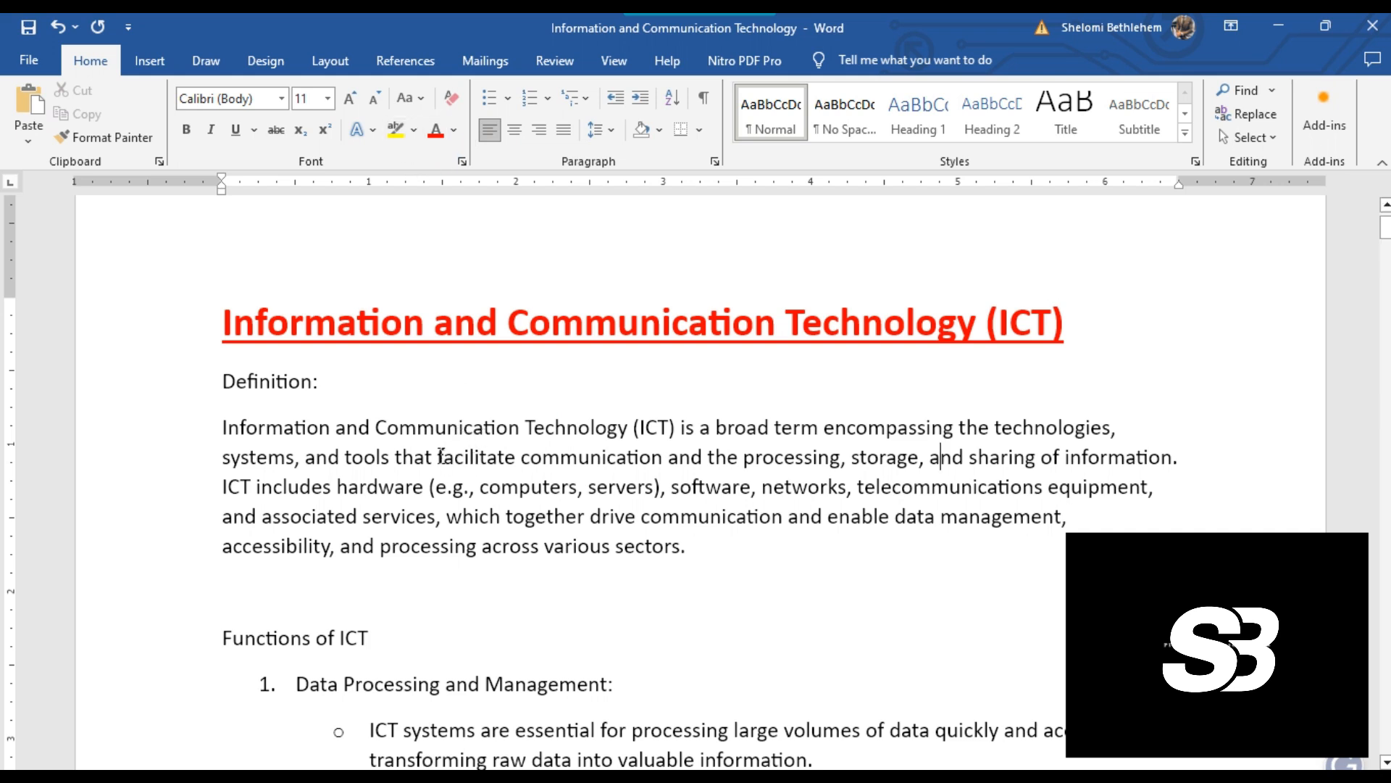
# Highlight the words "communication" and "various sectors" in the definition paragraph in yellow
pyautogui.moveTo(520, 456); pyautogui.dragTo(667, 458)
pyautogui.click(413, 131)
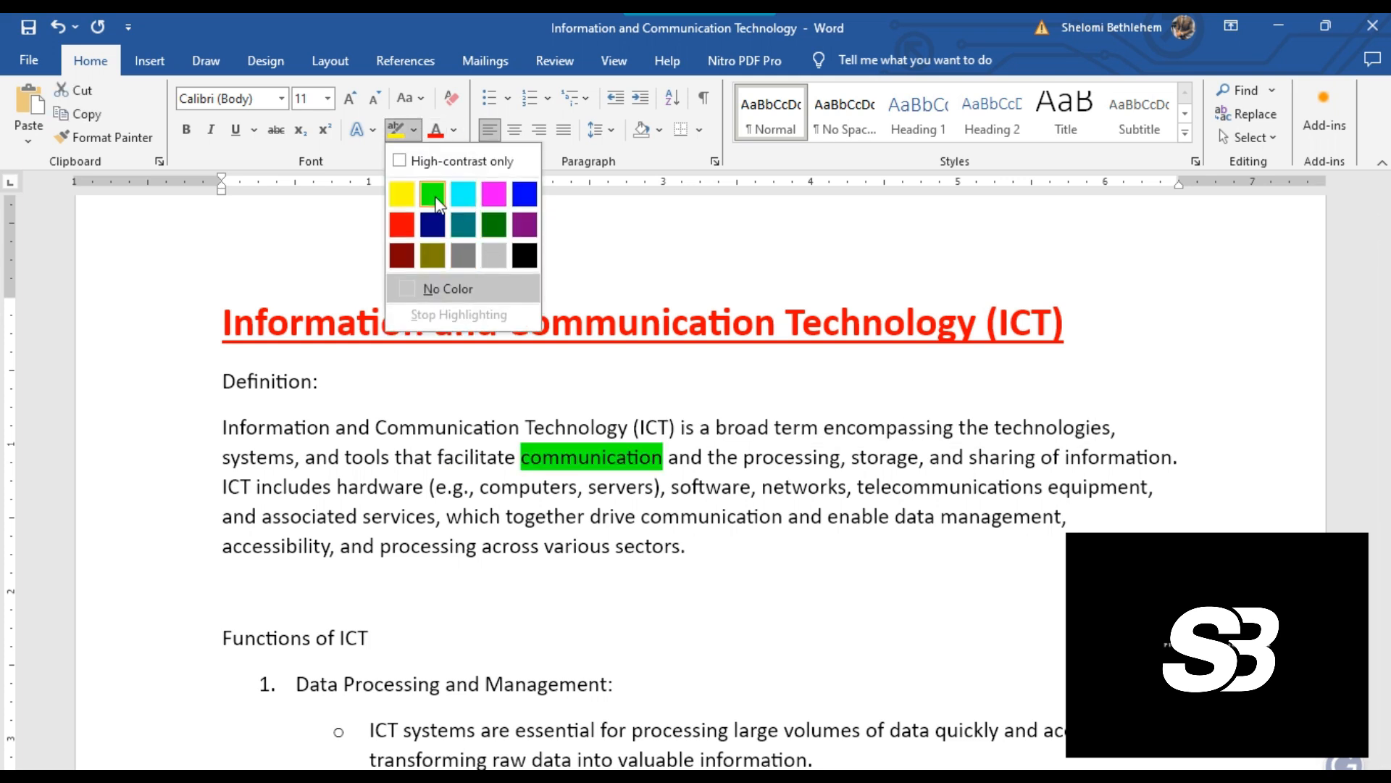
pyautogui.click(399, 196)
pyautogui.click(679, 461)
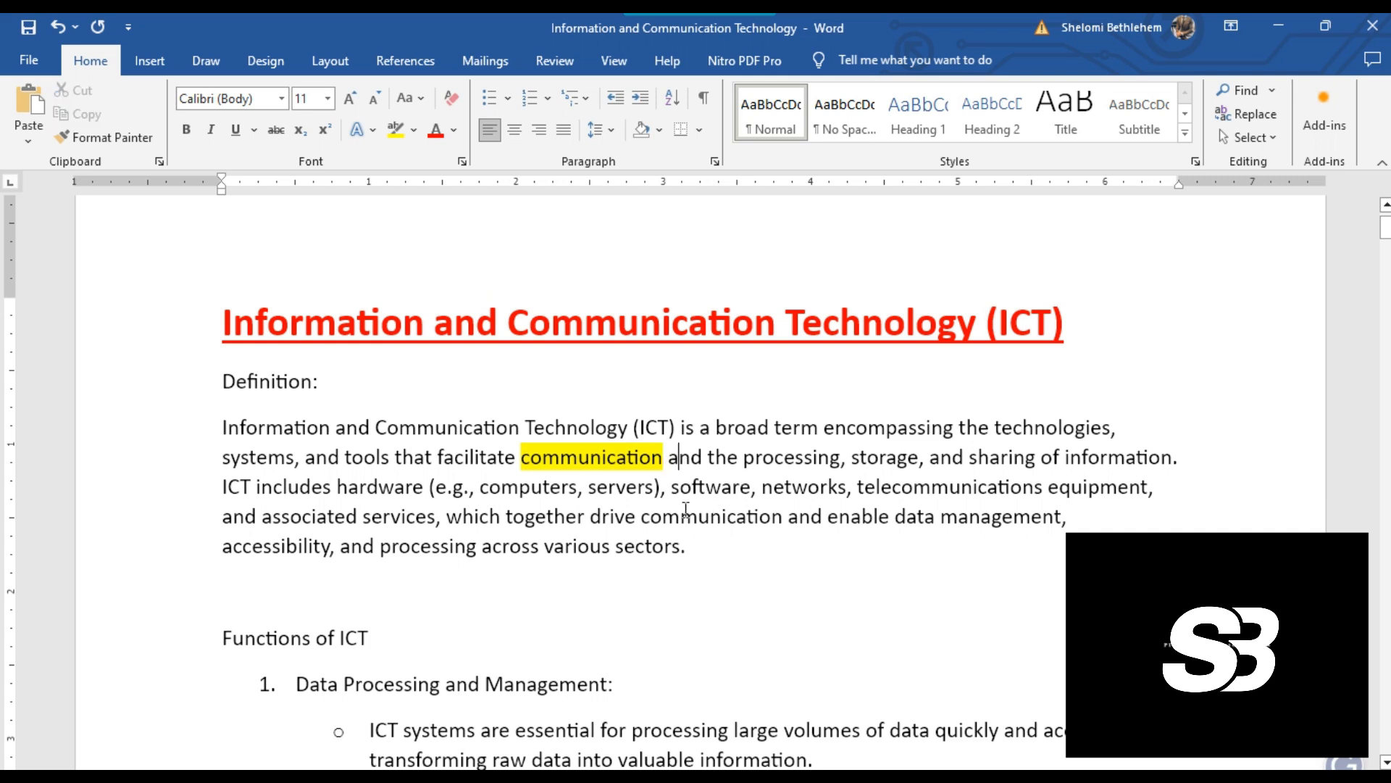
pyautogui.moveTo(625, 547); pyautogui.dragTo(545, 547)
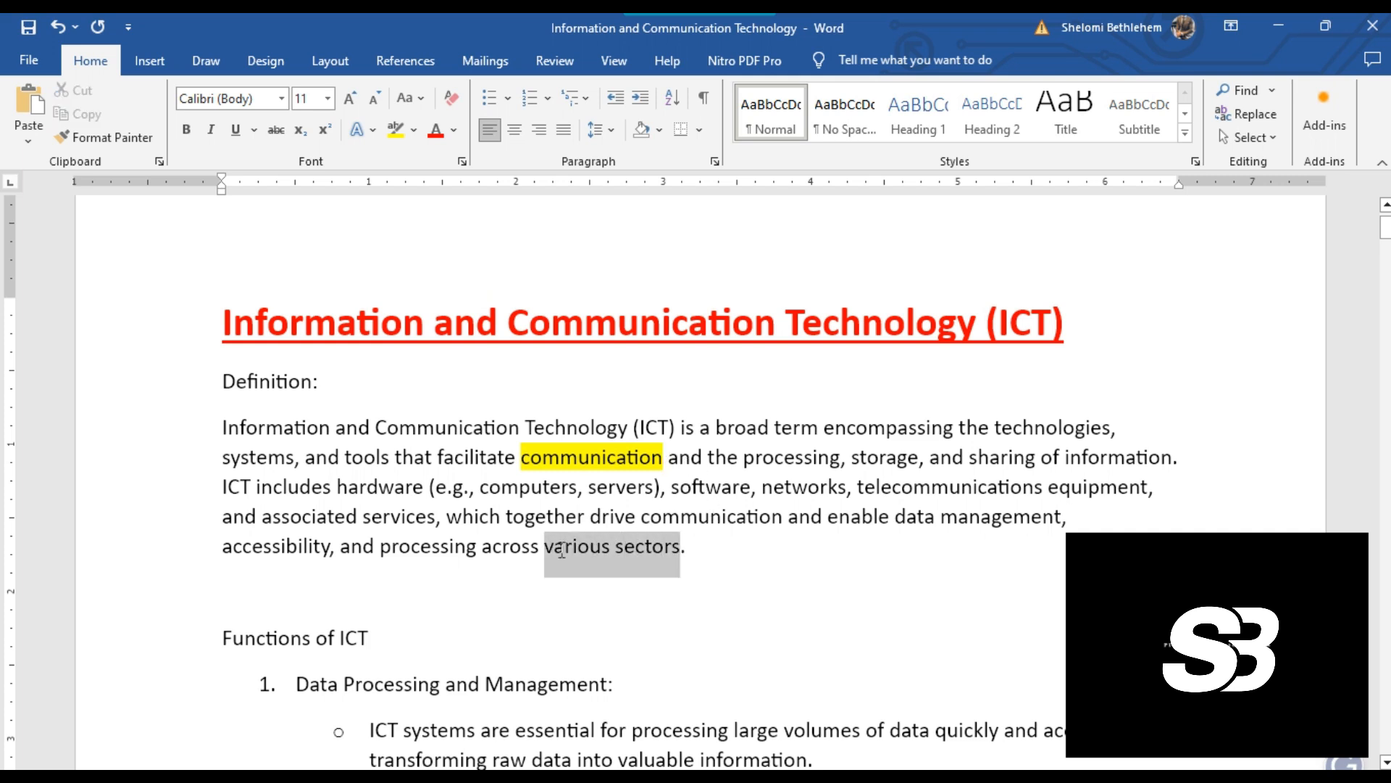
pyautogui.click(394, 138)
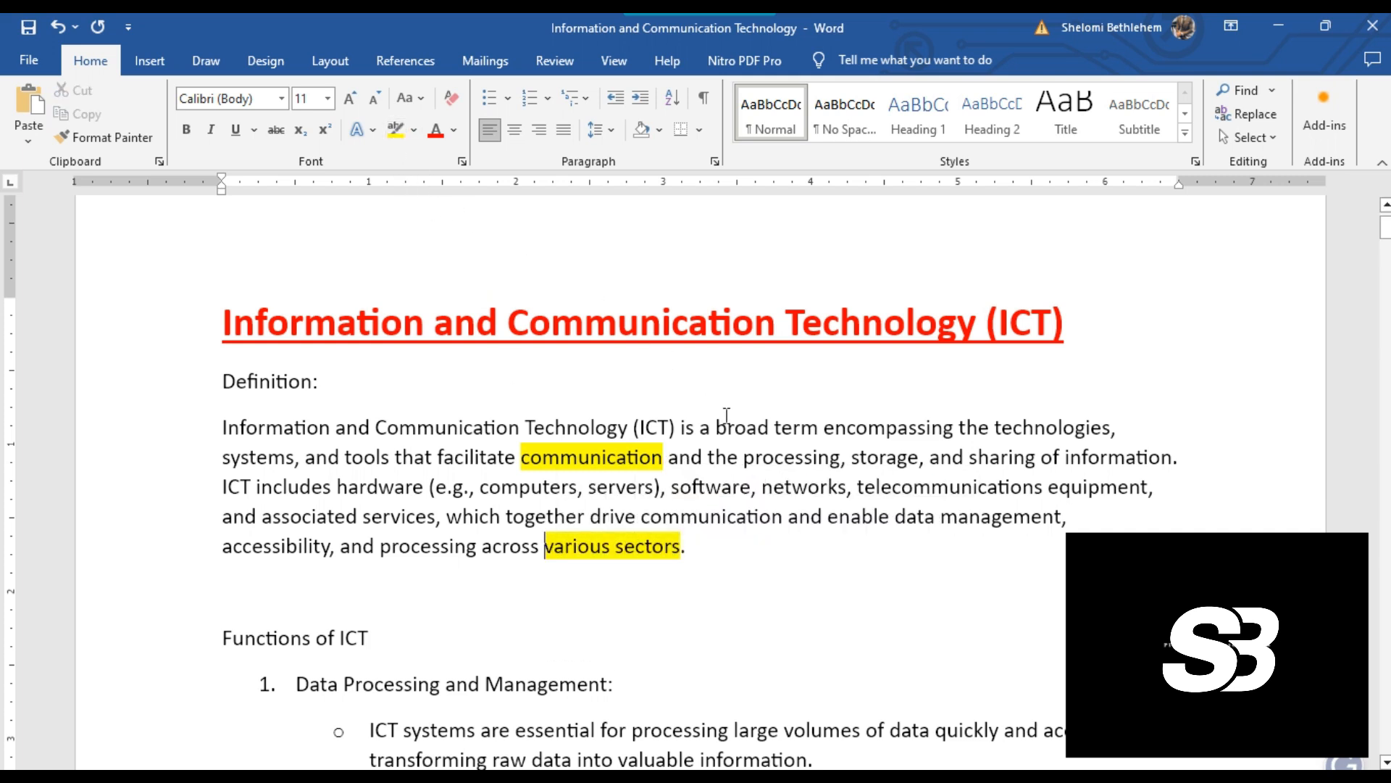
# Apply the 1) 2) 3) number format to the whole list under "Functions of ICT"
pyautogui.scroll(-3, 807, 481)
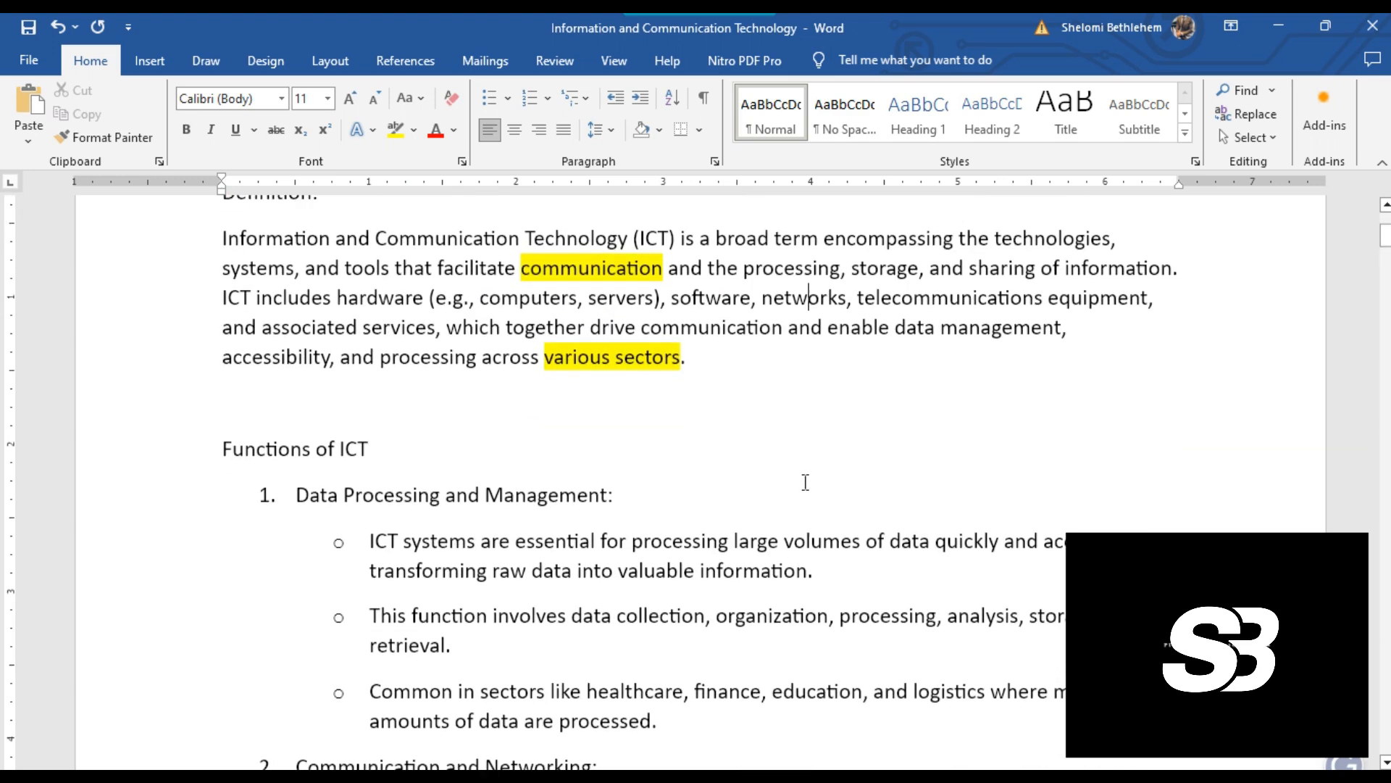
pyautogui.scroll(3, 804, 481)
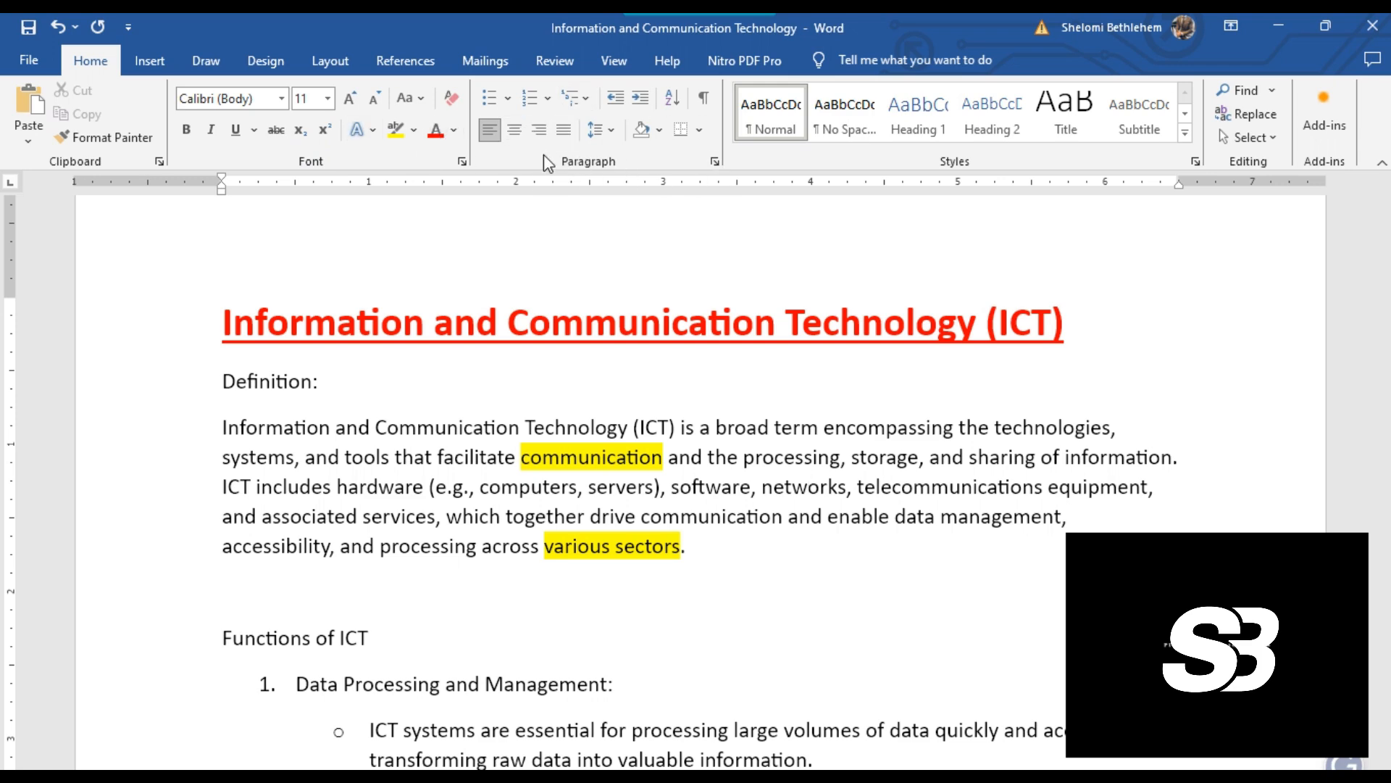
pyautogui.scroll(-1, 813, 480)
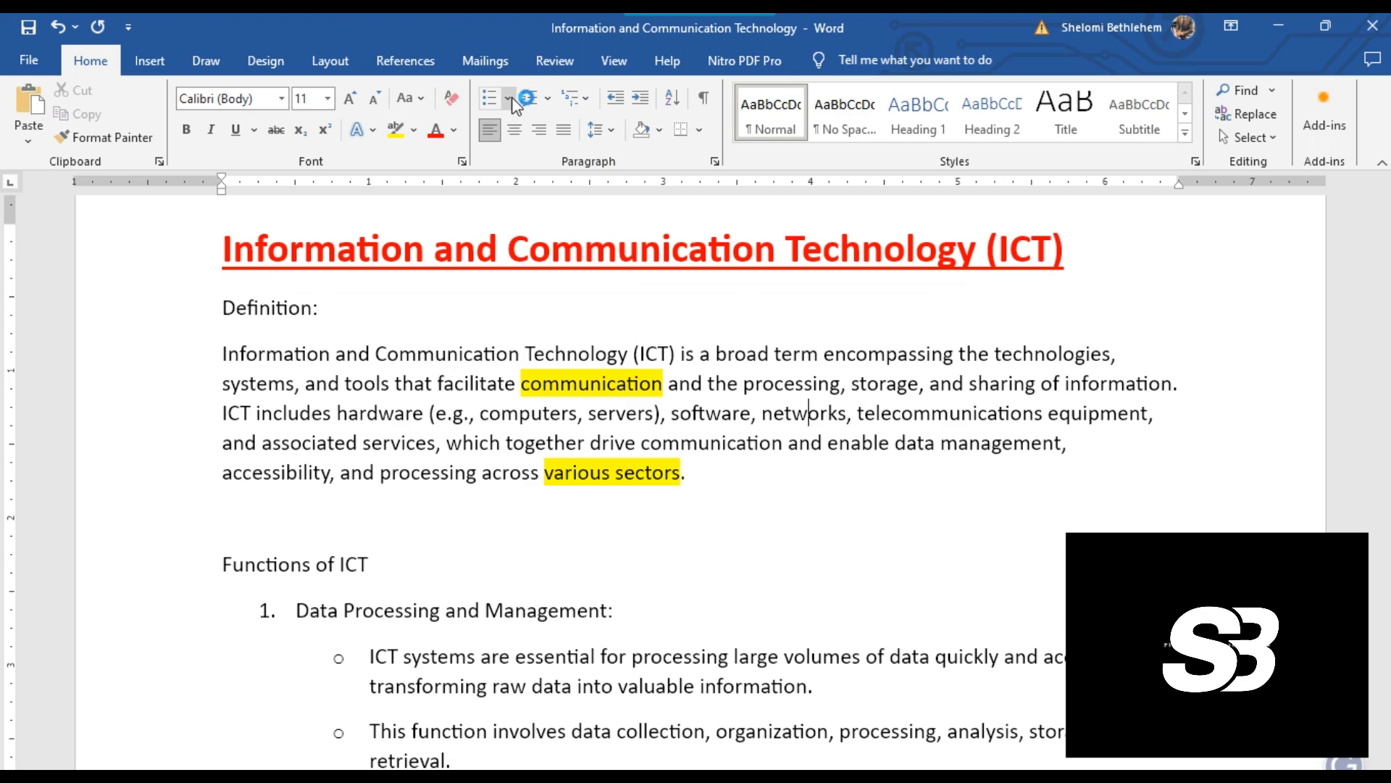
pyautogui.scroll(-4, 637, 435)
pyautogui.moveTo(240, 305); pyautogui.dragTo(643, 516)
pyautogui.scroll(-5, 724, 662)
pyautogui.scroll(-13, 724, 633)
pyautogui.scroll(-1, 623, 528)
pyautogui.scroll(2, 644, 526)
pyautogui.scroll(6, 697, 279)
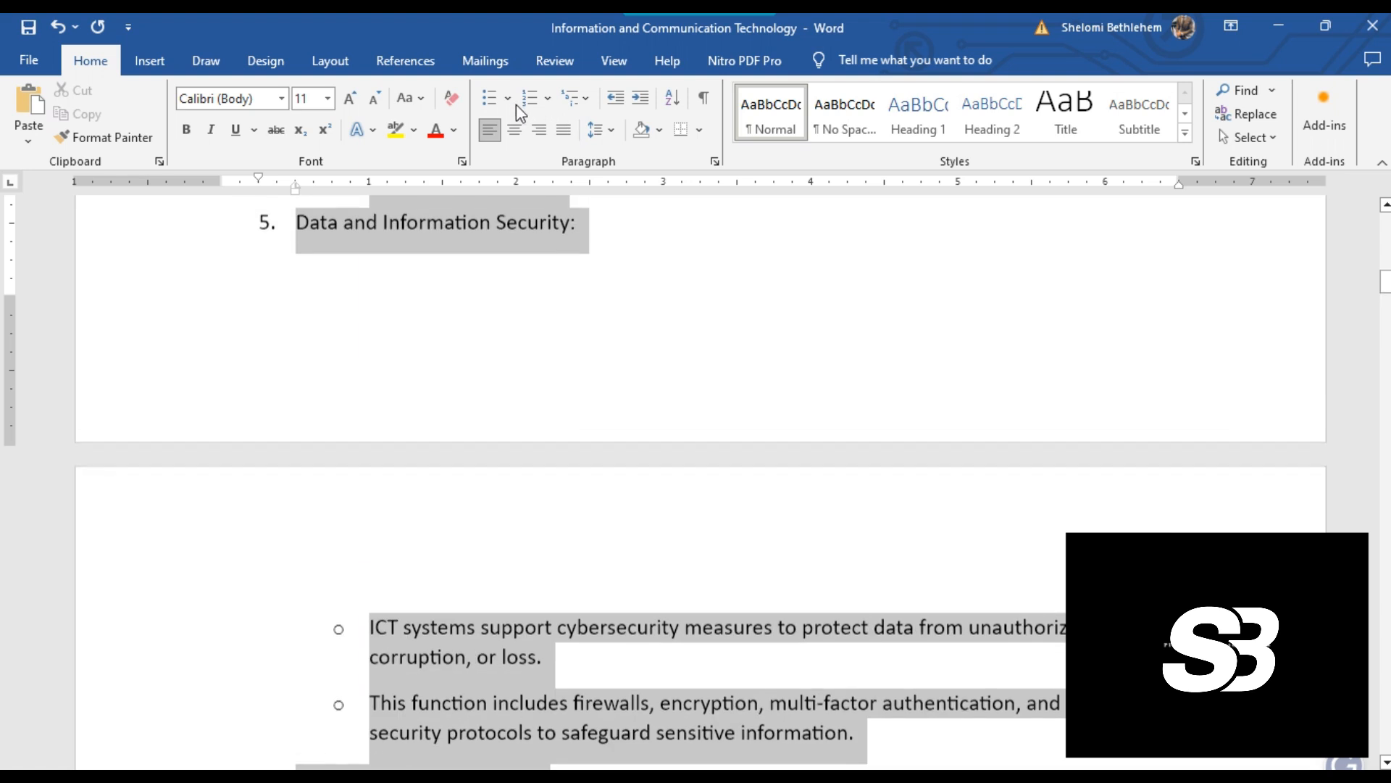
pyautogui.click(506, 99)
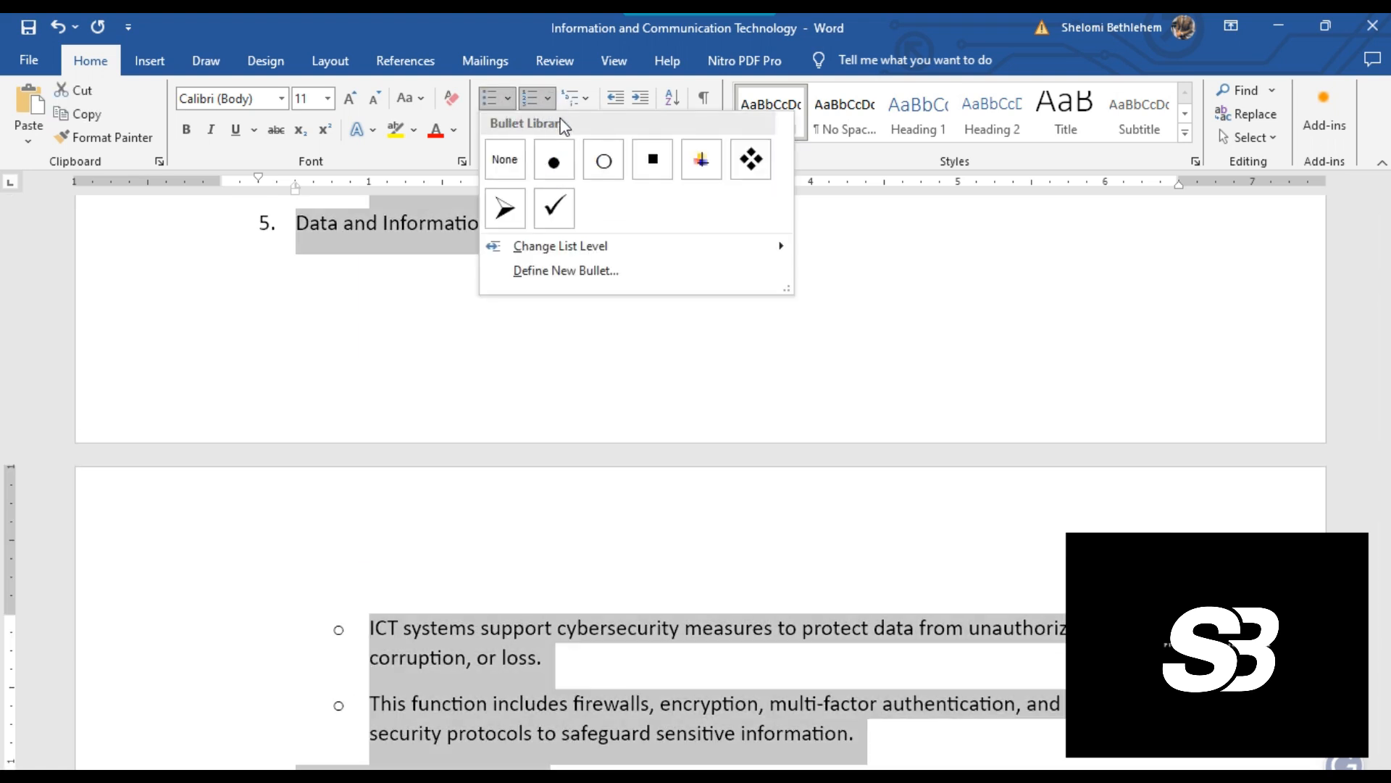
pyautogui.click(548, 100)
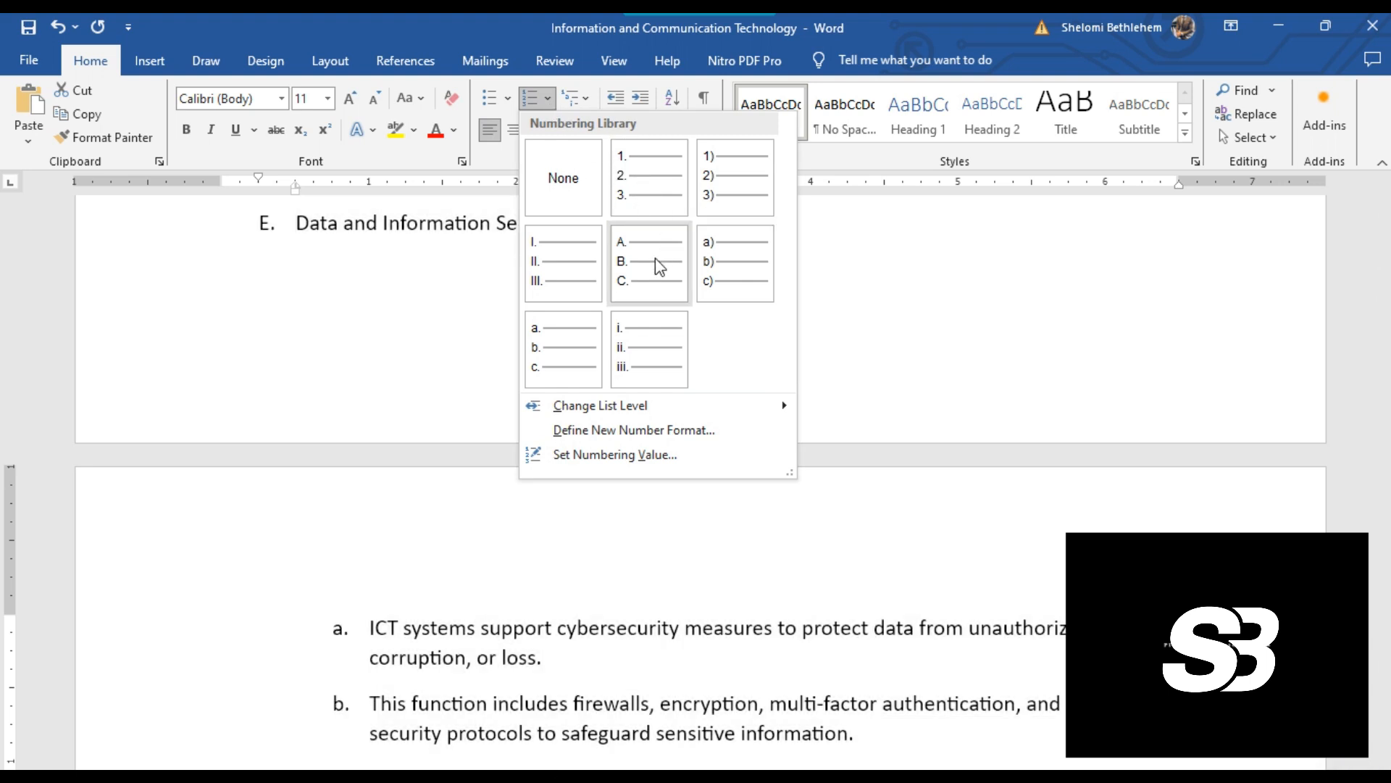
pyautogui.click(710, 190)
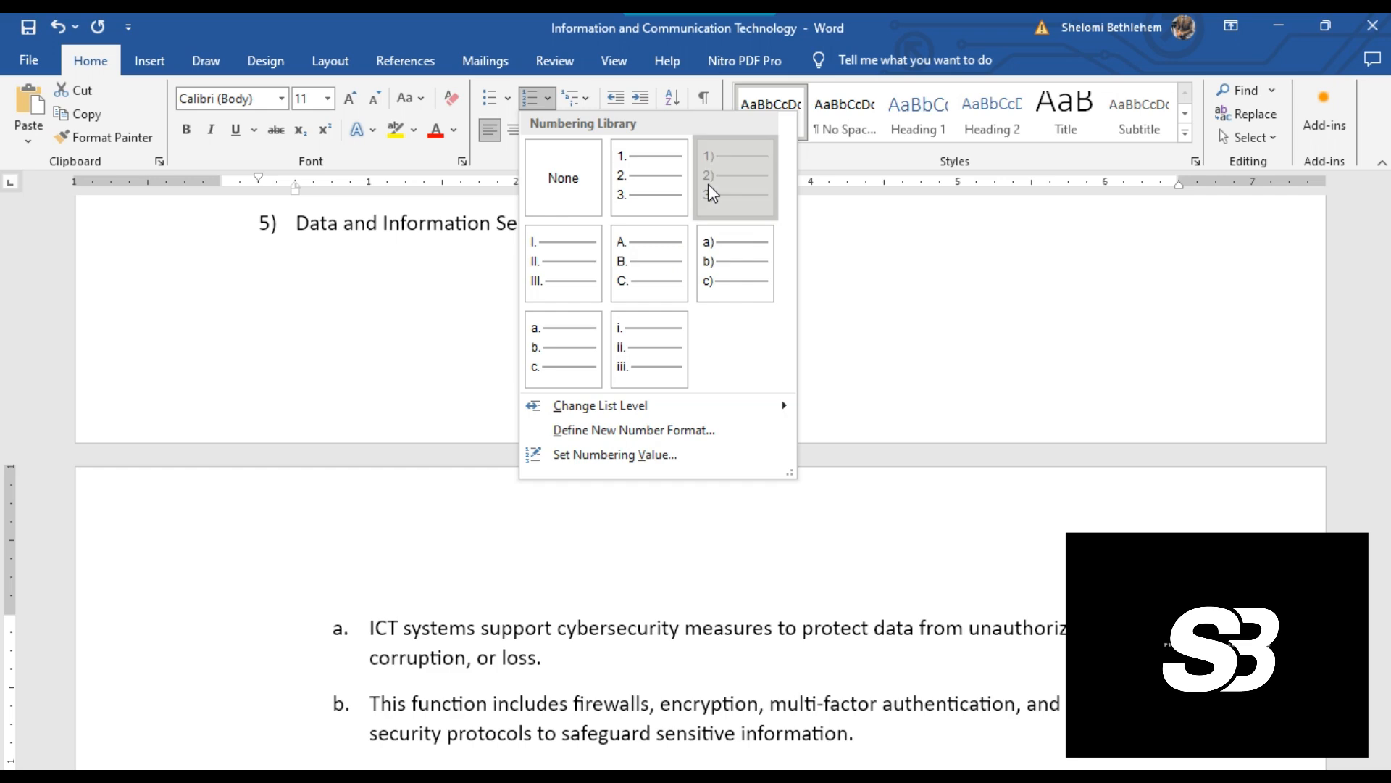
# Change the three sub-items under "Data Processing and Management" to arrowhead bullets
pyautogui.scroll(10, 732, 379)
pyautogui.scroll(3, 498, 356)
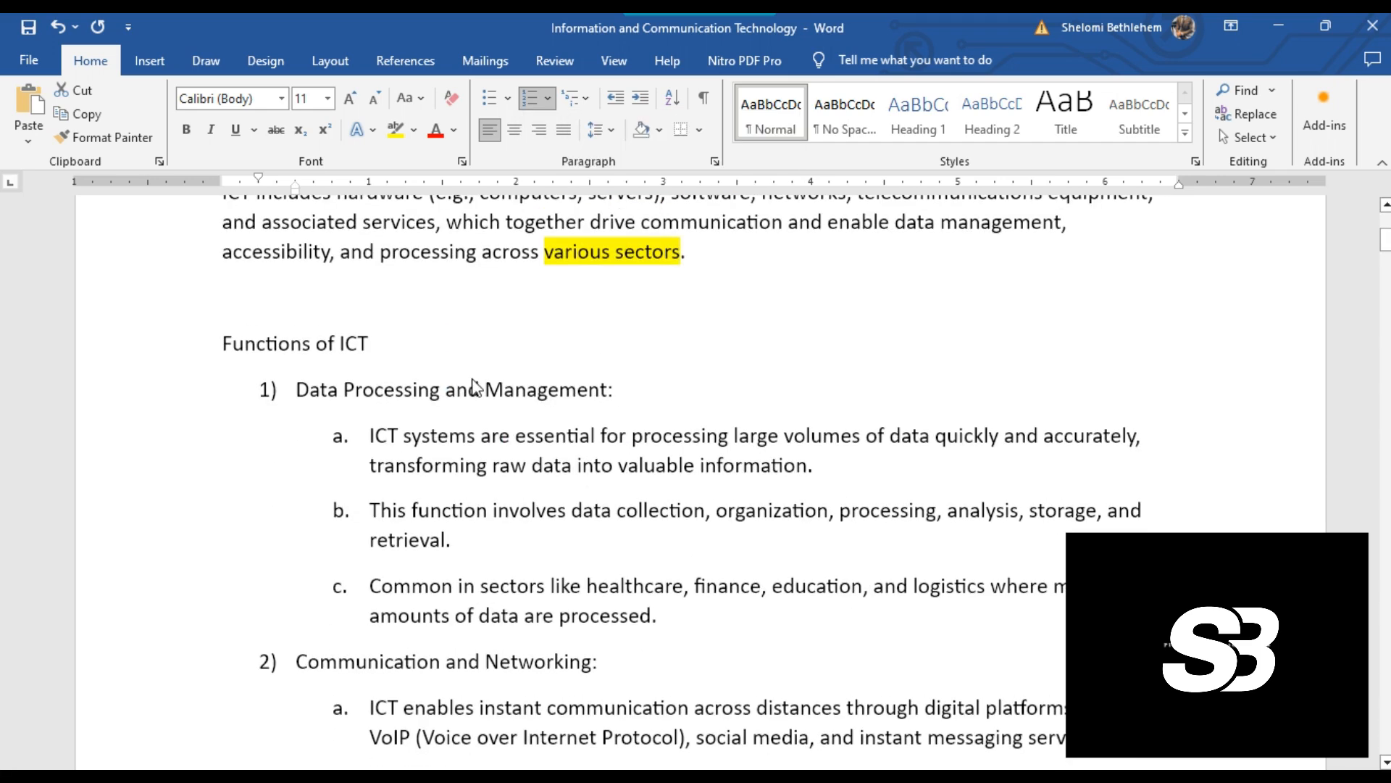
pyautogui.scroll(-1, 471, 378)
pyautogui.click(435, 391)
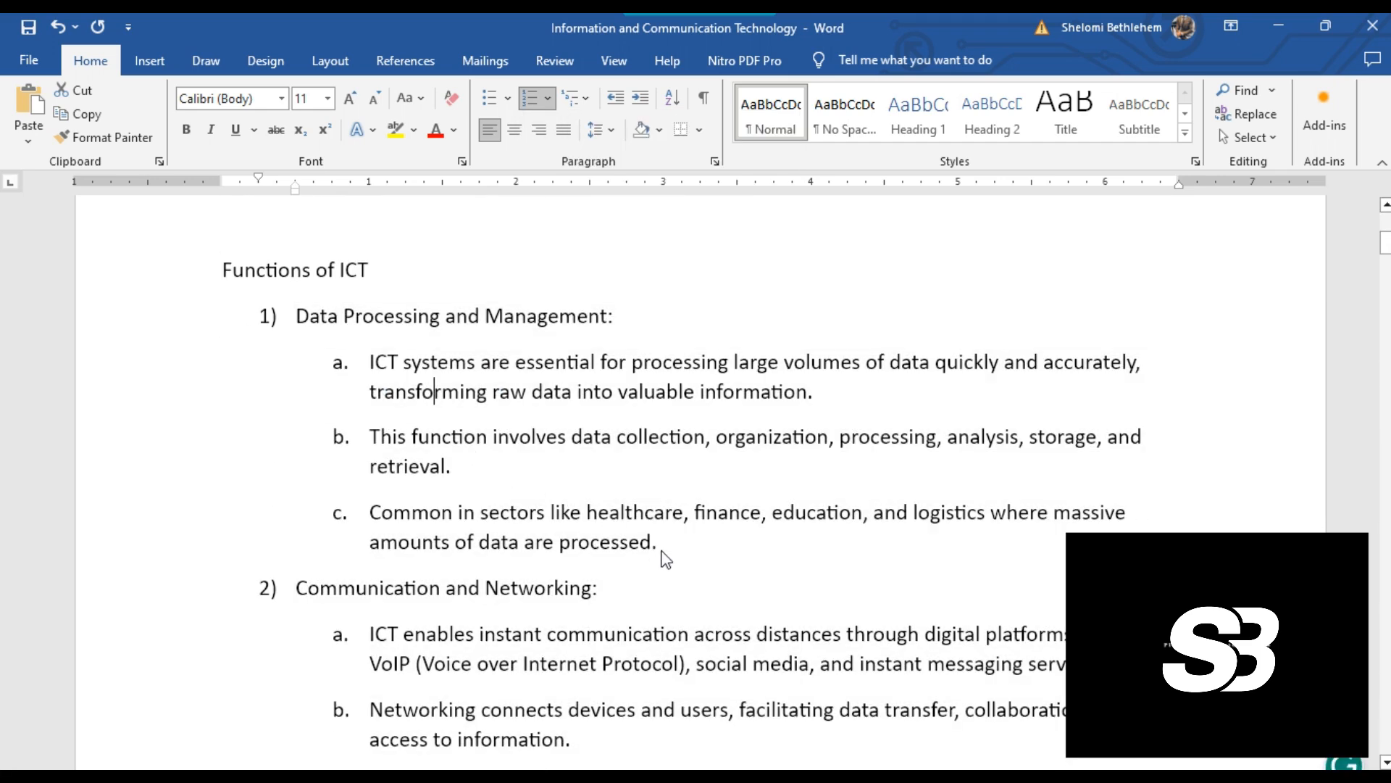
pyautogui.moveTo(674, 546); pyautogui.dragTo(341, 362)
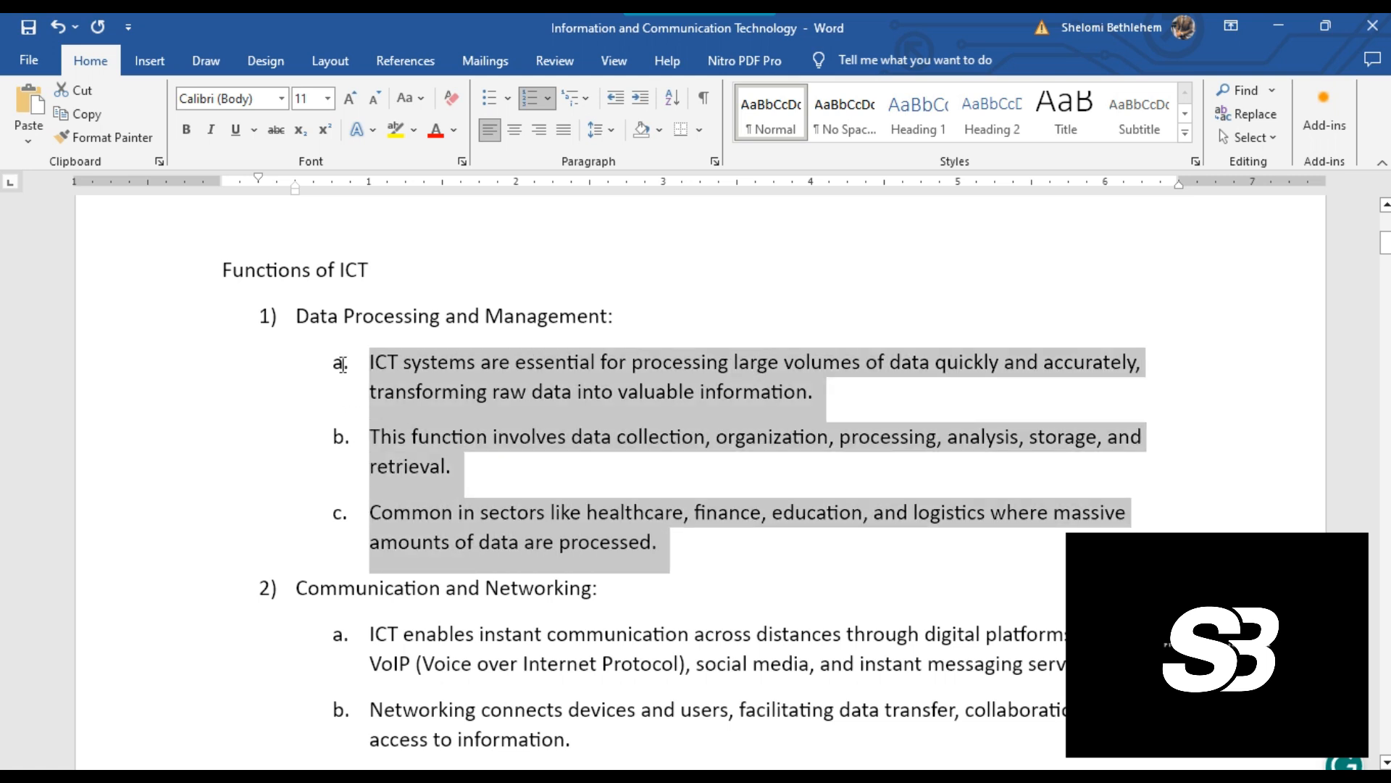
pyautogui.click(509, 106)
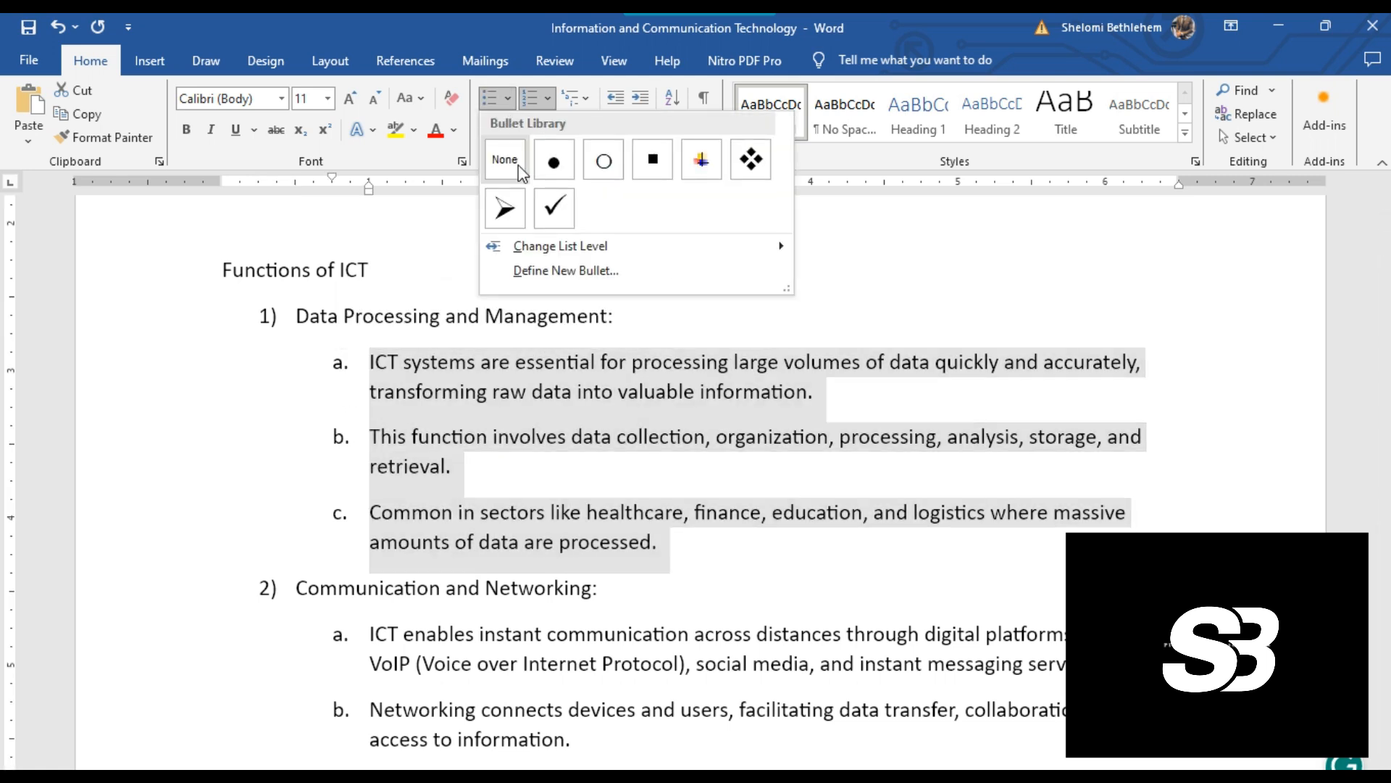
pyautogui.click(505, 212)
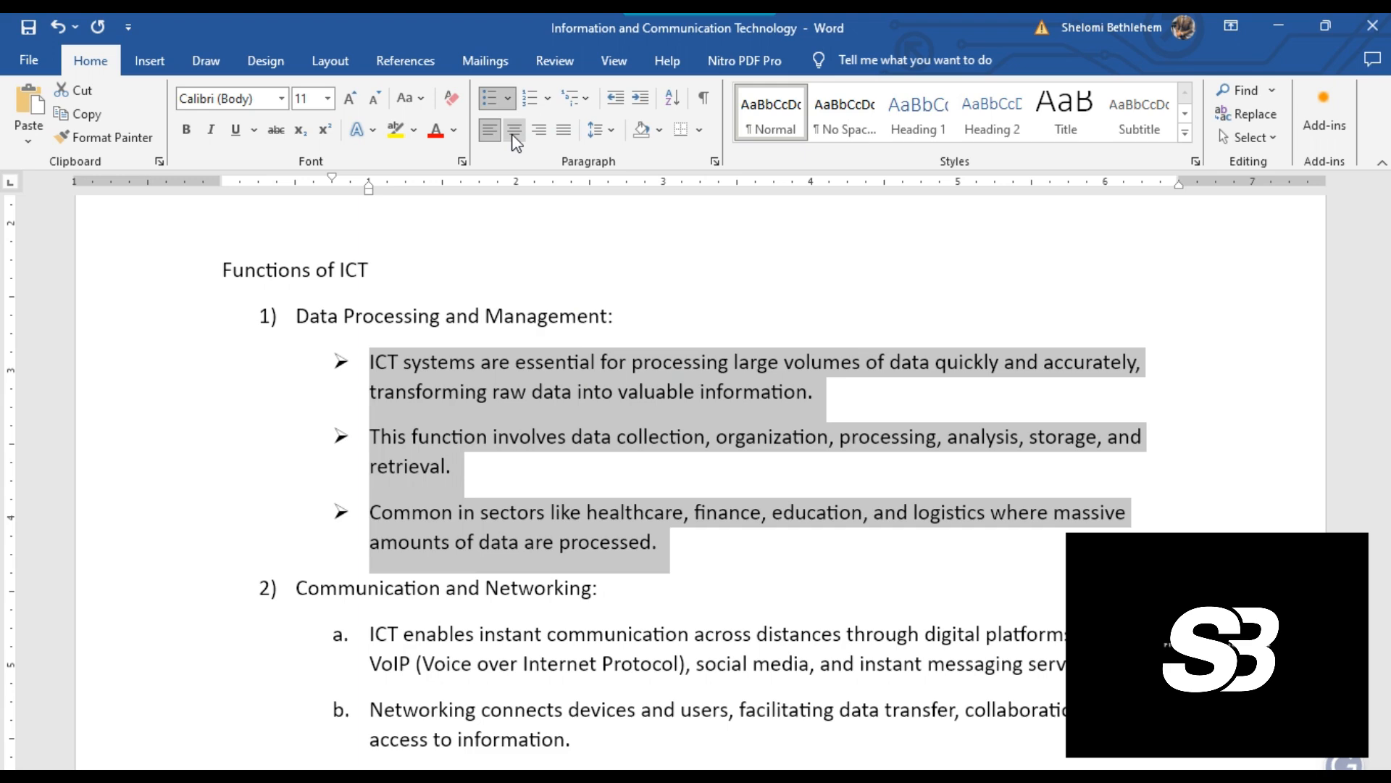
# Try right, justified and left alignment on the "Automation and Control" item with its sub-items, and leave them centered
pyautogui.scroll(-1, 685, 473)
pyautogui.scroll(-7, 685, 473)
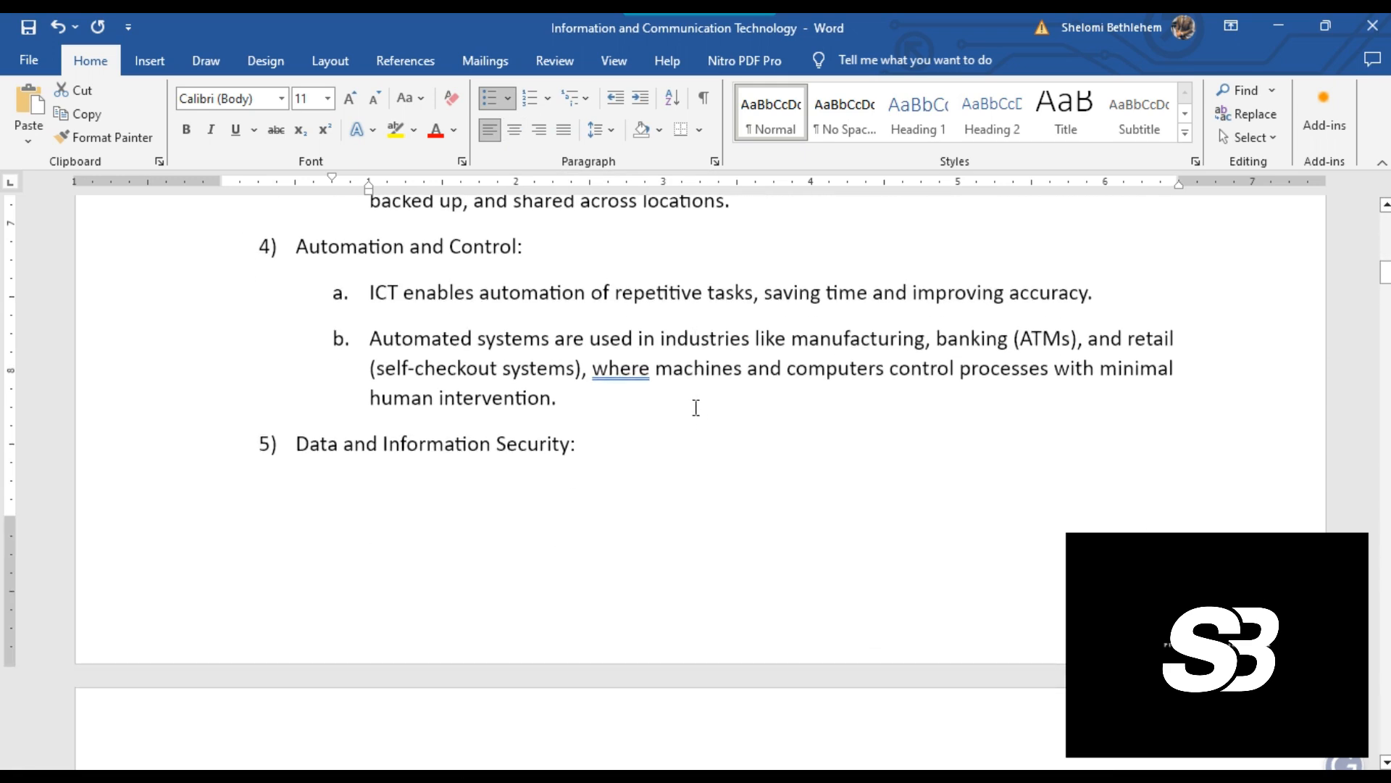
pyautogui.scroll(1, 634, 403)
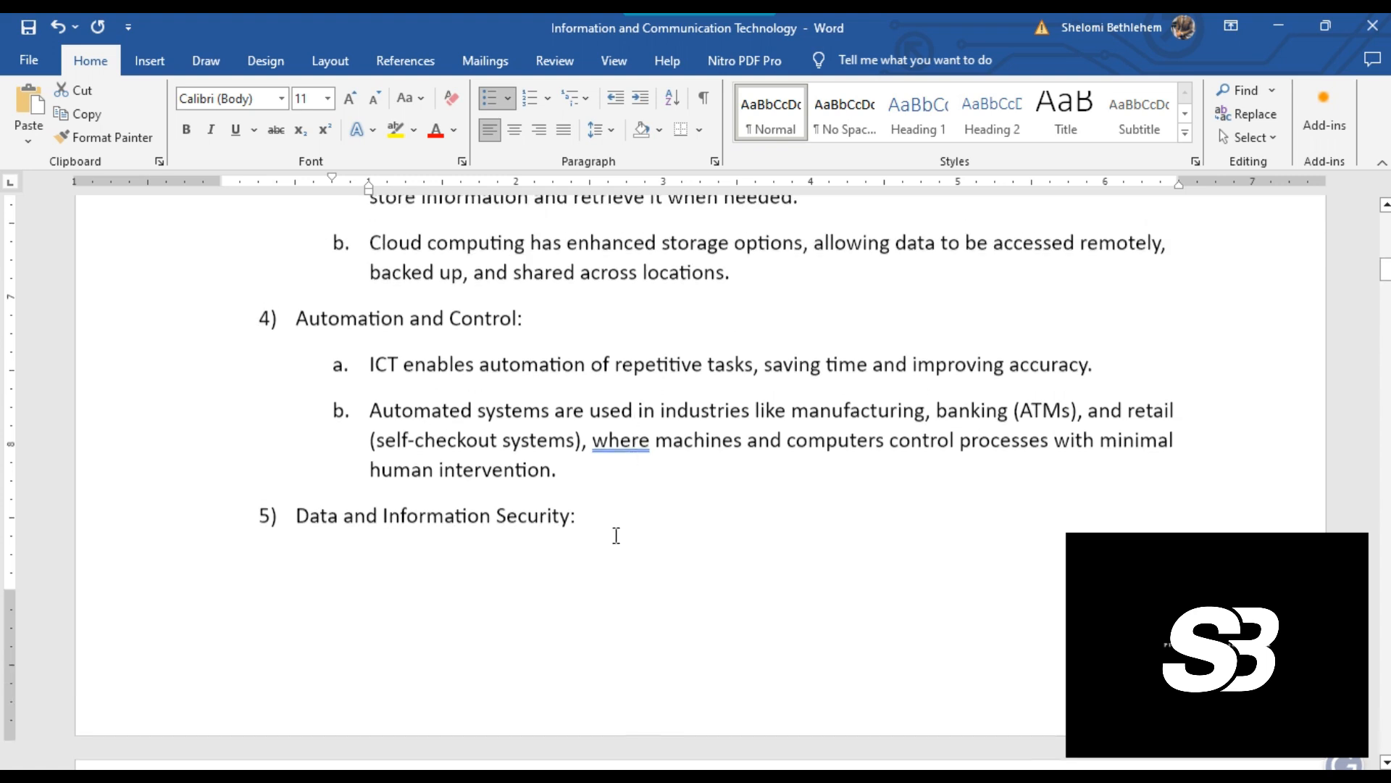
pyautogui.moveTo(577, 475); pyautogui.dragTo(256, 332)
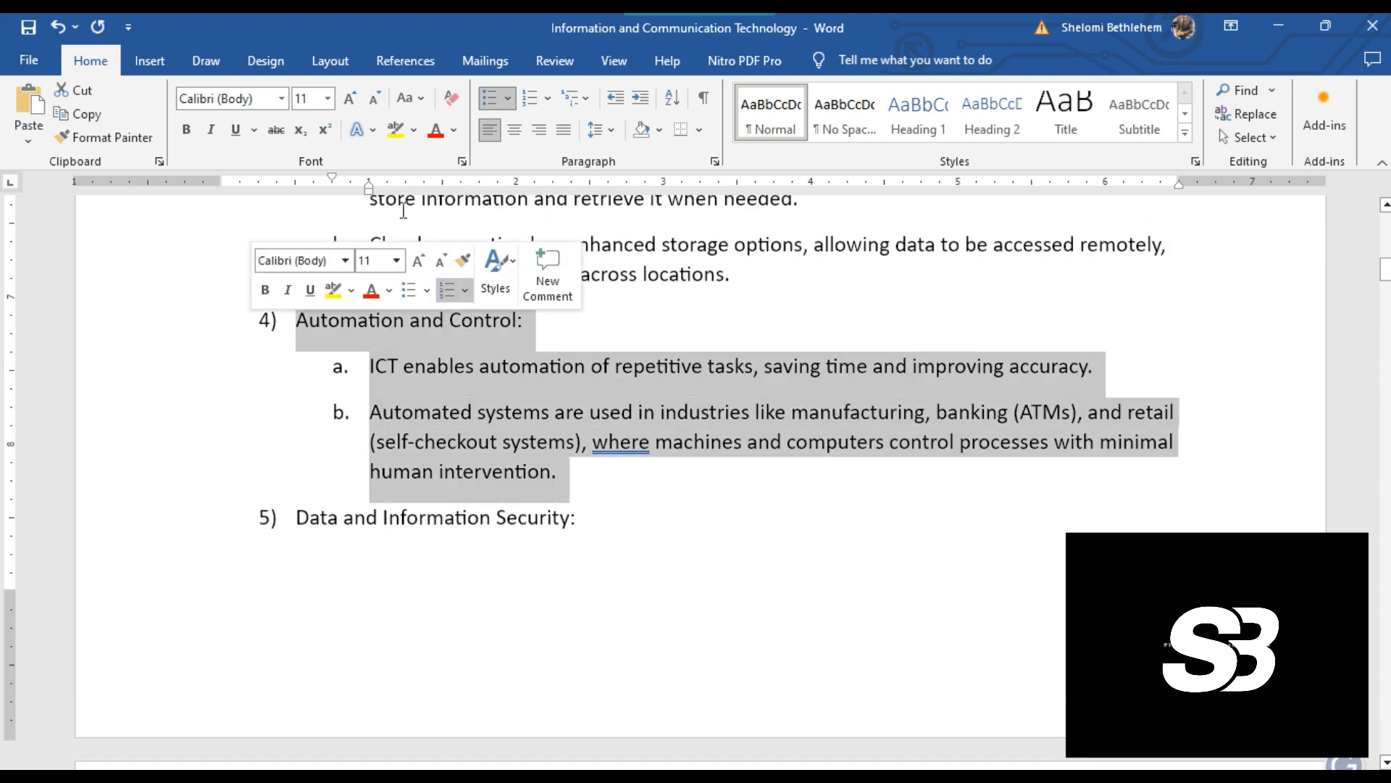
pyautogui.click(510, 131)
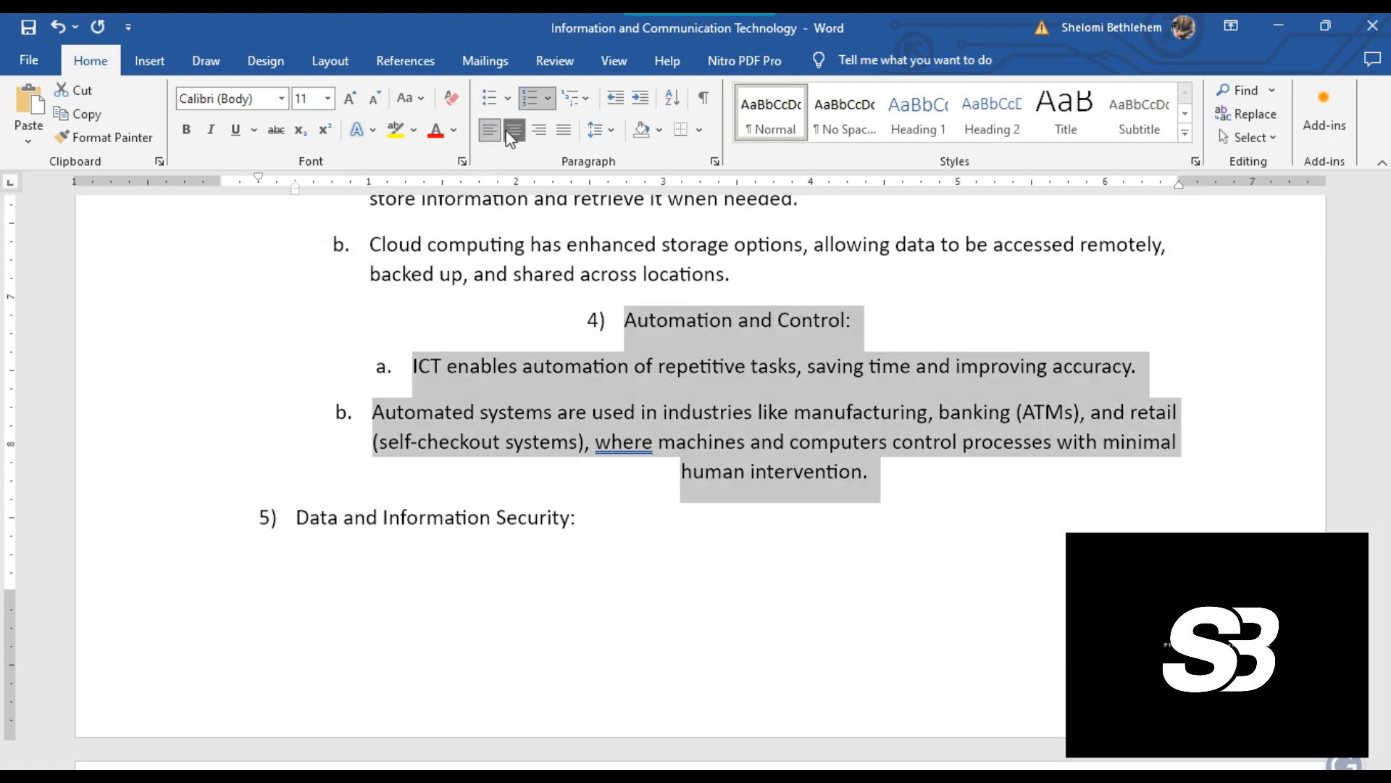
pyautogui.click(540, 130)
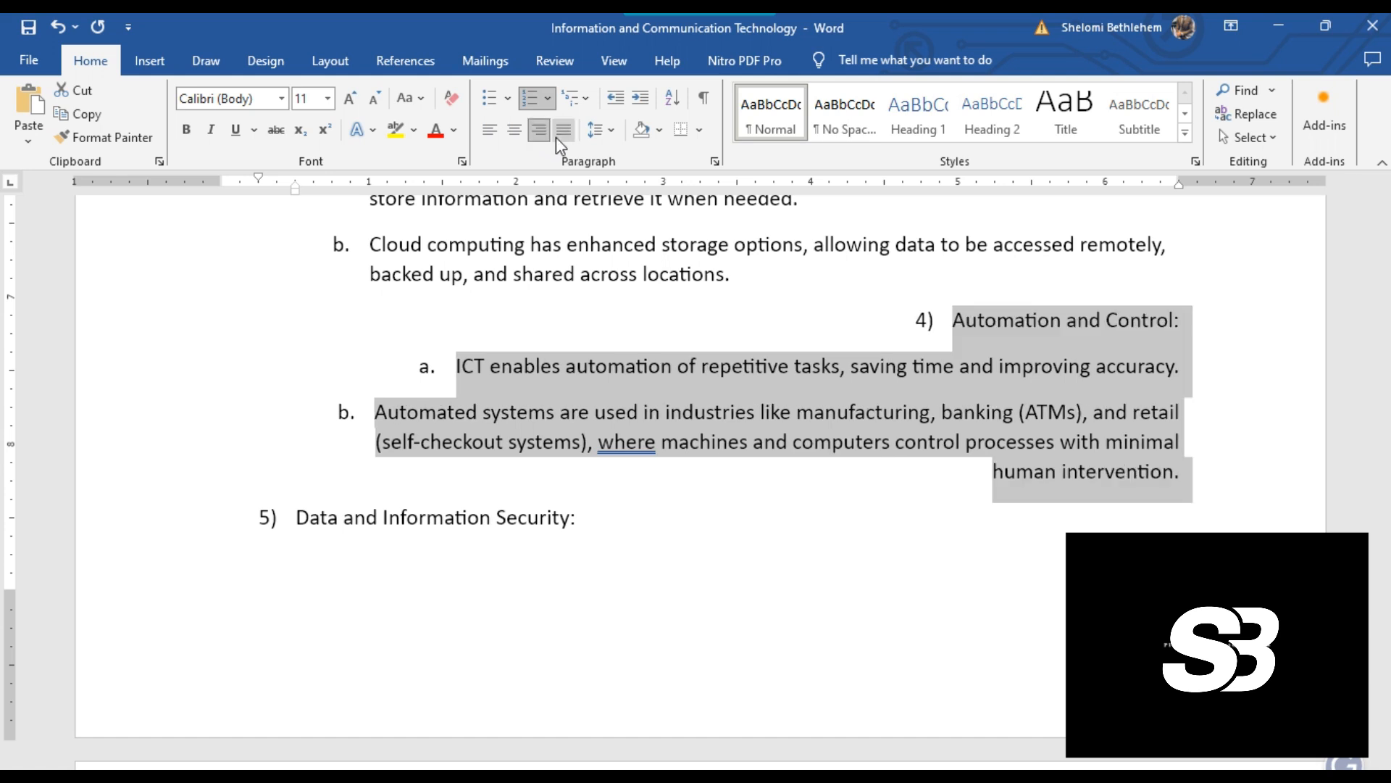
pyautogui.click(562, 132)
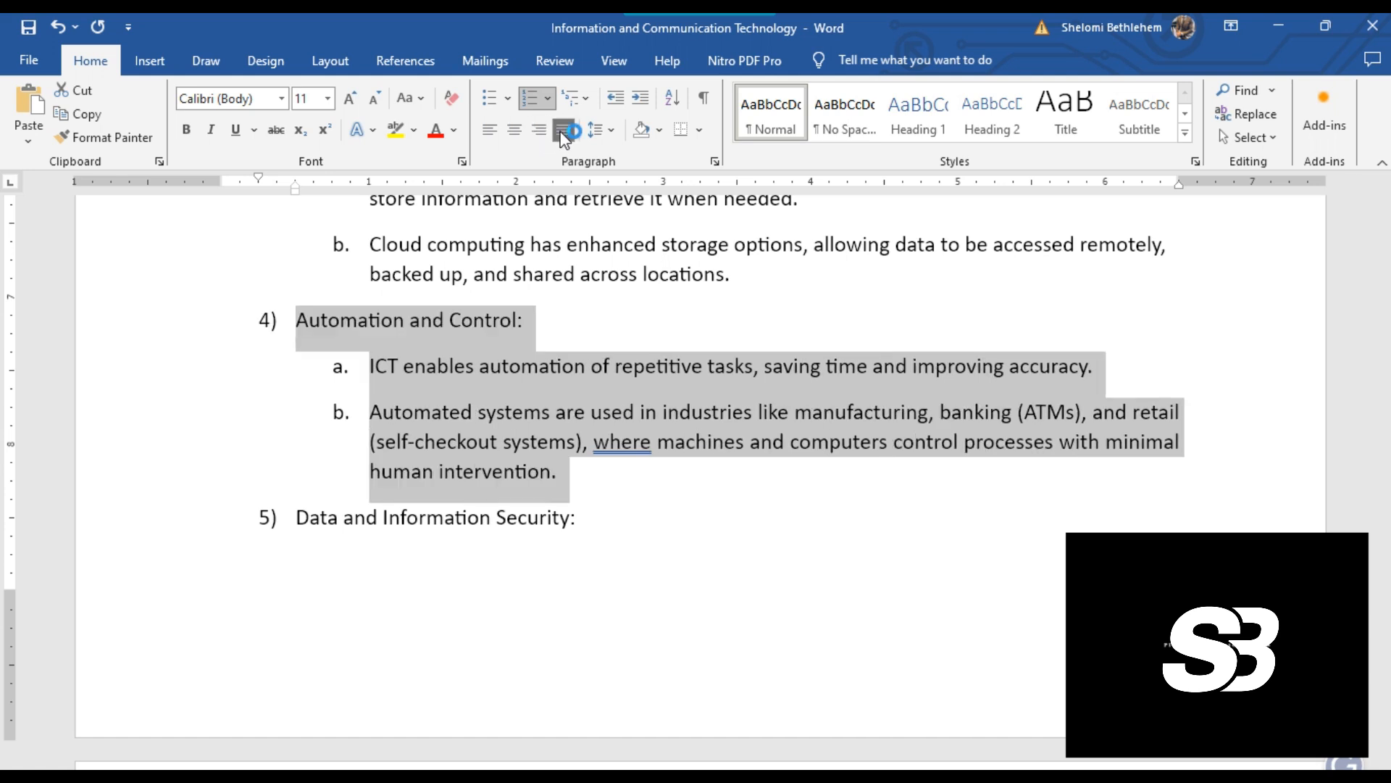
pyautogui.click(491, 131)
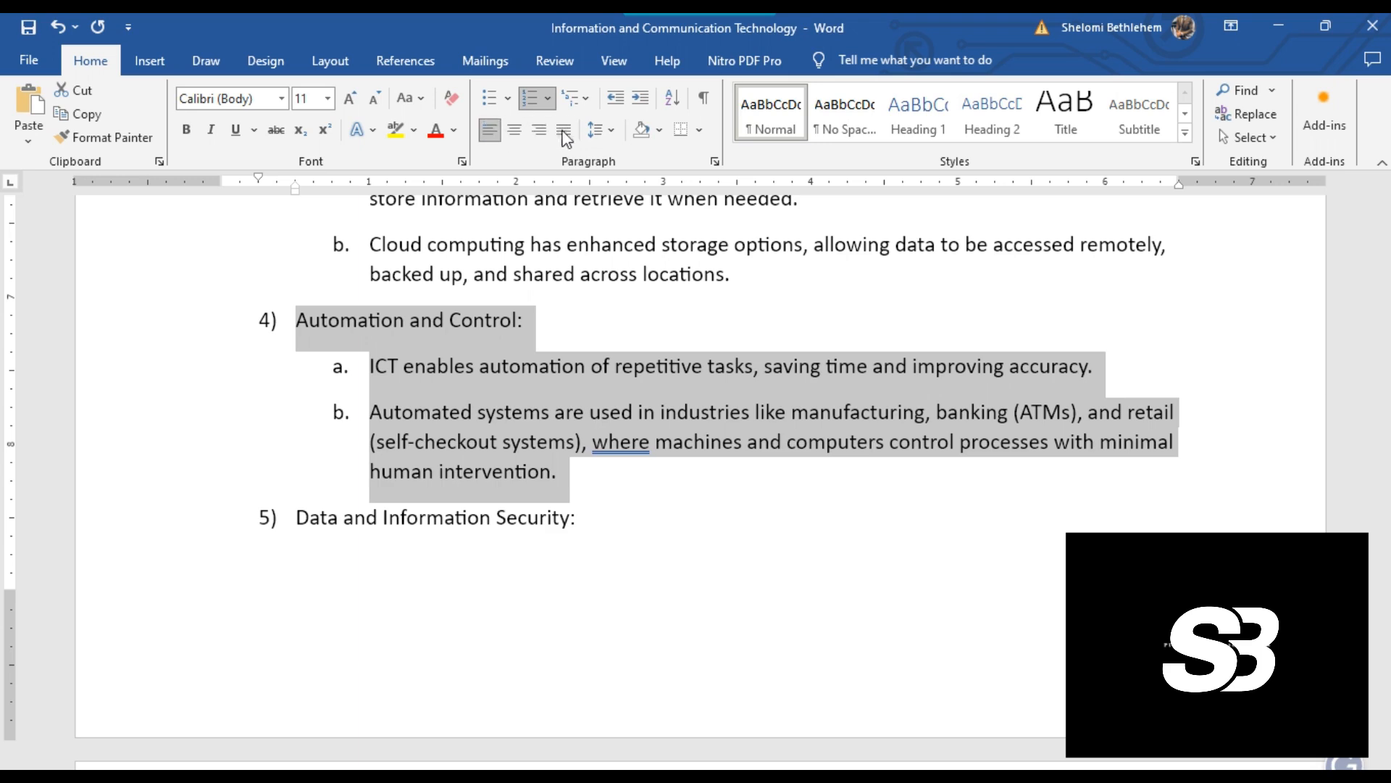
pyautogui.click(515, 130)
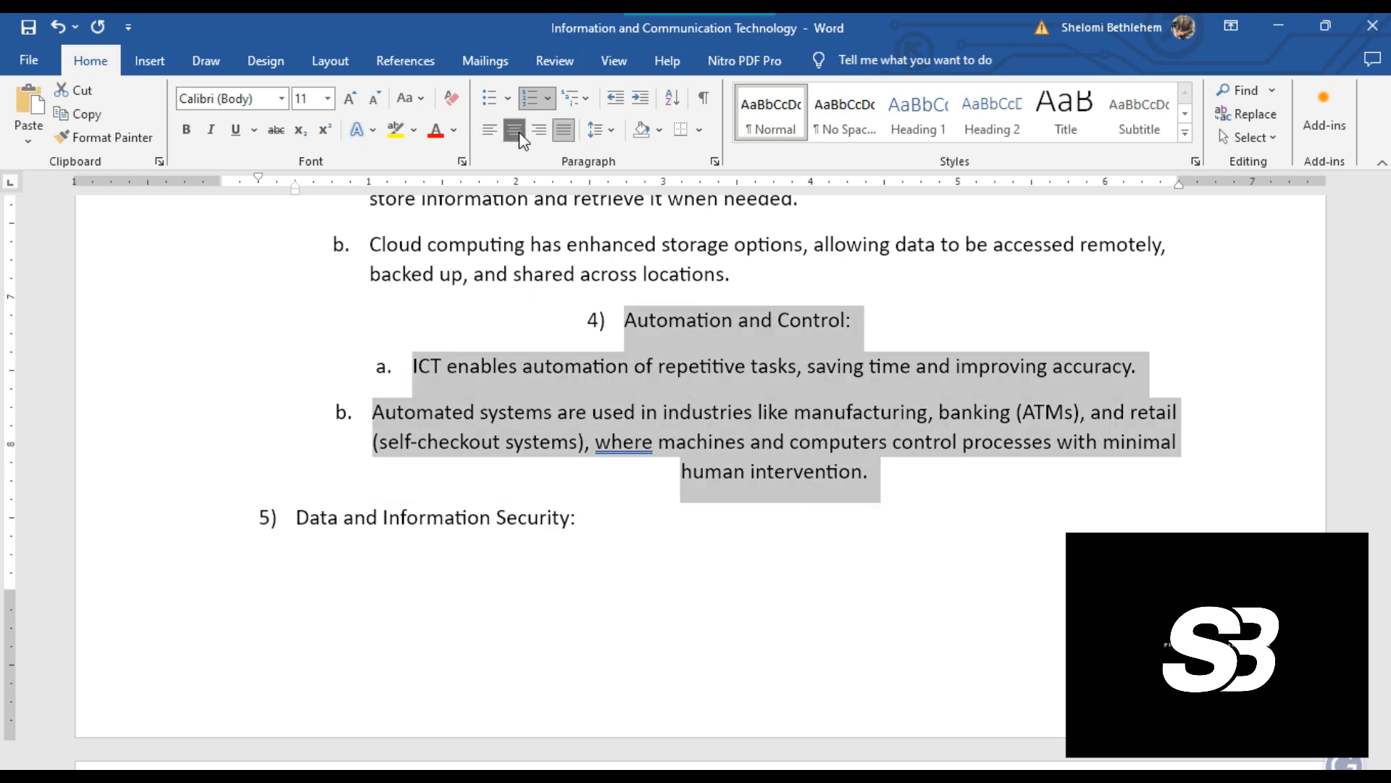
pyautogui.click(971, 519)
# Make the heading "Functions of ICT" bold and underlined, and enlarge its font by three size increments
pyautogui.scroll(5, 975, 519)
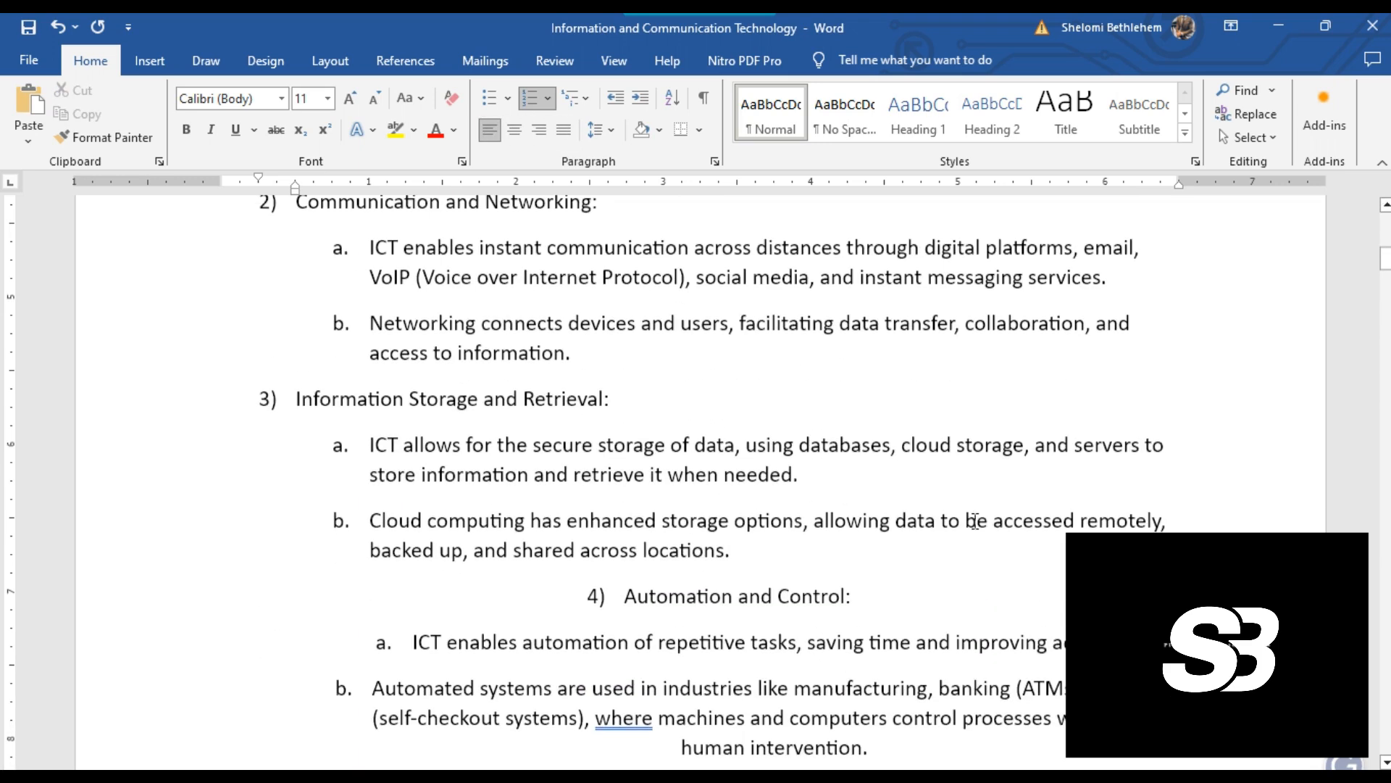
pyautogui.scroll(6, 977, 520)
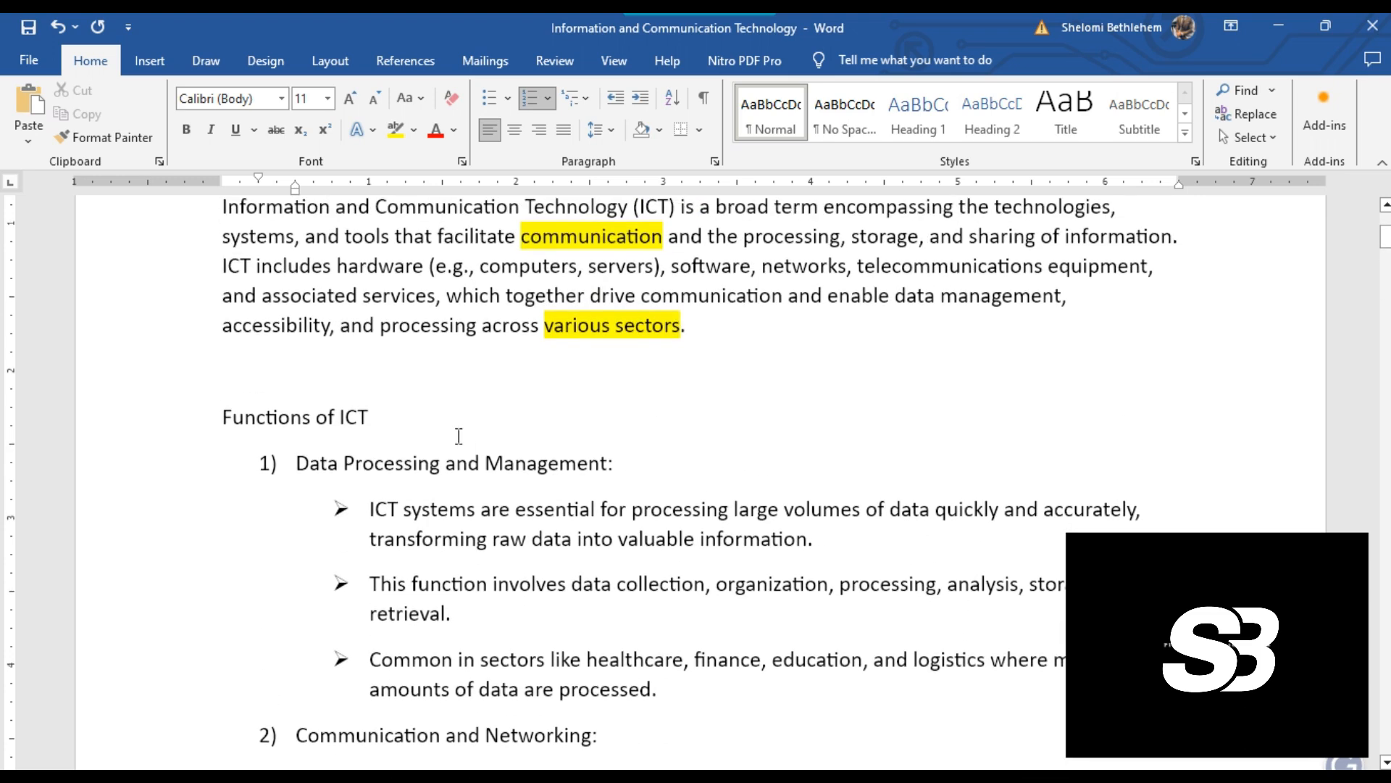
pyautogui.moveTo(378, 414); pyautogui.dragTo(177, 416)
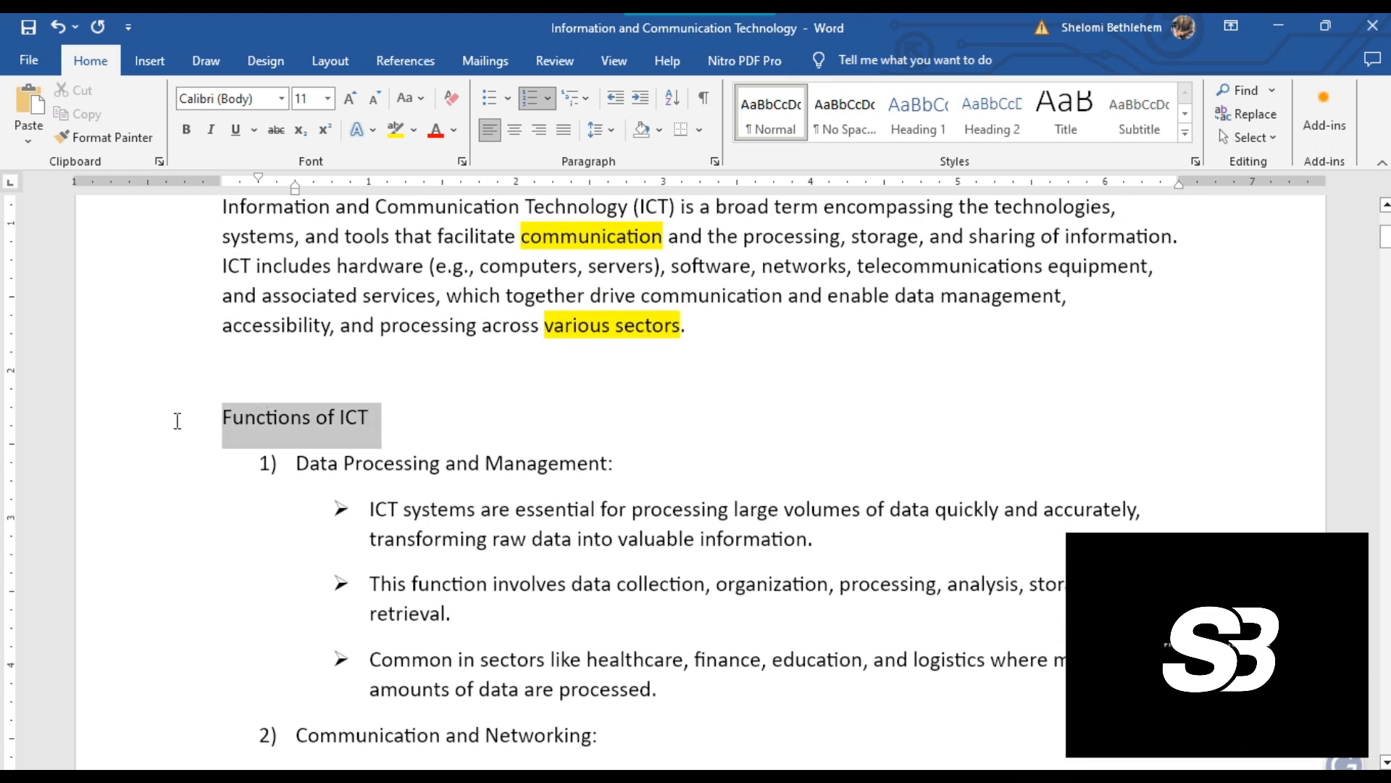
pyautogui.click(187, 130)
pyautogui.click(232, 131)
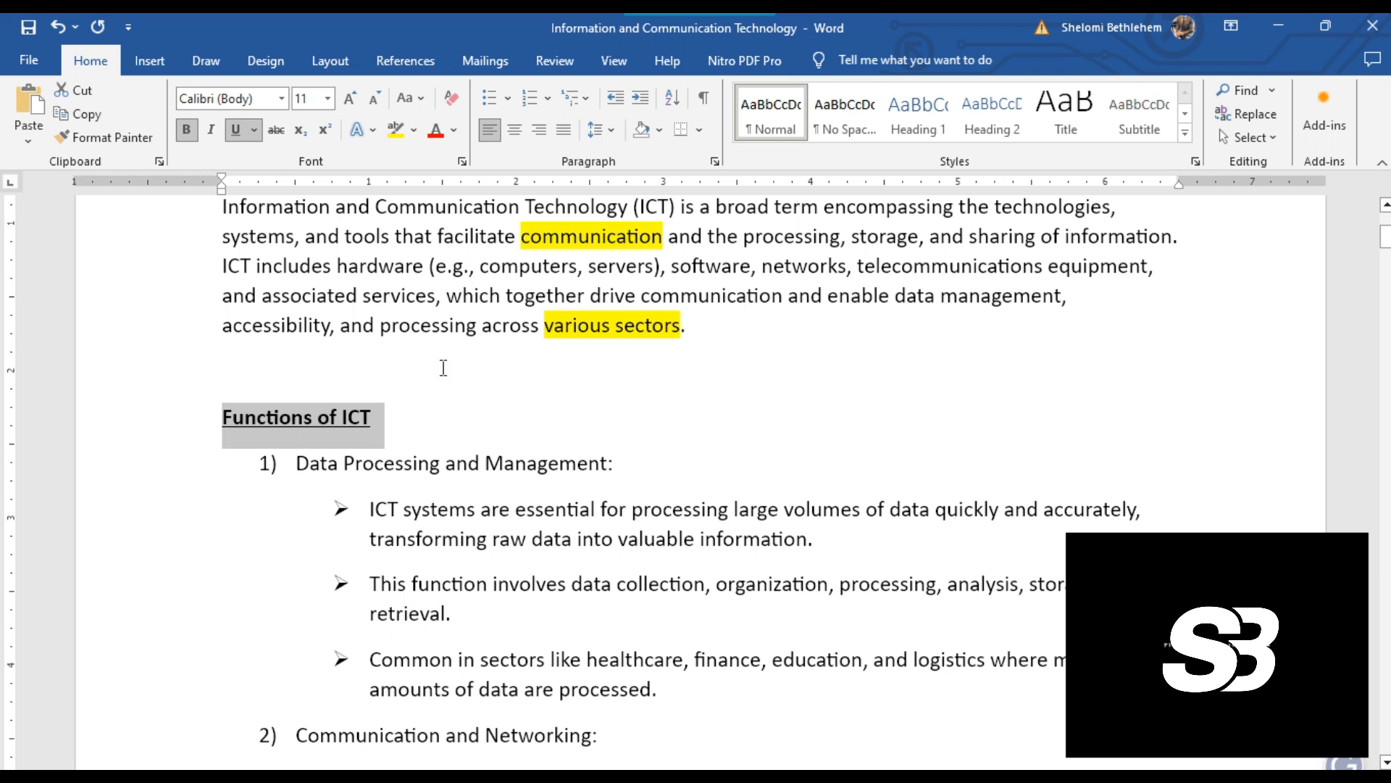
pyautogui.click(349, 100)
pyautogui.click(348, 100)
pyautogui.click(348, 100)
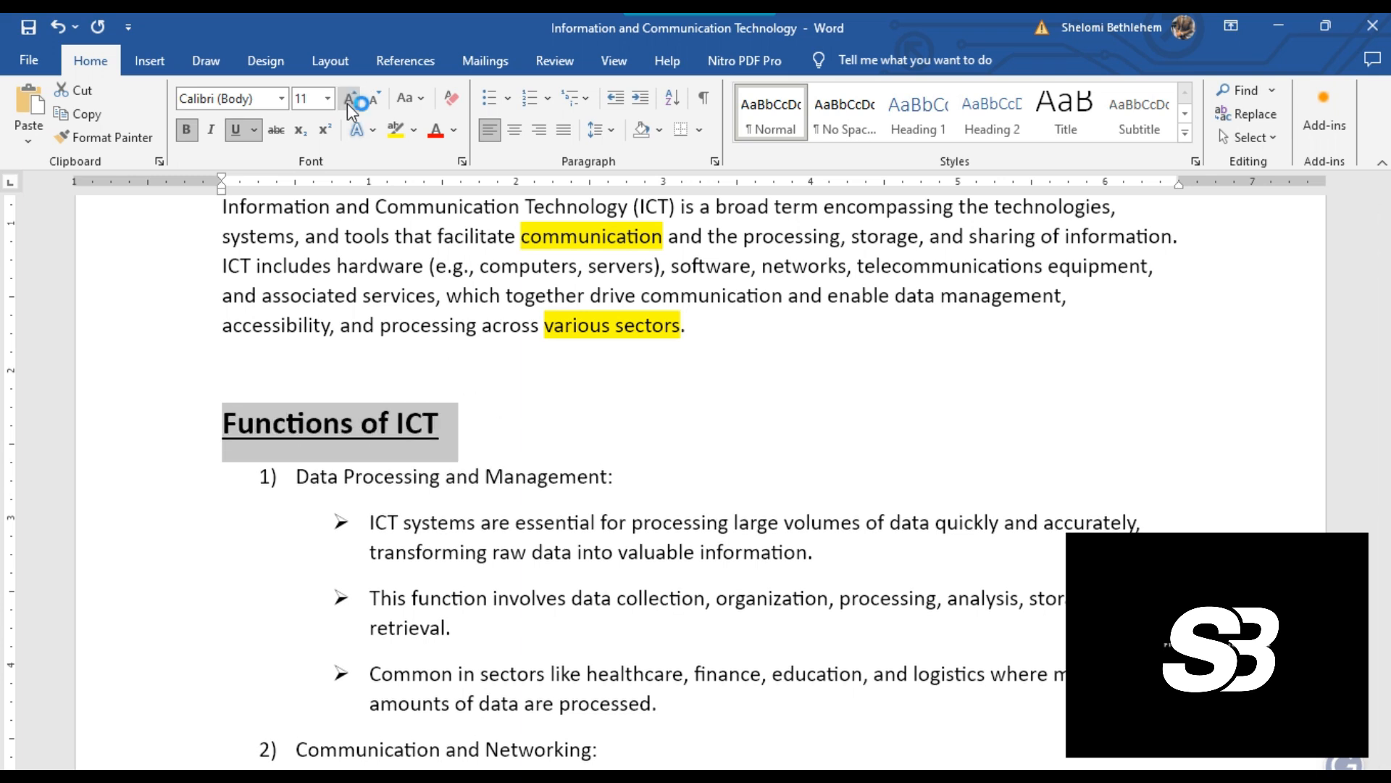
pyautogui.click(652, 476)
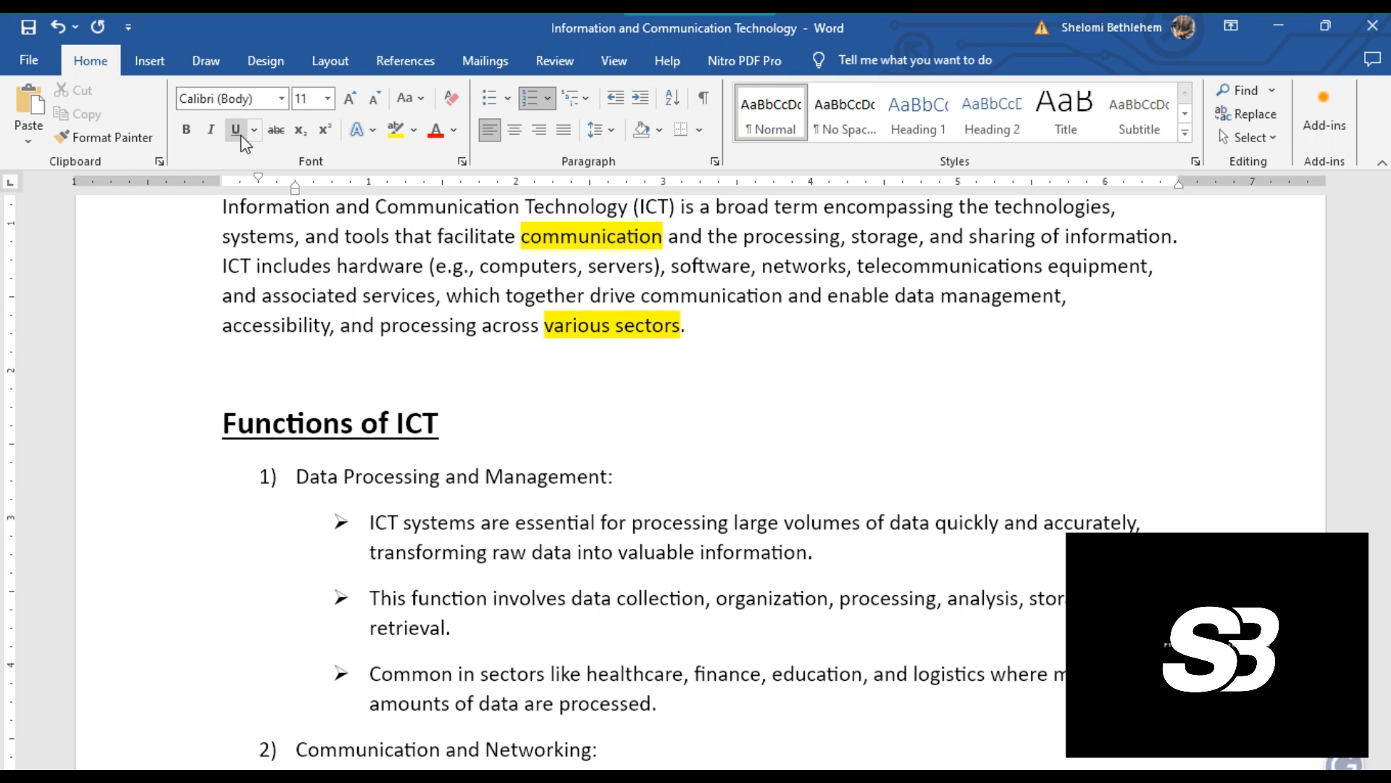
# Search the document for "Communication", go through several successive matches and close the search
pyautogui.click(454, 138)
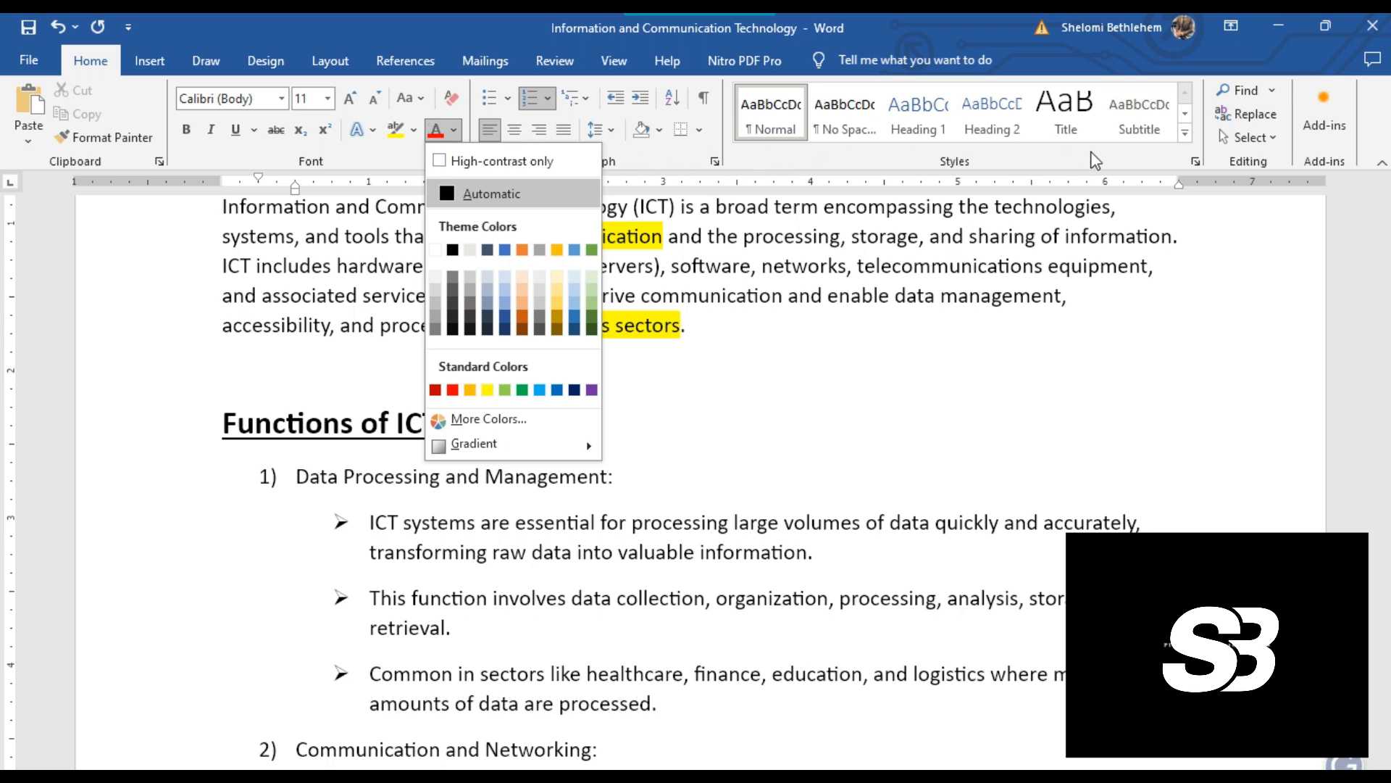
pyautogui.click(1251, 90)
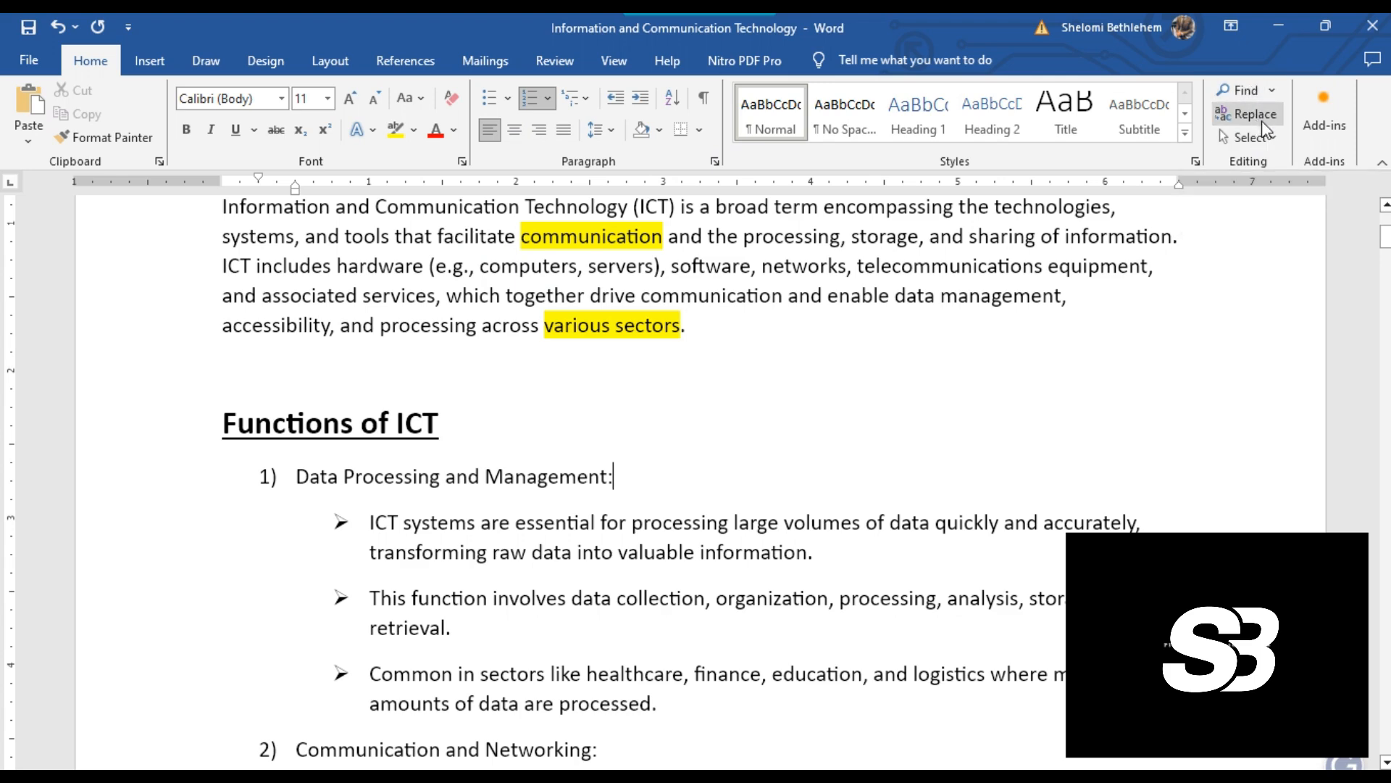
pyautogui.click(1242, 91)
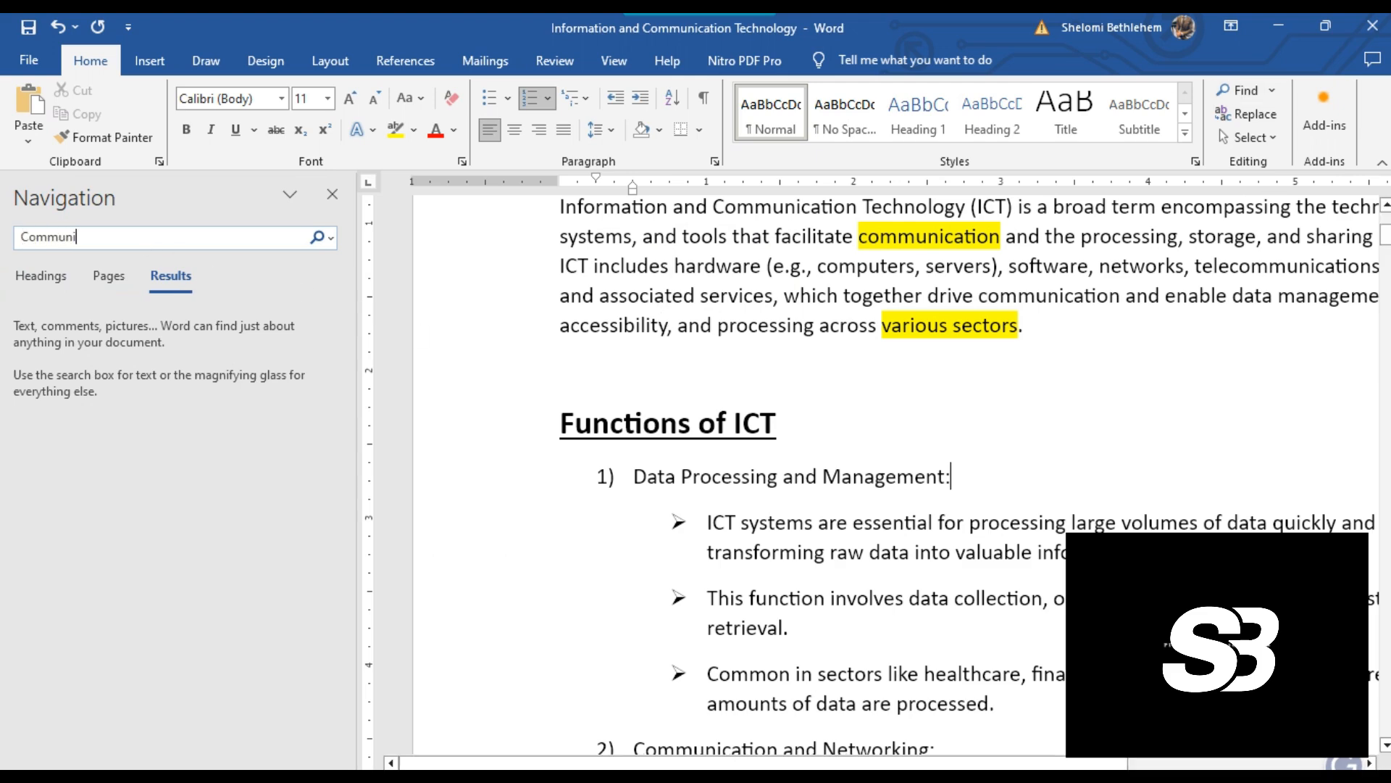
pyautogui.write('Communication')
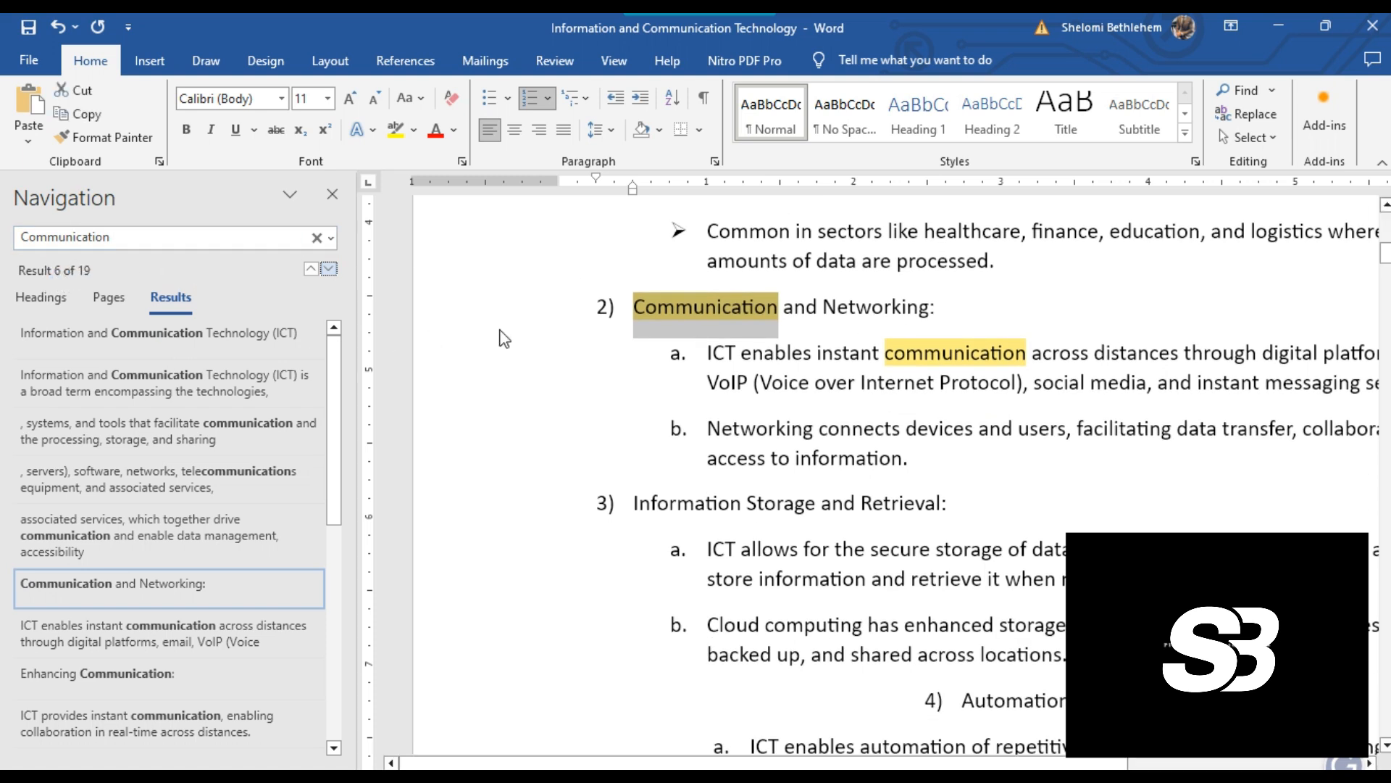
pyautogui.click(329, 270)
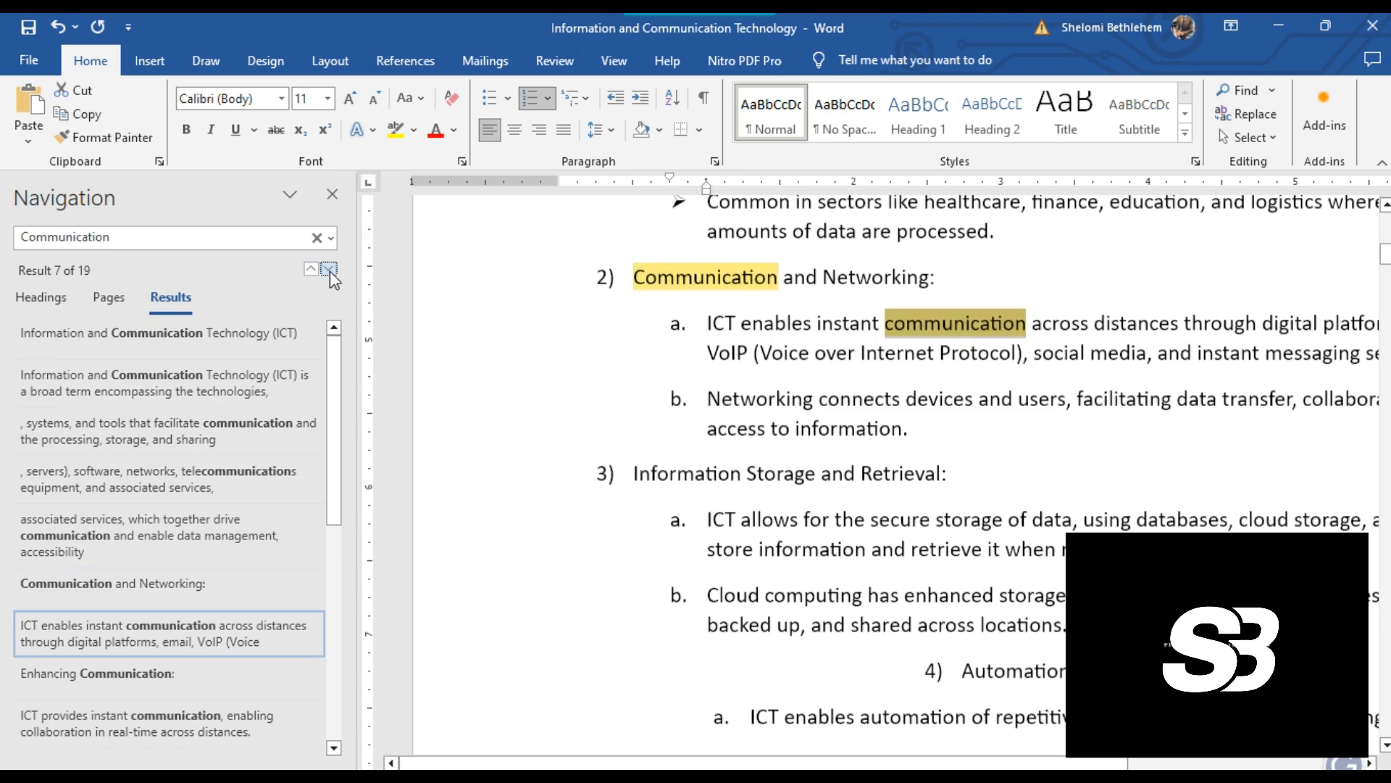
pyautogui.click(329, 270)
pyautogui.click(329, 269)
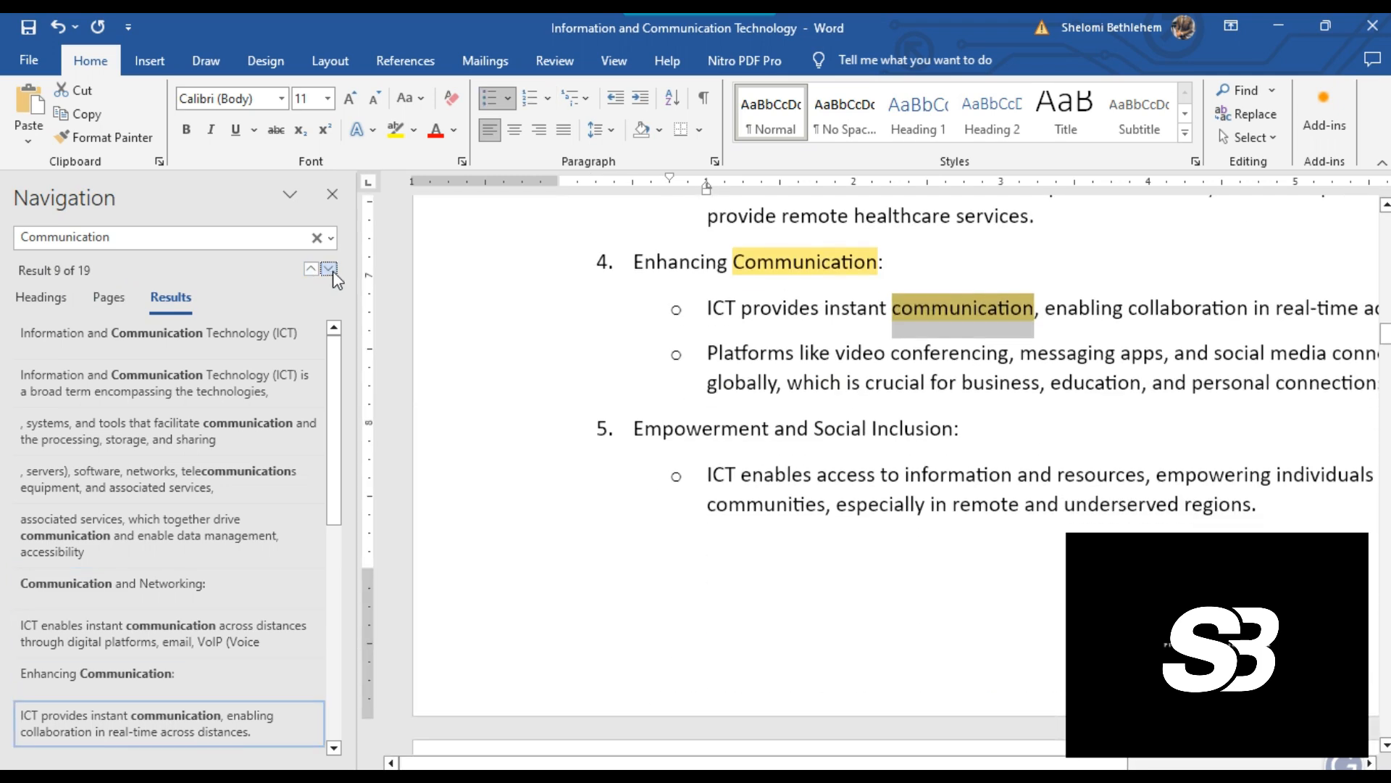
pyautogui.click(329, 270)
pyautogui.click(329, 269)
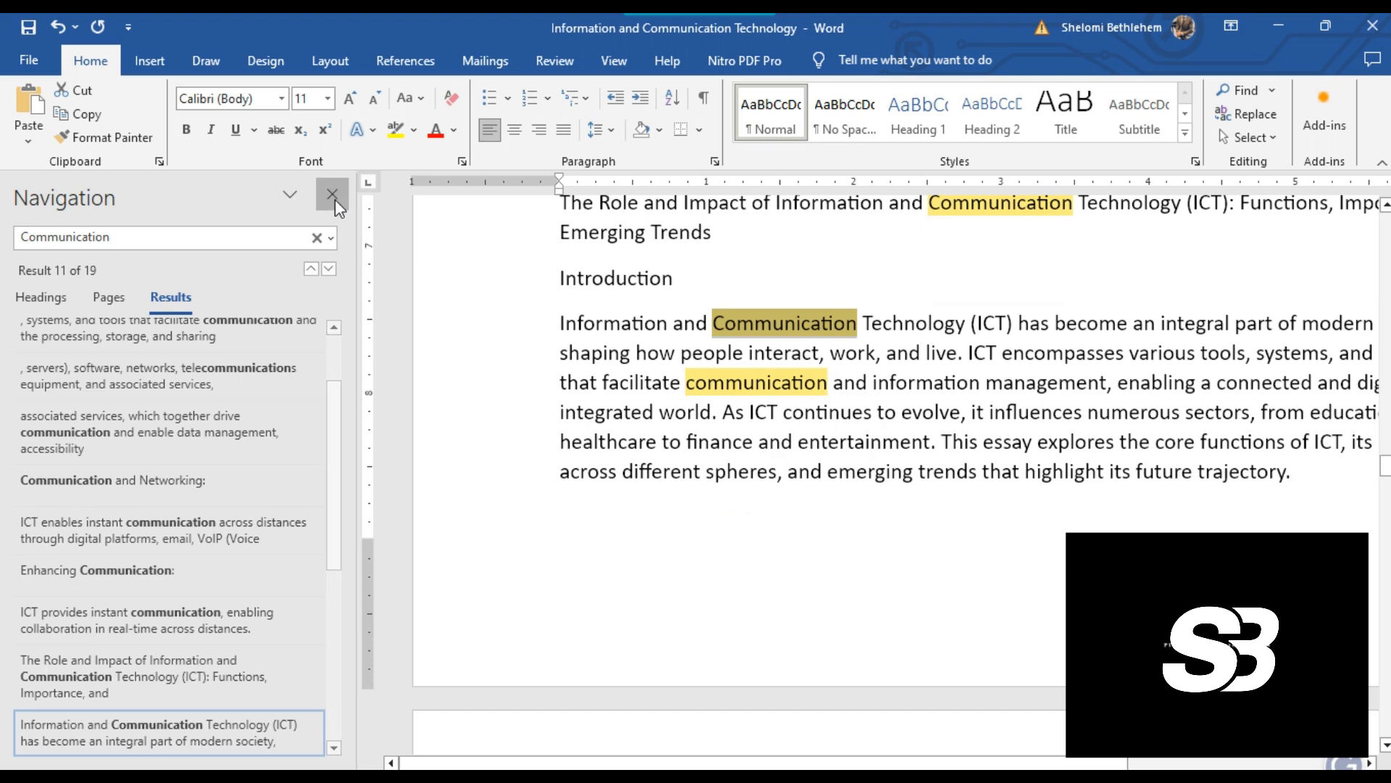
pyautogui.click(332, 195)
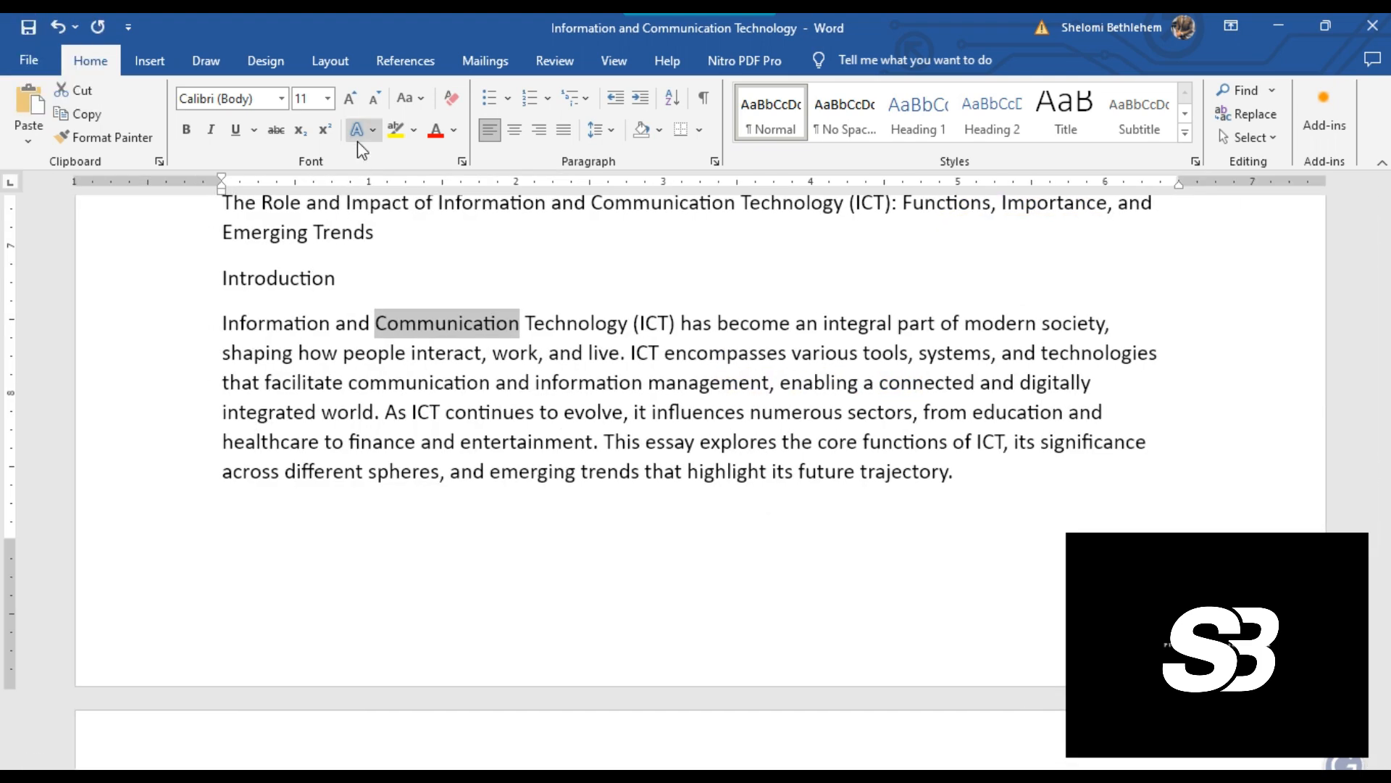
# Switch to the "Relevant Readings 1" document and go to its "FIND AND REPLACE" section
pyautogui.click(1266, 113)
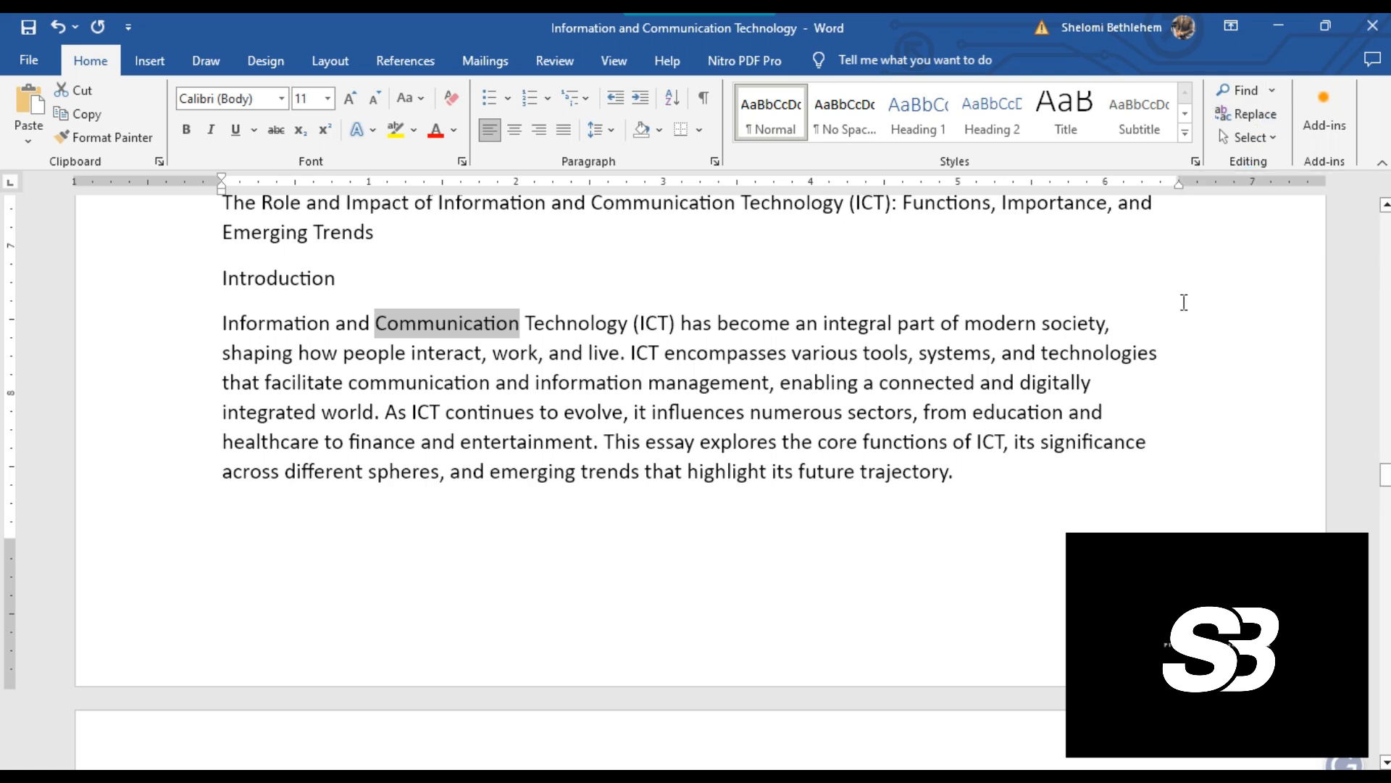
pyautogui.hotkey('alt', 'Tab')
pyautogui.hotkey('alt', 'Tab')
pyautogui.hotkey('alt', 'Tab')
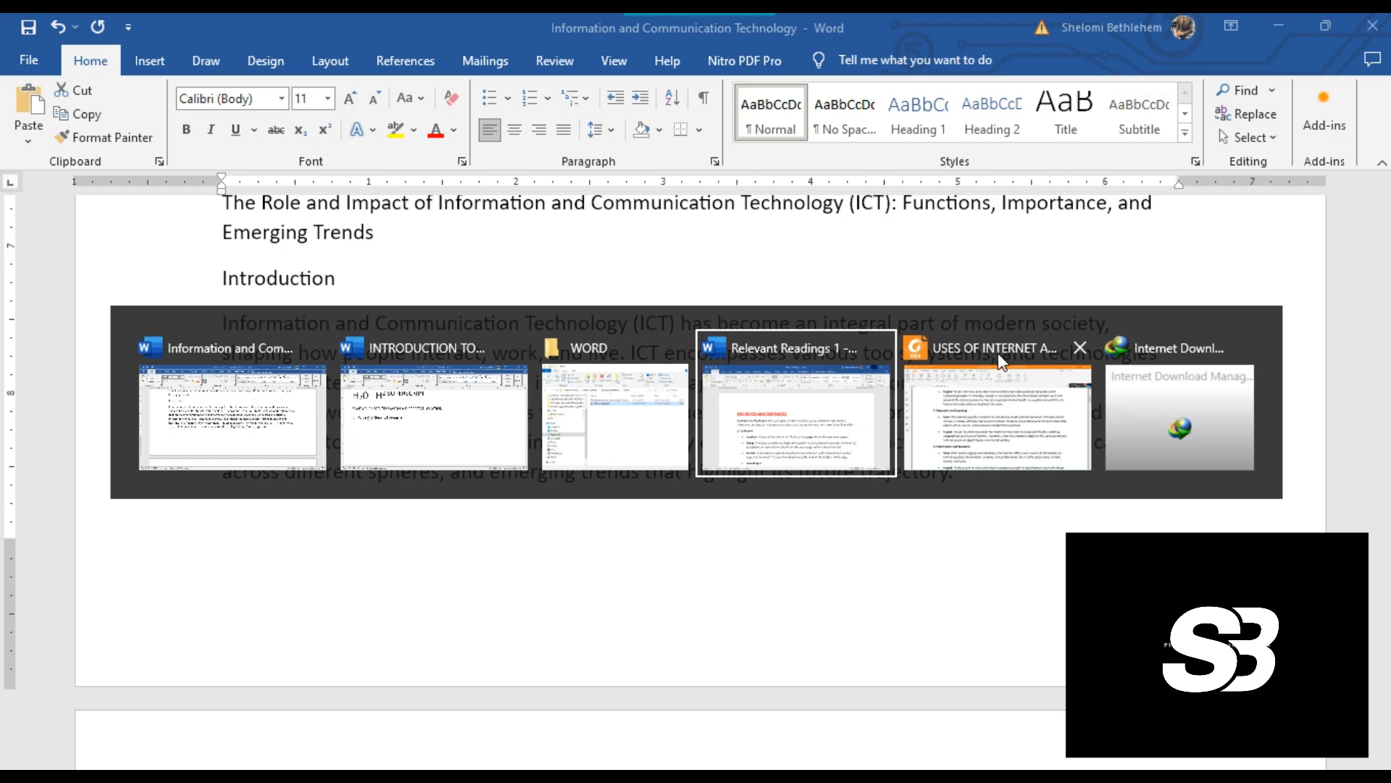
pyautogui.scroll(-5, 928, 493)
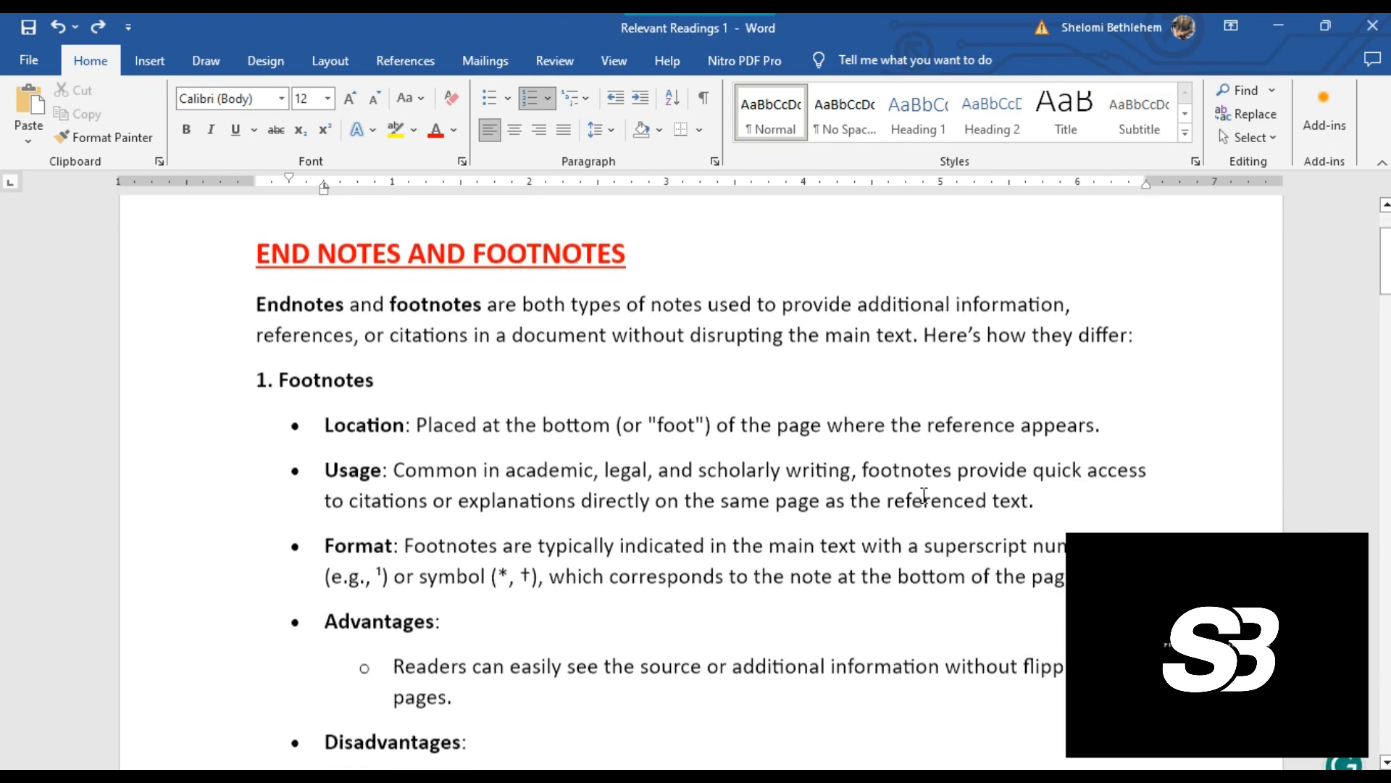
pyautogui.scroll(-15, 924, 487)
pyautogui.scroll(2, 687, 422)
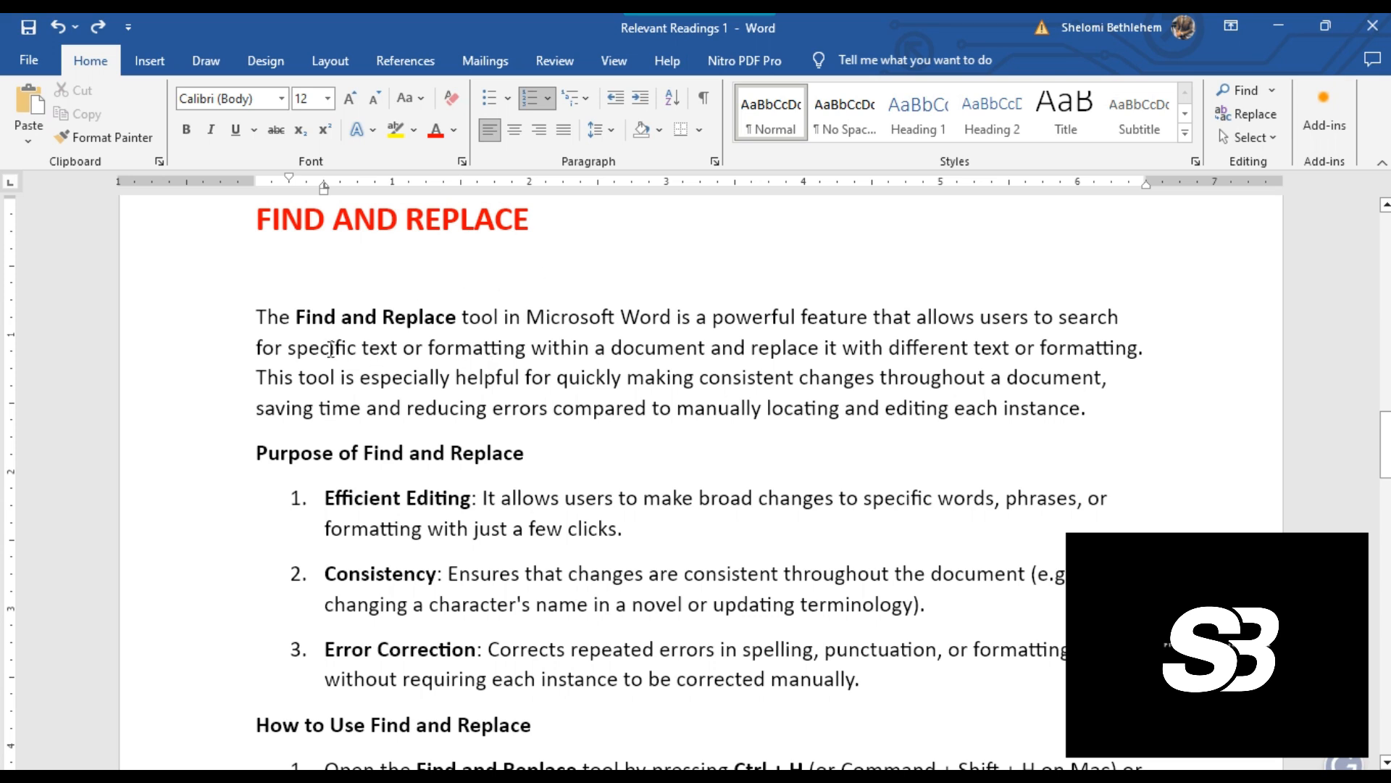
# Highlight the phrase "specific text or formatting" in yellow in the introductory paragraph on Find and Replace
pyautogui.moveTo(287, 353); pyautogui.dragTo(526, 356)
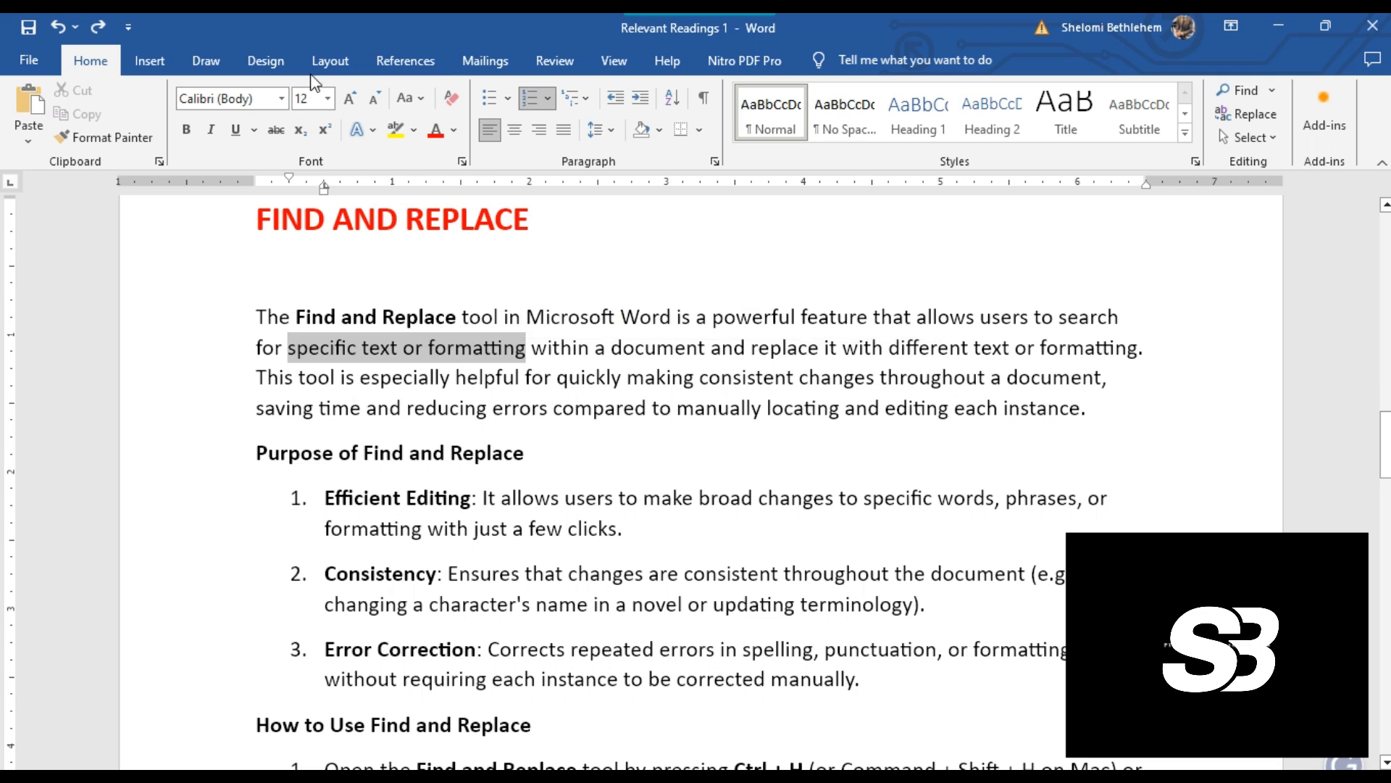
pyautogui.click(396, 130)
pyautogui.click(804, 408)
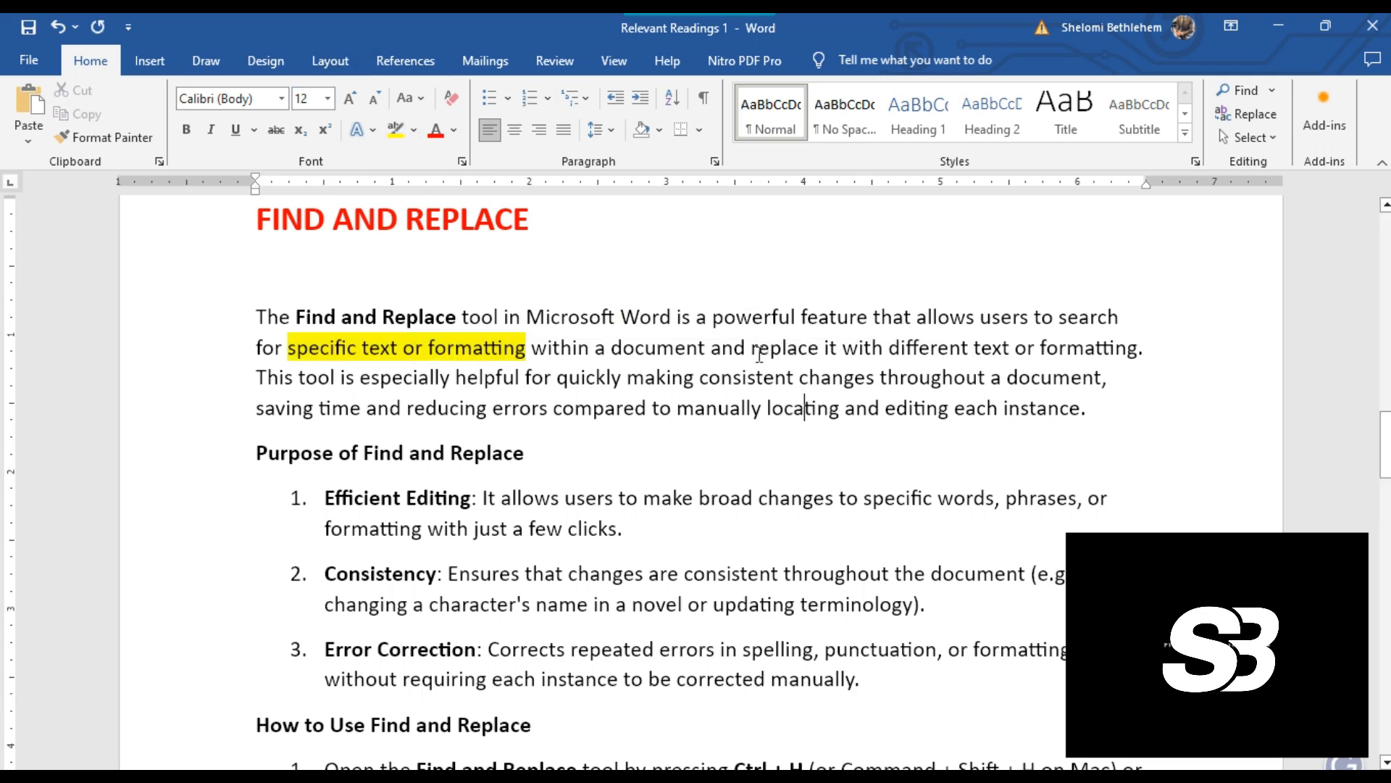
# Read through the purpose, usage instructions and key purposes of Find and Replace, including the "Quick Corrections" item
pyautogui.scroll(-5, 889, 393)
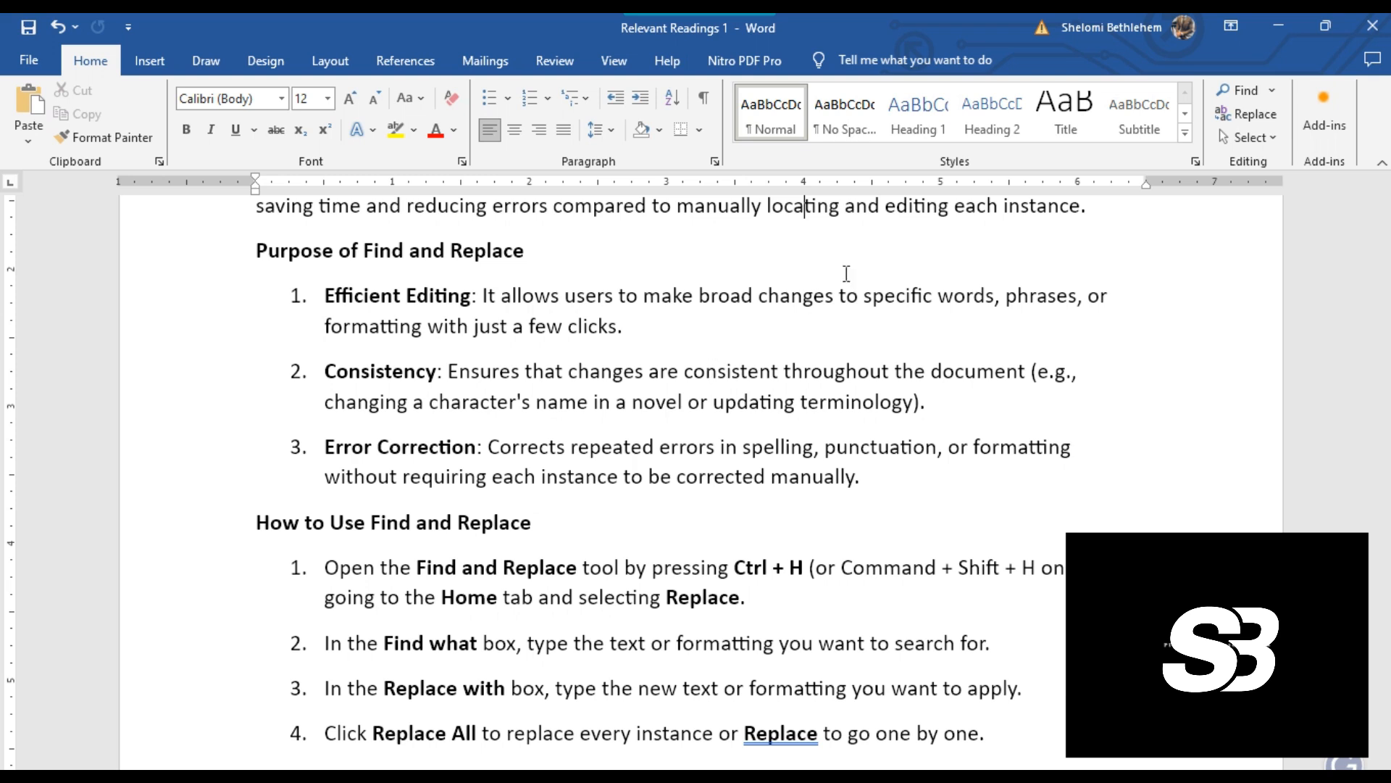
pyautogui.click(1262, 119)
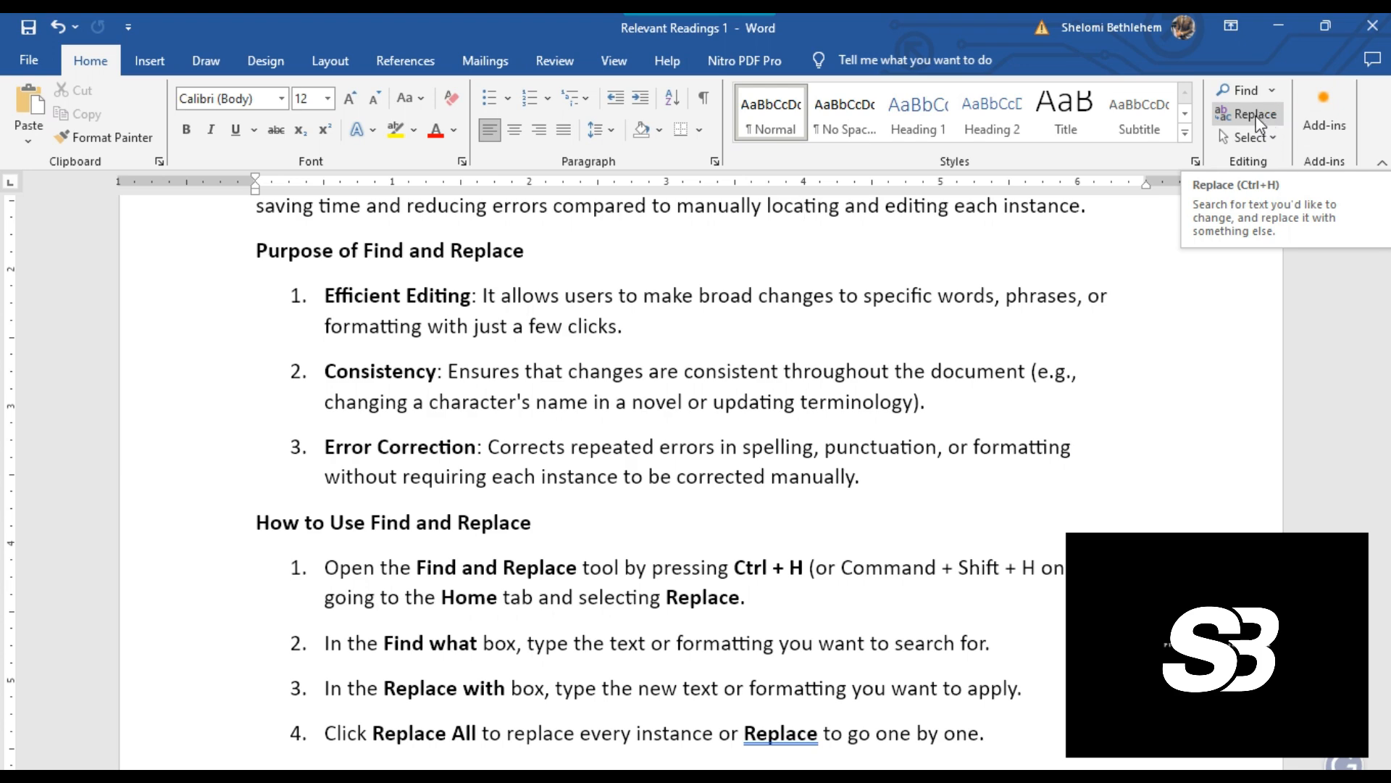
pyautogui.scroll(-5, 638, 435)
pyautogui.scroll(3, 602, 377)
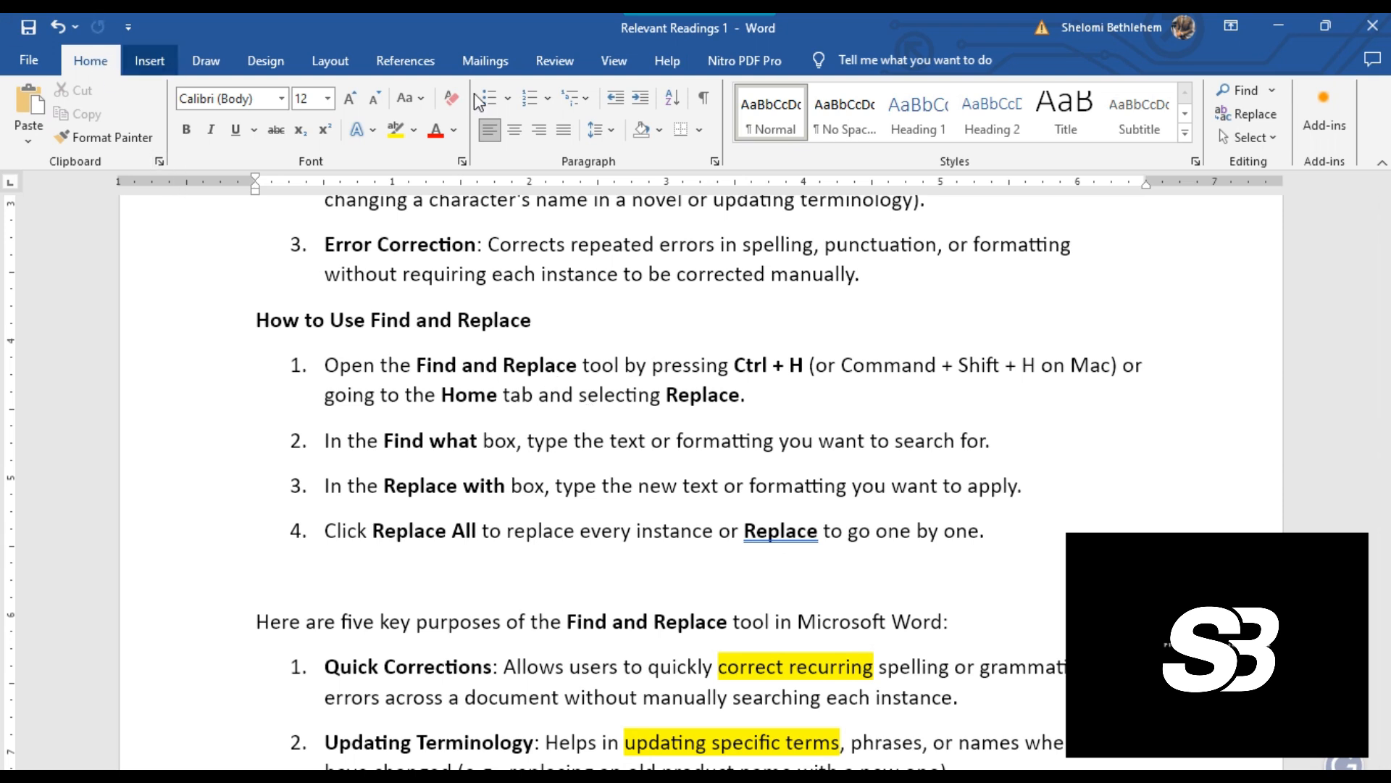
pyautogui.scroll(-5, 856, 463)
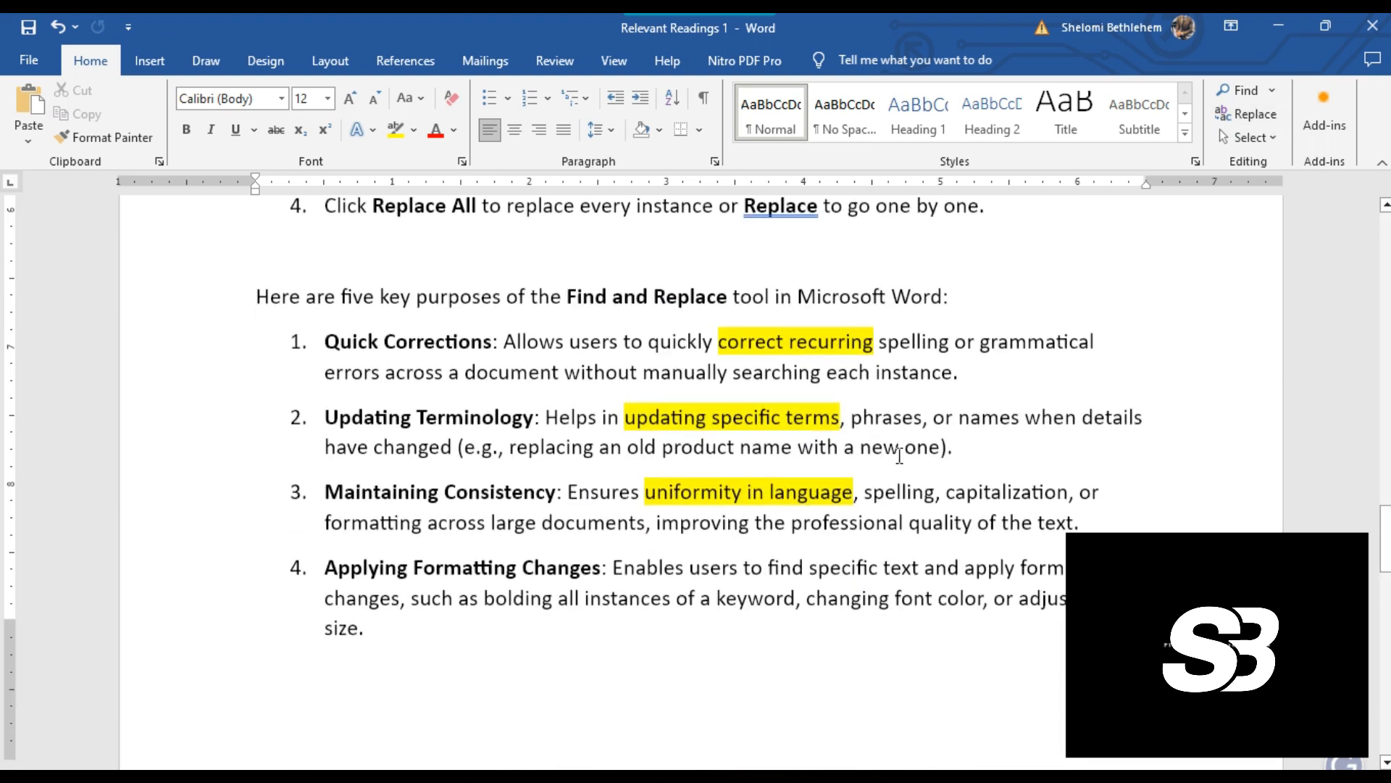
pyautogui.scroll(1, 587, 415)
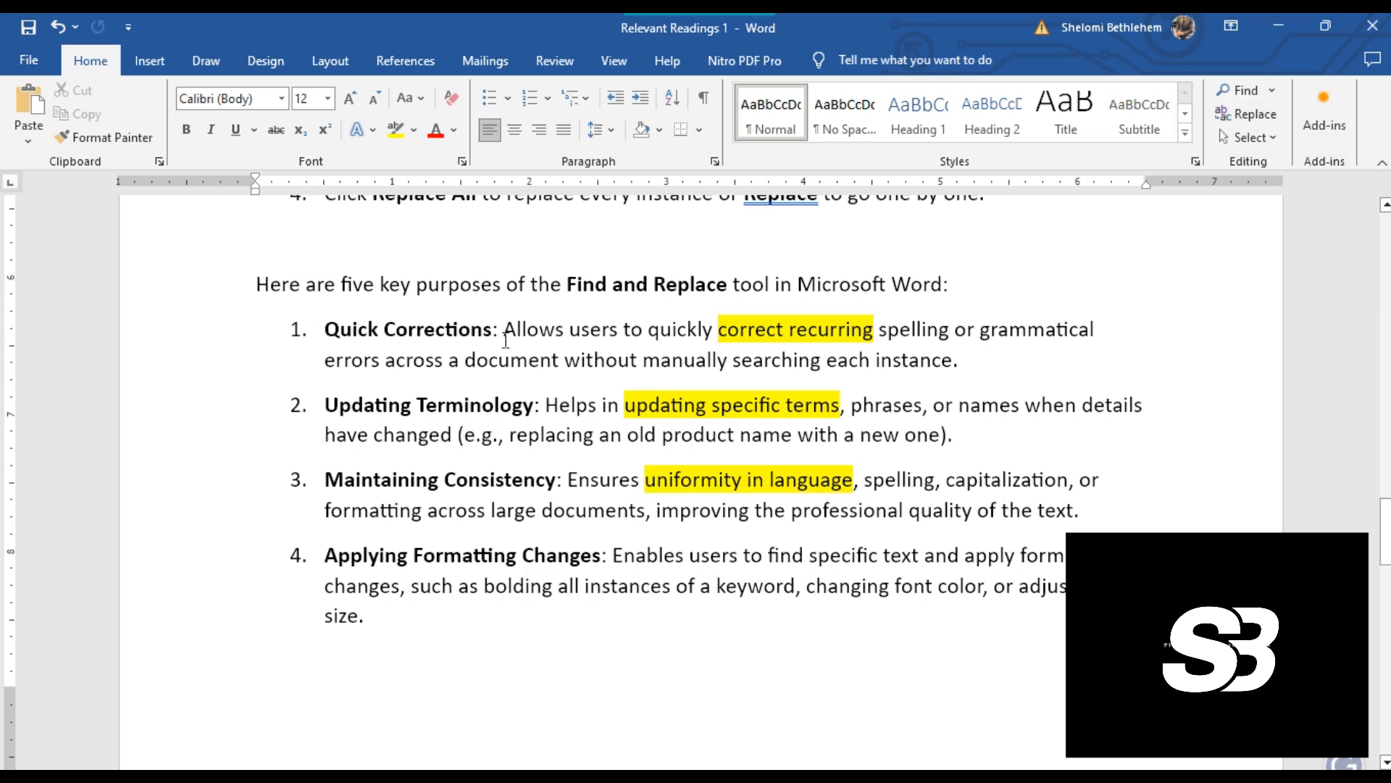
pyautogui.moveTo(505, 332); pyautogui.dragTo(740, 336)
pyautogui.moveTo(851, 346); pyautogui.dragTo(964, 363)
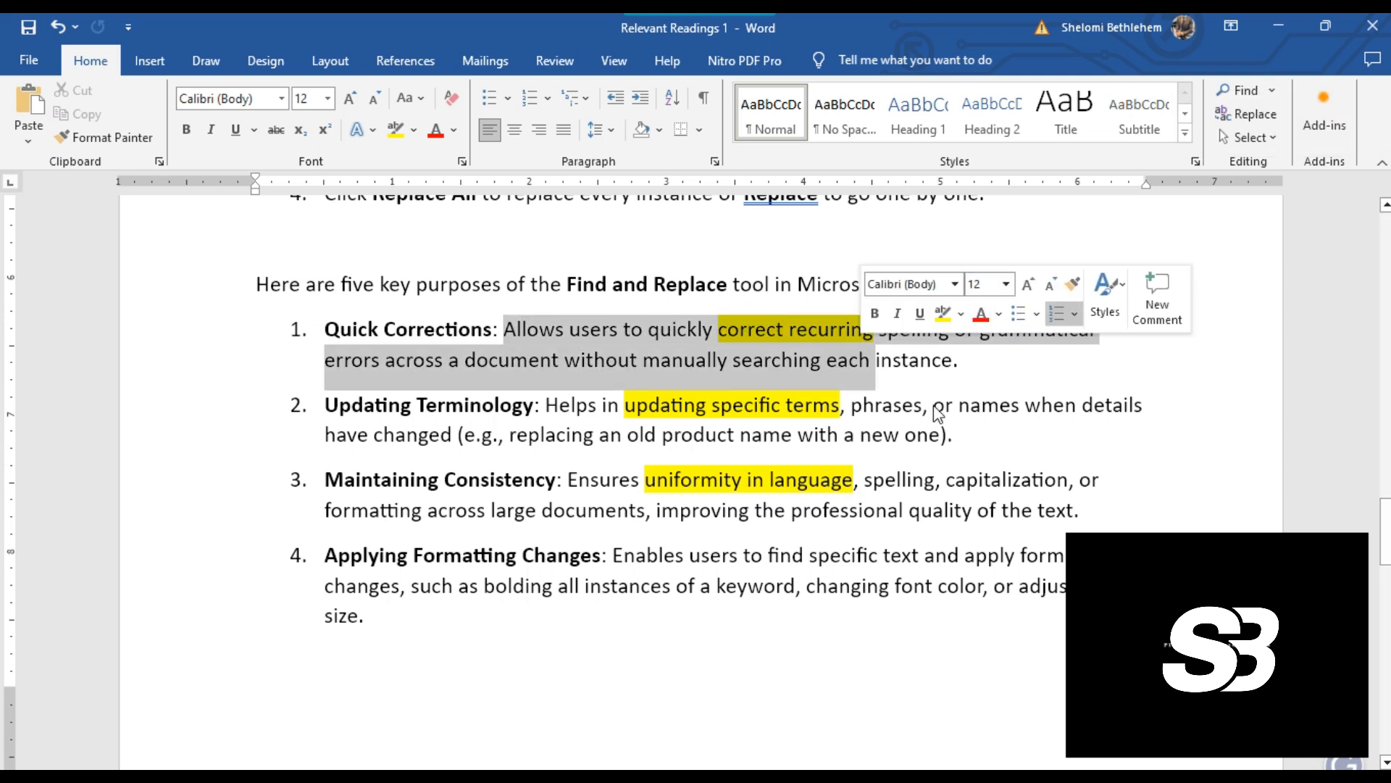
pyautogui.click(935, 363)
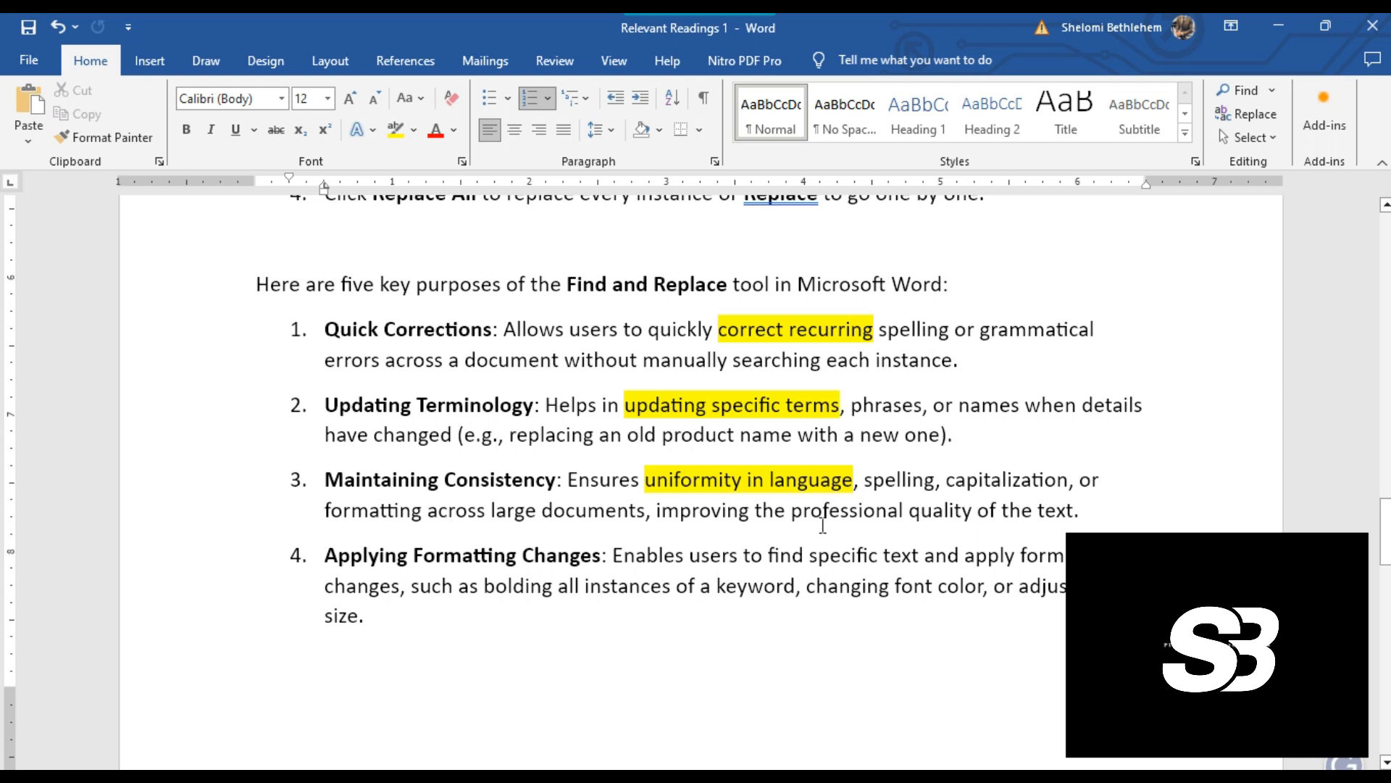
# Underline the words "specific text" in the "Applying Formatting Changes" item
pyautogui.scroll(-3, 630, 537)
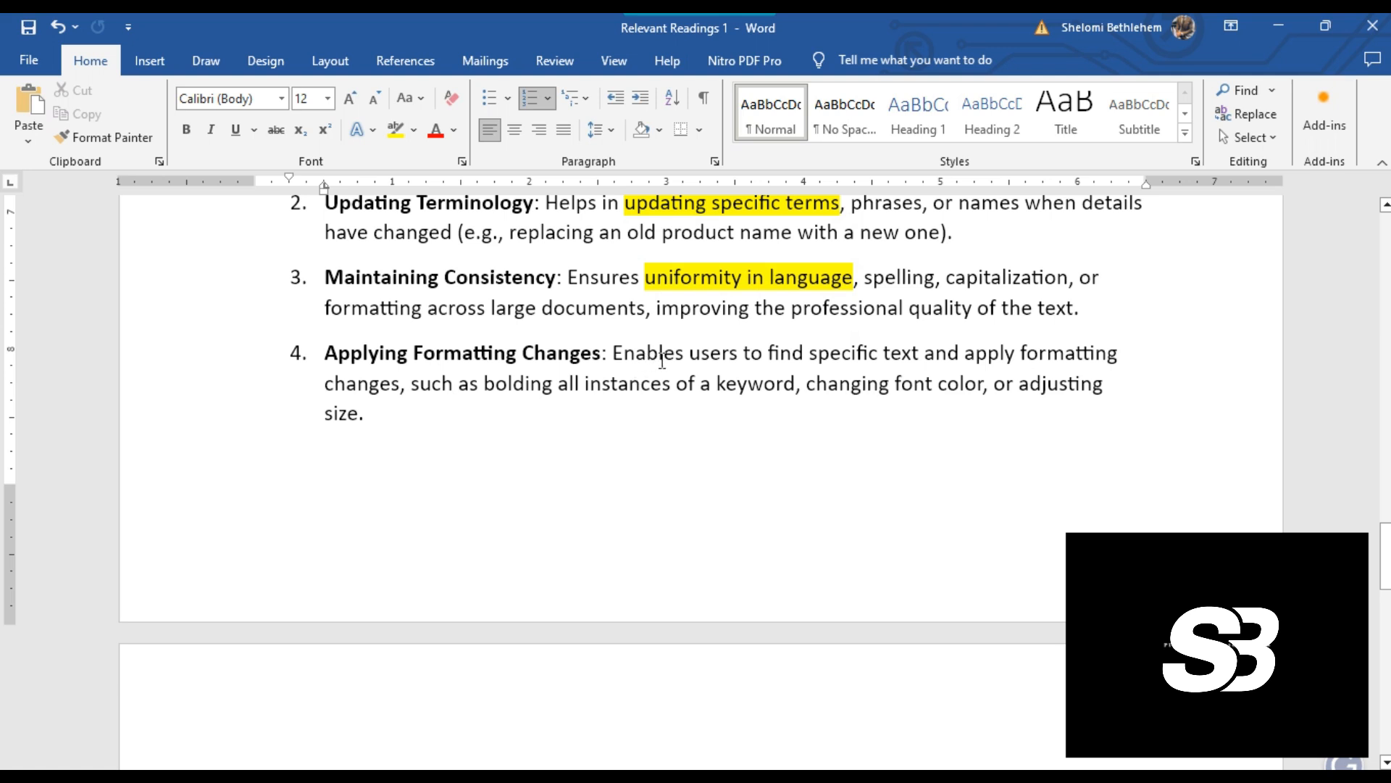
pyautogui.moveTo(804, 353); pyautogui.dragTo(922, 366)
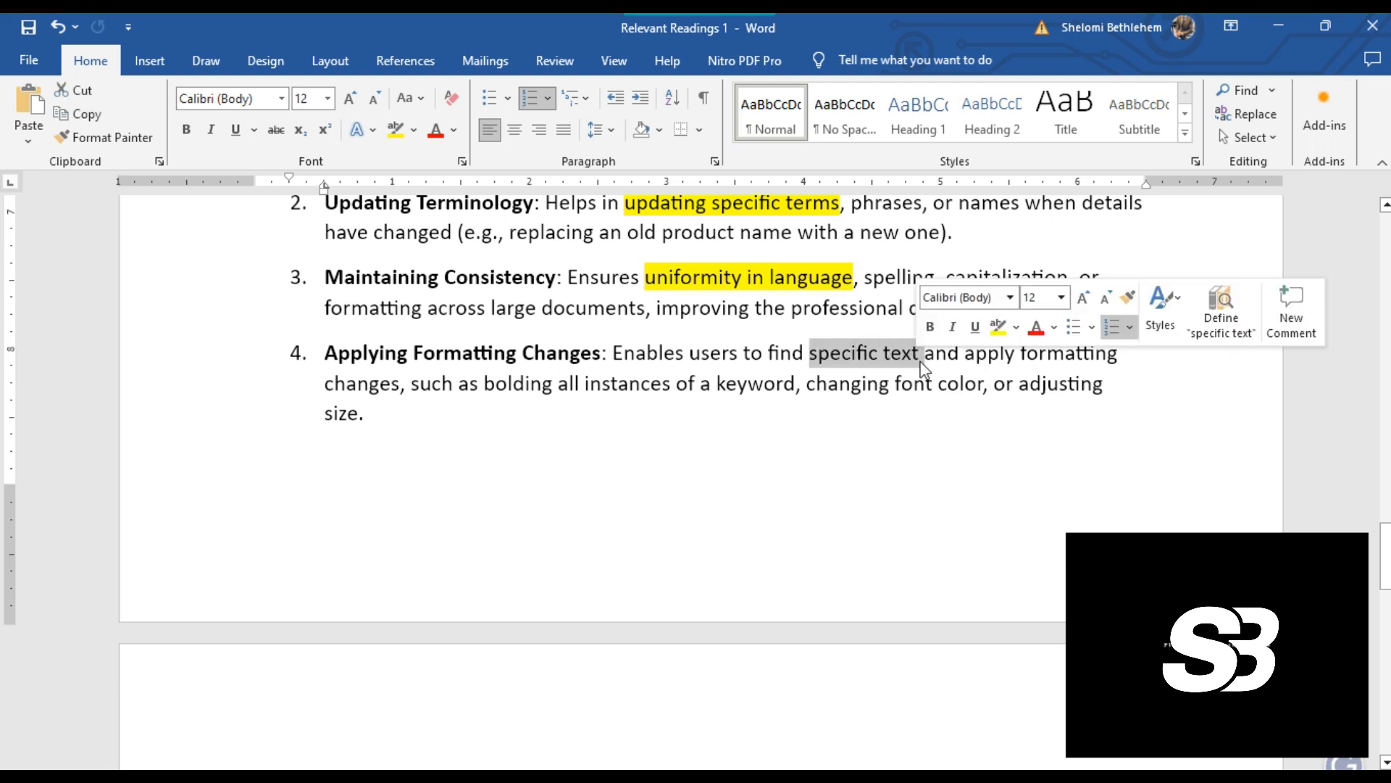
pyautogui.hotkey('ctrl', 'u')
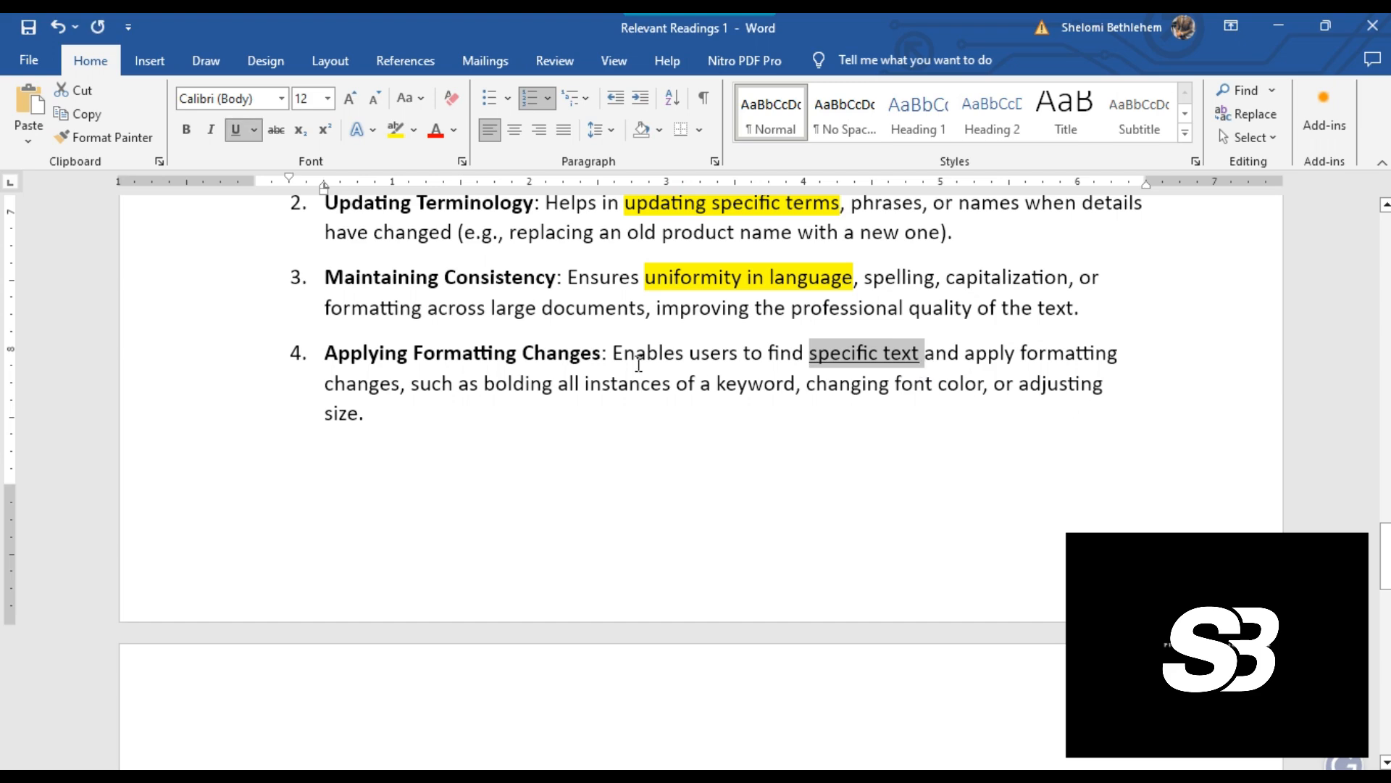
# Return to the "Information and Communication Technology" document and insert a blank page at its end
pyautogui.scroll(10, 592, 451)
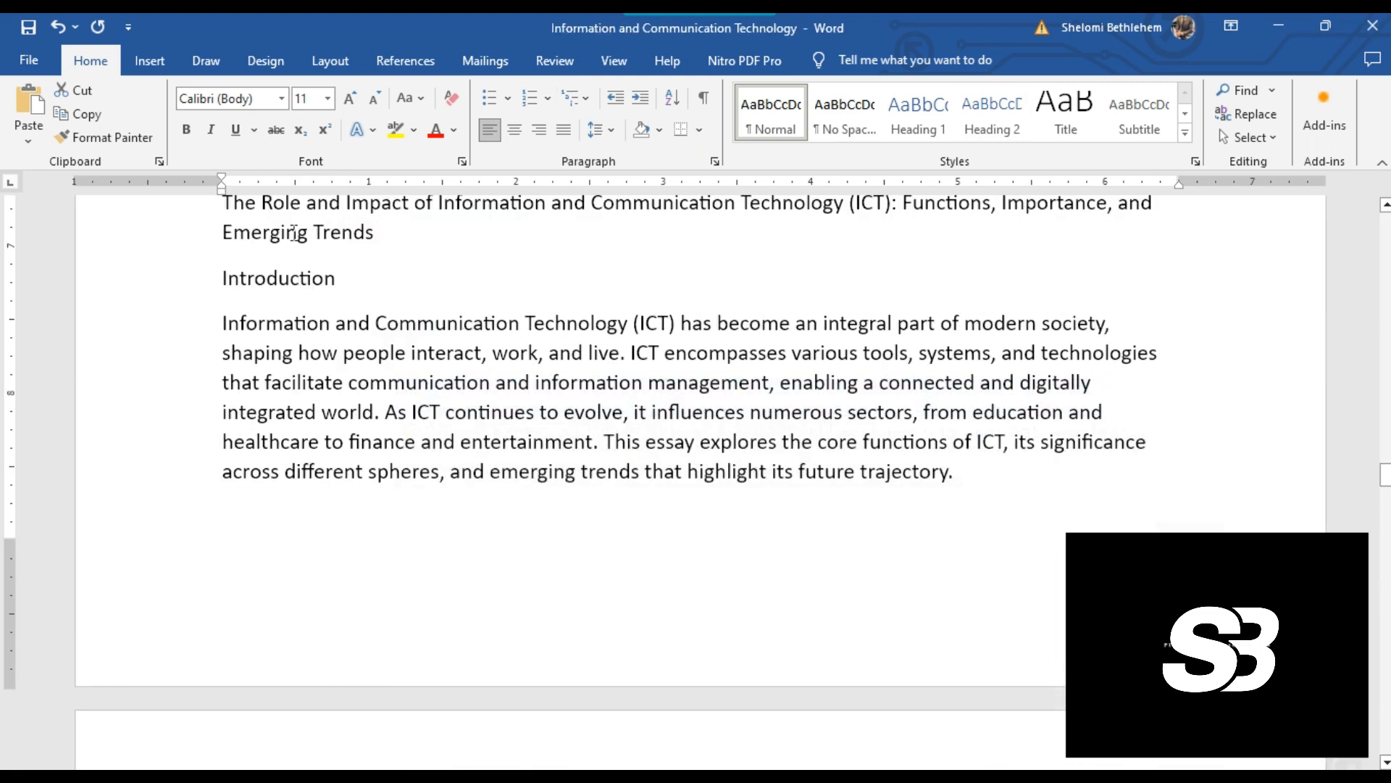
pyautogui.click(147, 65)
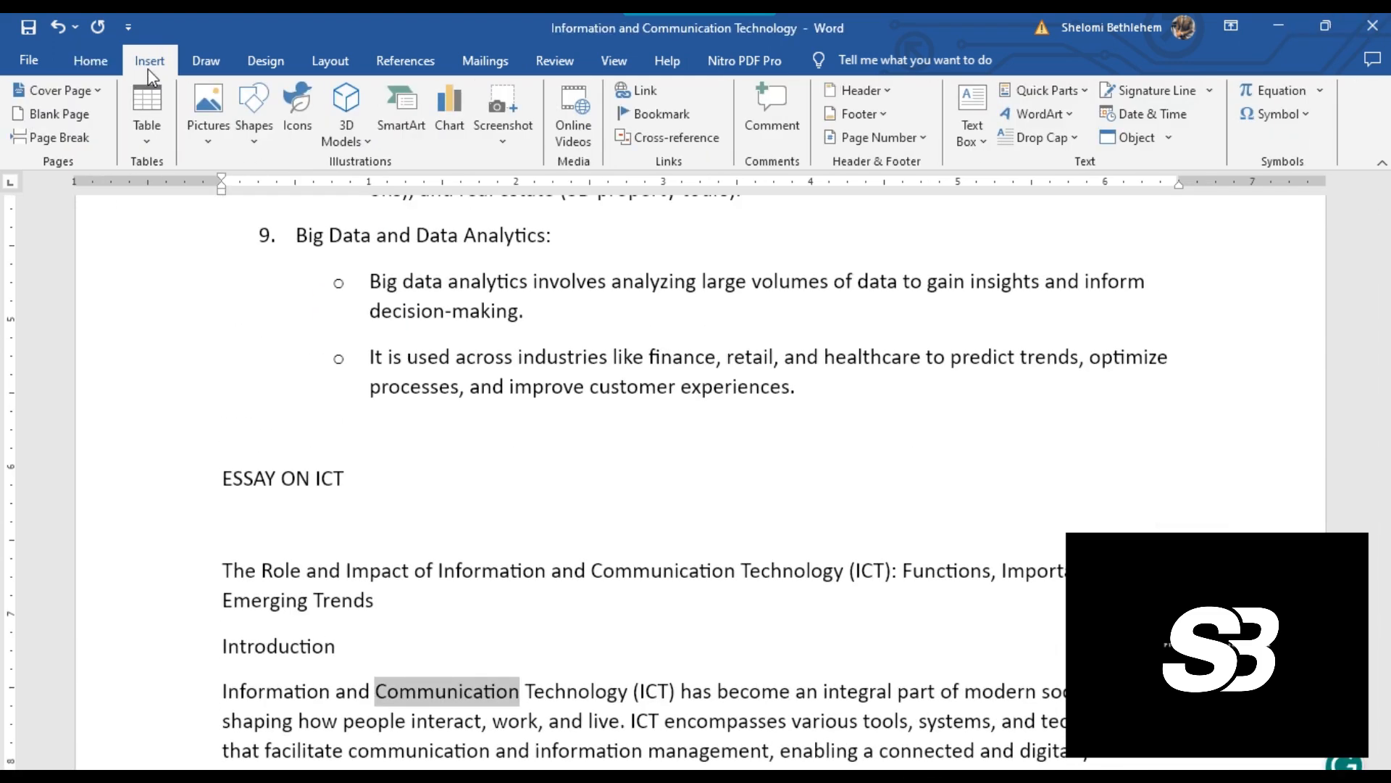
pyautogui.scroll(-3, 732, 519)
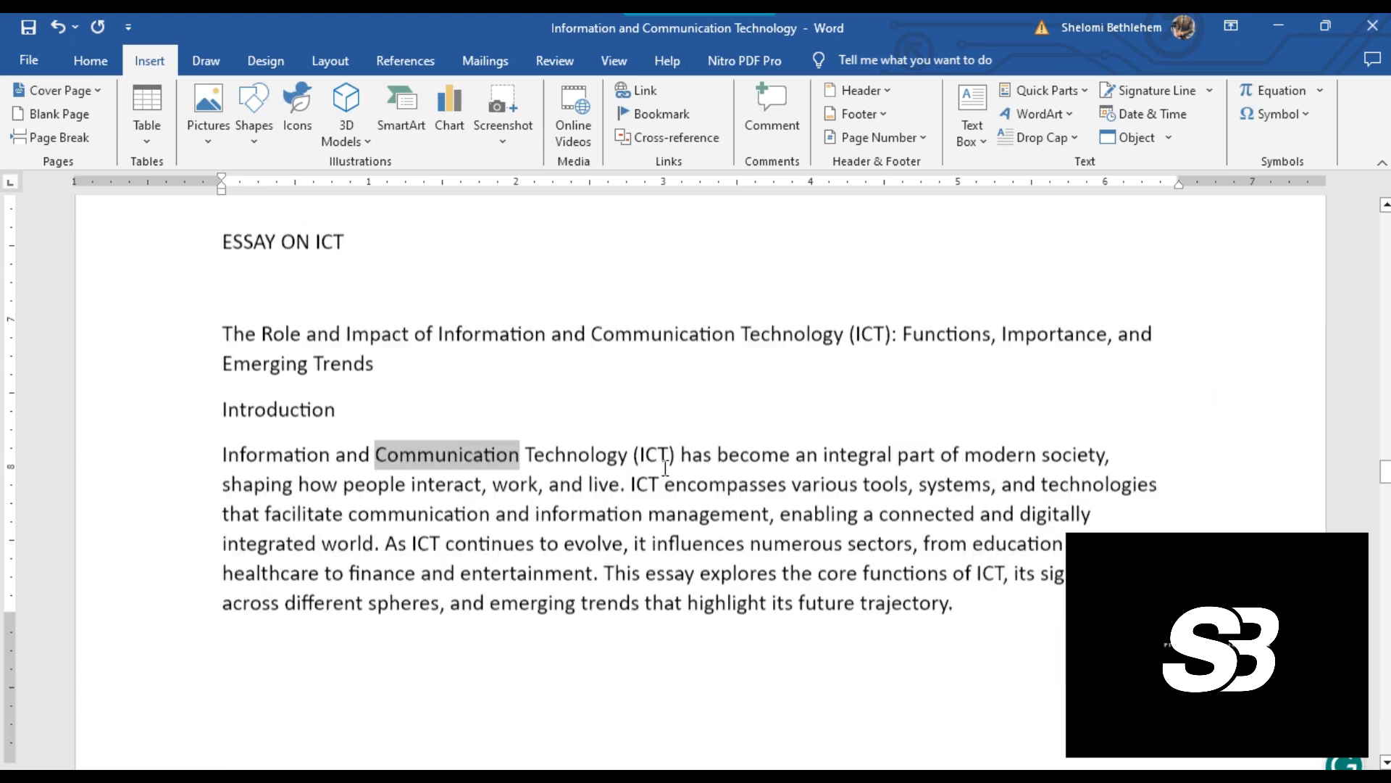
pyautogui.scroll(10, 739, 349)
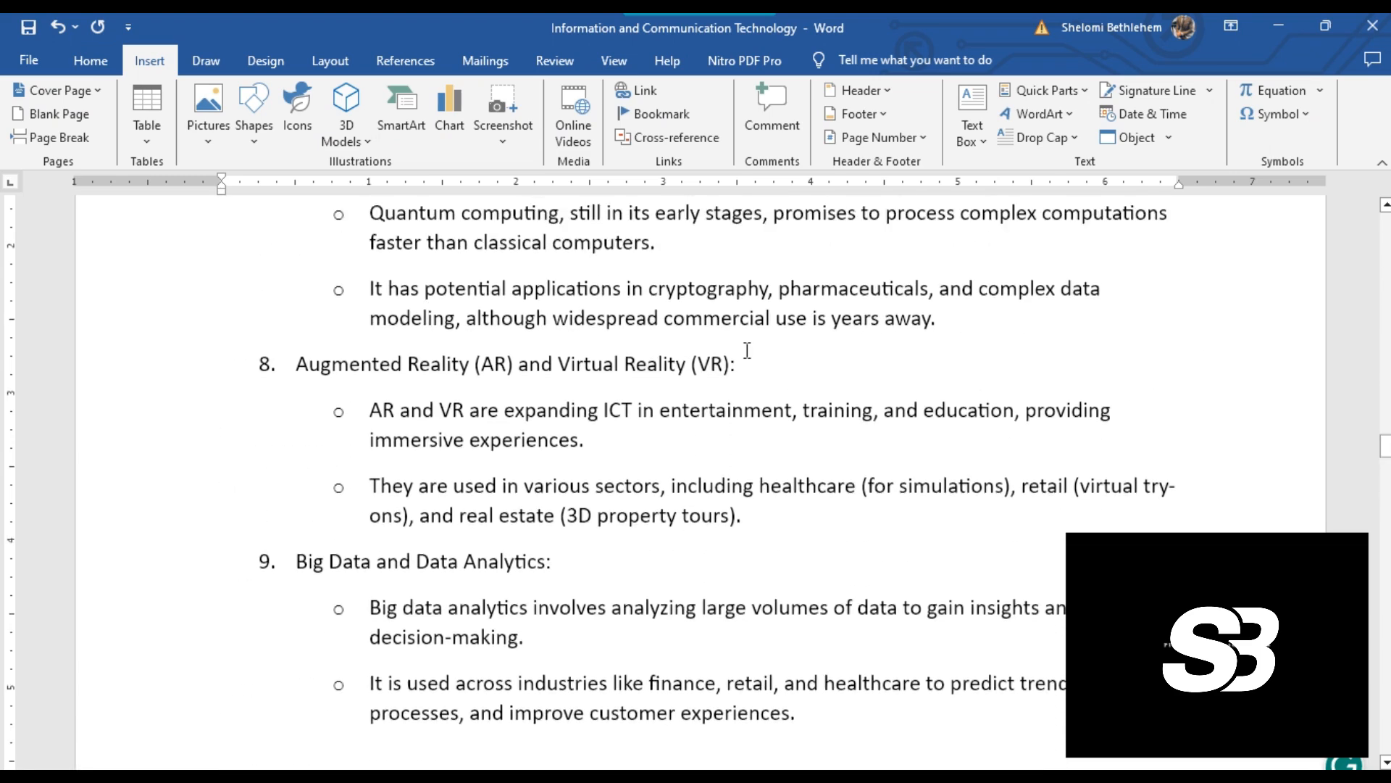
pyautogui.scroll(3, 739, 341)
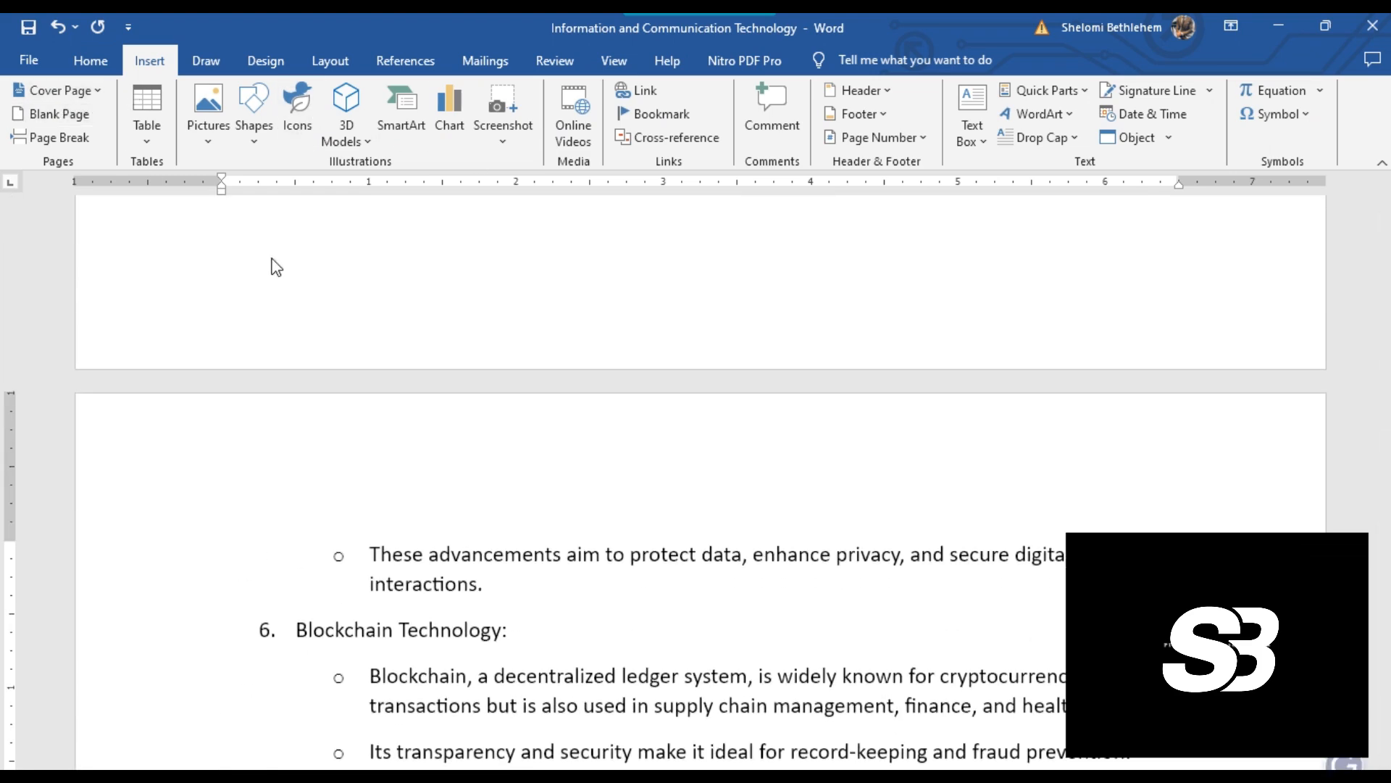
pyautogui.scroll(1, 854, 516)
pyautogui.scroll(5, 854, 516)
pyautogui.click(613, 675)
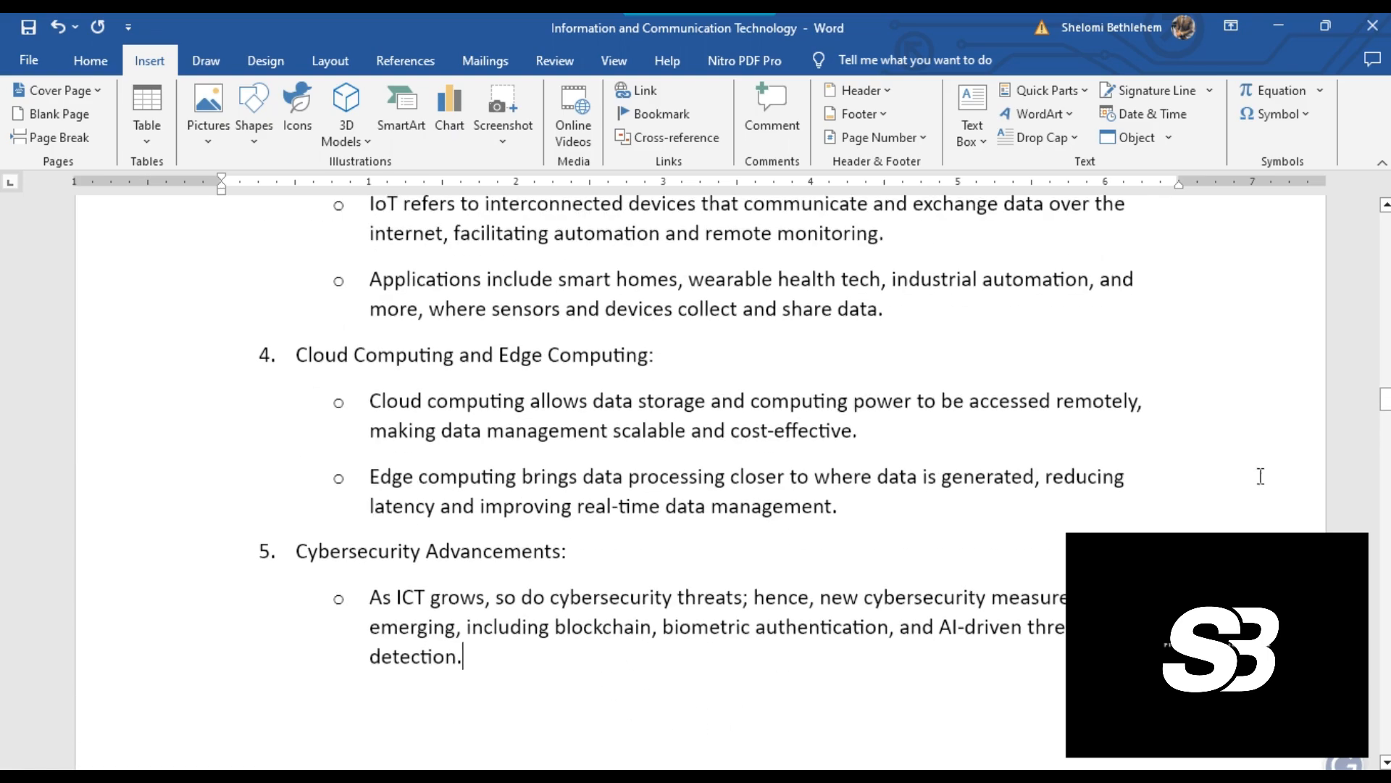
pyautogui.moveTo(1387, 402); pyautogui.dragTo(1387, 728)
pyautogui.click(413, 545)
pyautogui.click(52, 115)
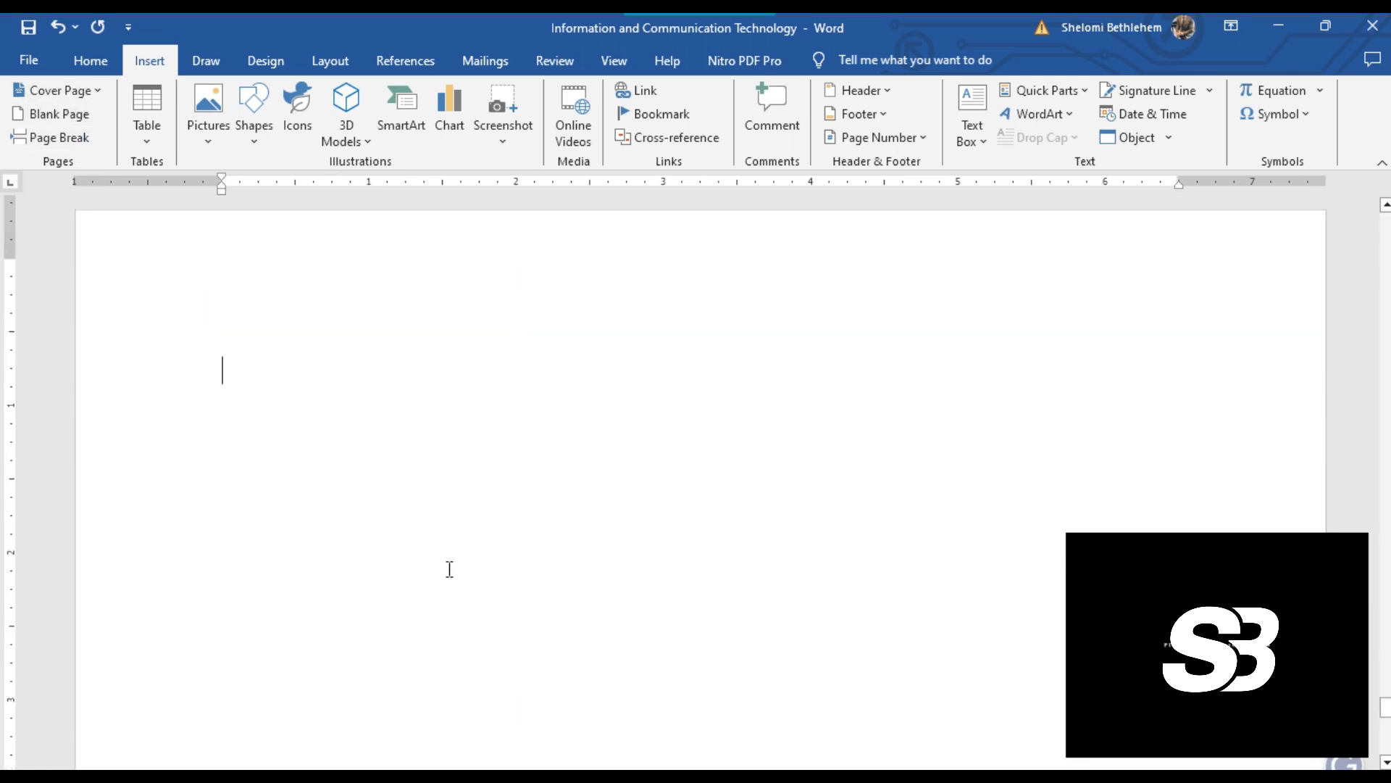
pyautogui.scroll(-5, 668, 464)
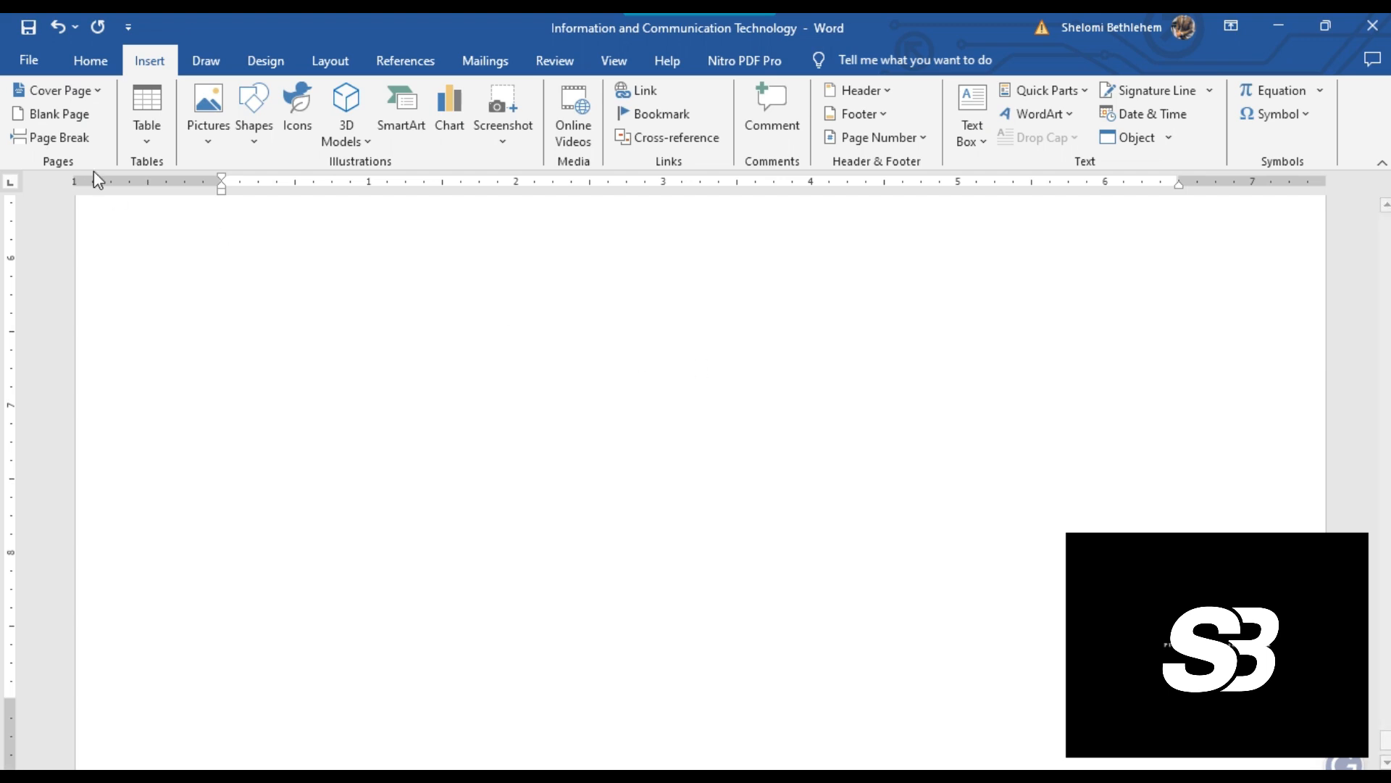
# Add the built-in Banded cover page to the document and look it over
pyautogui.click(98, 91)
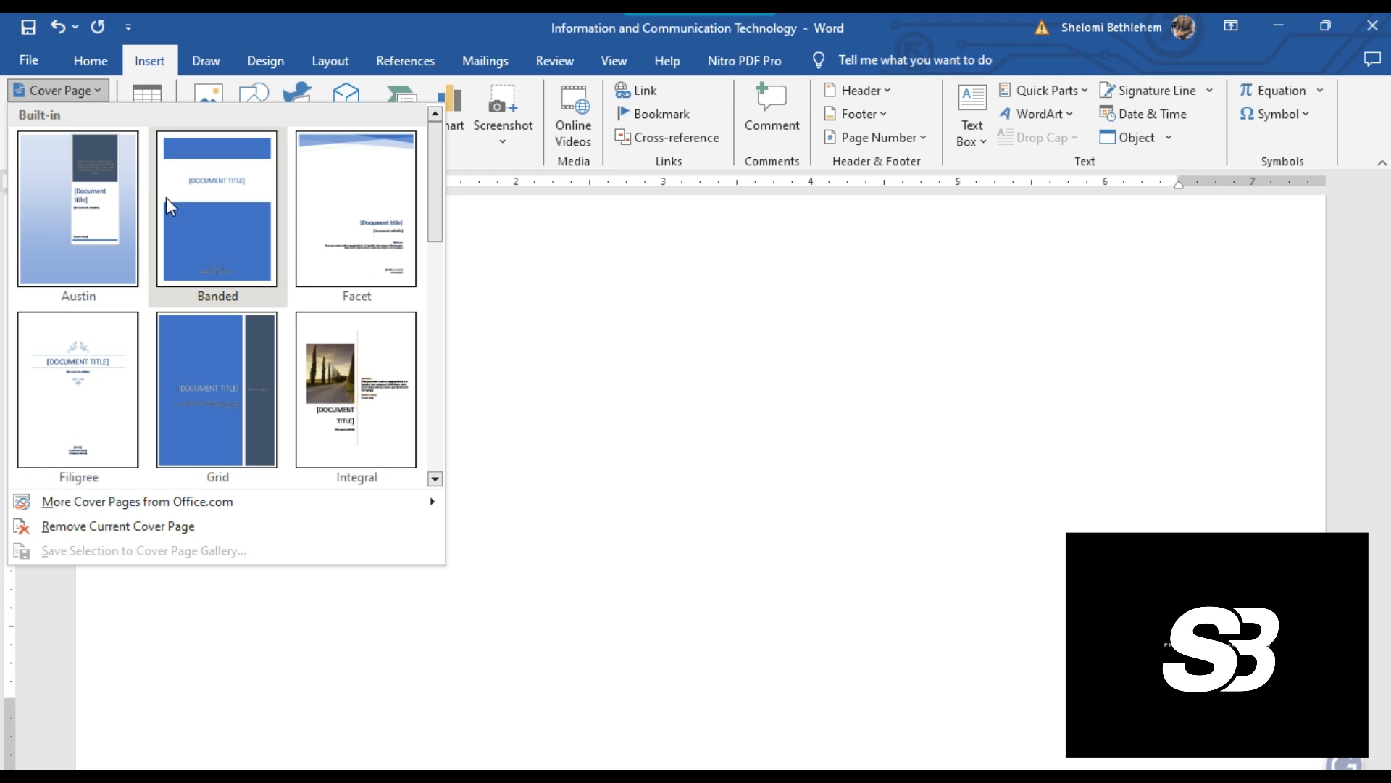
pyautogui.click(166, 197)
pyautogui.scroll(-3, 1072, 379)
pyautogui.scroll(-10, 1073, 377)
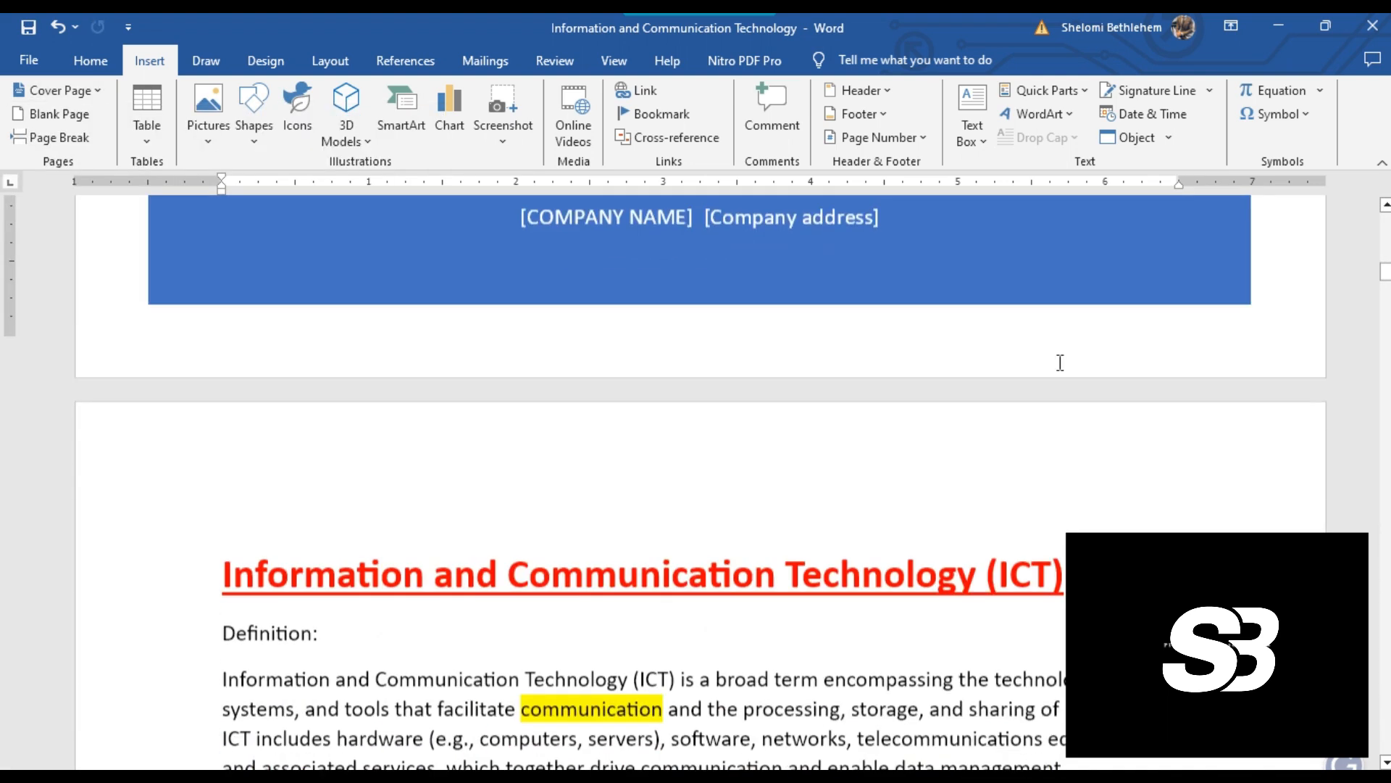
pyautogui.scroll(6, 777, 309)
pyautogui.scroll(10, 777, 309)
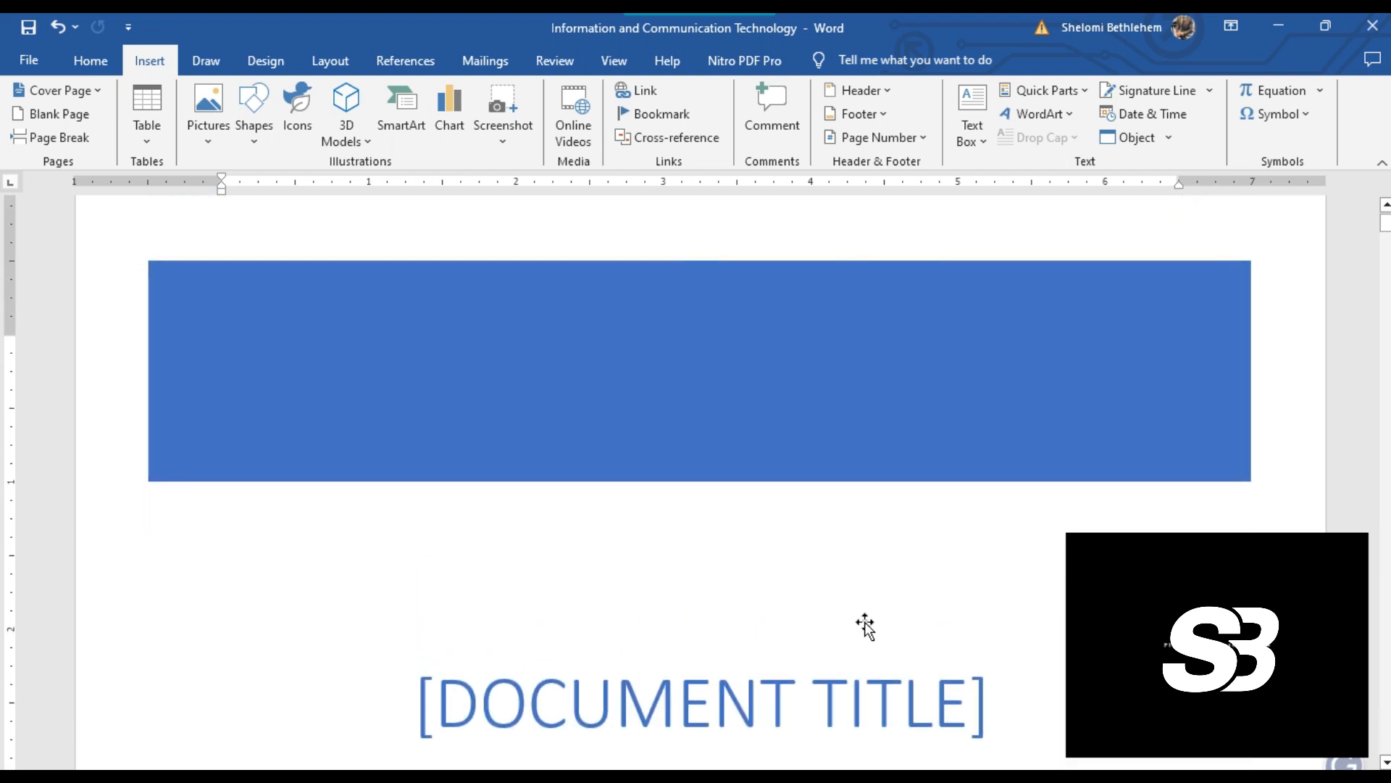
# Replace the document title placeholder on the cover page with "INFORMATION COMMUNICATION"
pyautogui.click(1013, 629)
pyautogui.click(882, 612)
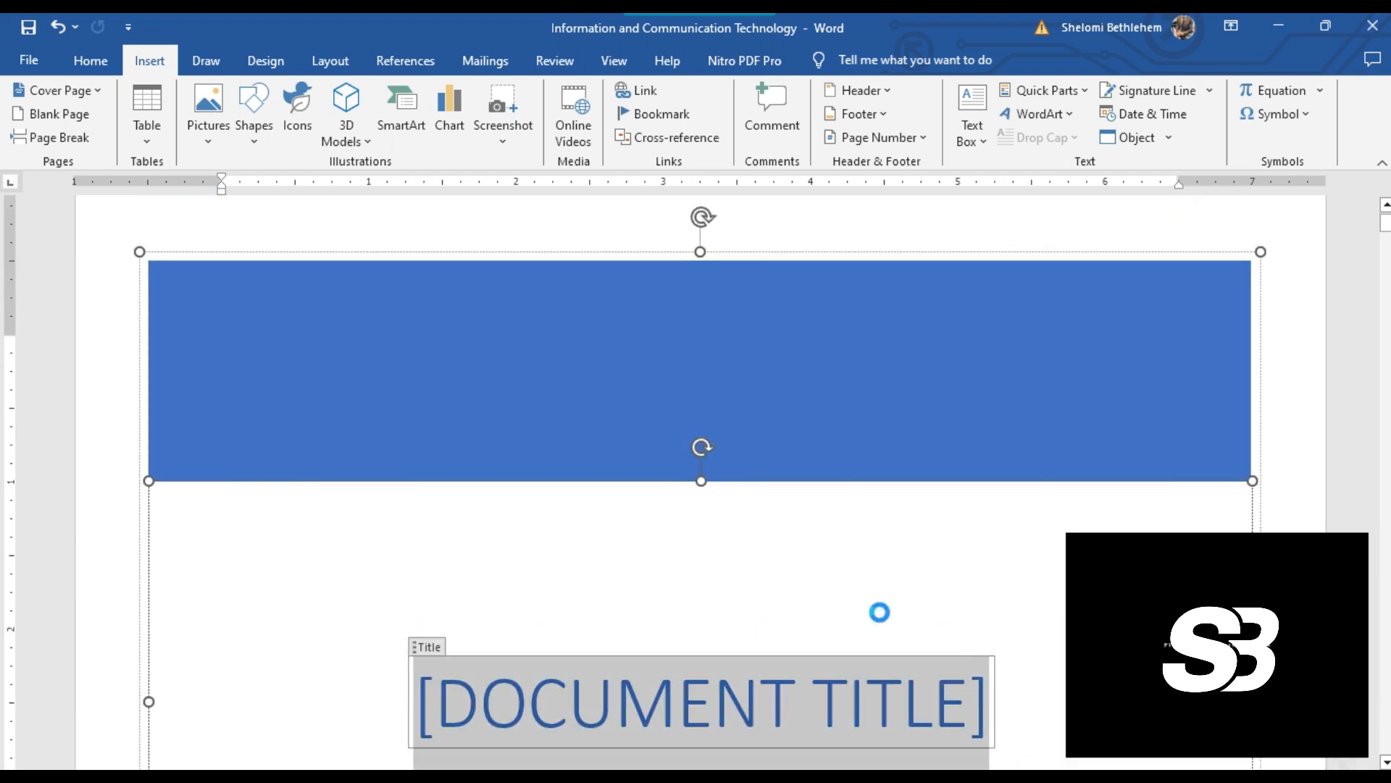
pyautogui.write('INFOR')
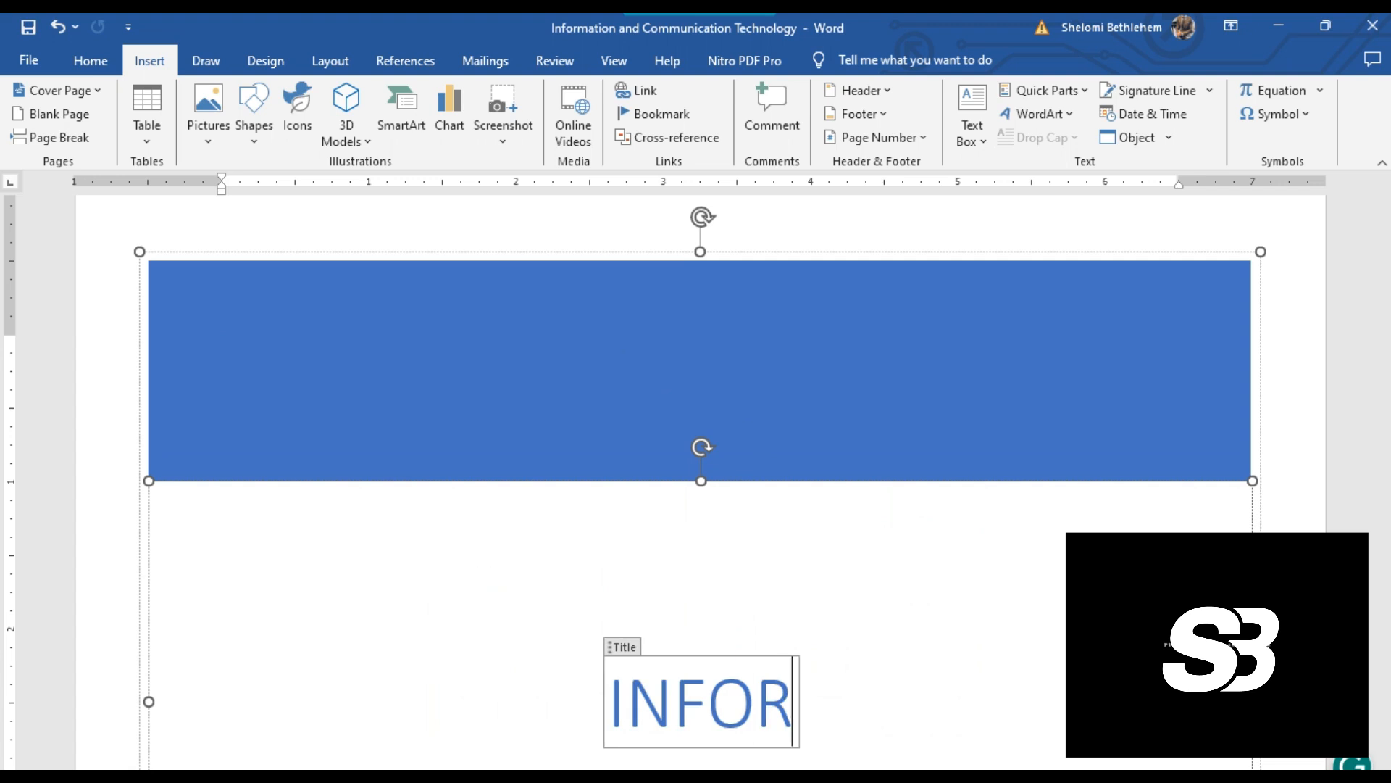
pyautogui.write('MATION CO')
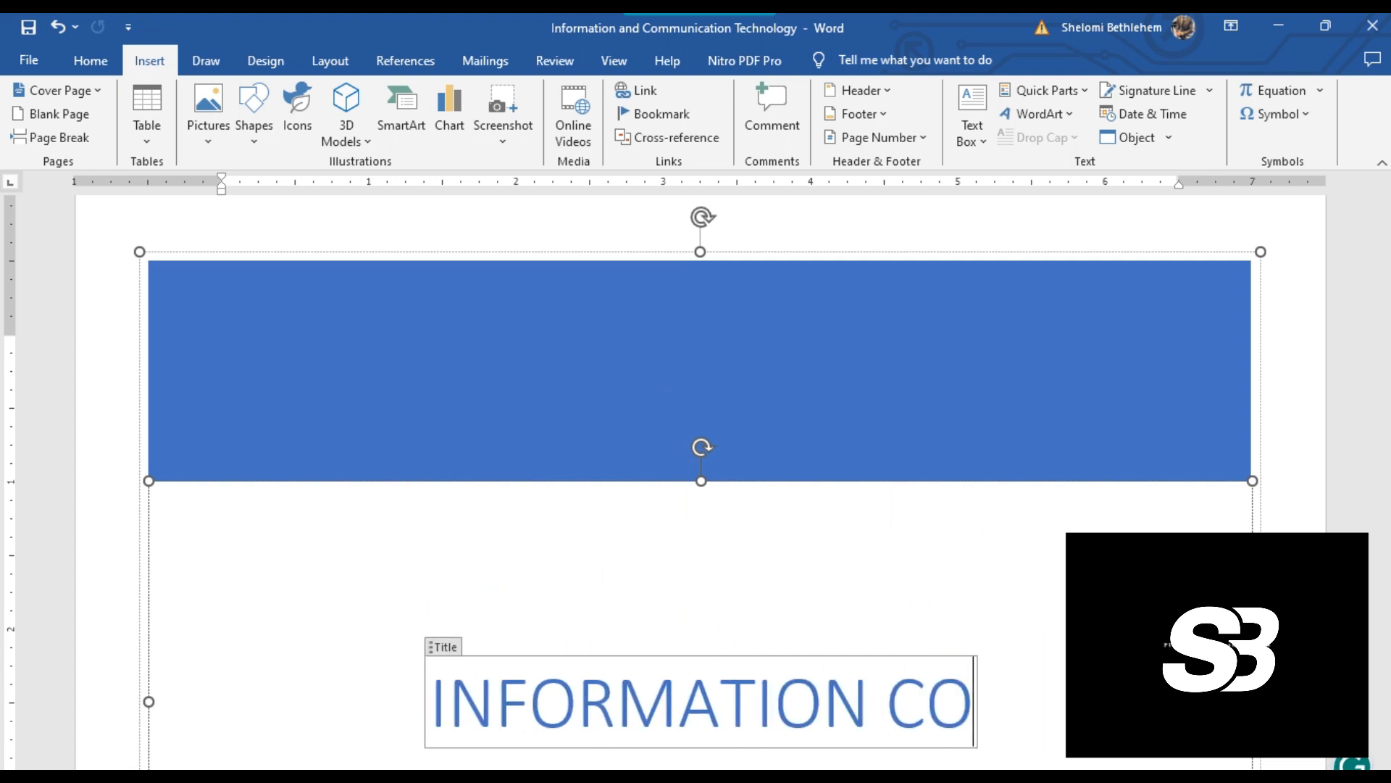
pyautogui.write('MMUNCI')
pyautogui.press('BackSpace')
pyautogui.press('BackSpace')
pyautogui.write('INFORMATIO')
pyautogui.press('BackSpace')
pyautogui.press('BackSpace')
pyautogui.press('BackSpace')
pyautogui.press('BackSpace')
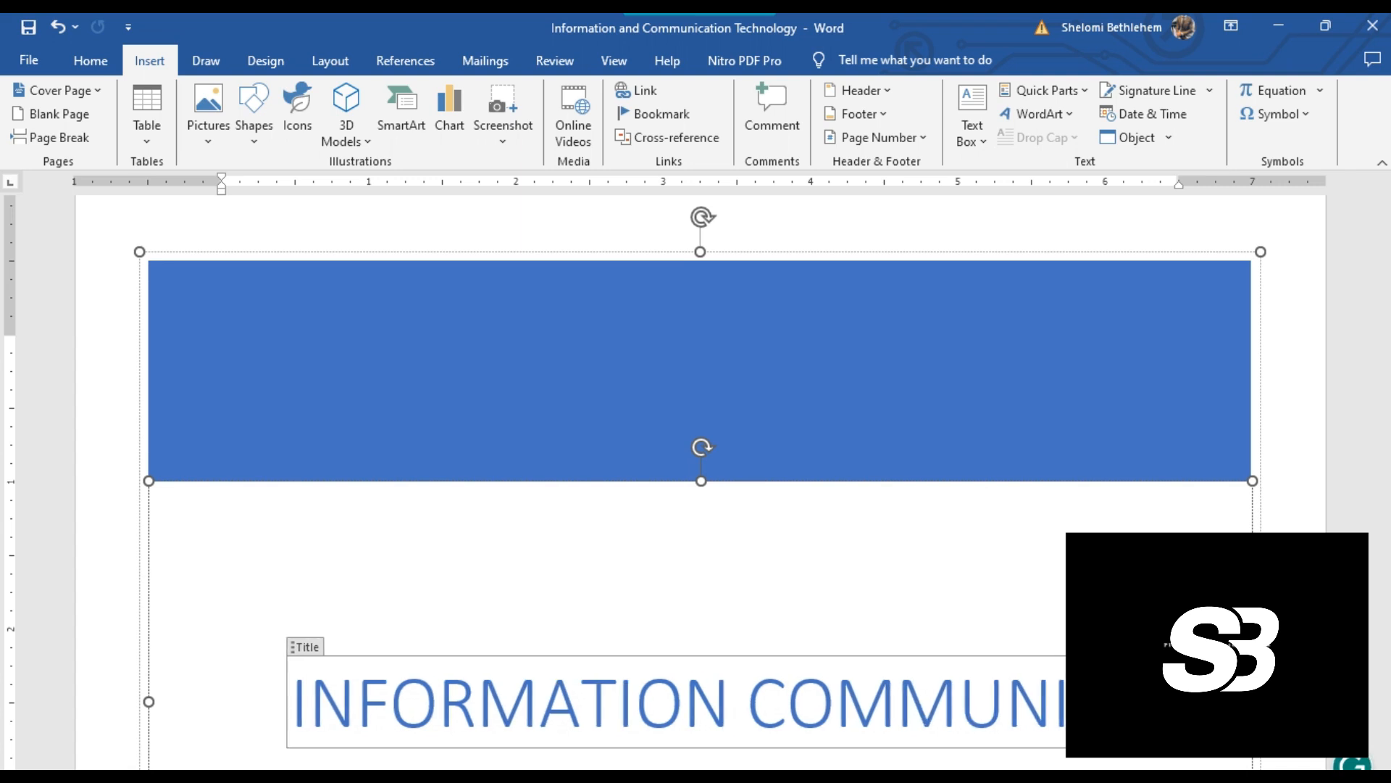
pyautogui.write('CATION')
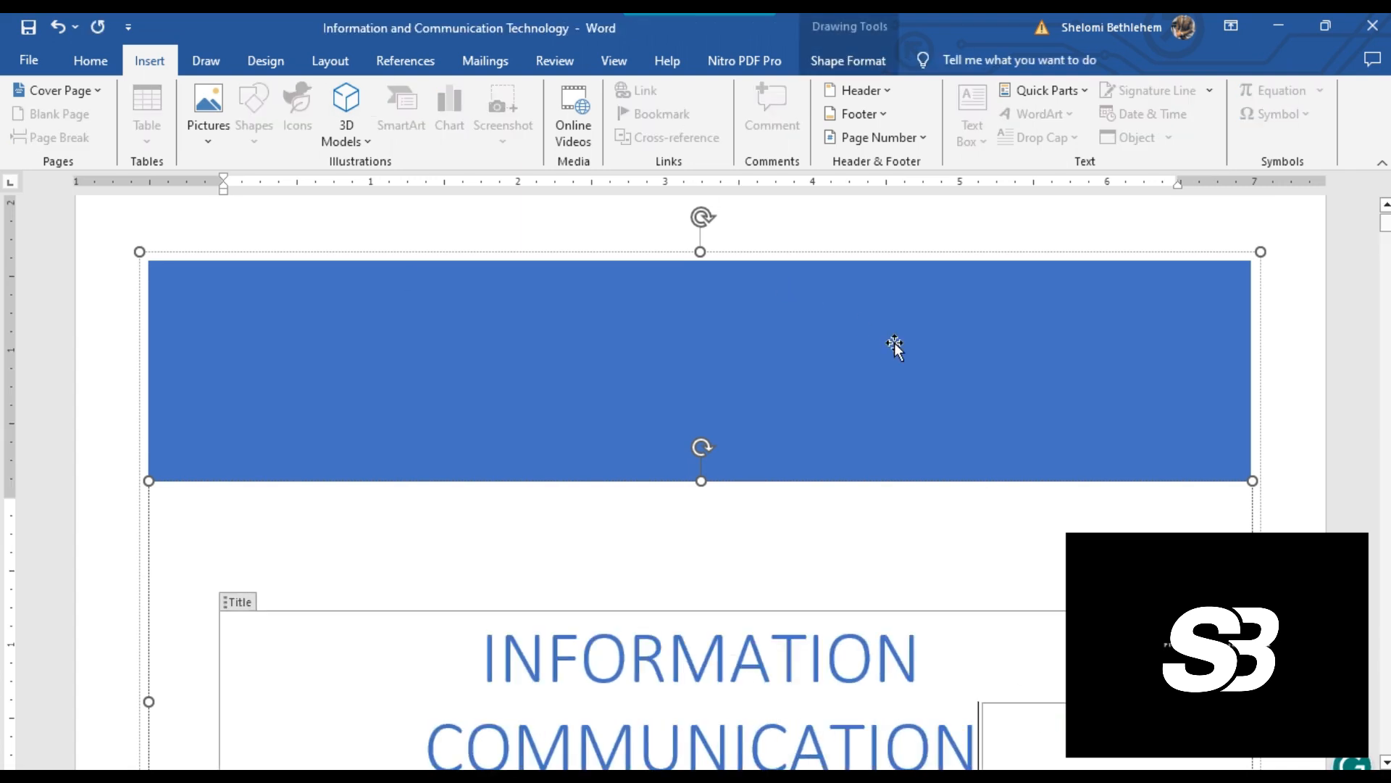
# Look over the cover page's author, company name and company address fields and the text that follows
pyautogui.scroll(-10, 895, 342)
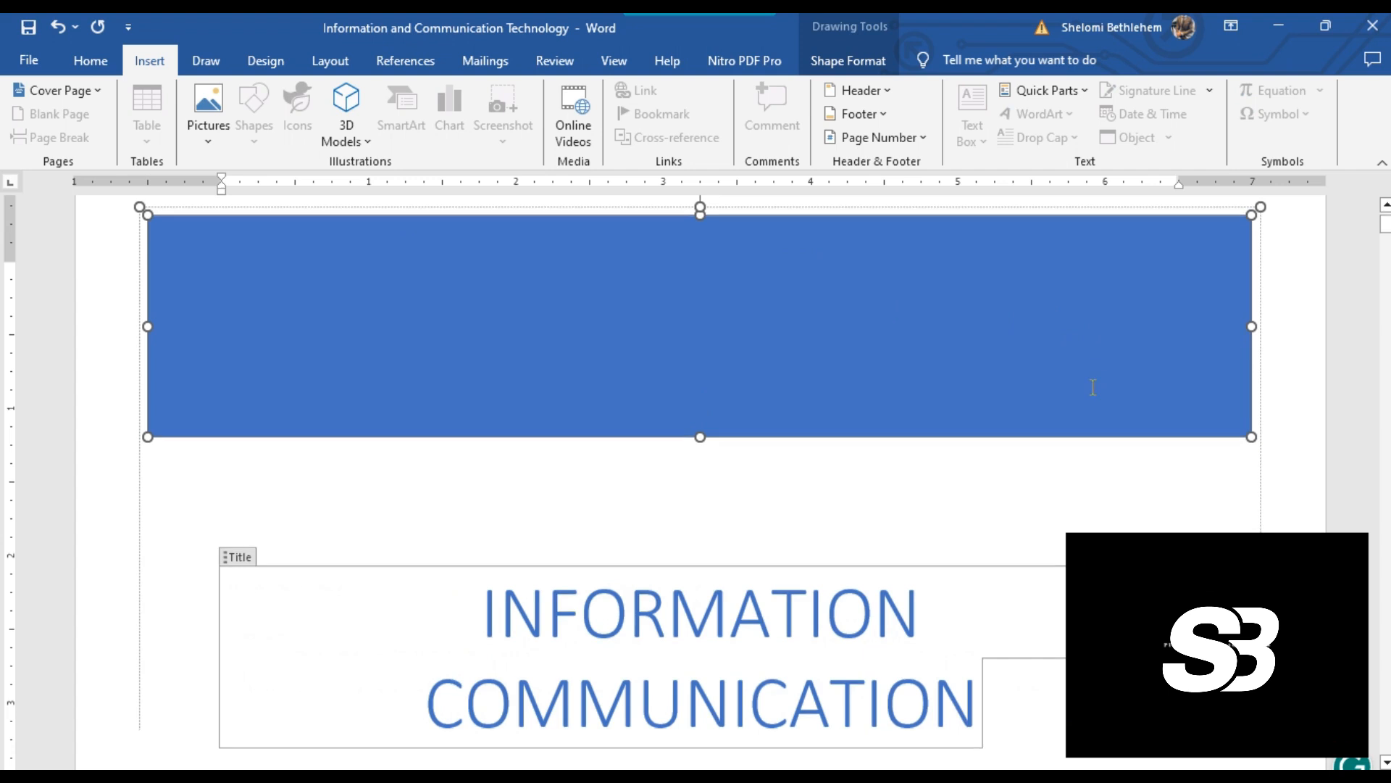
pyautogui.scroll(-6, 1105, 388)
pyautogui.scroll(3, 1103, 388)
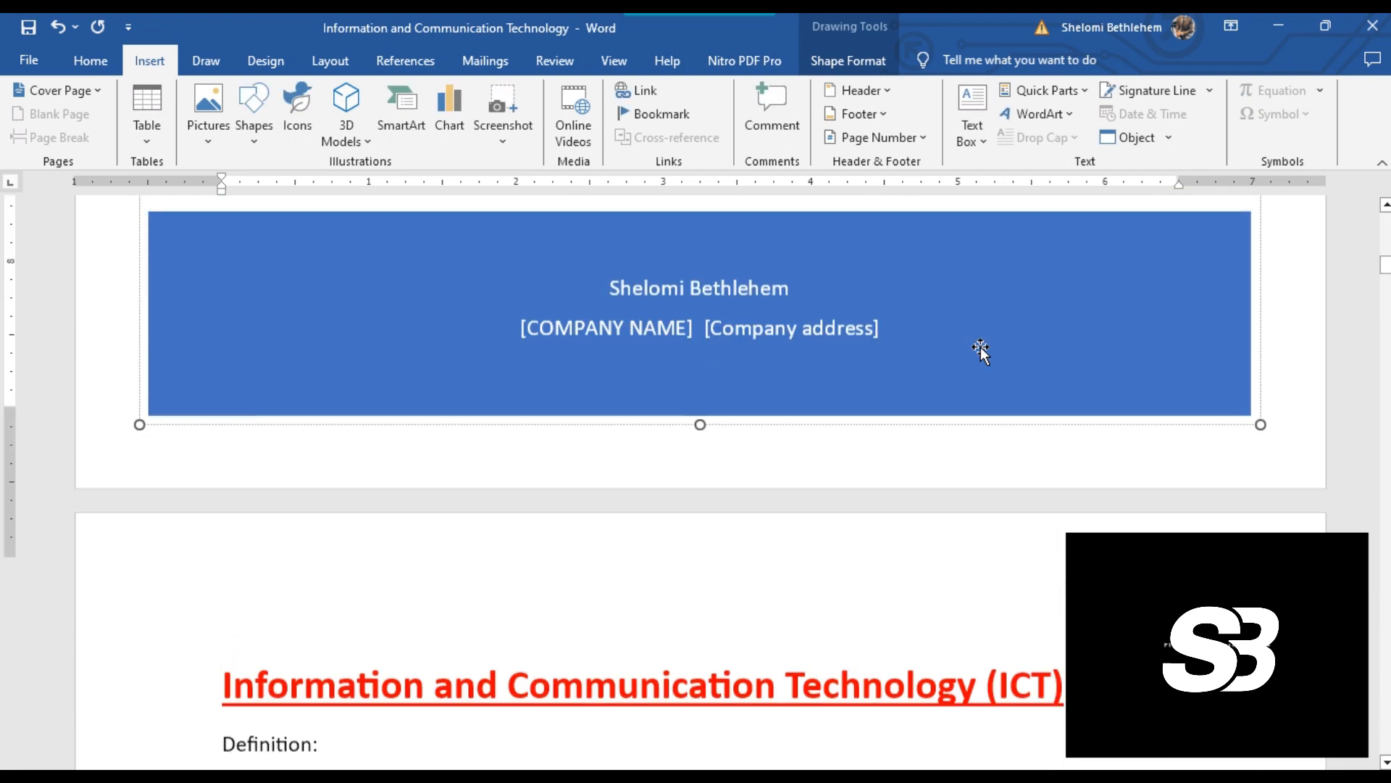
pyautogui.click(794, 400)
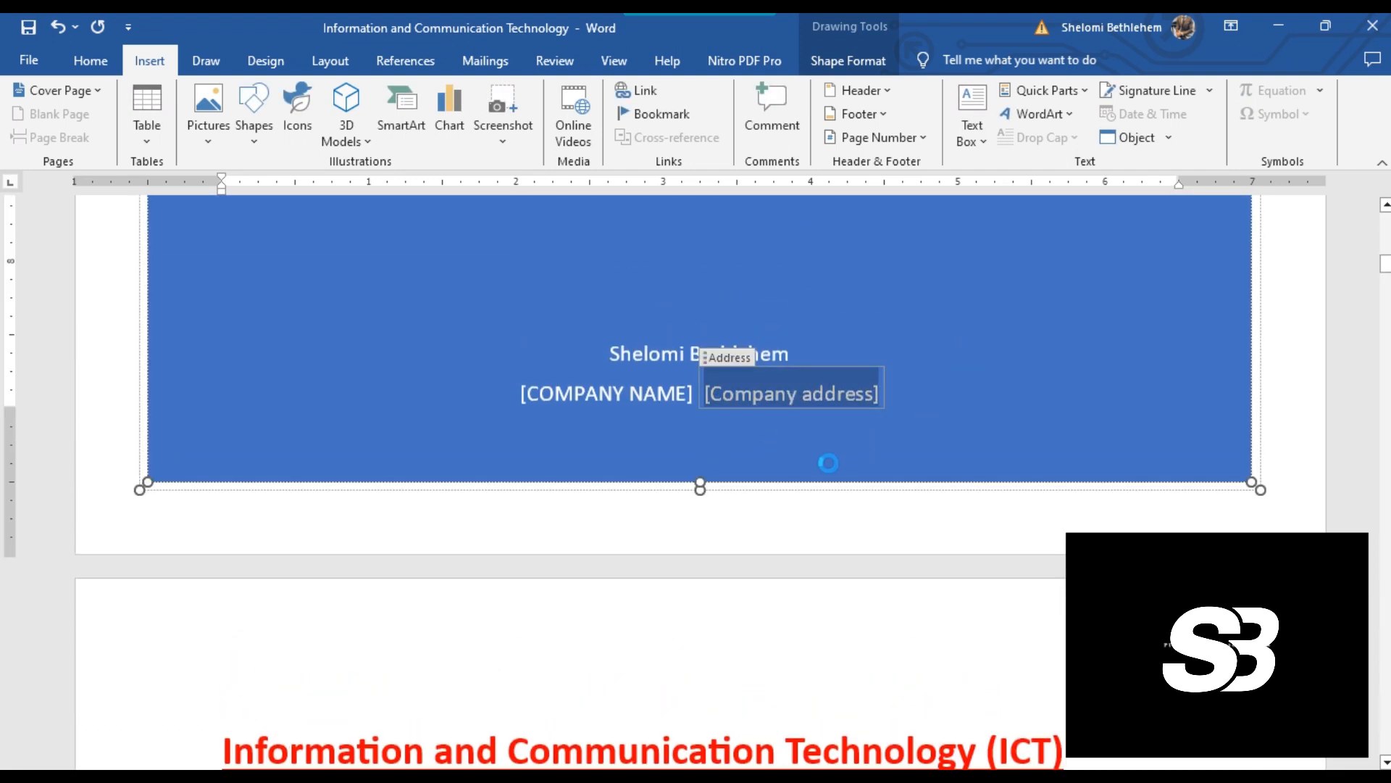
pyautogui.click(838, 587)
pyautogui.scroll(-15, 972, 580)
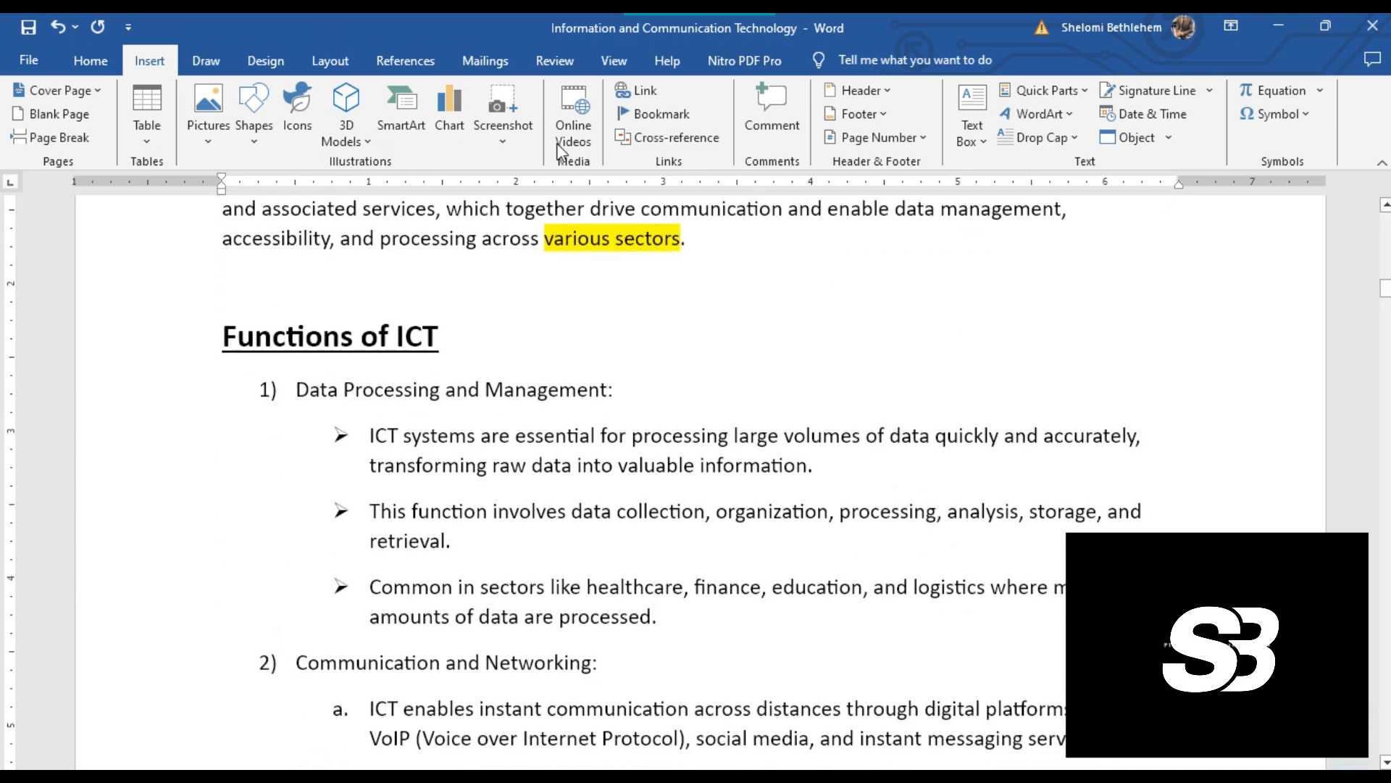
# Insert a page break after item b of "Communication and Networking", directly behind "access to information."
pyautogui.click(68, 141)
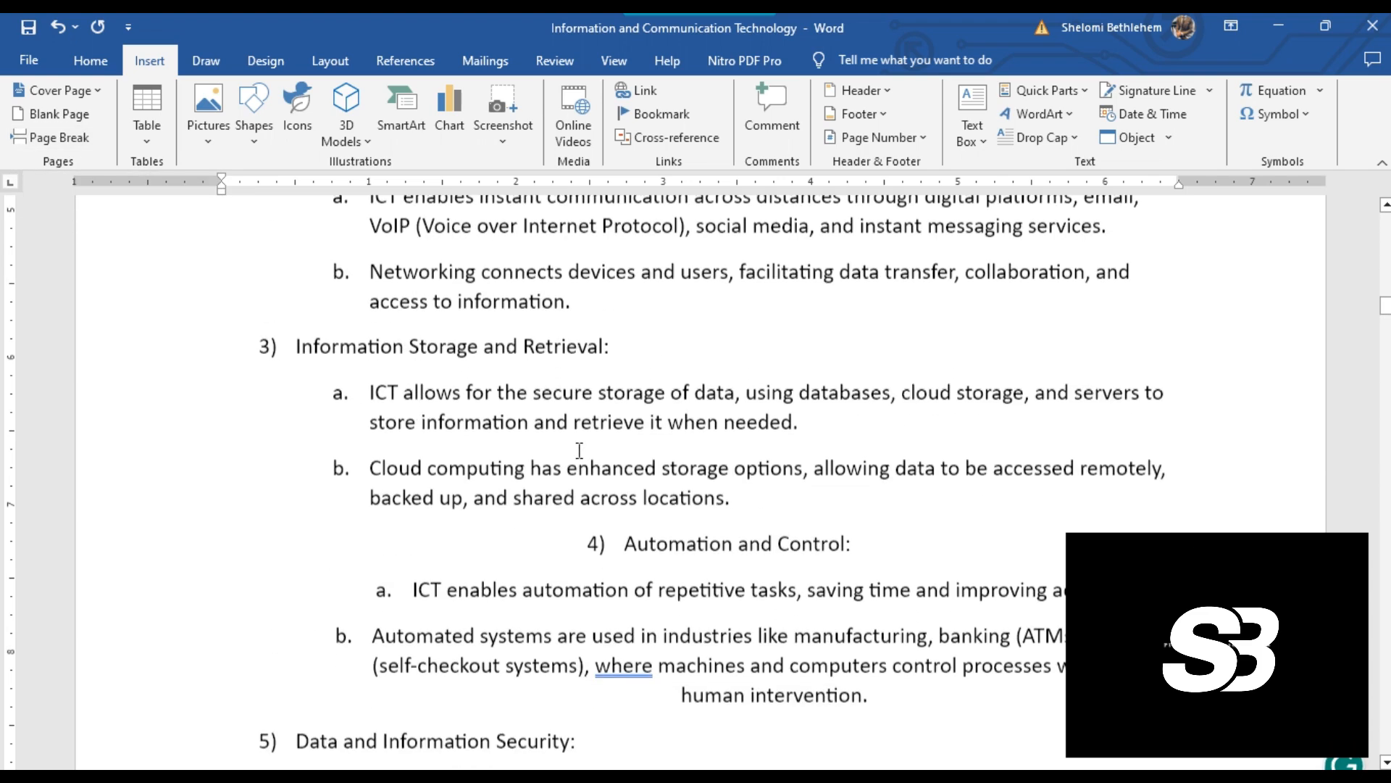
pyautogui.scroll(-4, 580, 450)
pyautogui.scroll(9, 615, 386)
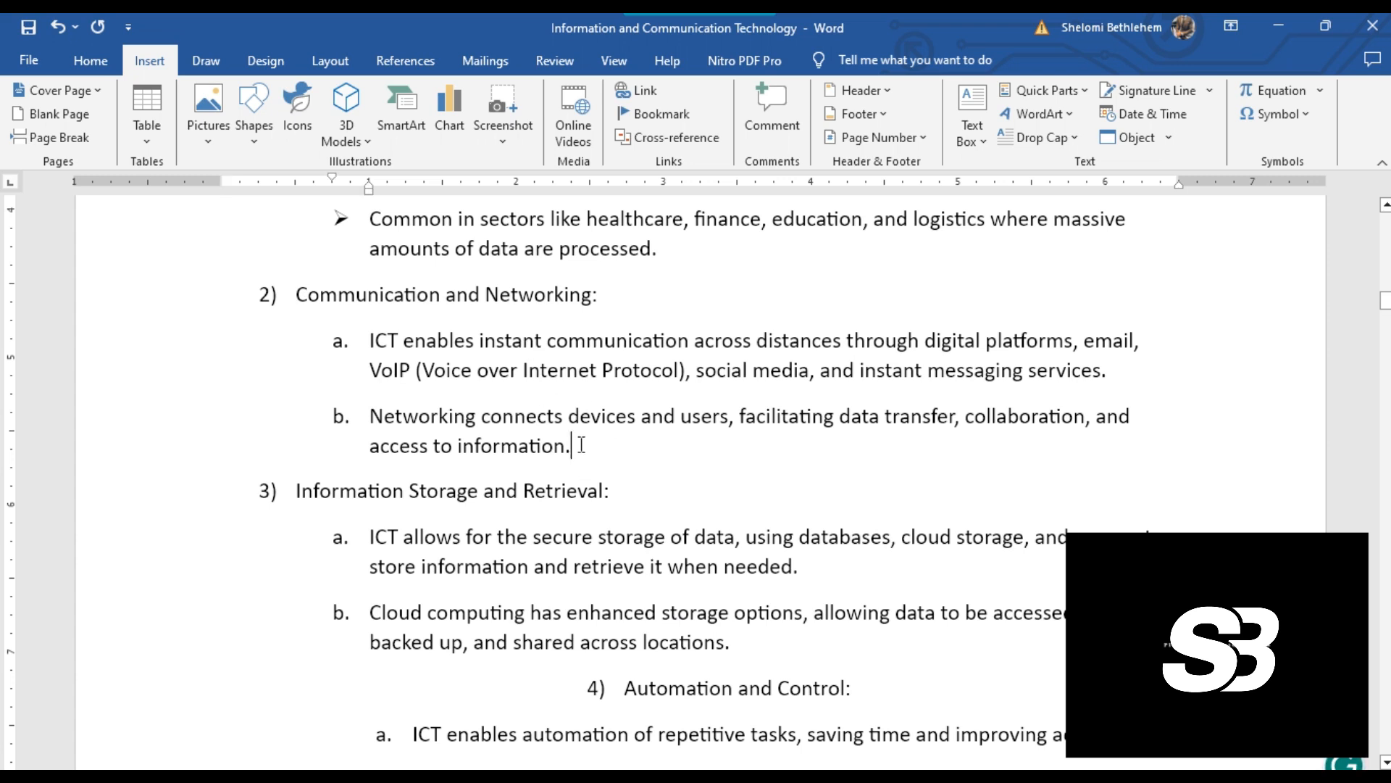
pyautogui.click(61, 138)
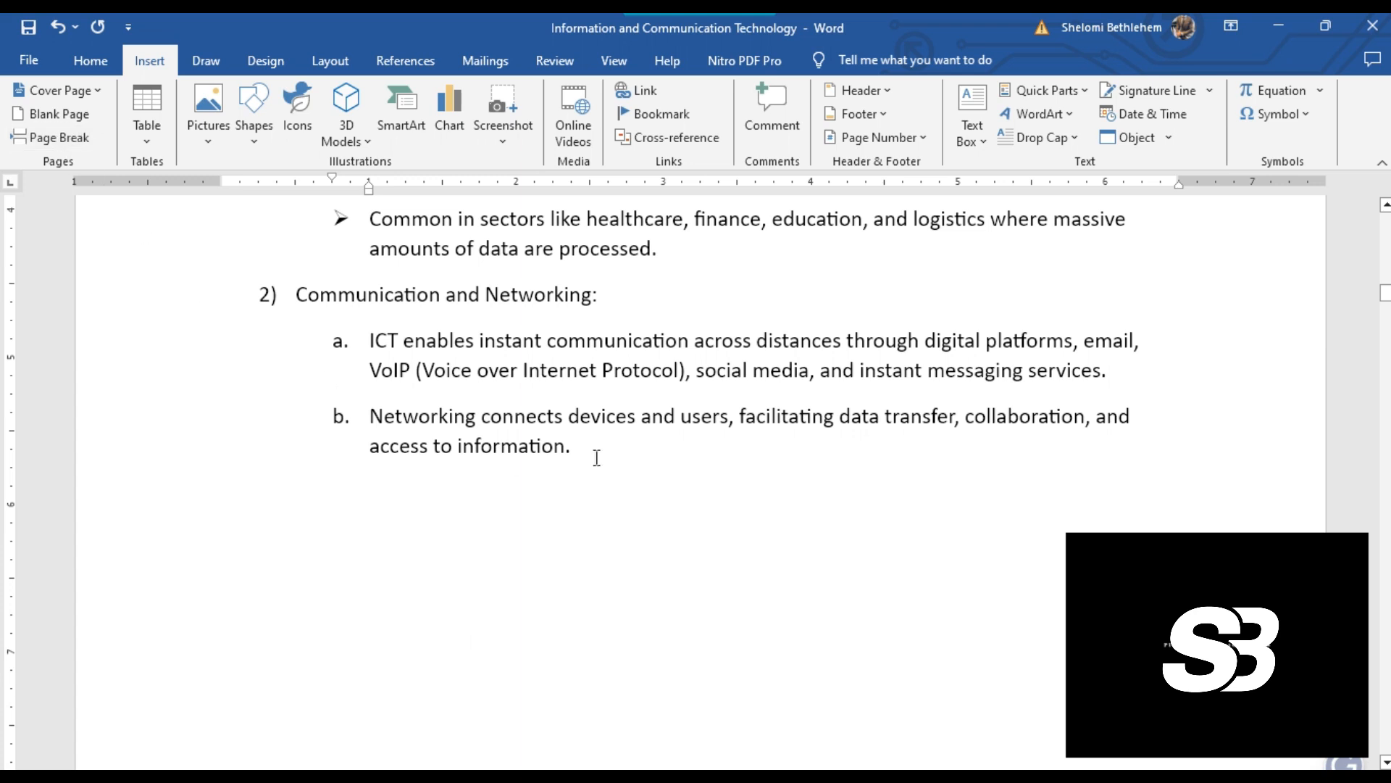
pyautogui.scroll(-4, 800, 395)
pyautogui.scroll(3, 334, 357)
pyautogui.scroll(1, 334, 357)
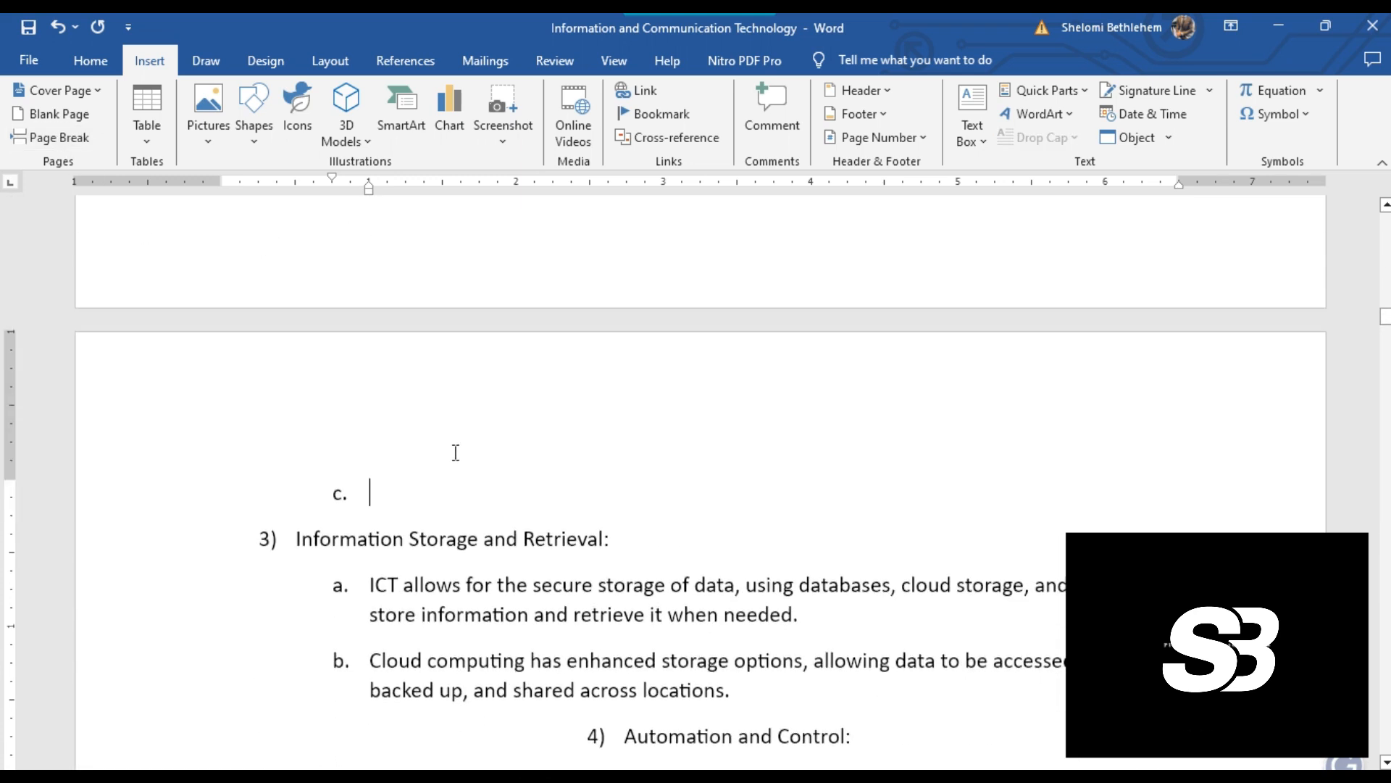
# Remove the empty list item "c." above "Information Storage and Retrieval", try extra blank lines there, and look over the page break
pyautogui.press('BackSpace')
pyautogui.press('BackSpace')
pyautogui.press('Return')
pyautogui.press('Return')
pyautogui.press('Return')
pyautogui.press('Return')
pyautogui.press('Return')
pyautogui.press('BackSpace')
pyautogui.press('BackSpace')
pyautogui.press('BackSpace')
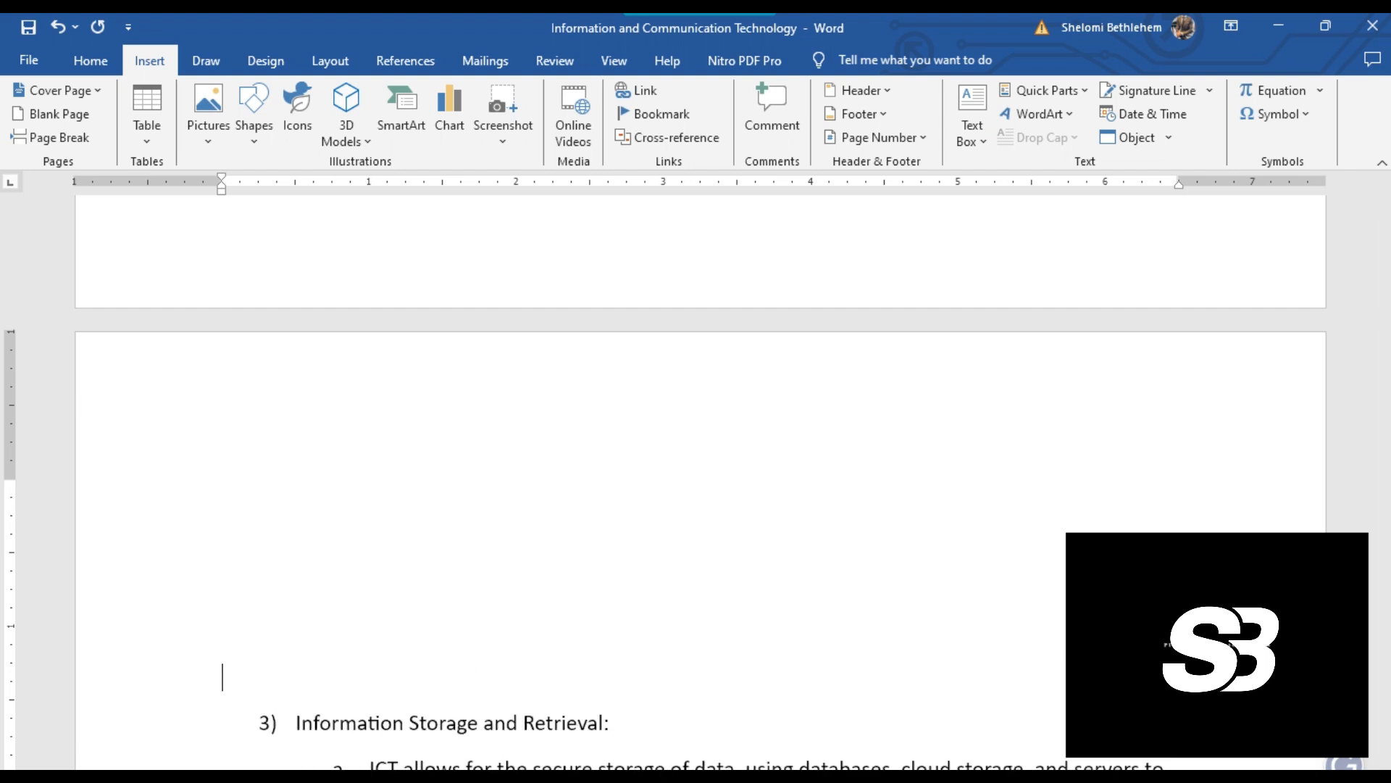
pyautogui.press('BackSpace')
pyautogui.press('BackSpace')
pyautogui.press('BackSpace')
pyautogui.scroll(5, 700, 479)
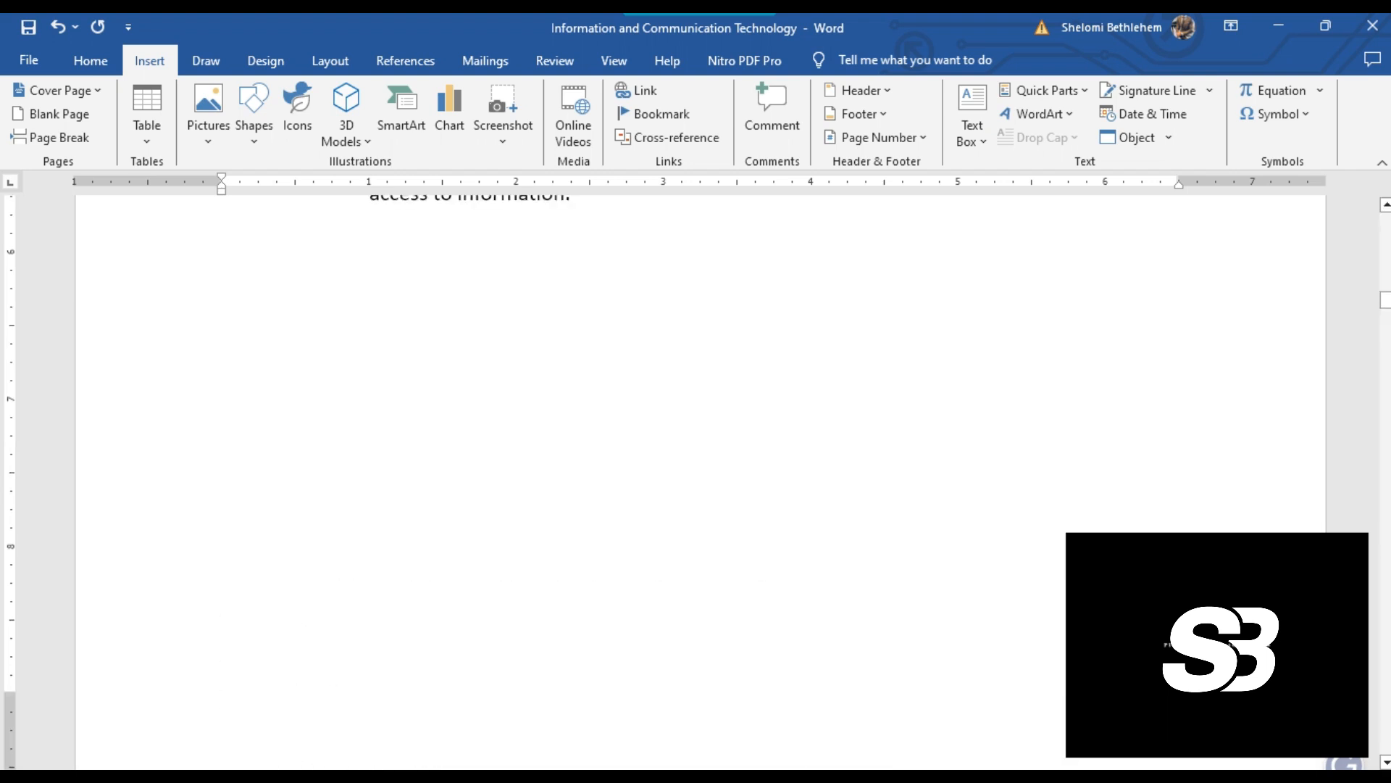
pyautogui.scroll(4, 488, 471)
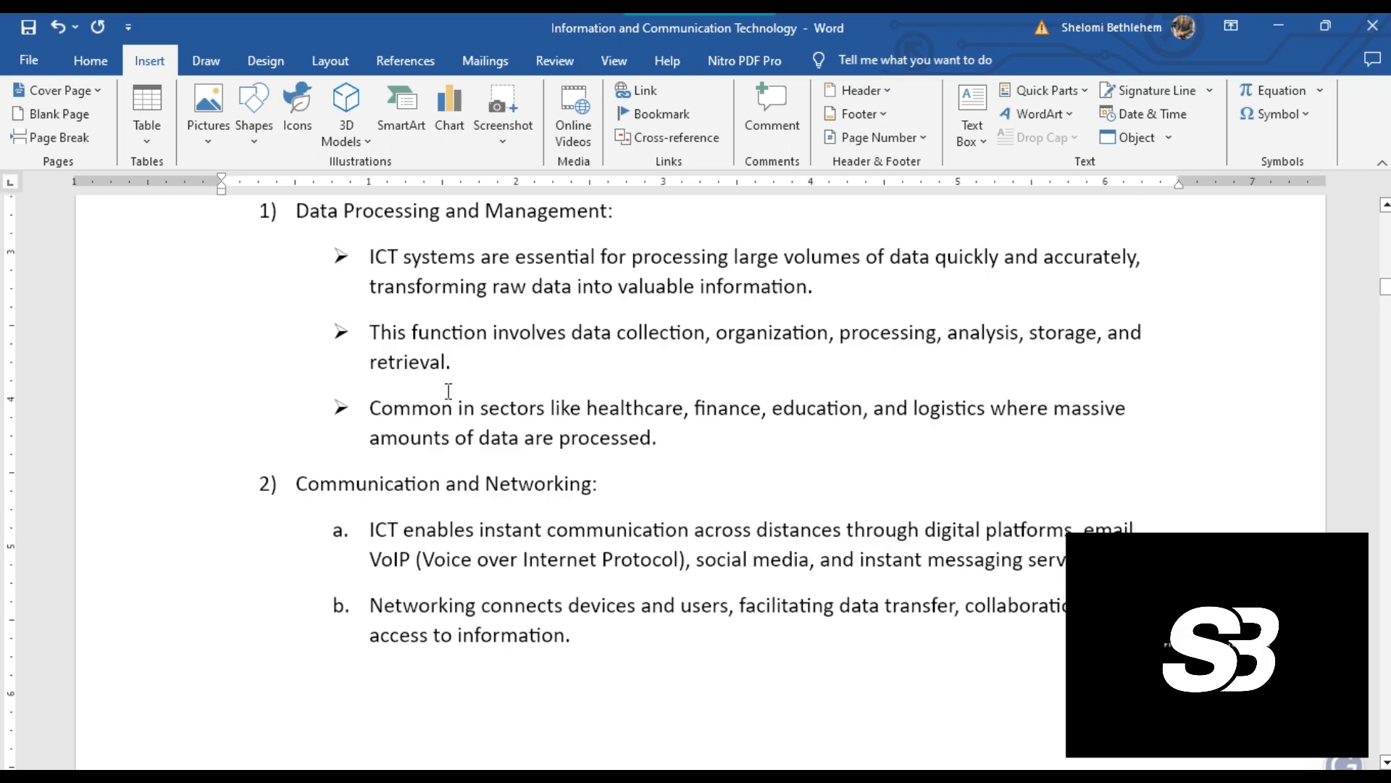
pyautogui.scroll(-5, 506, 381)
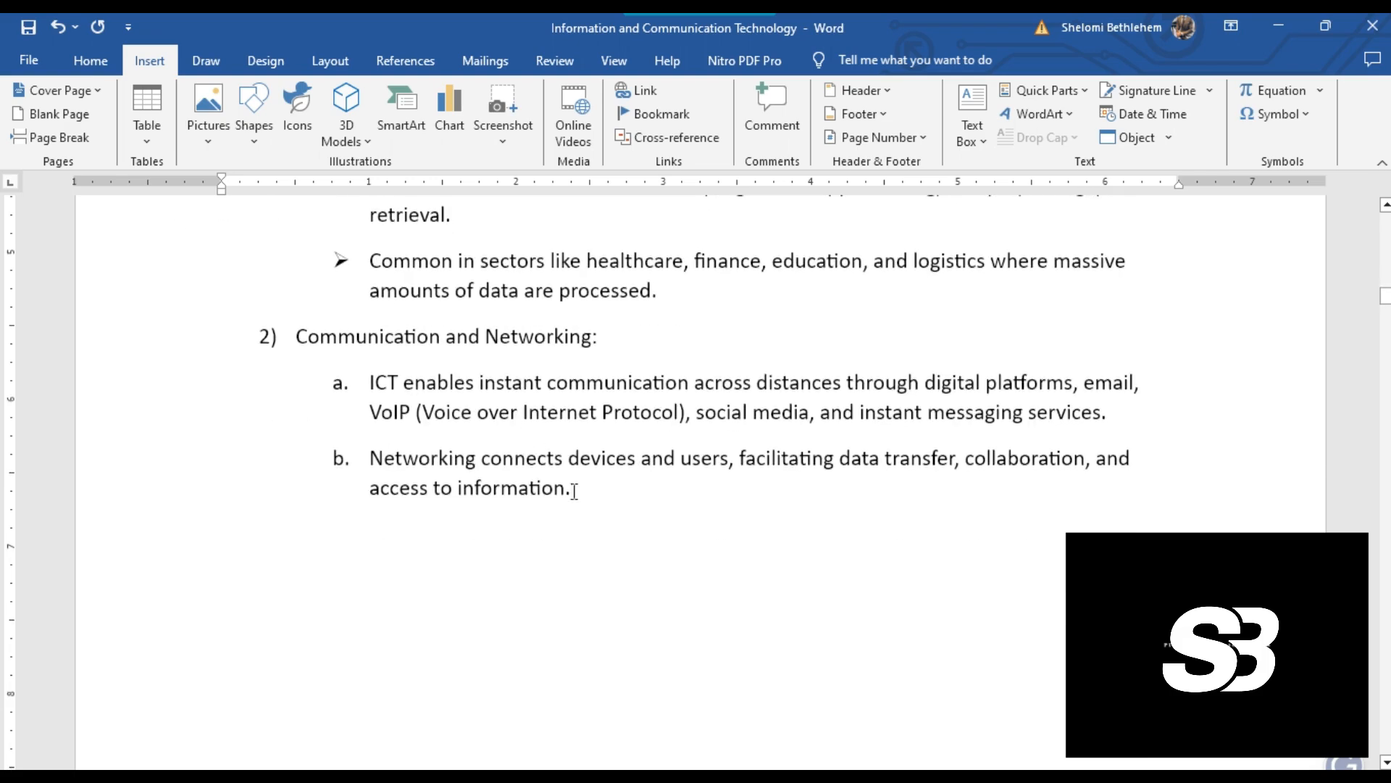
# Insert a table with five columns and five rows on the blank page at the end of the document
pyautogui.scroll(-10, 820, 521)
pyautogui.moveTo(1386, 347); pyautogui.dragTo(1386, 661)
pyautogui.click(270, 480)
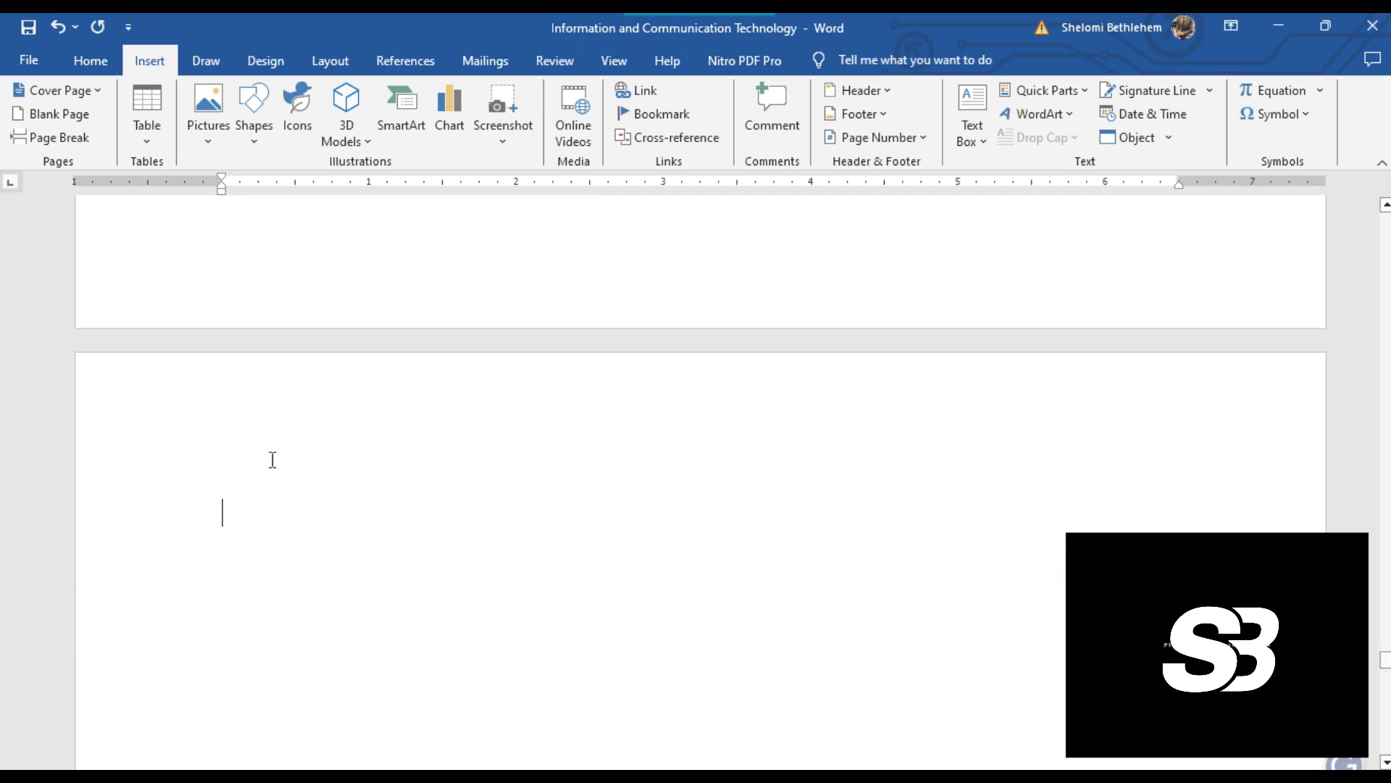
pyautogui.click(138, 142)
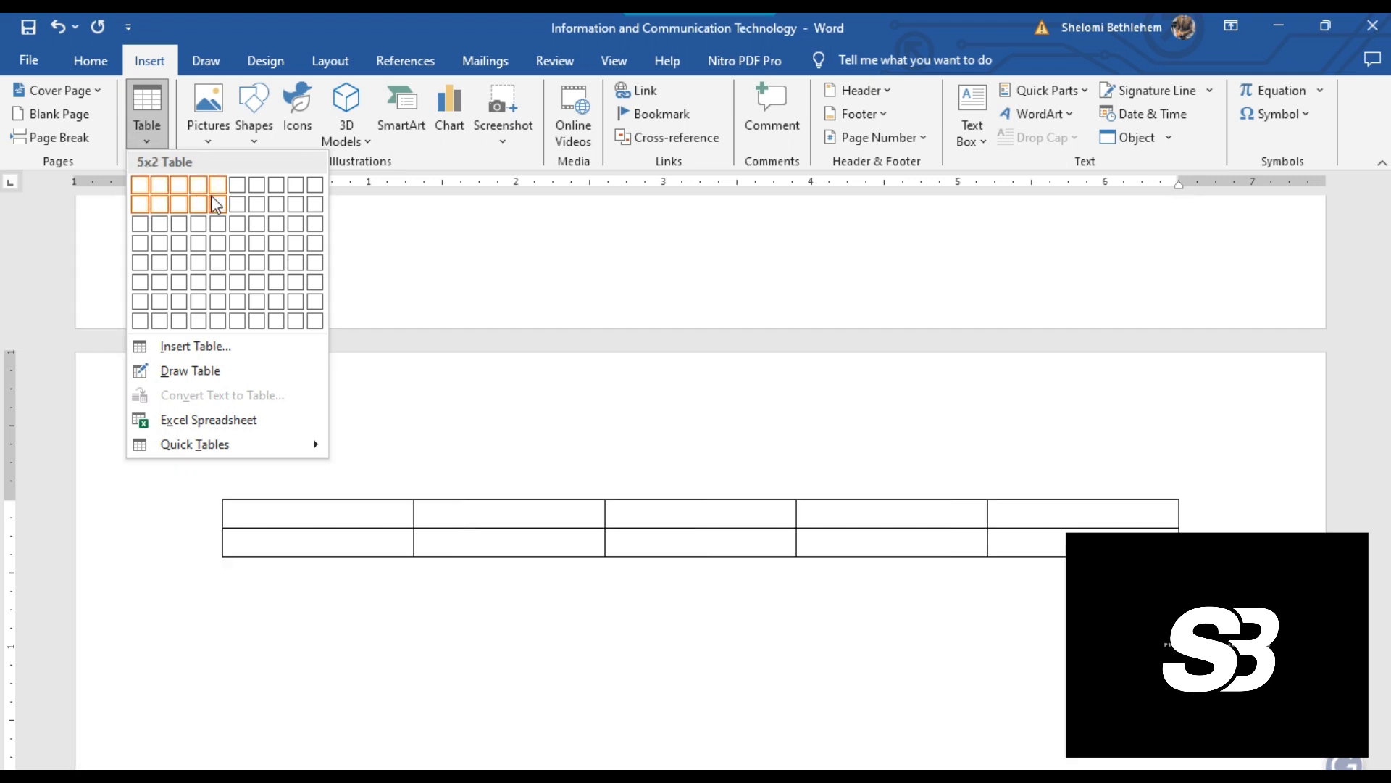
pyautogui.click(214, 266)
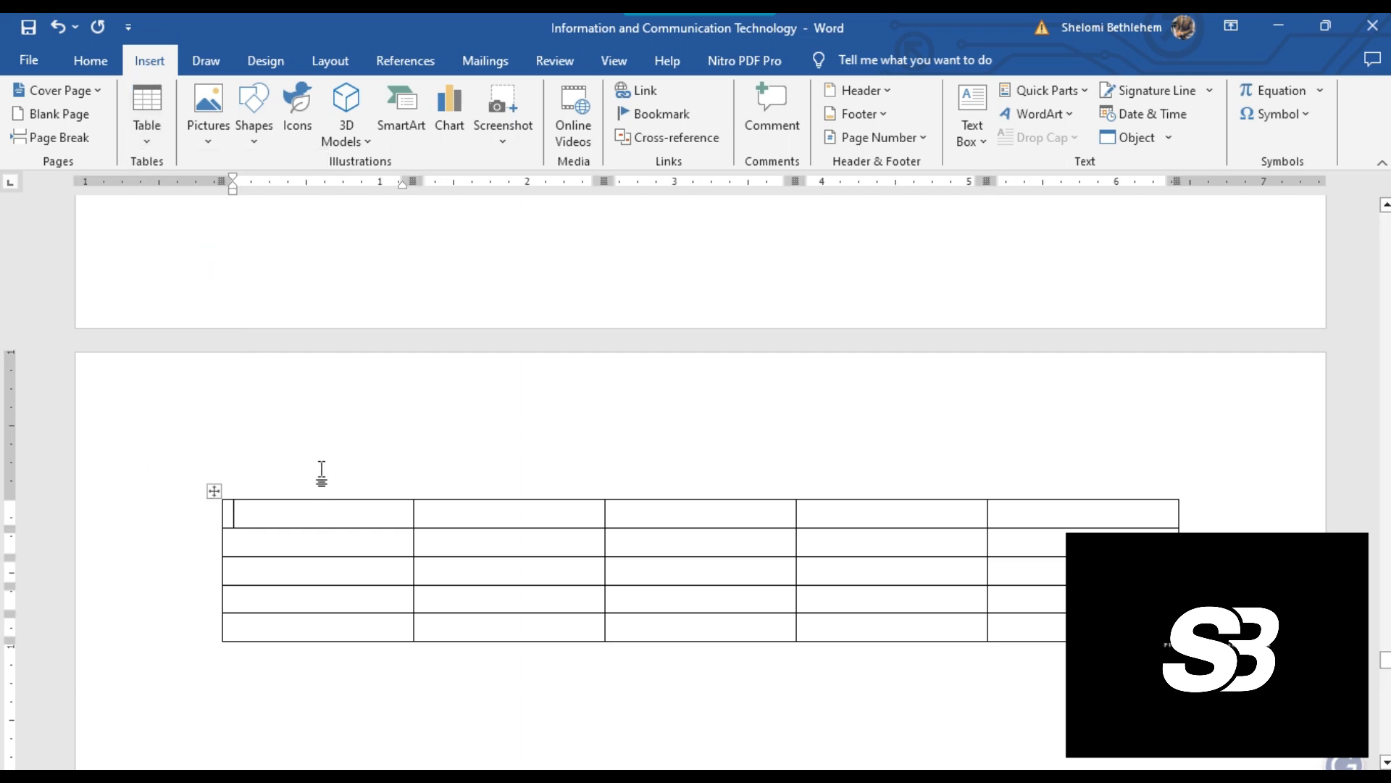
# Enter the headers NAME, PHONE NUMBER and ADDRESS in the first three cells of the table's top row
pyautogui.write('NAME')
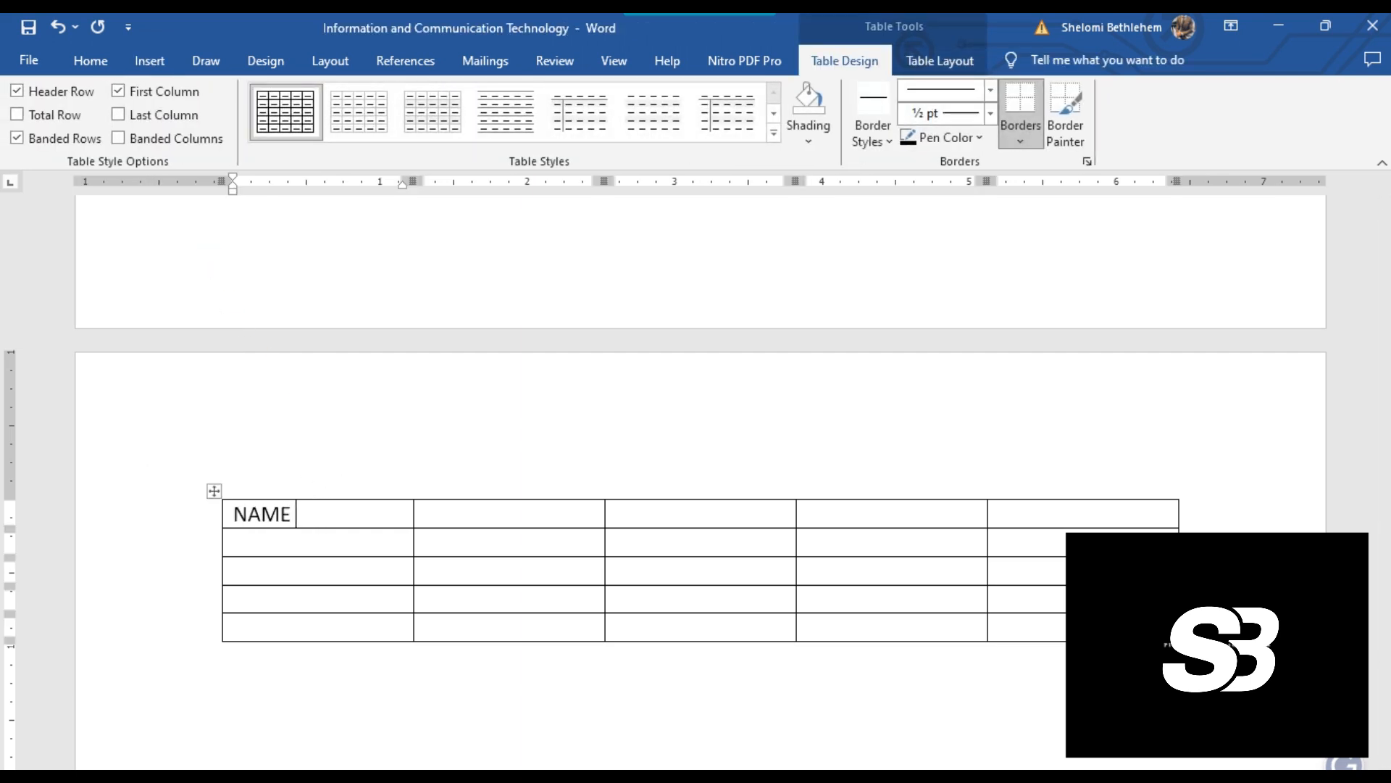
pyautogui.click(462, 512)
pyautogui.write('A')
pyautogui.press('BackSpace')
pyautogui.write('PHO')
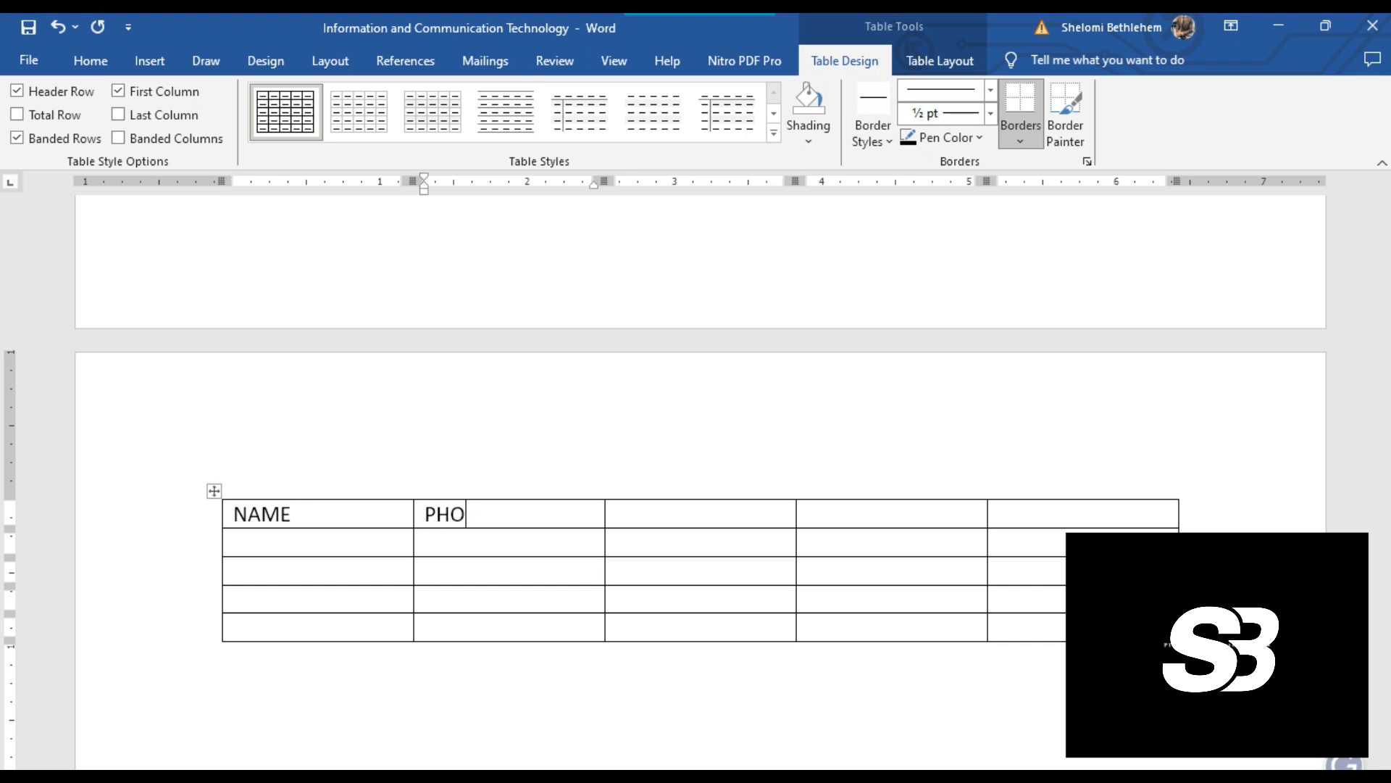
pyautogui.write('NE NUMBER')
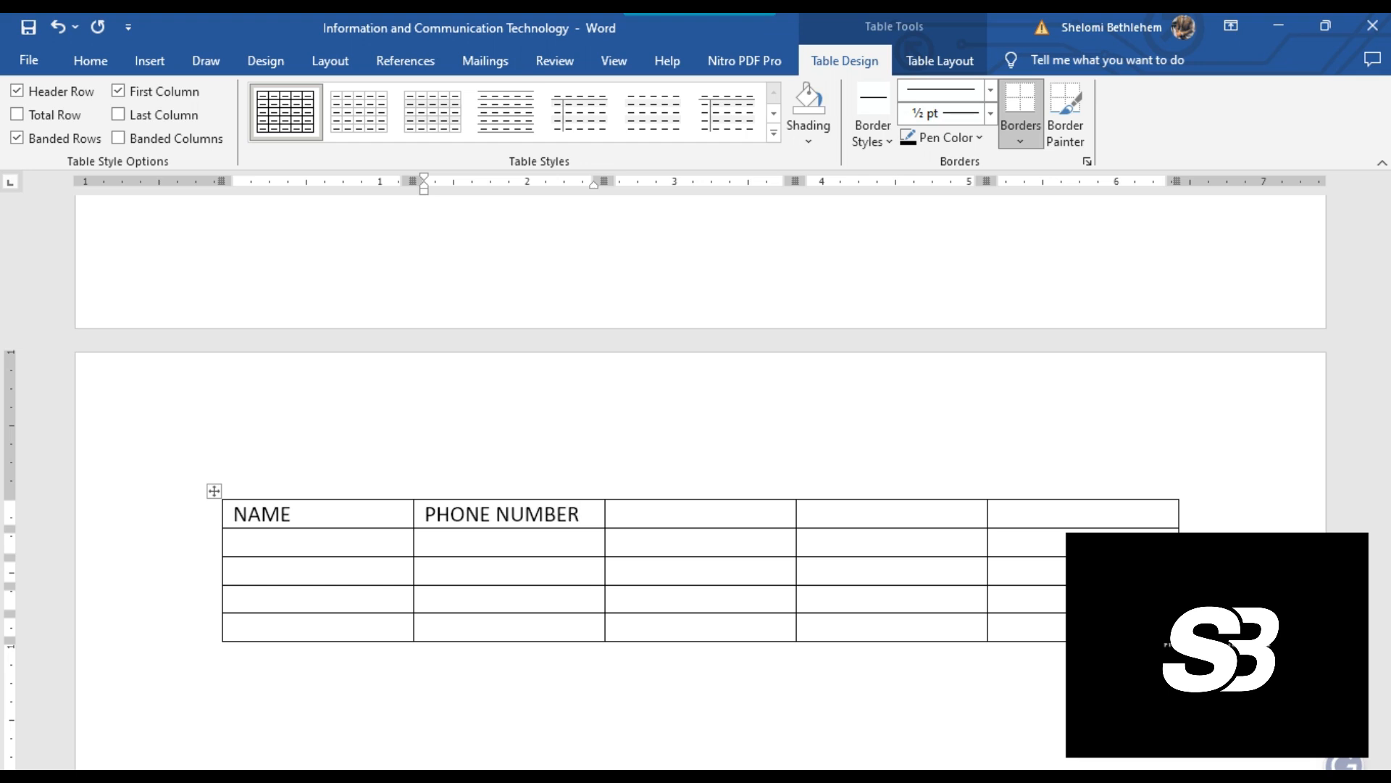
pyautogui.click(739, 522)
pyautogui.write('ADDRESS')
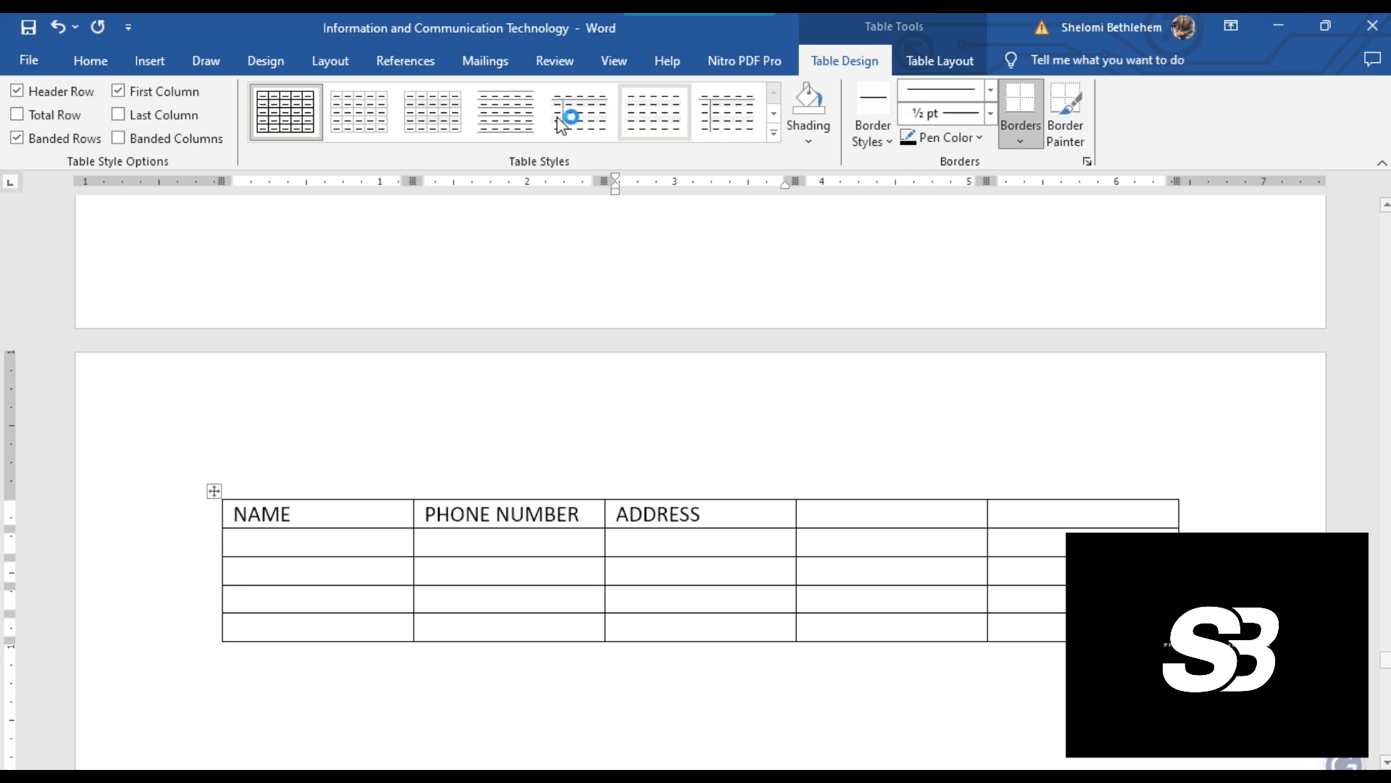
# Try several plain table styles, ending with the one that has shaded rows and a line beside the first column
pyautogui.click(355, 120)
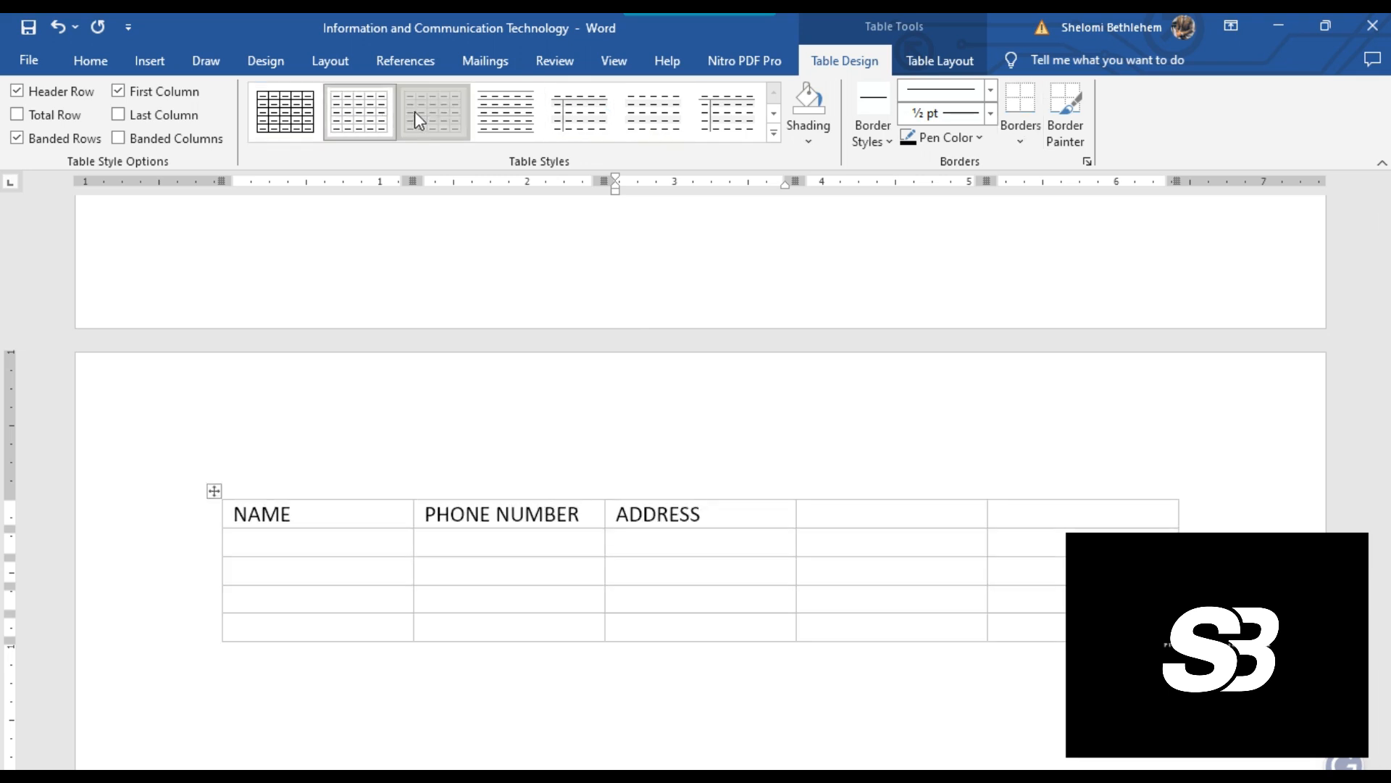
pyautogui.click(536, 120)
pyautogui.click(591, 121)
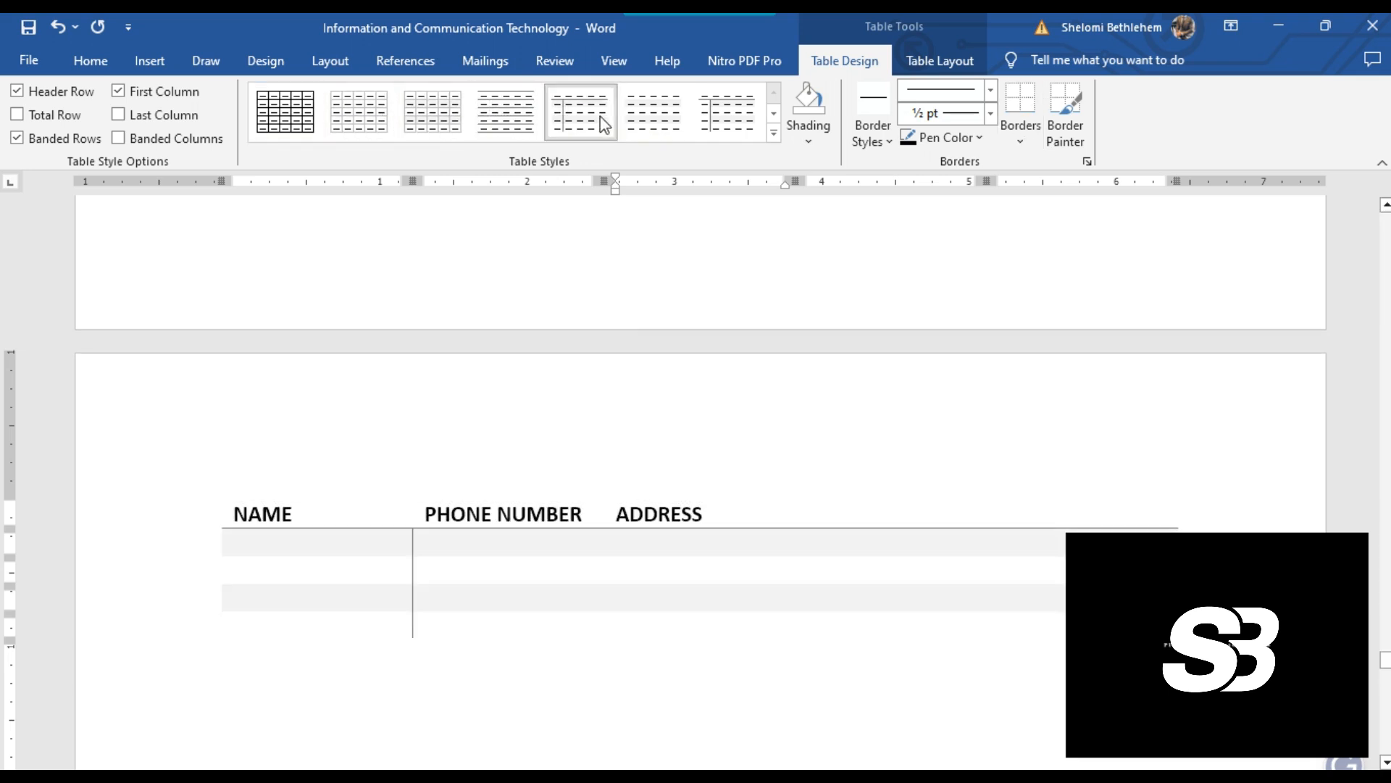
# Enter two people's names in the NAME column and fill in the first person's phone number and address
pyautogui.click(310, 544)
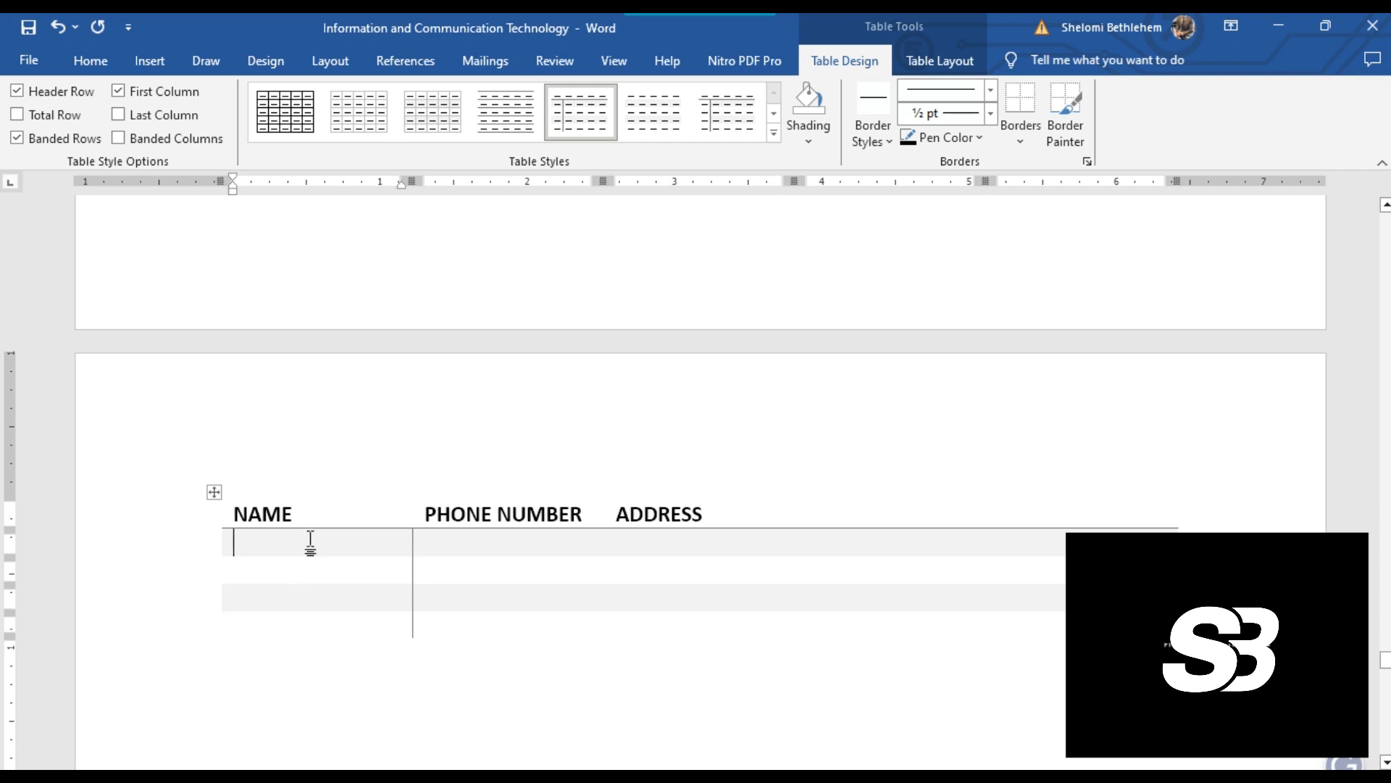
pyautogui.write('JAC')
pyautogui.write('DANIEL')
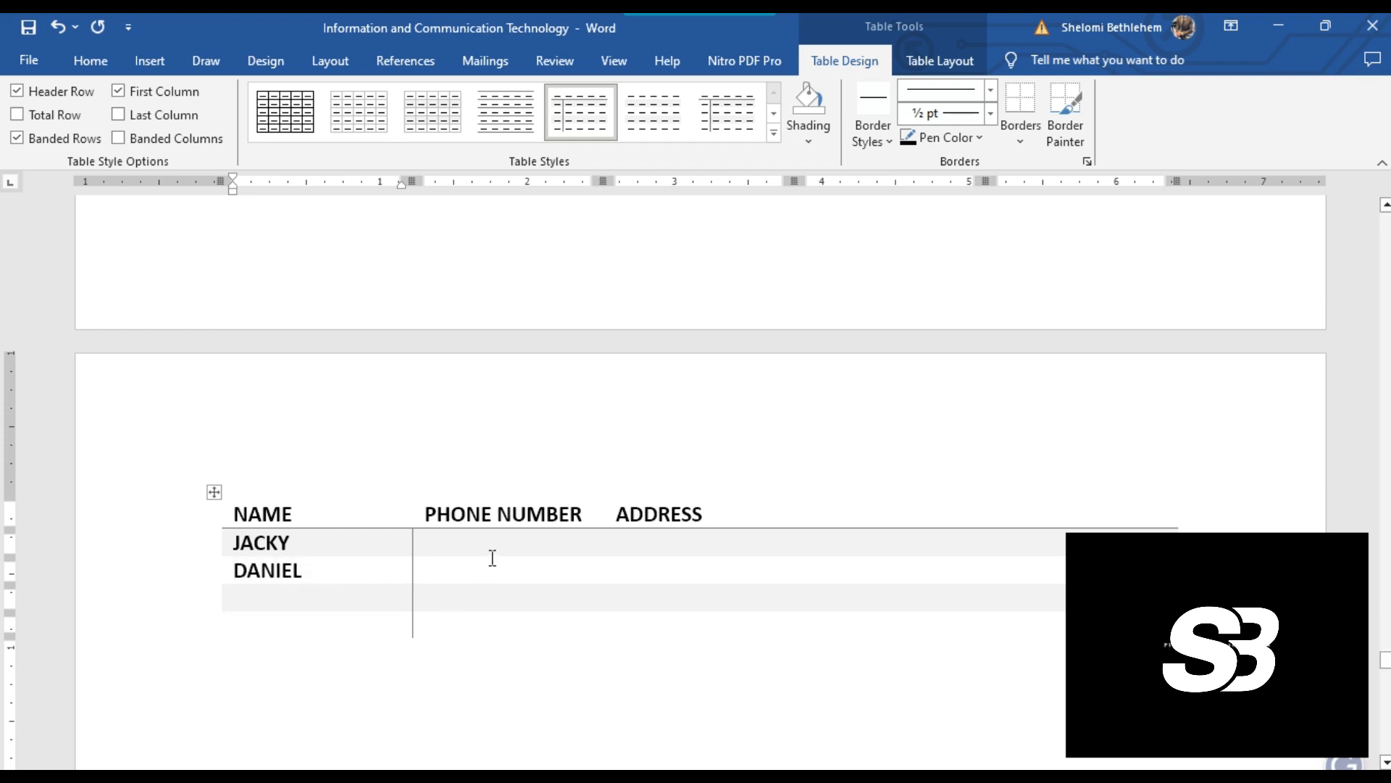
pyautogui.click(595, 542)
pyautogui.write('254879261')
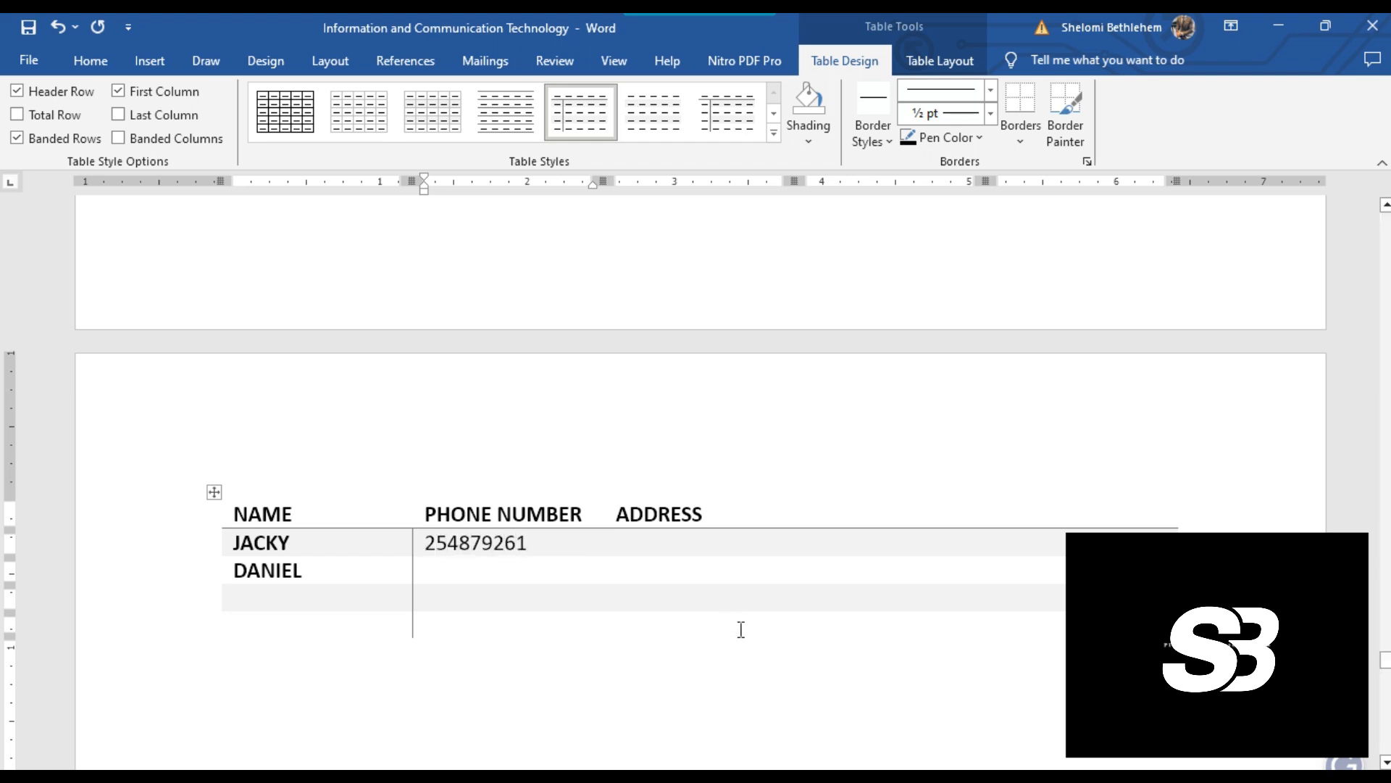
pyautogui.write('KJH 845')
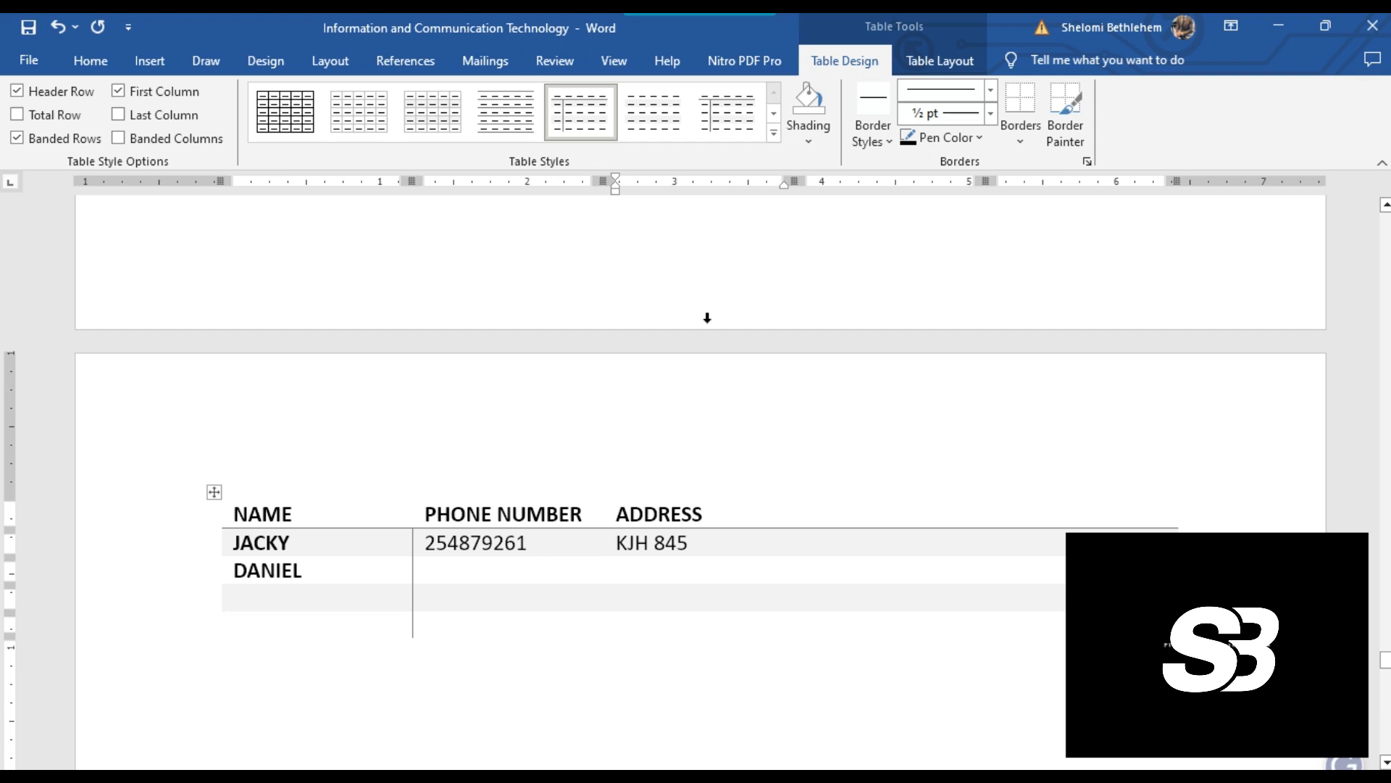
# Apply the grid table style with a black header row and grey banded rows to the table
pyautogui.click(773, 135)
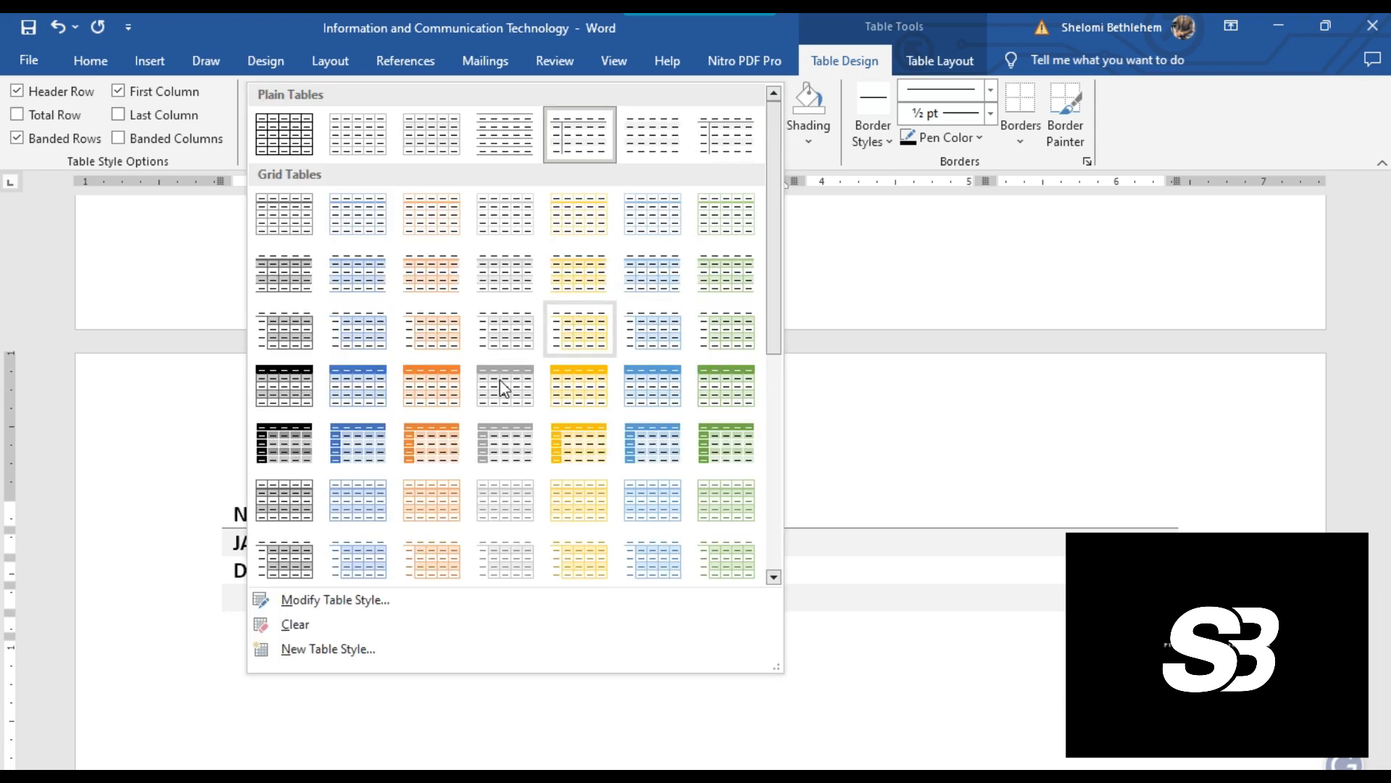
pyautogui.click(301, 392)
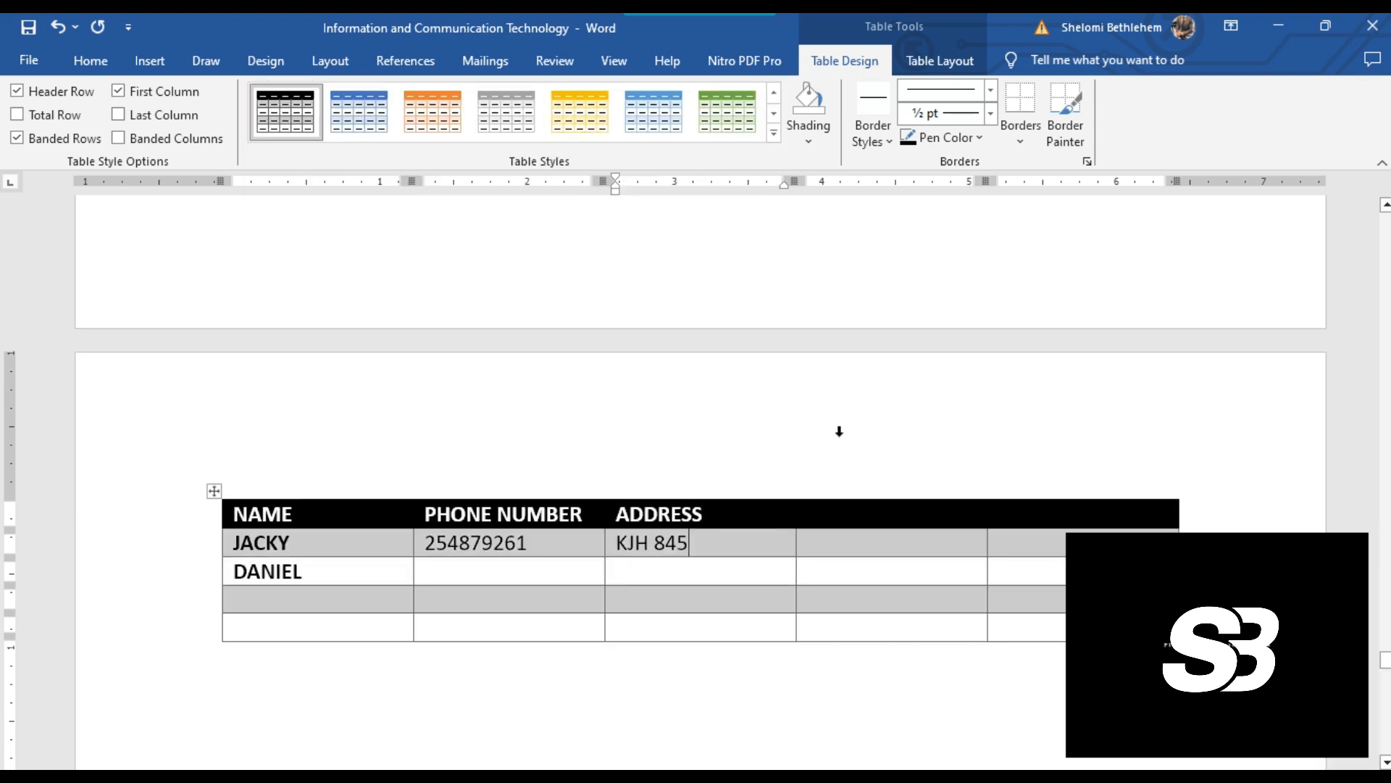
pyautogui.click(837, 504)
pyautogui.scroll(-3, 922, 442)
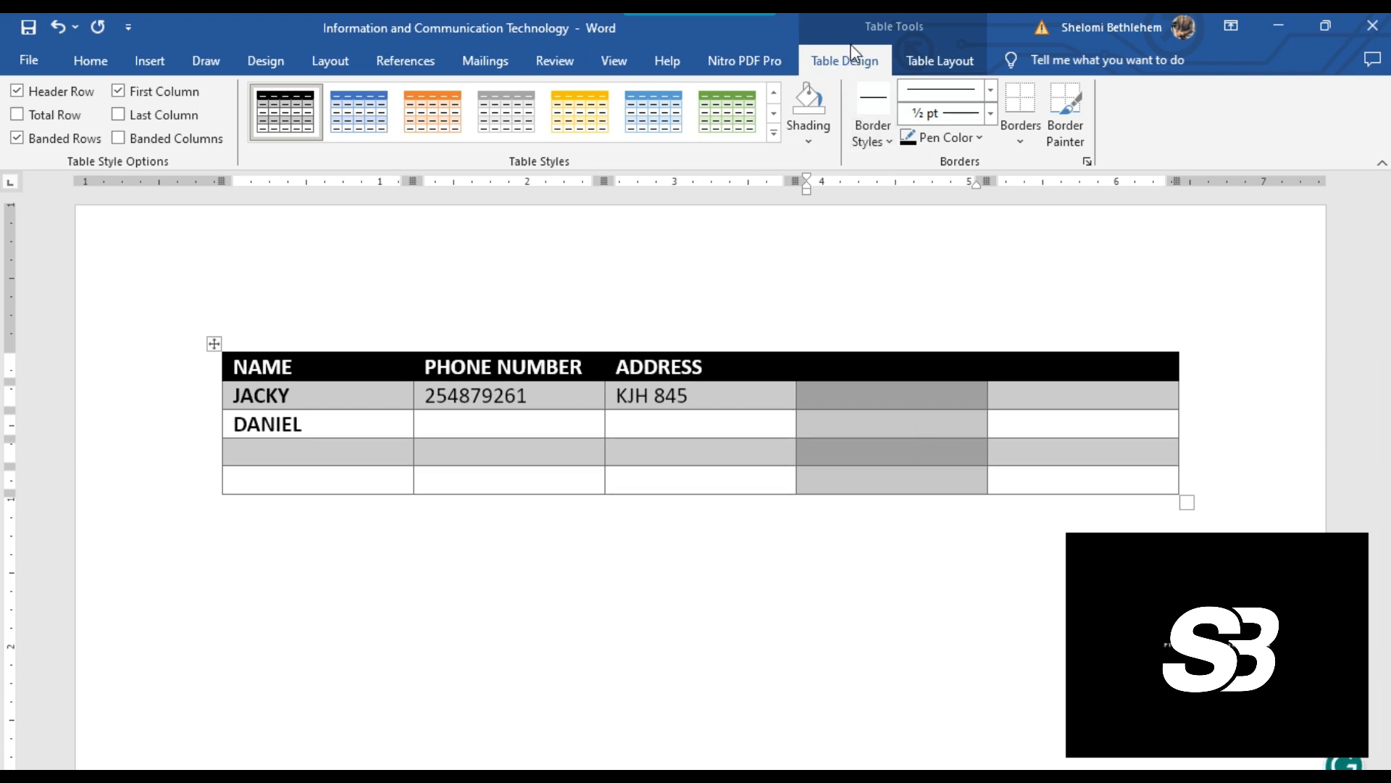
# Leave the table, select it as a whole and bring back its design options
pyautogui.click(300, 291)
pyautogui.click(308, 580)
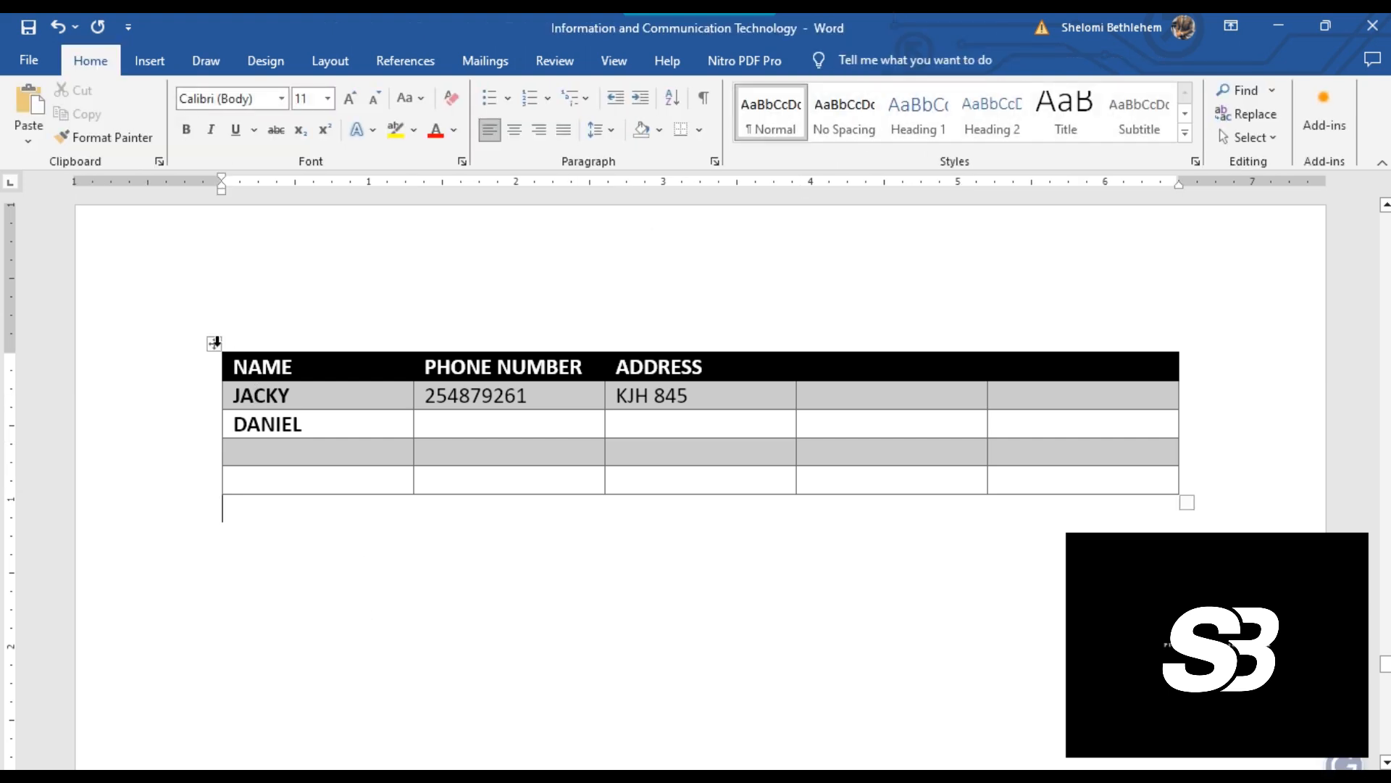
pyautogui.click(215, 344)
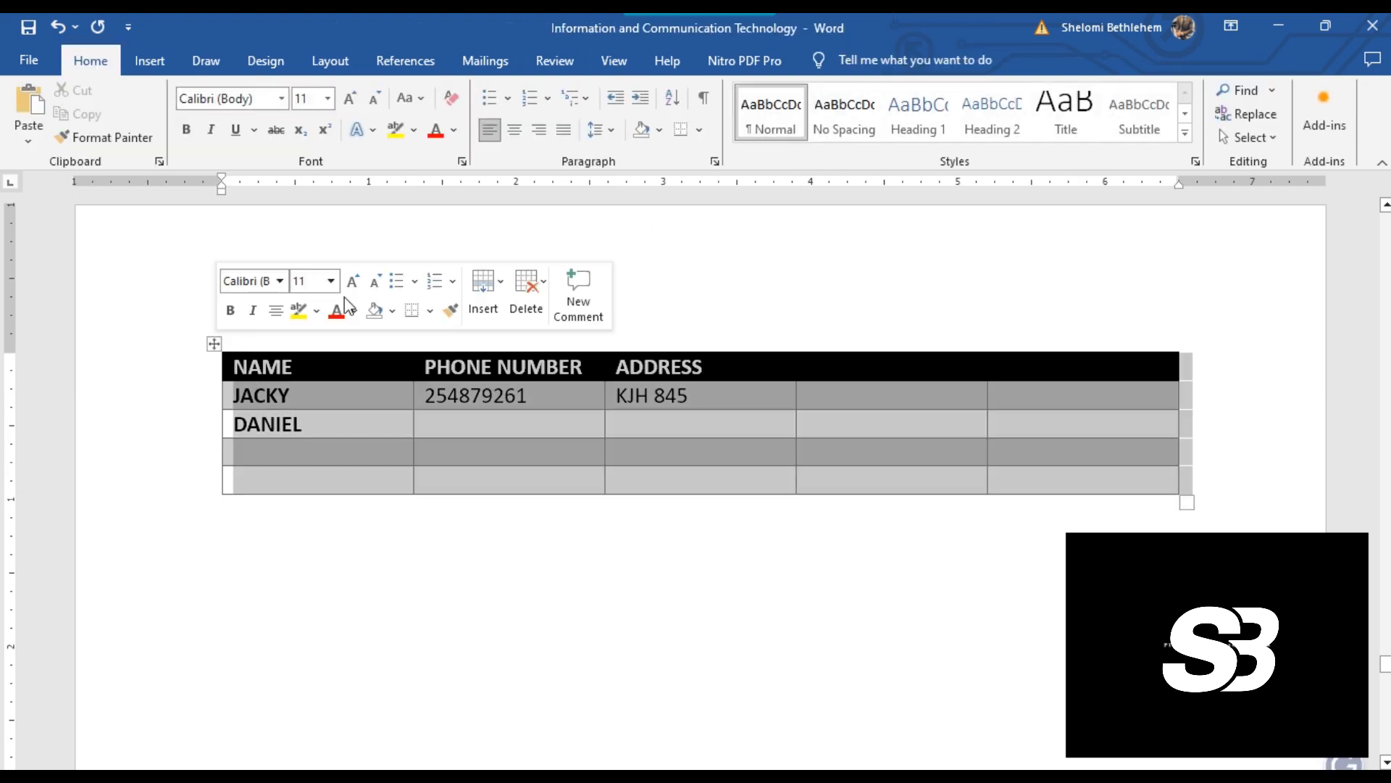
pyautogui.click(845, 59)
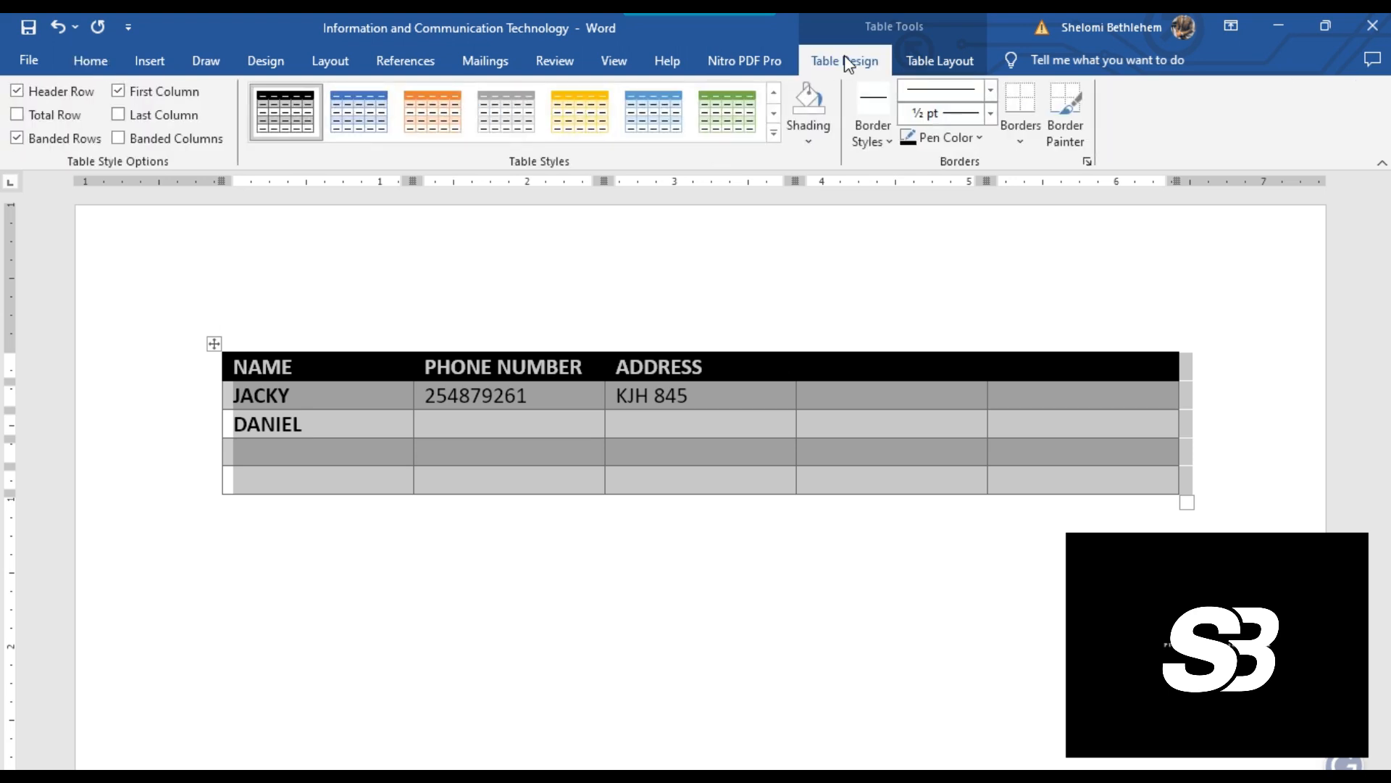
pyautogui.click(416, 255)
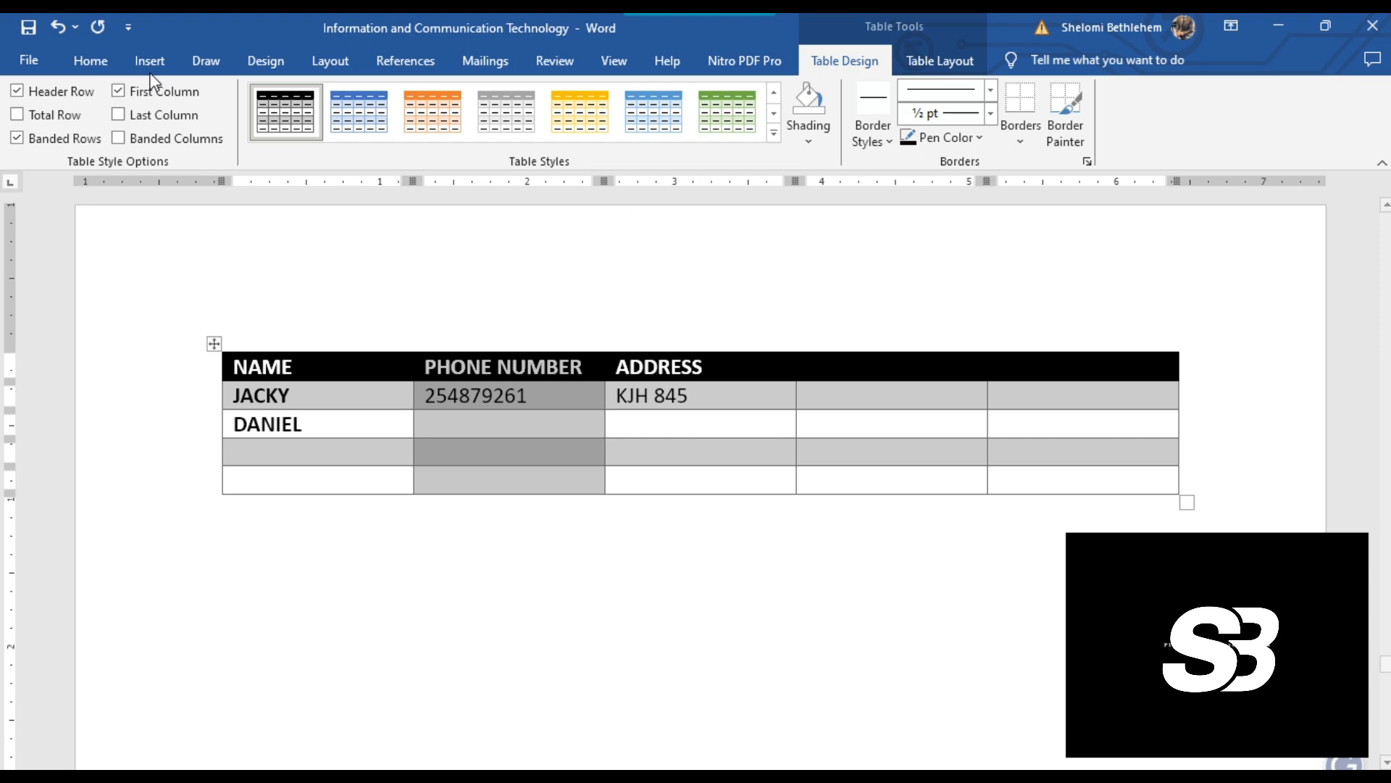
# Start a new page below the table and reduce the zoom to view it
pyautogui.click(149, 61)
pyautogui.click(515, 506)
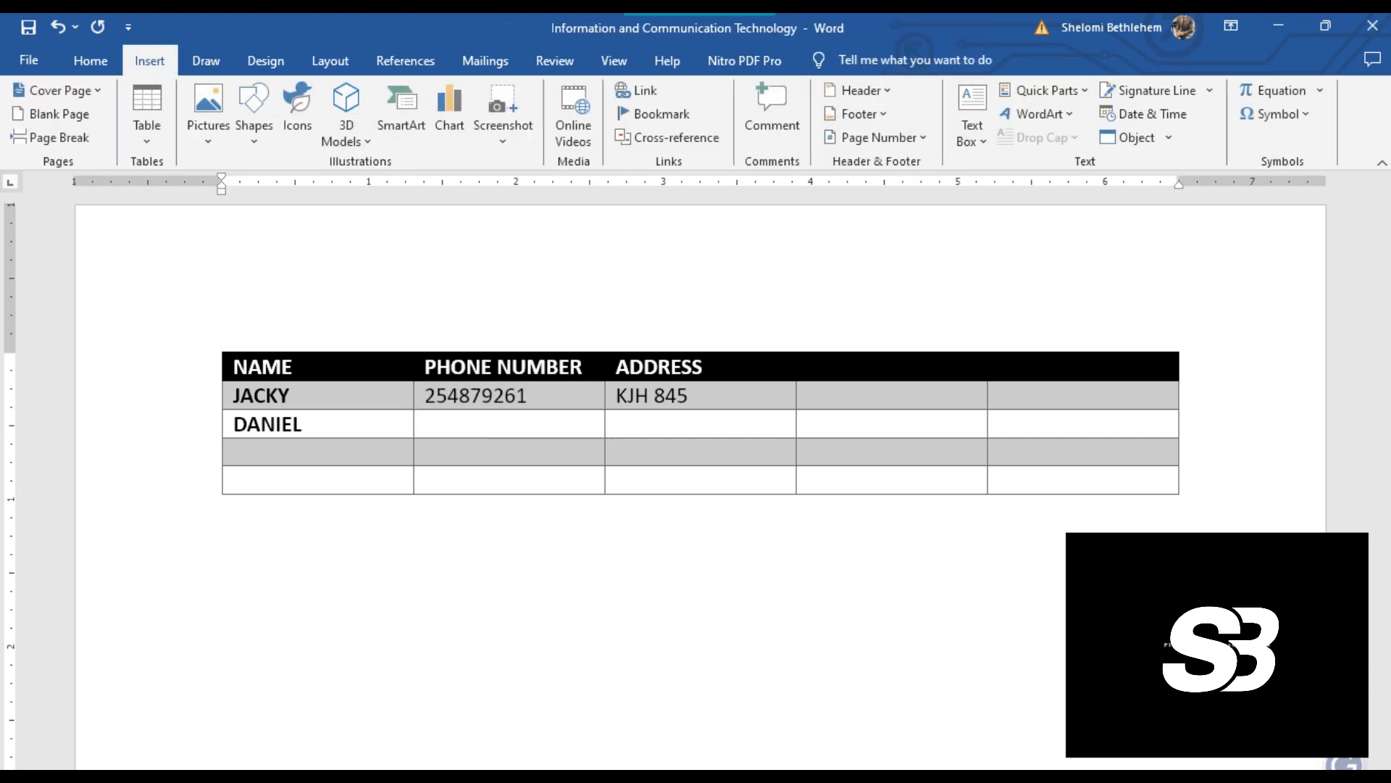
pyautogui.hotkey('ctrl', 'Return')
pyautogui.scroll(-2, 435, 460)
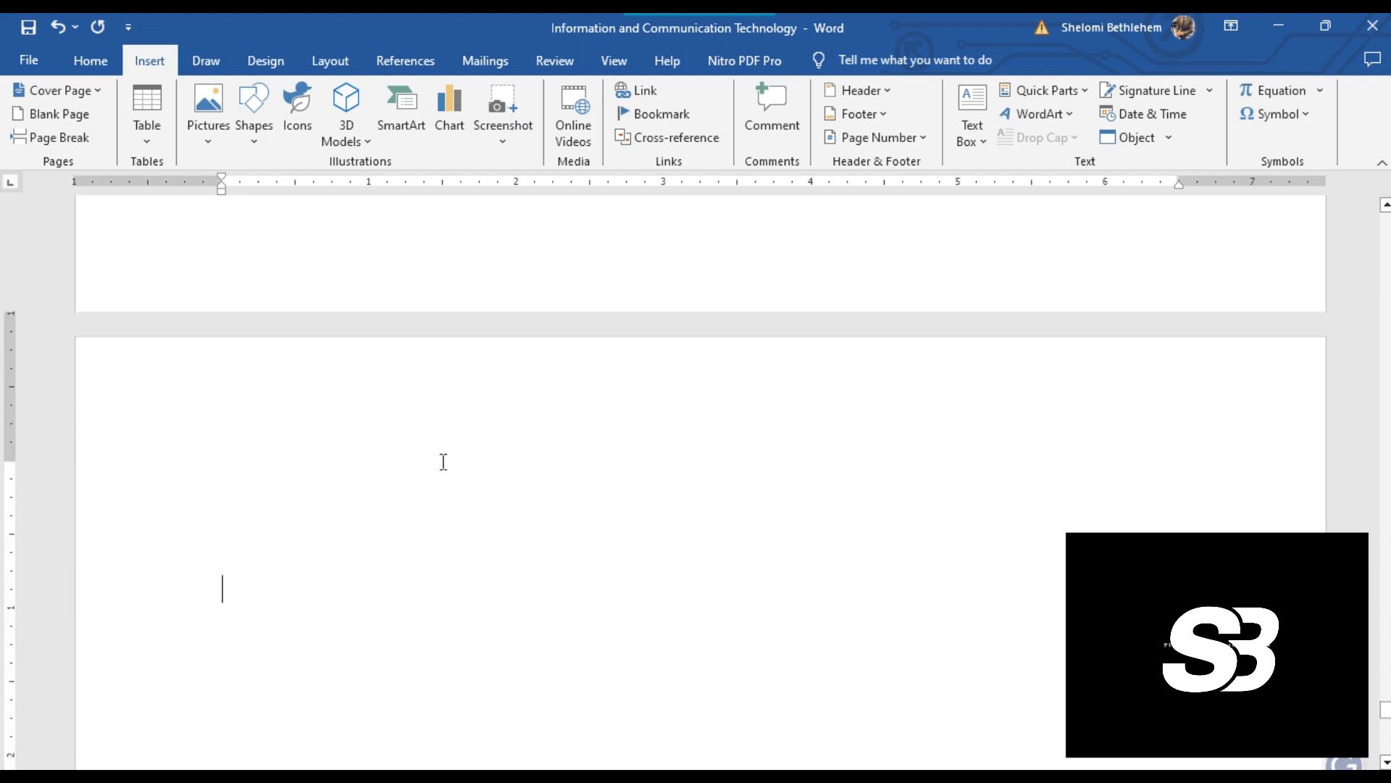
pyautogui.scroll(-1, 444, 461)
pyautogui.keyDown('ctrl'); pyautogui.scroll(-3, 566, 466); pyautogui.keyUp('ctrl')
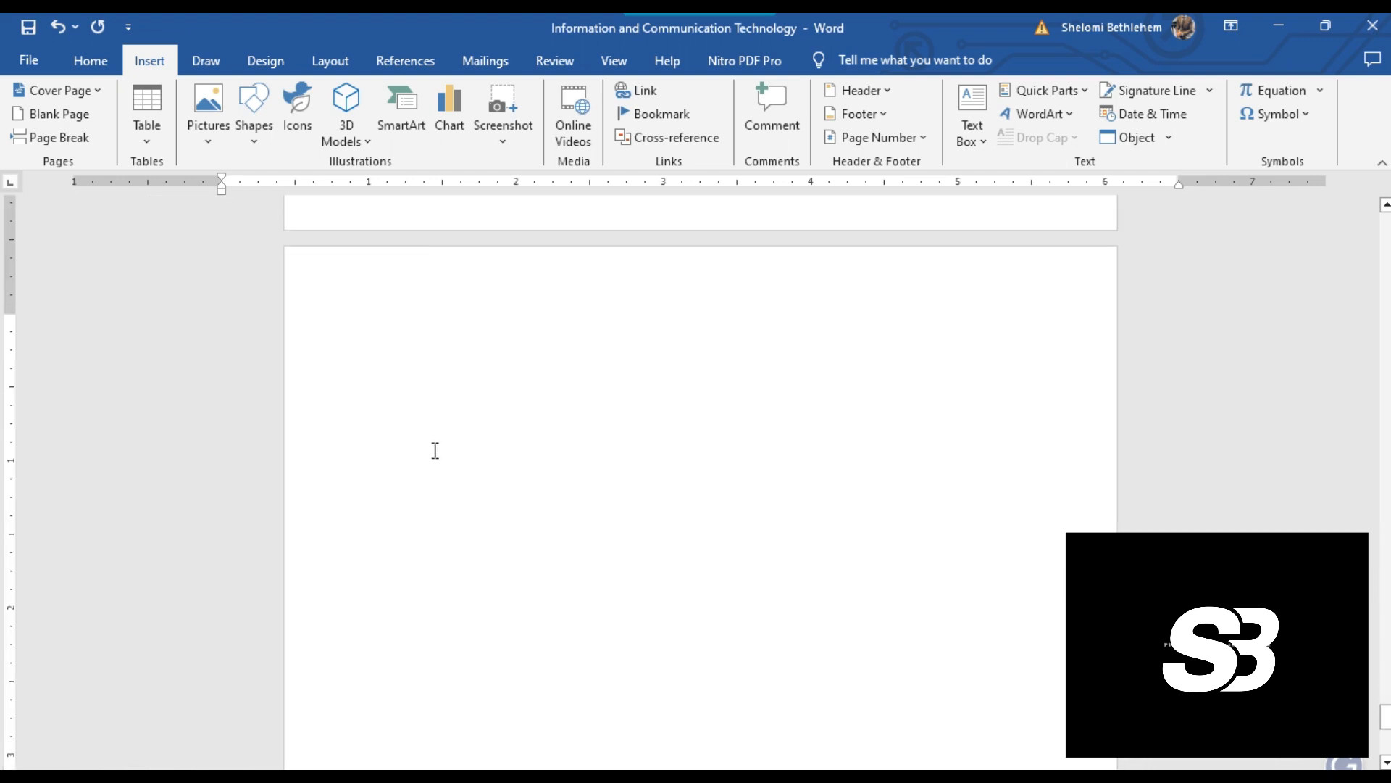
# Insert the picture Screenshot (8292) from this device on the blank page after the table
pyautogui.doubleClick(368, 384)
pyautogui.click(207, 138)
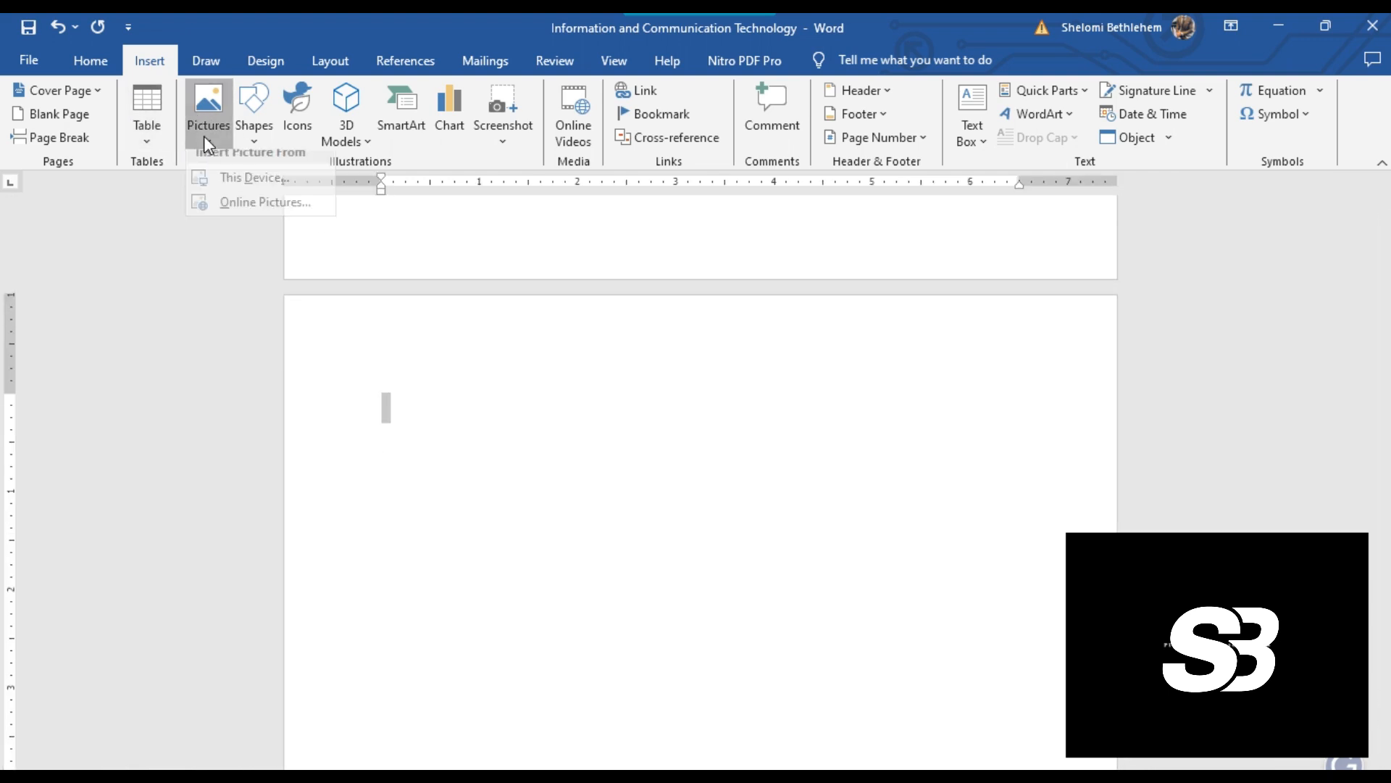
pyautogui.click(251, 191)
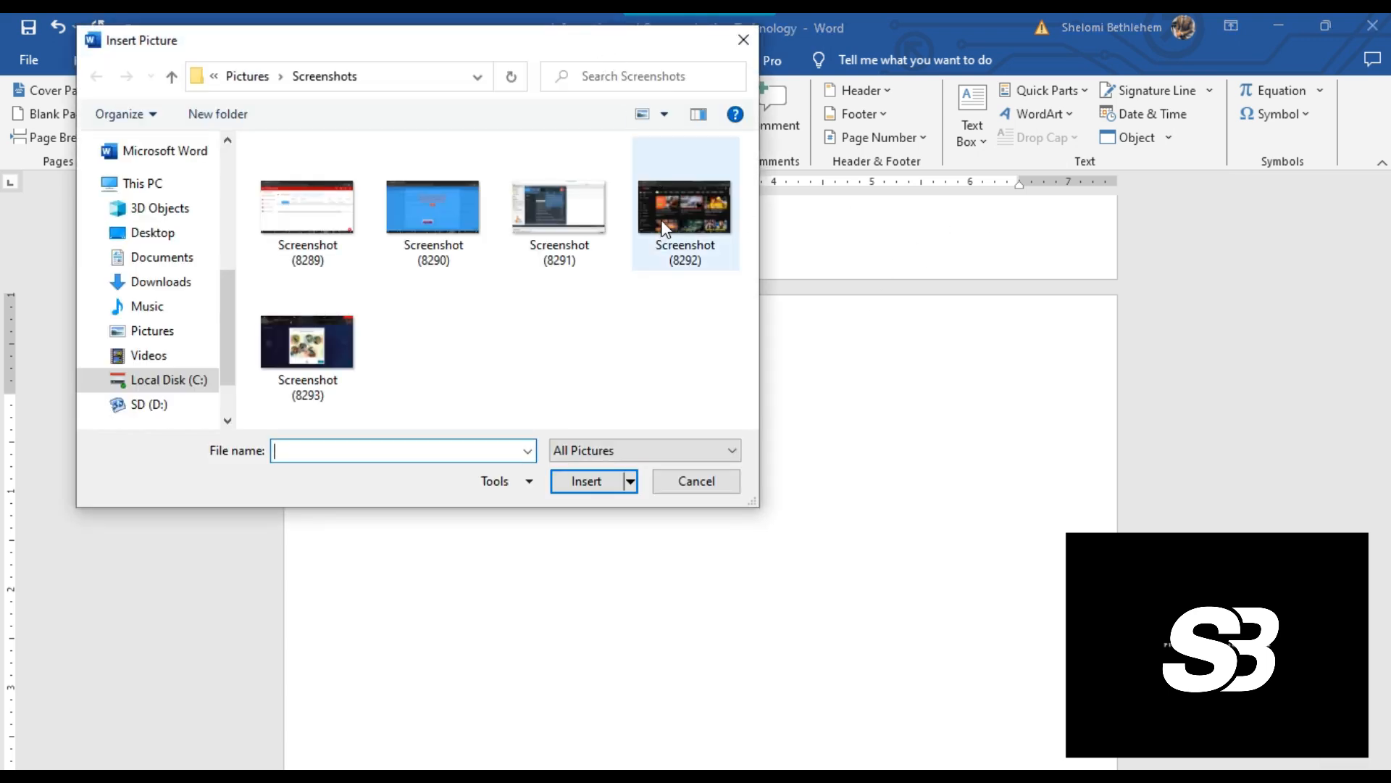
pyautogui.click(663, 226)
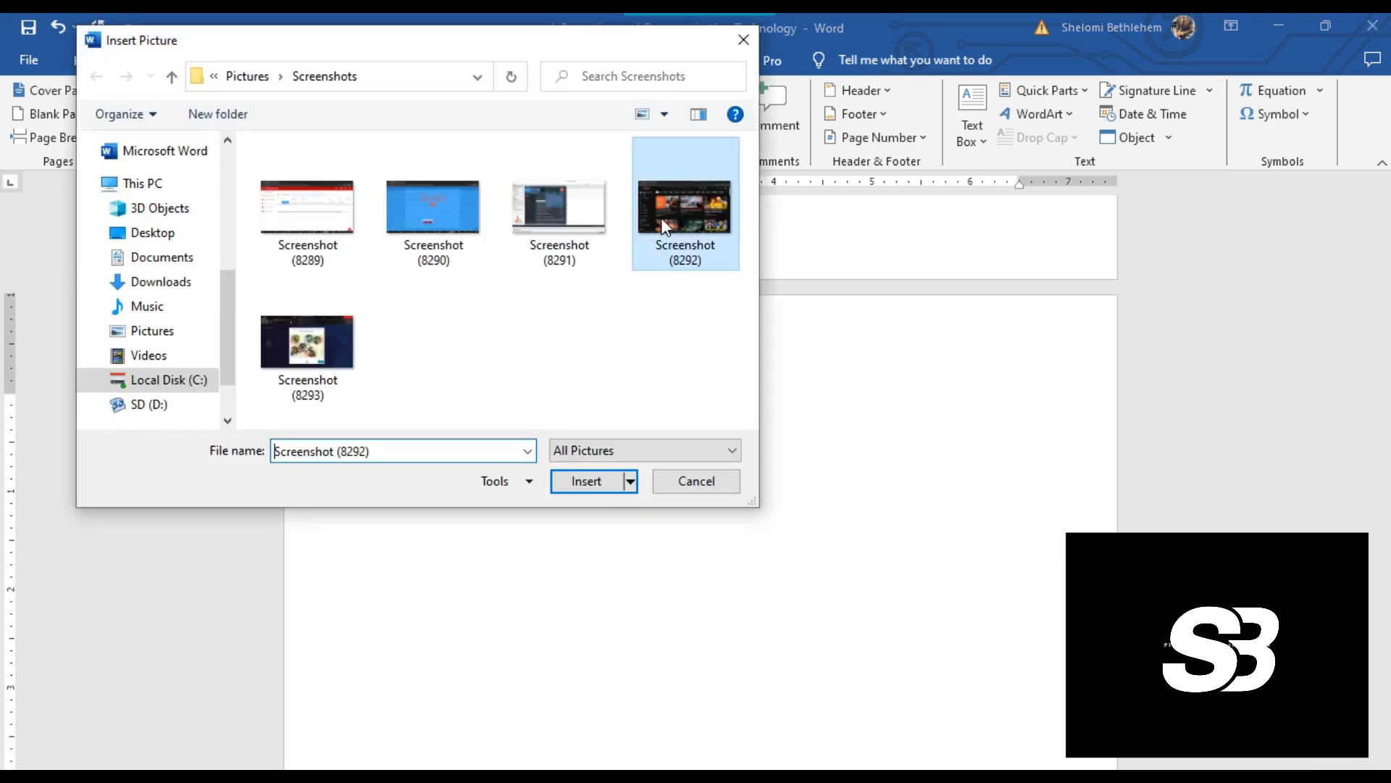
pyautogui.click(584, 484)
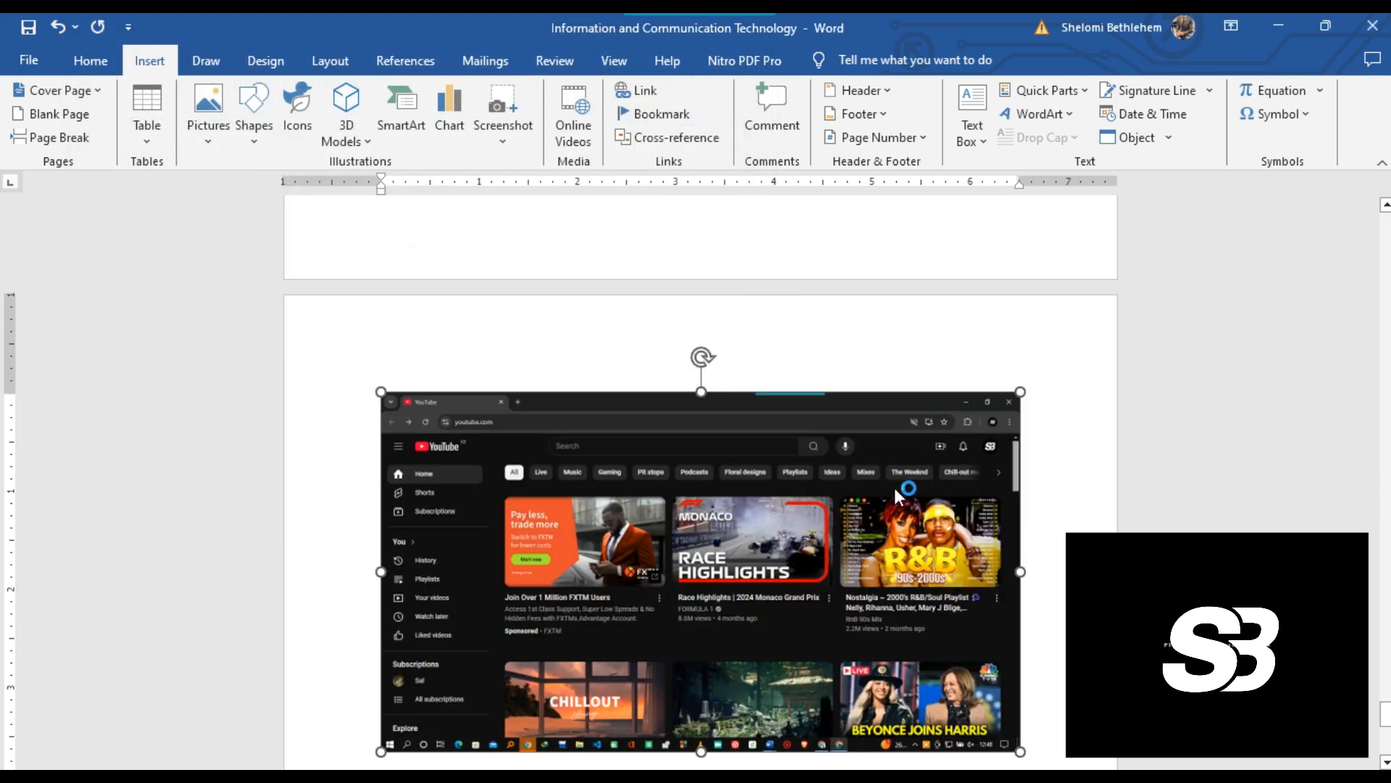
pyautogui.scroll(-3, 894, 485)
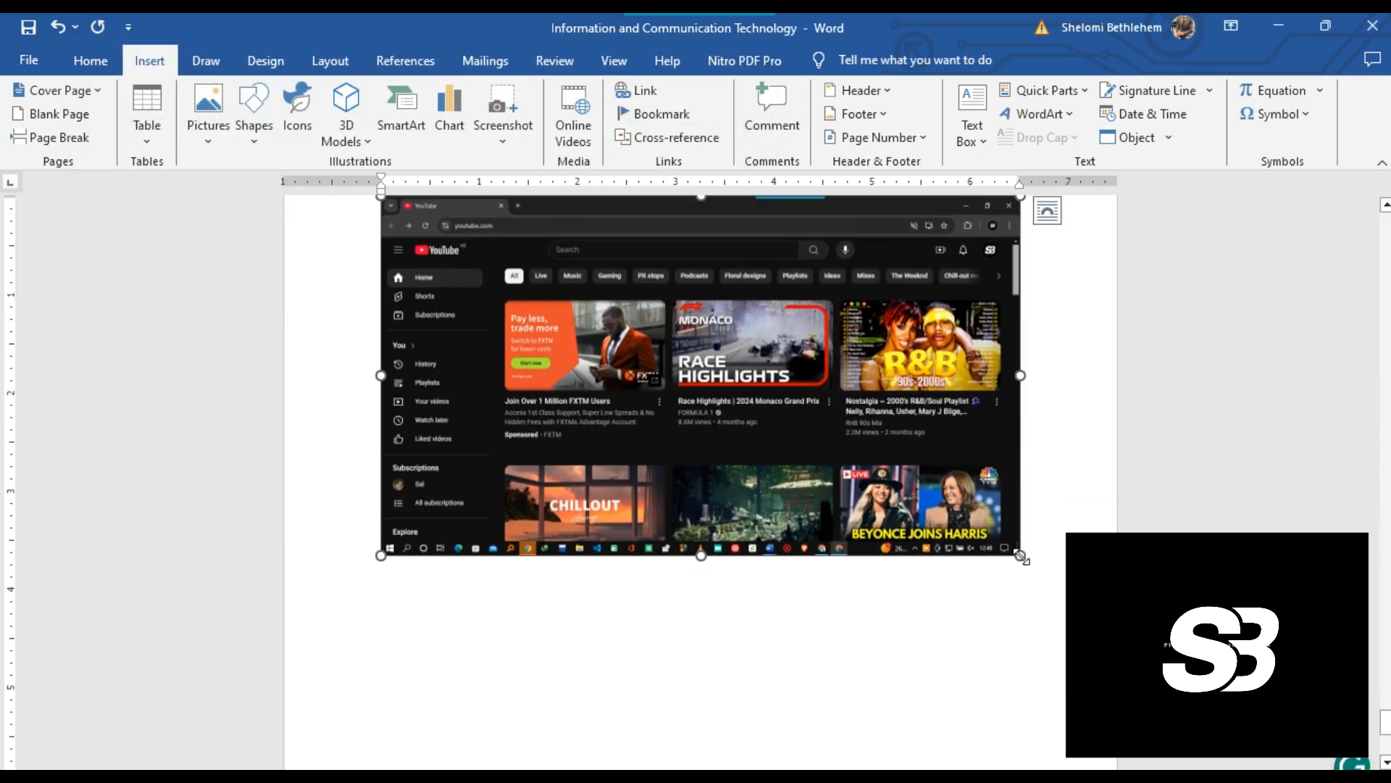
pyautogui.click(1018, 557)
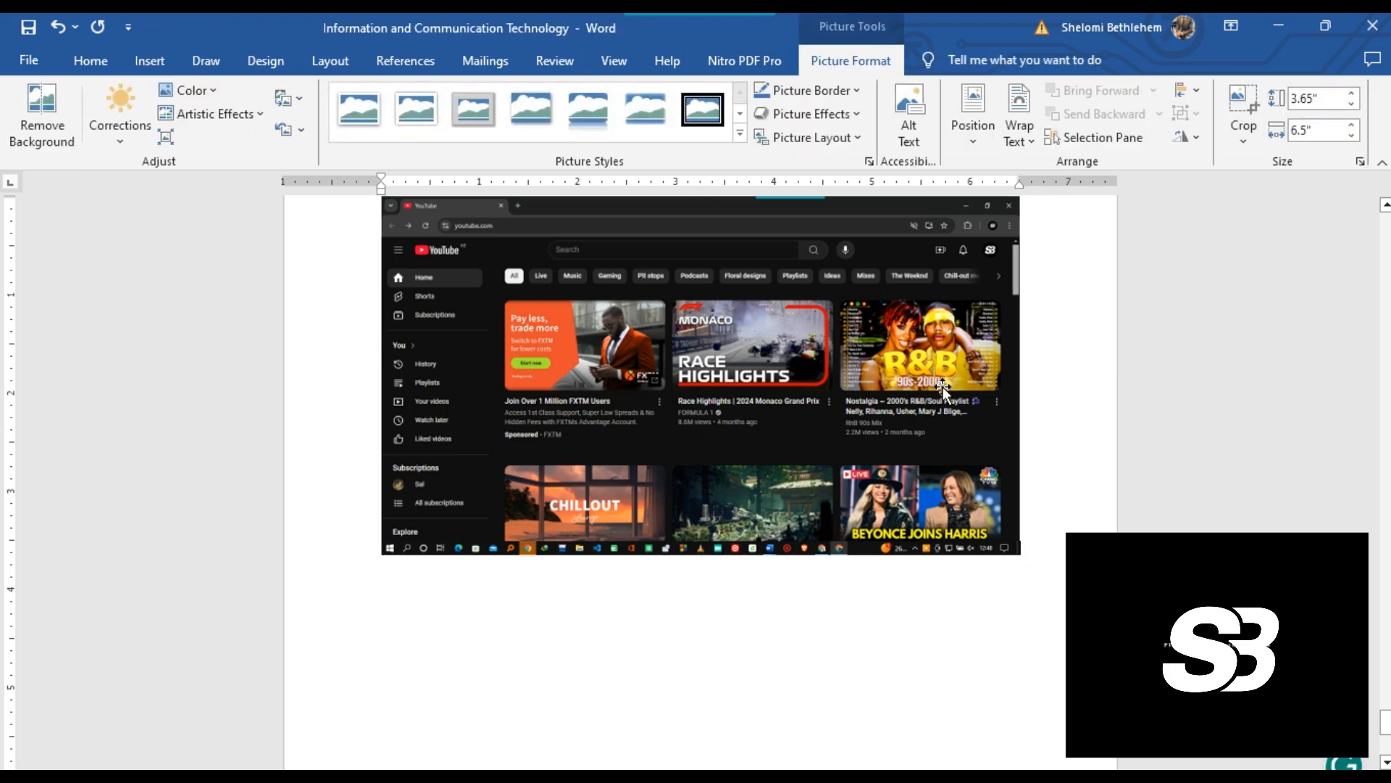
# Insert the picture Screenshot (8292) from this device after the "Economic Growth and Efficiency:" heading
pyautogui.scroll(4, 942, 388)
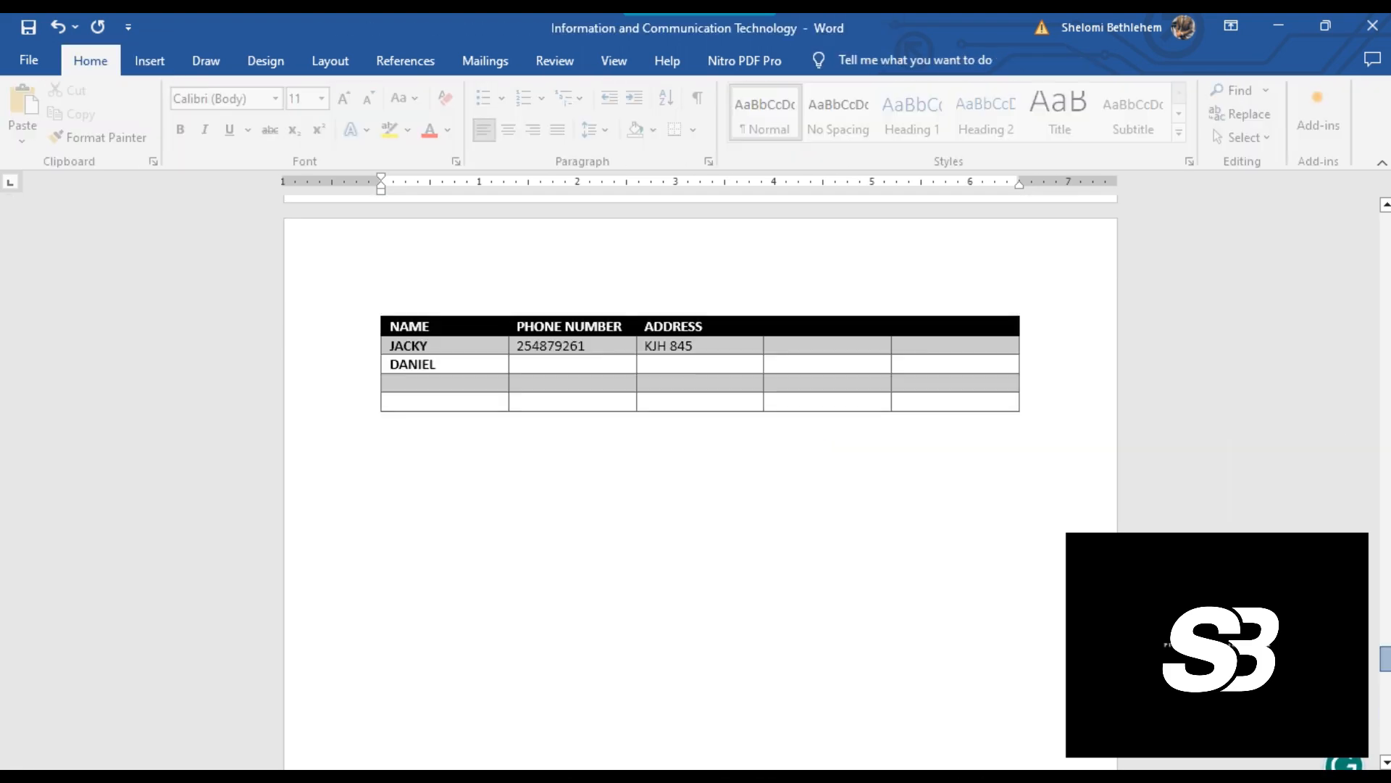
pyautogui.scroll(10, 889, 395)
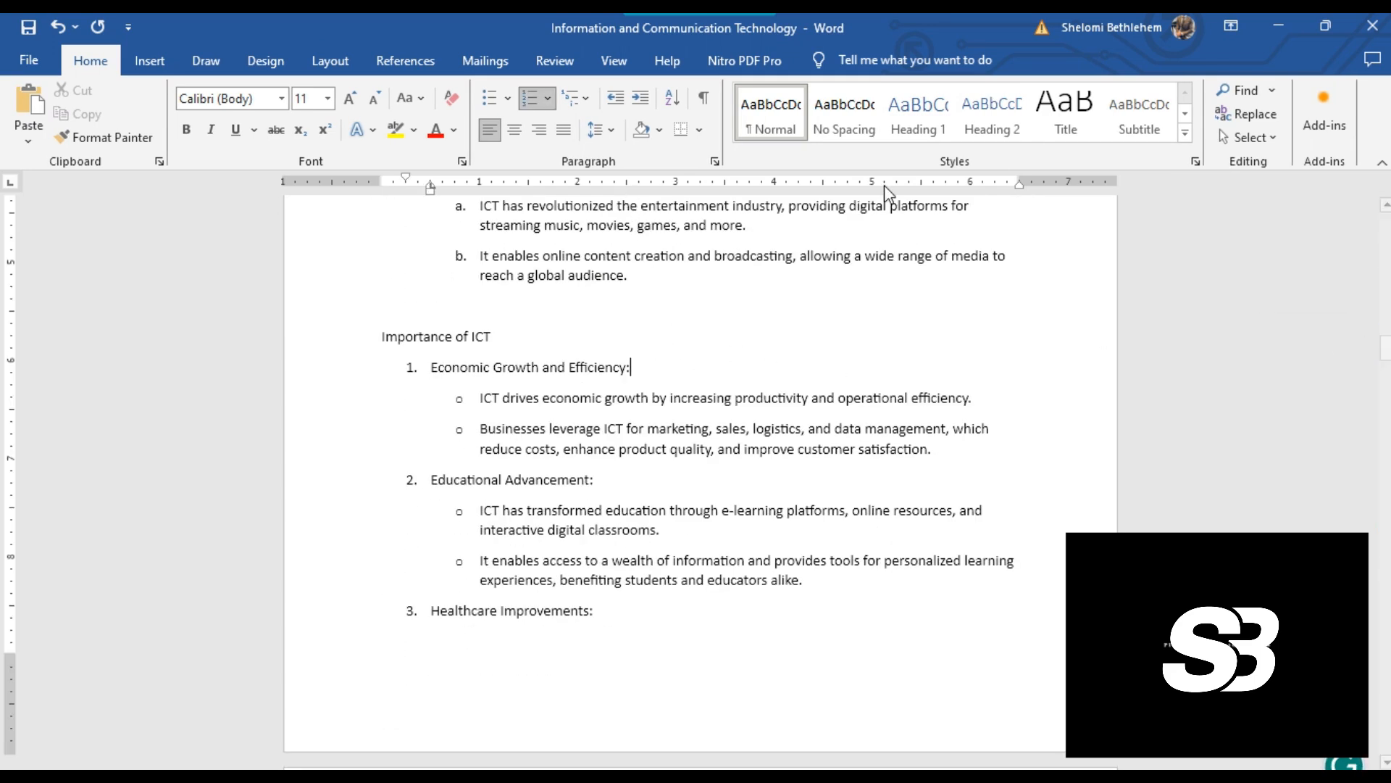
pyautogui.click(158, 52)
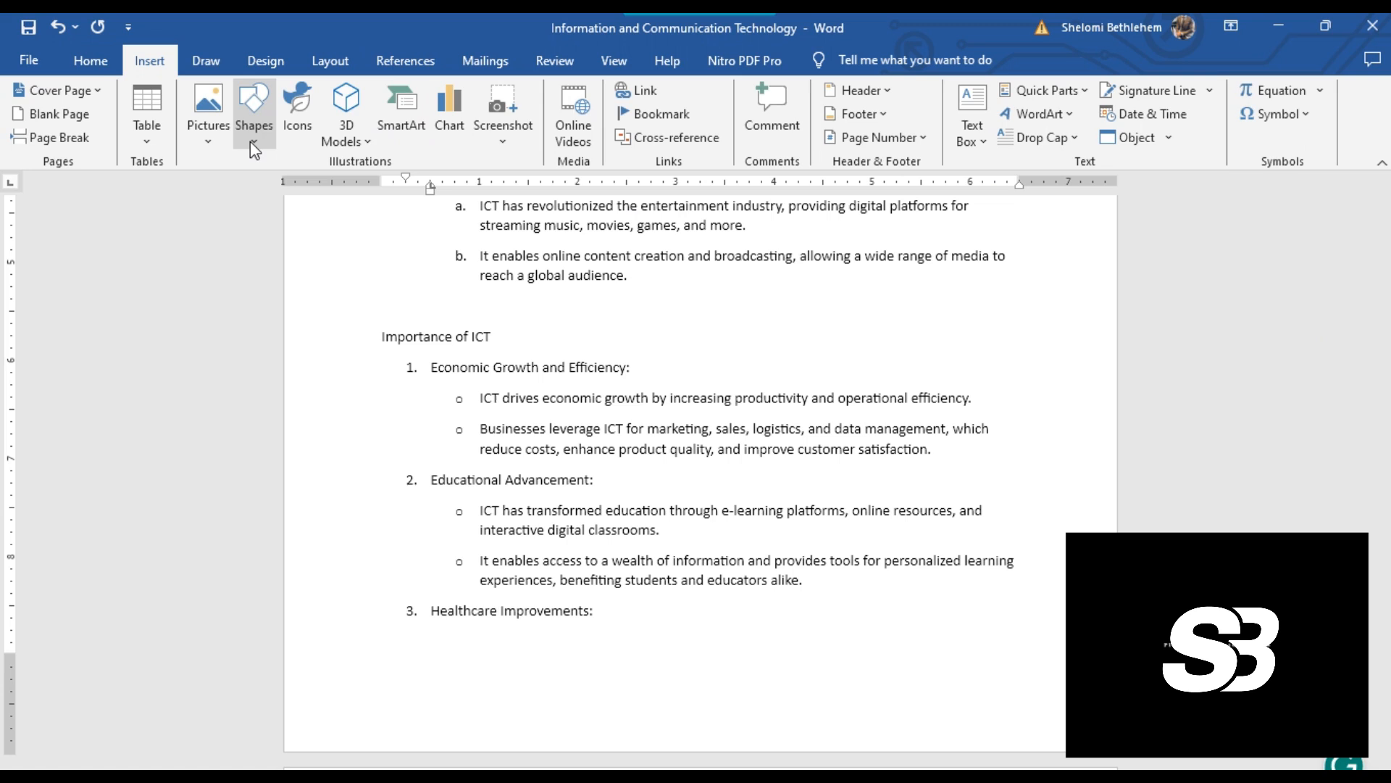
pyautogui.click(216, 137)
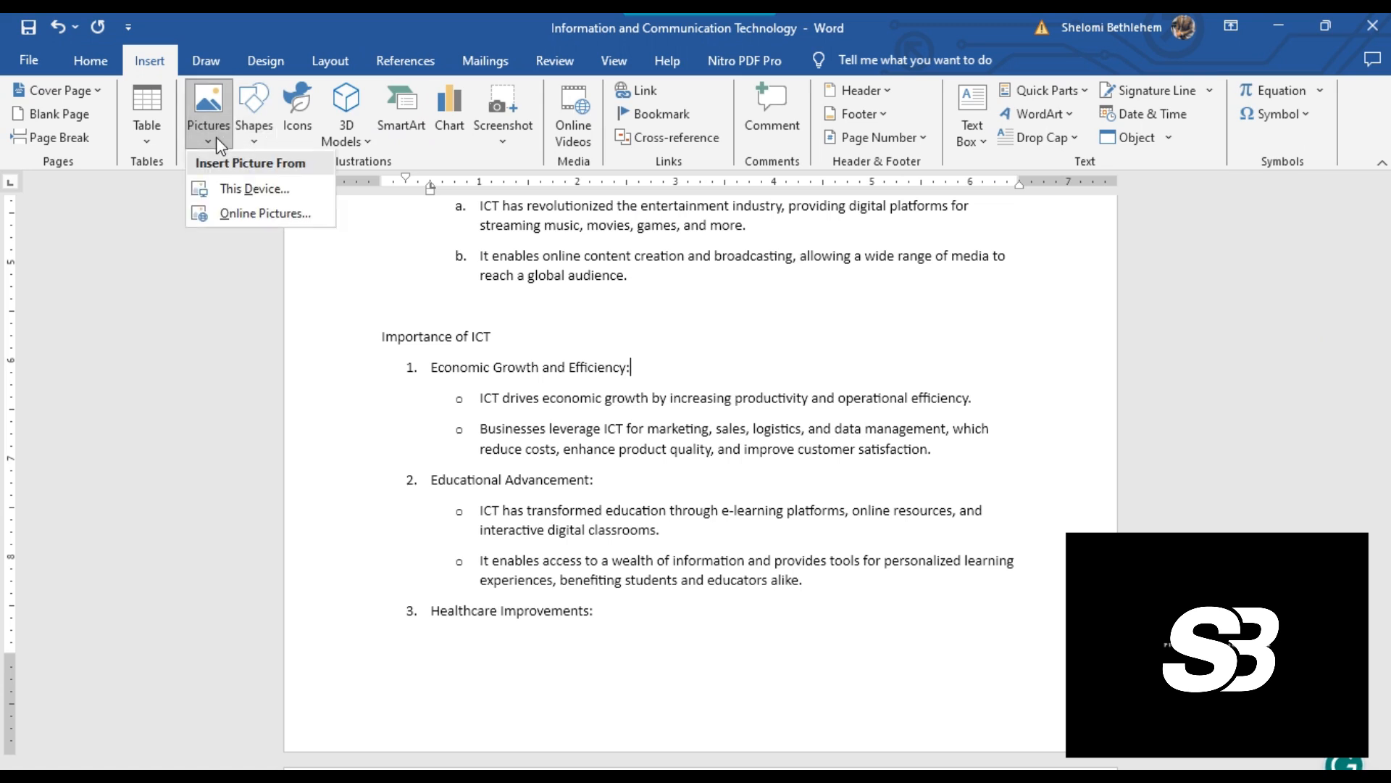
pyautogui.click(235, 196)
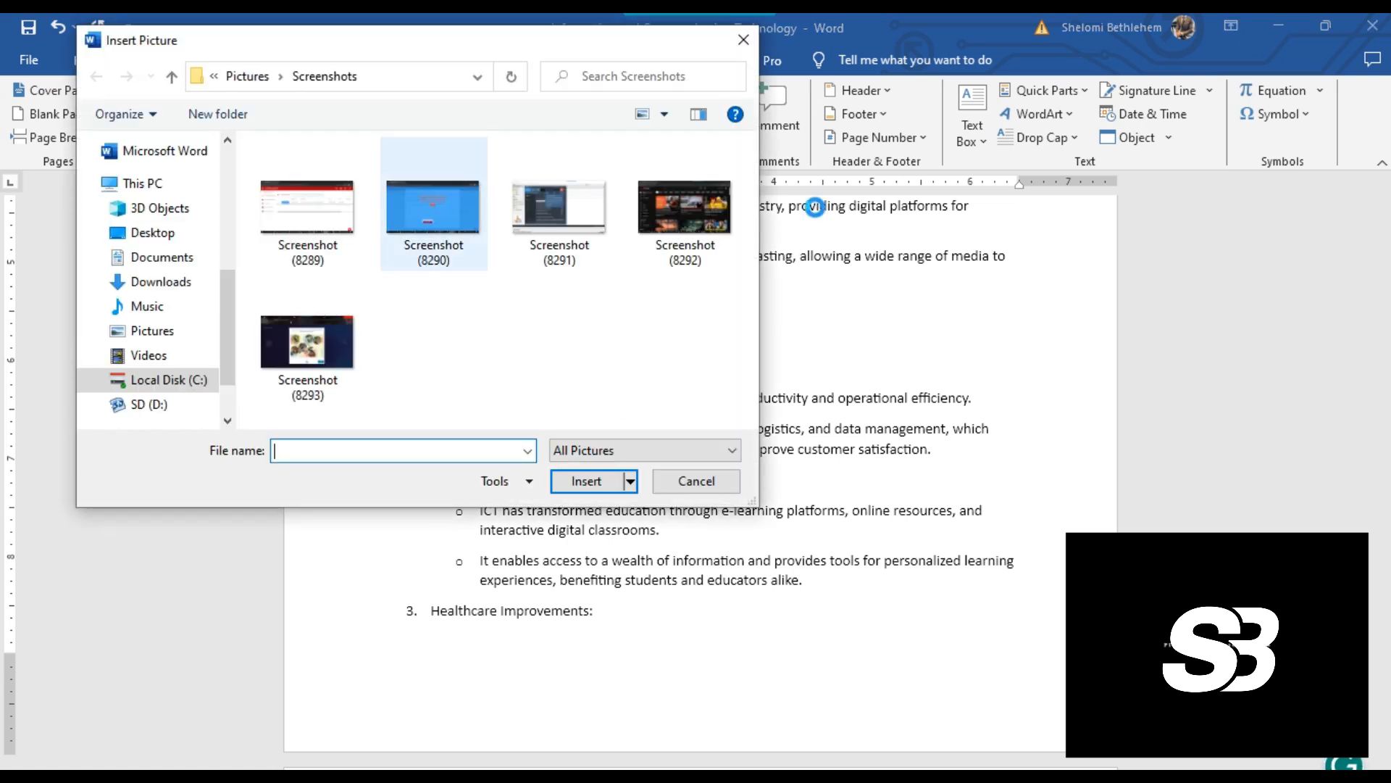
pyautogui.click(645, 218)
pyautogui.click(590, 484)
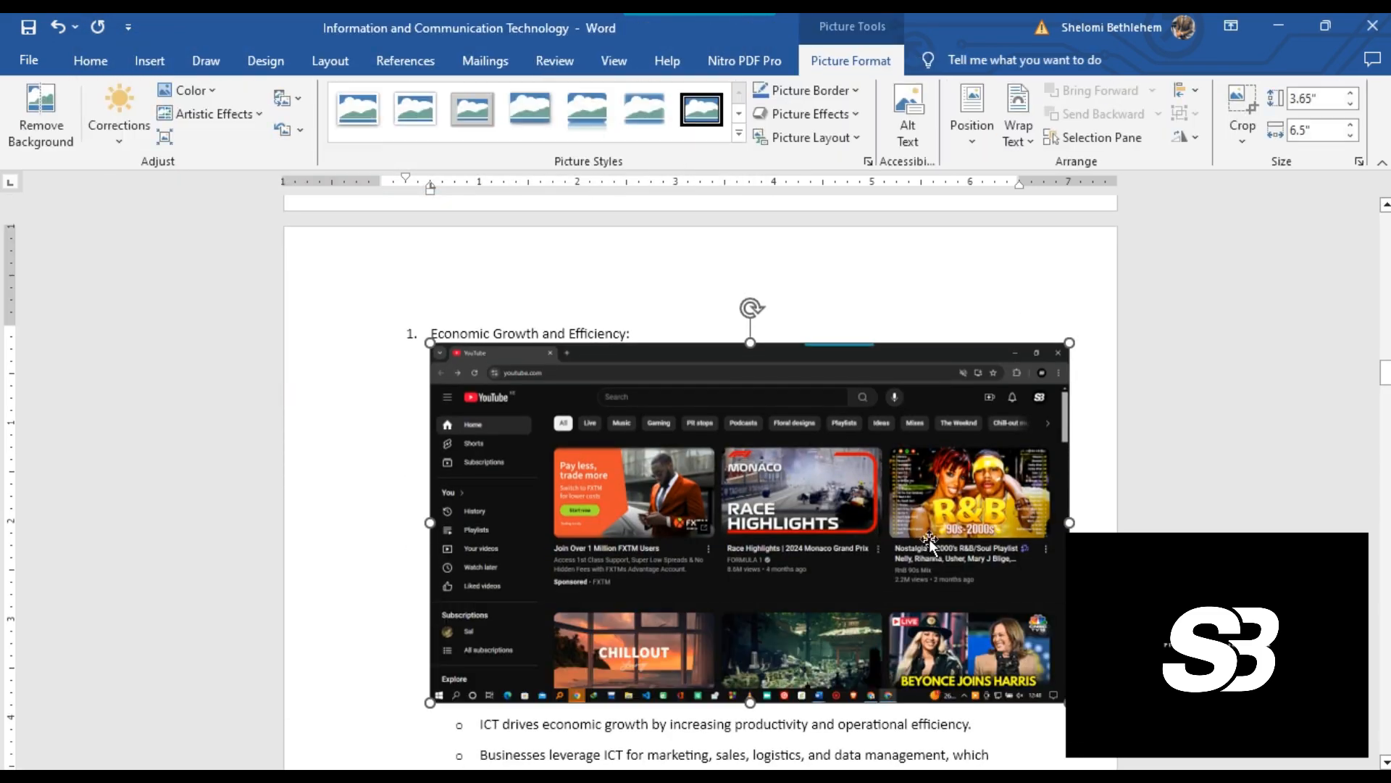
# Shrink the picture to about 5.15 by 2.89 inches, and try rotating it clockwise before undoing the rotation
pyautogui.moveTo(1069, 701); pyautogui.dragTo(937, 628)
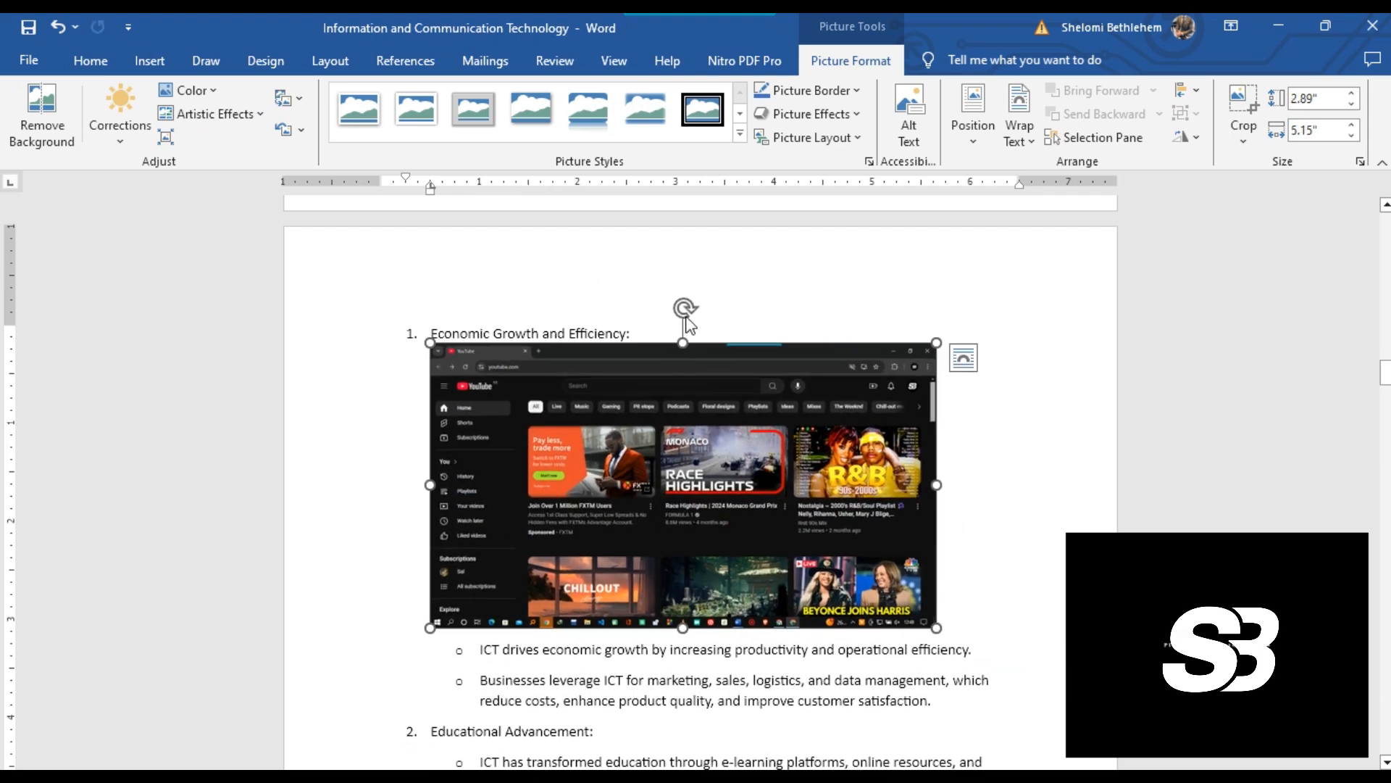
pyautogui.moveTo(685, 308); pyautogui.dragTo(734, 338)
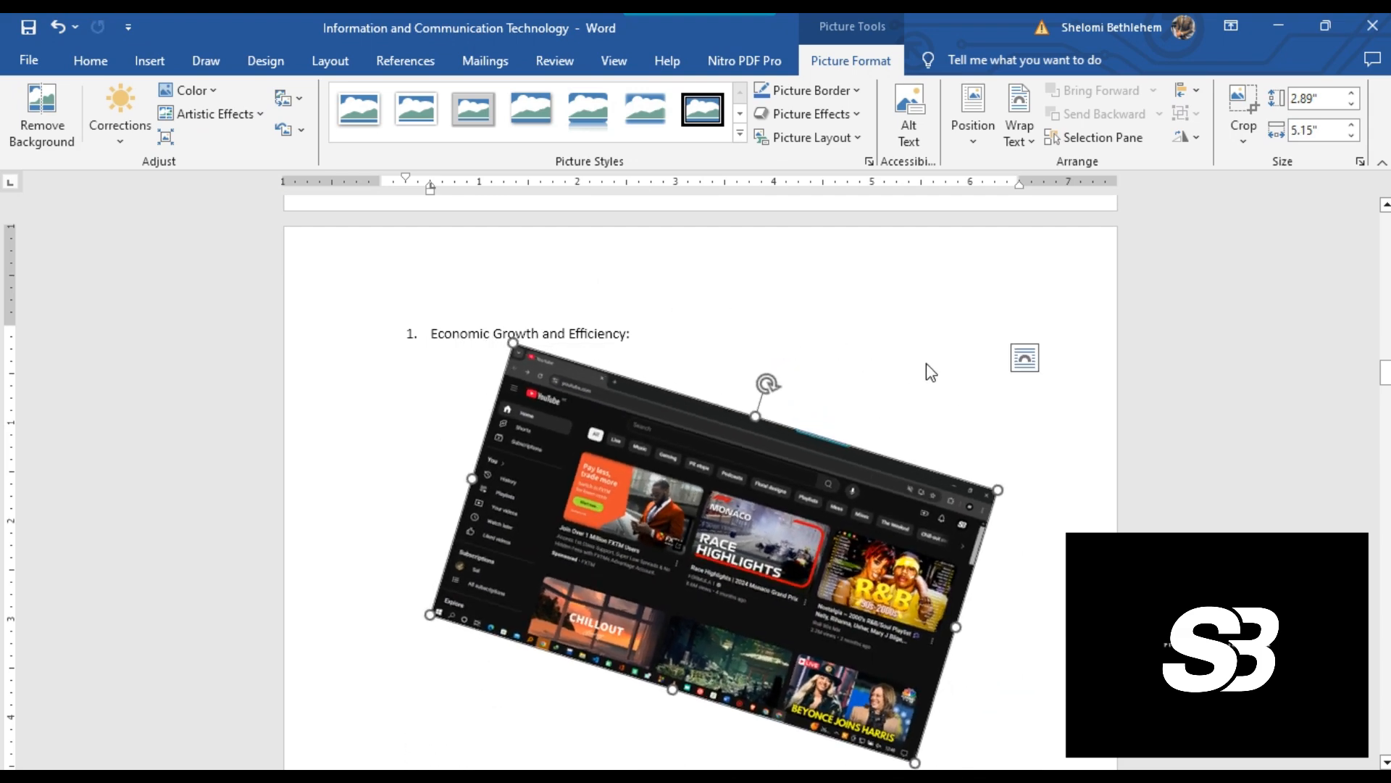
pyautogui.hotkey('ctrl', 'z')
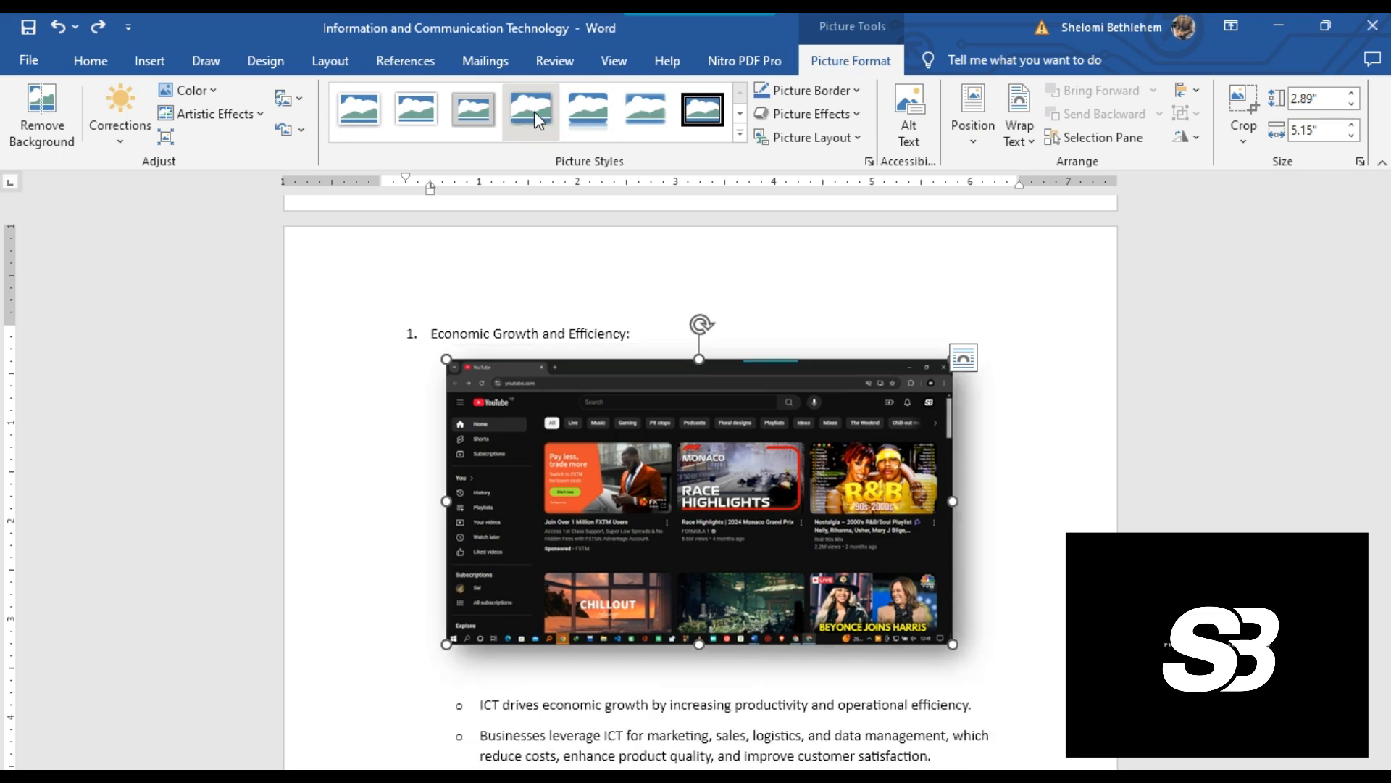
# Try the black double-frame style on the picture and settle on the reflected rounded rectangle style
pyautogui.click(602, 125)
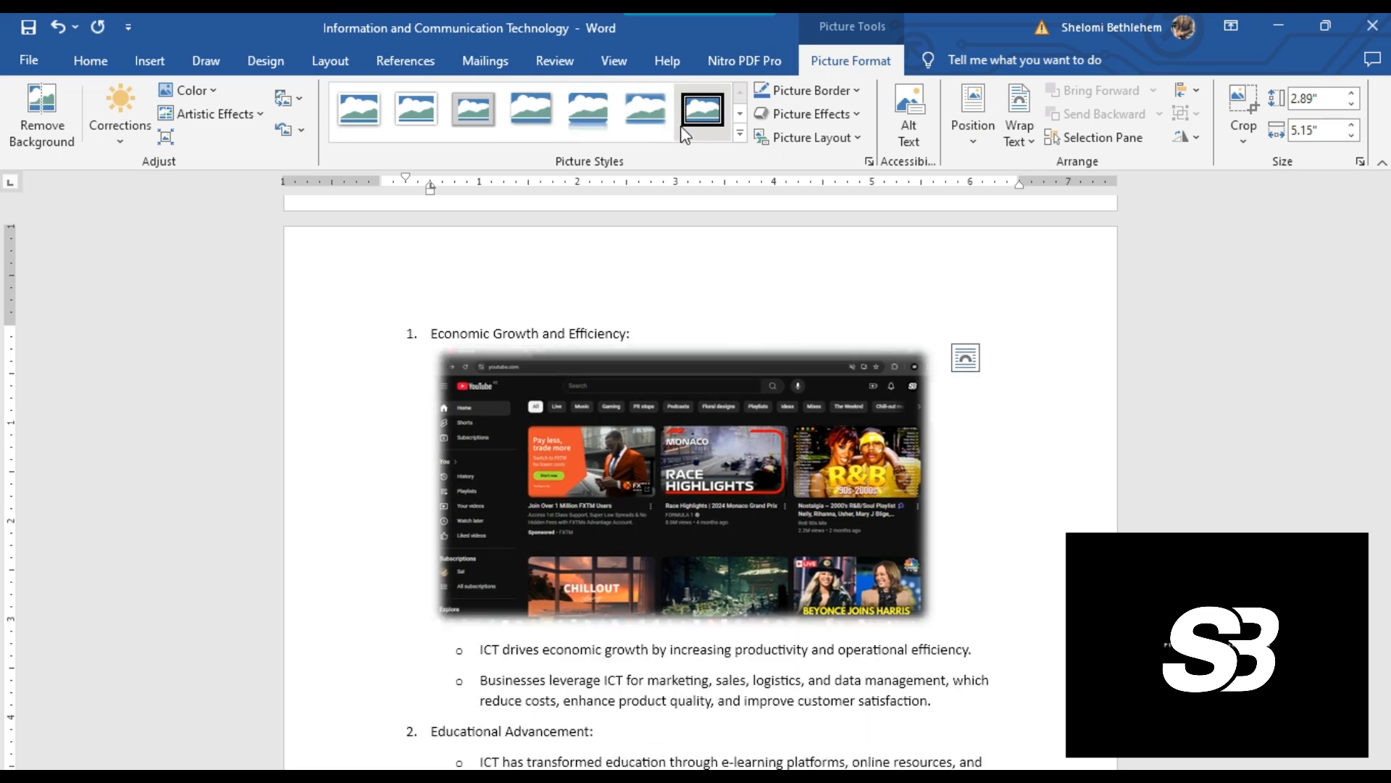
pyautogui.click(697, 120)
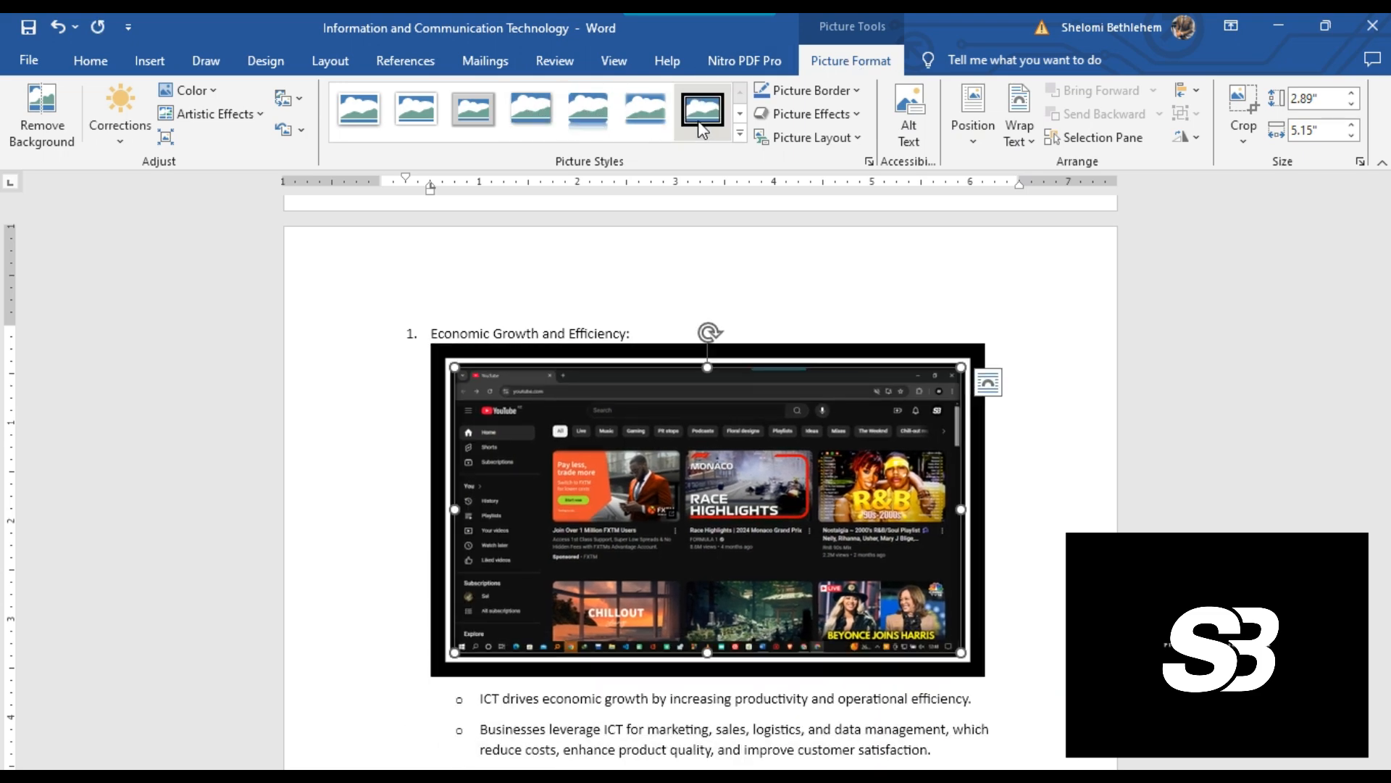
pyautogui.click(581, 115)
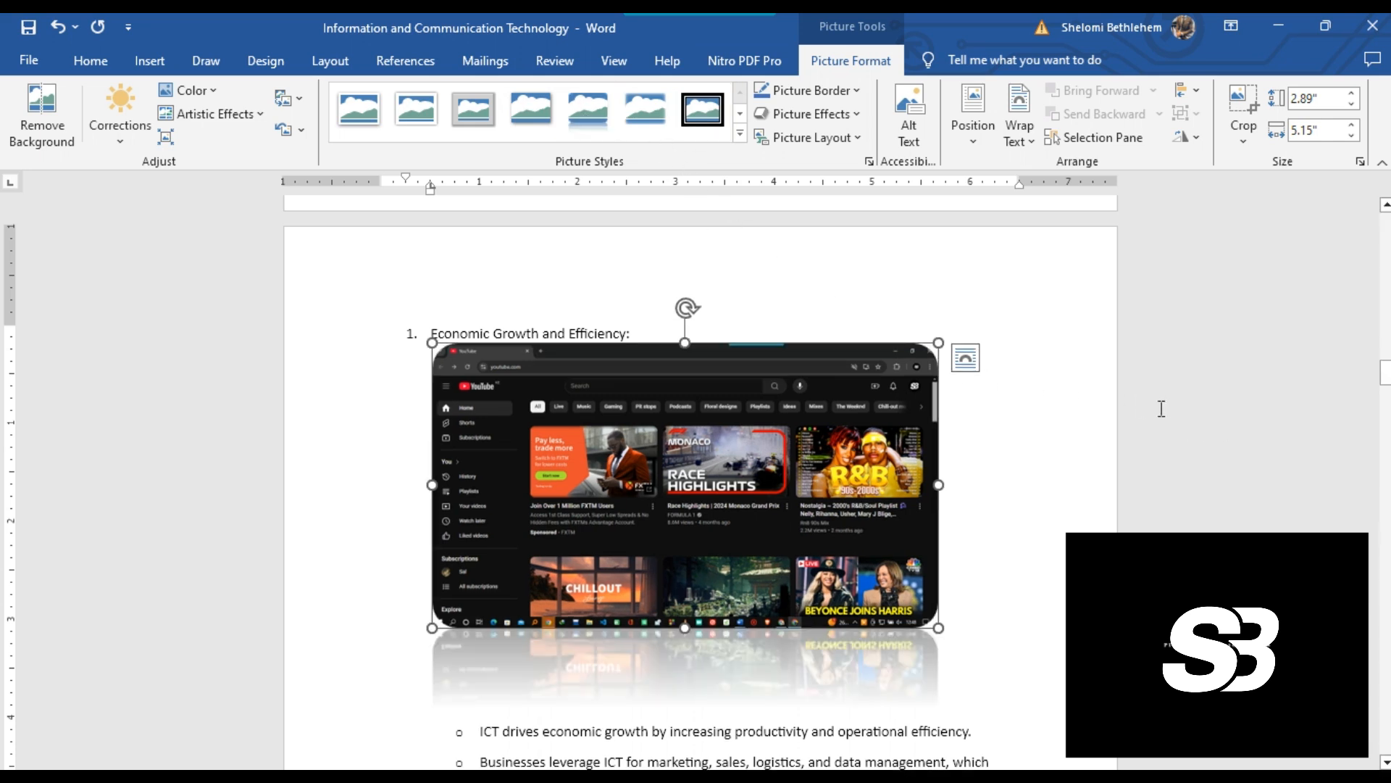
# Preview text-wrapped positions for the picture and set its text wrapping to Tight
pyautogui.click(984, 132)
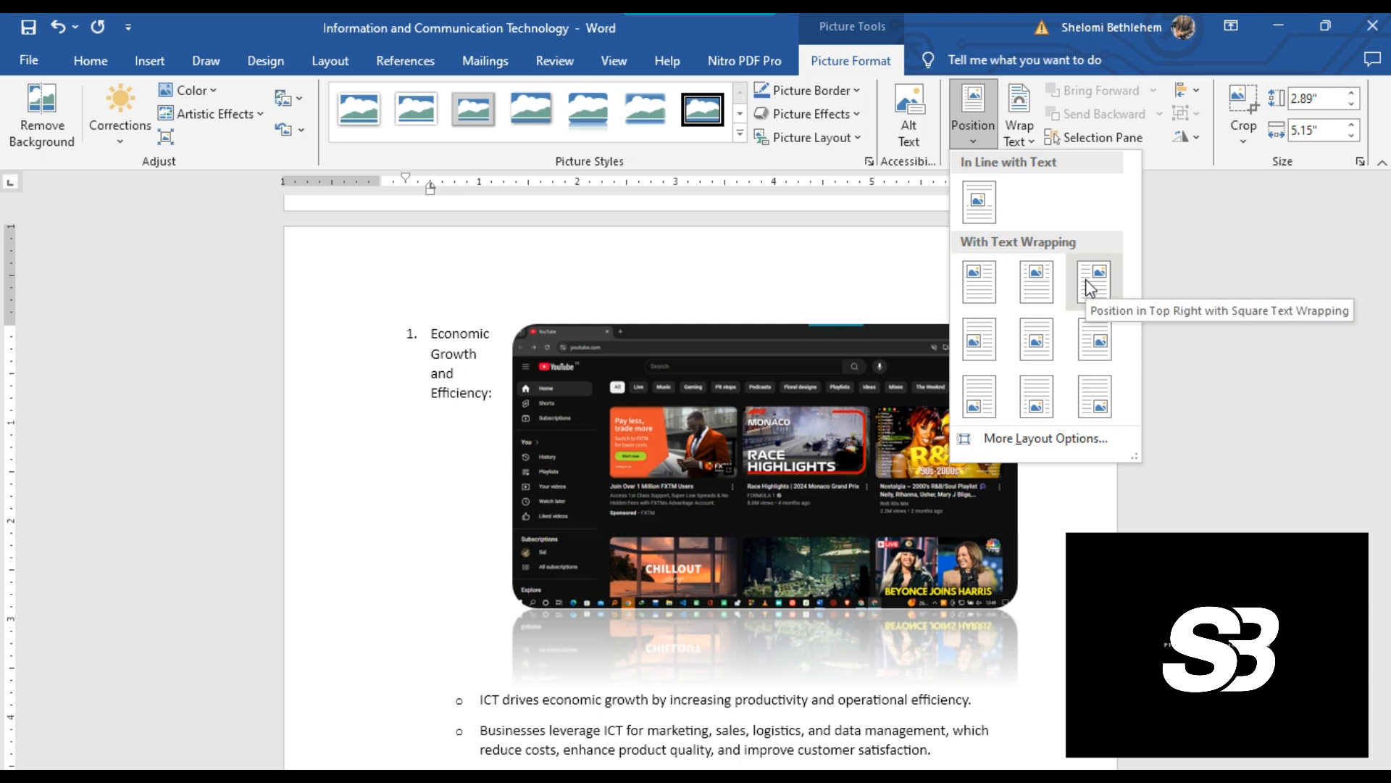
pyautogui.click(1022, 131)
pyautogui.click(1024, 135)
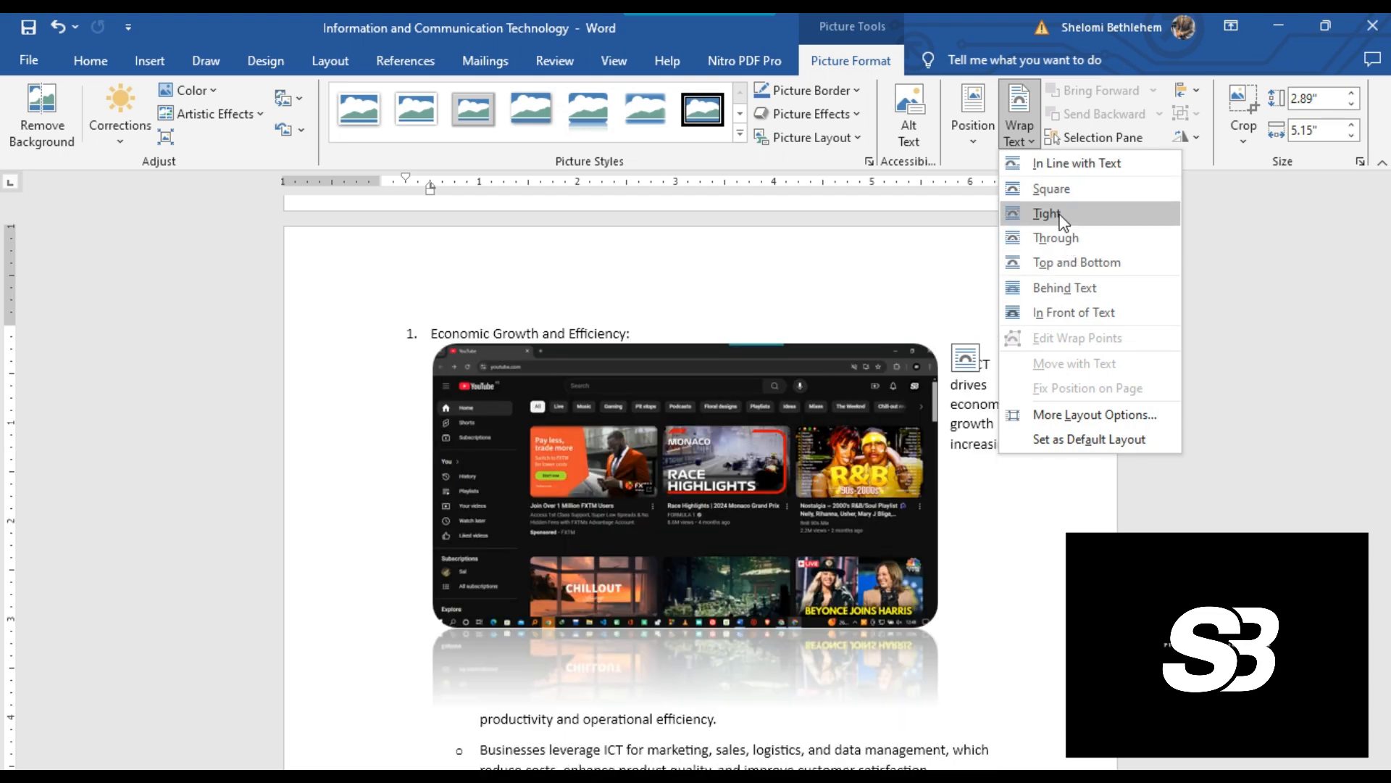
pyautogui.click(1061, 216)
# Shrink the picture to about 4.1 by 2.3 inches and place it under the "Information Storage and Retrieval:" heading
pyautogui.moveTo(938, 621); pyautogui.dragTo(834, 570)
pyautogui.scroll(-6, 977, 366)
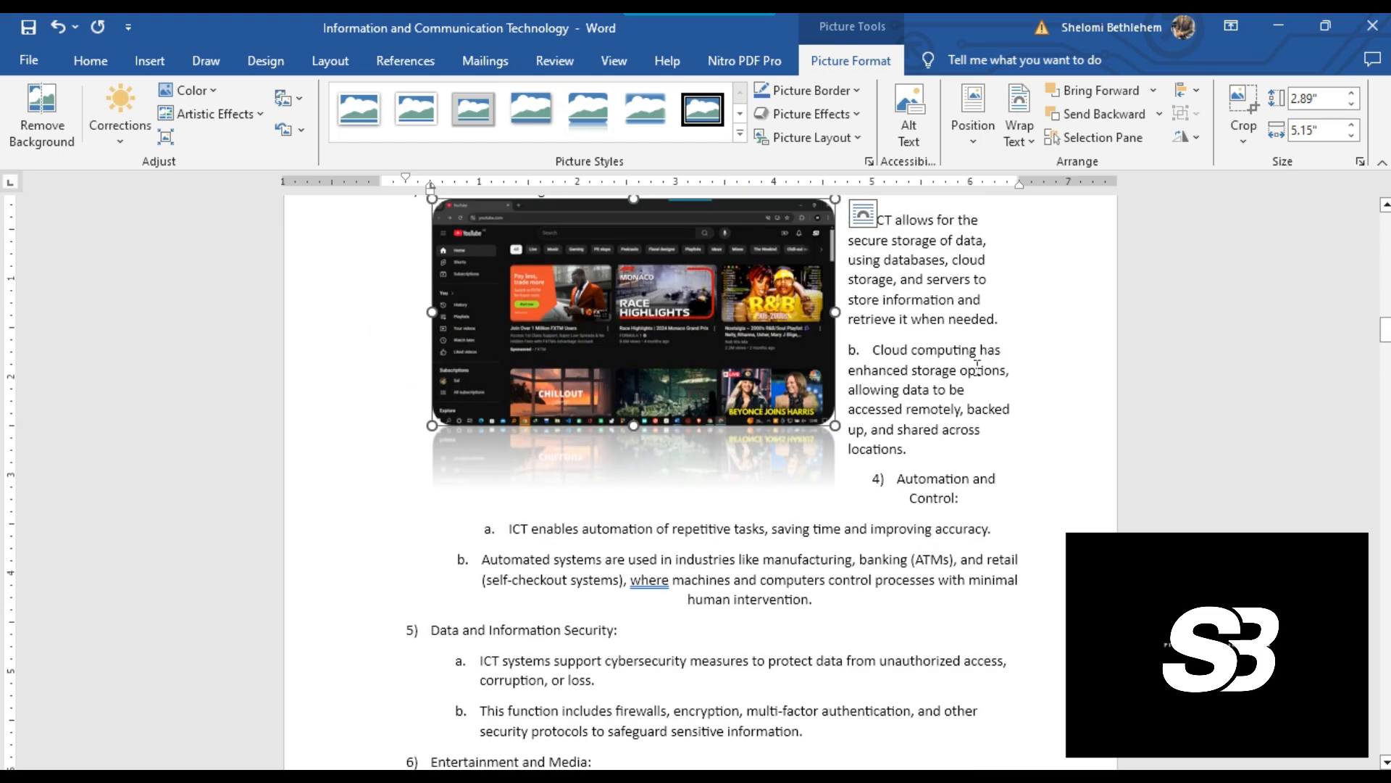
pyautogui.scroll(3, 977, 366)
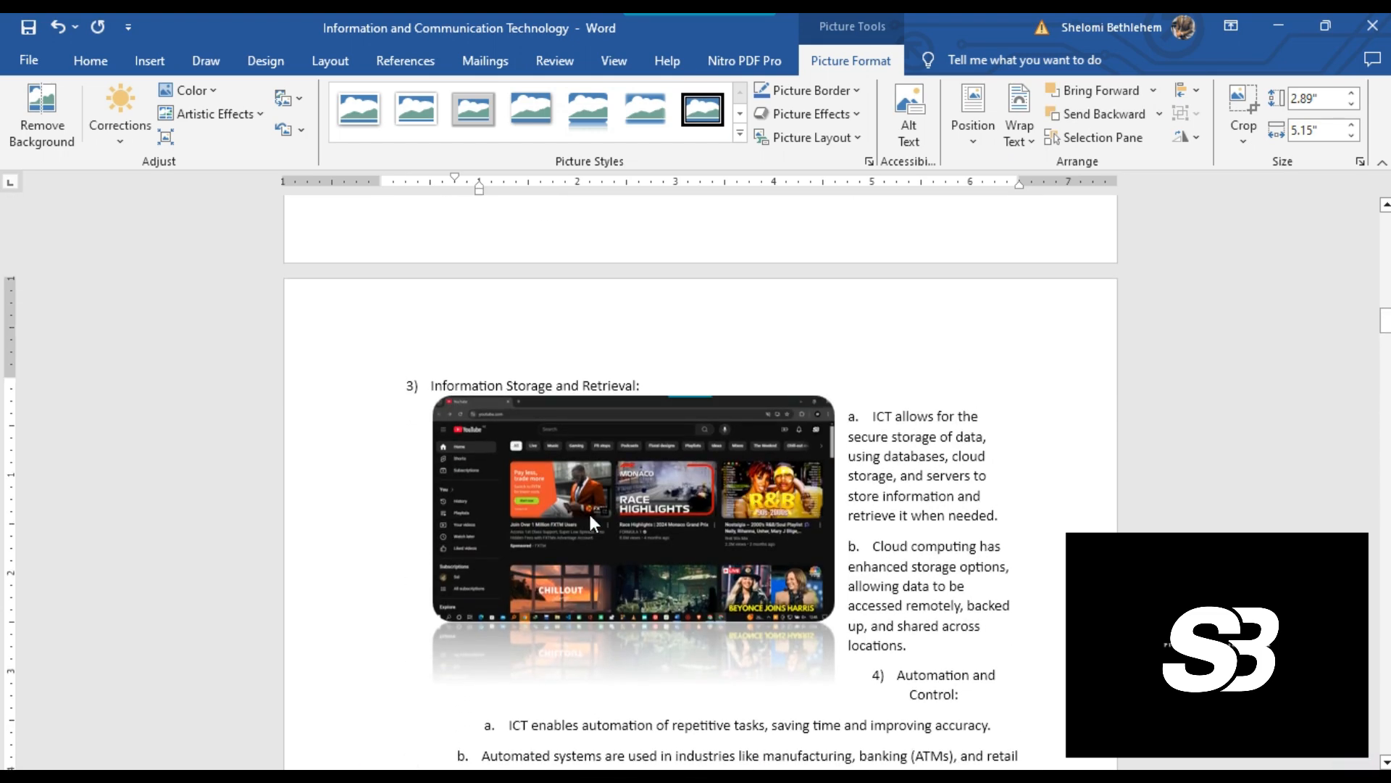
pyautogui.click(996, 515)
pyautogui.scroll(-1, 979, 440)
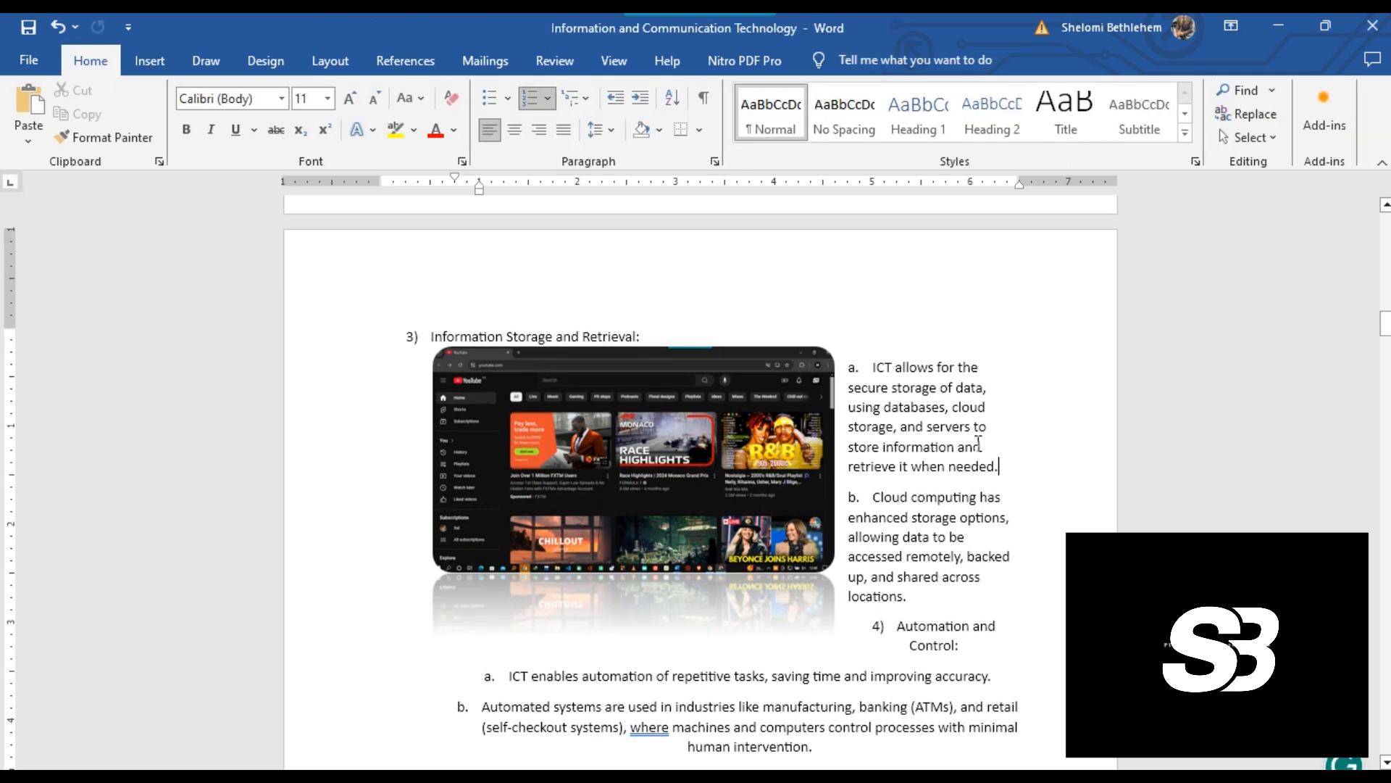
# Reselect the picture and review its arrange and crop options without changing it
pyautogui.click(763, 404)
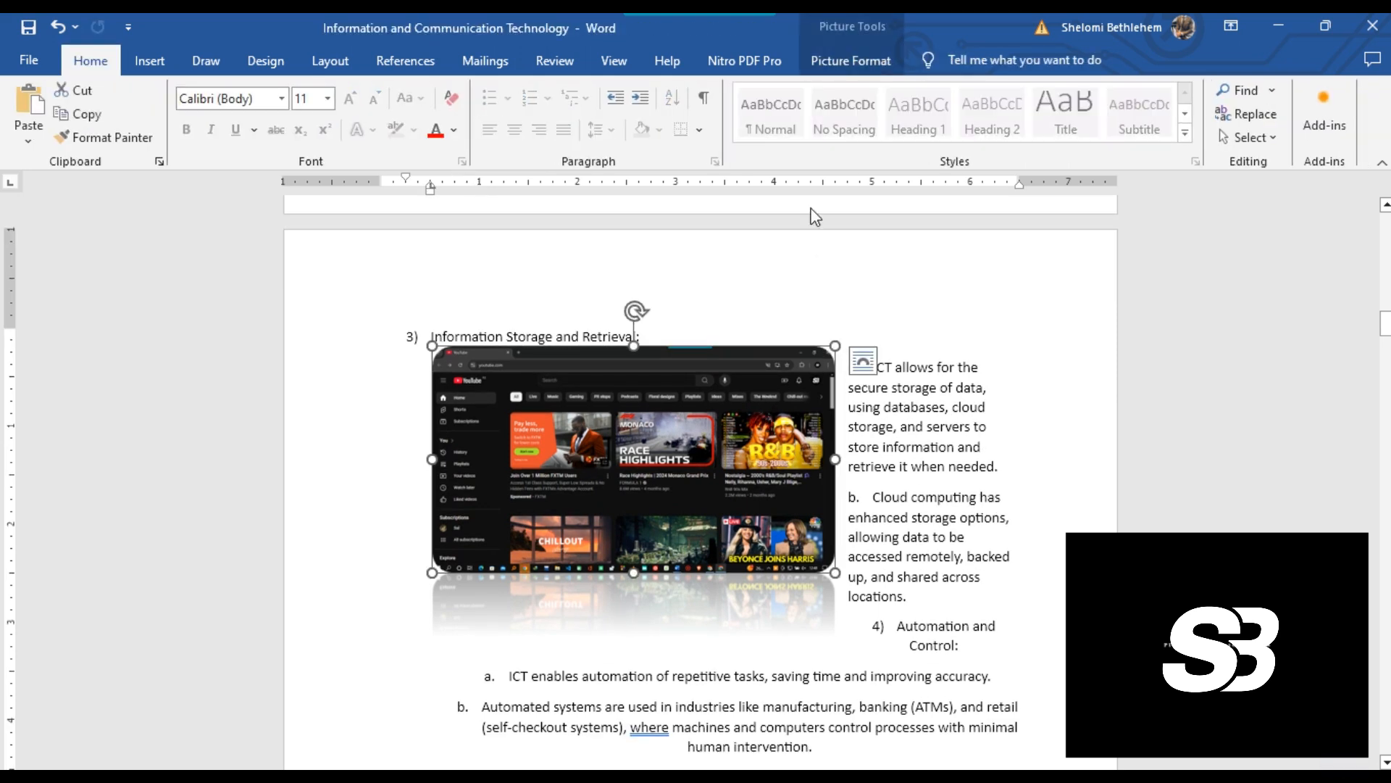
pyautogui.click(856, 62)
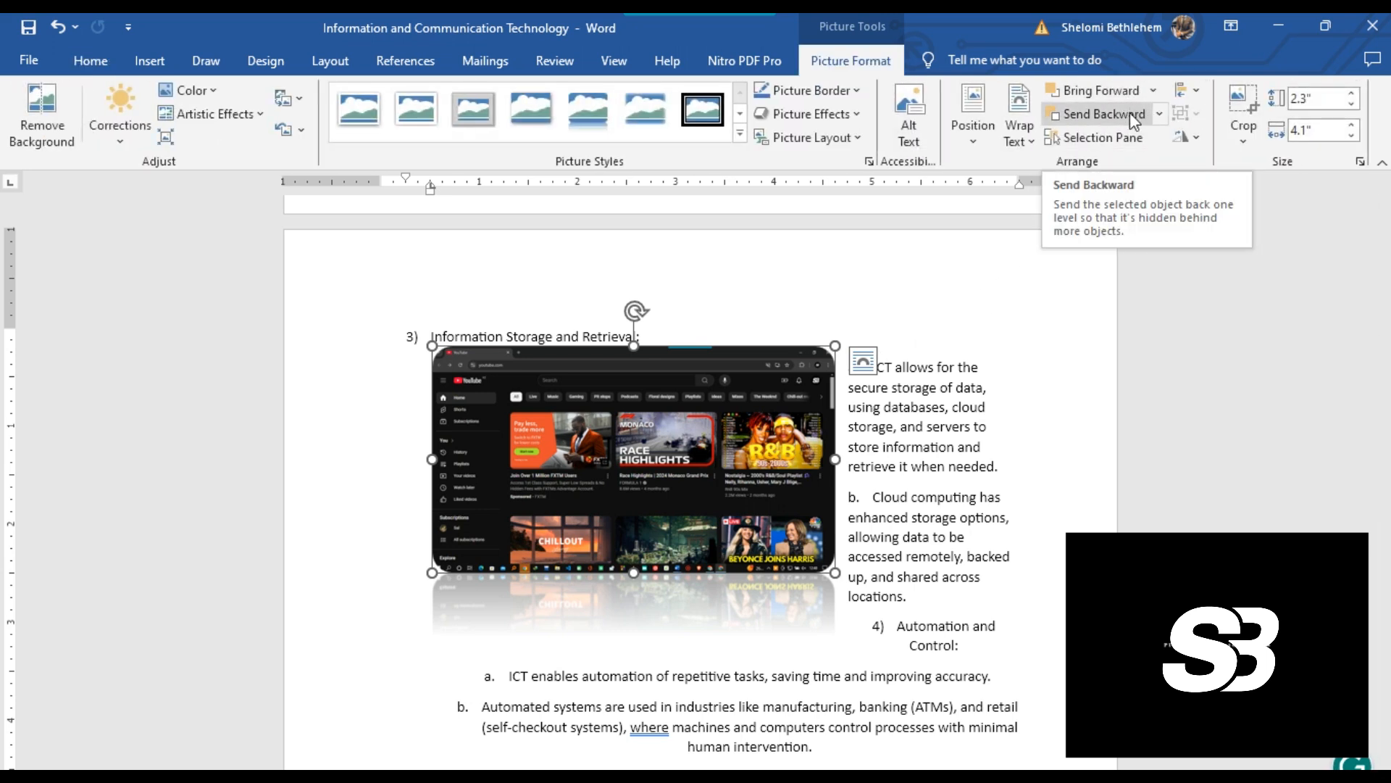
pyautogui.click(1245, 138)
pyautogui.click(904, 447)
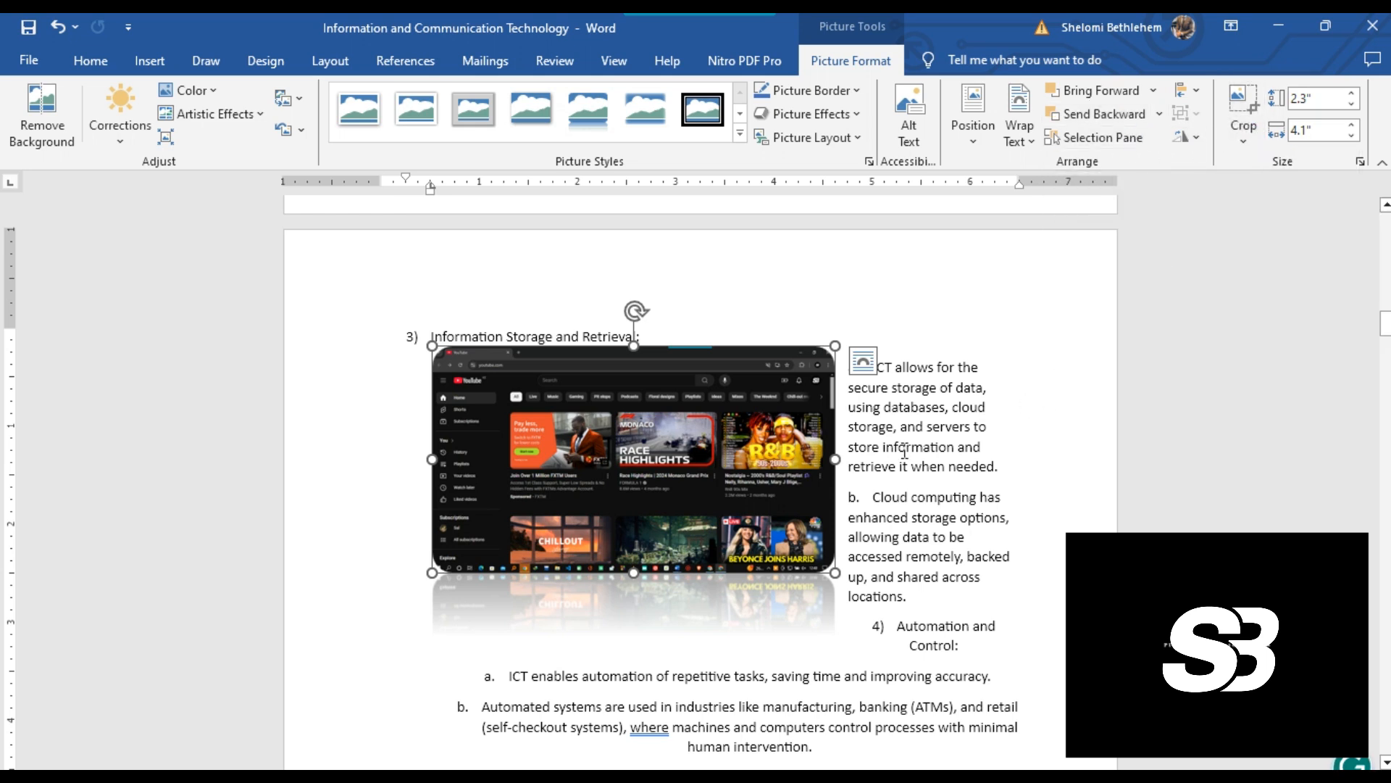
# Draw a rectangle about 2.62 inches wide and 2.76 inches high over the right part of the Healthcare Improvements text
pyautogui.click(150, 61)
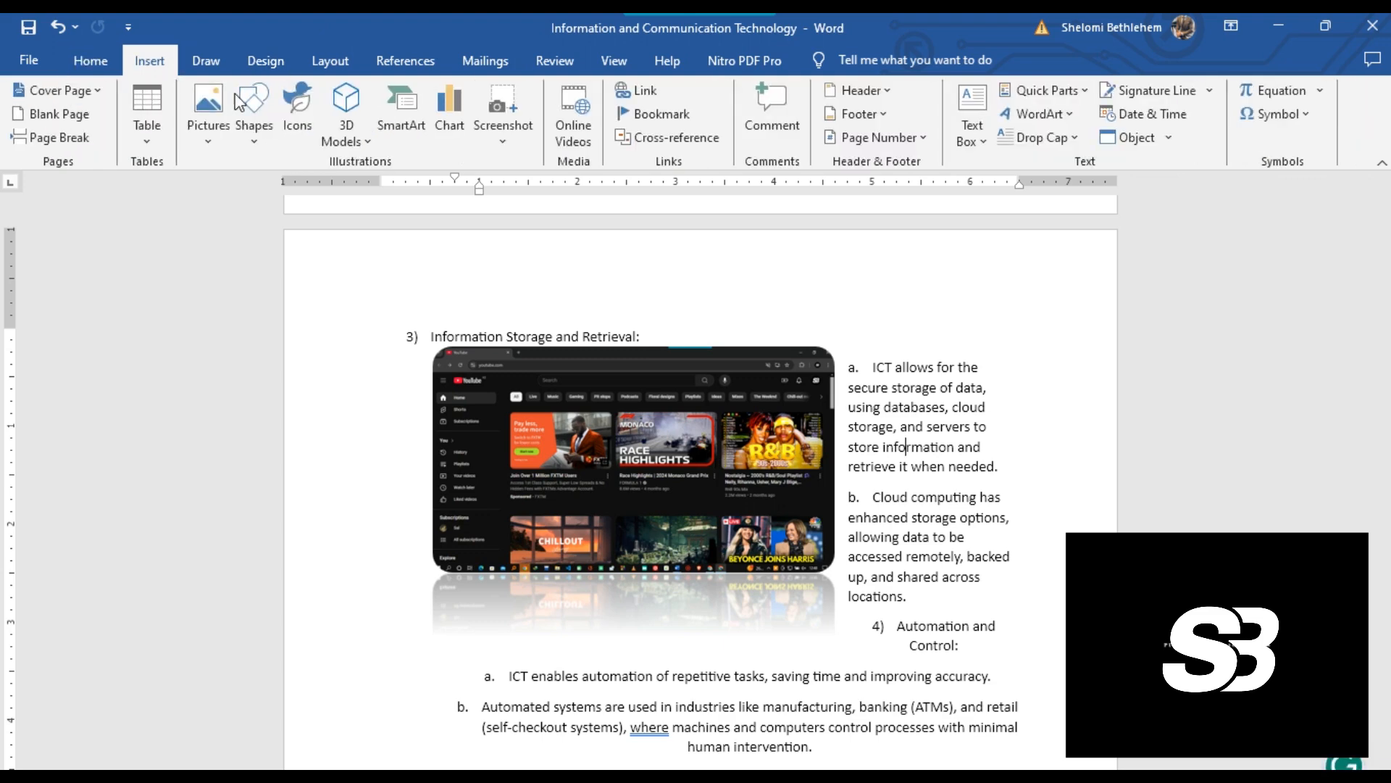
pyautogui.scroll(-15, 1176, 407)
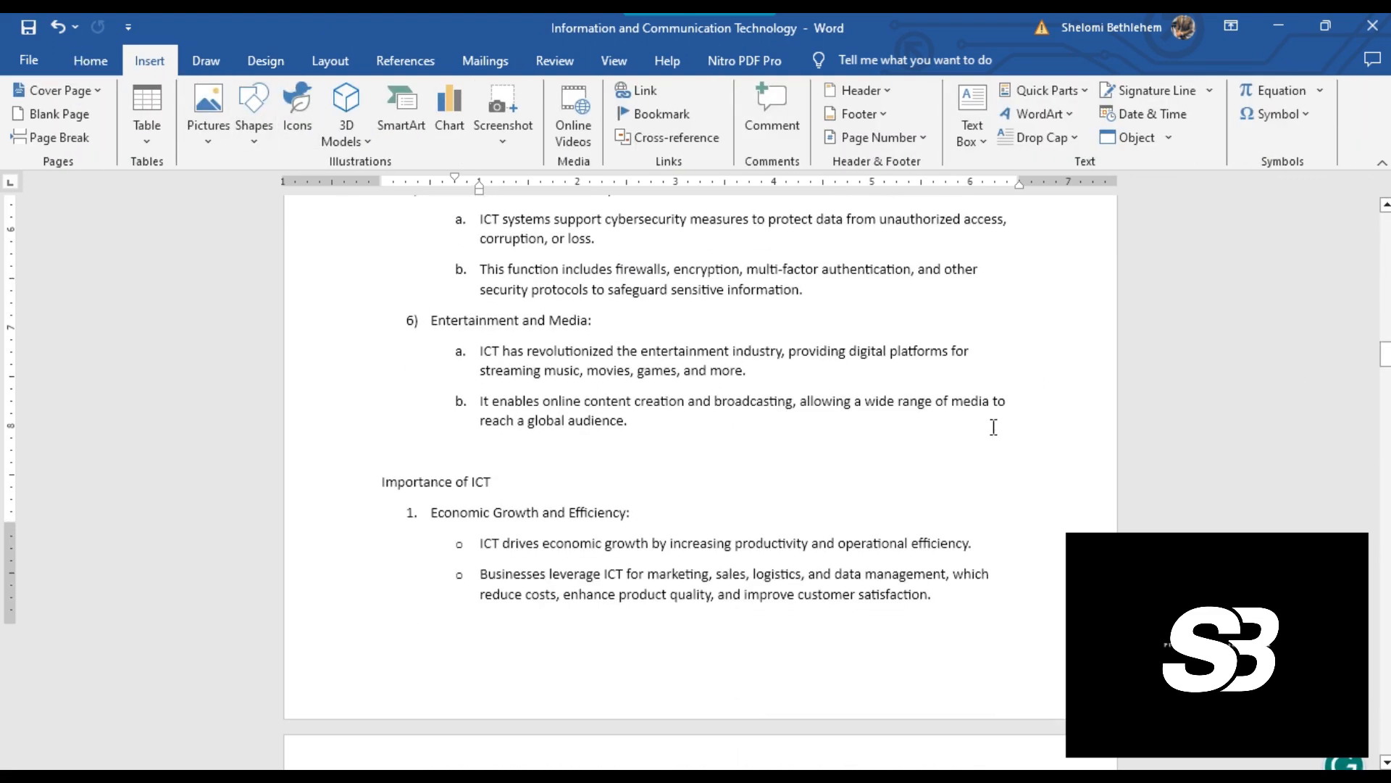
pyautogui.scroll(-2, 899, 430)
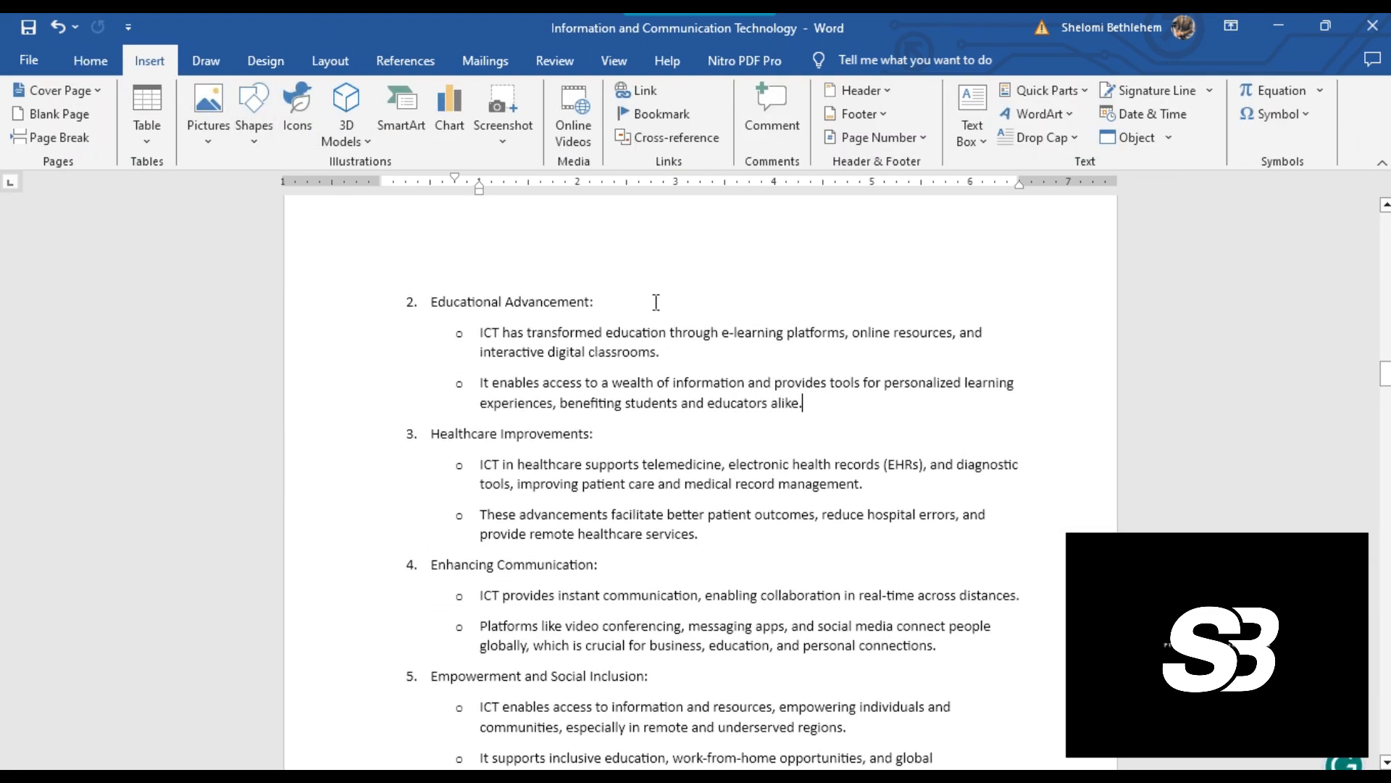
pyautogui.click(250, 129)
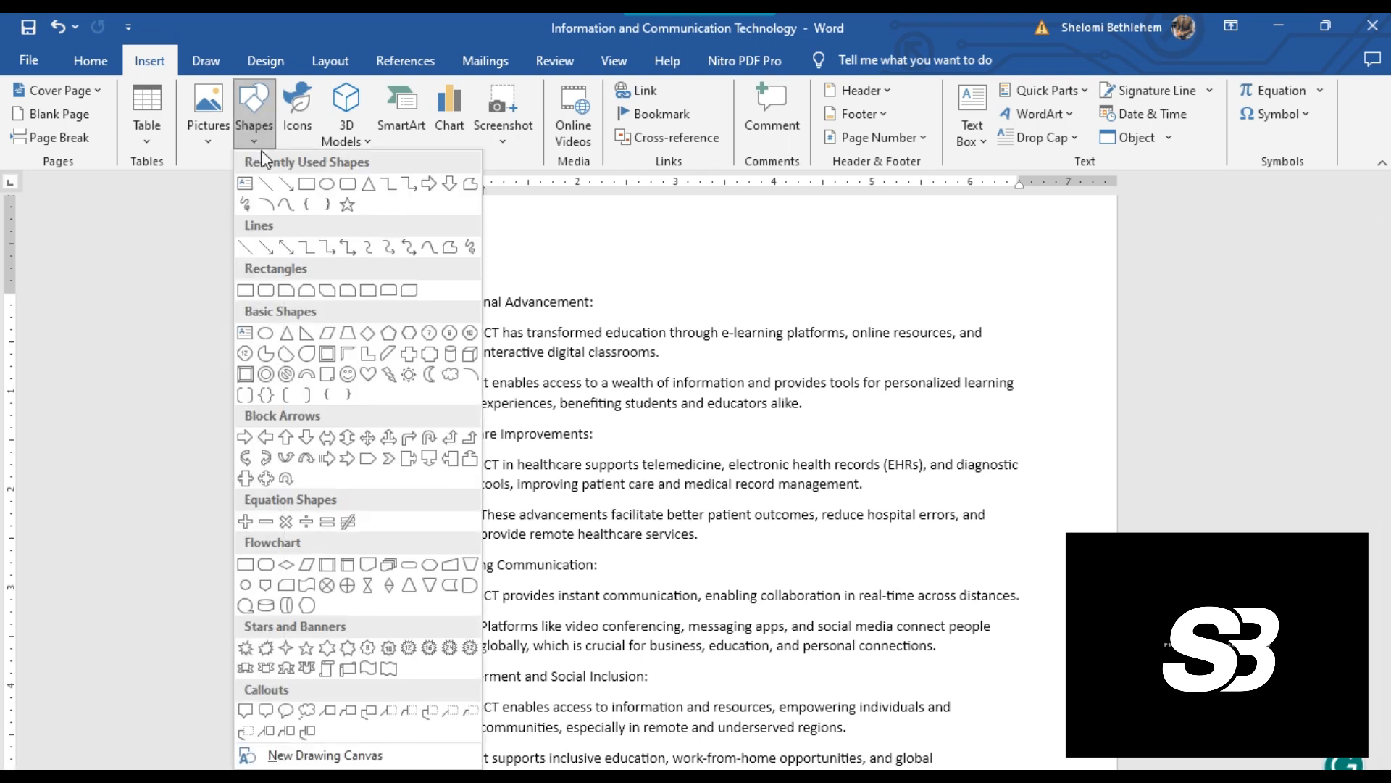
pyautogui.click(302, 185)
pyautogui.moveTo(816, 402)
pyautogui.mouseDown()
pyautogui.moveTo(935, 522)
pyautogui.moveTo(1047, 668)
pyautogui.moveTo(1075, 673)
pyautogui.mouseUp()
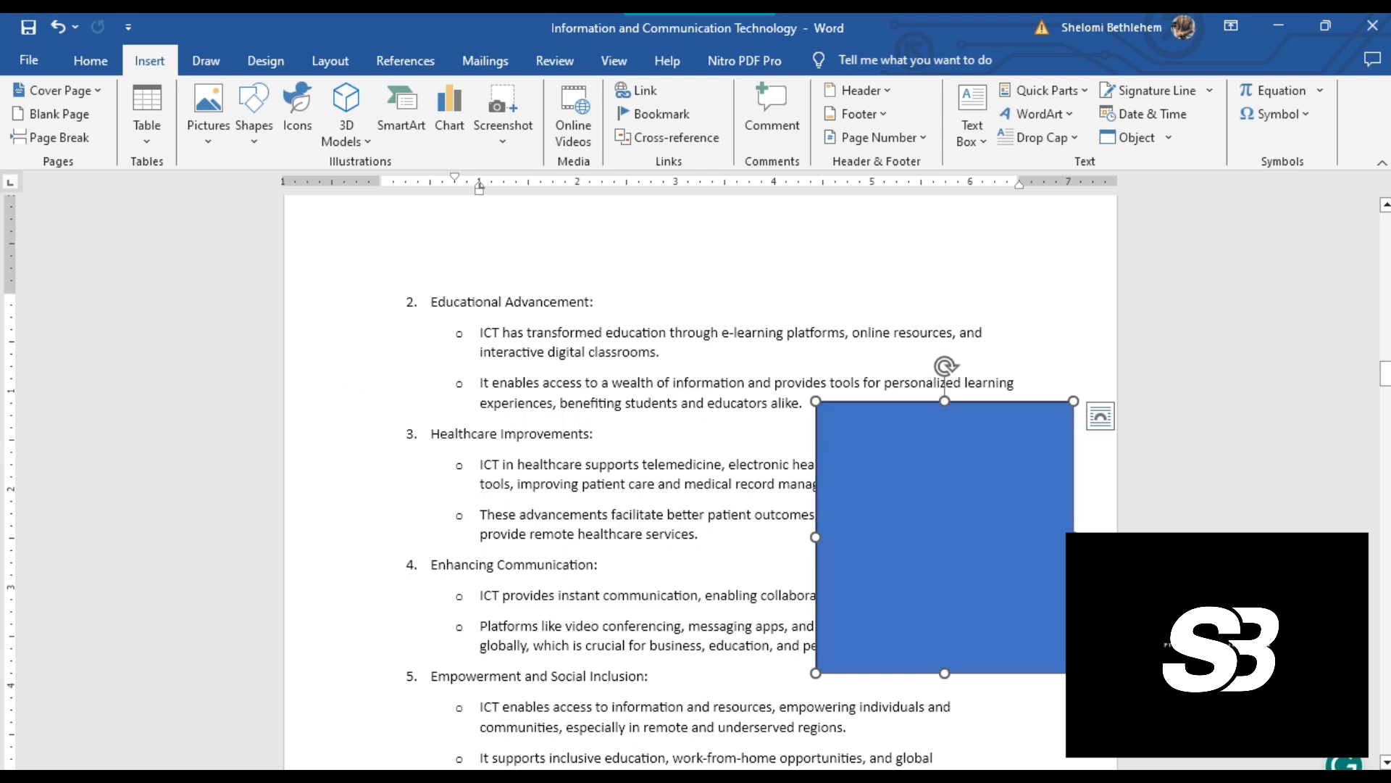
# Fill the rectangle with a darker blue theme colour and try another theme shade for its fill
pyautogui.click(863, 61)
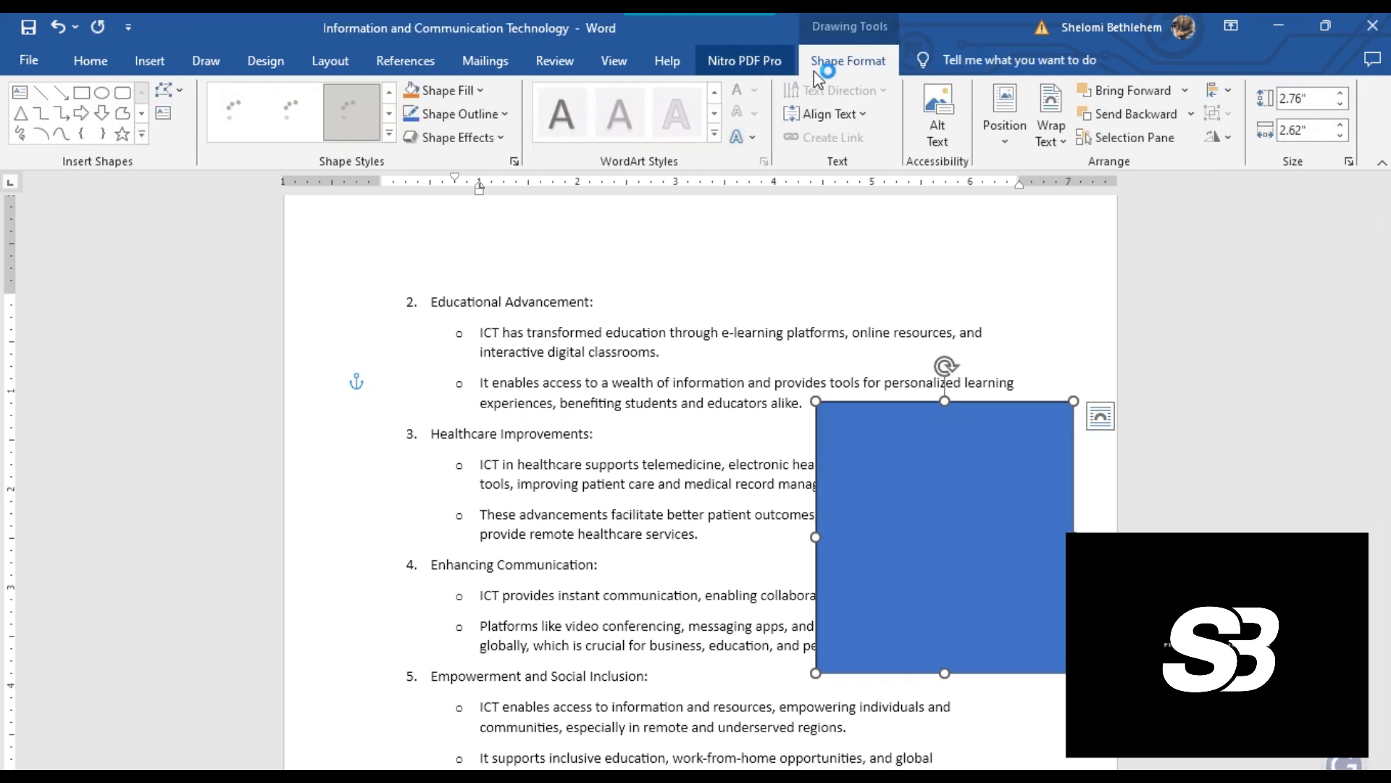
pyautogui.click(480, 90)
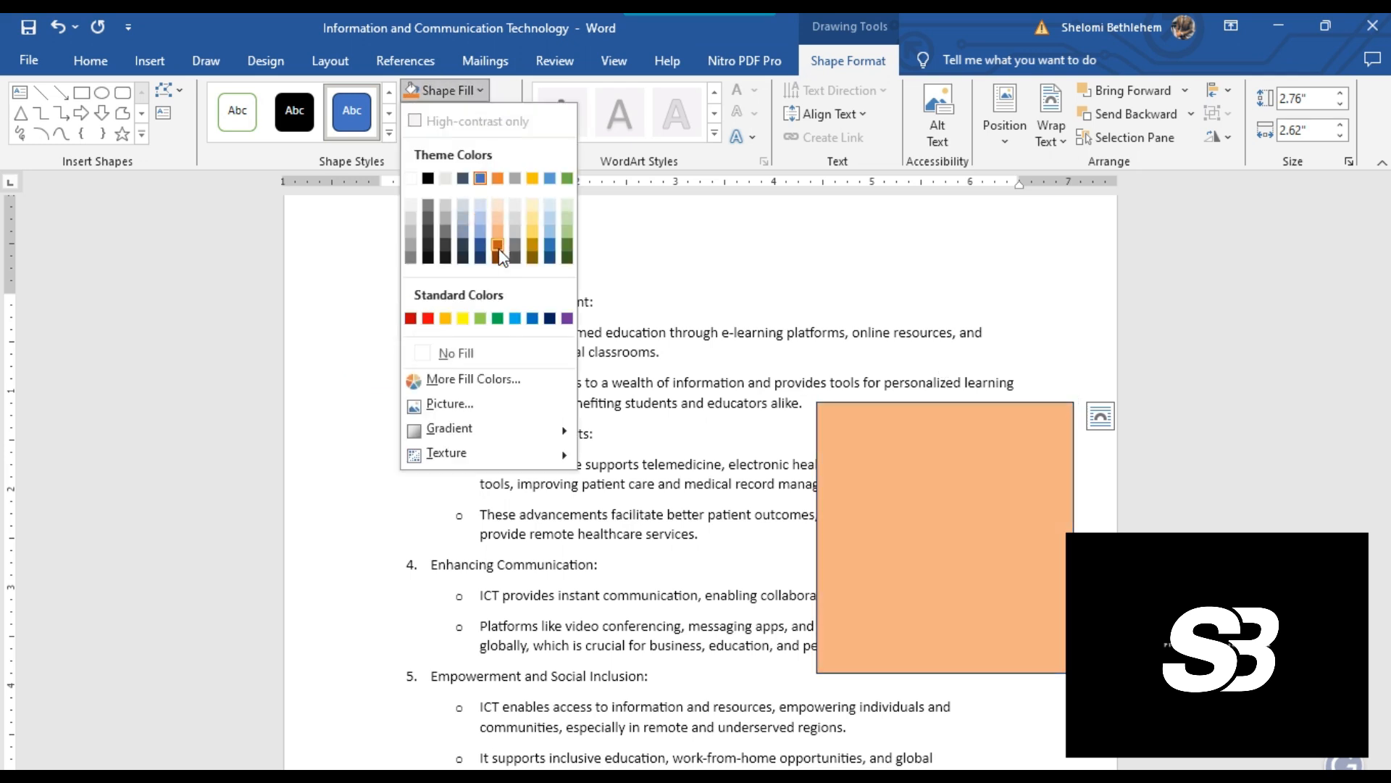
pyautogui.click(481, 246)
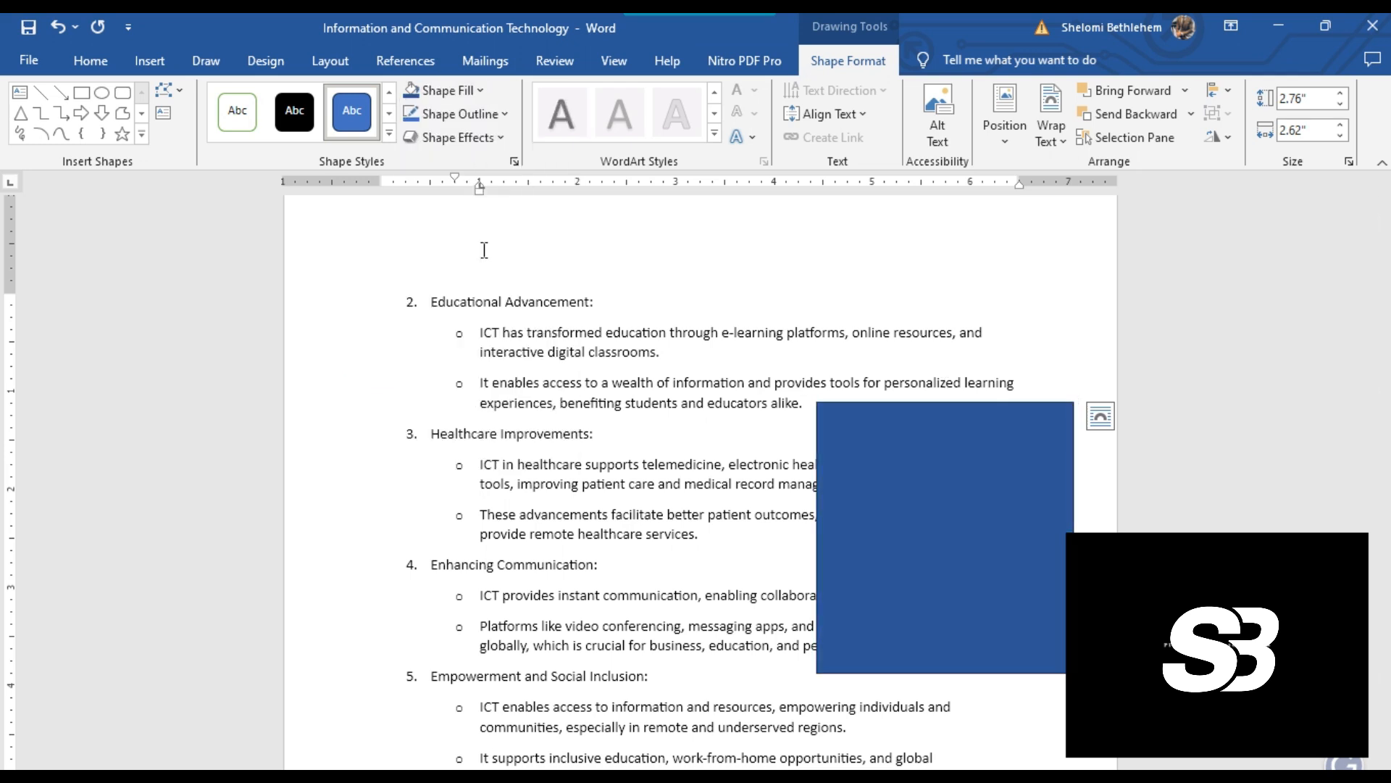
pyautogui.click(466, 93)
pyautogui.click(531, 236)
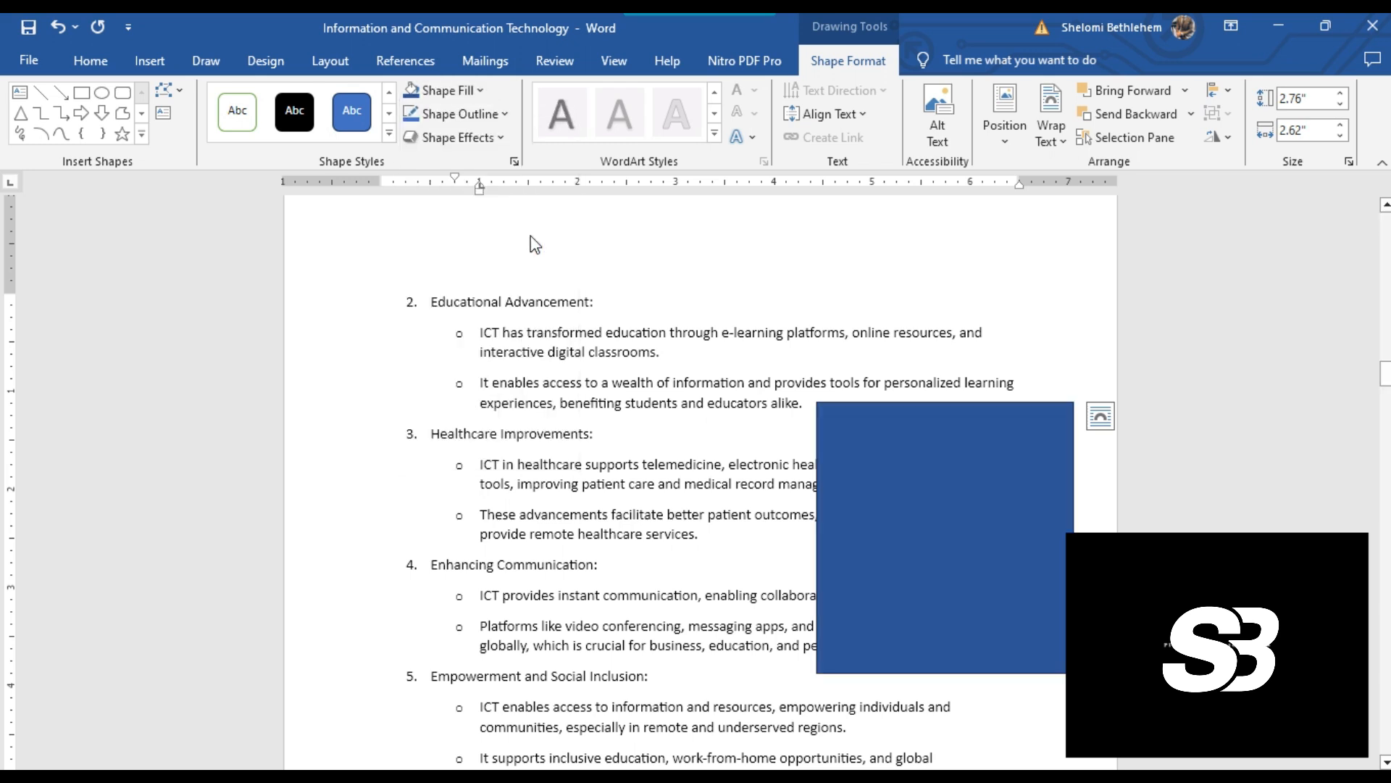
# Give the yellow rectangle a black theme-colour outline and rotate it clockwise to a diagonal tilt
pyautogui.click(497, 128)
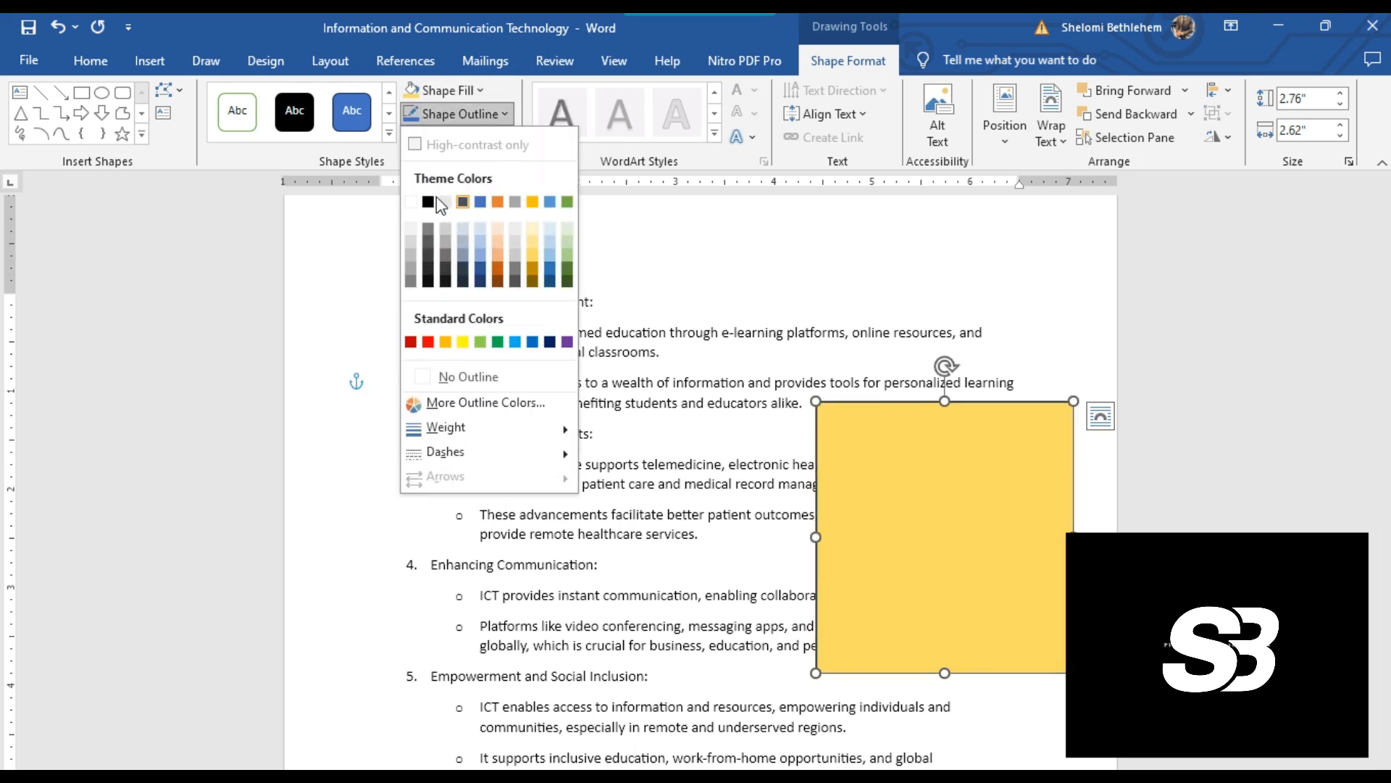
pyautogui.click(429, 201)
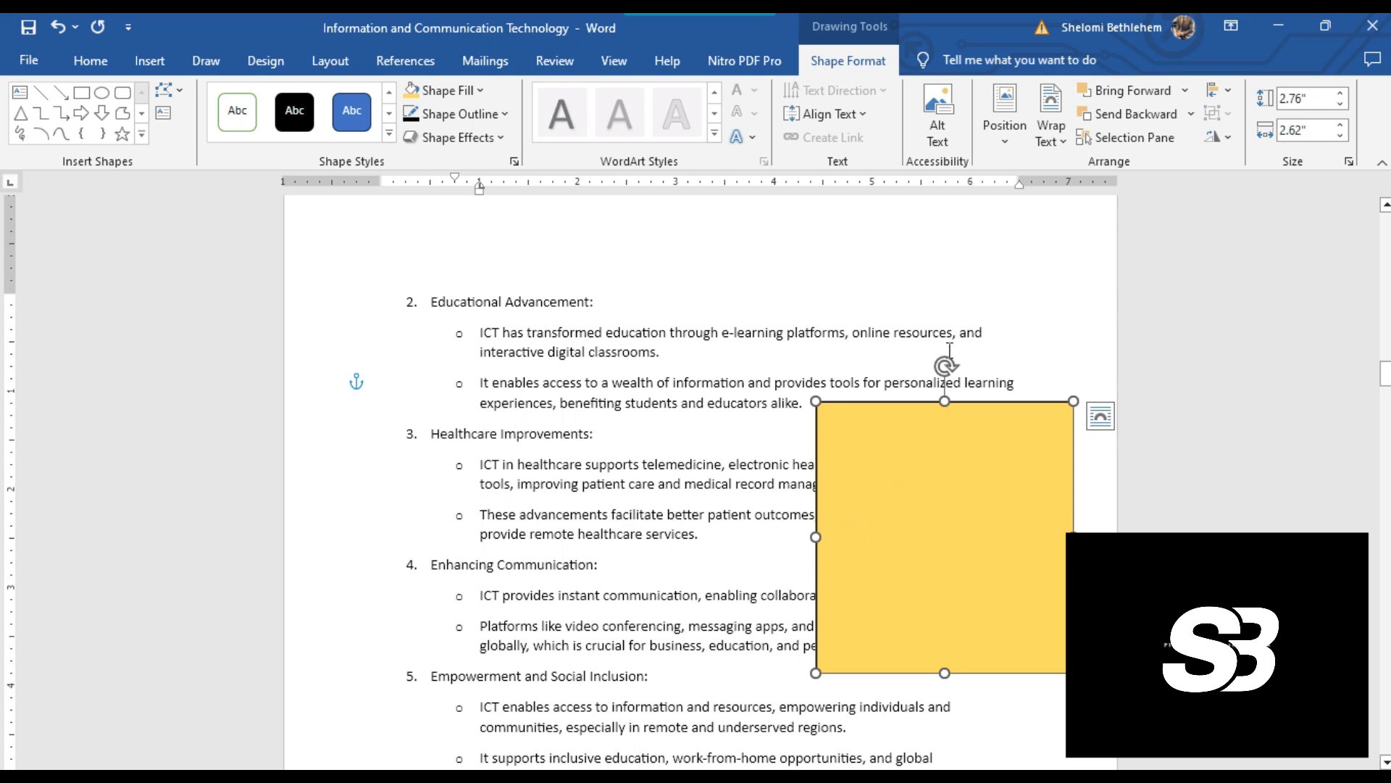
pyautogui.moveTo(945, 365); pyautogui.dragTo(1048, 401)
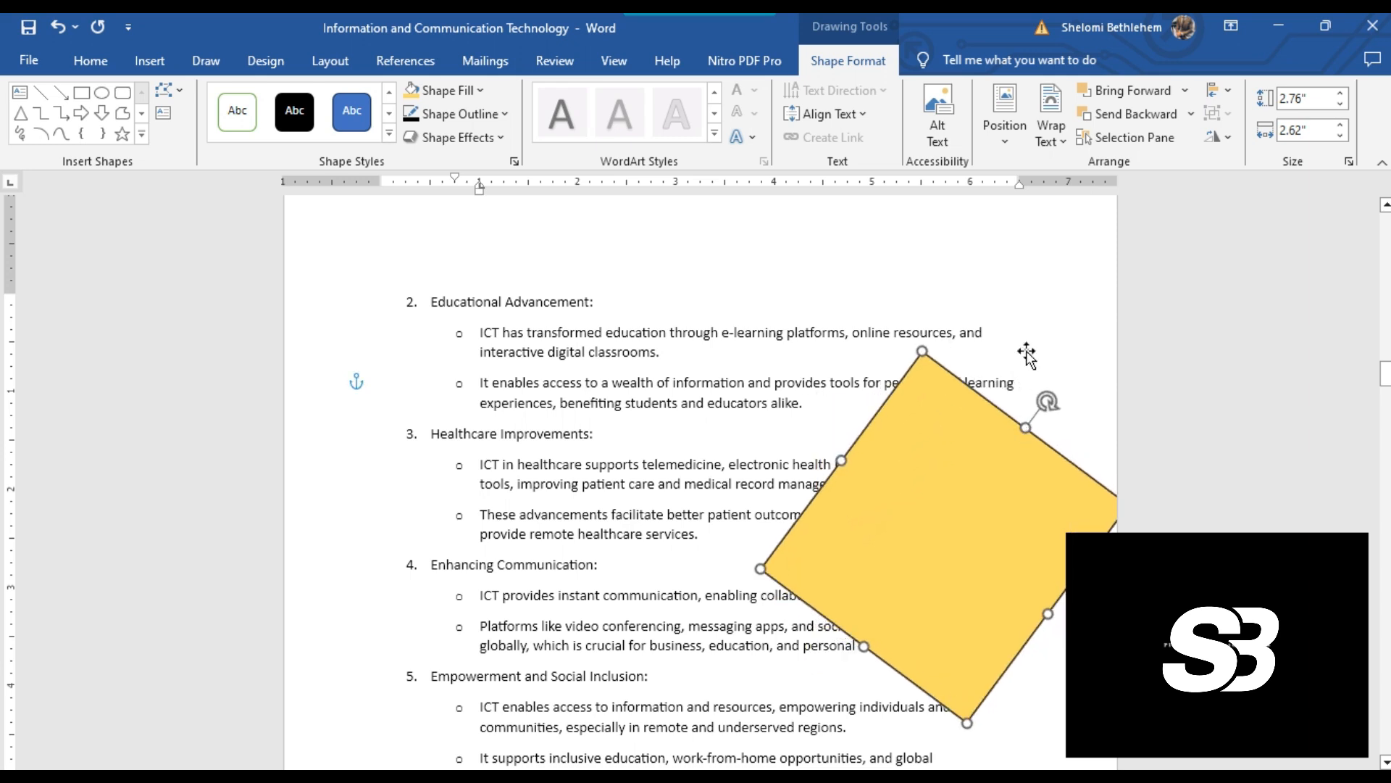
# Set the rotated rectangle's text wrapping to Tight and deselect it
pyautogui.click(1051, 131)
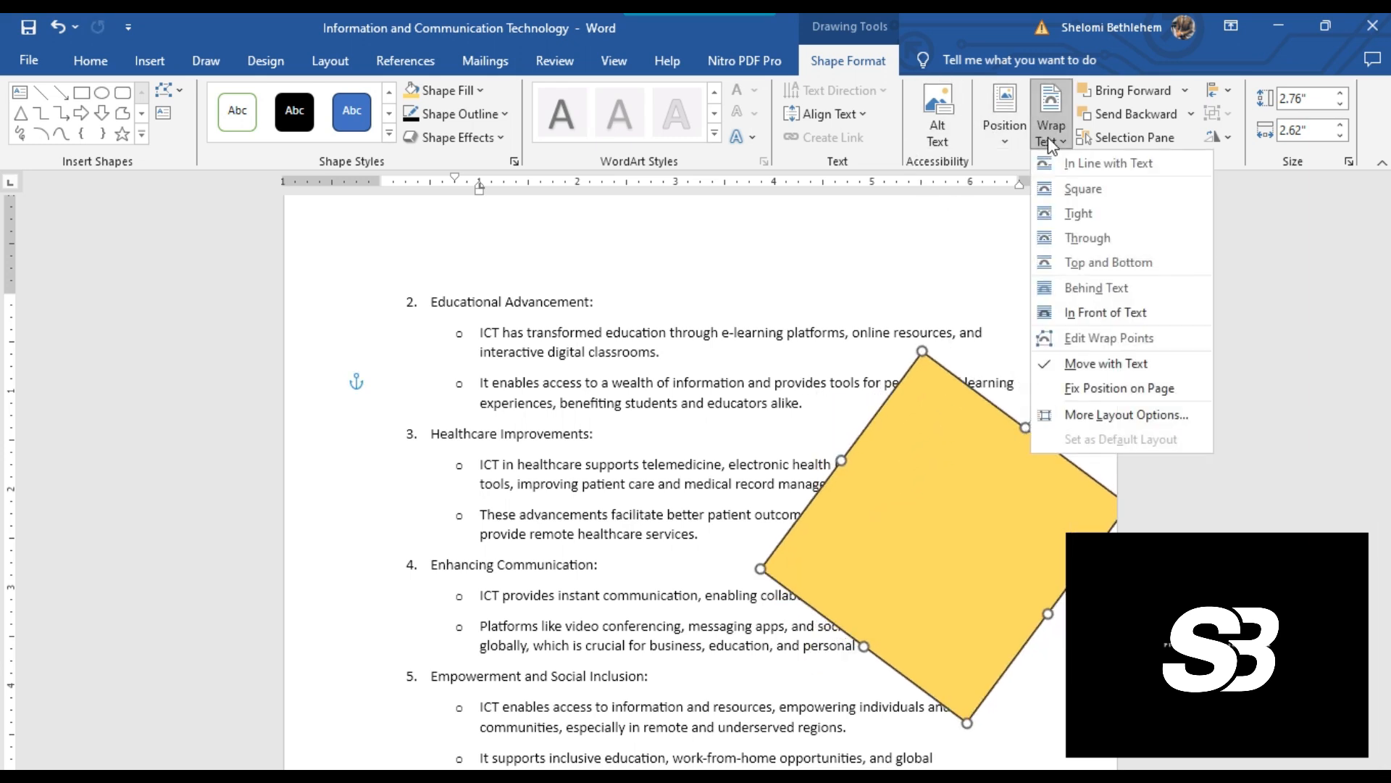
pyautogui.click(1078, 213)
pyautogui.click(698, 366)
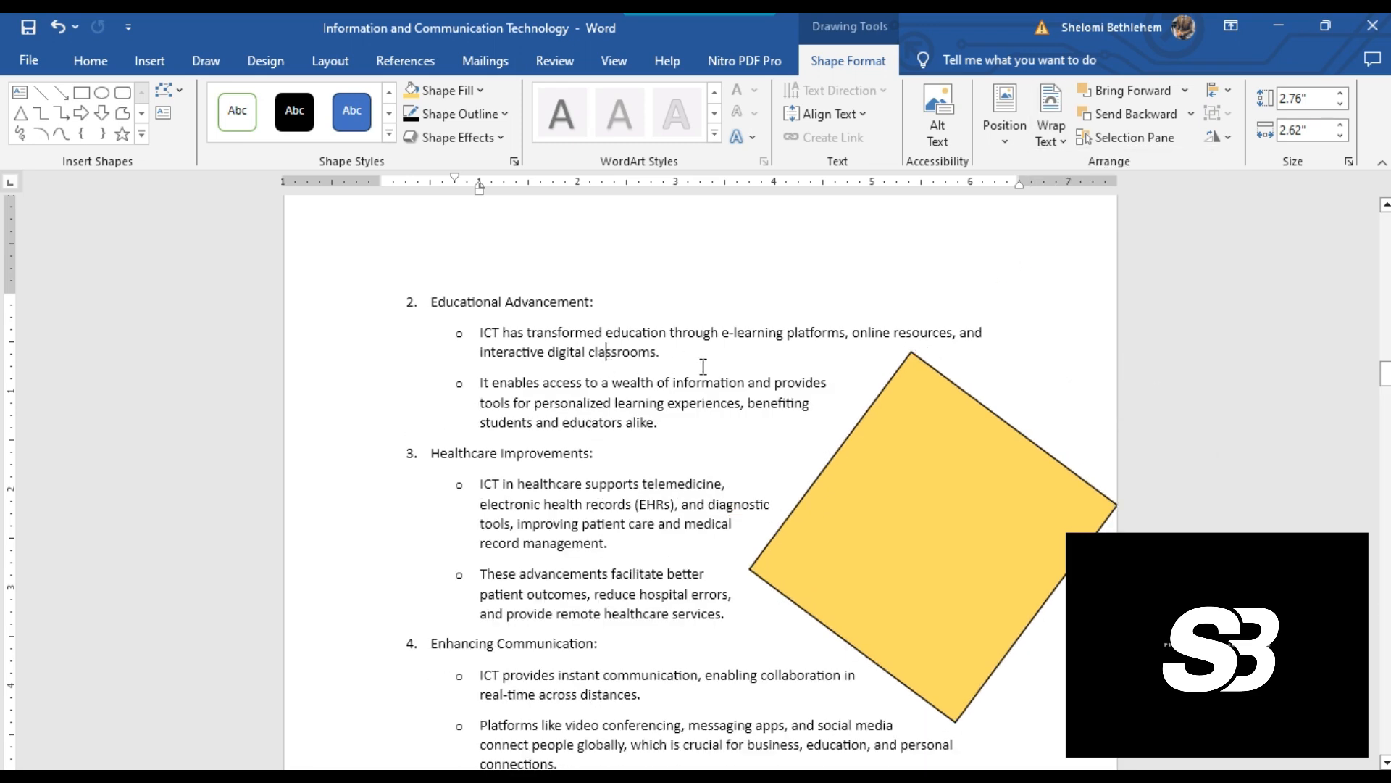
pyautogui.scroll(-6, 702, 377)
pyautogui.scroll(-6, 702, 377)
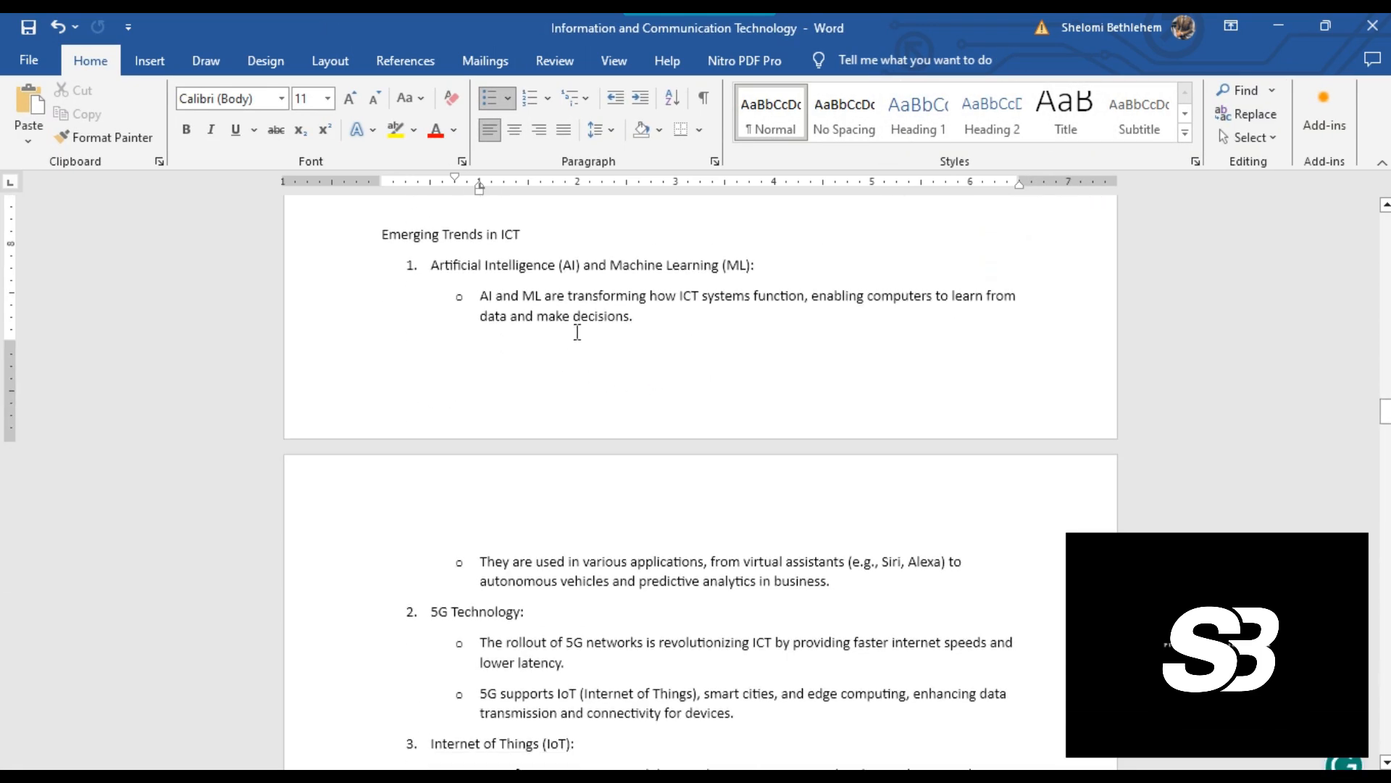
# Insert a rectangle with snipped diagonal corners, about 2.56" wide and 2.07" high, over the 5G Technology item, with Tight text wrapping
pyautogui.click(161, 64)
pyautogui.click(251, 128)
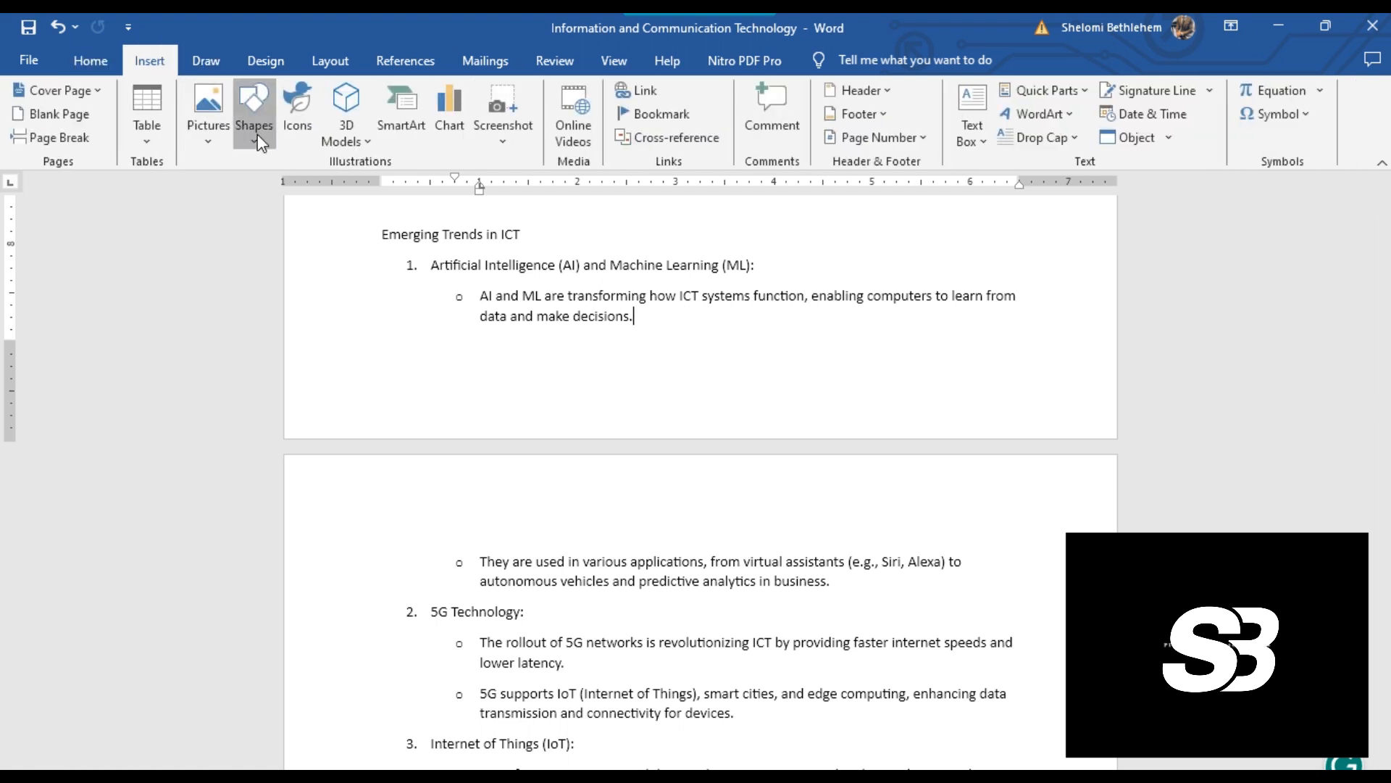
pyautogui.click(326, 291)
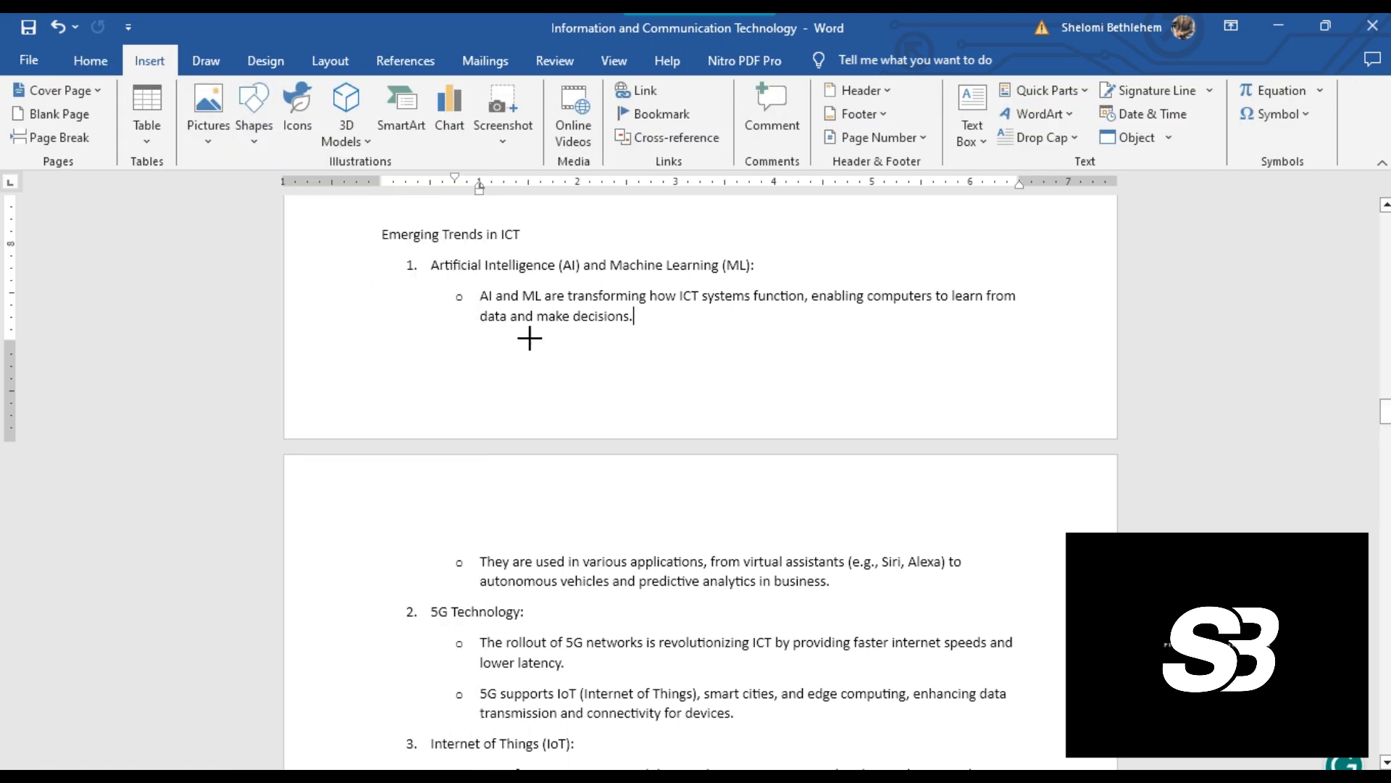
pyautogui.moveTo(672, 382); pyautogui.dragTo(887, 534)
pyautogui.moveTo(733, 365); pyautogui.dragTo(620, 622)
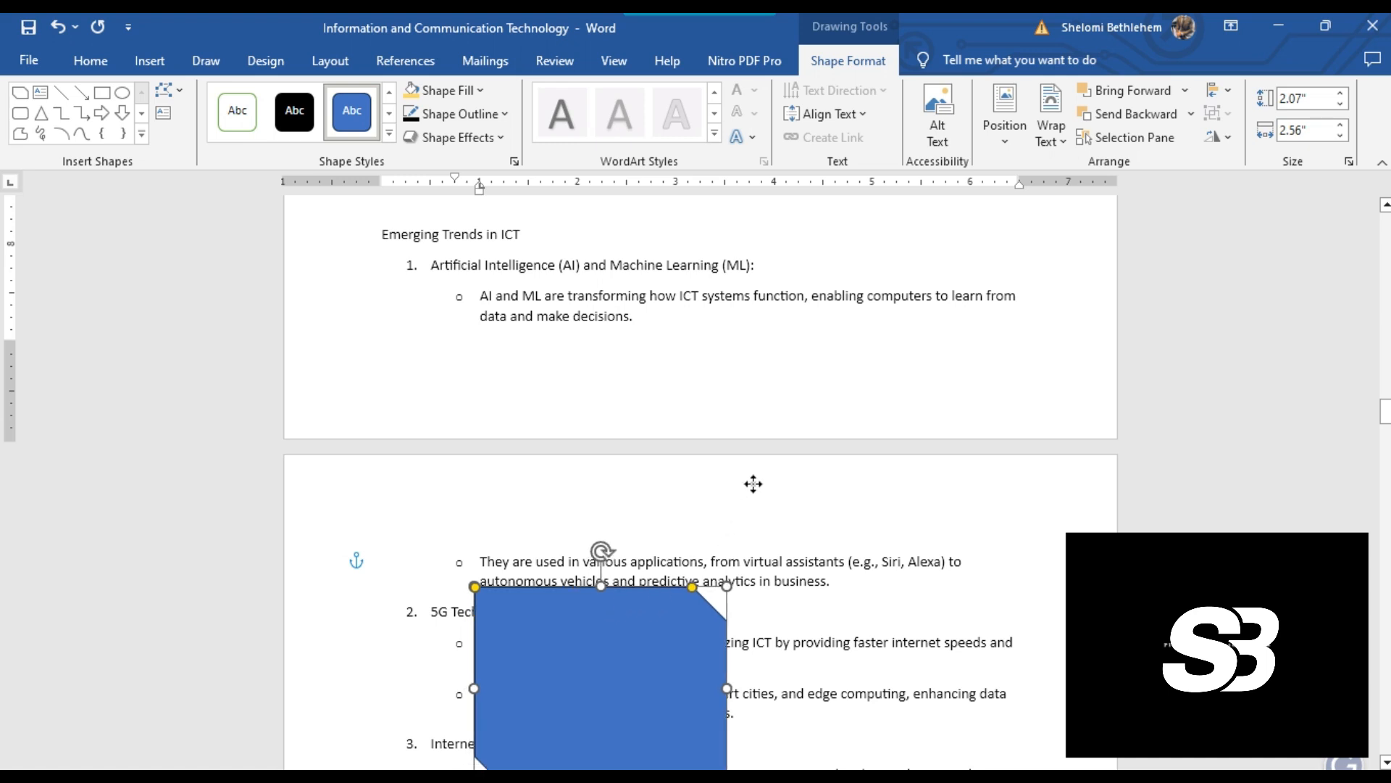
pyautogui.scroll(-5, 821, 430)
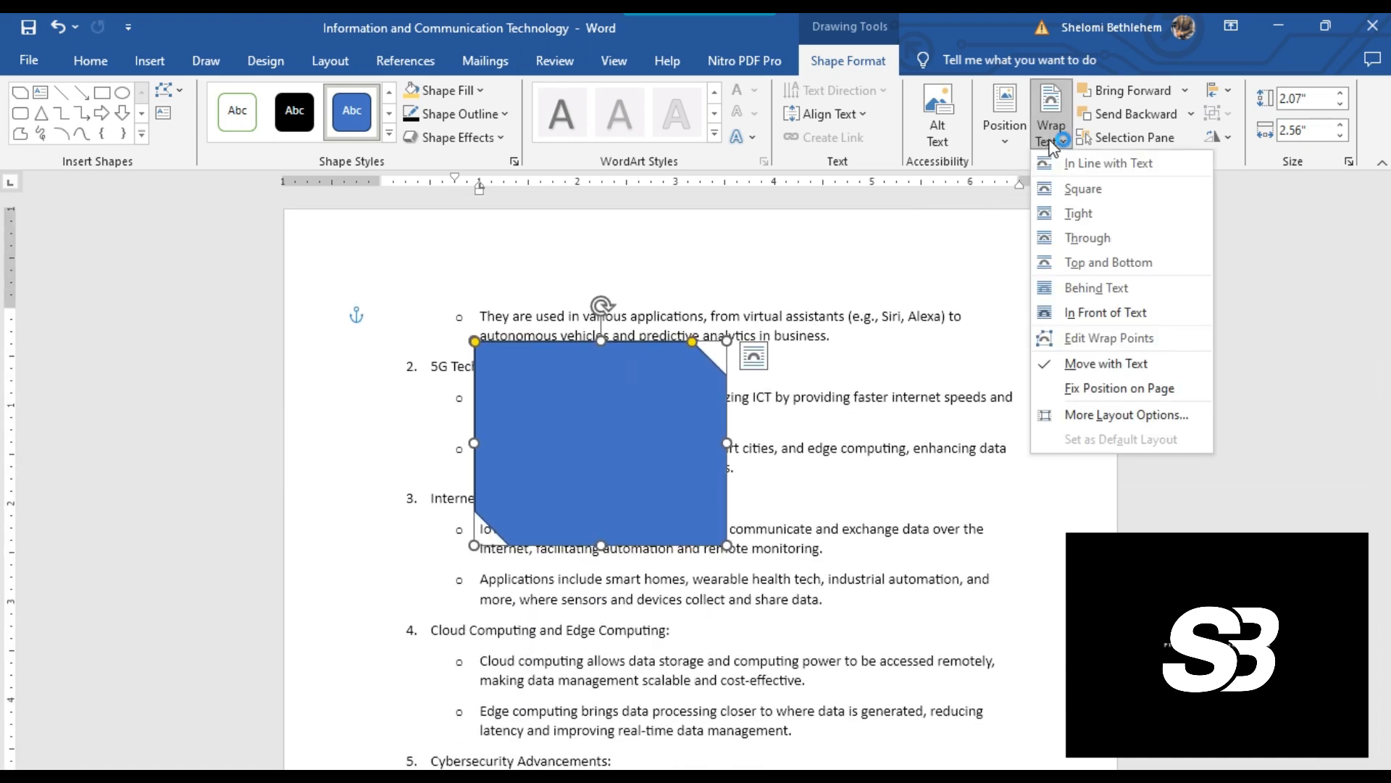
pyautogui.click(1079, 213)
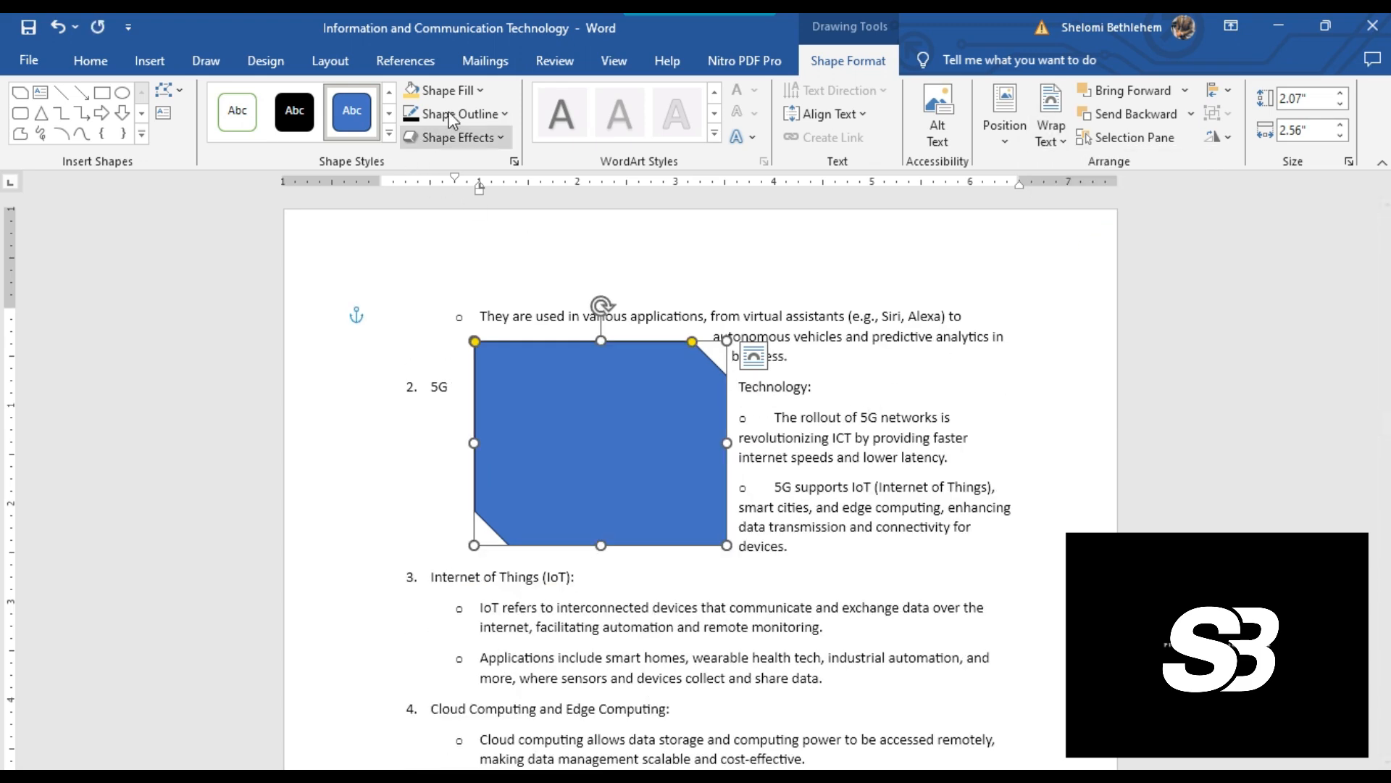
# Fill the snipped-corner shape with standard green and give it a black outline
pyautogui.click(465, 90)
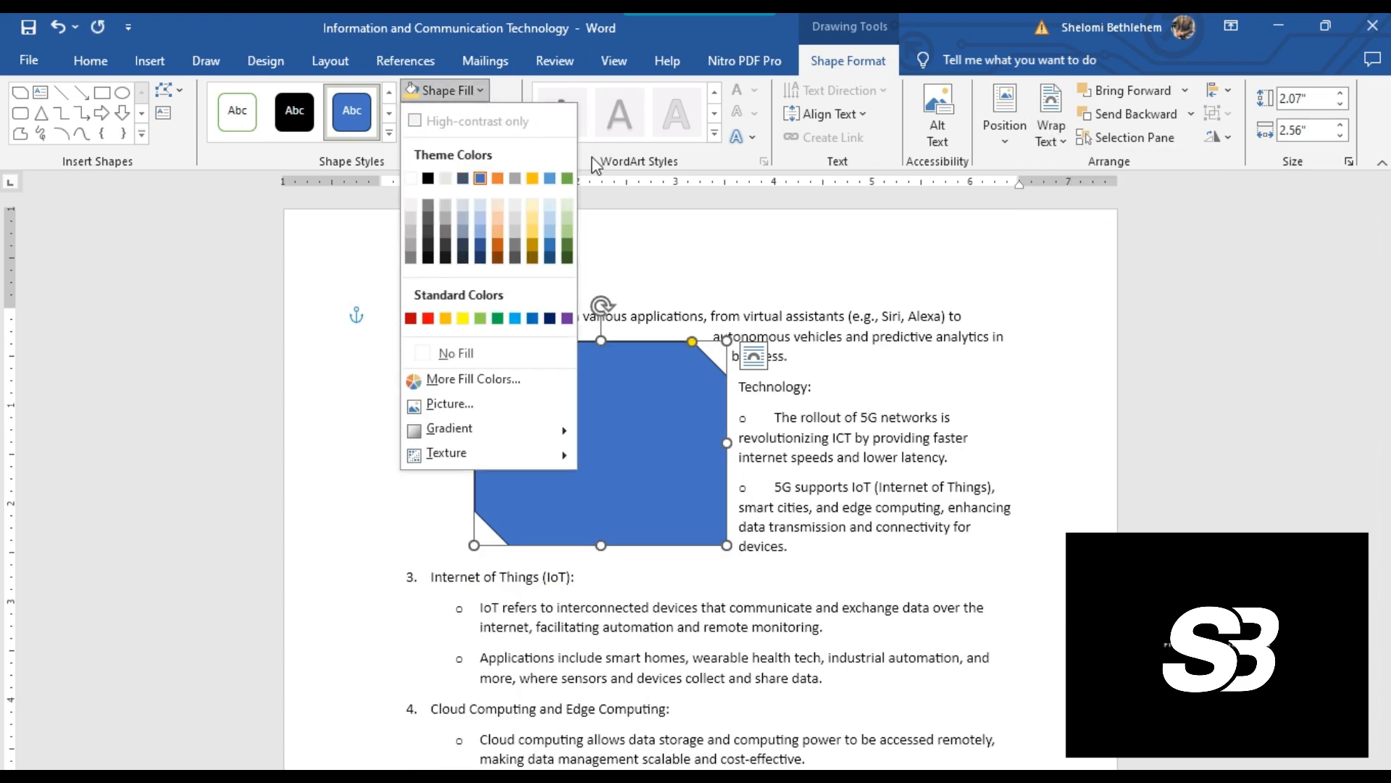
pyautogui.click(497, 318)
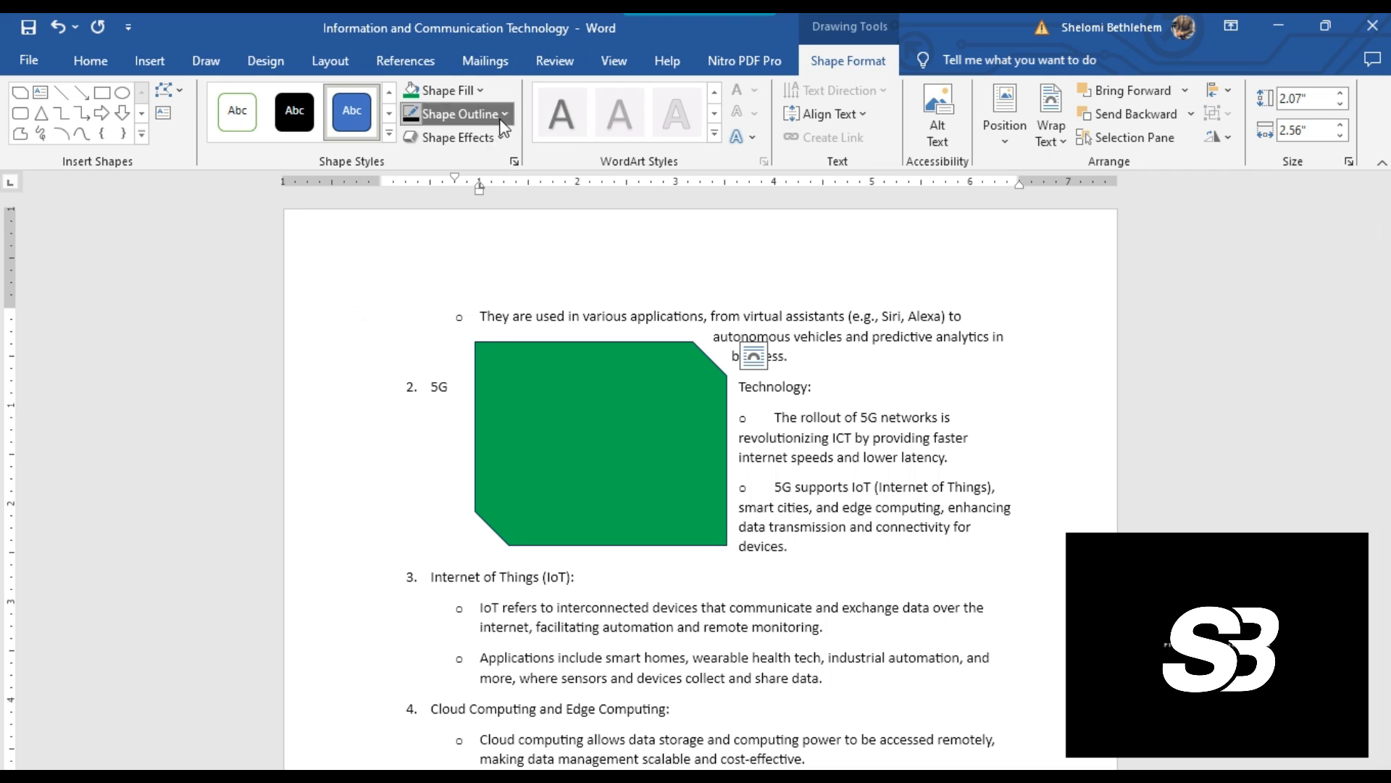
pyautogui.click(464, 113)
pyautogui.click(428, 202)
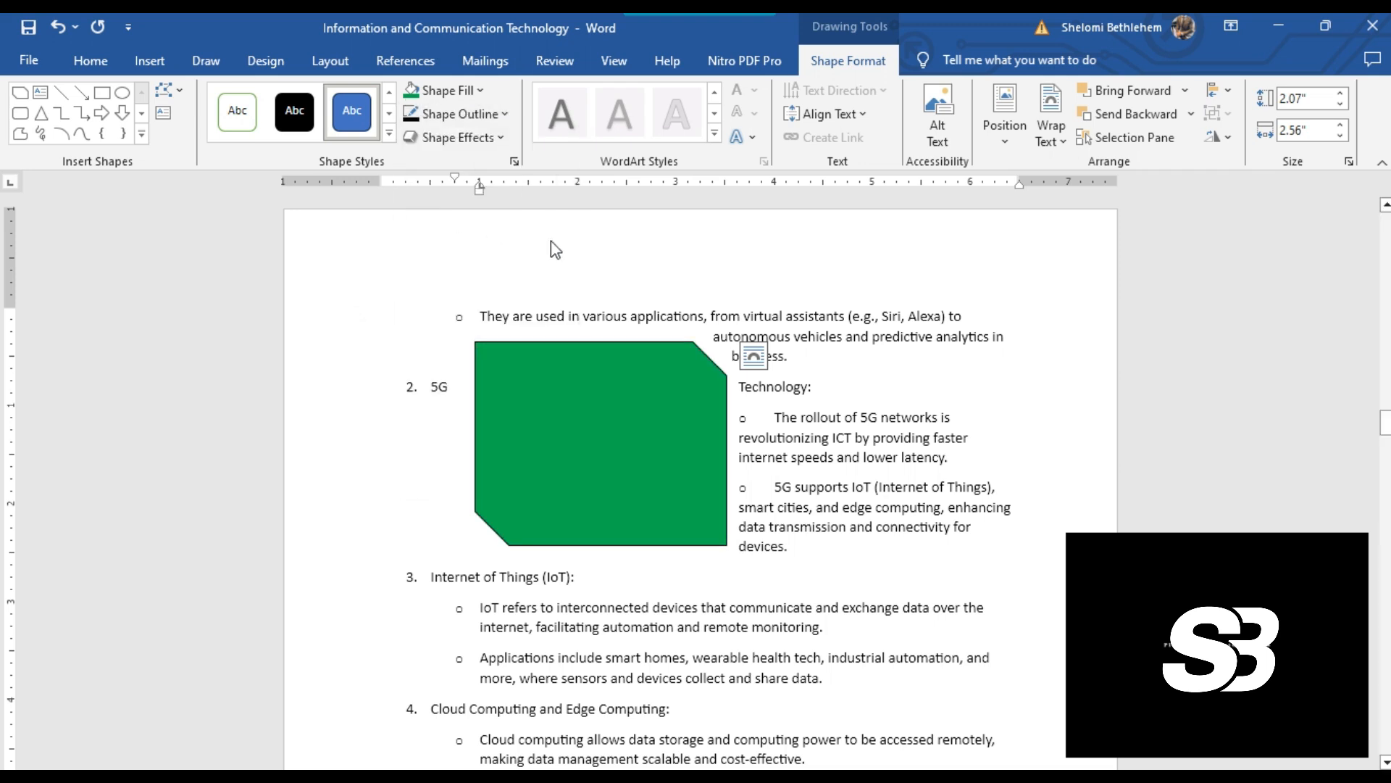
pyautogui.click(847, 358)
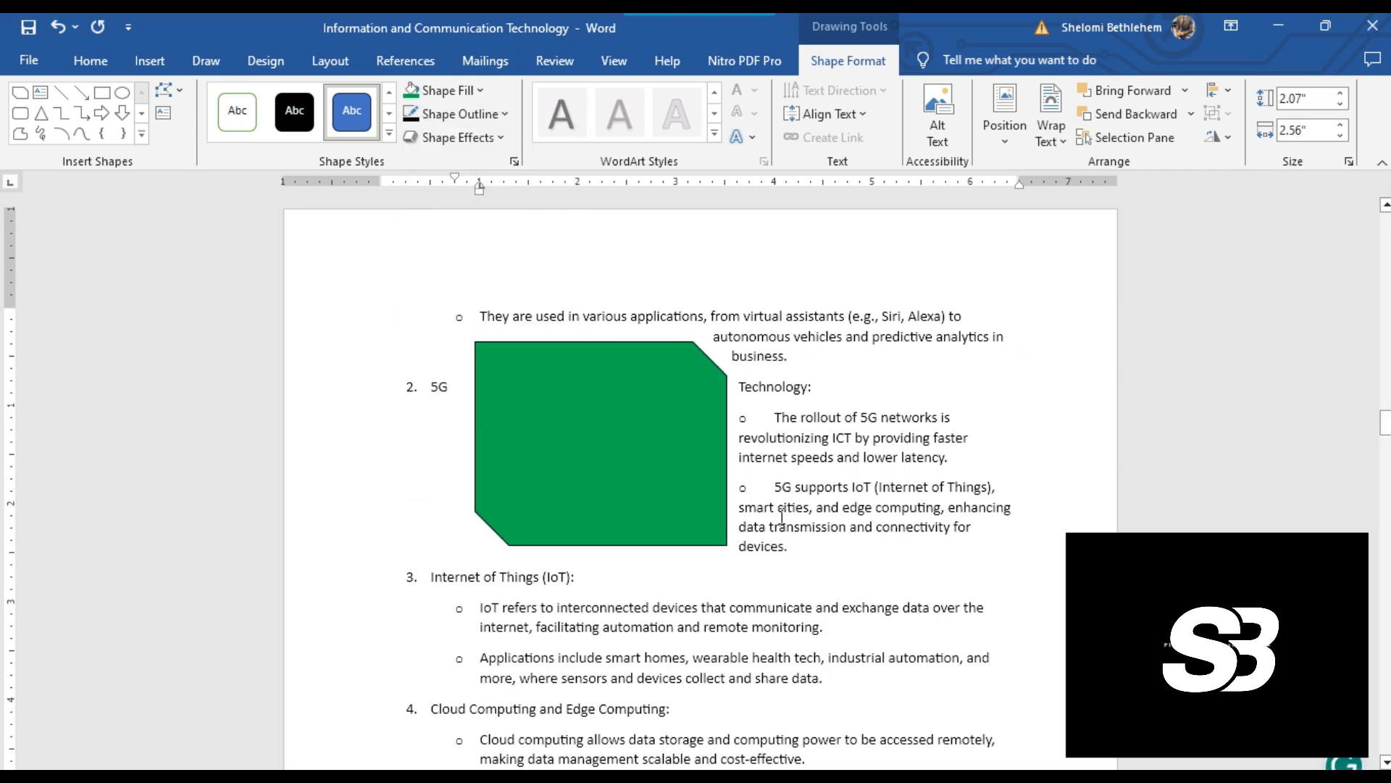
# Add a Blank style header reading "INFORMATION AND COMMUNICATION" and return to the document body
pyautogui.scroll(3, 758, 377)
pyautogui.click(192, 61)
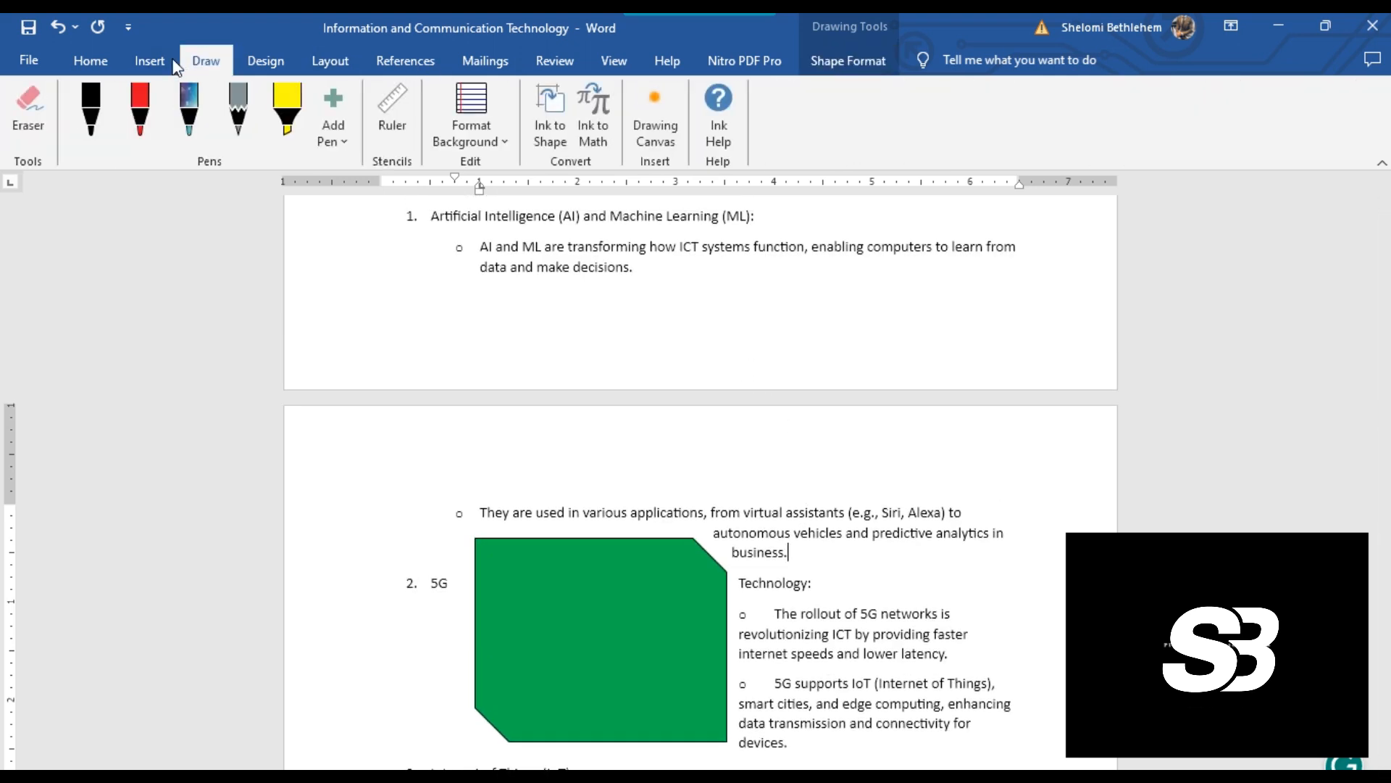
pyautogui.click(163, 63)
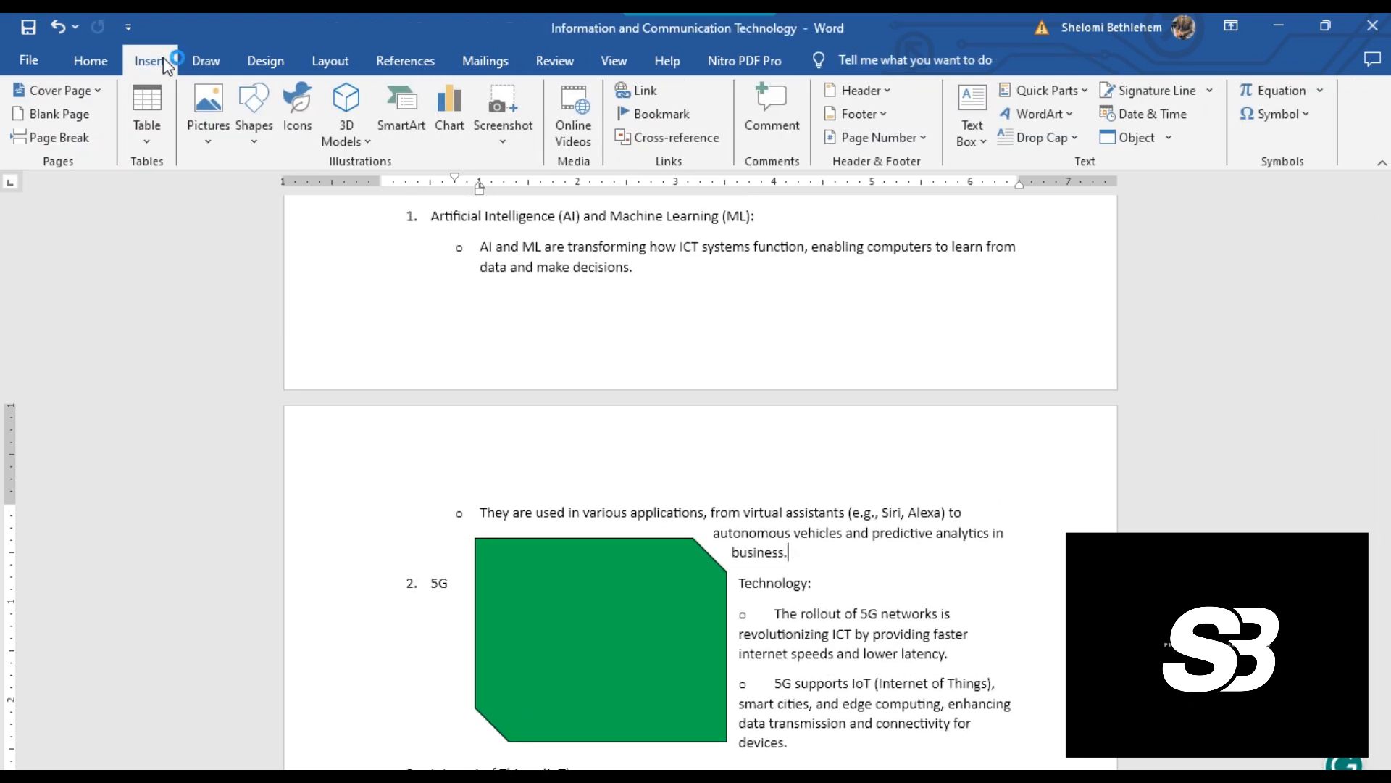
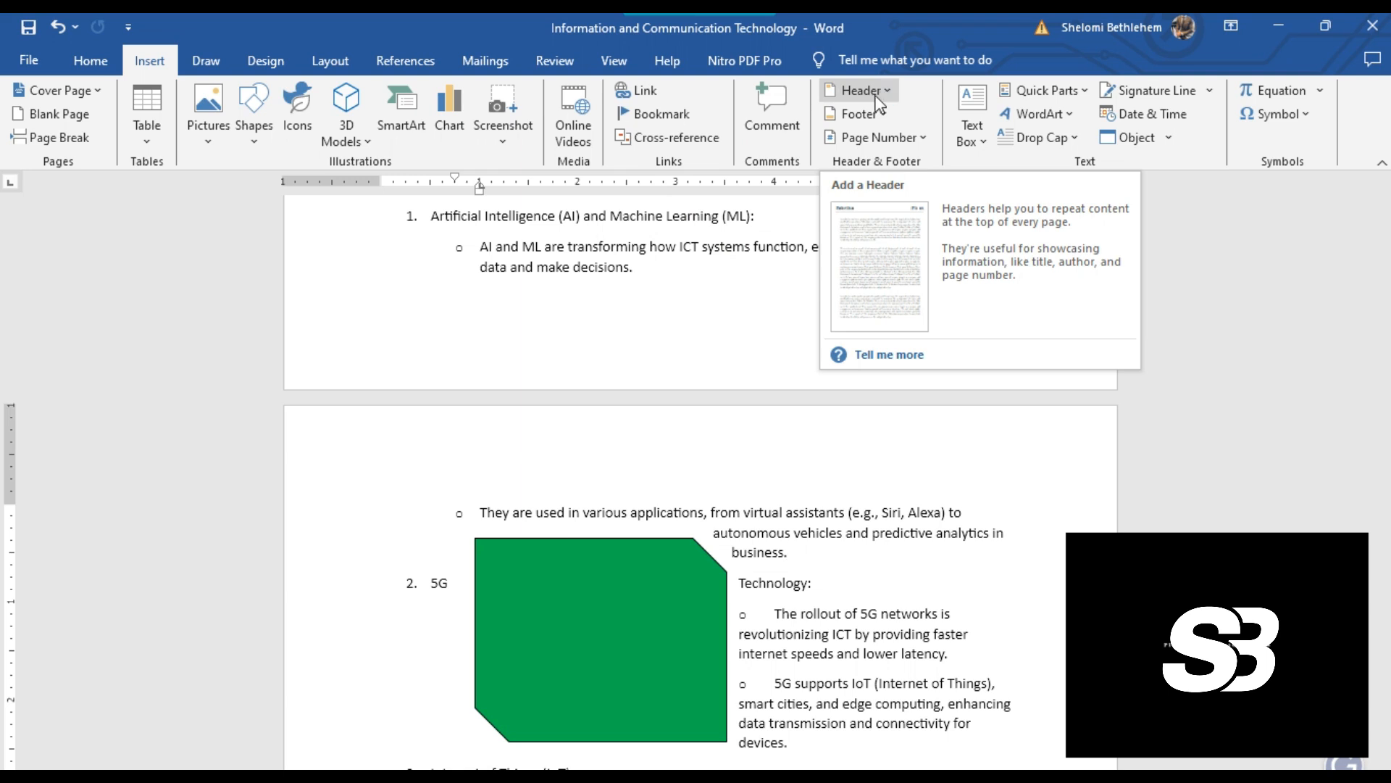
pyautogui.click(879, 92)
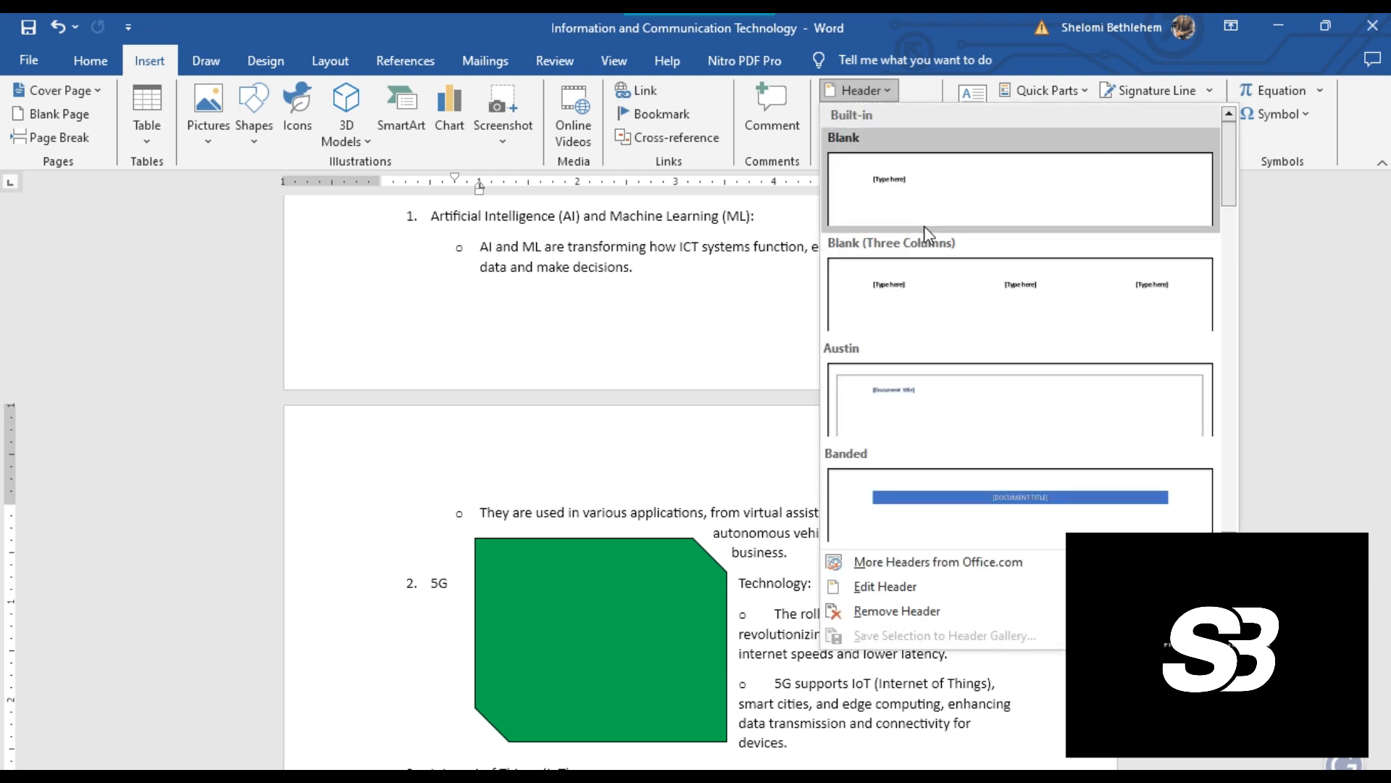
pyautogui.click(911, 192)
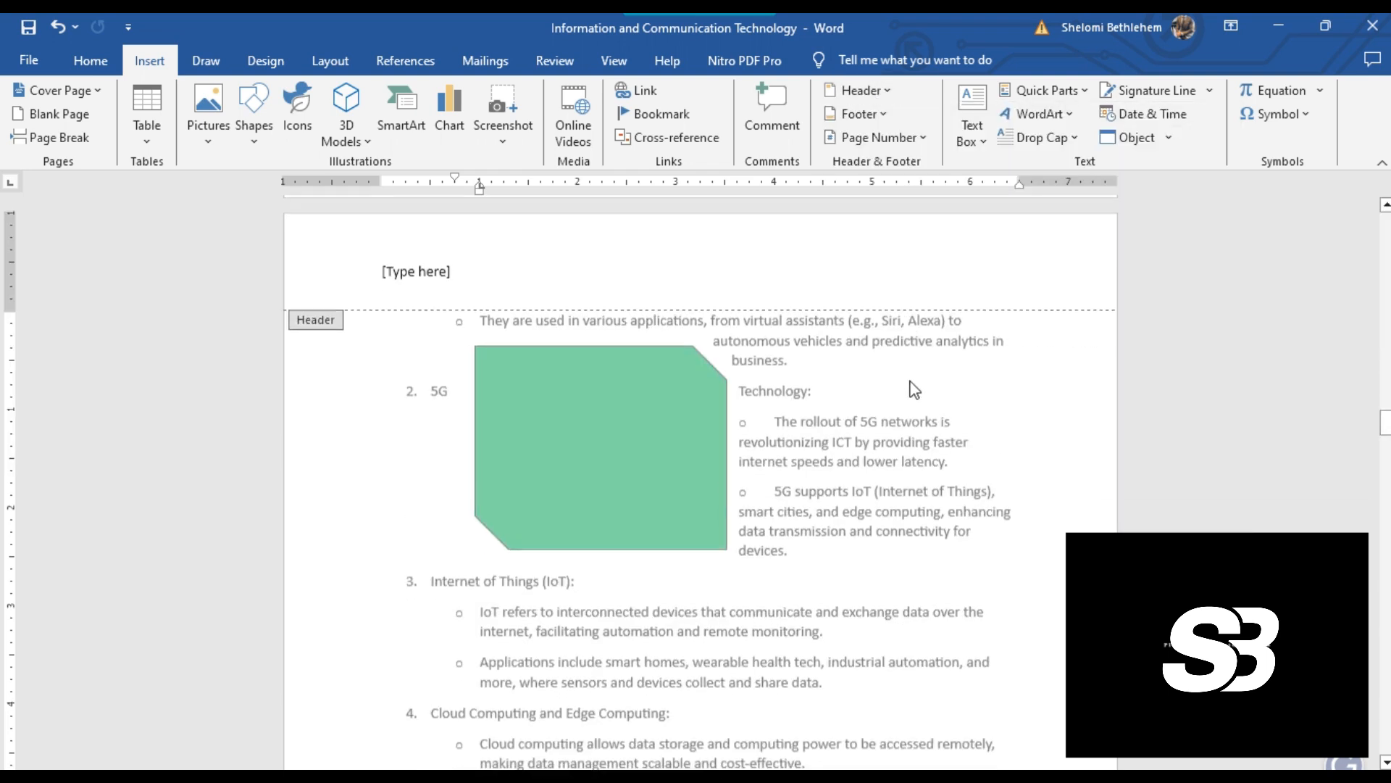
pyautogui.click(461, 274)
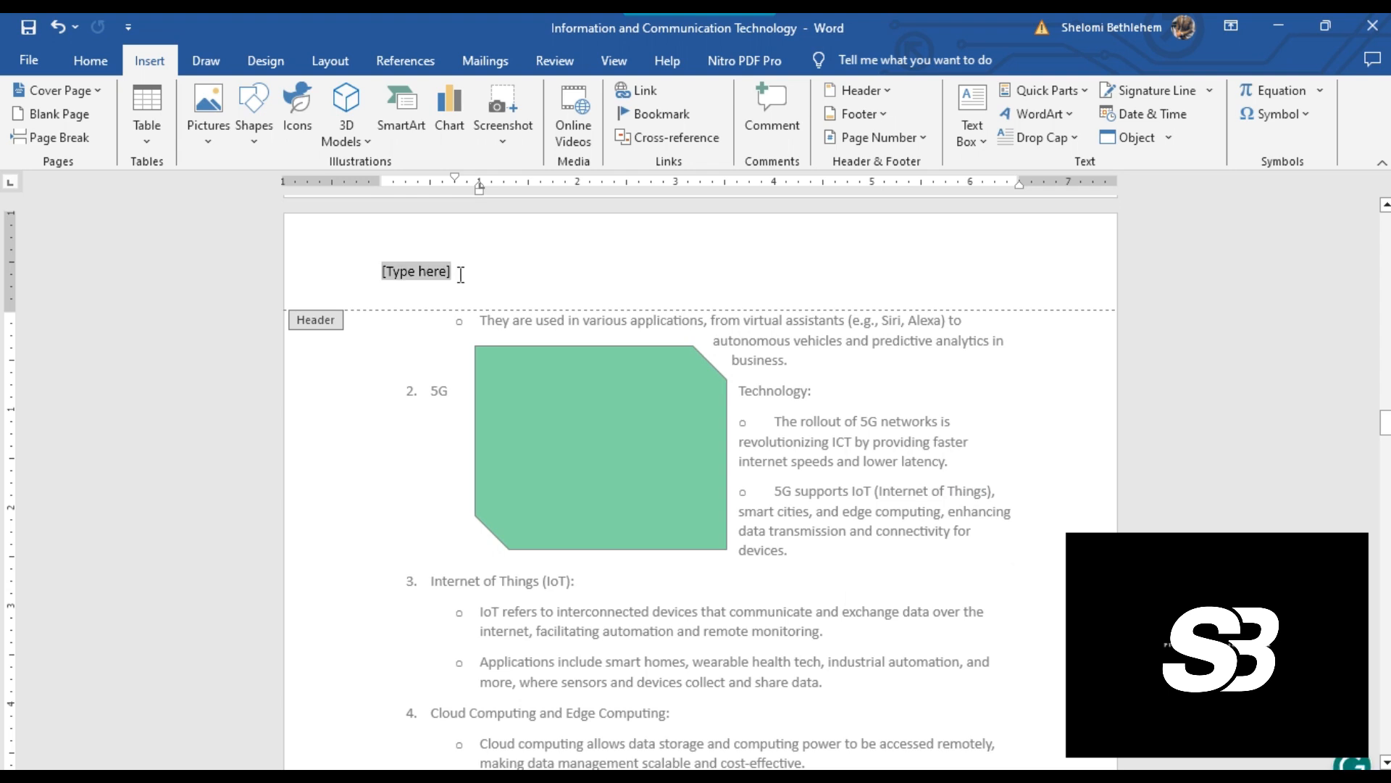
pyautogui.write('INFR')
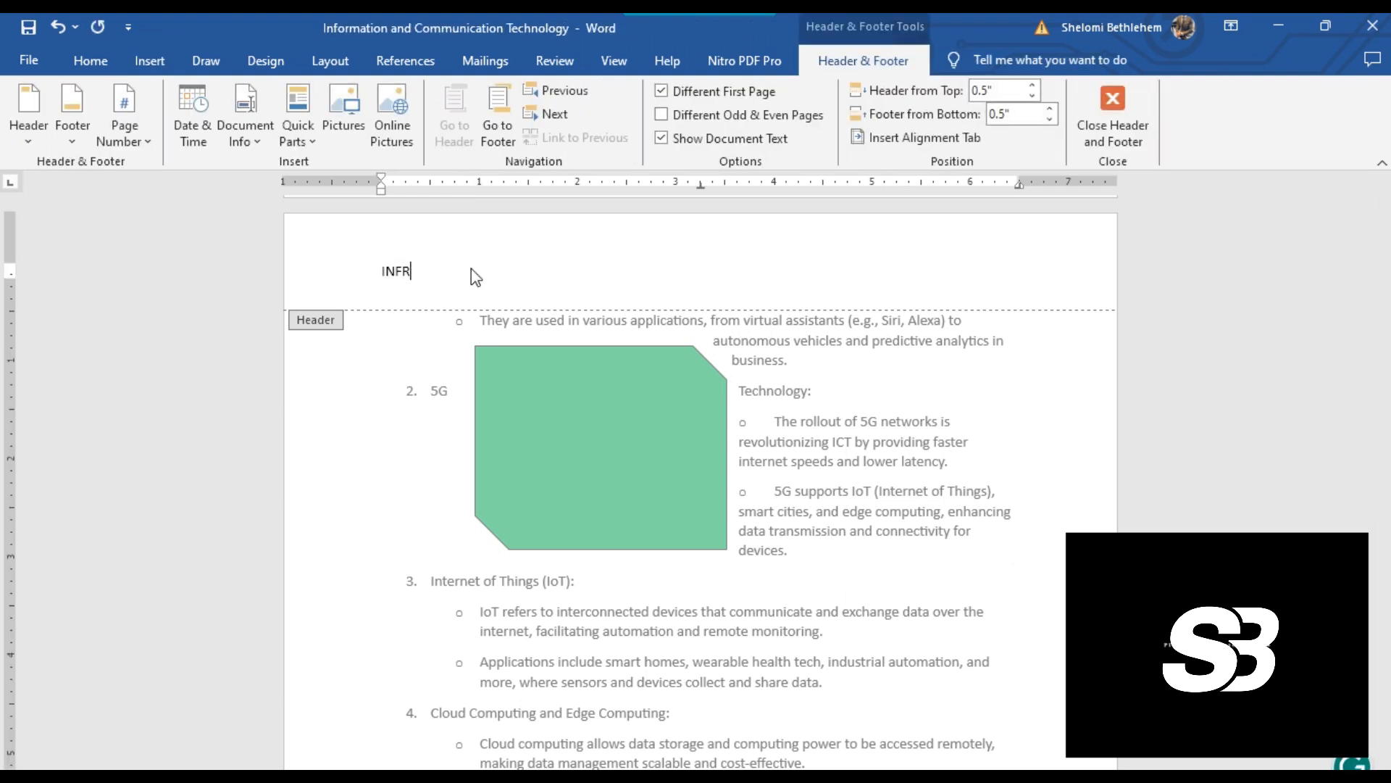
pyautogui.press('BackSpace')
pyautogui.write('ORMATION AND COMMUNICATION')
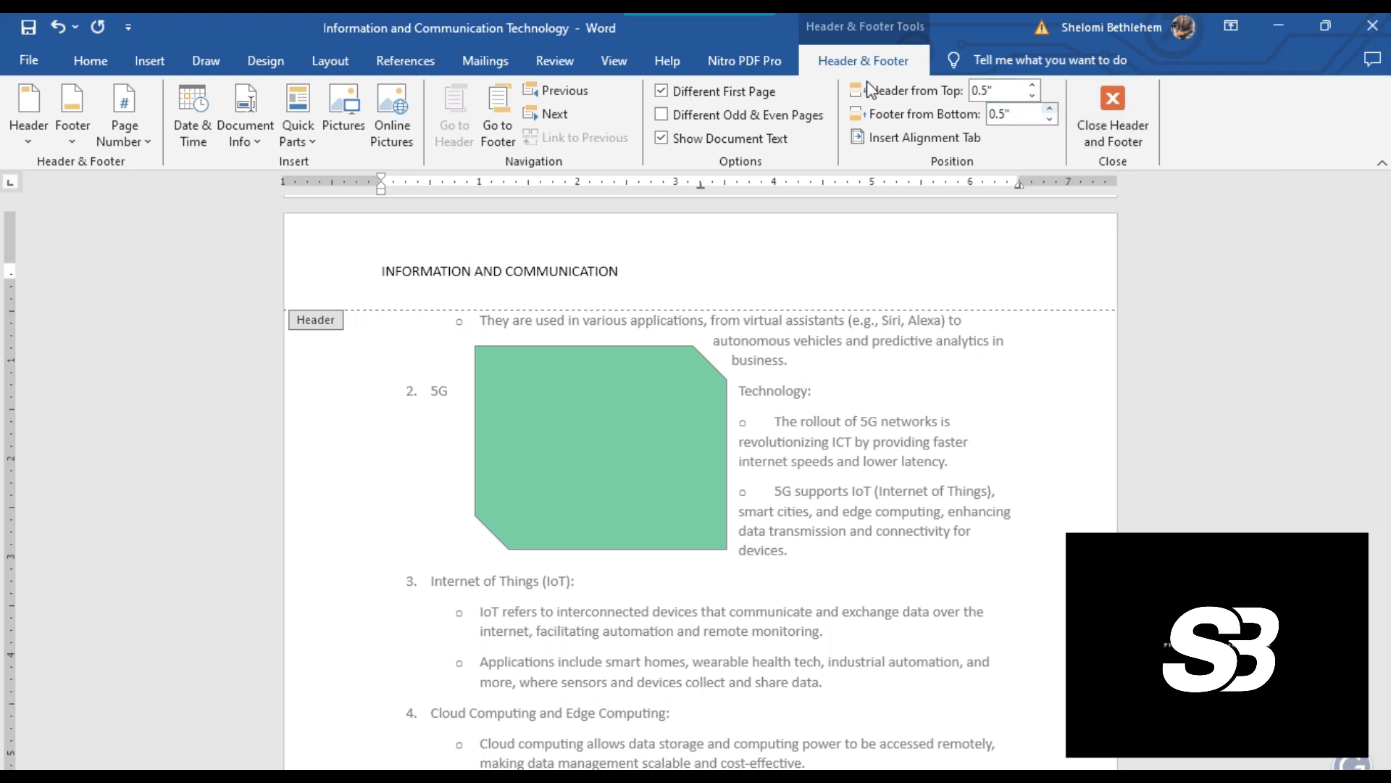
pyautogui.click(1111, 130)
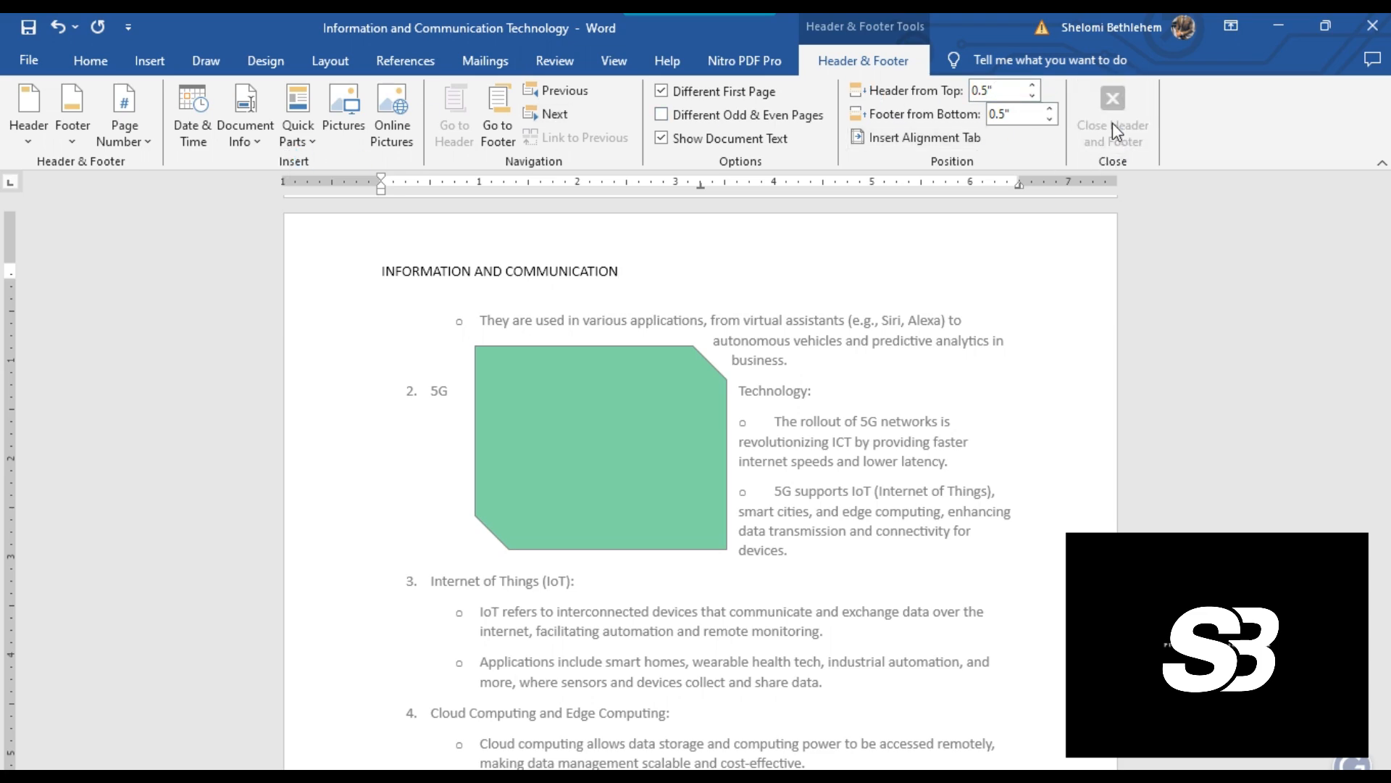
# Add a Blank style footer reading "INTRODUCTION" and return to the document body
pyautogui.scroll(-10, 754, 326)
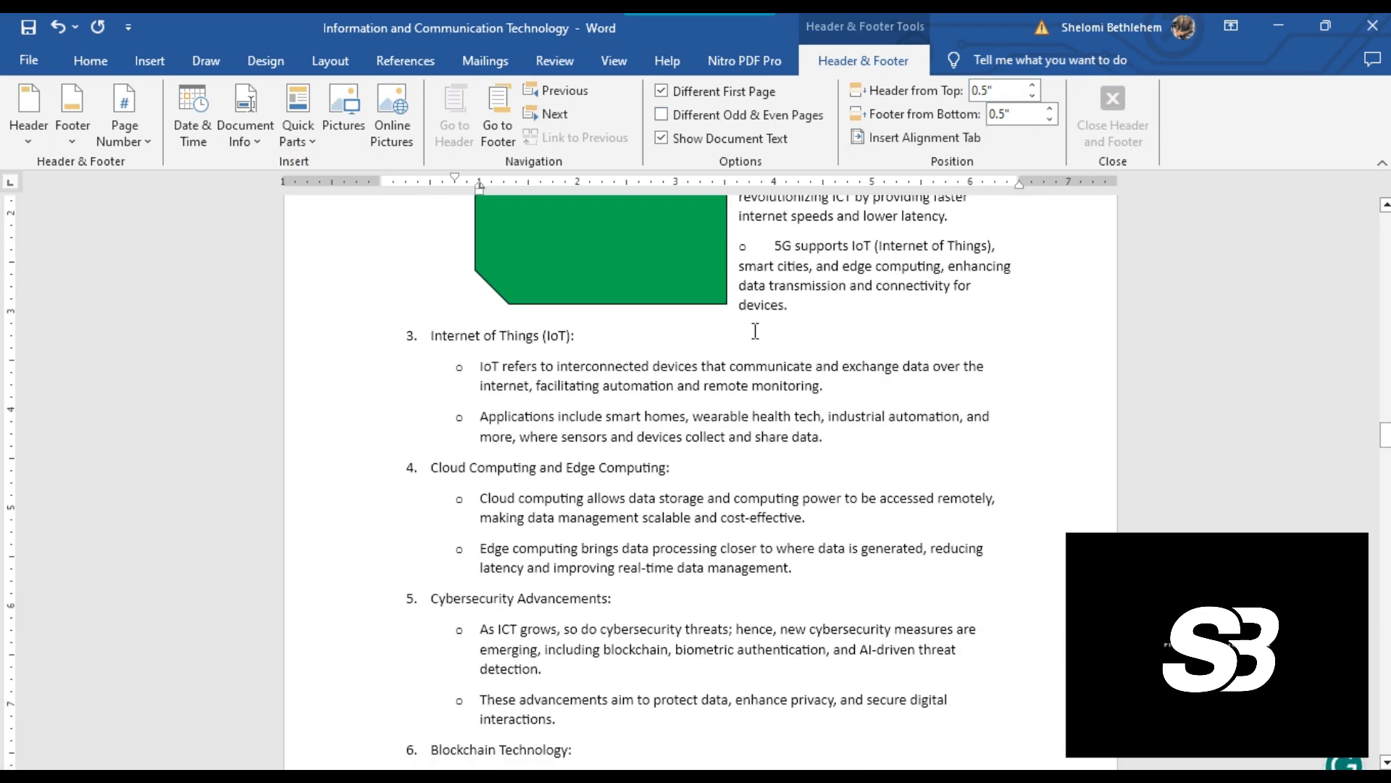
pyautogui.scroll(-10, 628, 426)
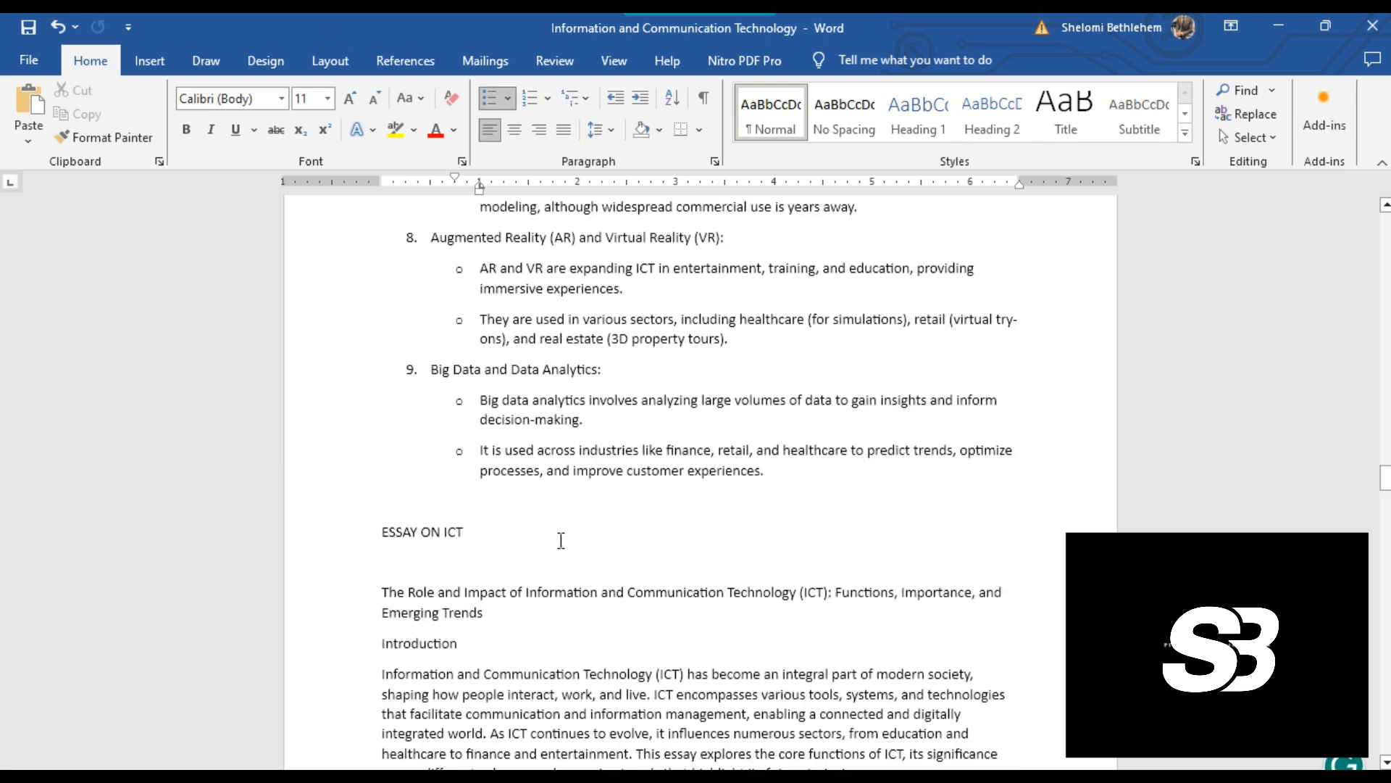
pyautogui.scroll(-10, 561, 539)
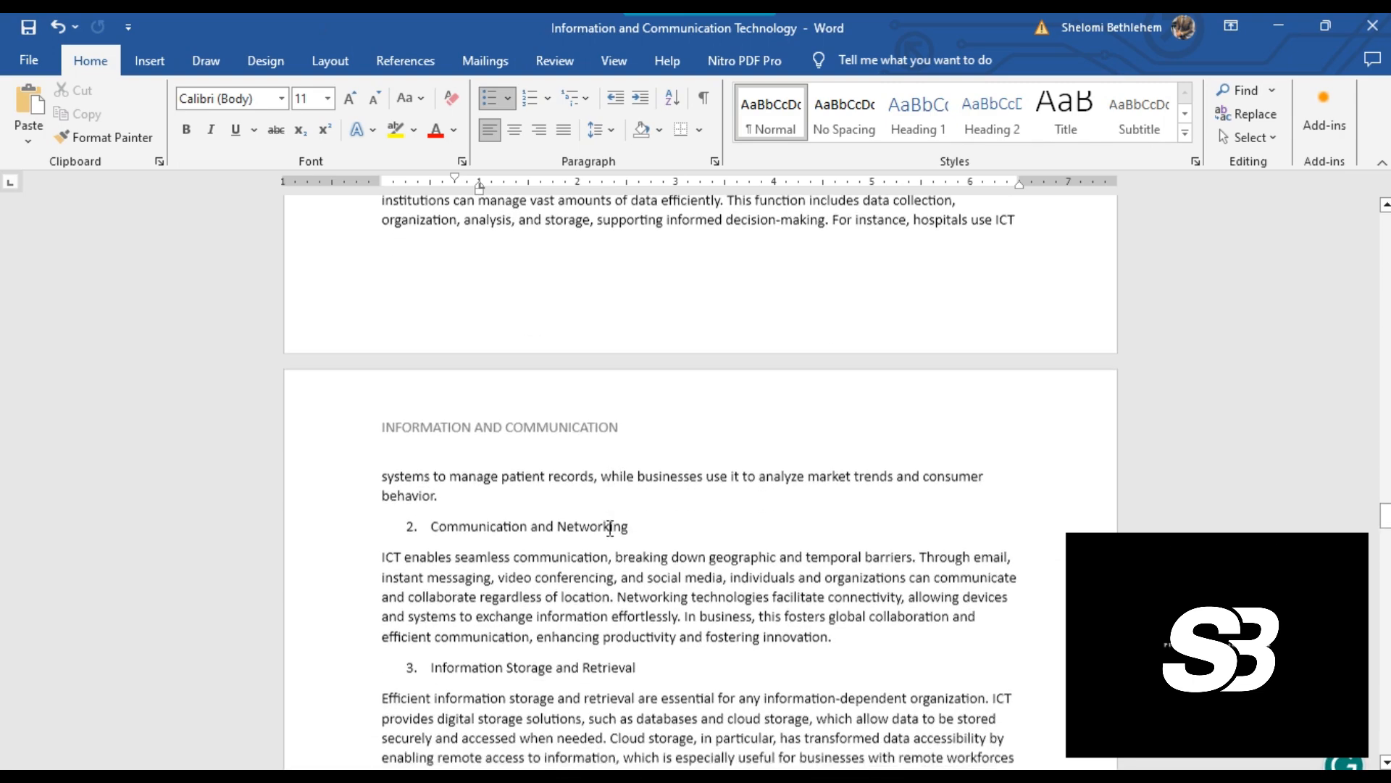
pyautogui.scroll(-1, 610, 529)
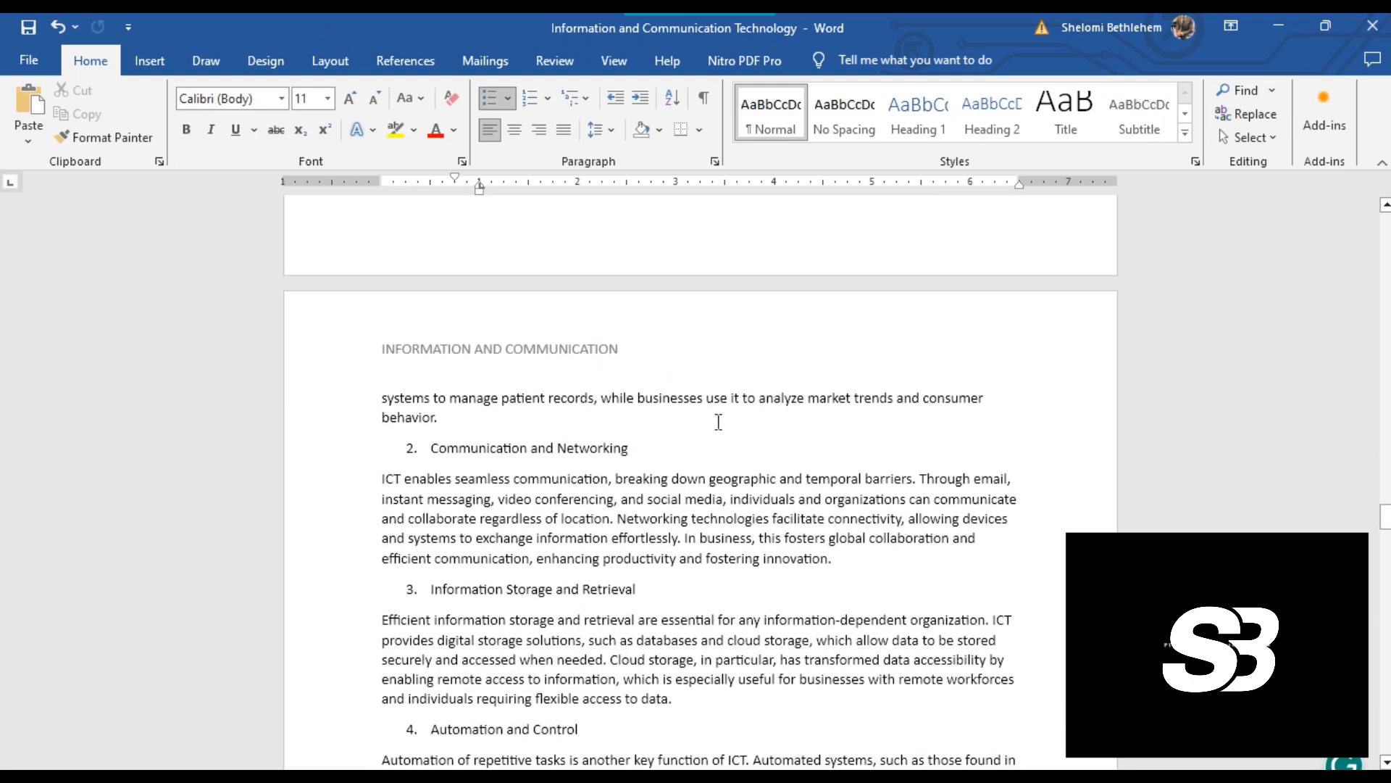
pyautogui.scroll(-13, 718, 422)
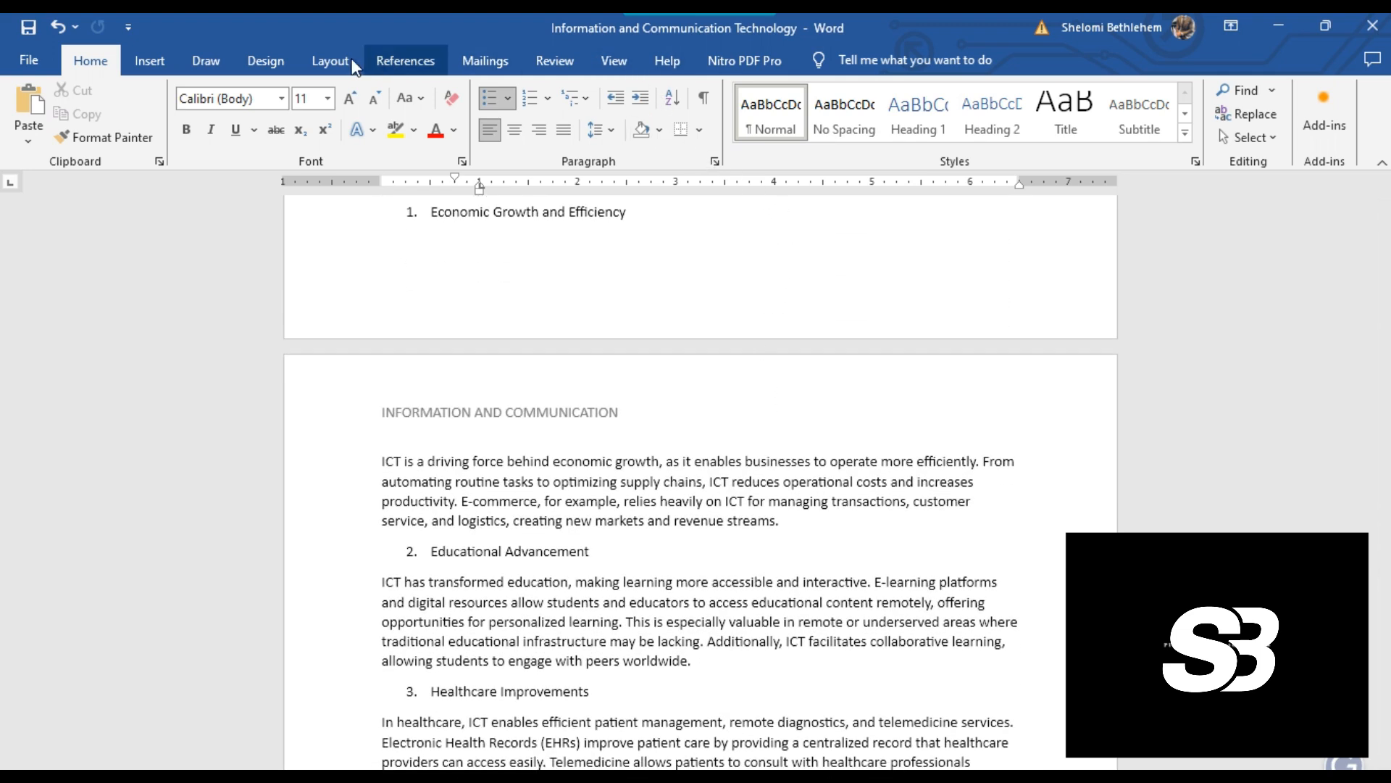
pyautogui.click(206, 63)
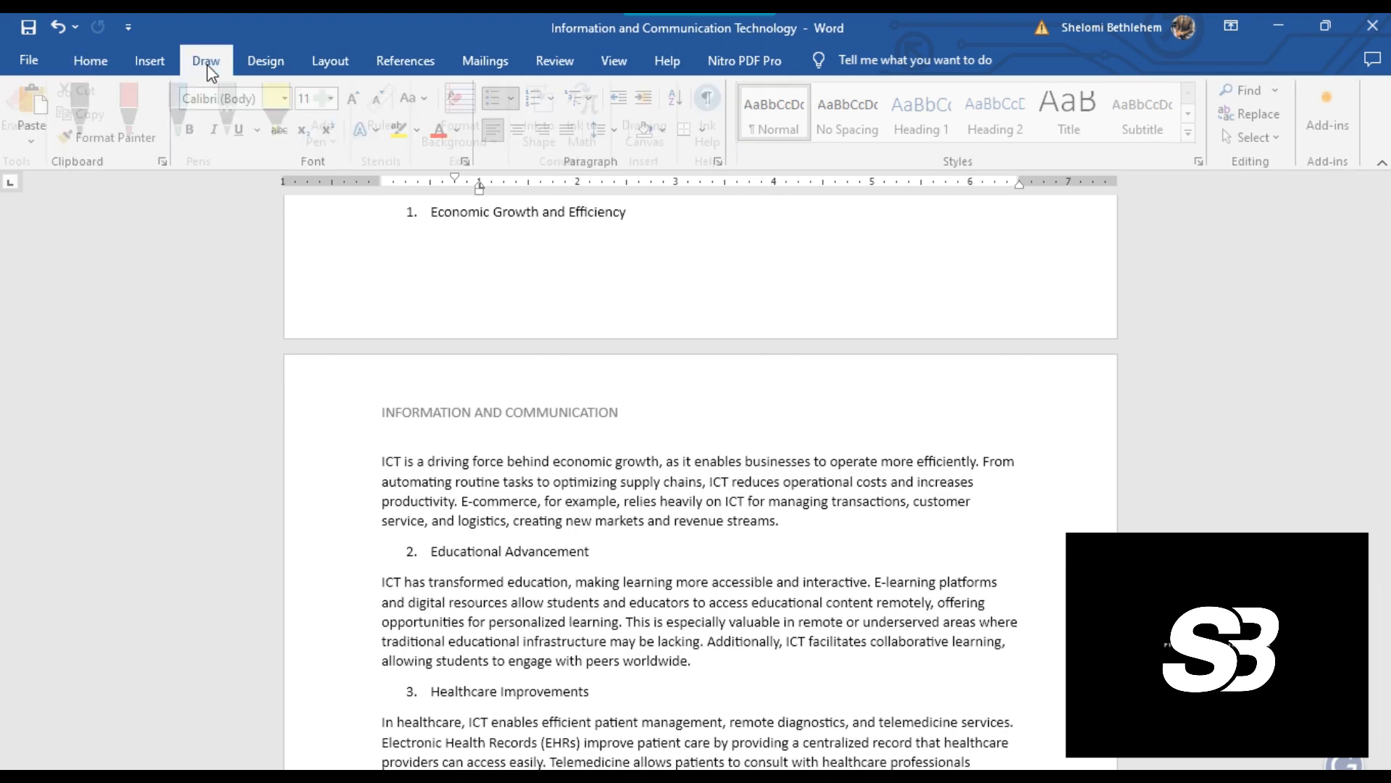
pyautogui.click(153, 70)
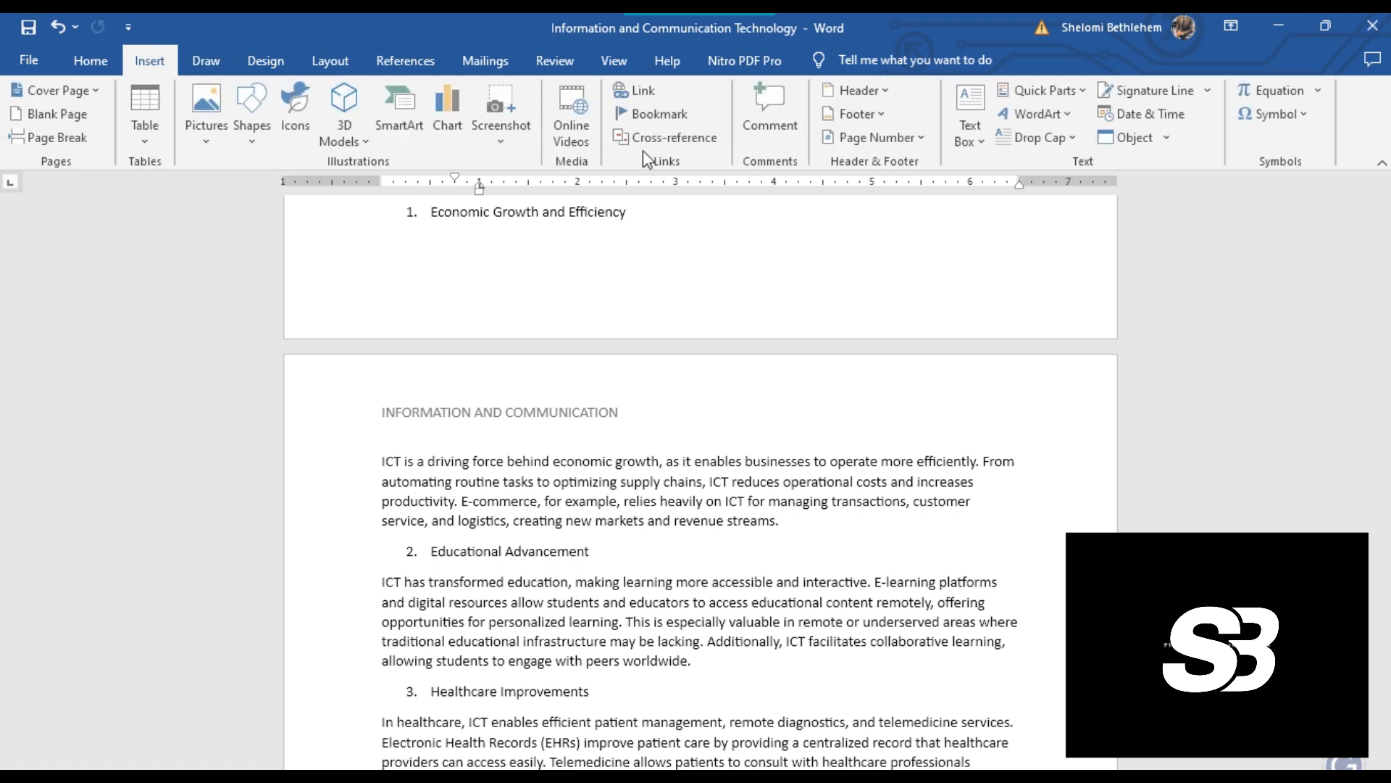
pyautogui.click(876, 115)
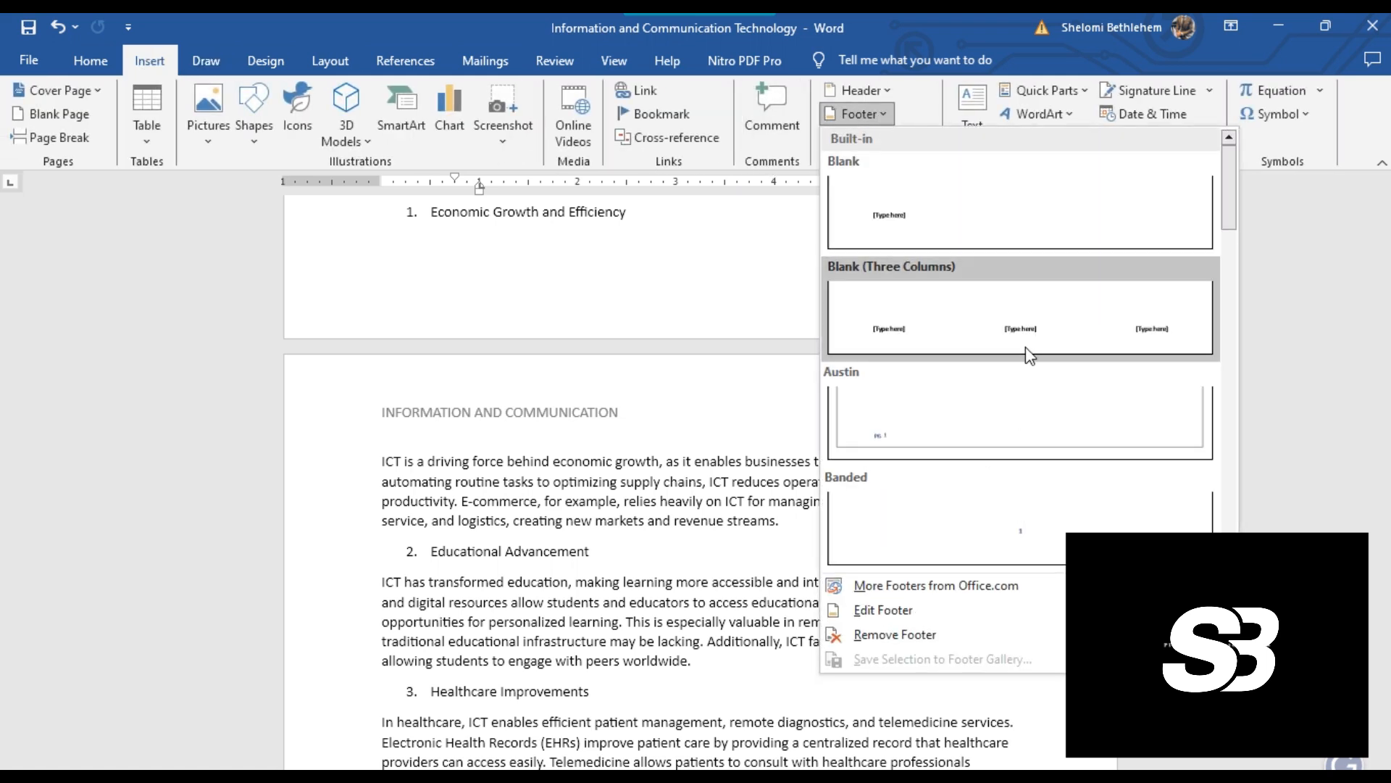
pyautogui.press('Escape')
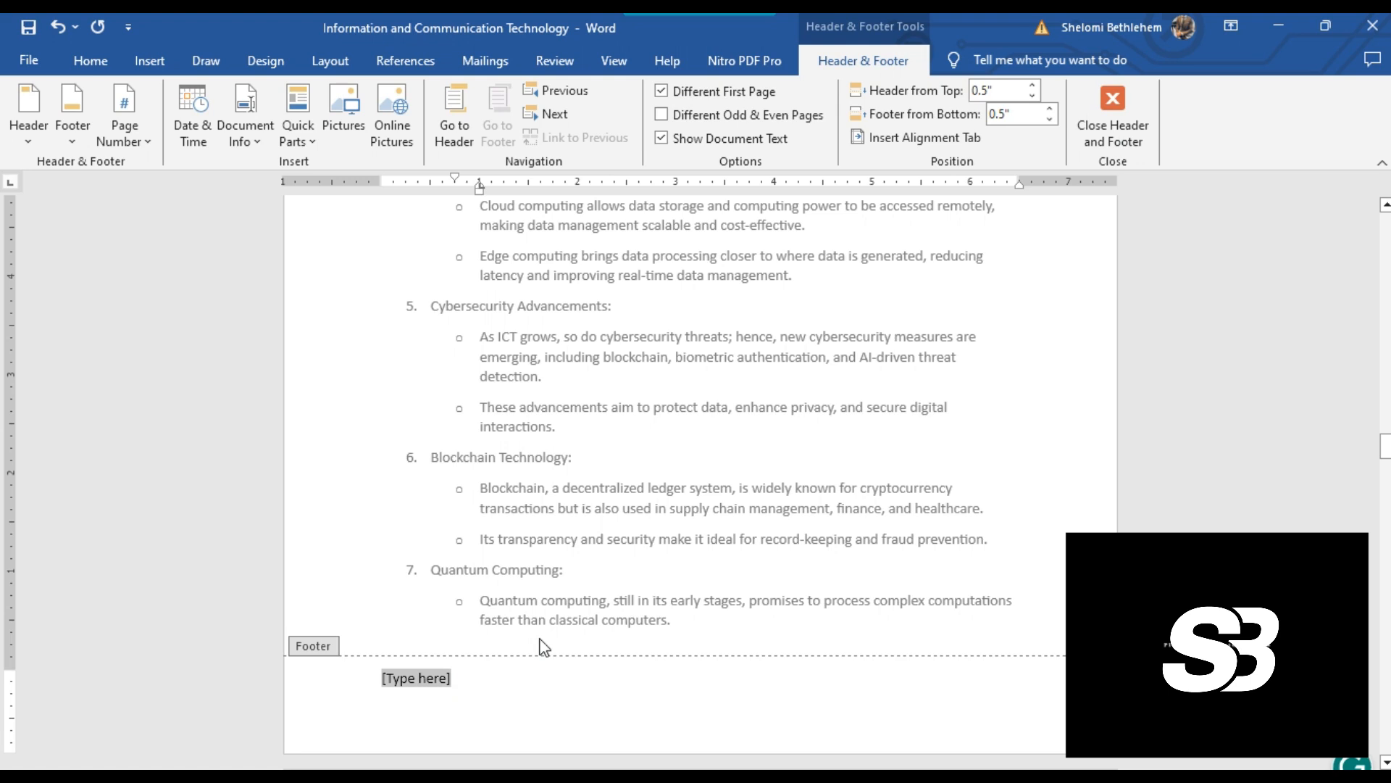
pyautogui.write('INTRODUCTION')
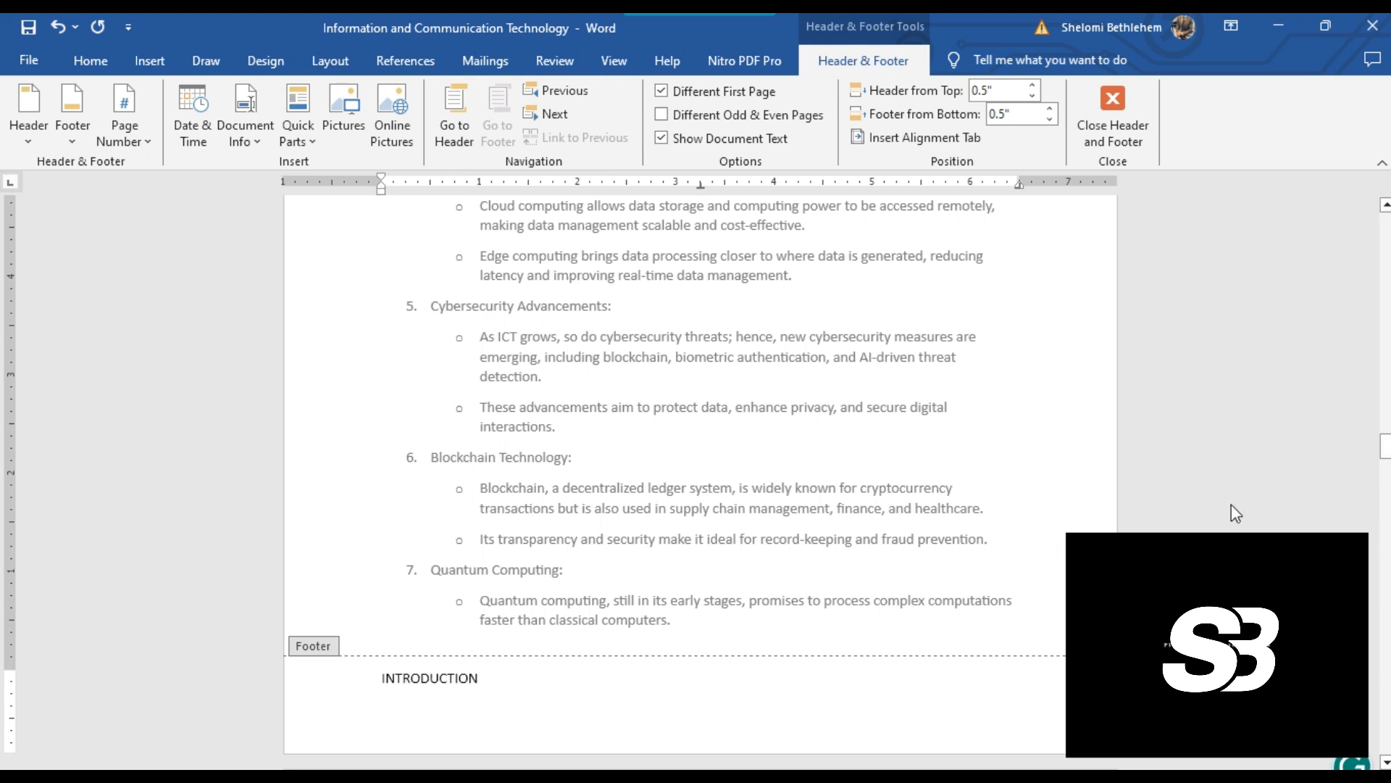
pyautogui.click(1116, 119)
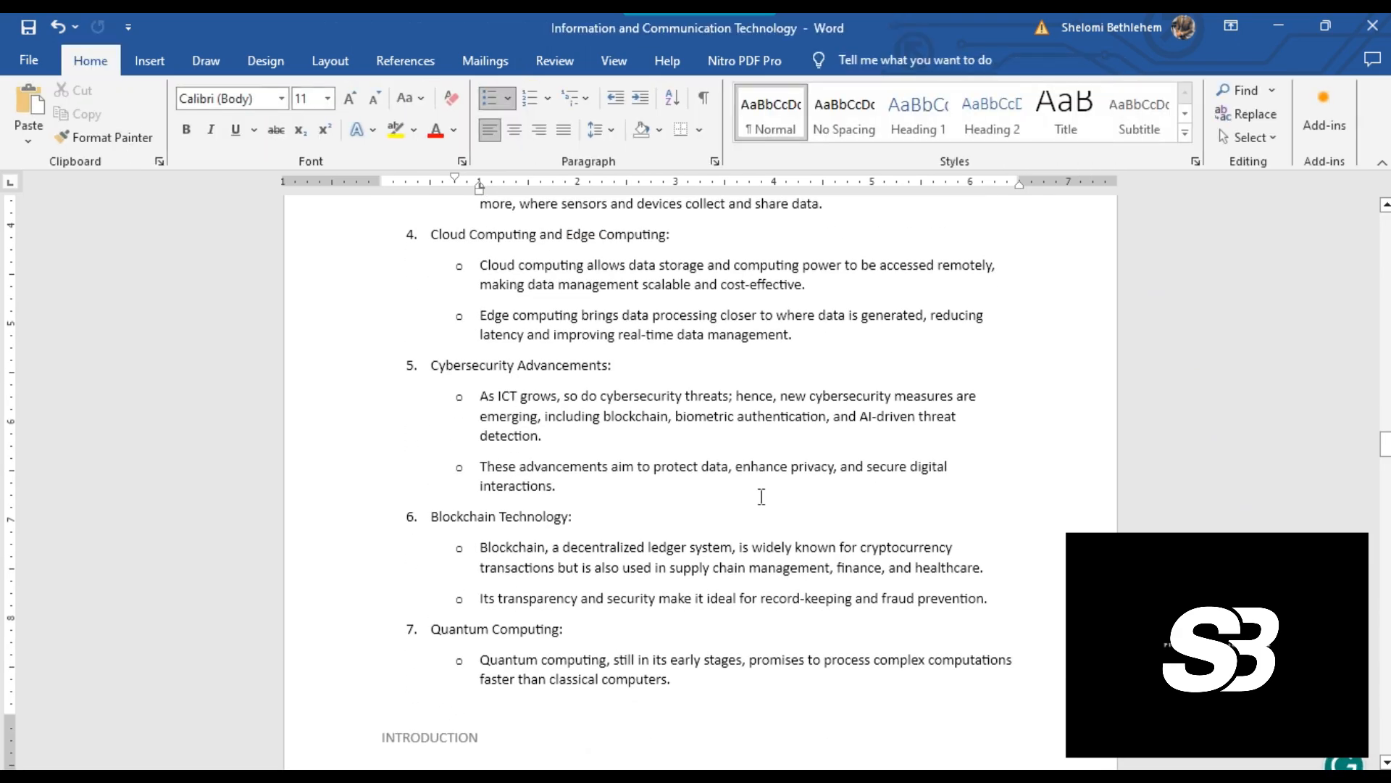
# Insert page numbers at the bottom of the pages in the Plain Number 2 style and return to the document body
pyautogui.scroll(-10, 762, 496)
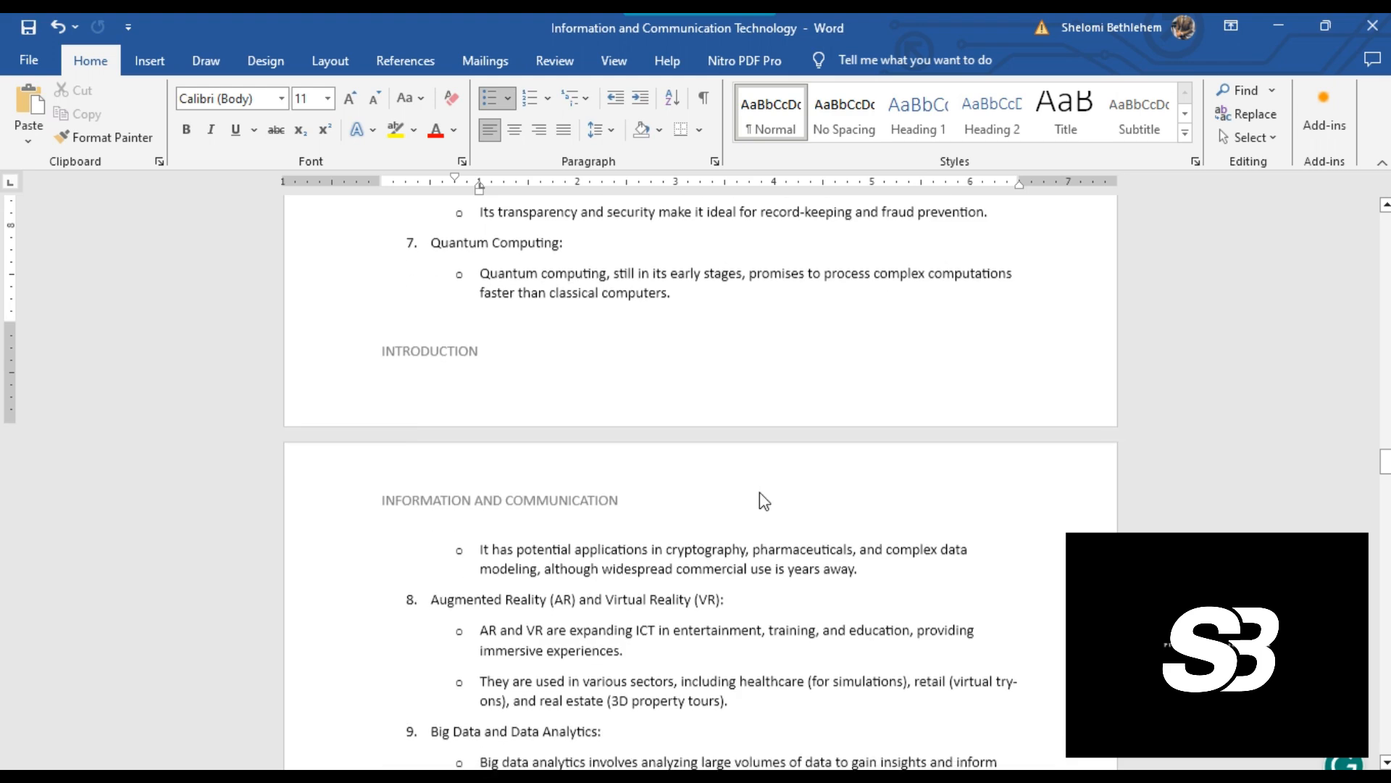
pyautogui.scroll(-11, 761, 492)
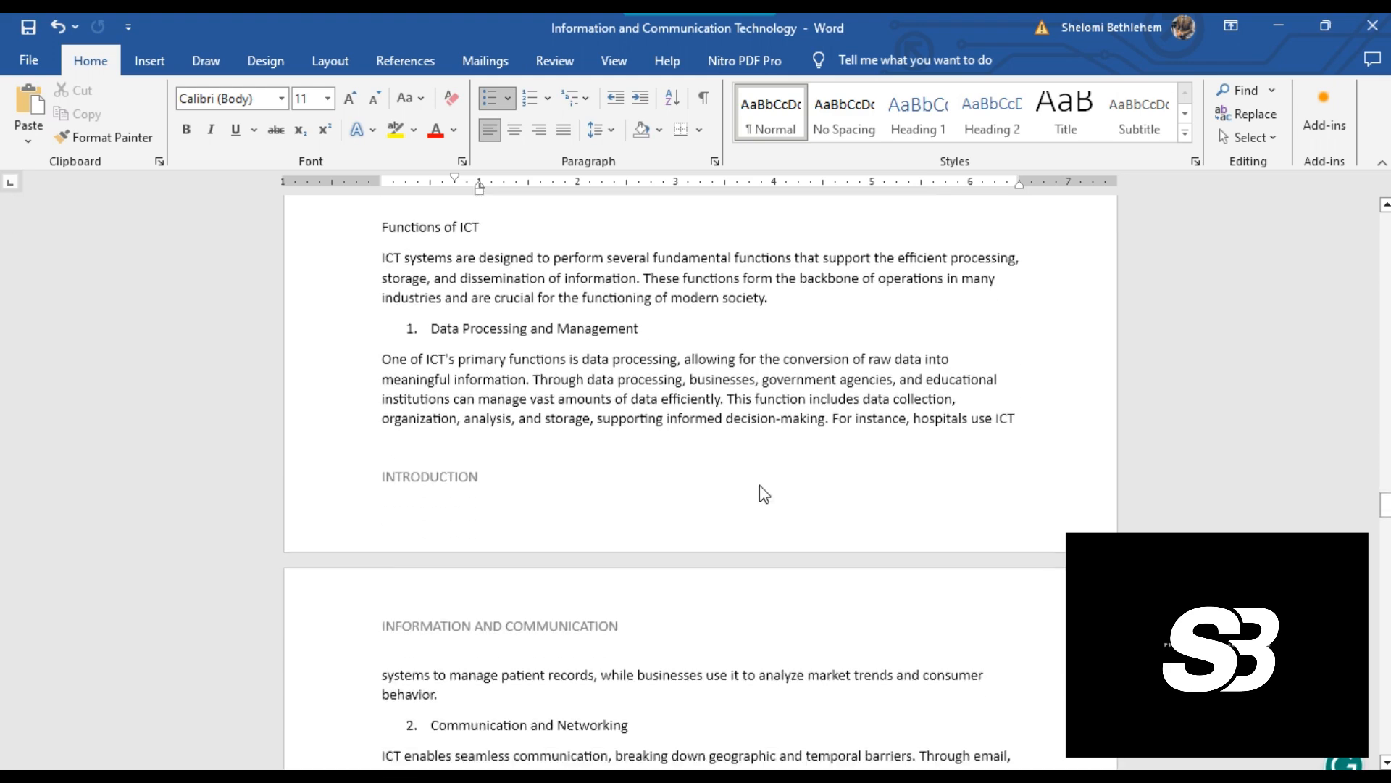
pyautogui.scroll(-2, 799, 425)
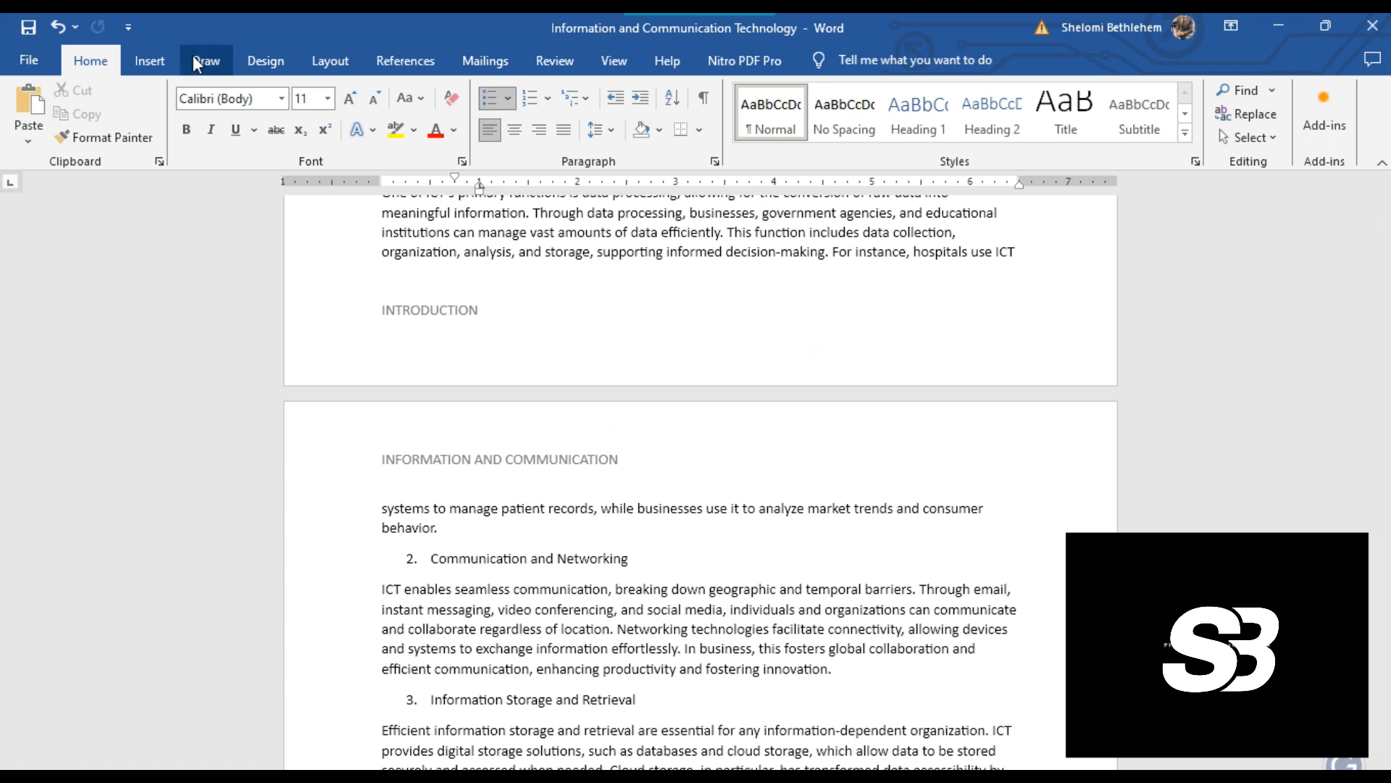
pyautogui.click(149, 61)
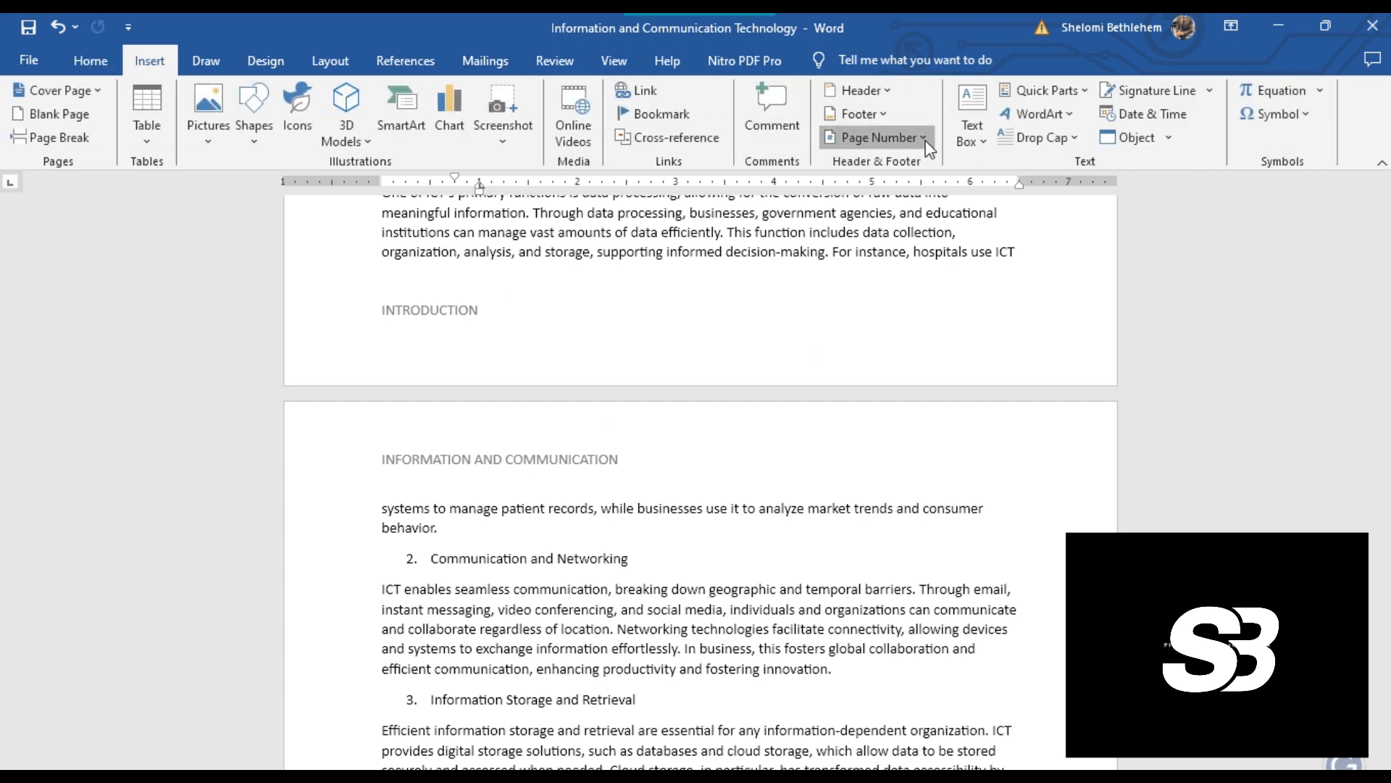
pyautogui.click(927, 139)
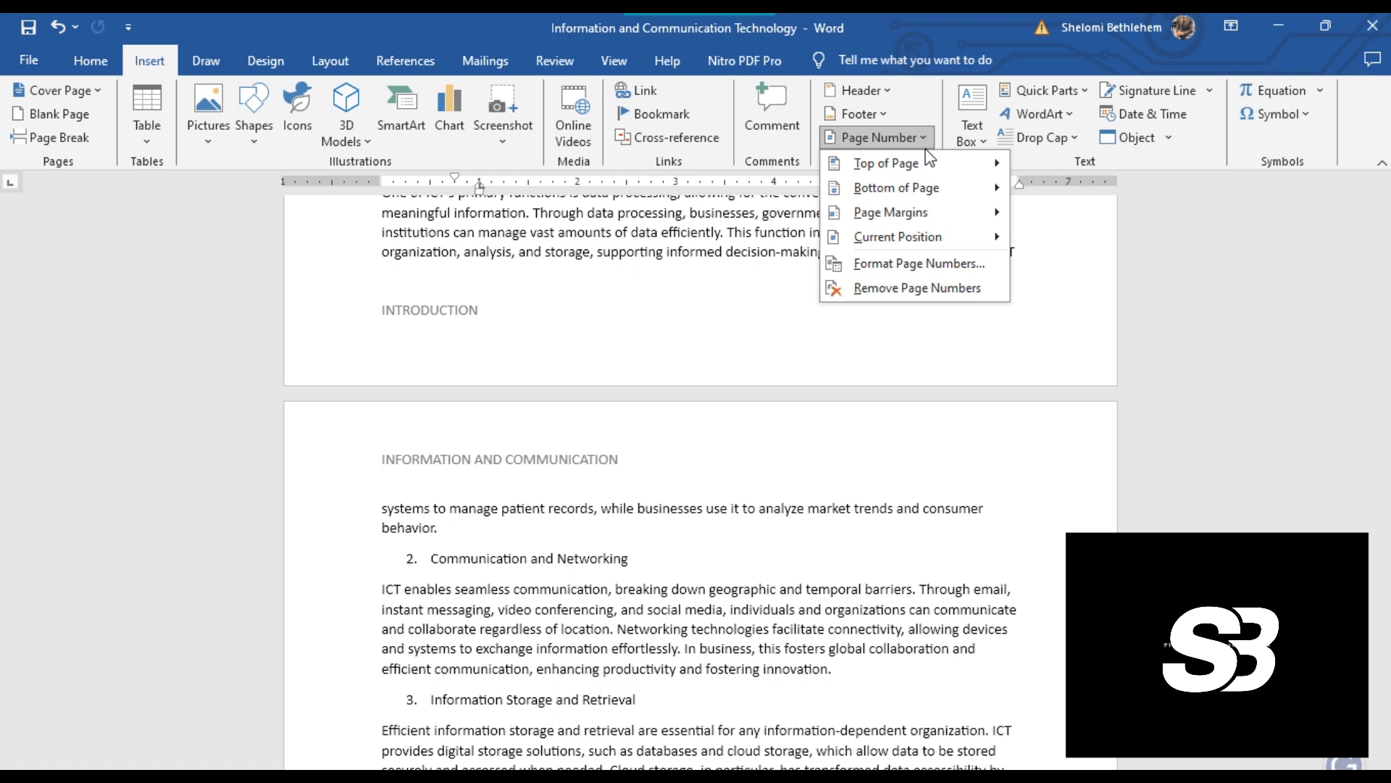
pyautogui.moveTo(928, 164)
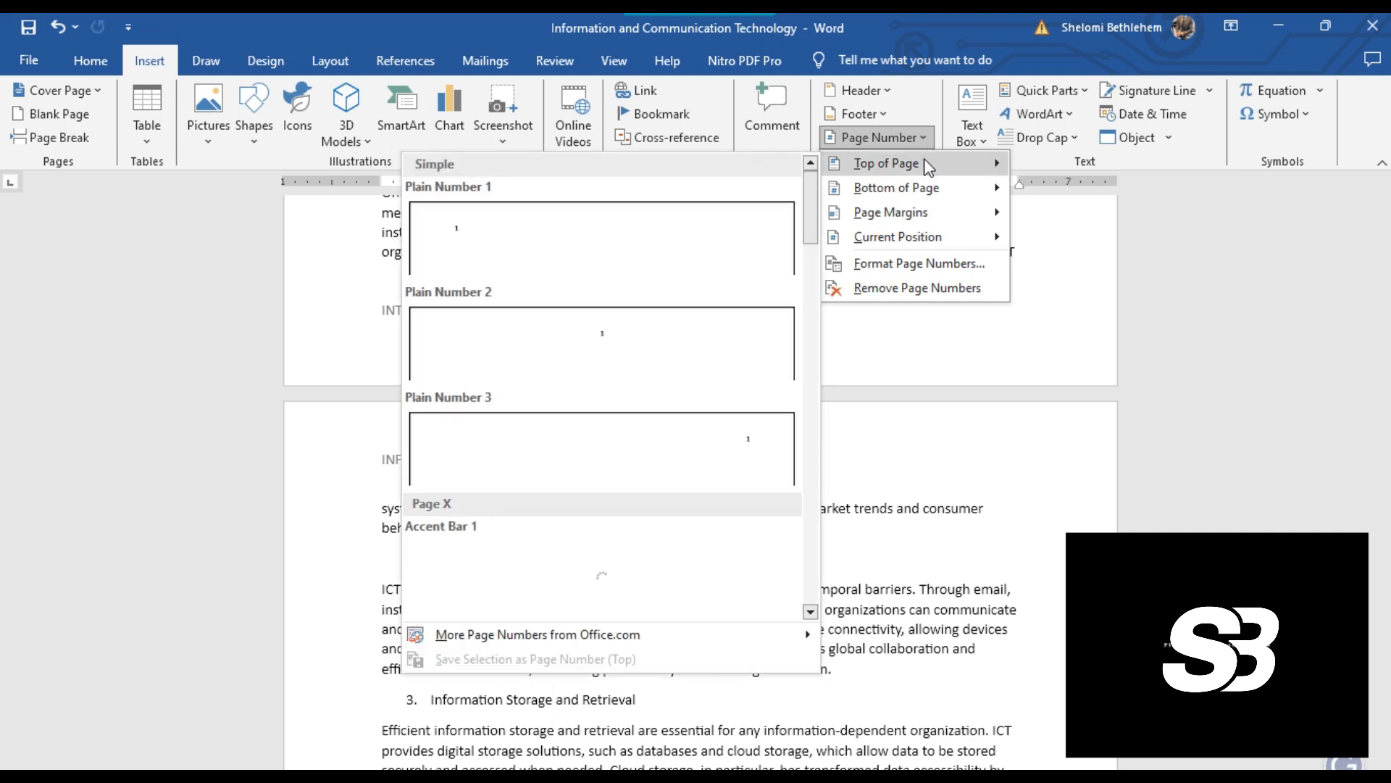
pyautogui.moveTo(940, 192)
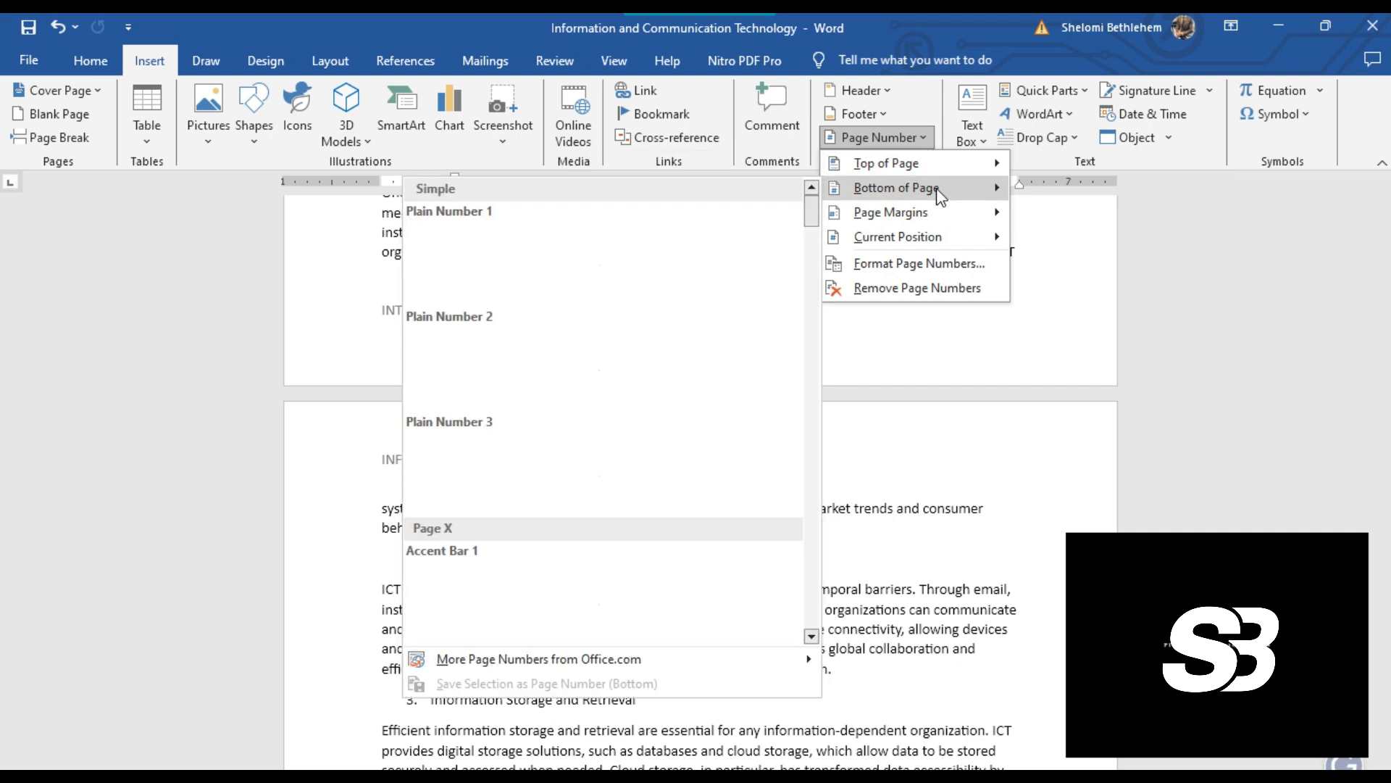
pyautogui.click(645, 354)
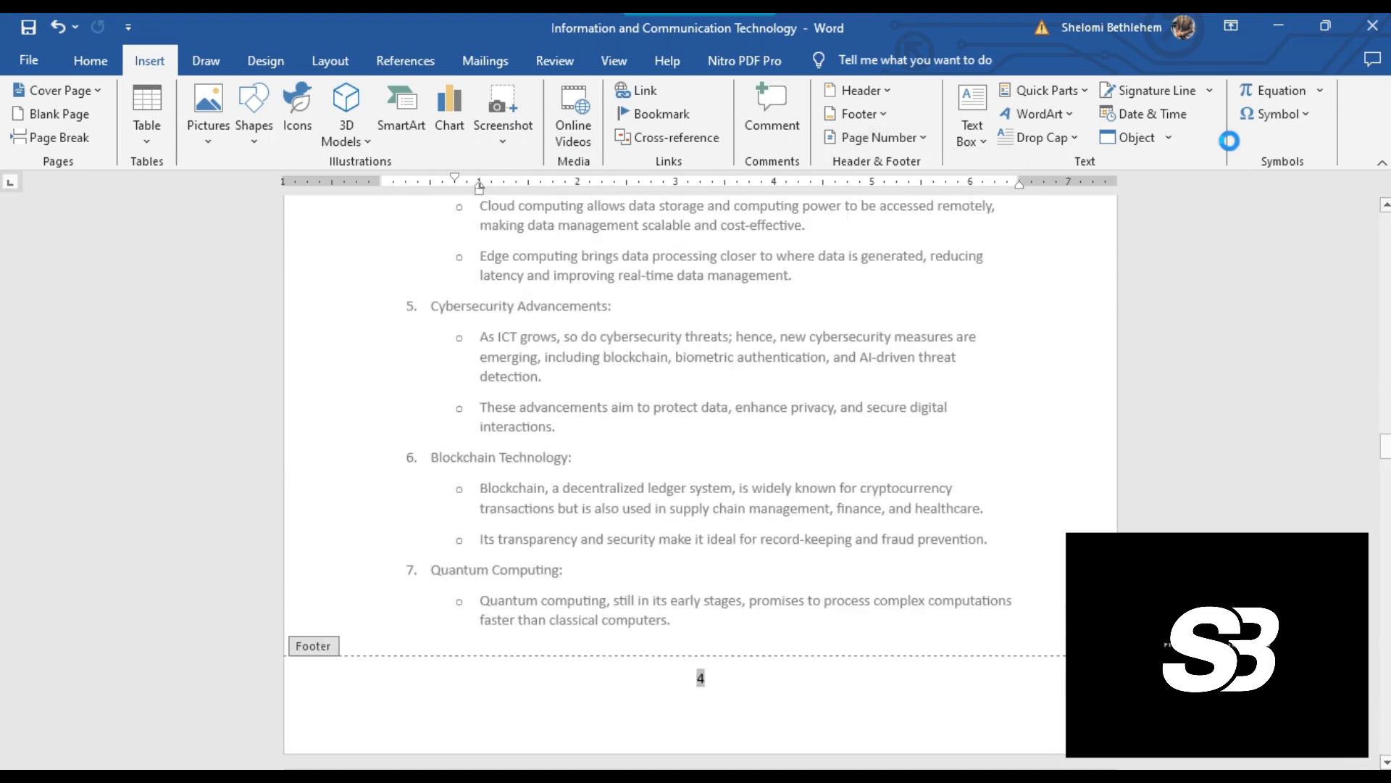
pyautogui.scroll(-2, 978, 463)
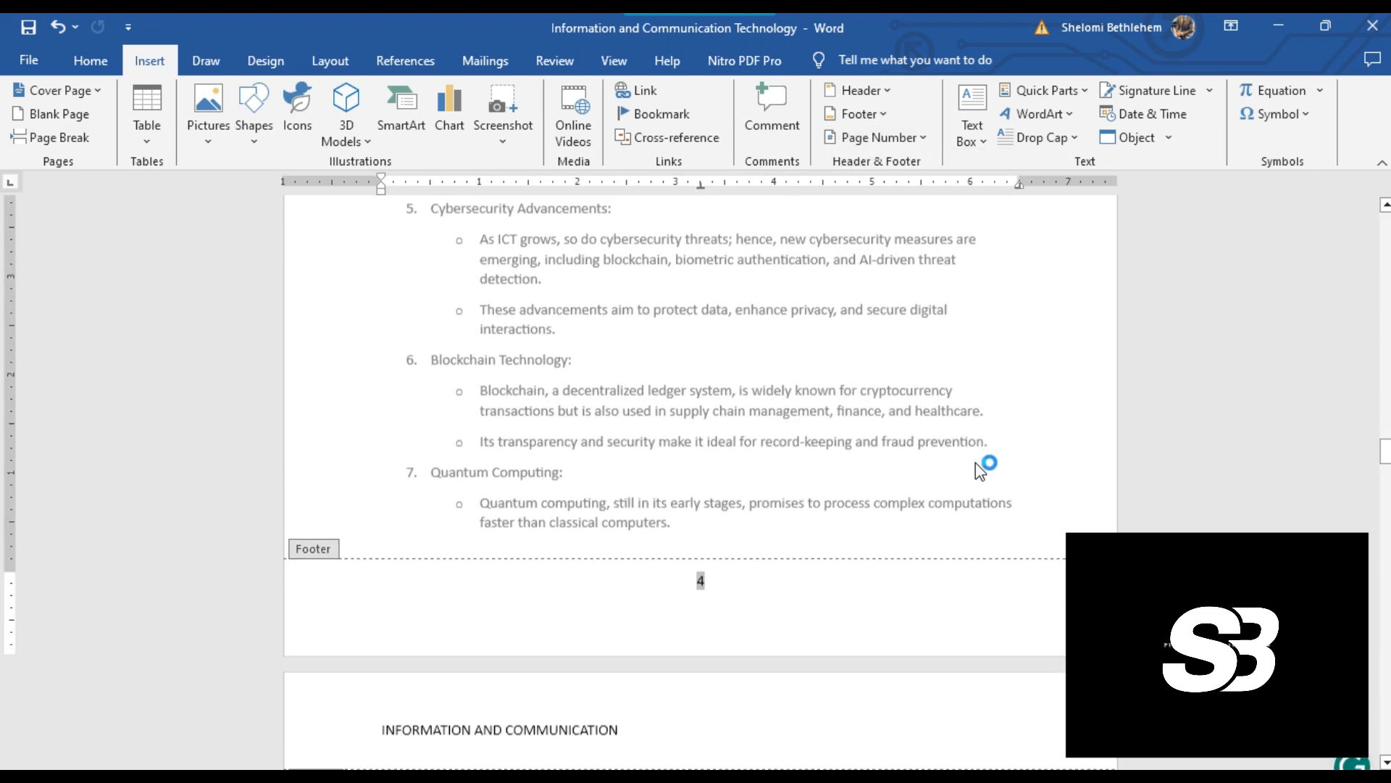
pyautogui.doubleClick(1019, 314)
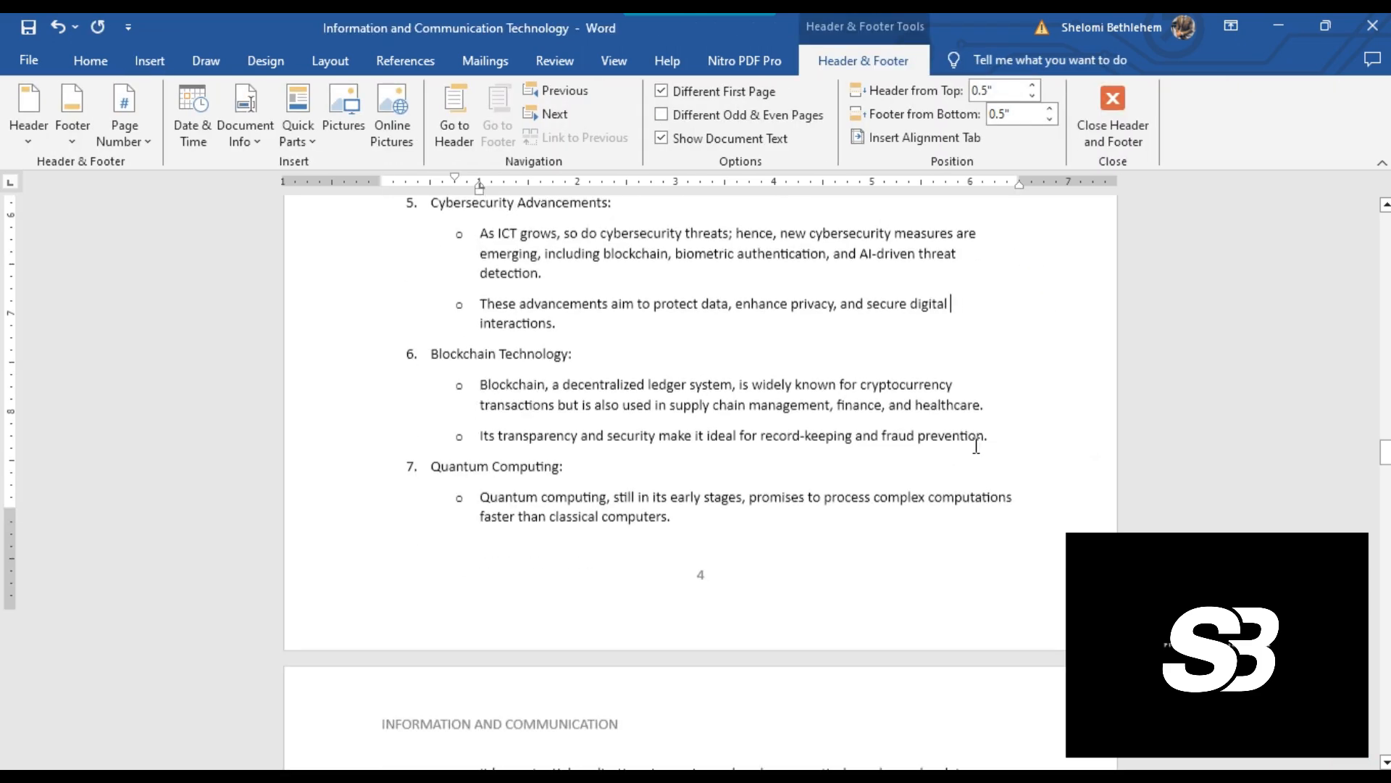
# Check the page numbers at the bottom of the following pages
pyautogui.scroll(-8, 1153, 444)
pyautogui.scroll(-13, 942, 438)
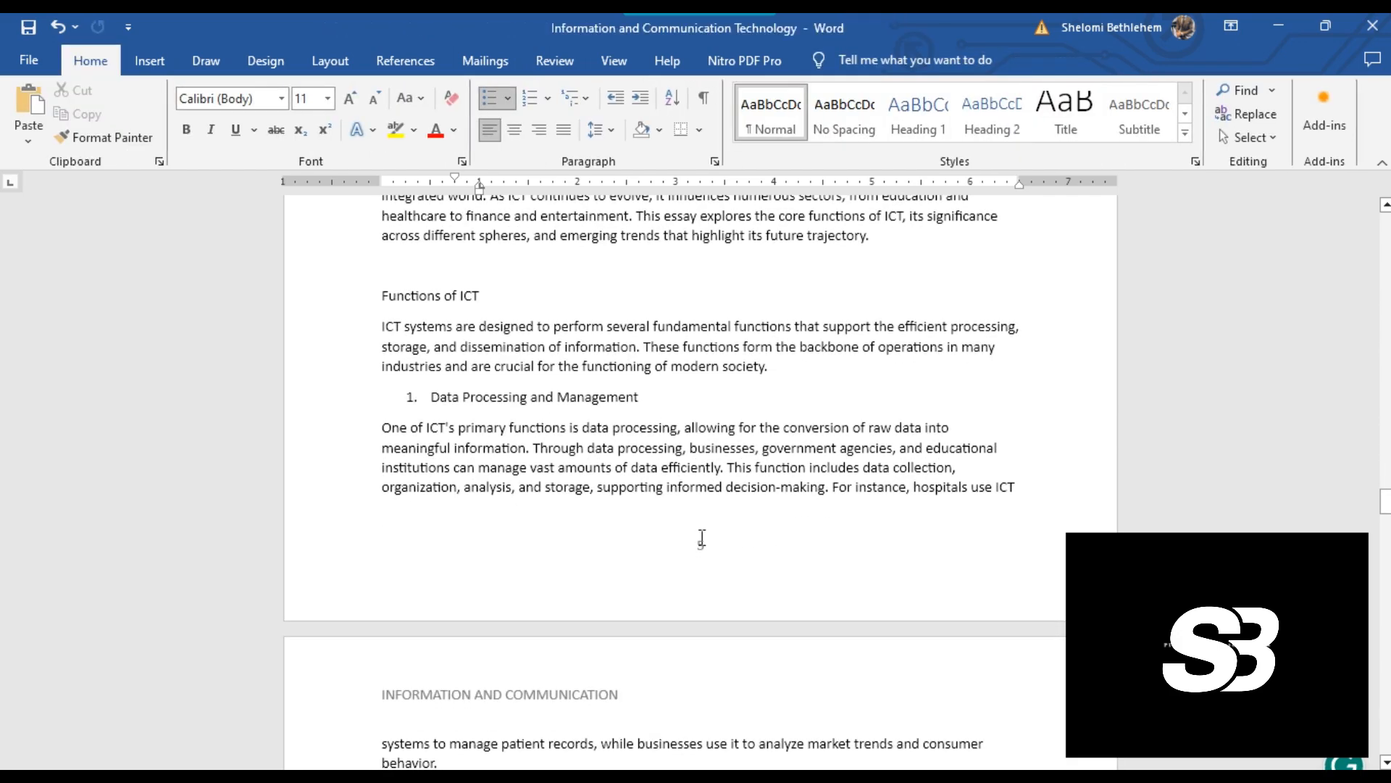
pyautogui.scroll(-14, 714, 546)
pyautogui.scroll(-9, 730, 535)
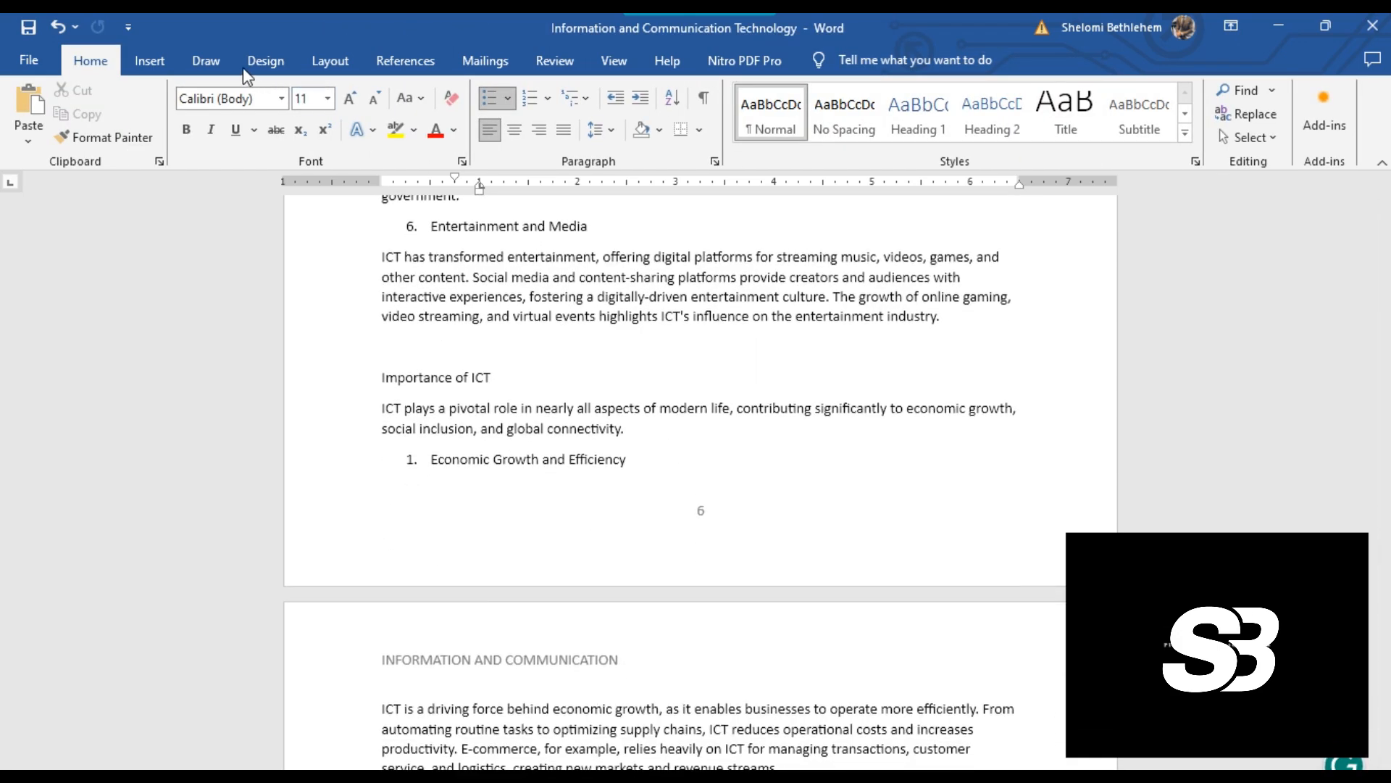
# Draw a text box about 2.1" wide and 1.35" high inside the green shape, reading "THIS IS OUR TEXT BOX AREA" and "WE HAVE A SHAPE"
pyautogui.click(196, 64)
pyautogui.click(148, 74)
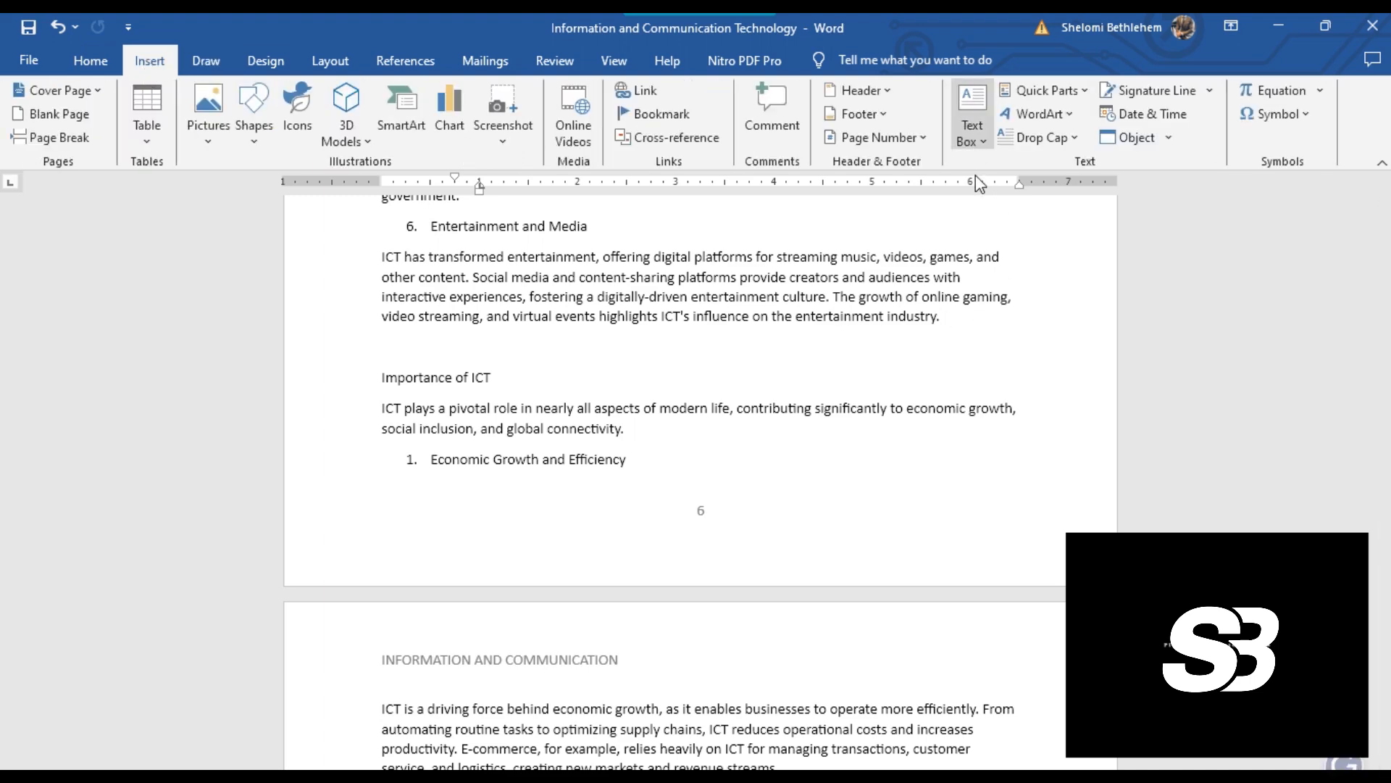
pyautogui.scroll(13, 1085, 376)
pyautogui.scroll(20, 965, 398)
pyautogui.scroll(13, 957, 382)
pyautogui.scroll(-3, 806, 413)
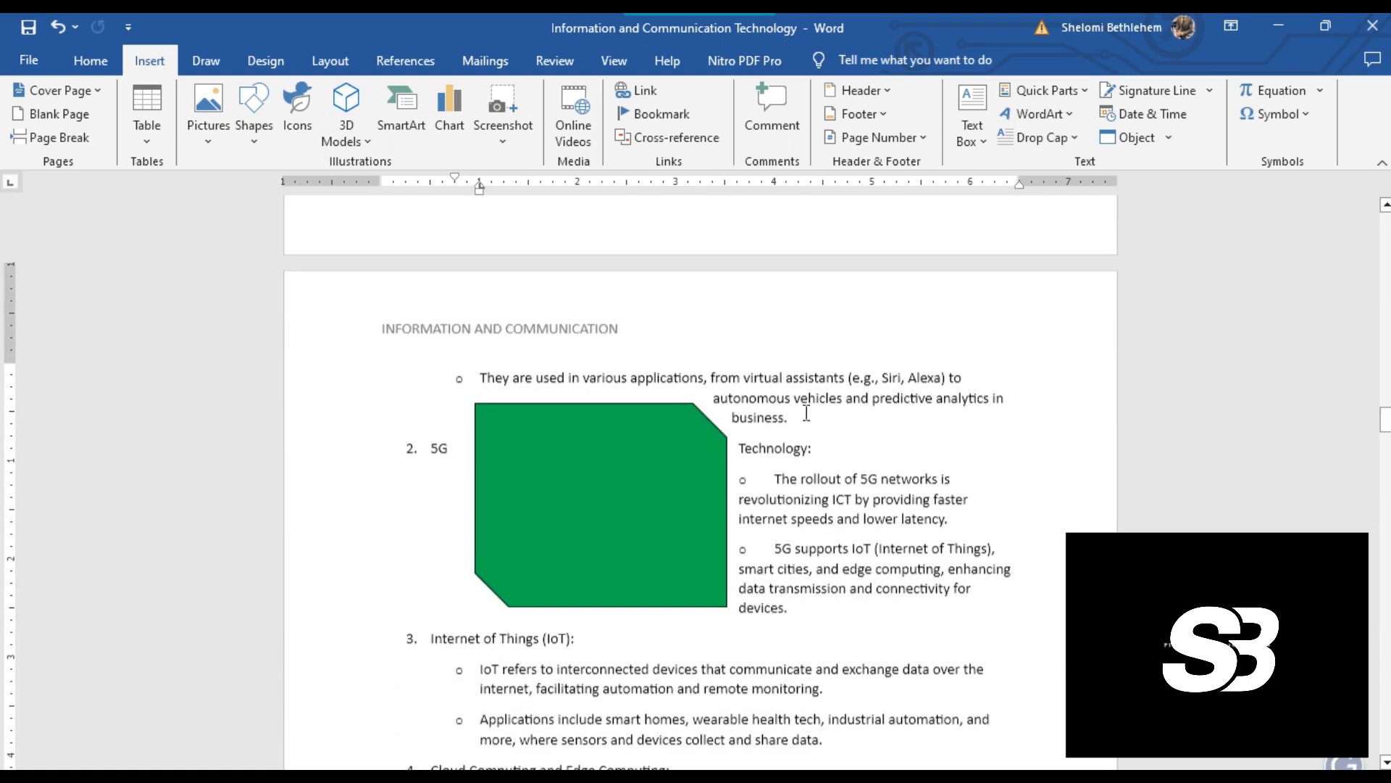
pyautogui.click(541, 479)
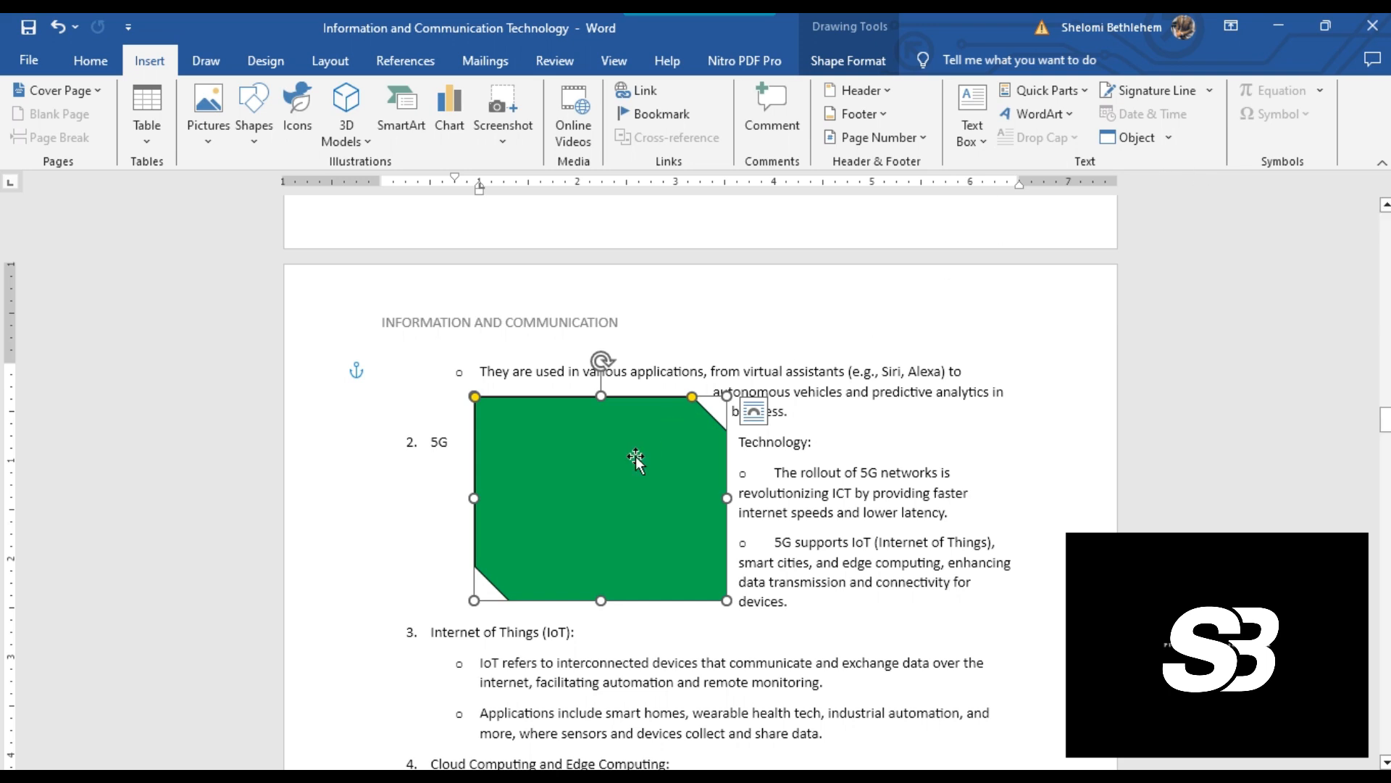
pyautogui.click(978, 141)
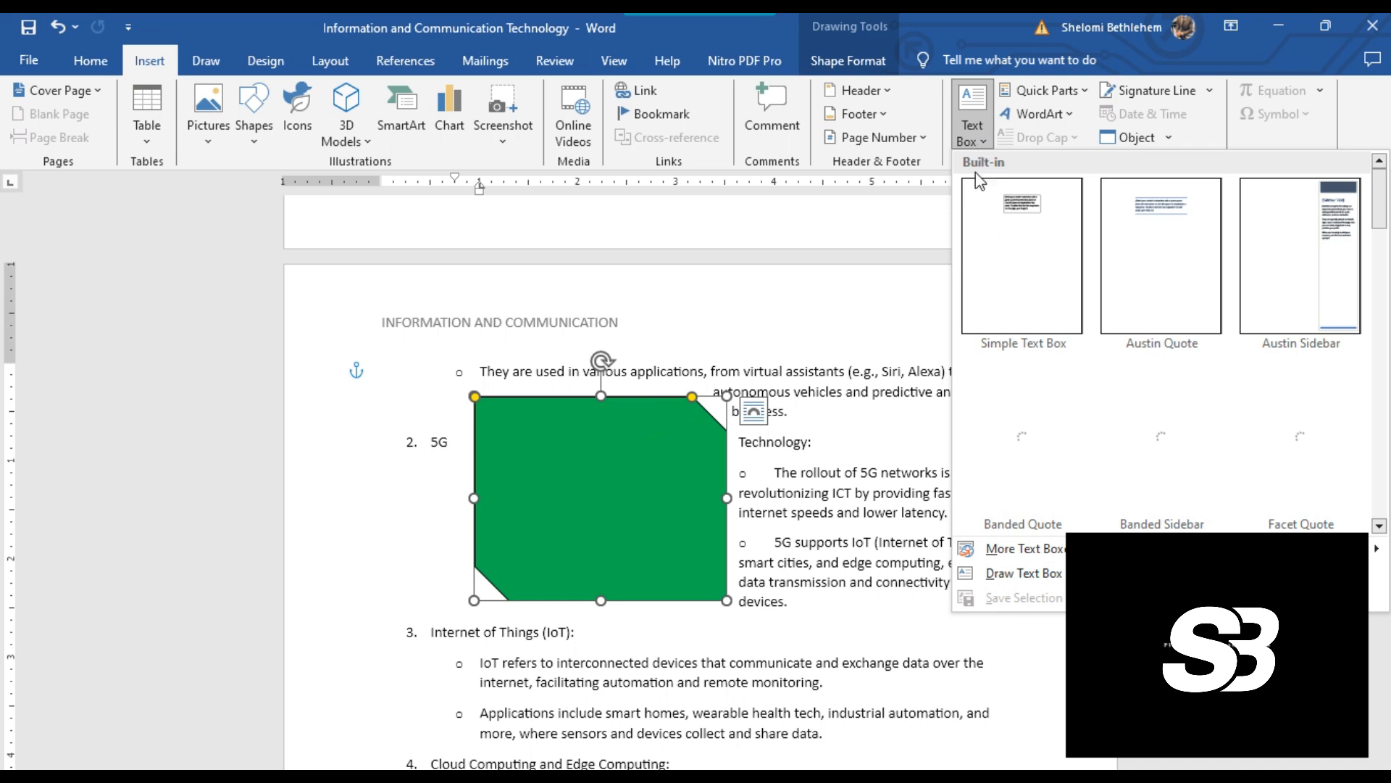
pyautogui.click(1012, 578)
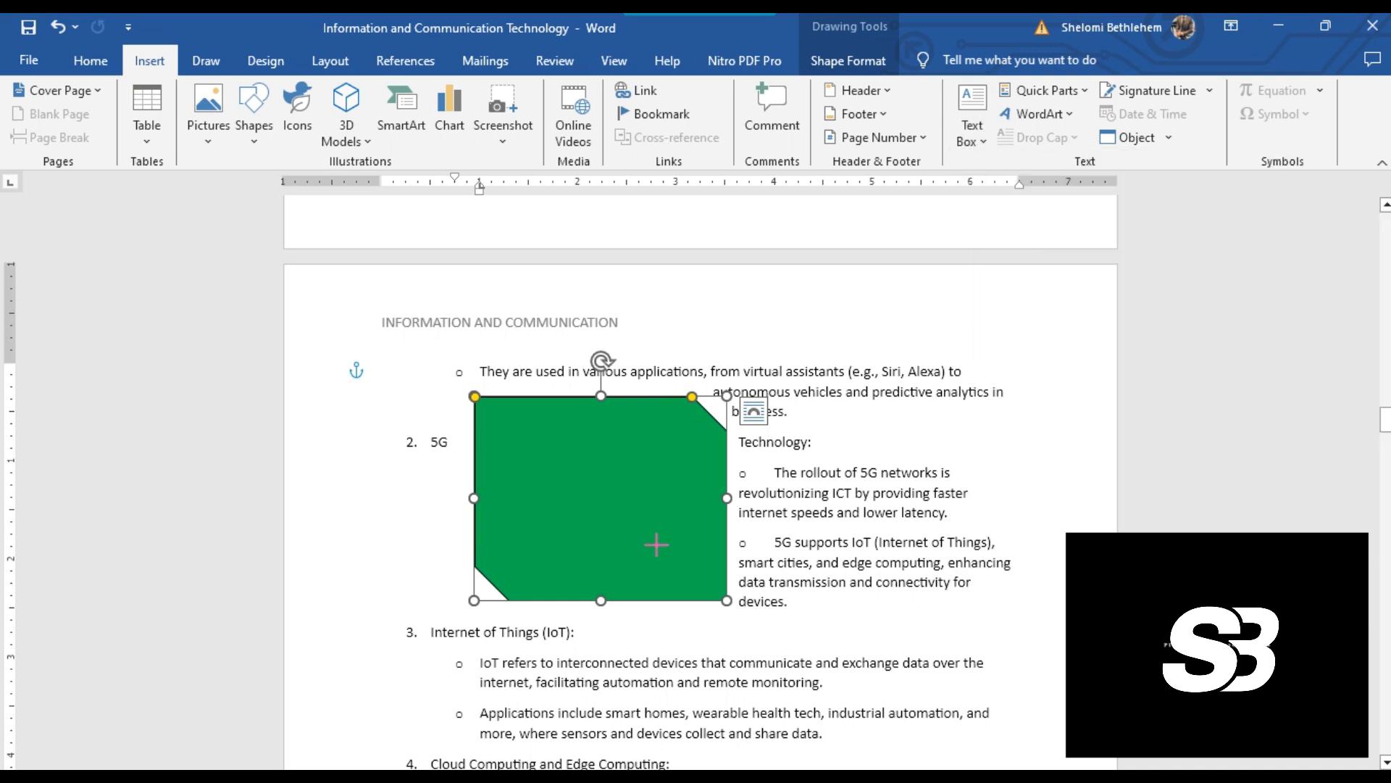
pyautogui.moveTo(504, 429)
pyautogui.mouseDown()
pyautogui.moveTo(529, 485)
pyautogui.moveTo(708, 561)
pyautogui.mouseUp()
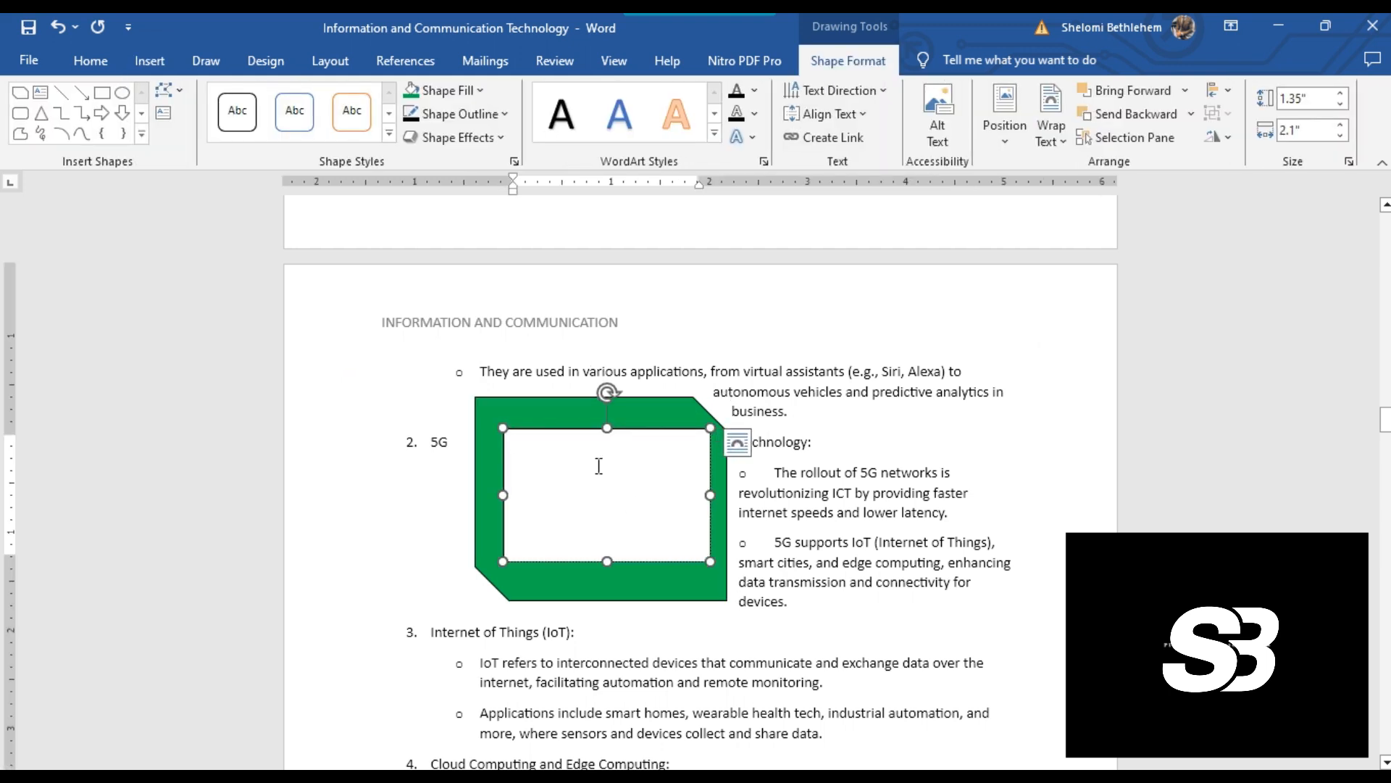
pyautogui.write('THIS IS OUR TEXT BOX AREA')
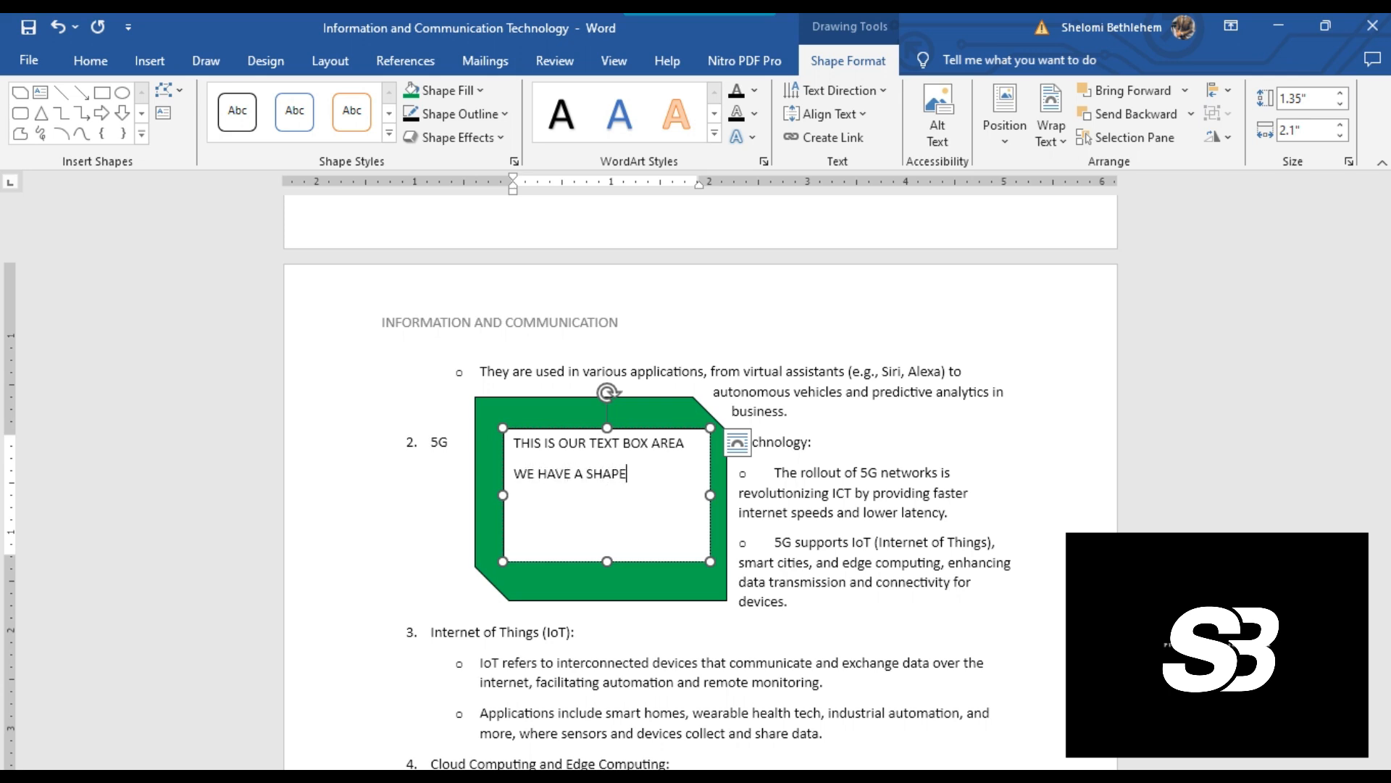
# Make both lines of the text box bold and set their font size to 14
pyautogui.moveTo(636, 475); pyautogui.dragTo(512, 438)
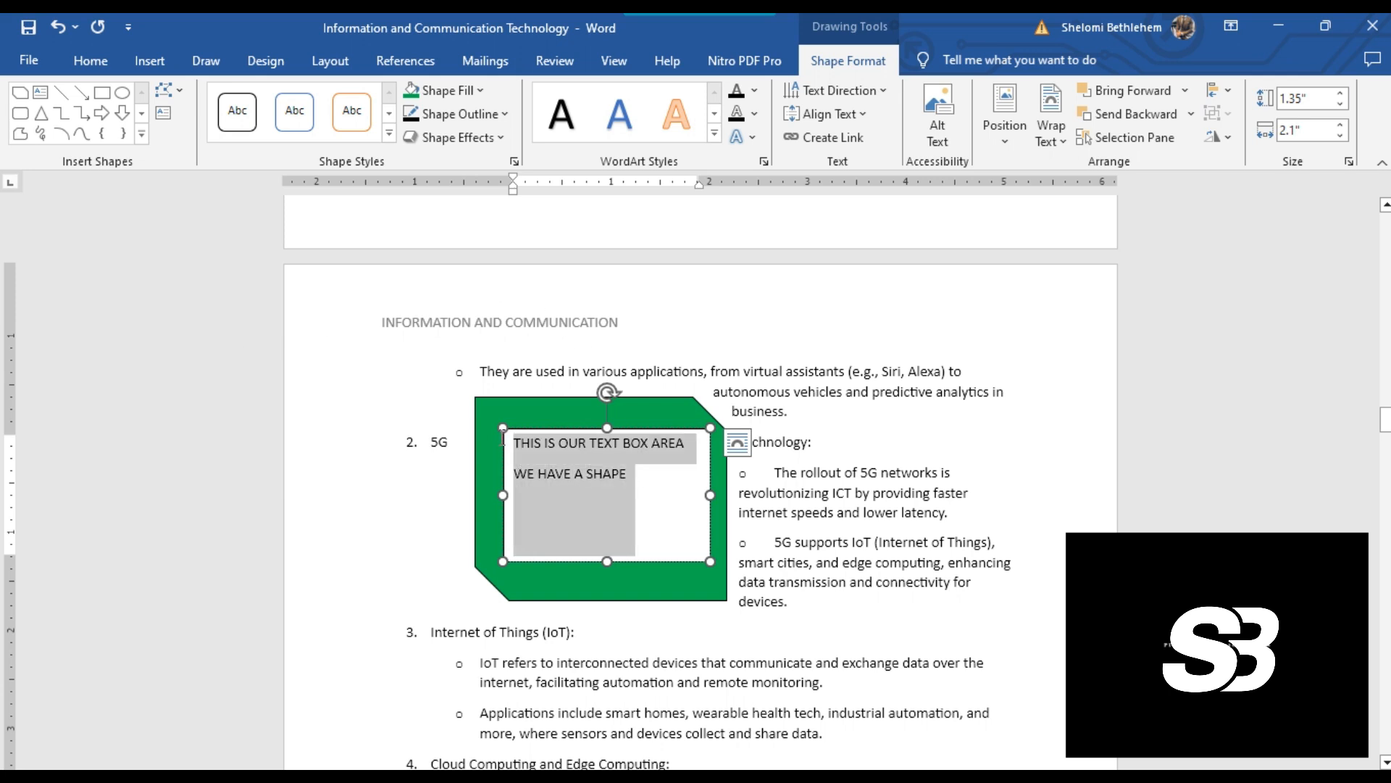
pyautogui.click(91, 61)
pyautogui.click(187, 129)
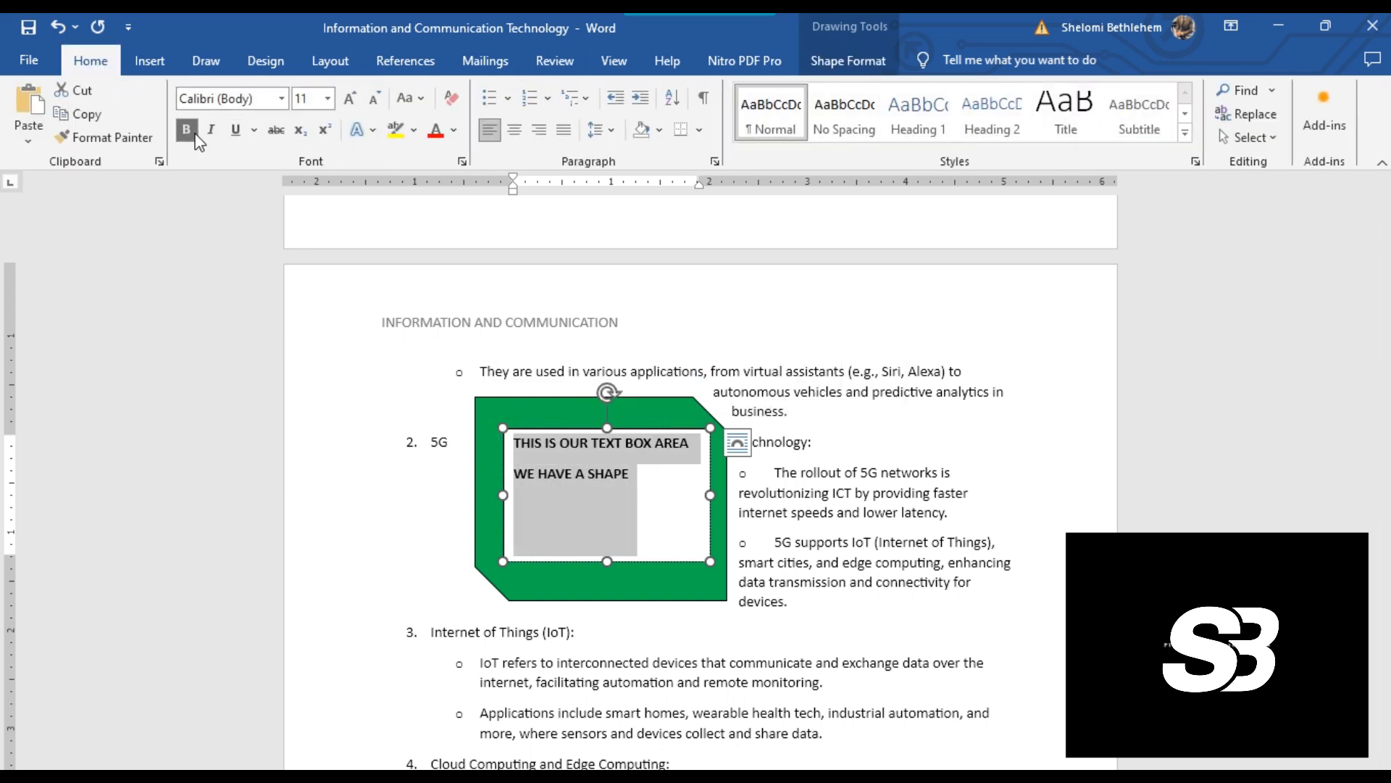
pyautogui.click(350, 98)
pyautogui.click(350, 99)
pyautogui.click(350, 99)
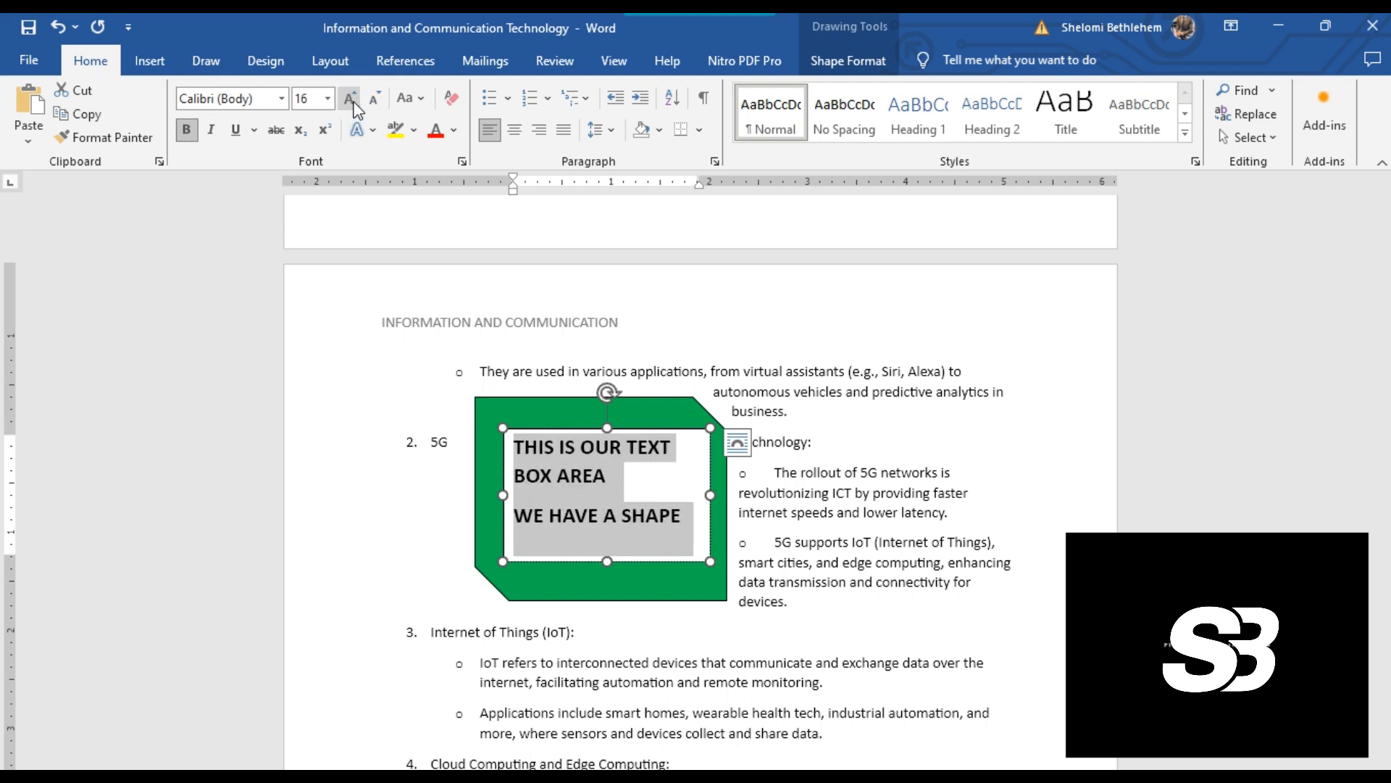
pyautogui.click(374, 99)
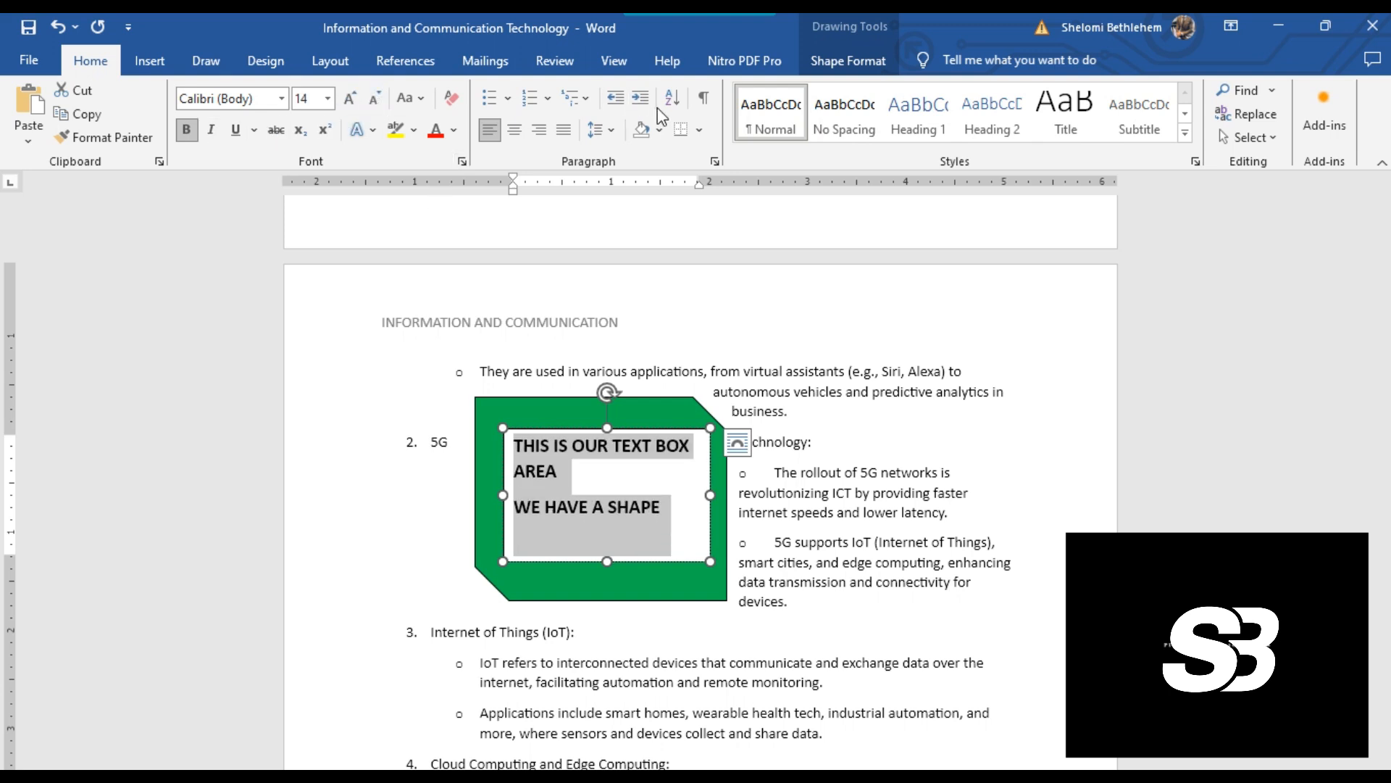
pyautogui.click(454, 130)
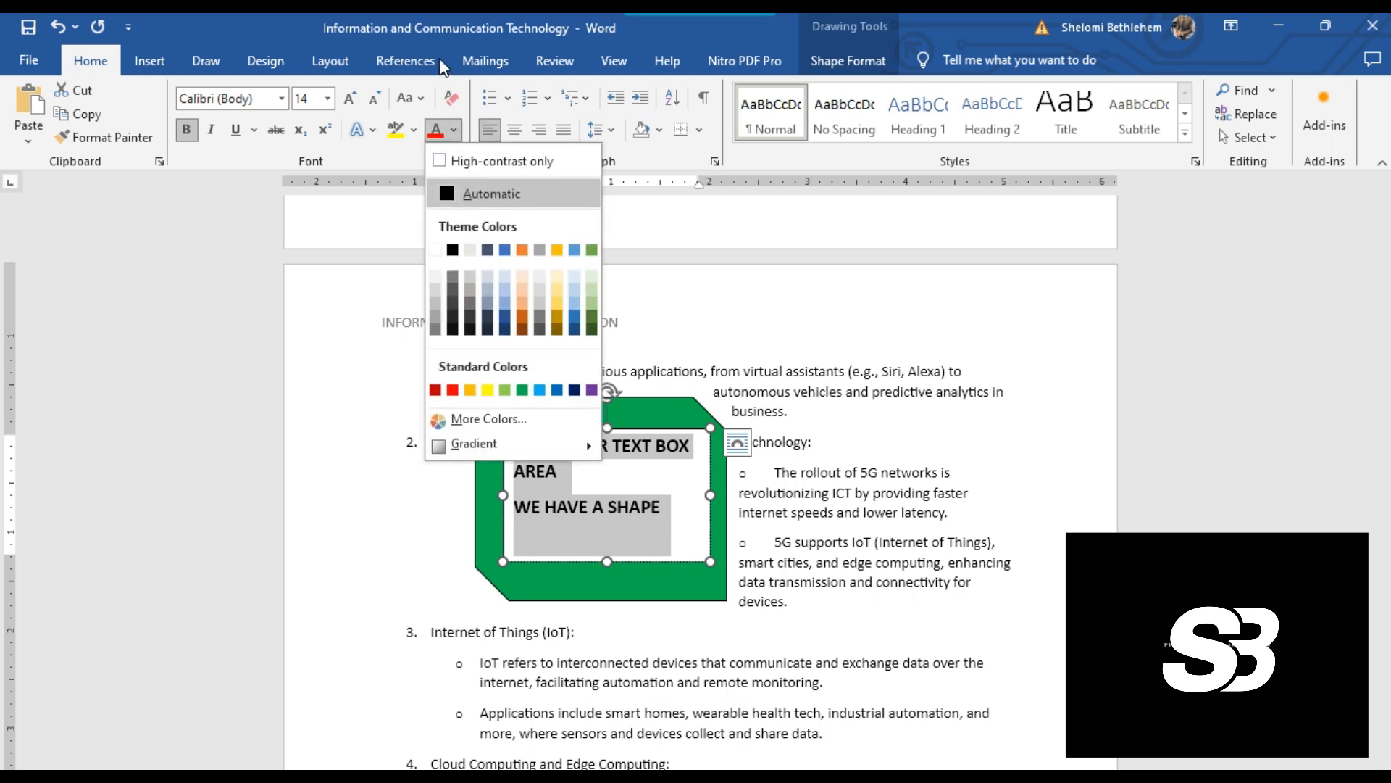
pyautogui.press('Escape')
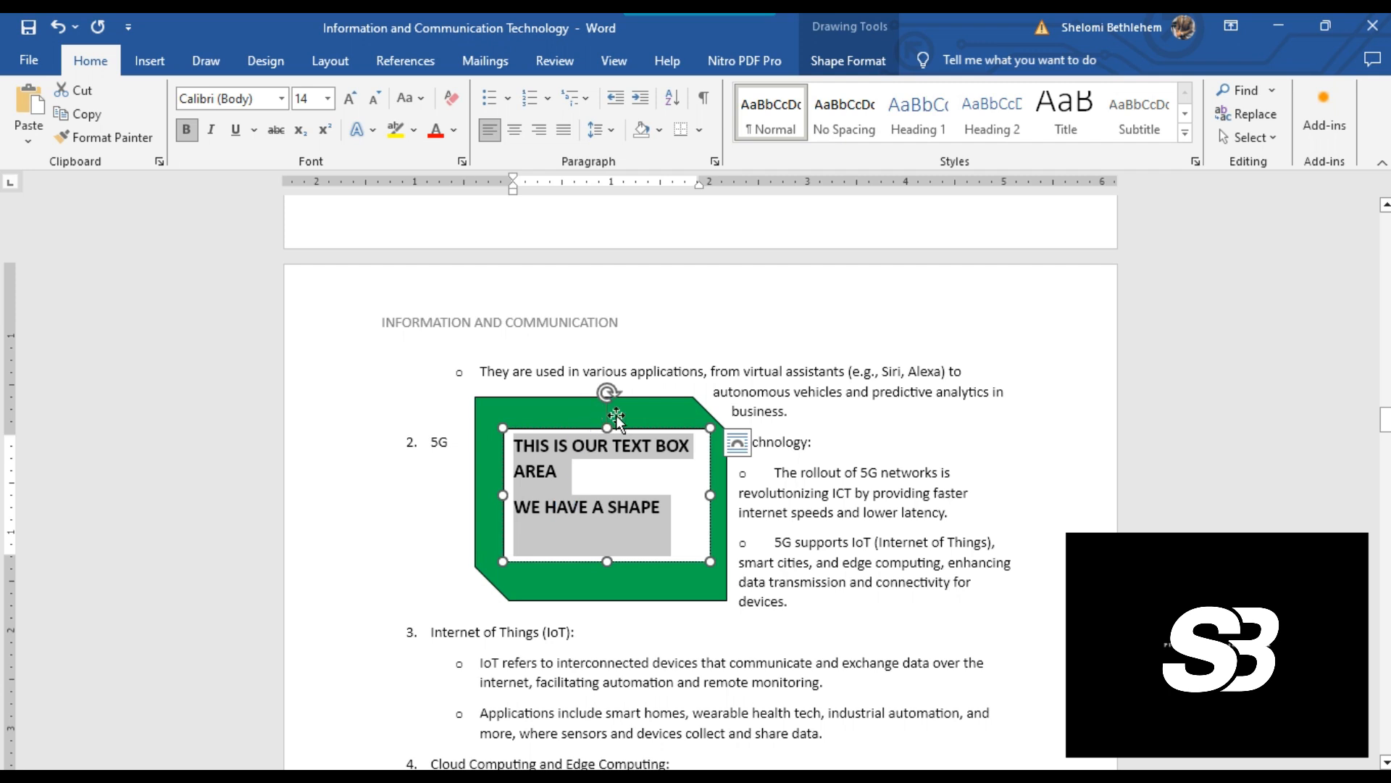
pyautogui.click(842, 59)
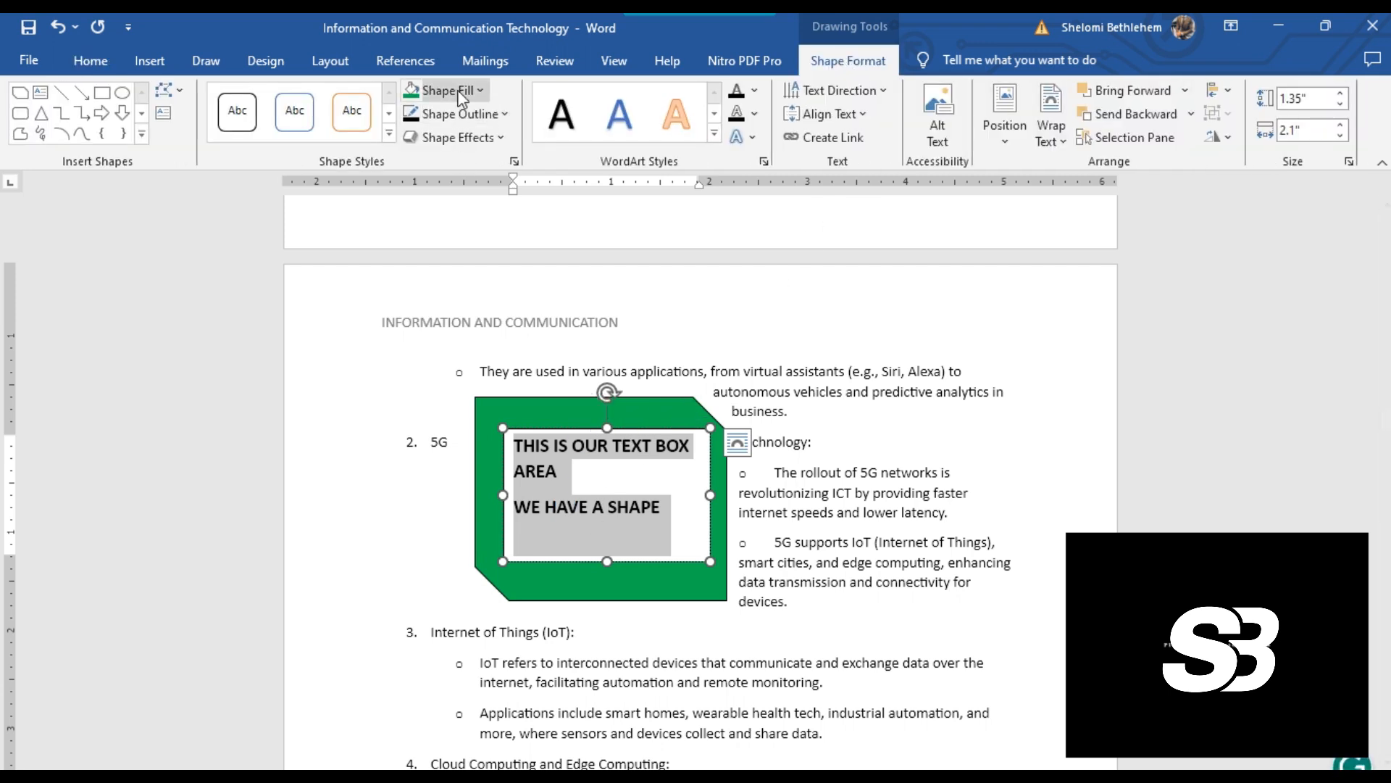
pyautogui.click(602, 505)
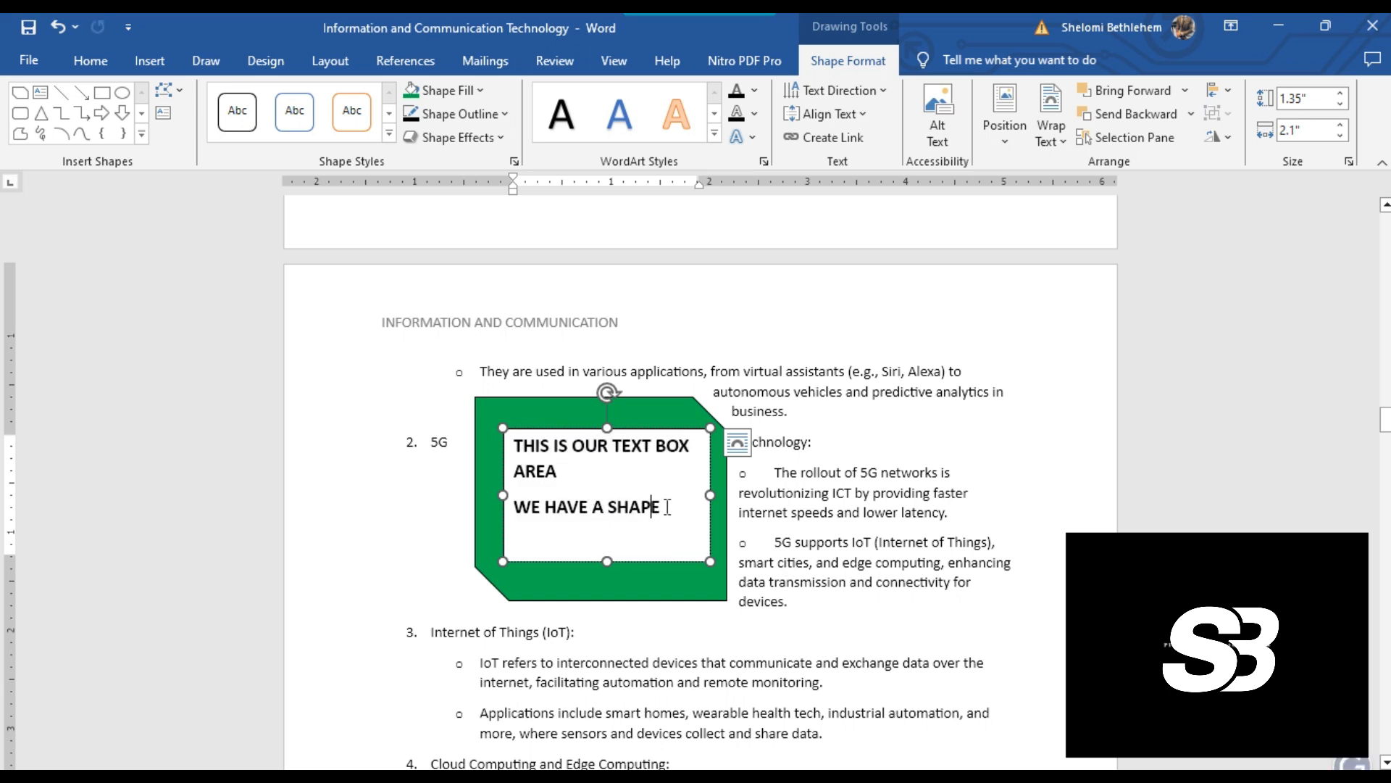
pyautogui.moveTo(676, 510); pyautogui.dragTo(508, 435)
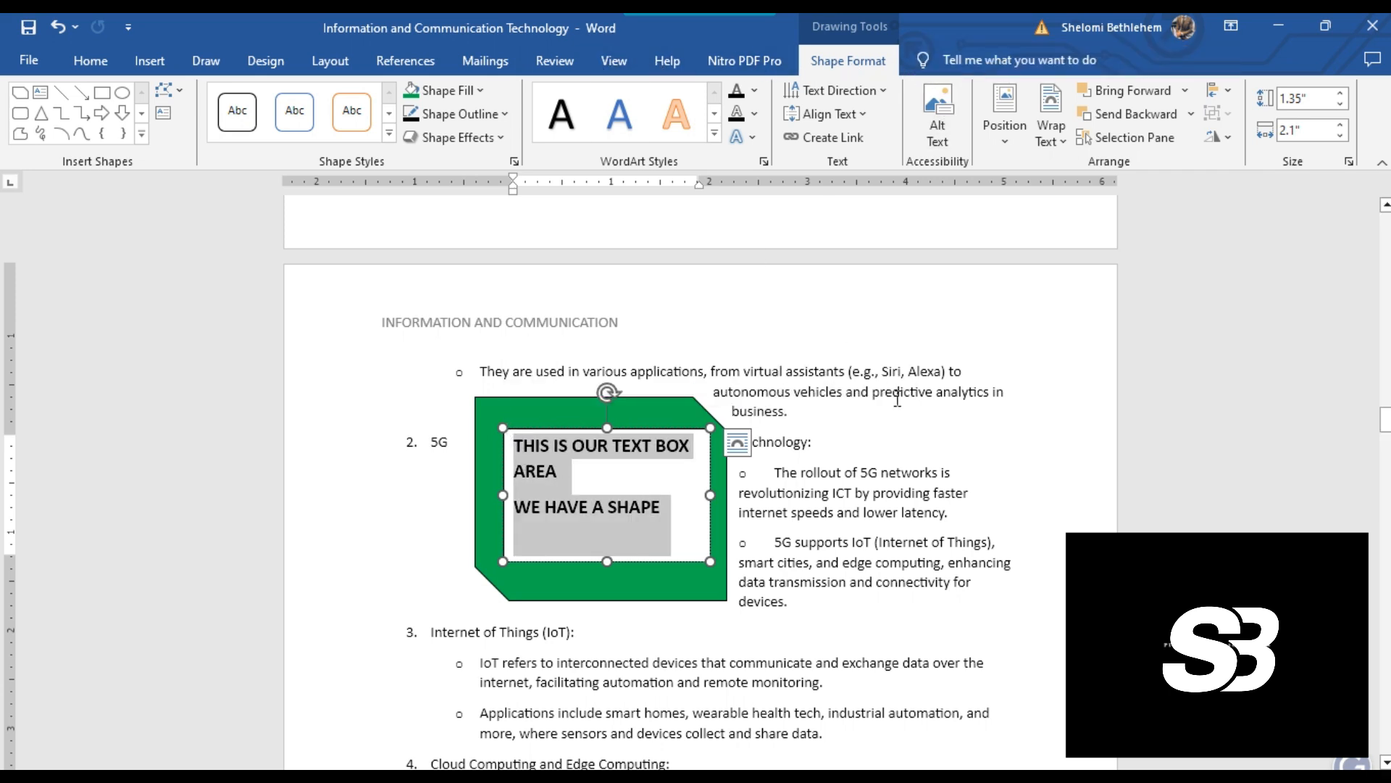
pyautogui.click(906, 427)
pyautogui.scroll(-2, 749, 502)
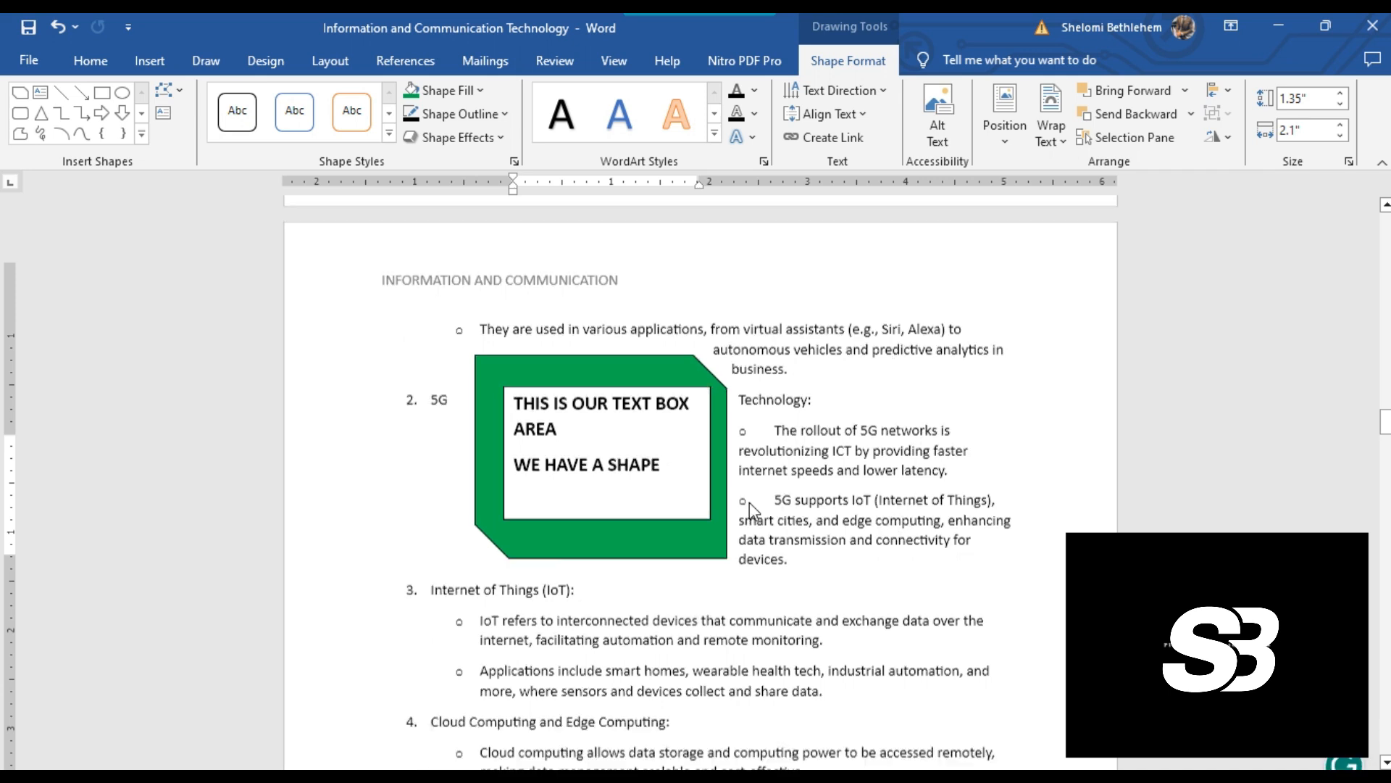
# Remove the fill and the outline from the text box inside the green shape
pyautogui.click(665, 420)
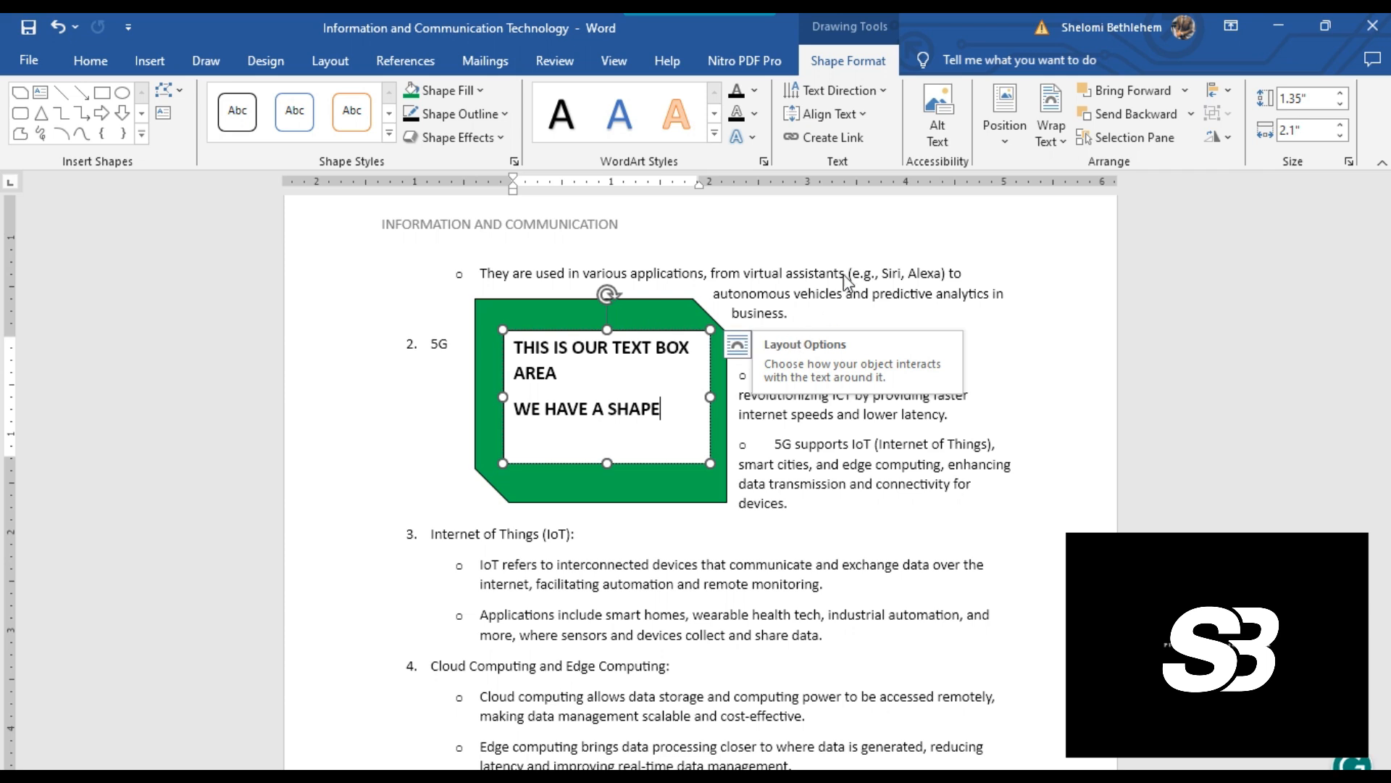
pyautogui.click(458, 92)
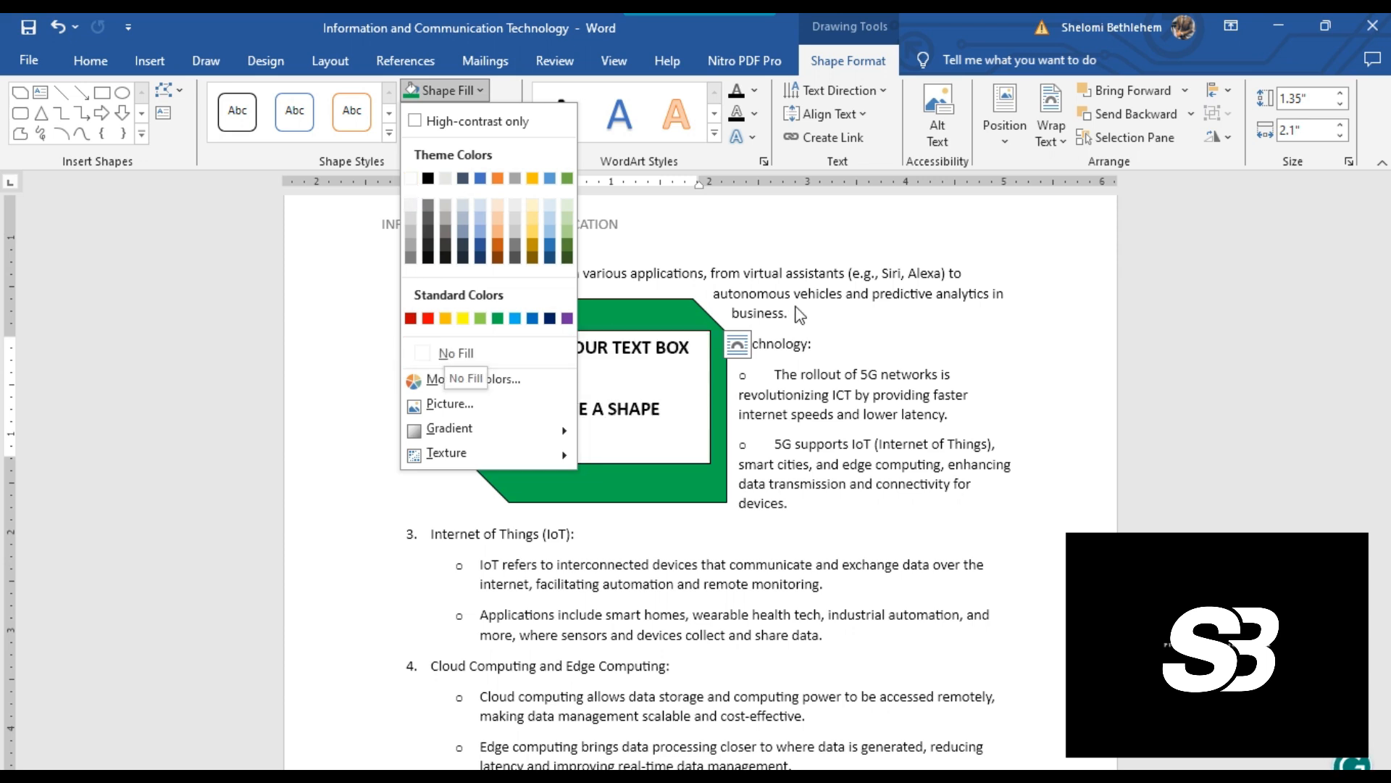
pyautogui.click(760, 327)
pyautogui.hotkey('ctrl', 'a')
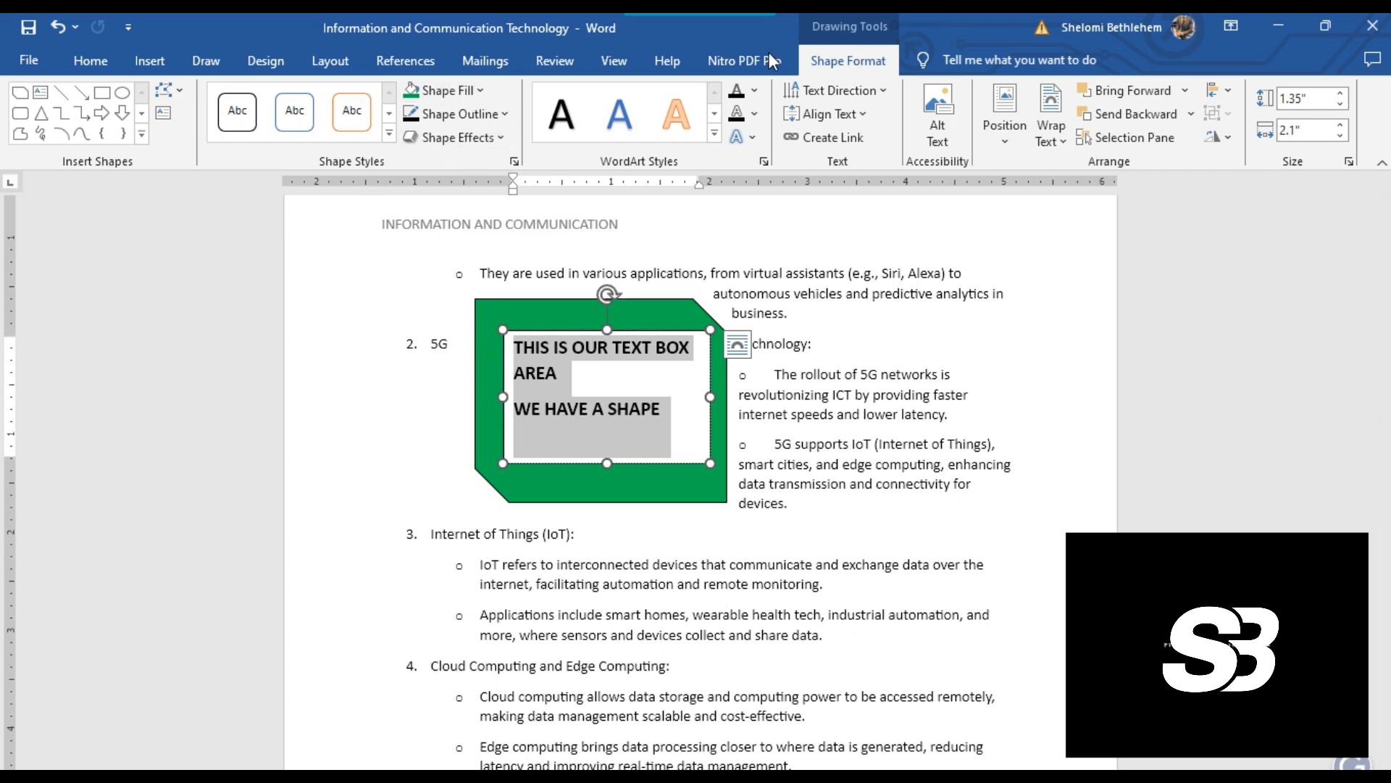
pyautogui.click(467, 85)
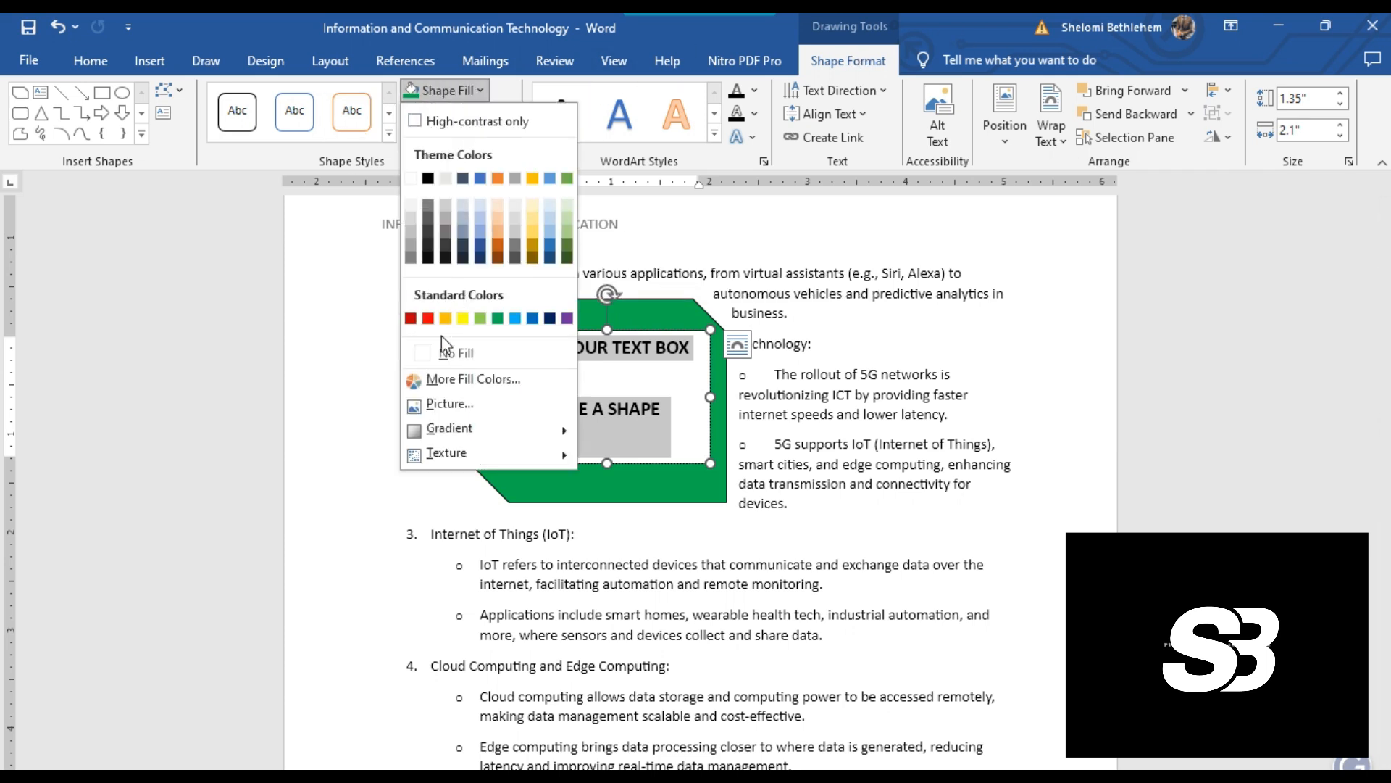
pyautogui.click(443, 355)
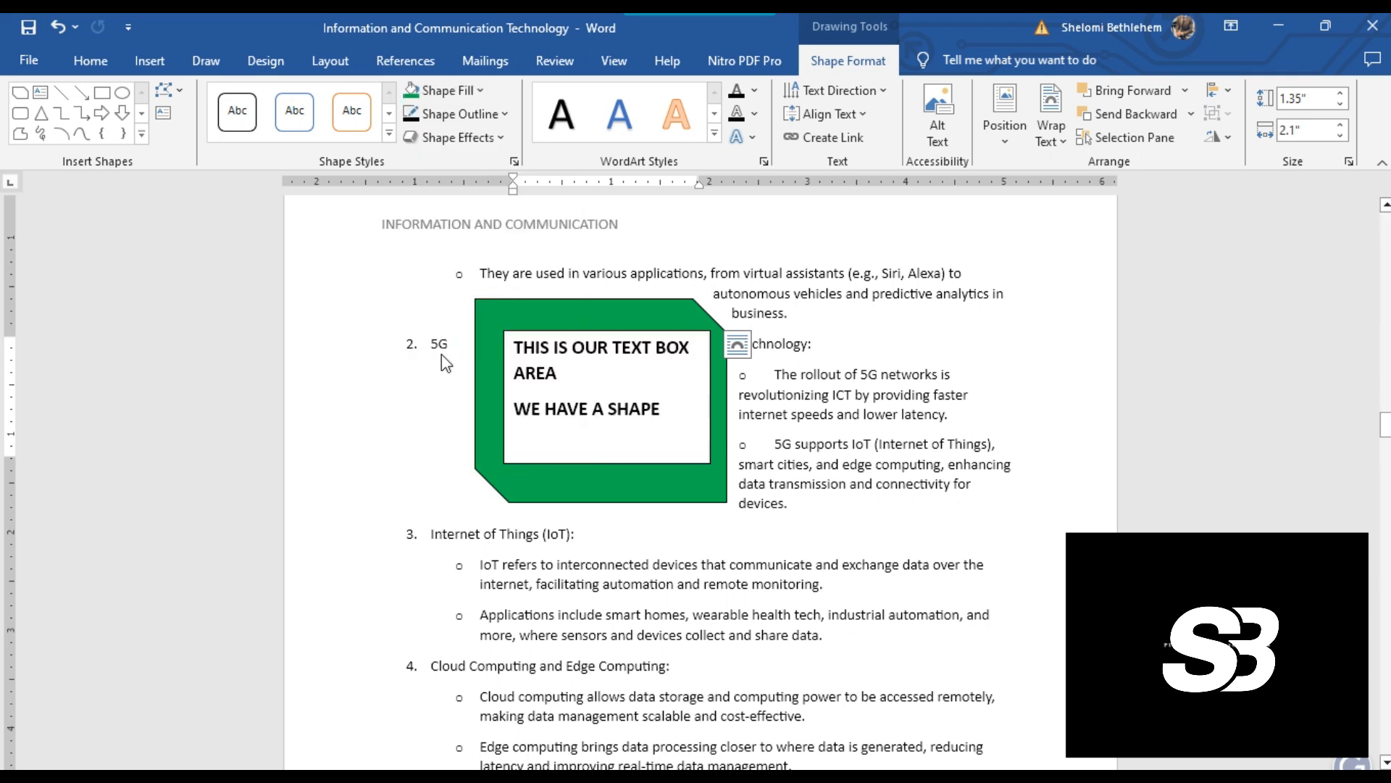
pyautogui.click(475, 118)
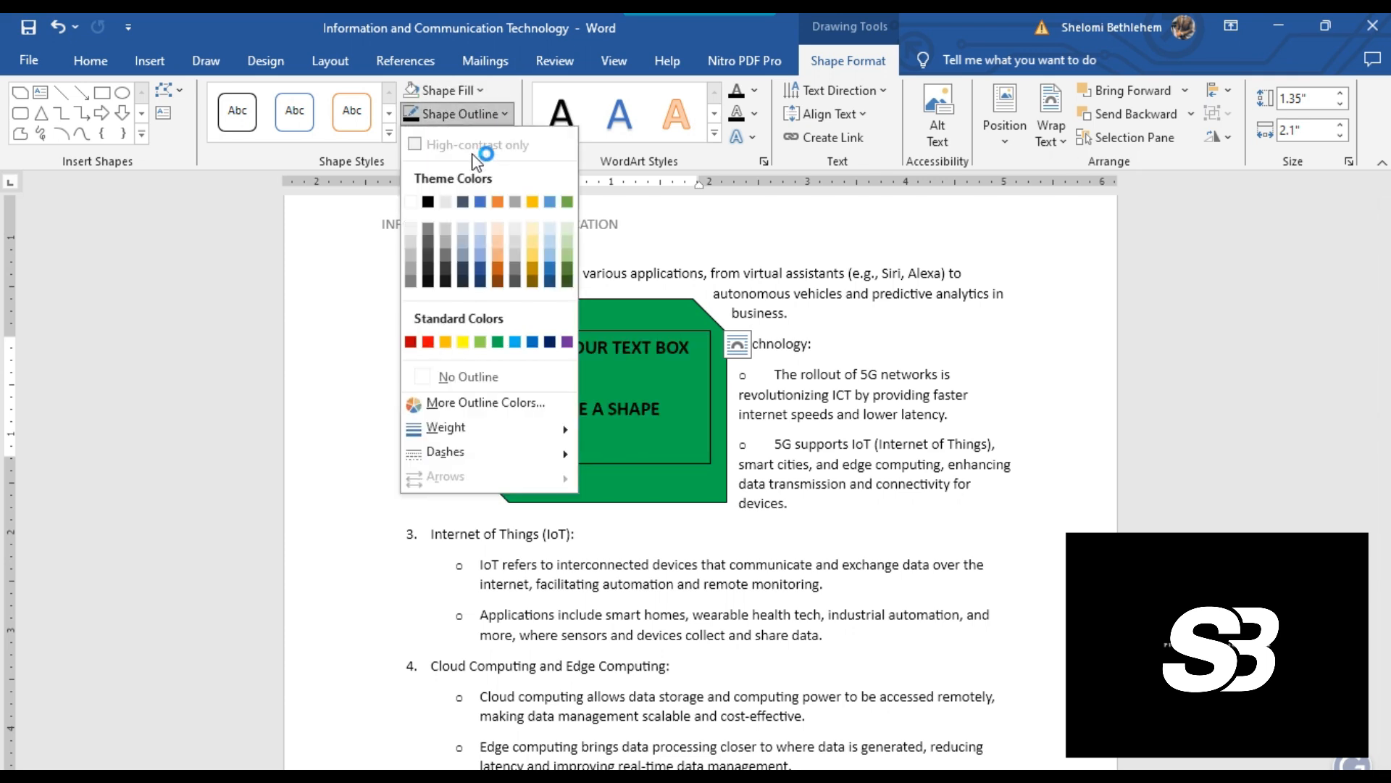
pyautogui.click(432, 378)
# Change the font color of all text in the text box to white and return to the document body
pyautogui.click(661, 410)
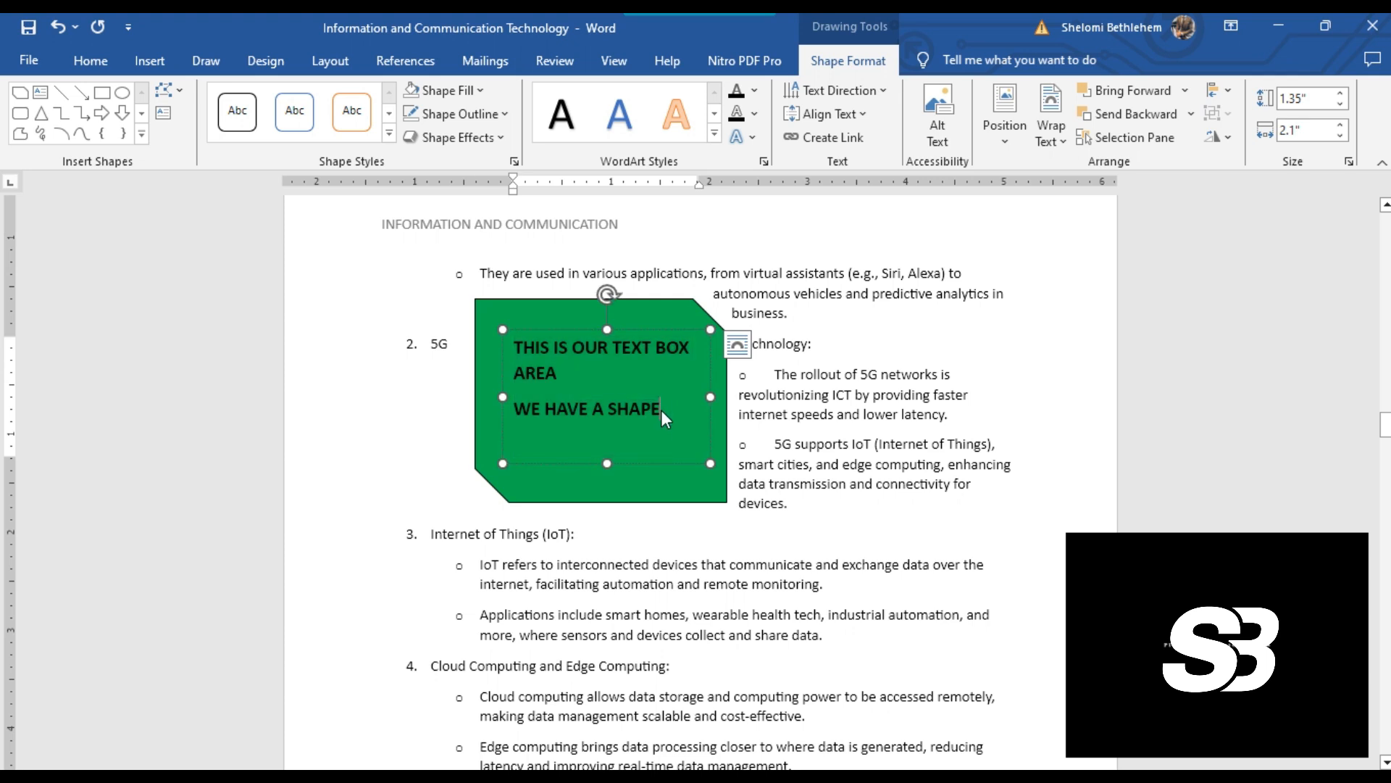
pyautogui.hotkey('ctrl', 'a')
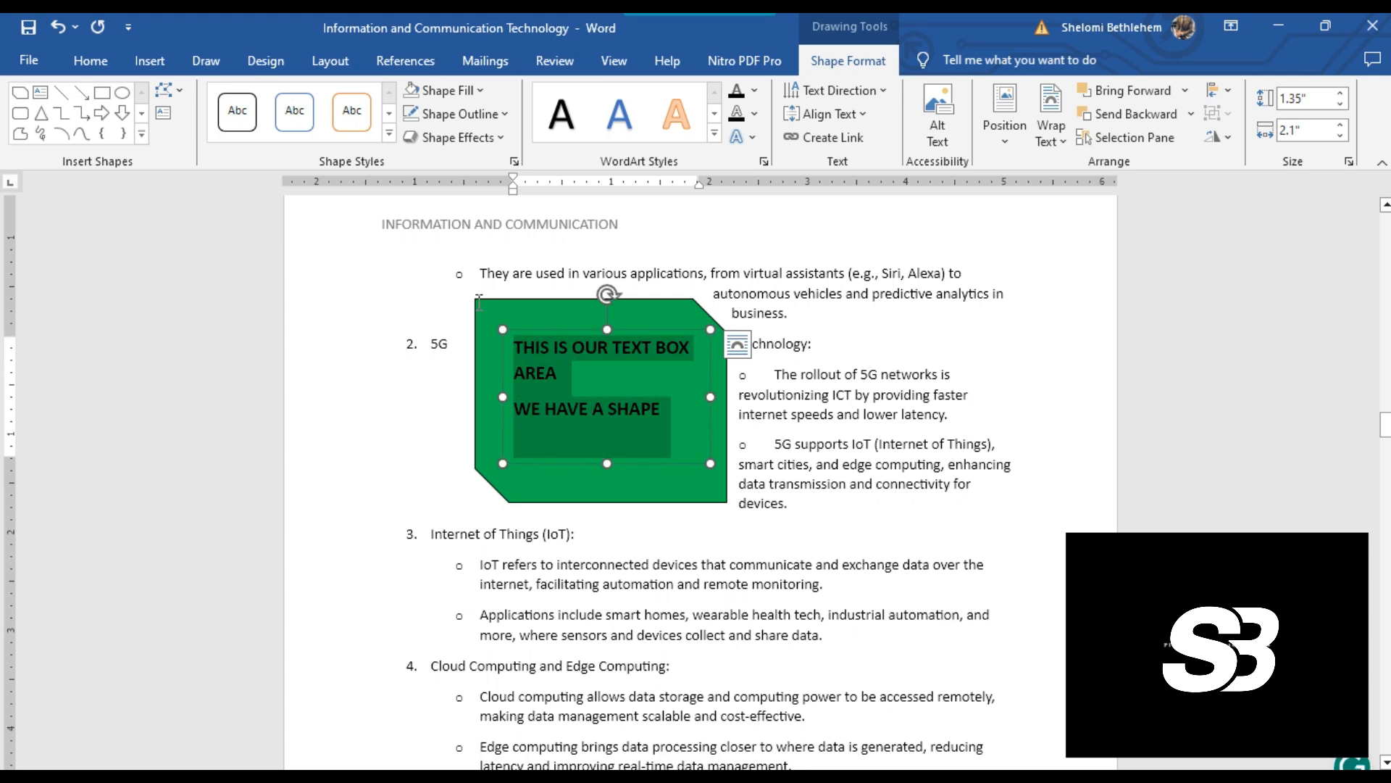
pyautogui.click(90, 61)
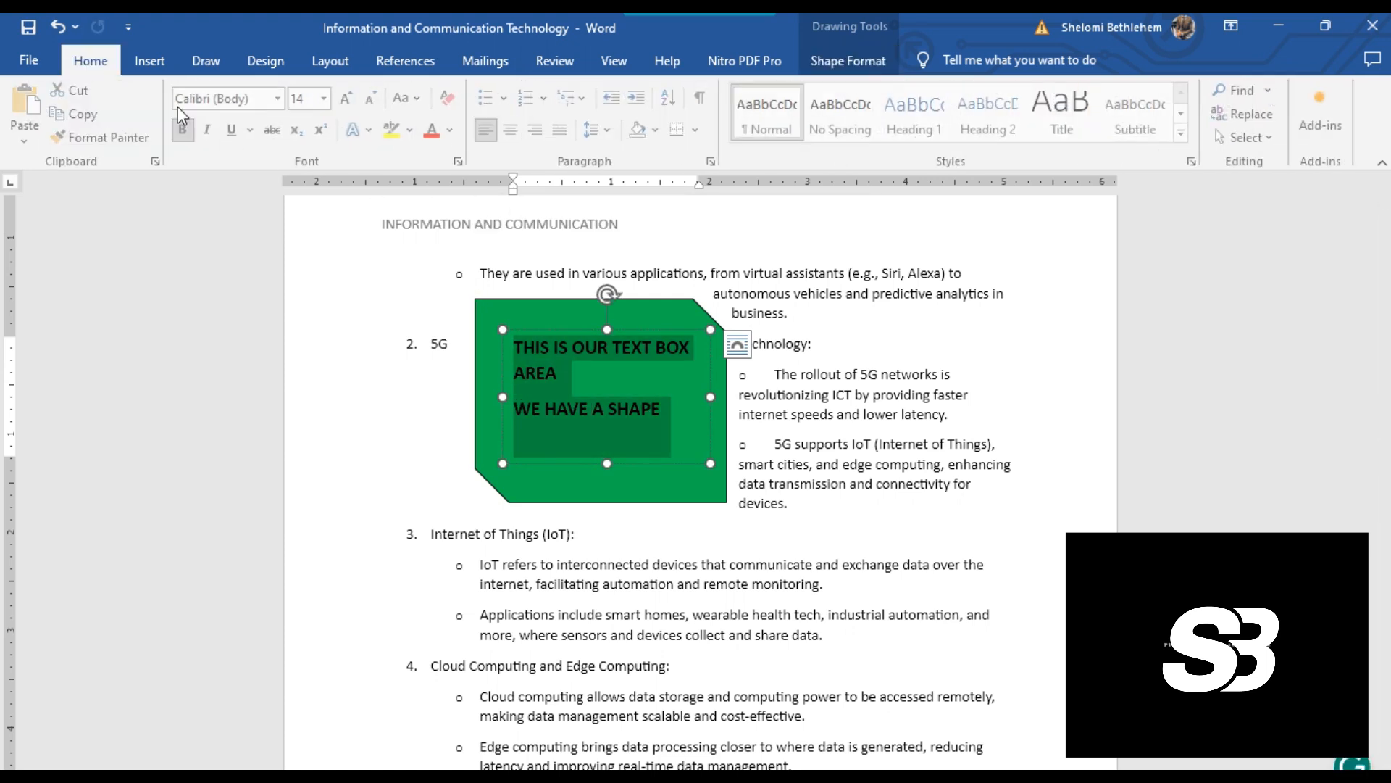
pyautogui.click(449, 130)
pyautogui.click(436, 250)
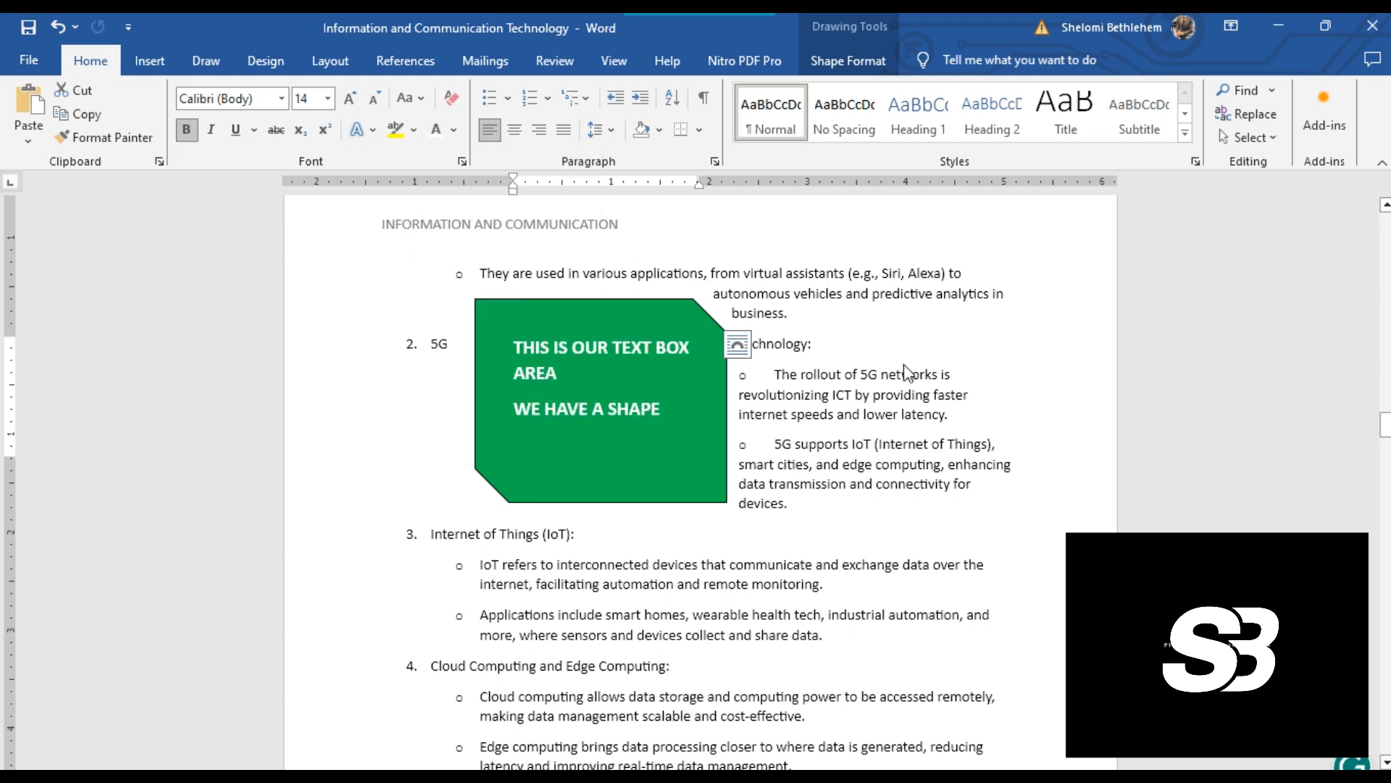
pyautogui.click(1042, 360)
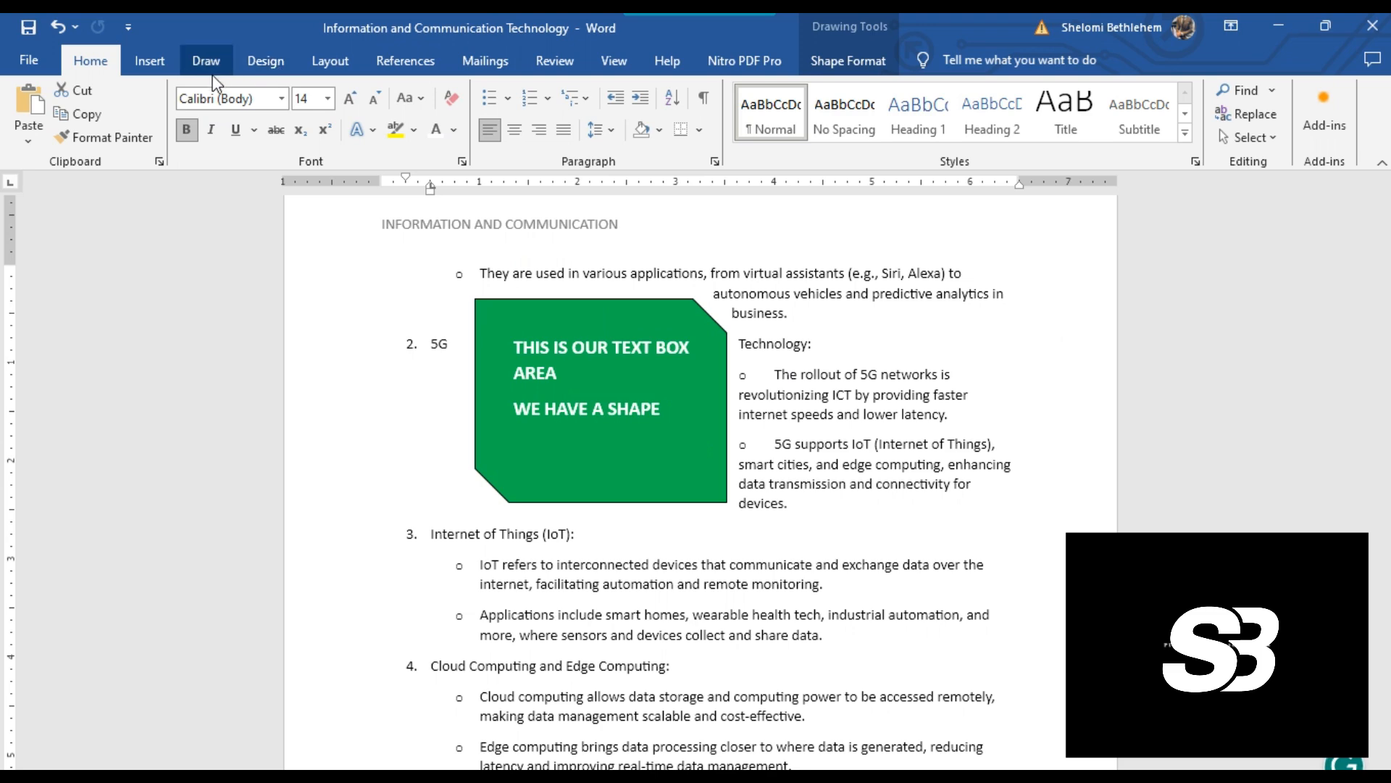
# Apply a Dropped drop cap to the 5G Technology heading paragraph
pyautogui.click(136, 65)
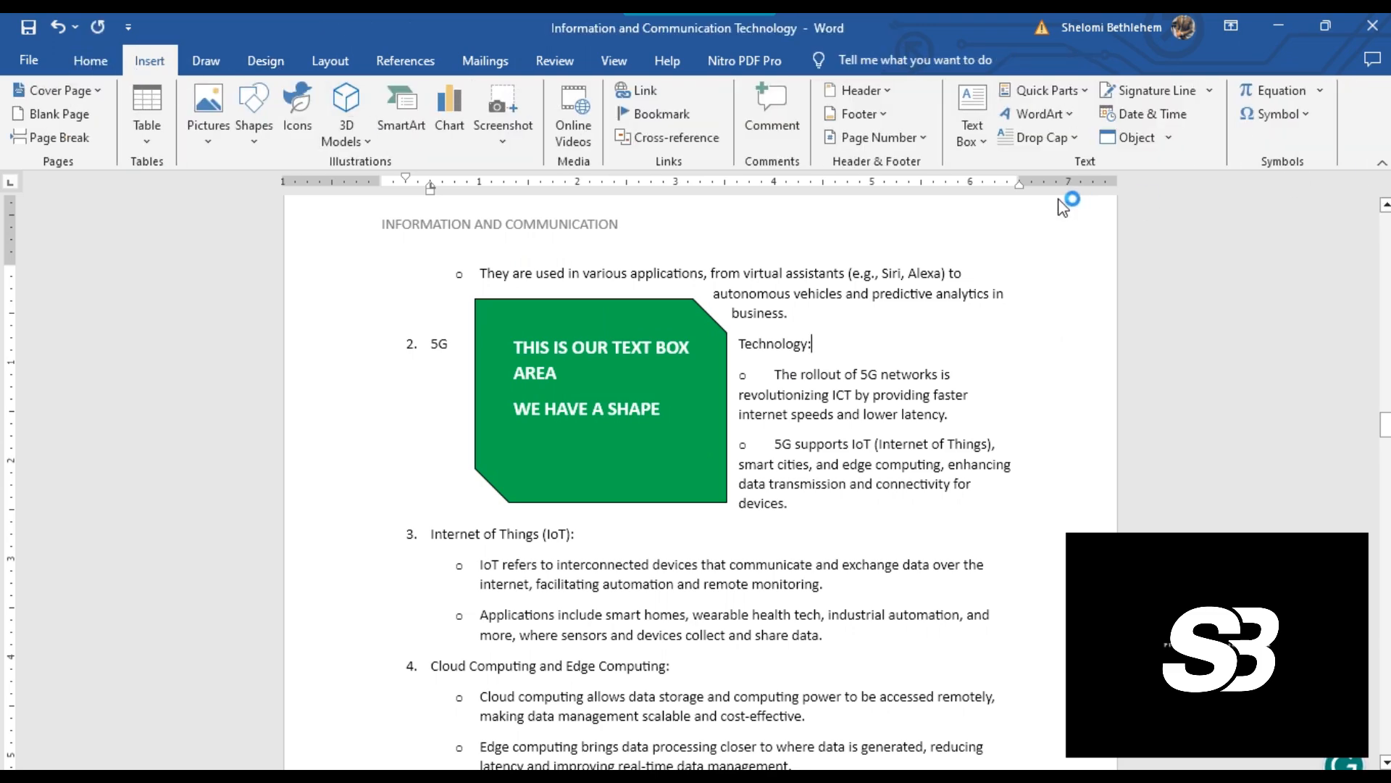
pyautogui.scroll(-3, 901, 400)
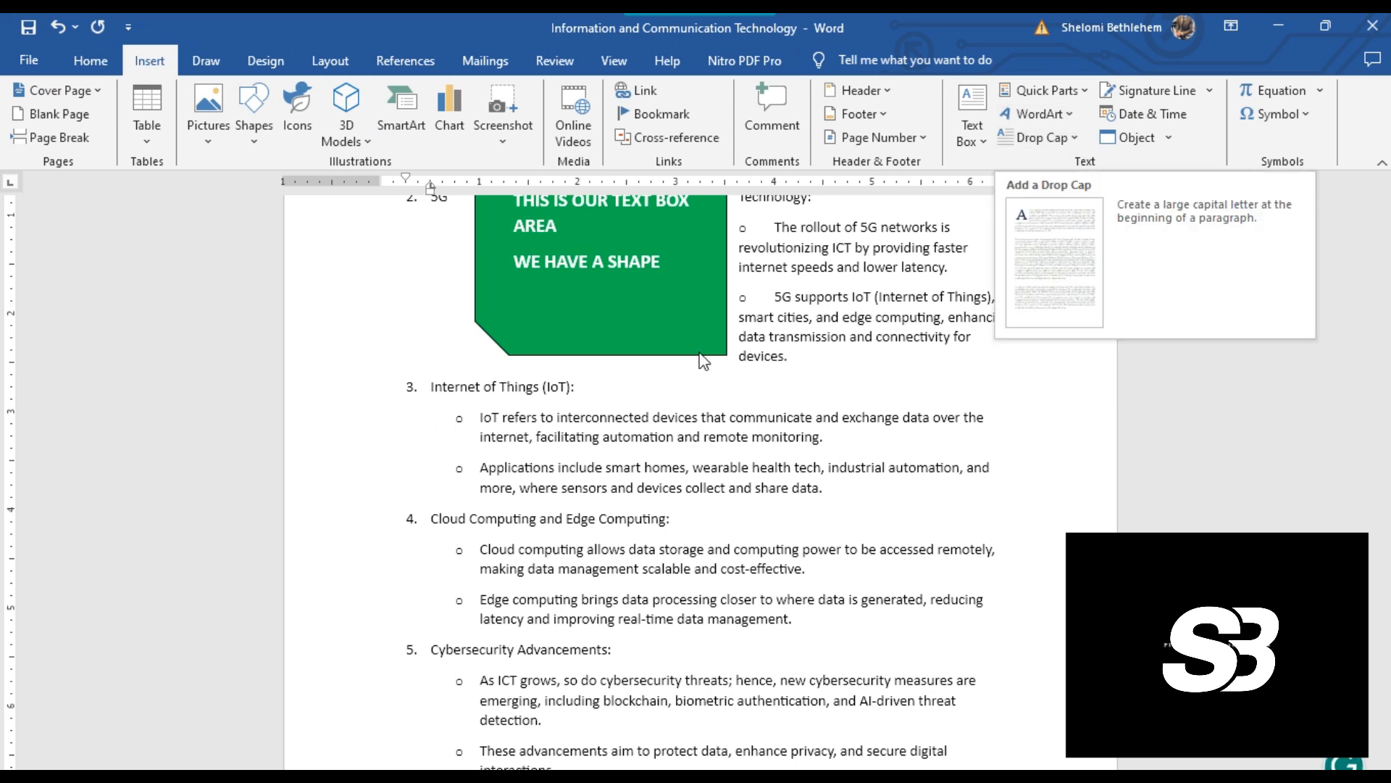
pyautogui.click(1065, 141)
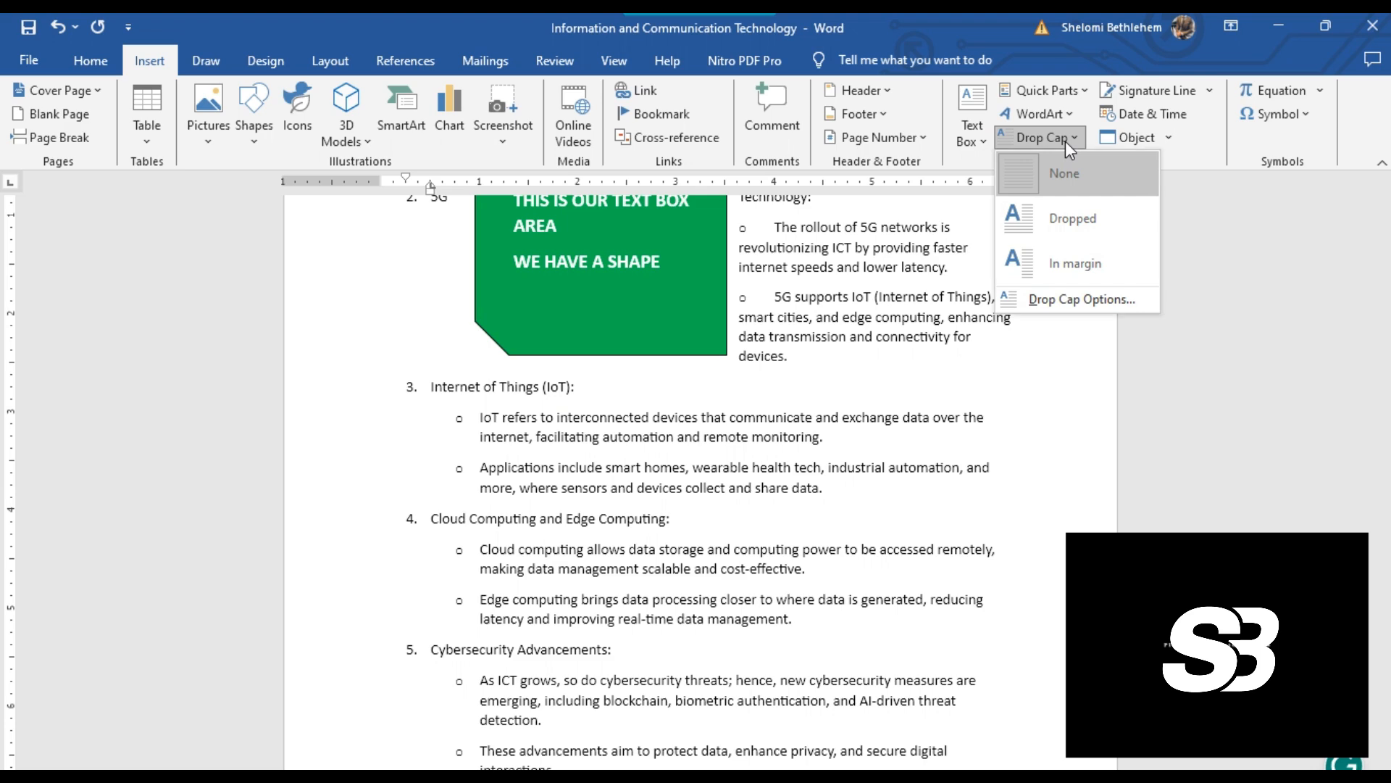
pyautogui.click(1053, 238)
# Apply a Dropped drop cap to the first letter of the "AR and VR are expanding ICT" bullet
pyautogui.scroll(5, 677, 441)
pyautogui.scroll(-15, 678, 442)
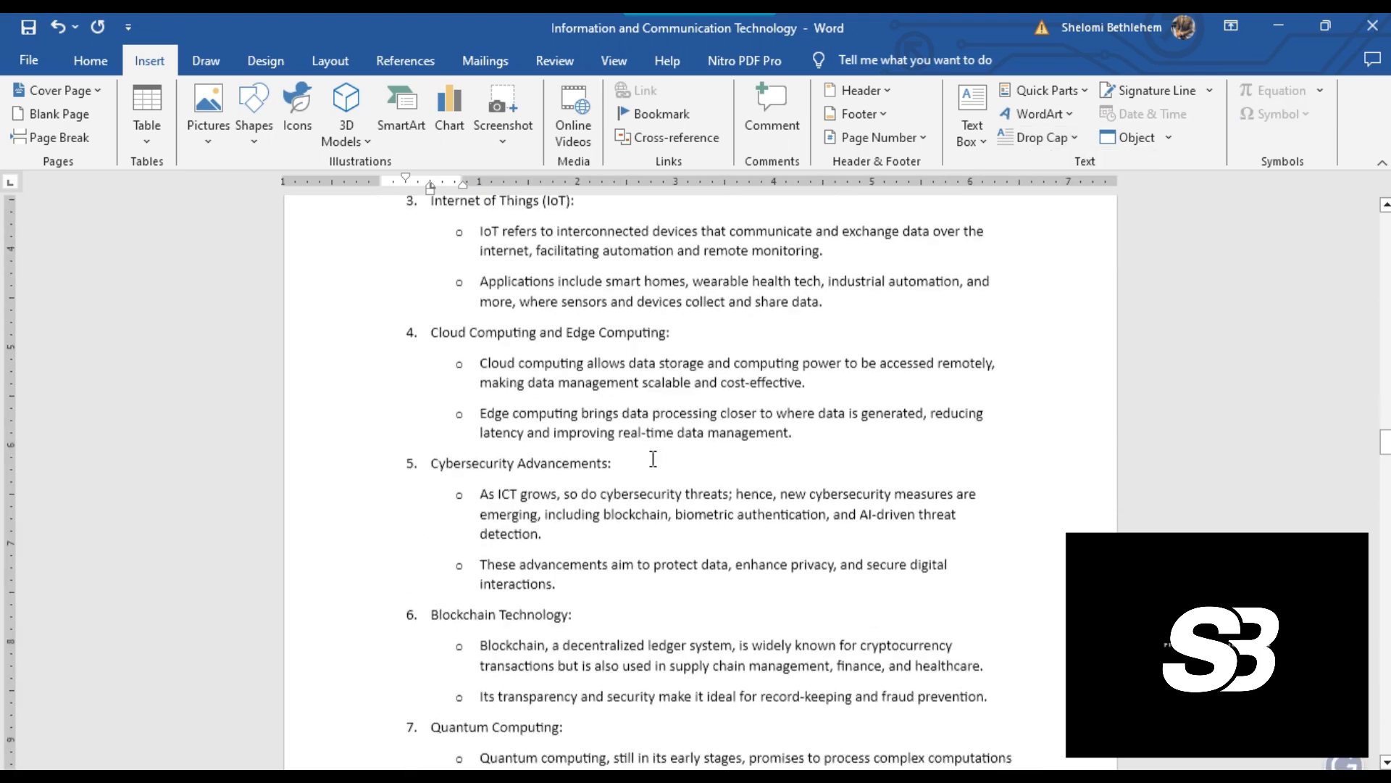
pyautogui.scroll(-5, 596, 461)
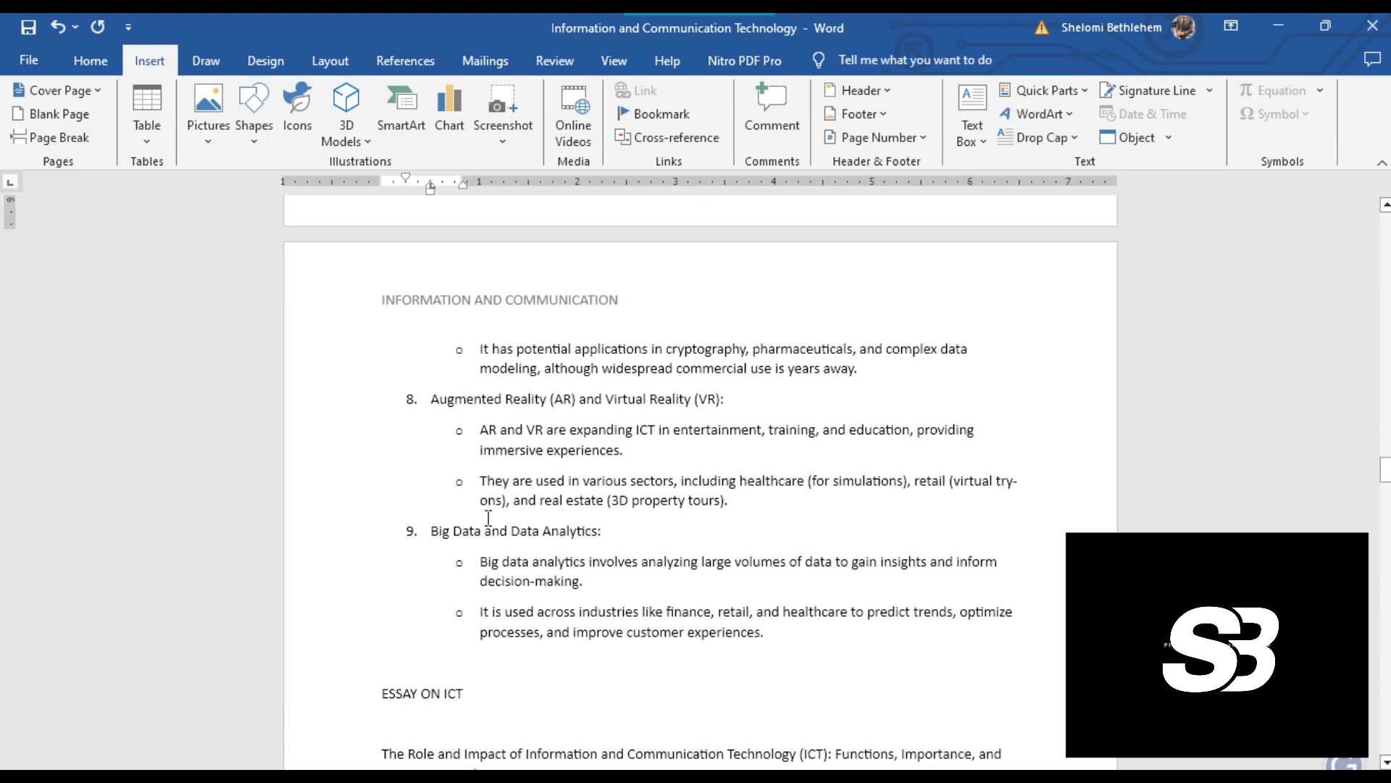
pyautogui.moveTo(472, 381); pyautogui.dragTo(488, 381)
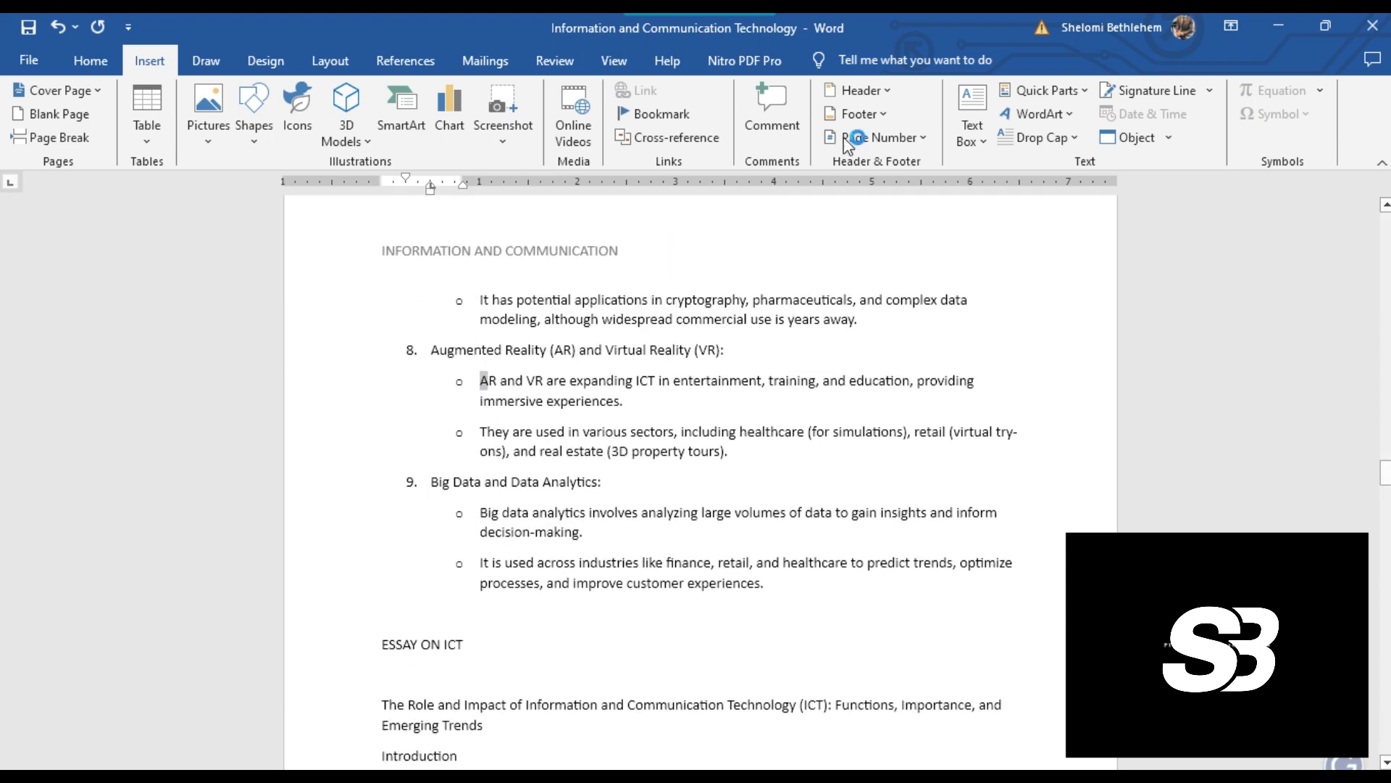
pyautogui.click(1068, 139)
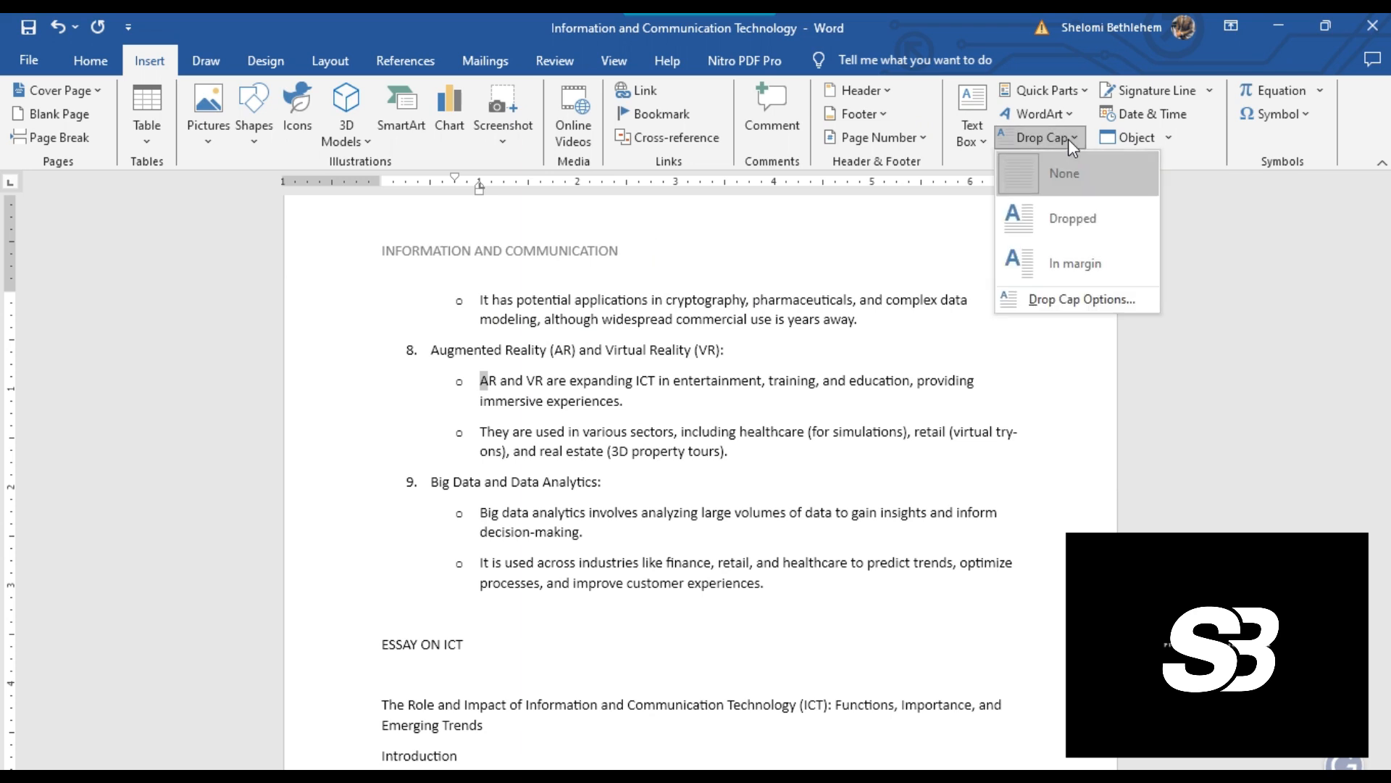
pyautogui.click(1046, 210)
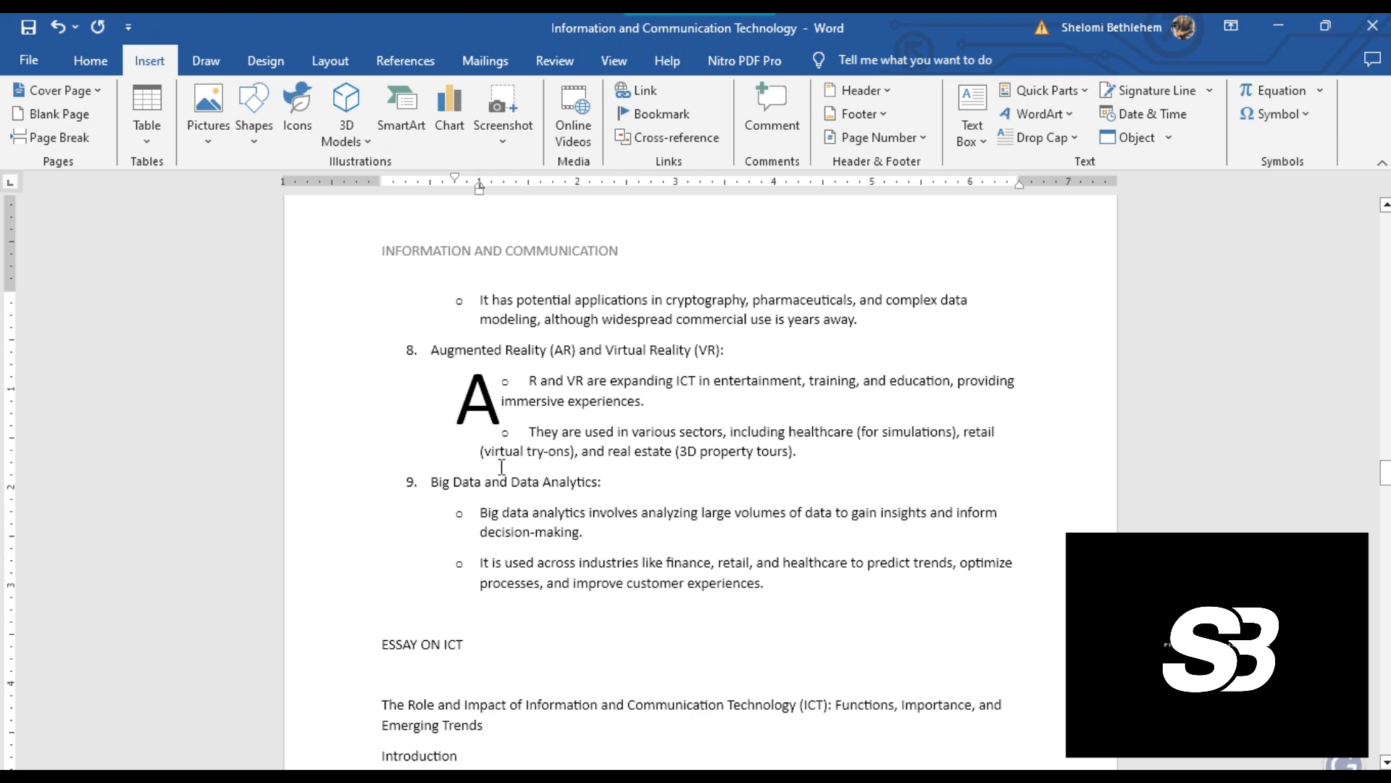
# Apply a Dropped drop cap to the T of "The Role and Impact of Information and Communication Technology" below ESSAY ON ICT
pyautogui.scroll(-5, 502, 468)
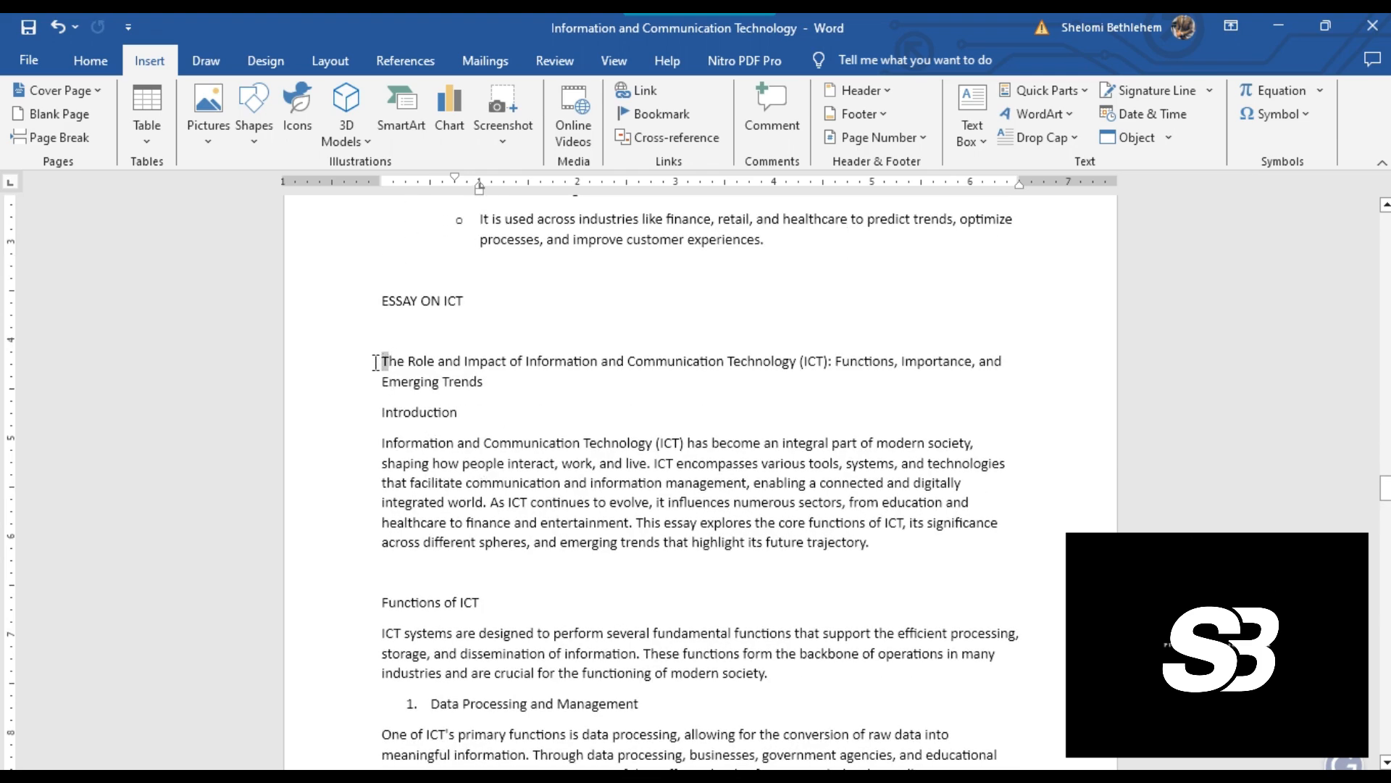
pyautogui.click(1061, 138)
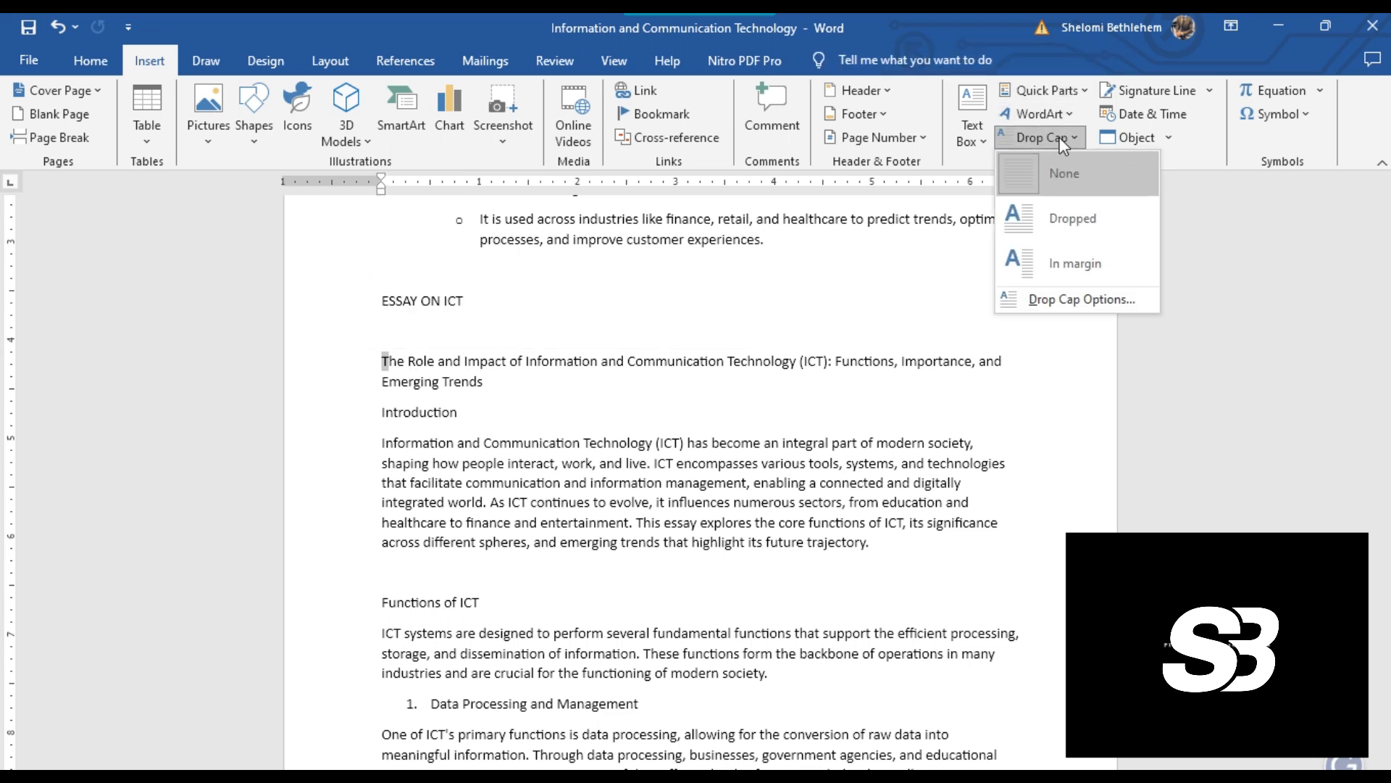
pyautogui.click(1047, 217)
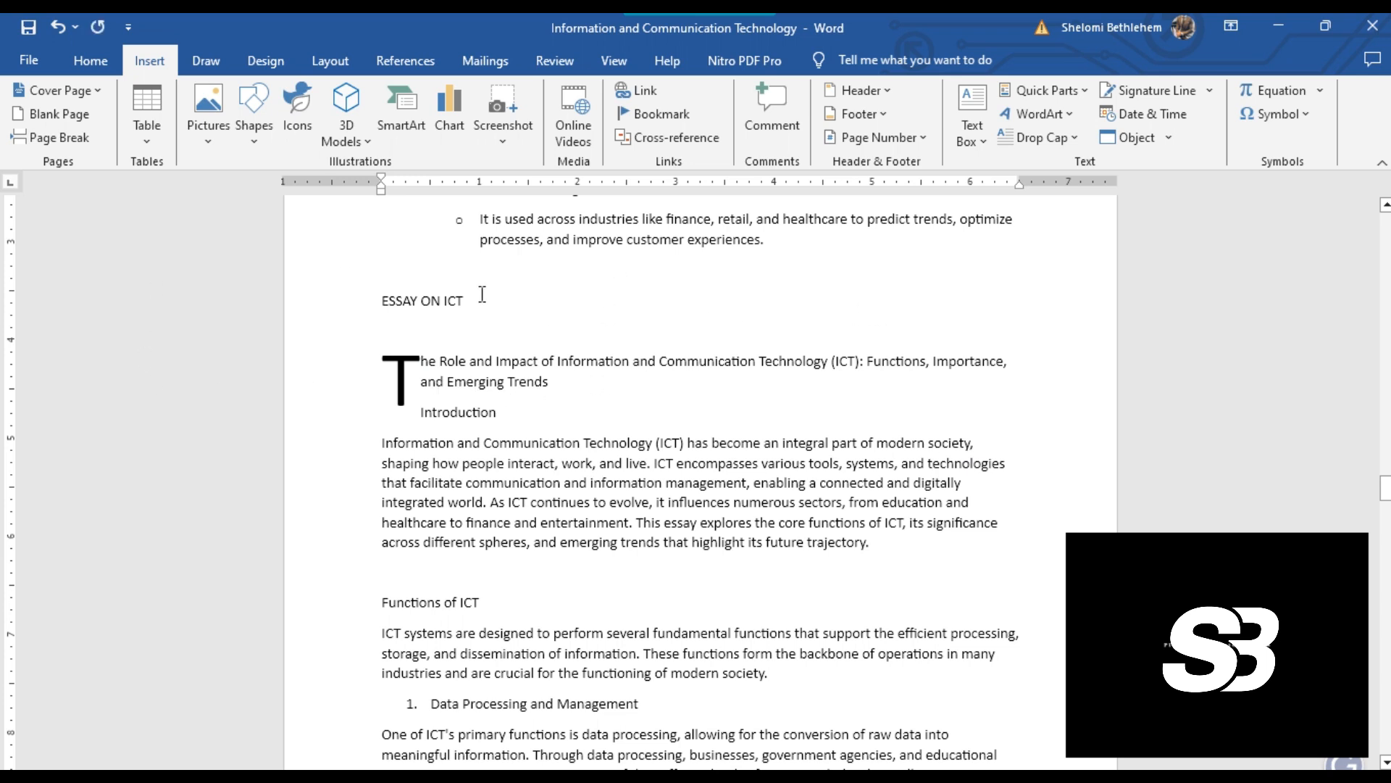
# Make the ESSAY ON ICT heading bold and underlined, and increase its font size by four steps
pyautogui.click(341, 300)
pyautogui.click(92, 62)
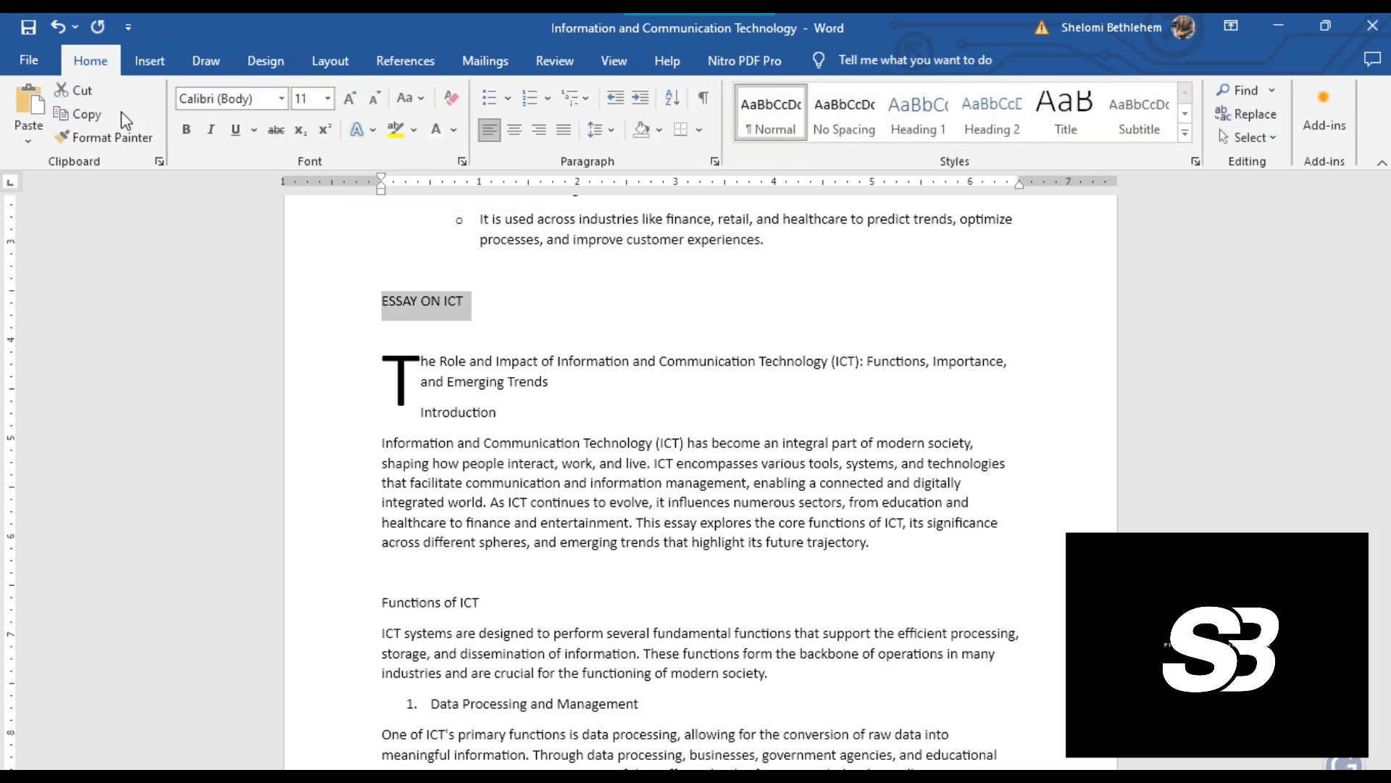
pyautogui.click(186, 130)
pyautogui.click(234, 134)
pyautogui.click(348, 101)
pyautogui.click(348, 101)
pyautogui.click(348, 101)
pyautogui.click(348, 101)
pyautogui.click(621, 344)
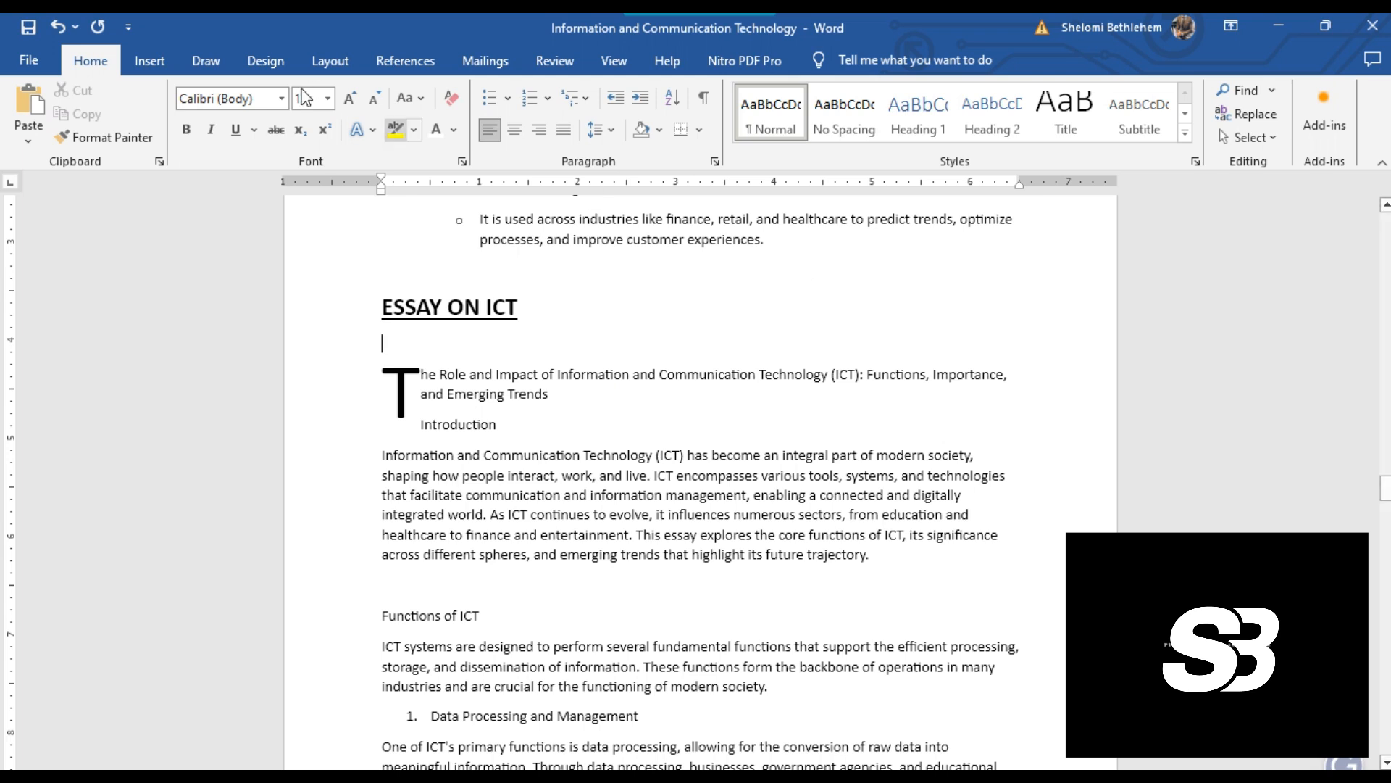
pyautogui.click(217, 62)
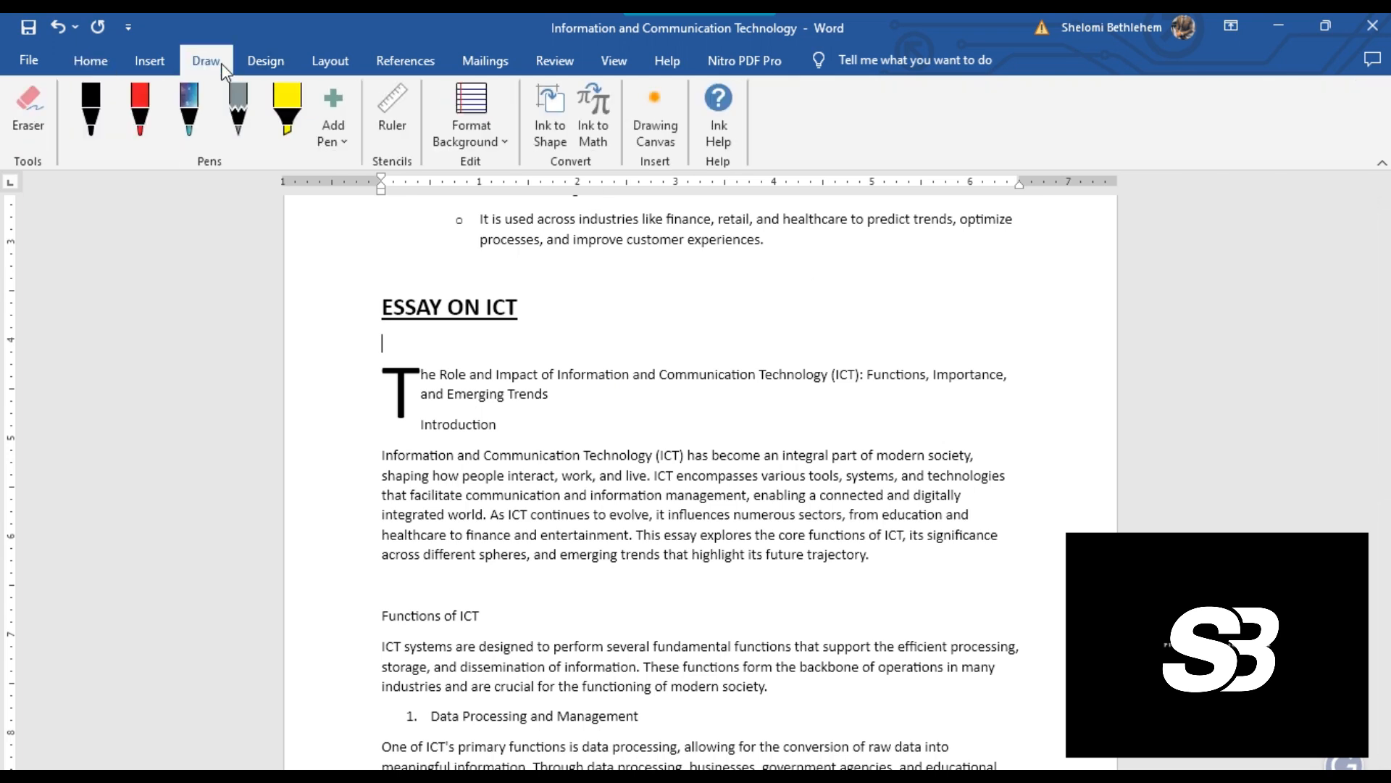
pyautogui.click(164, 64)
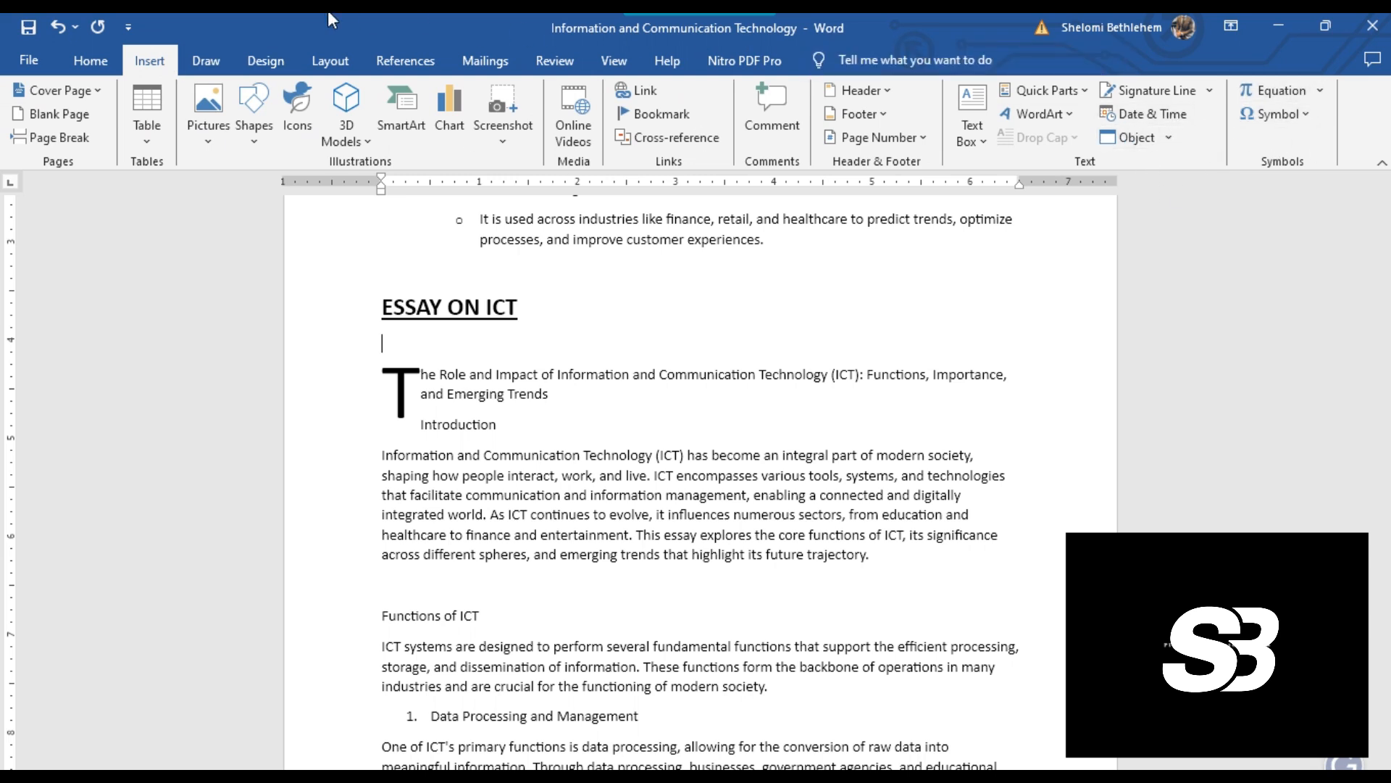
pyautogui.click(217, 61)
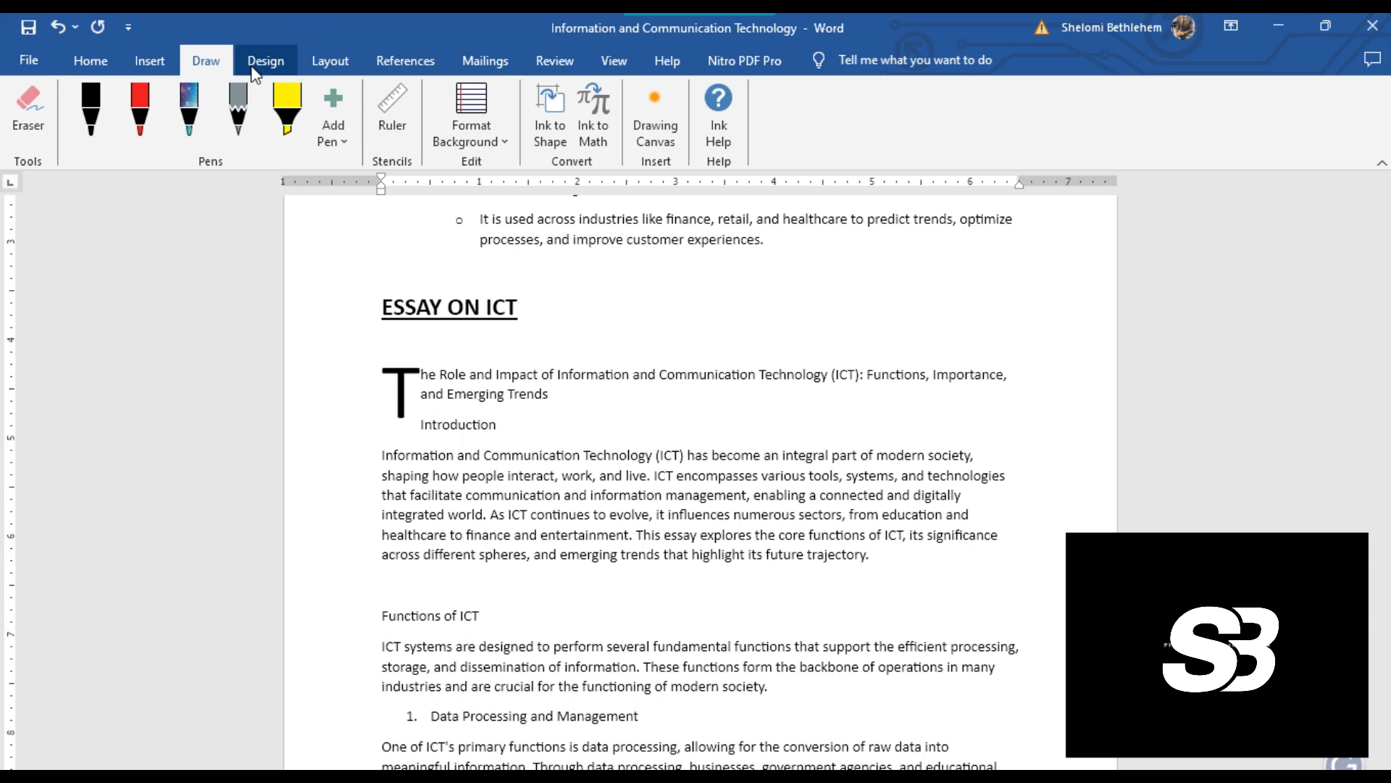
pyautogui.click(253, 68)
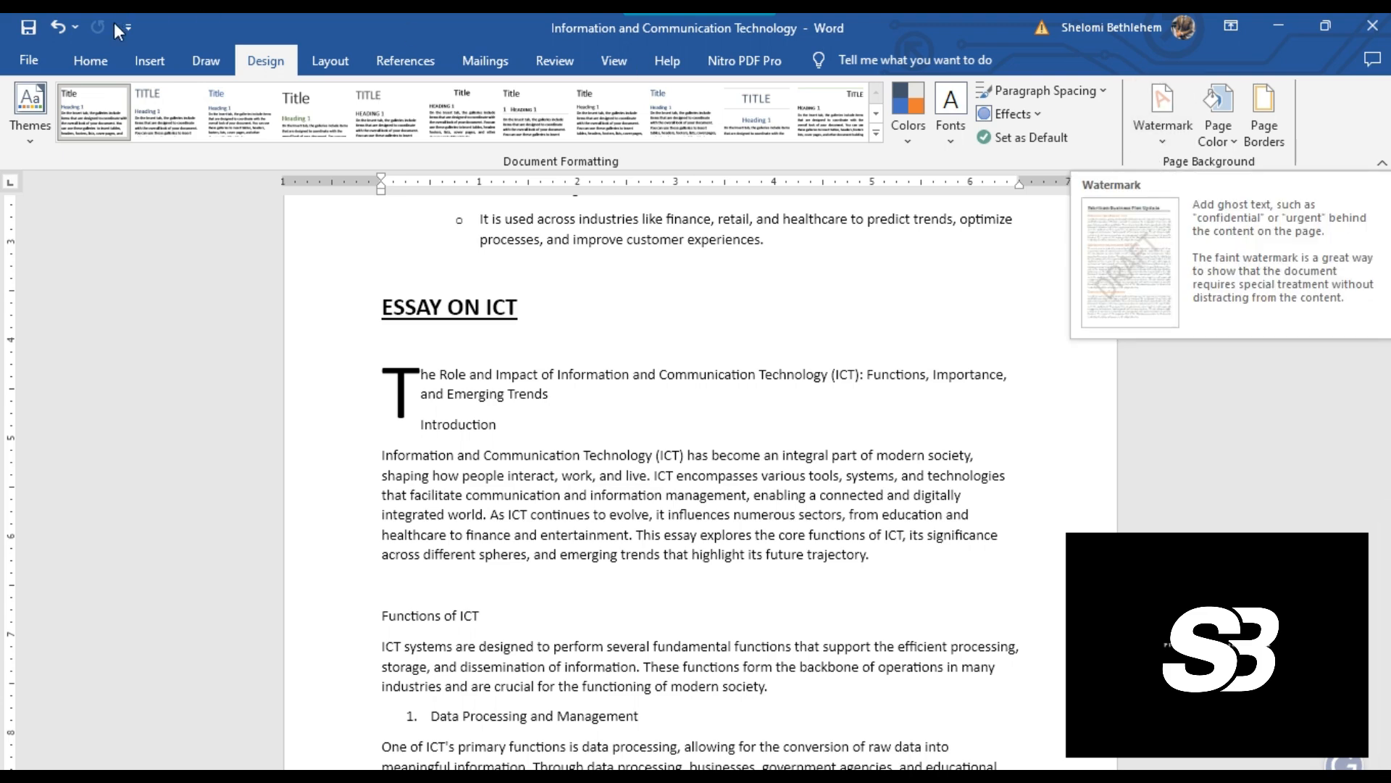
pyautogui.click(143, 67)
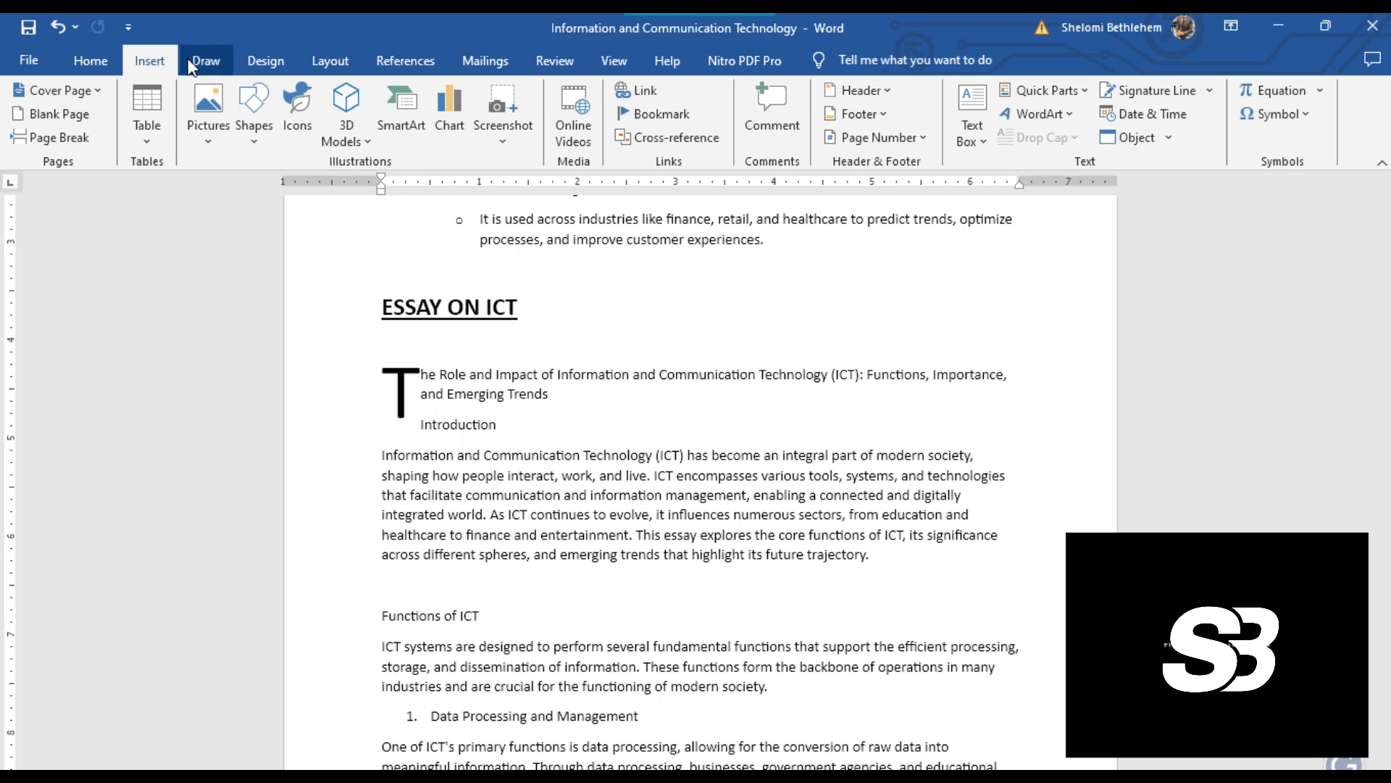
# Try the CONFIDENTIAL 1 watermark on the document pages and remove it again
pyautogui.click(266, 61)
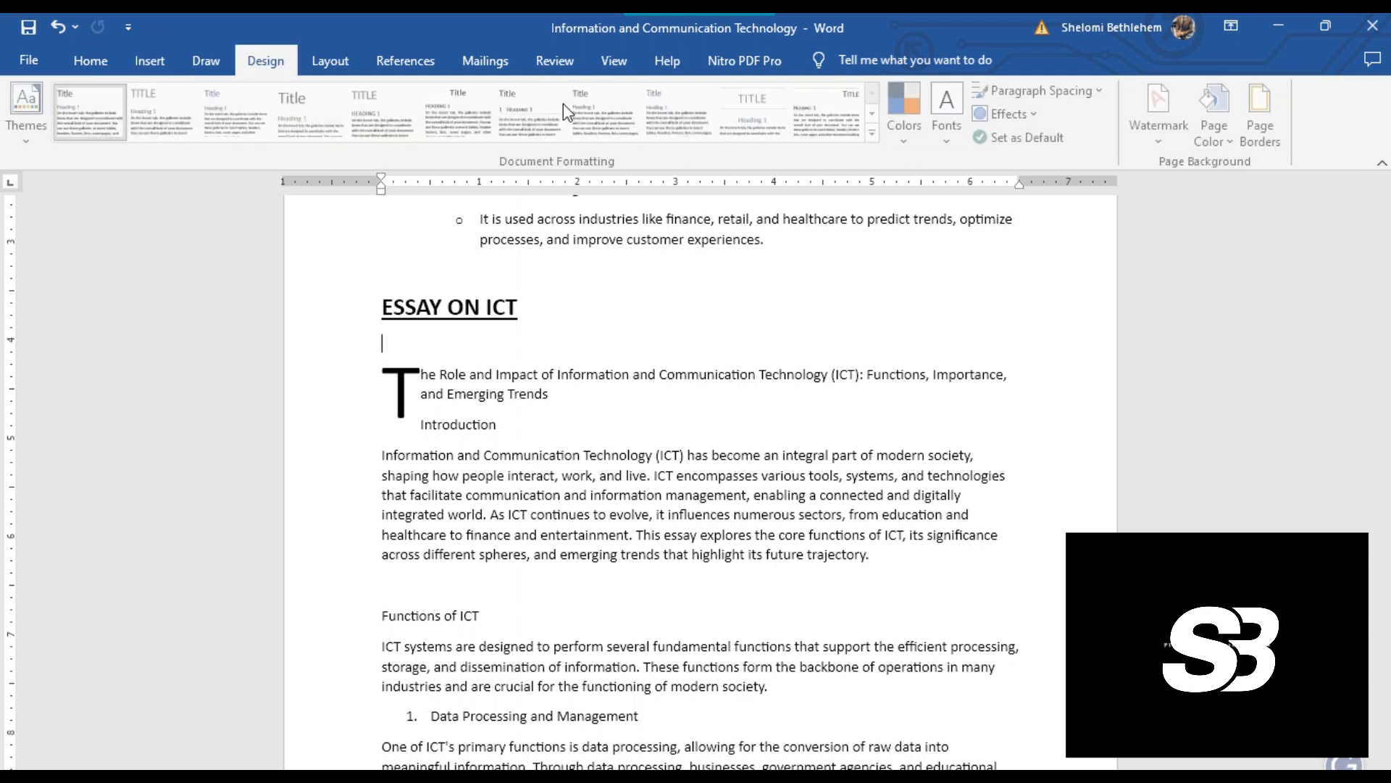
pyautogui.click(1178, 145)
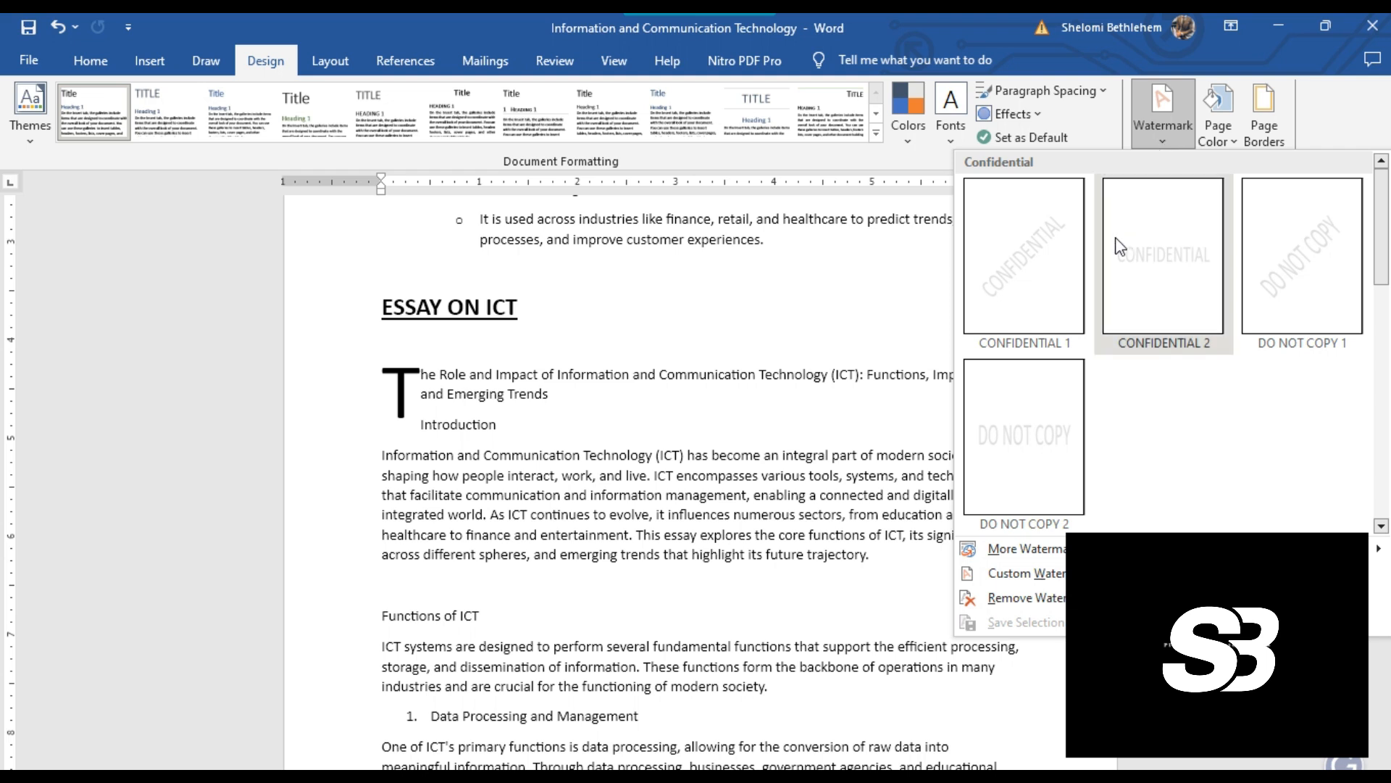
pyautogui.click(1024, 273)
pyautogui.scroll(-15, 746, 424)
pyautogui.scroll(-10, 757, 408)
pyautogui.scroll(-10, 785, 385)
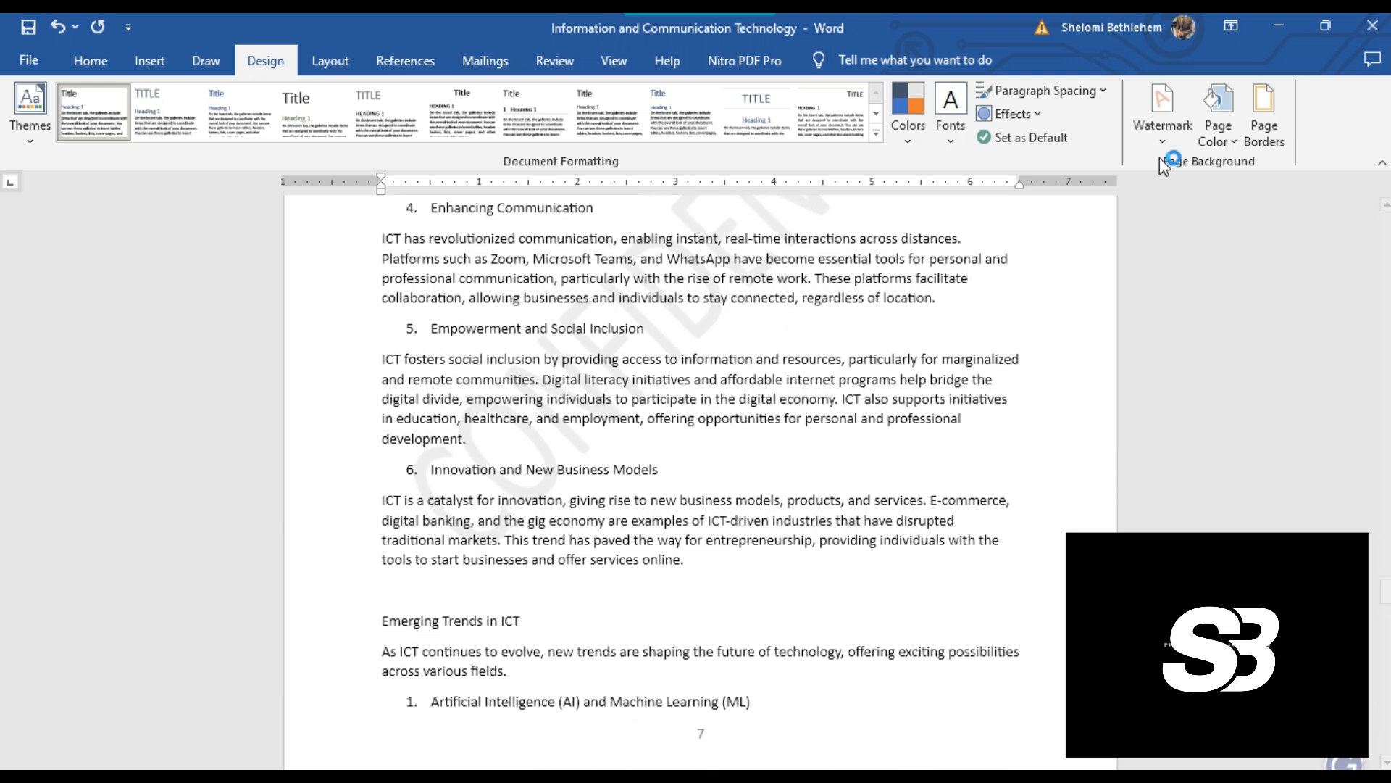
pyautogui.click(1164, 138)
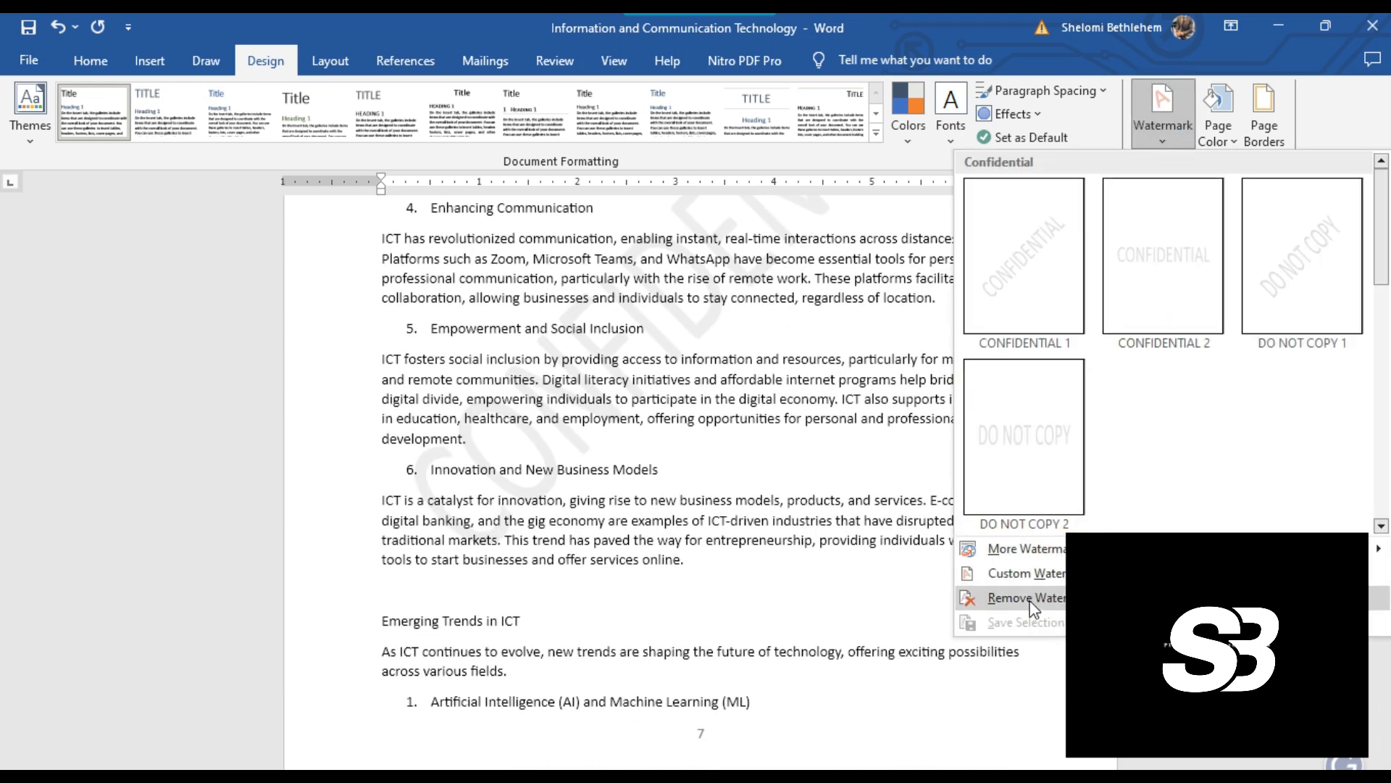
pyautogui.click(1027, 598)
# Apply a custom text watermark reading LOVE IT to the document, keeping the Calibri font and diagonal layout
pyautogui.click(1156, 138)
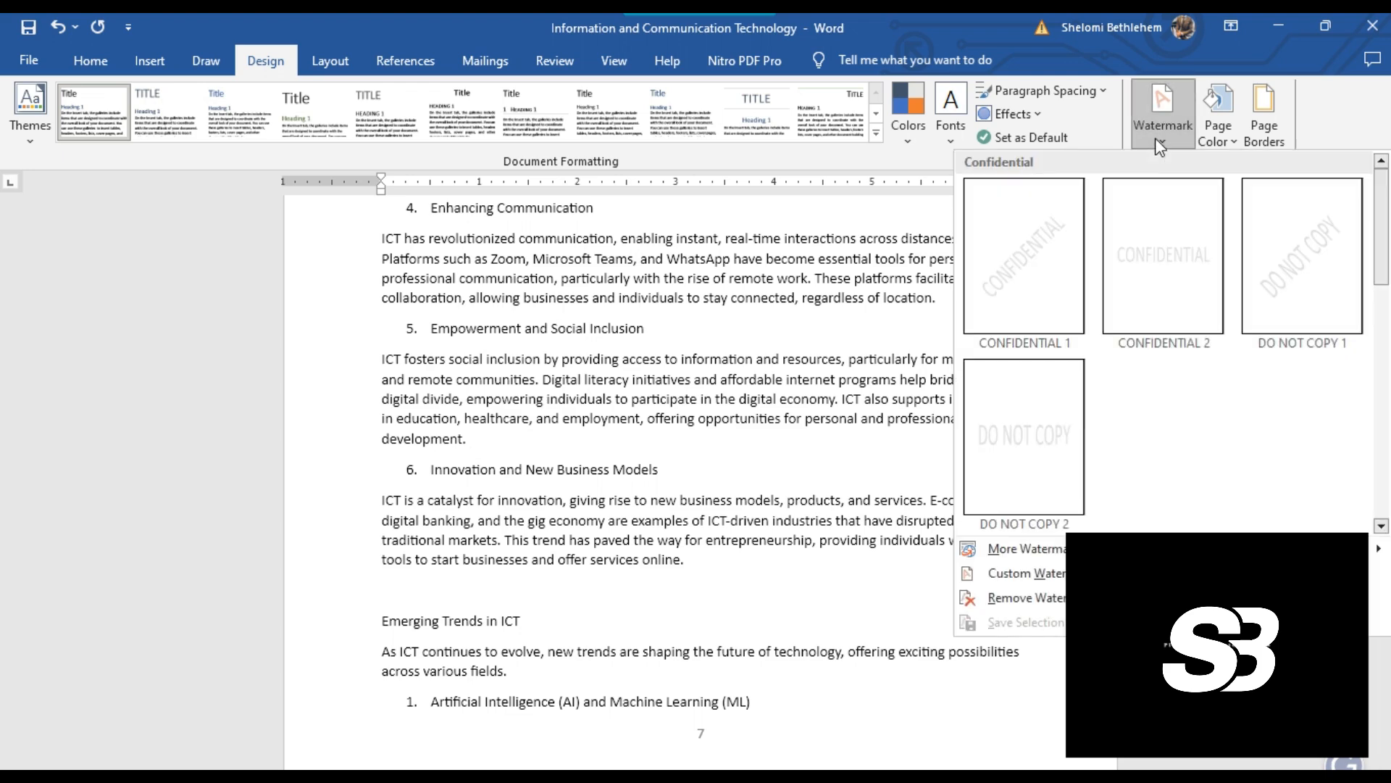
pyautogui.click(1042, 570)
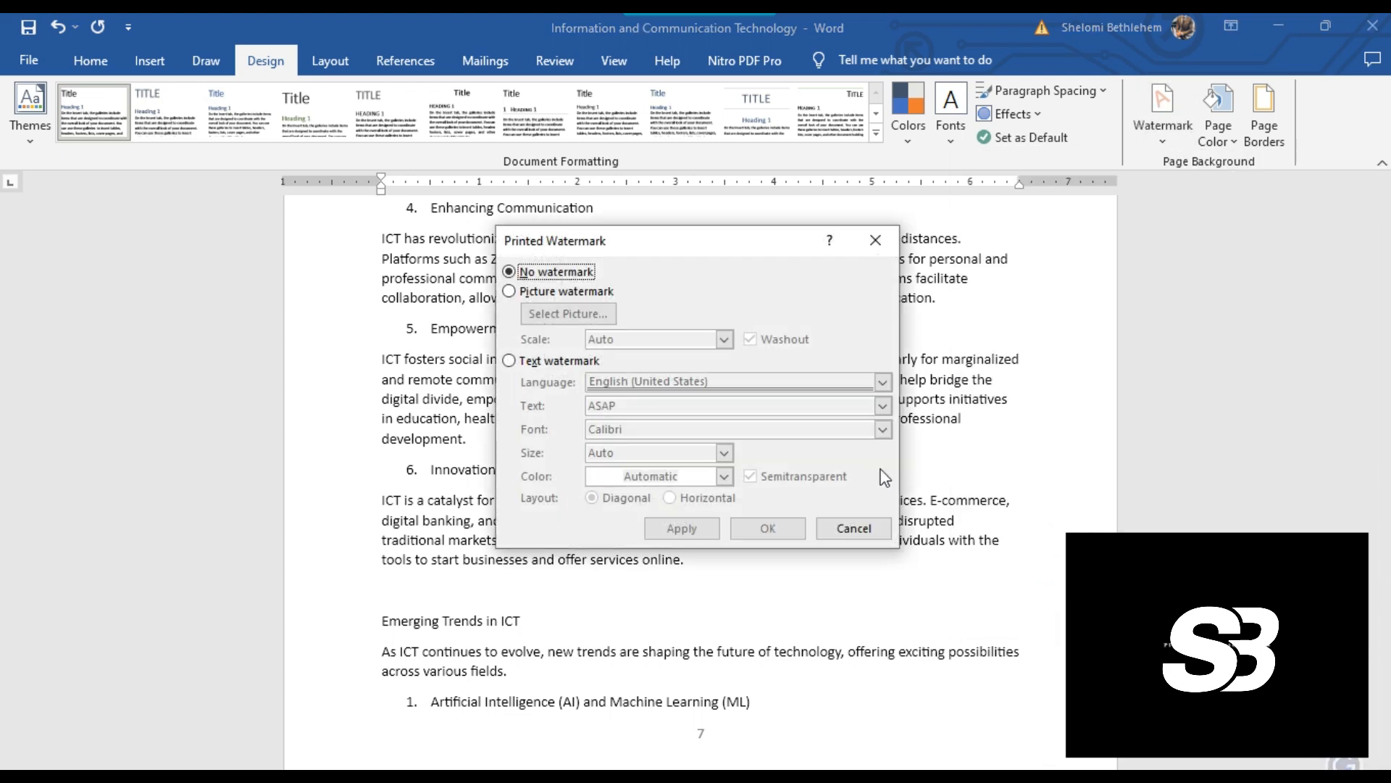
pyautogui.click(510, 365)
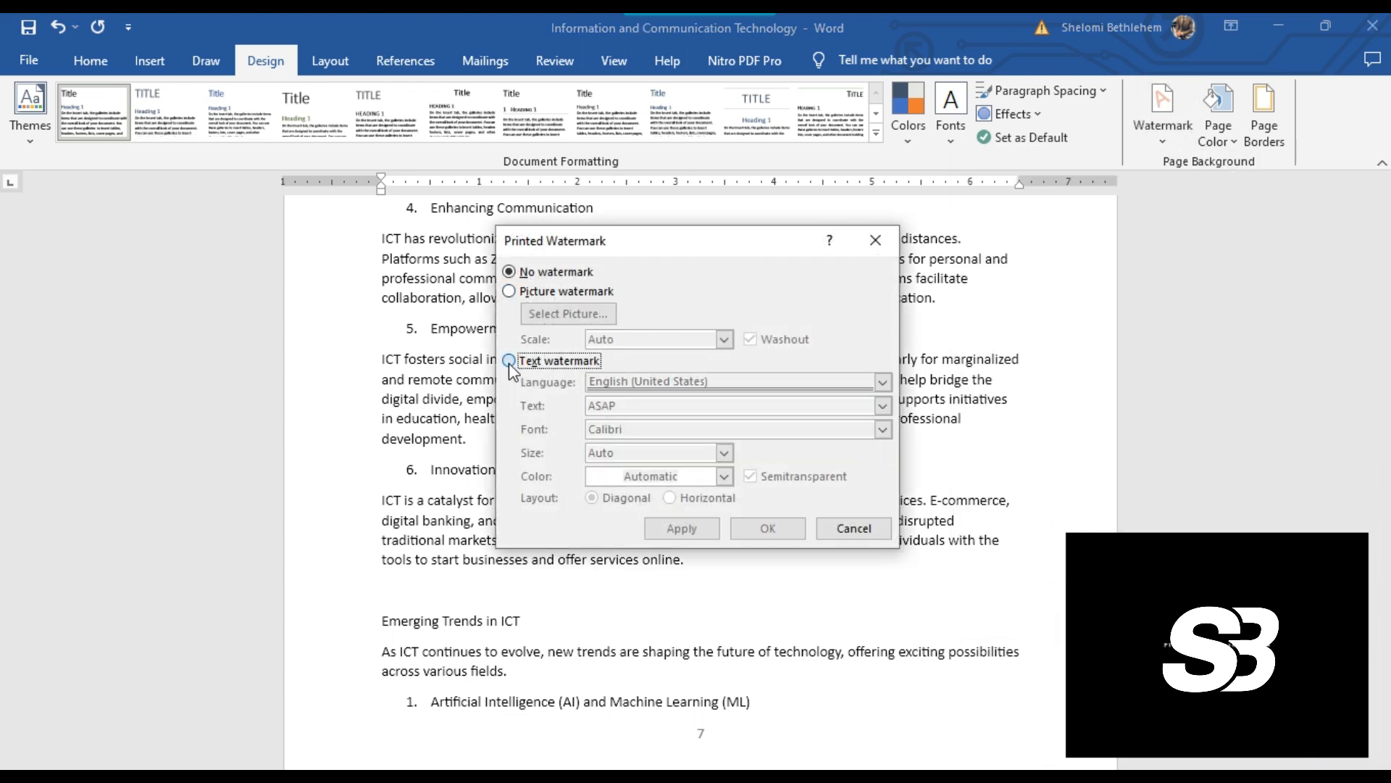
pyautogui.moveTo(663, 406); pyautogui.dragTo(527, 406)
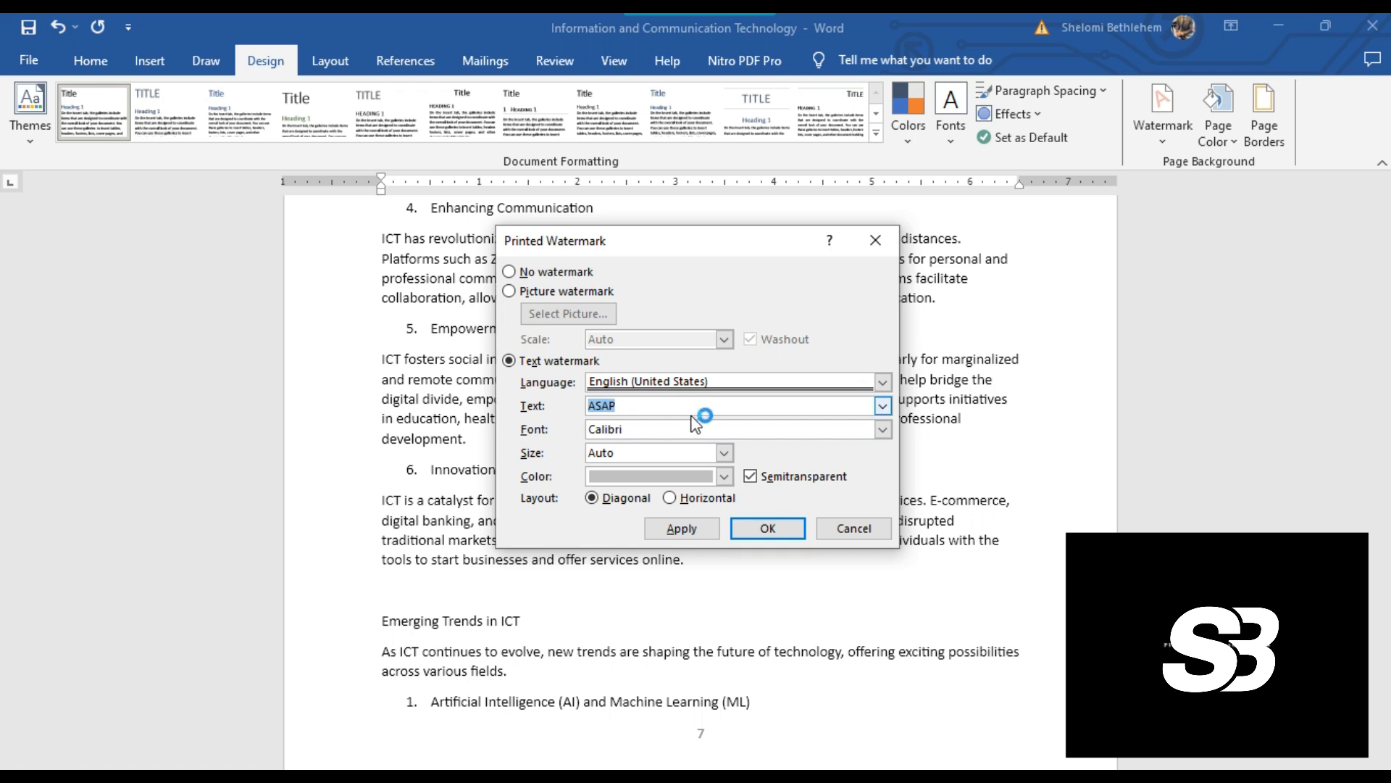
pyautogui.write('LOVE IT')
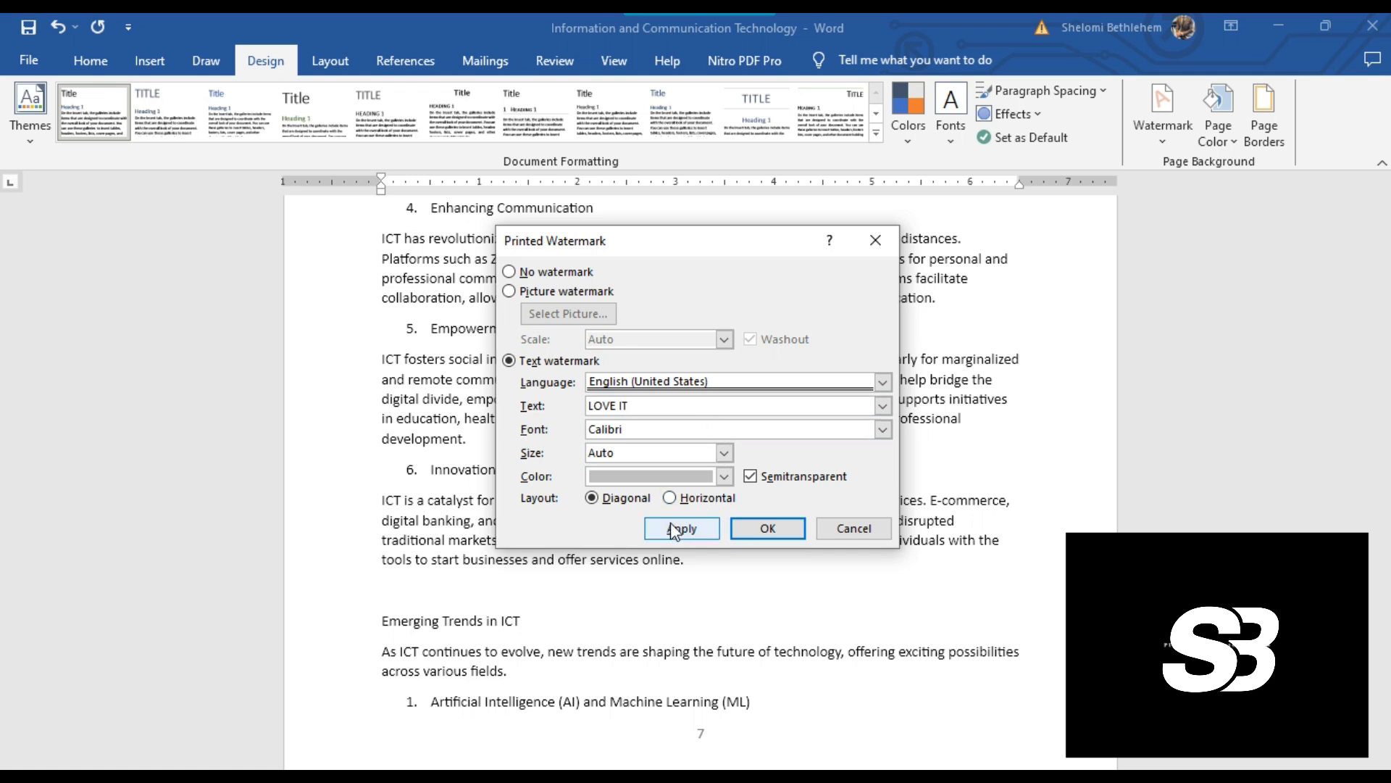
pyautogui.click(884, 430)
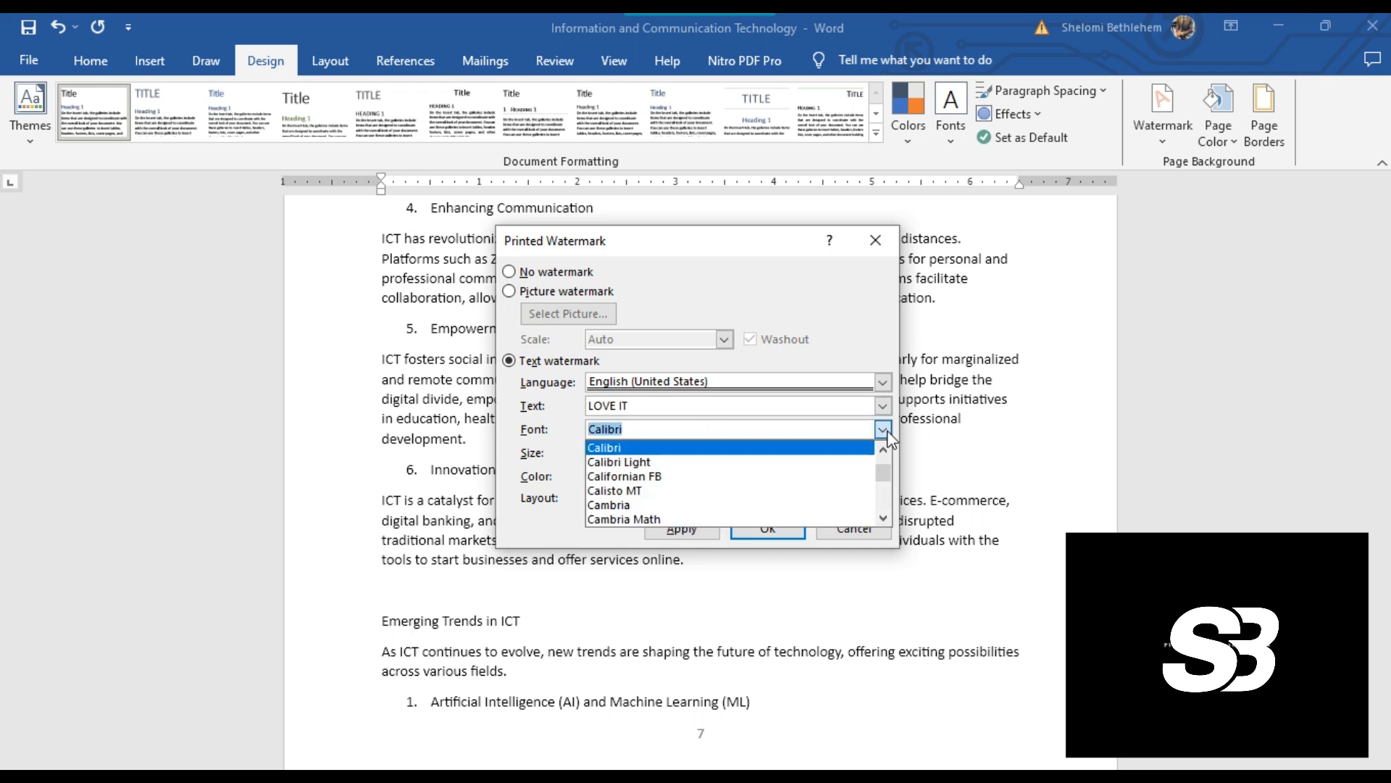
pyautogui.click(883, 430)
pyautogui.click(682, 529)
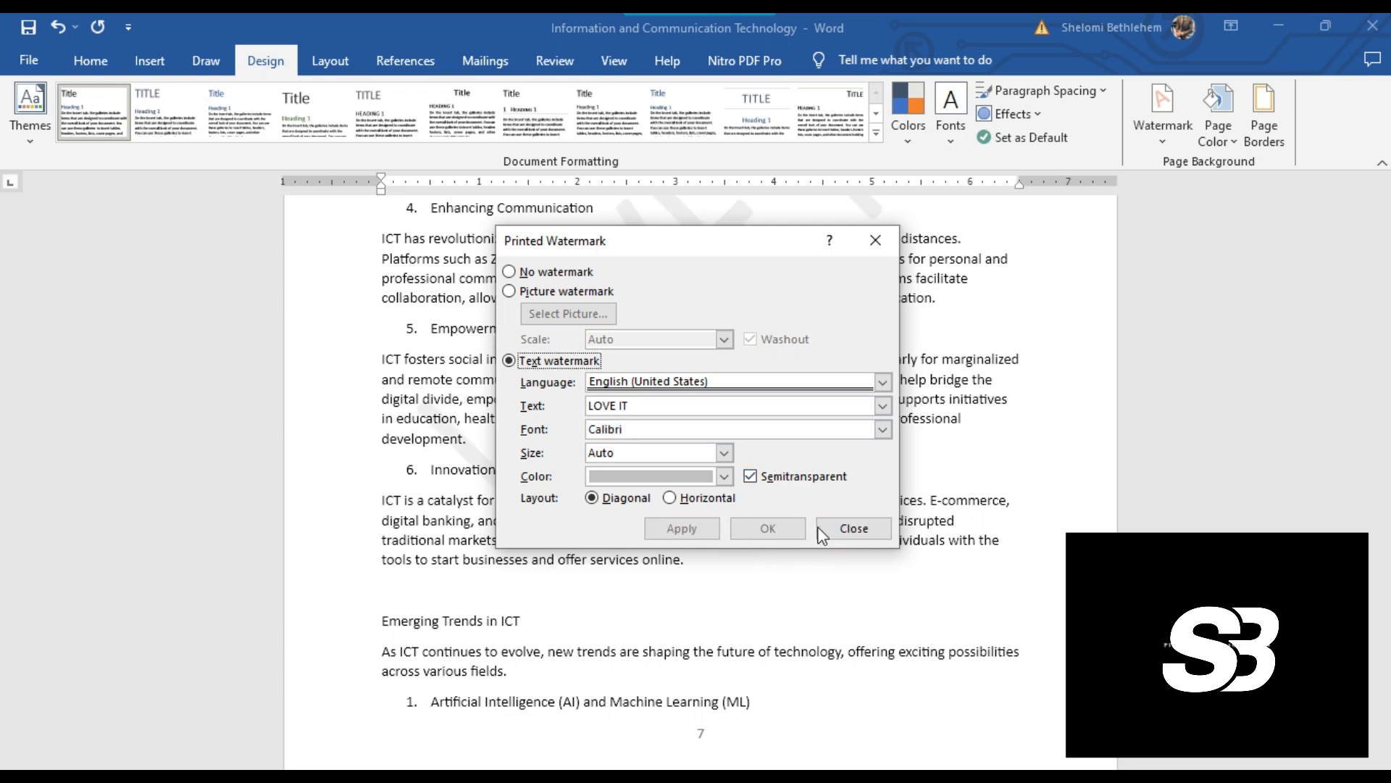
pyautogui.click(852, 528)
# Check the LOVE IT watermark across the pages through to the table below the Conclusion
pyautogui.scroll(5, 870, 404)
pyautogui.scroll(2, 971, 395)
pyautogui.scroll(-10, 964, 403)
pyautogui.scroll(-12, 955, 413)
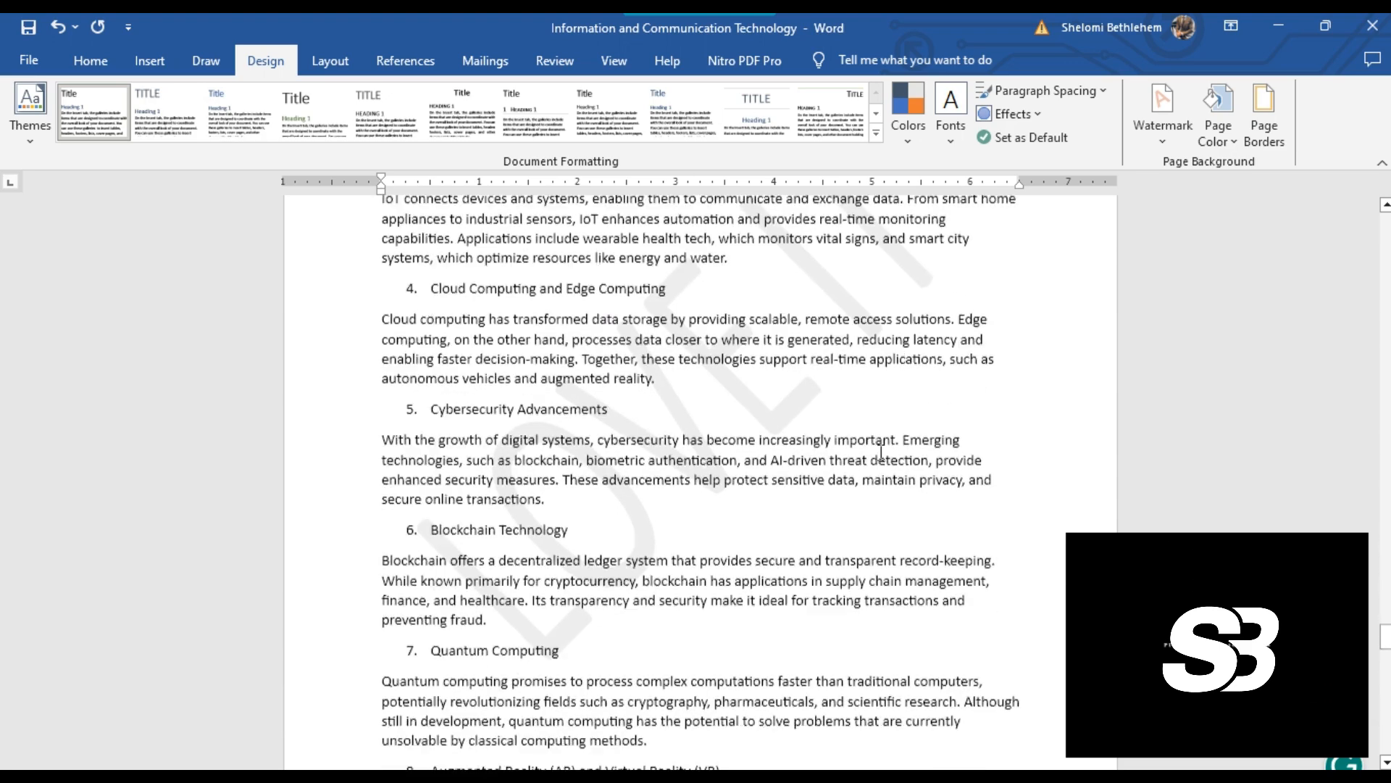
pyautogui.scroll(-4, 881, 453)
pyautogui.scroll(-12, 874, 438)
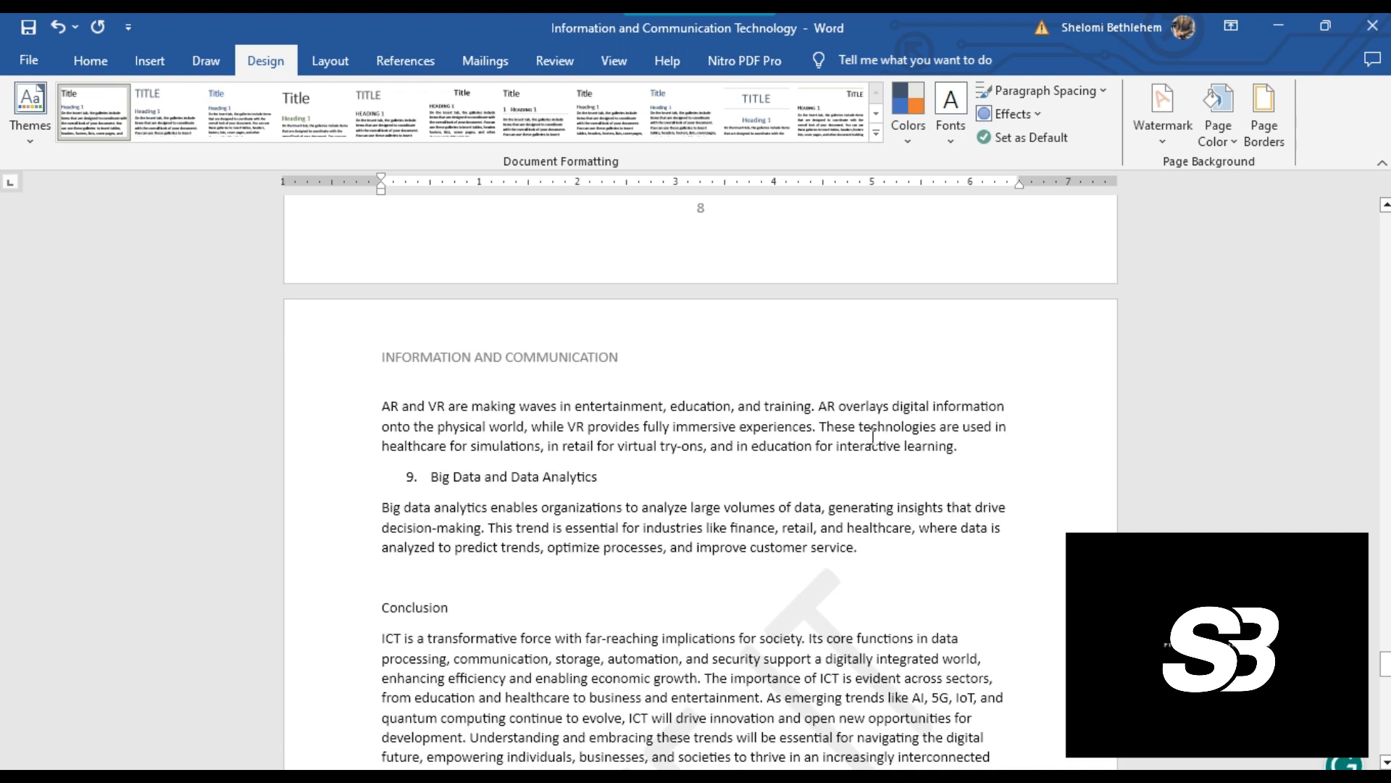
pyautogui.scroll(-1, 873, 434)
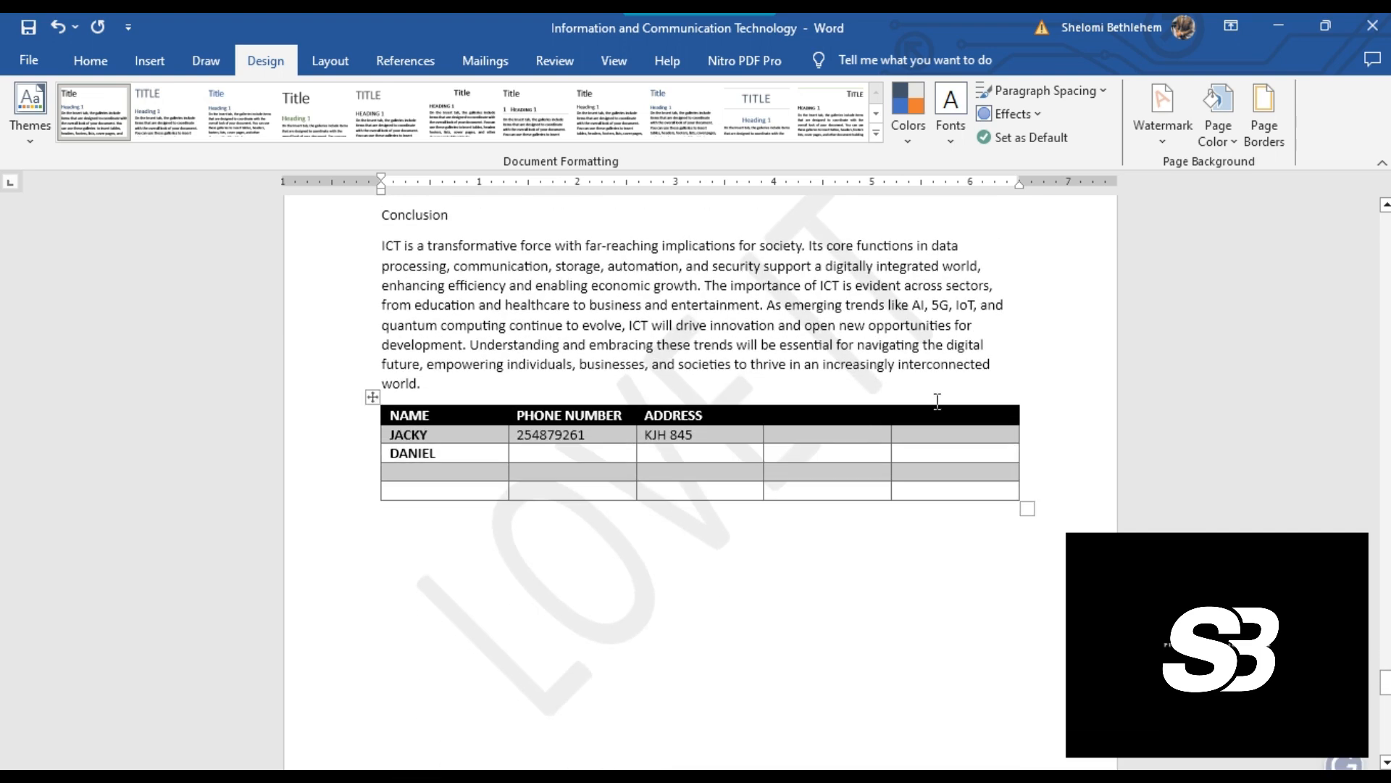
pyautogui.scroll(3, 935, 352)
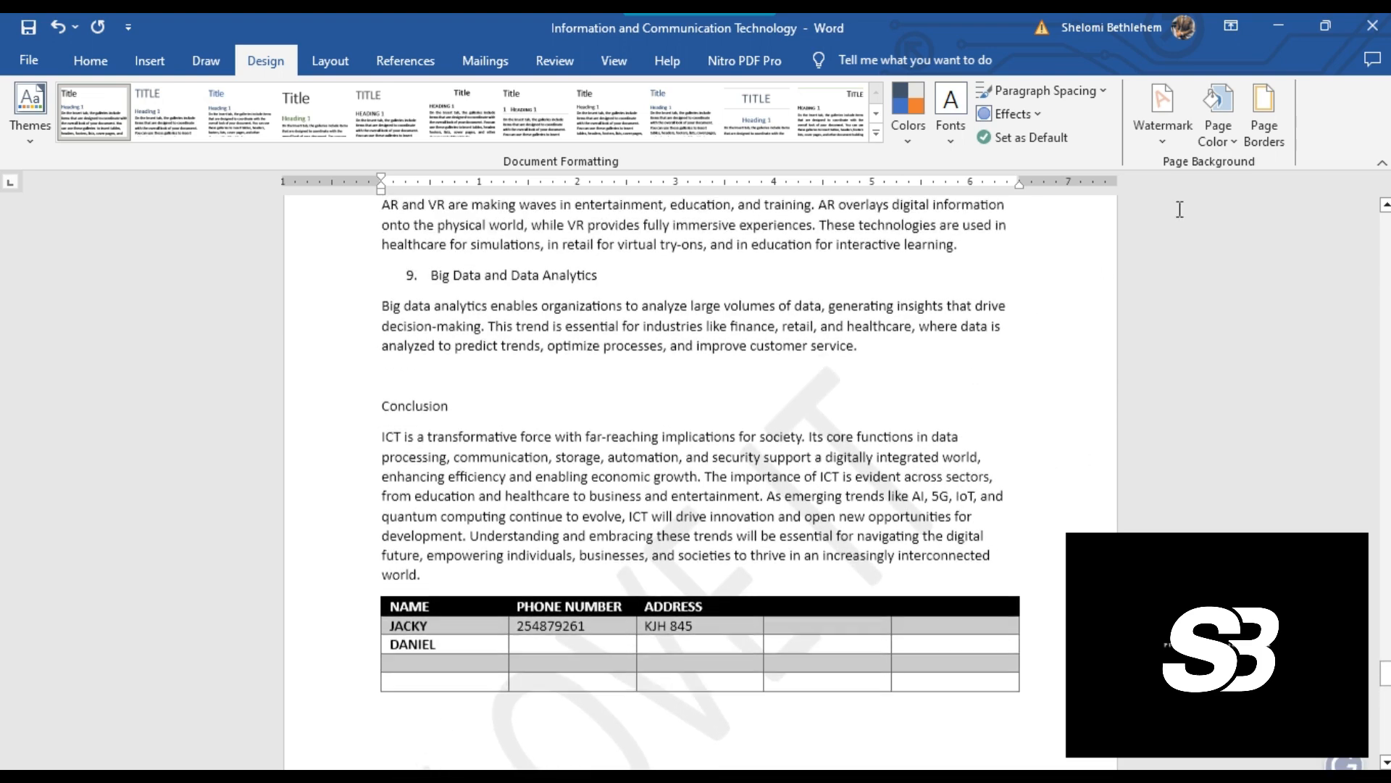
# Try a light gray theme color as the page color and look over the shaded pages
pyautogui.click(1225, 150)
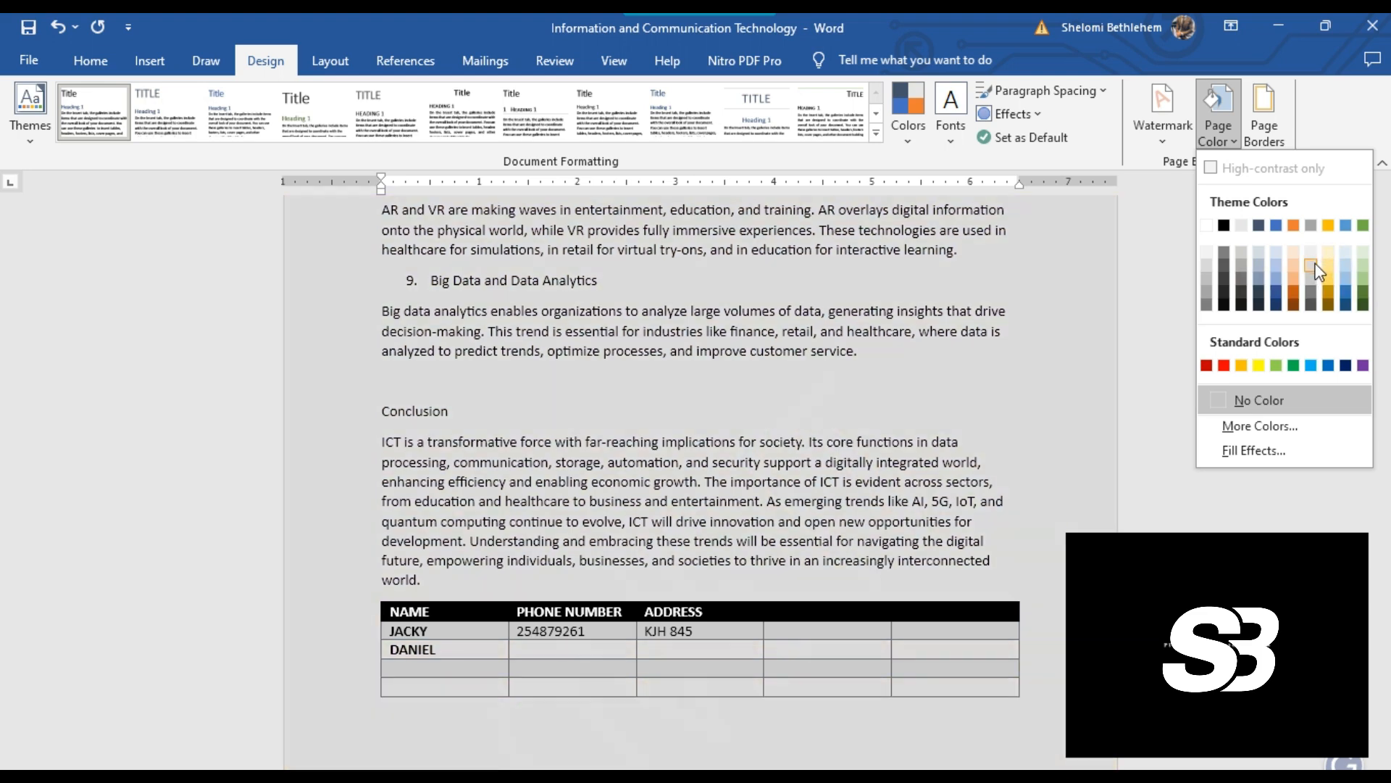
pyautogui.click(1316, 267)
pyautogui.scroll(8, 732, 377)
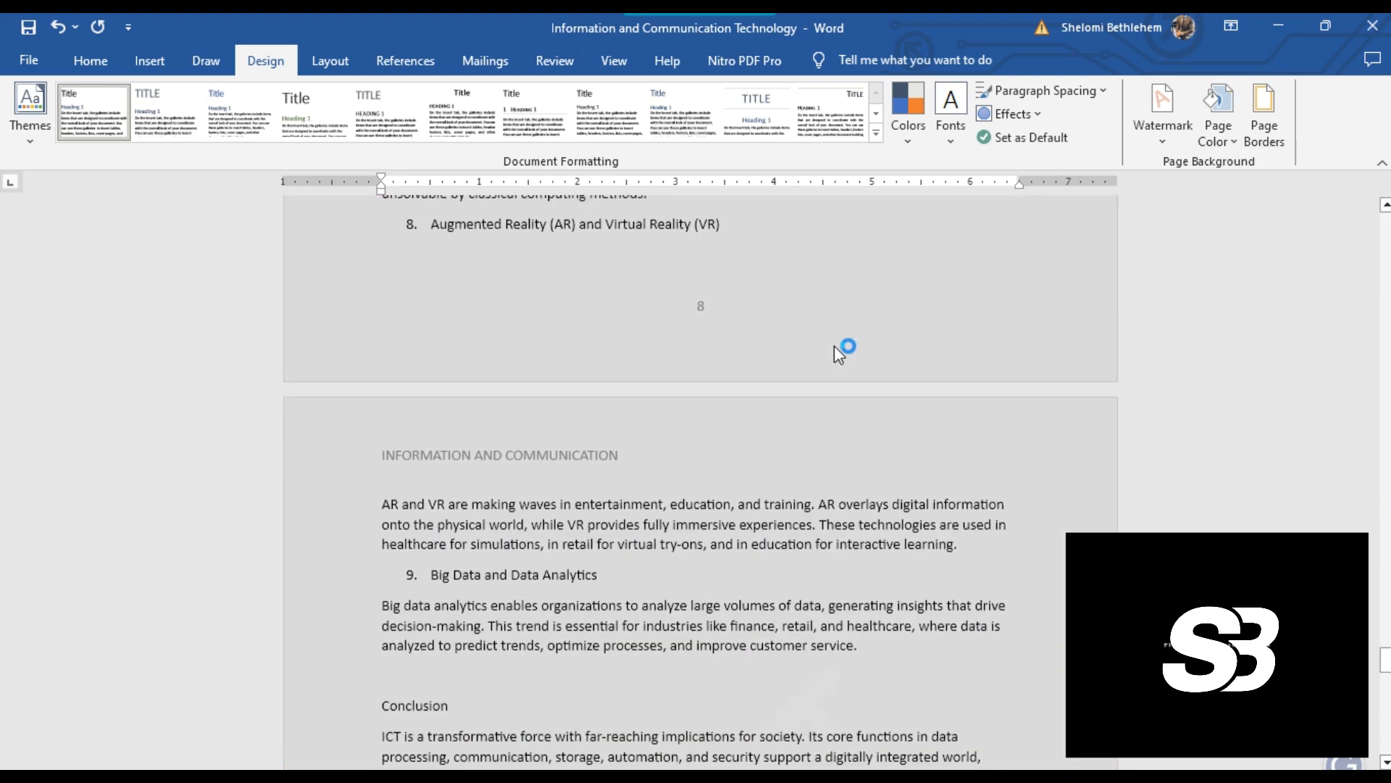
pyautogui.scroll(15, 835, 375)
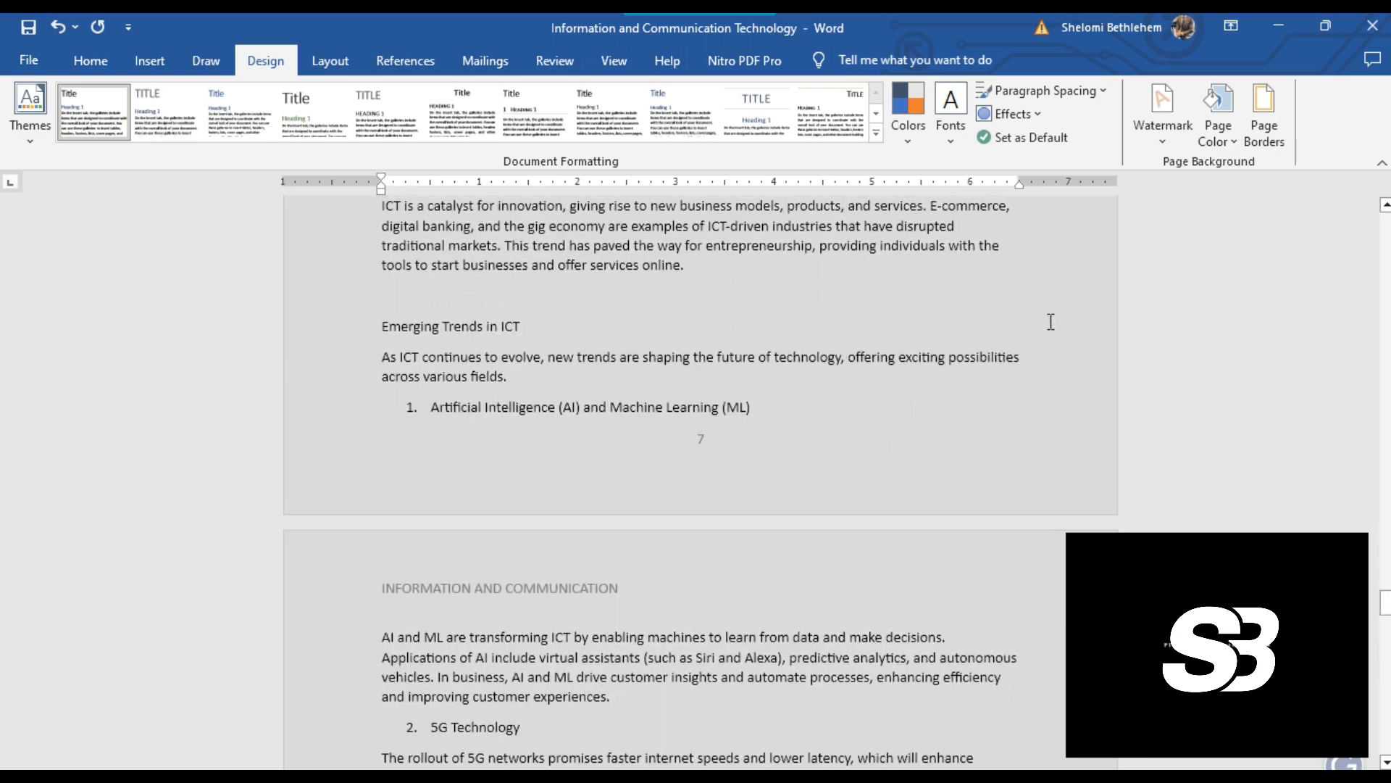
pyautogui.scroll(14, 831, 351)
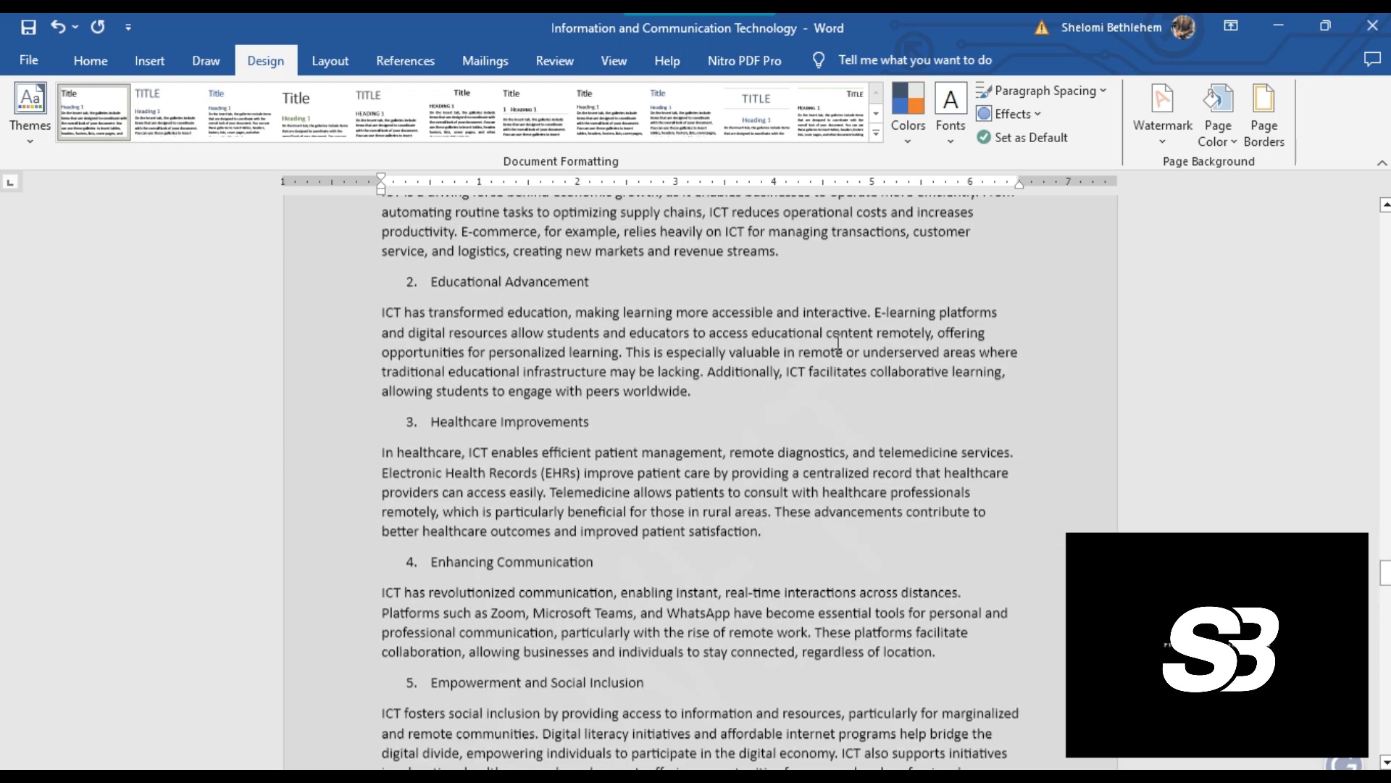
# Add a Box page border to the whole document with a thick-and-thin double line style at 2 ¼ pt width
pyautogui.click(1269, 135)
pyautogui.click(472, 338)
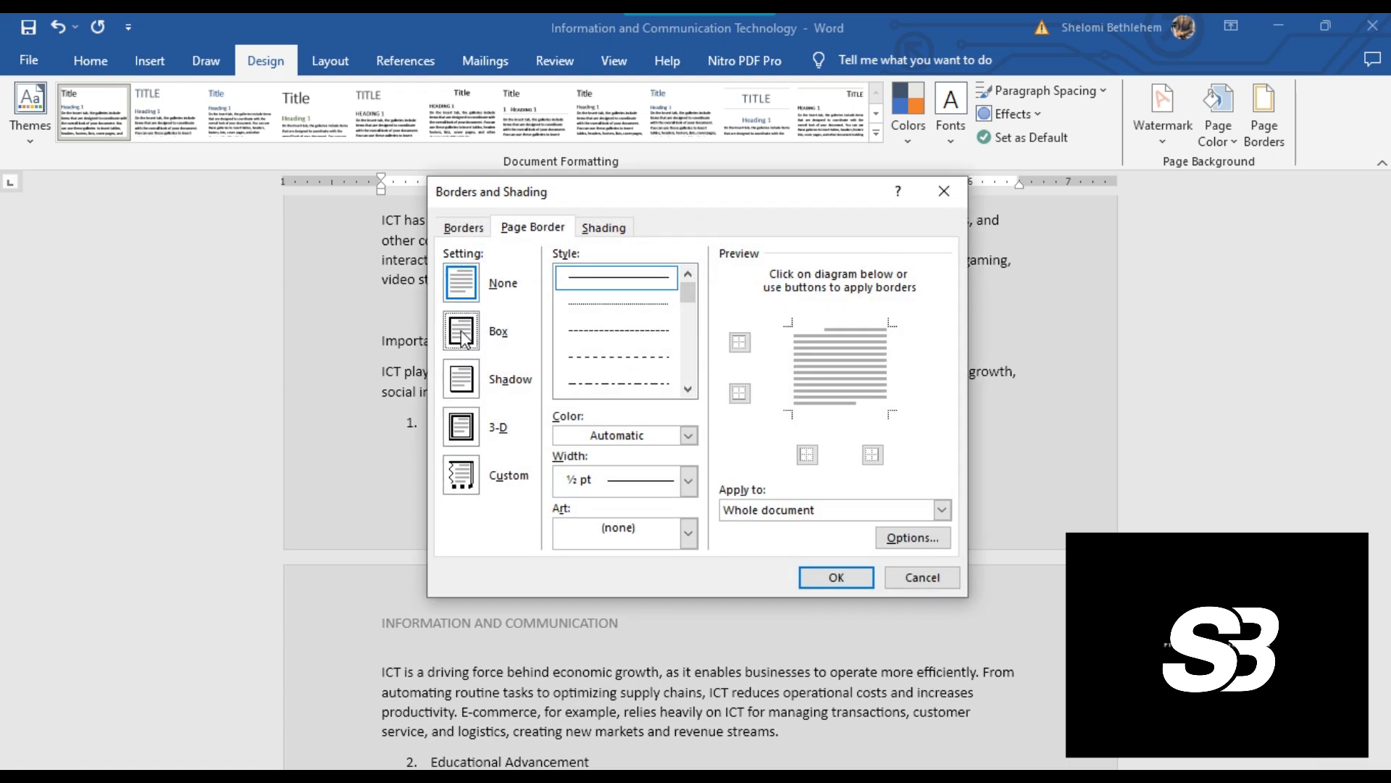
pyautogui.click(632, 333)
pyautogui.scroll(-3, 636, 350)
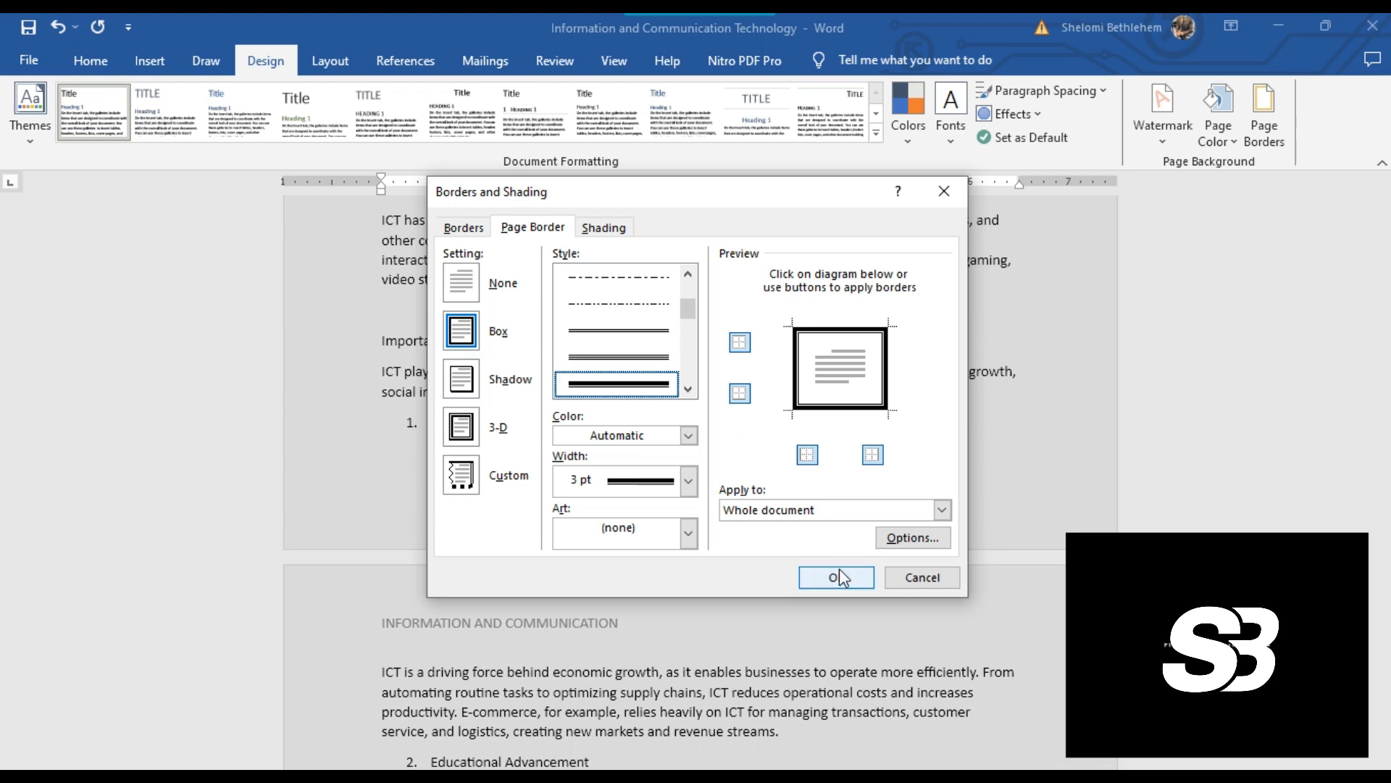
pyautogui.click(689, 480)
pyautogui.click(628, 544)
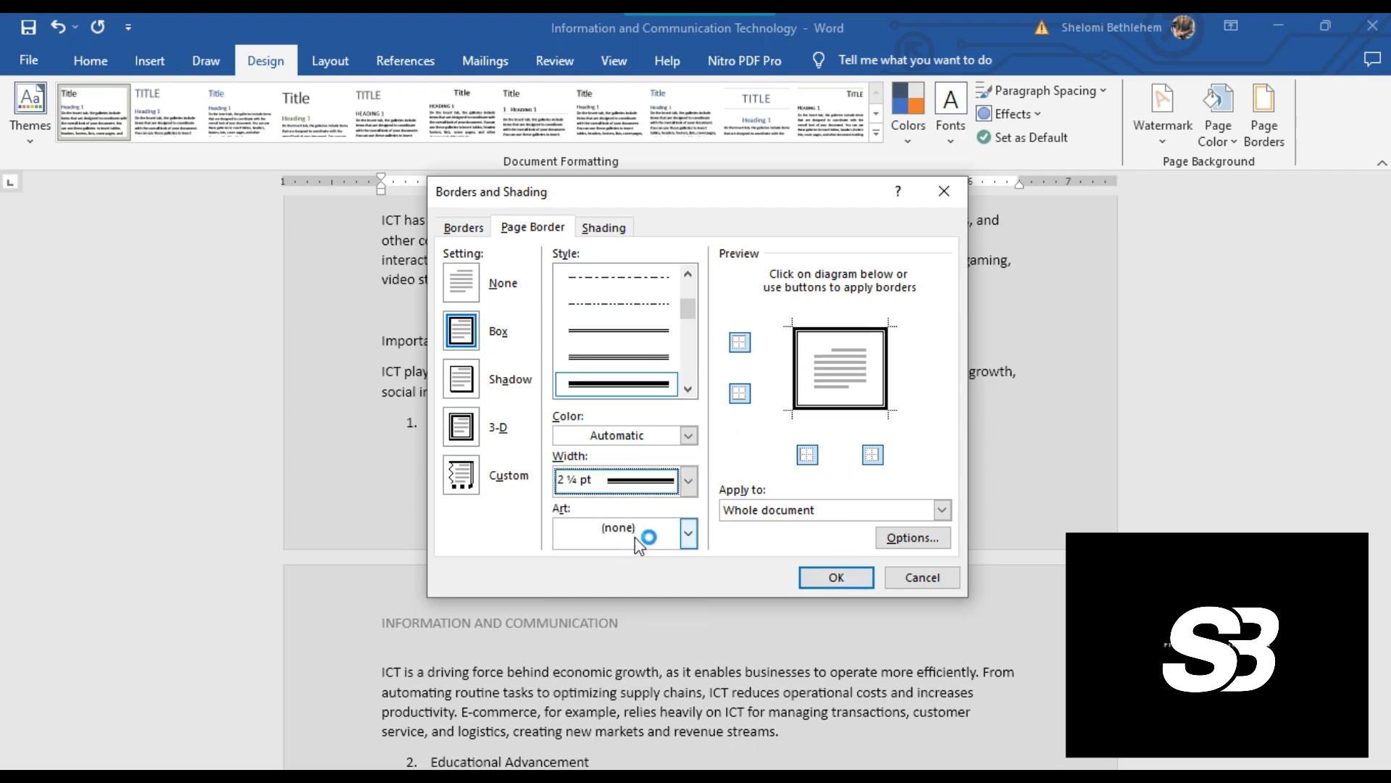
pyautogui.click(837, 577)
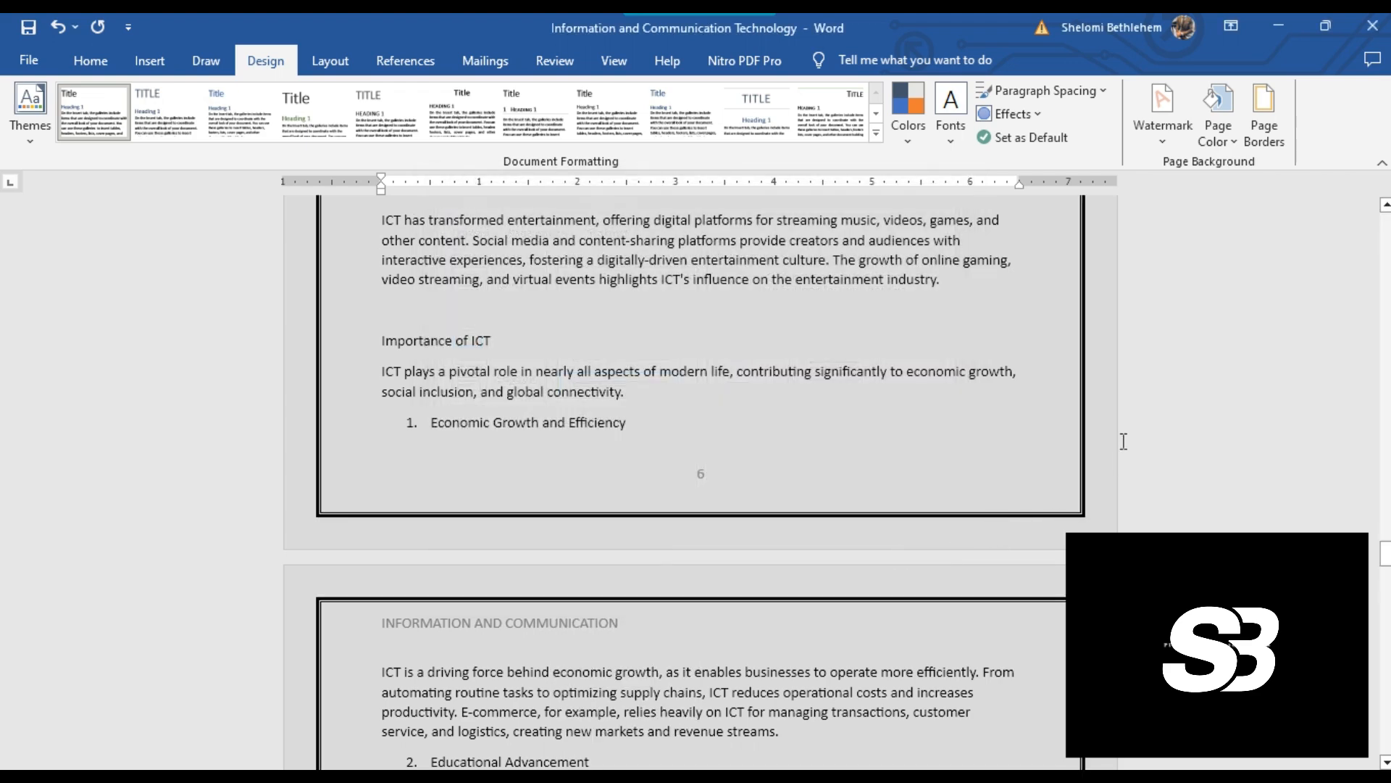
pyautogui.scroll(10, 1123, 446)
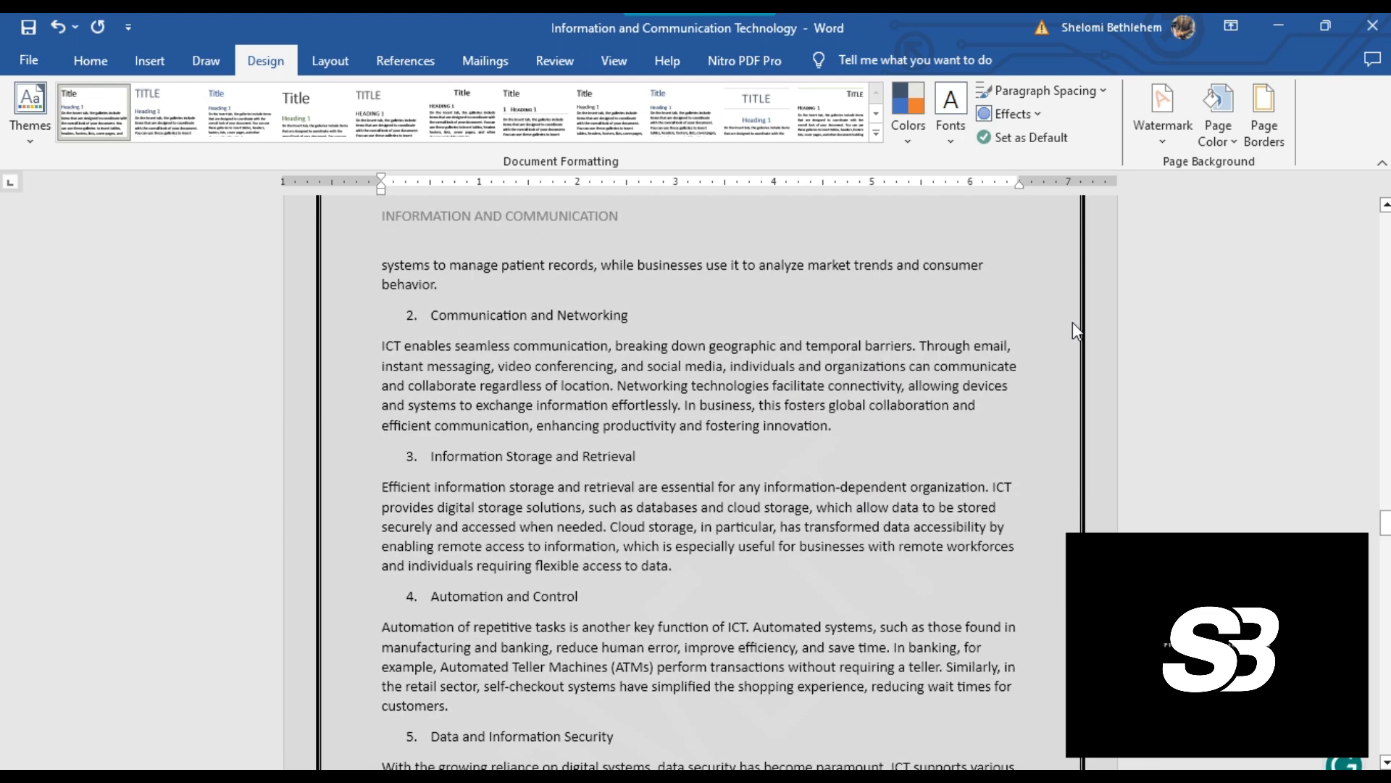
pyautogui.scroll(6, 1073, 323)
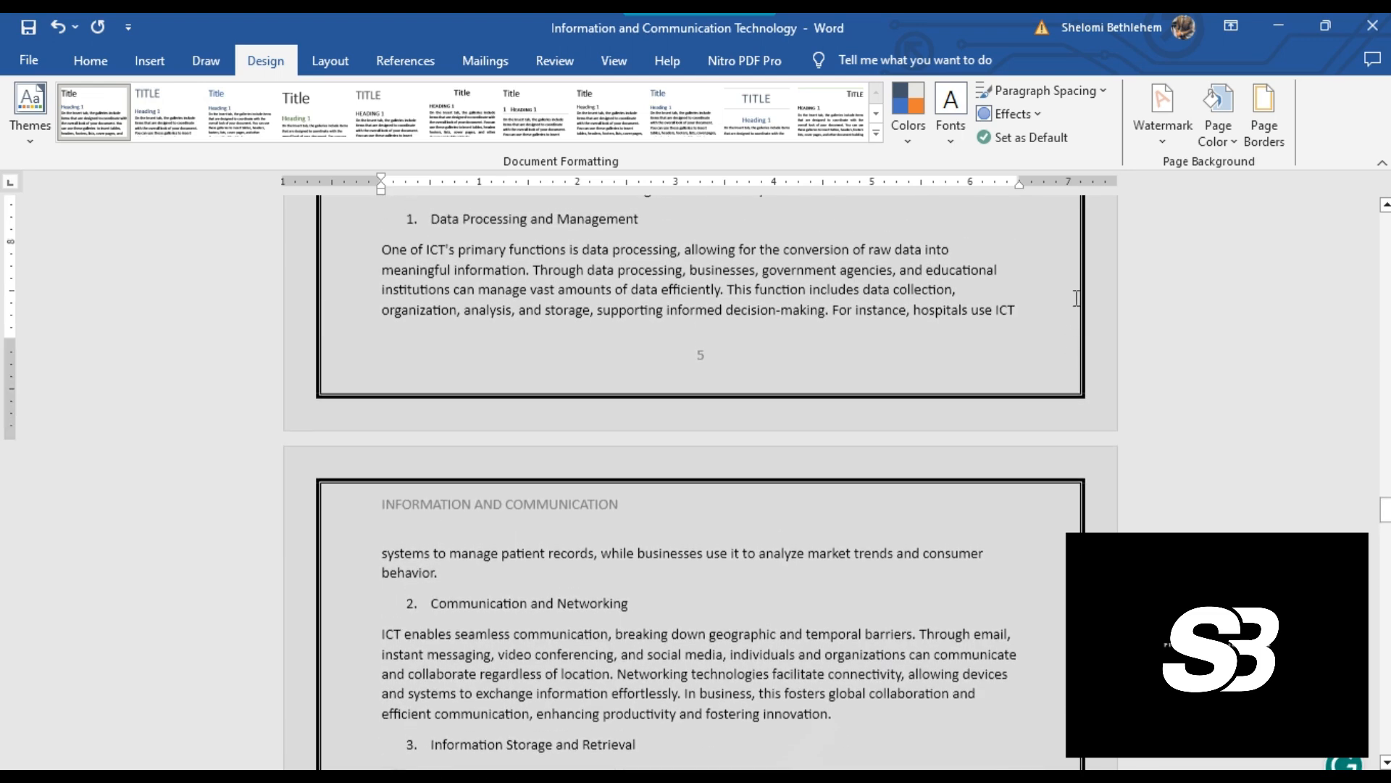
pyautogui.scroll(12, 1077, 298)
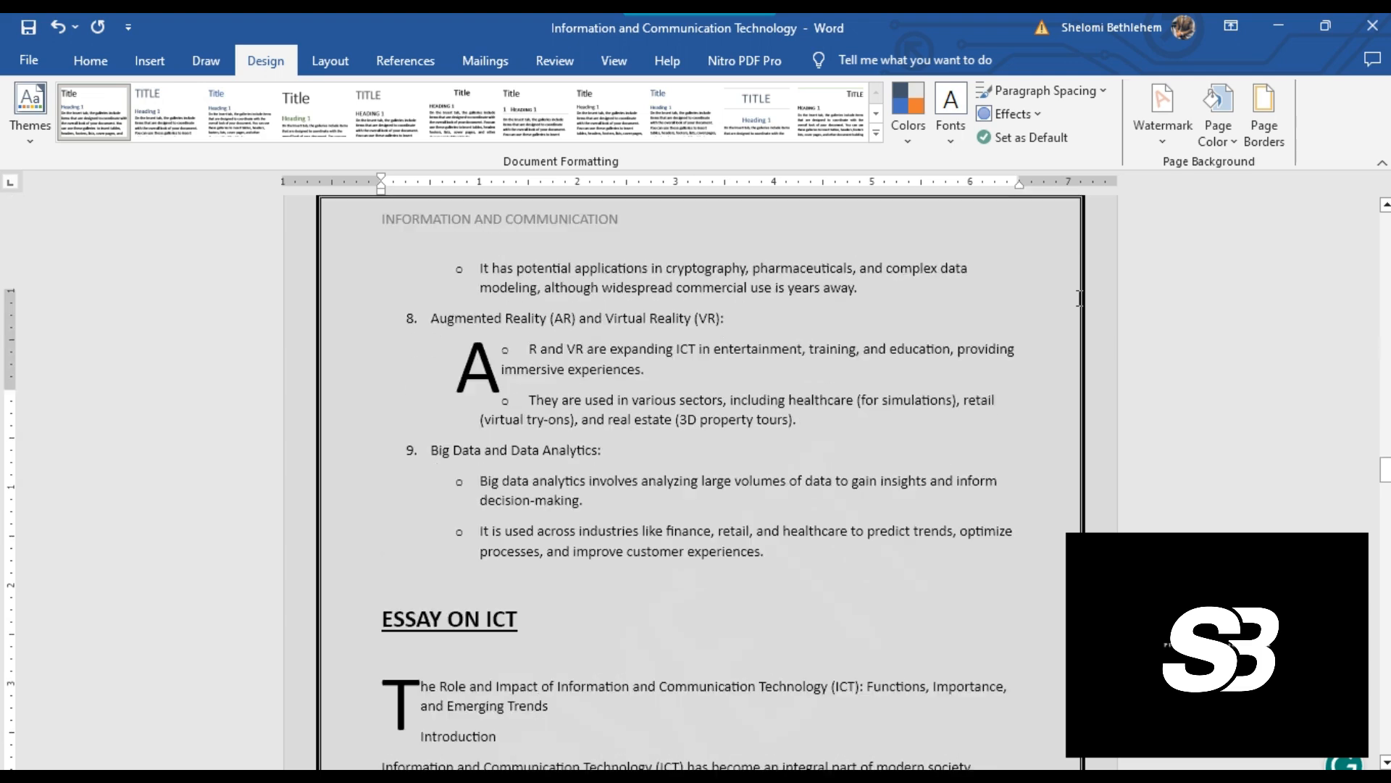
pyautogui.scroll(7, 1081, 303)
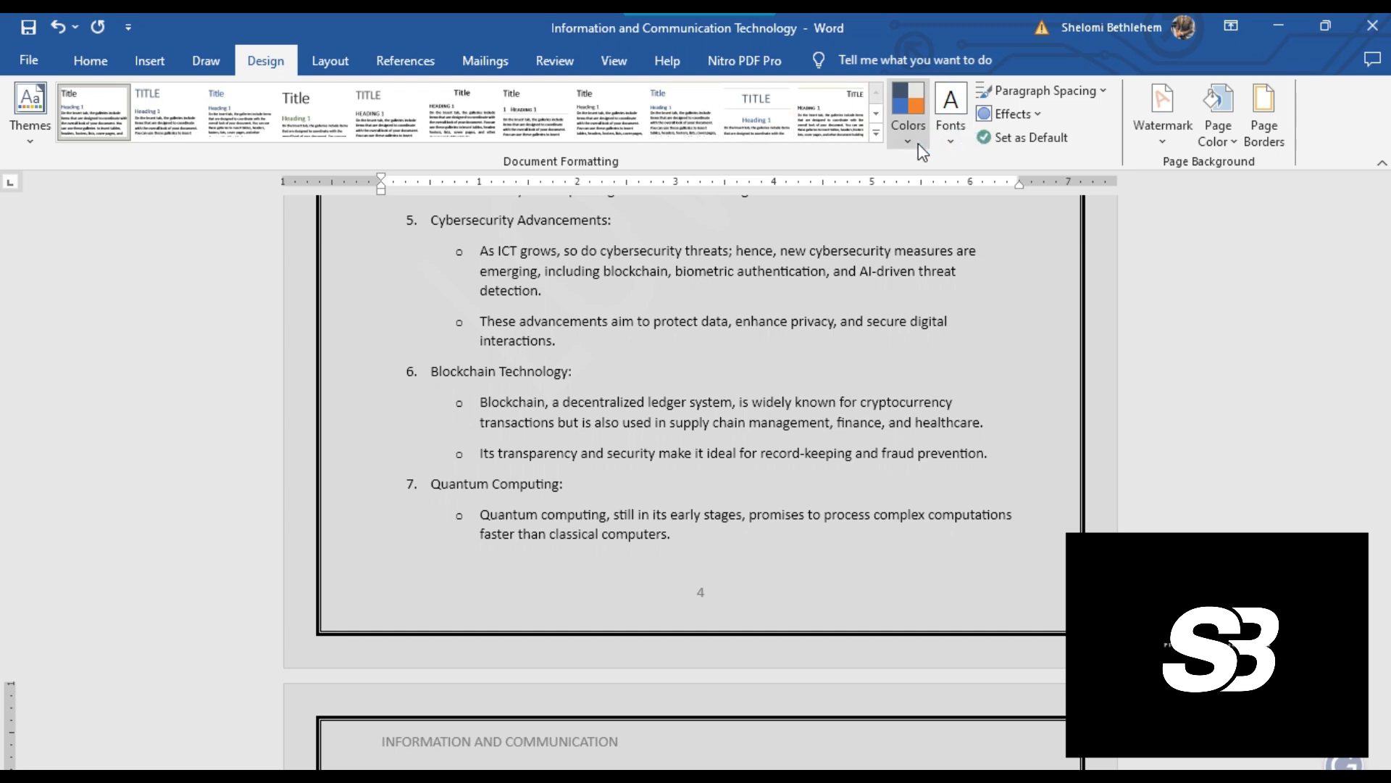
# Remove the gray page color by setting it to No Color
pyautogui.click(342, 62)
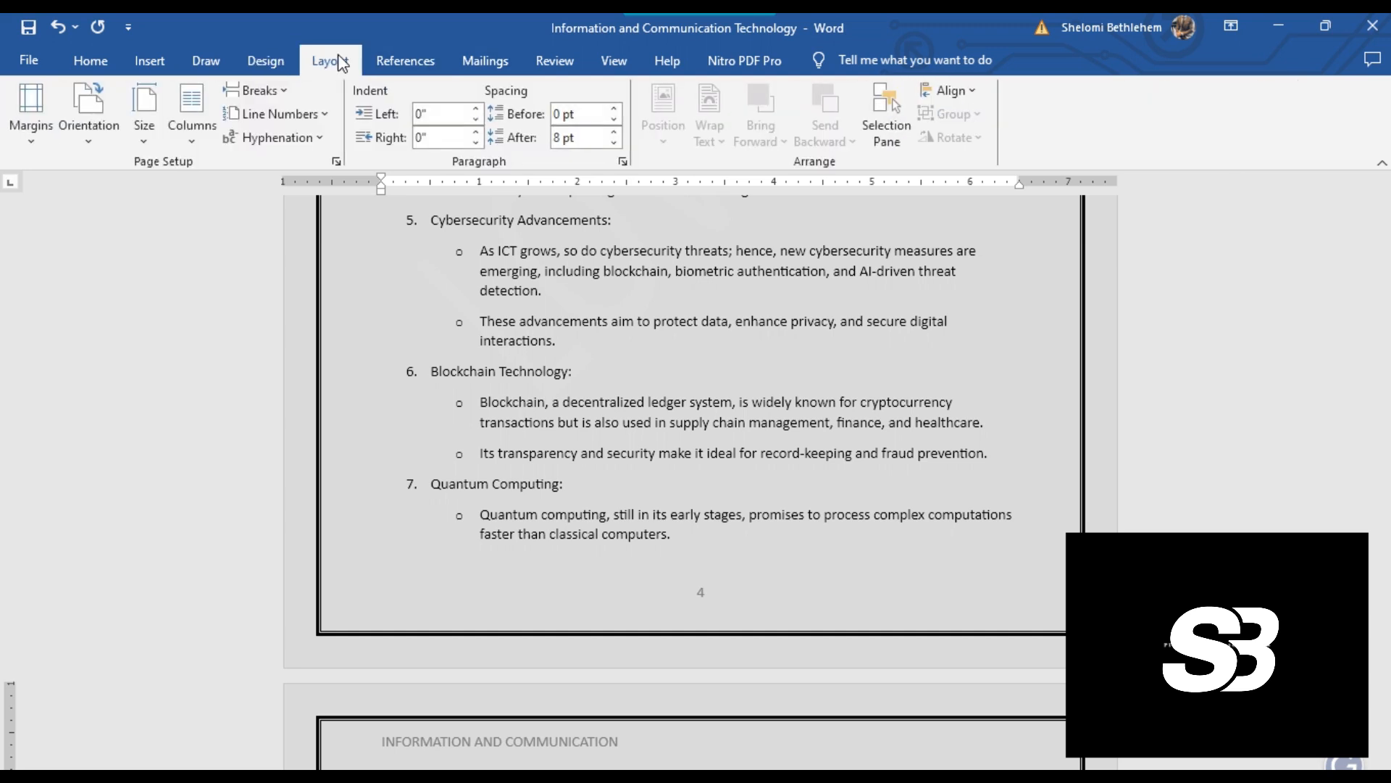
pyautogui.scroll(5, 507, 362)
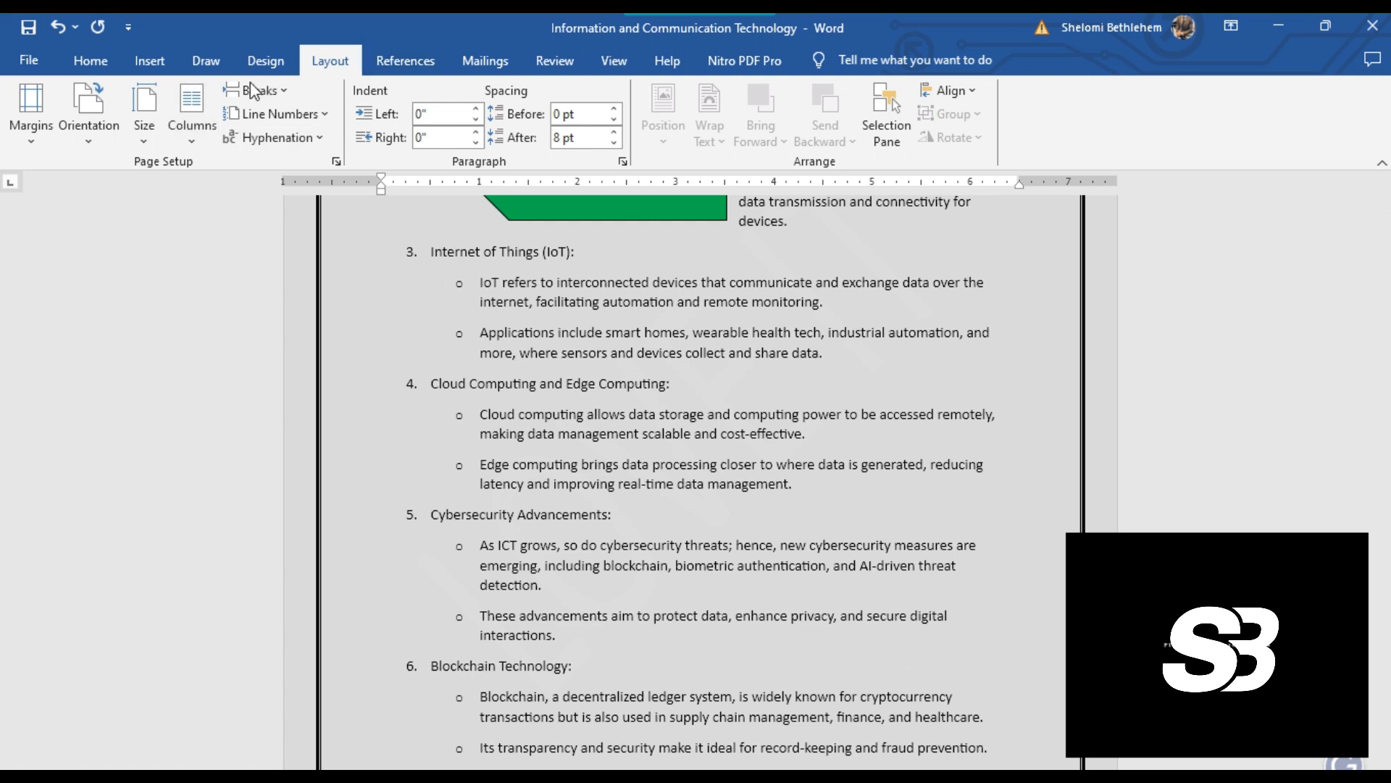
pyautogui.click(264, 62)
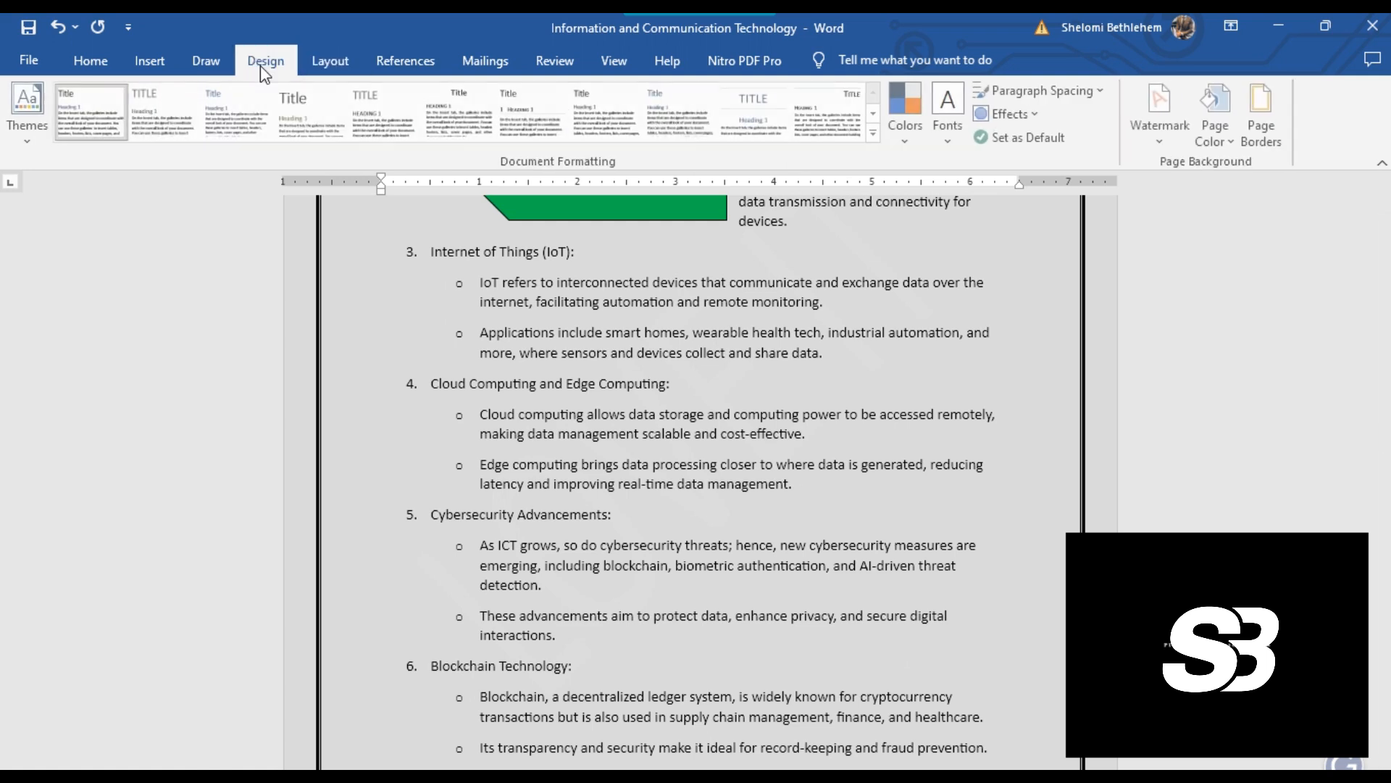
pyautogui.click(1210, 133)
pyautogui.click(1241, 399)
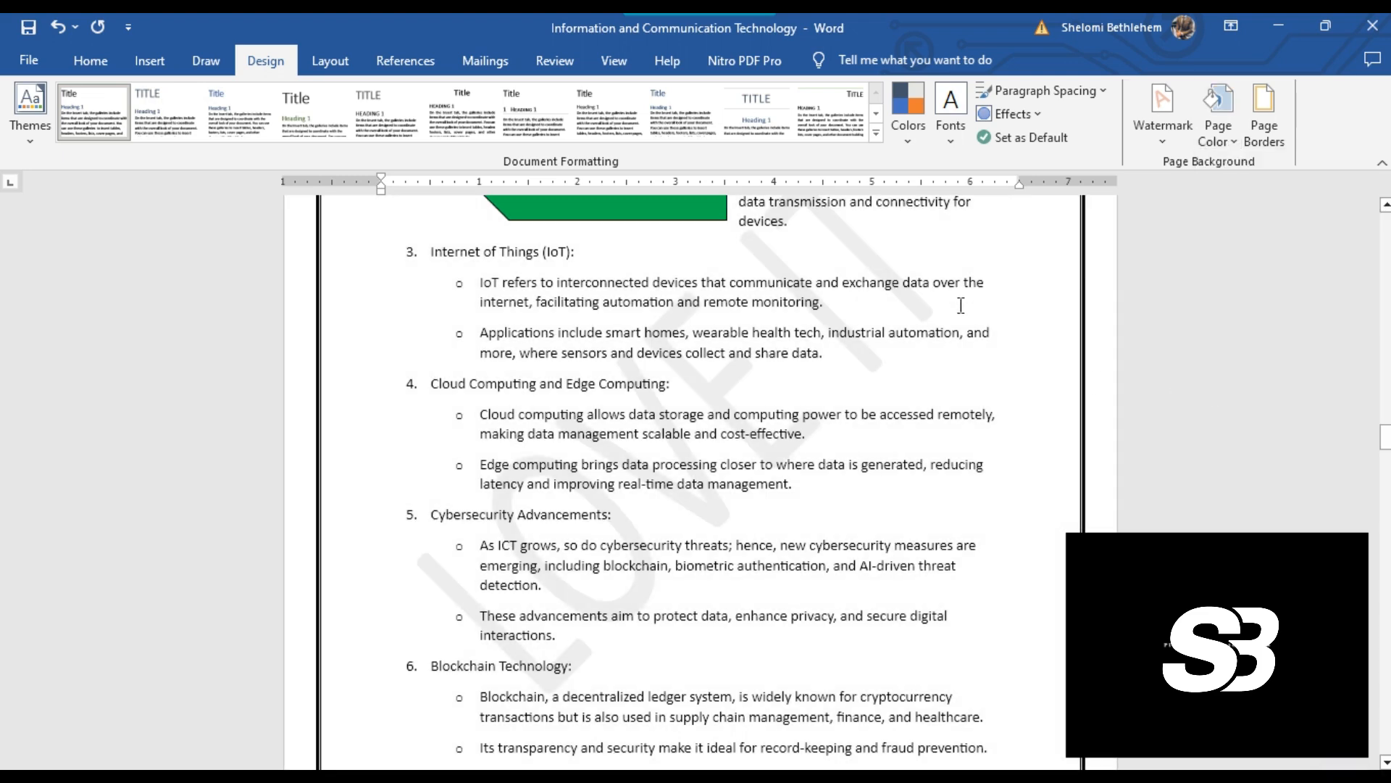
pyautogui.scroll(3, 1096, 282)
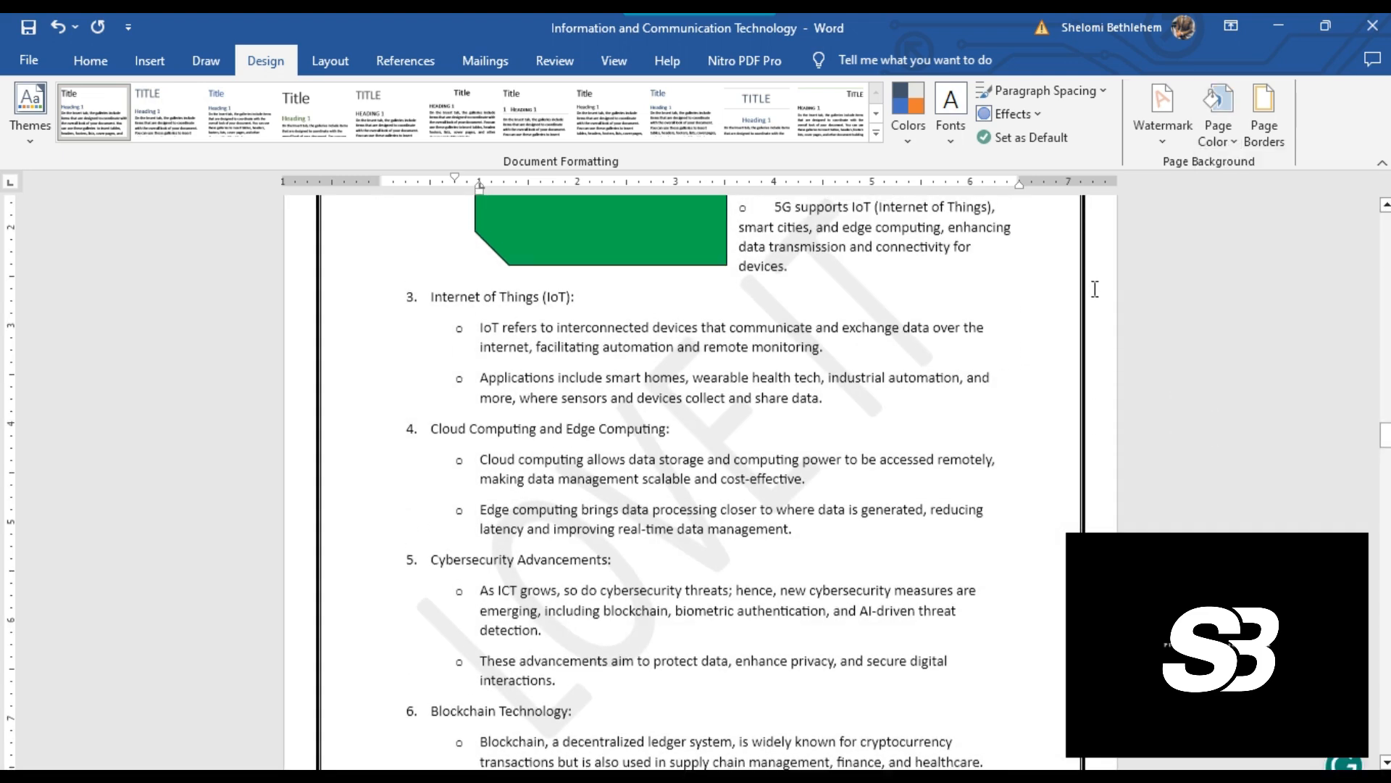
# Apply the Normal margin preset with 1" on all sides to the document
pyautogui.click(325, 58)
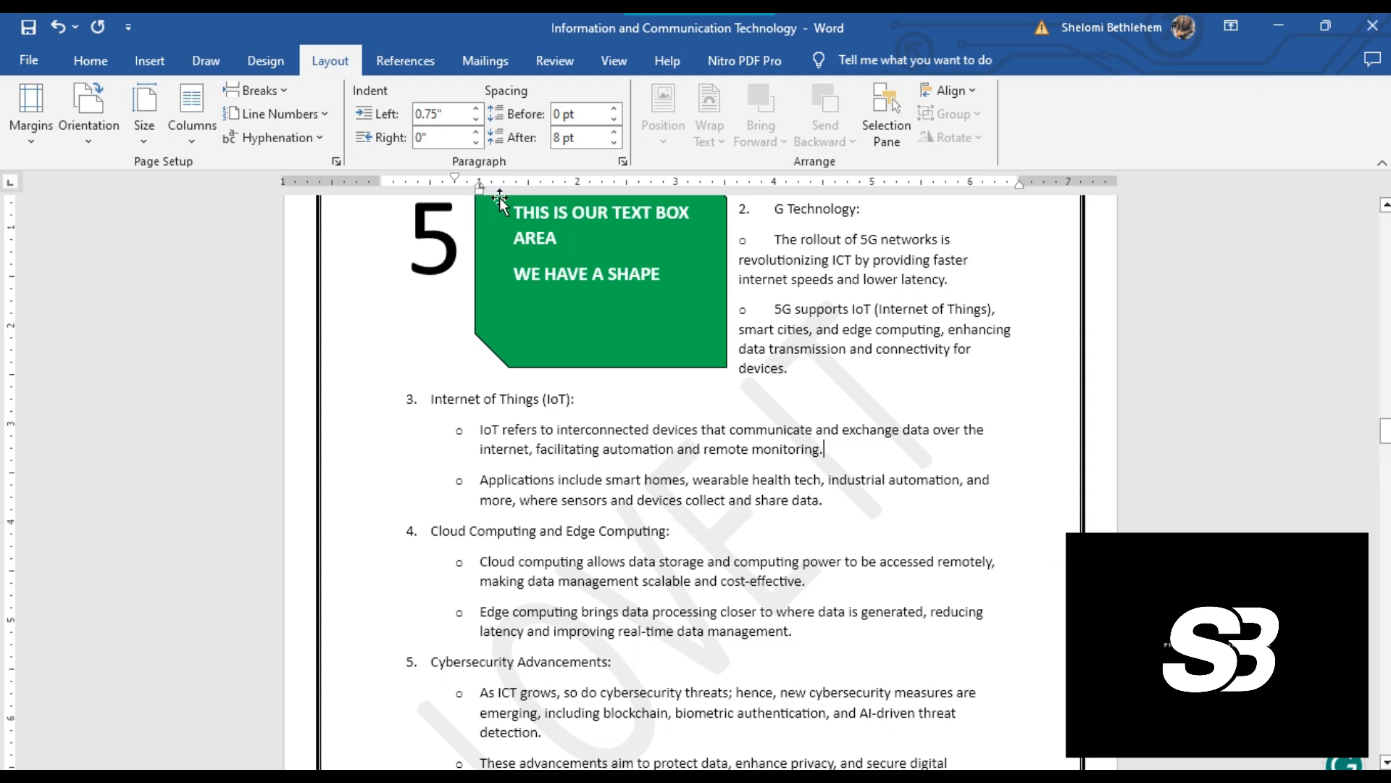
pyautogui.click(39, 136)
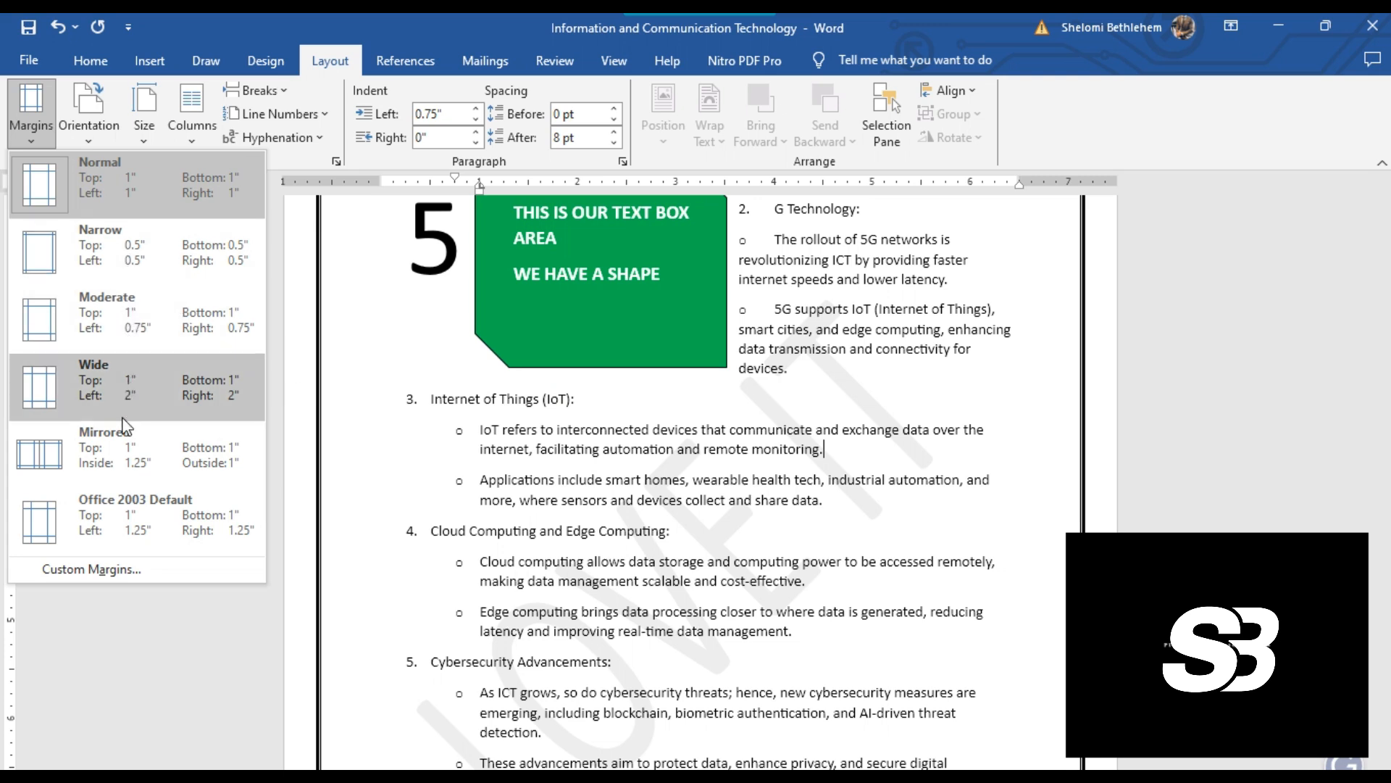
pyautogui.click(115, 184)
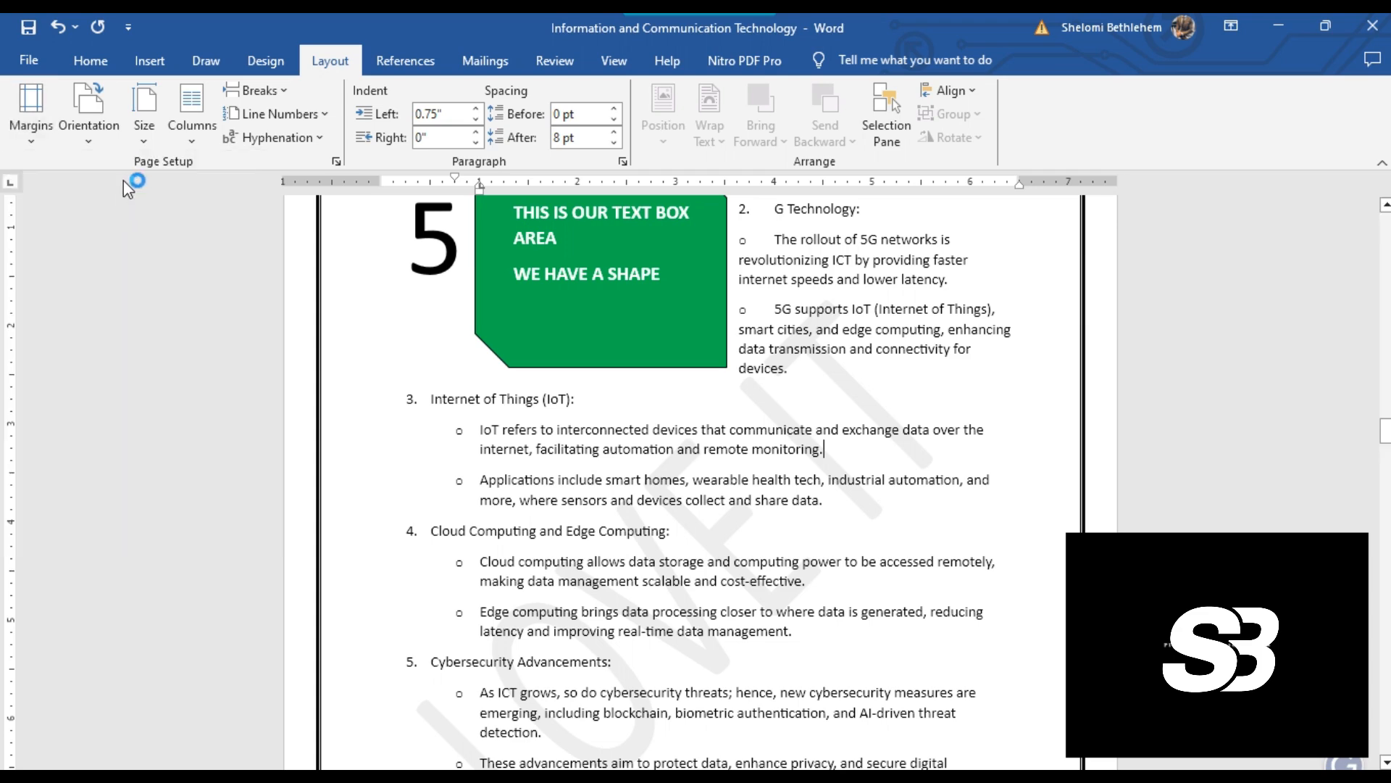
# Change the document's page orientation to Landscape and look over the reflowed pages
pyautogui.scroll(10, 335, 327)
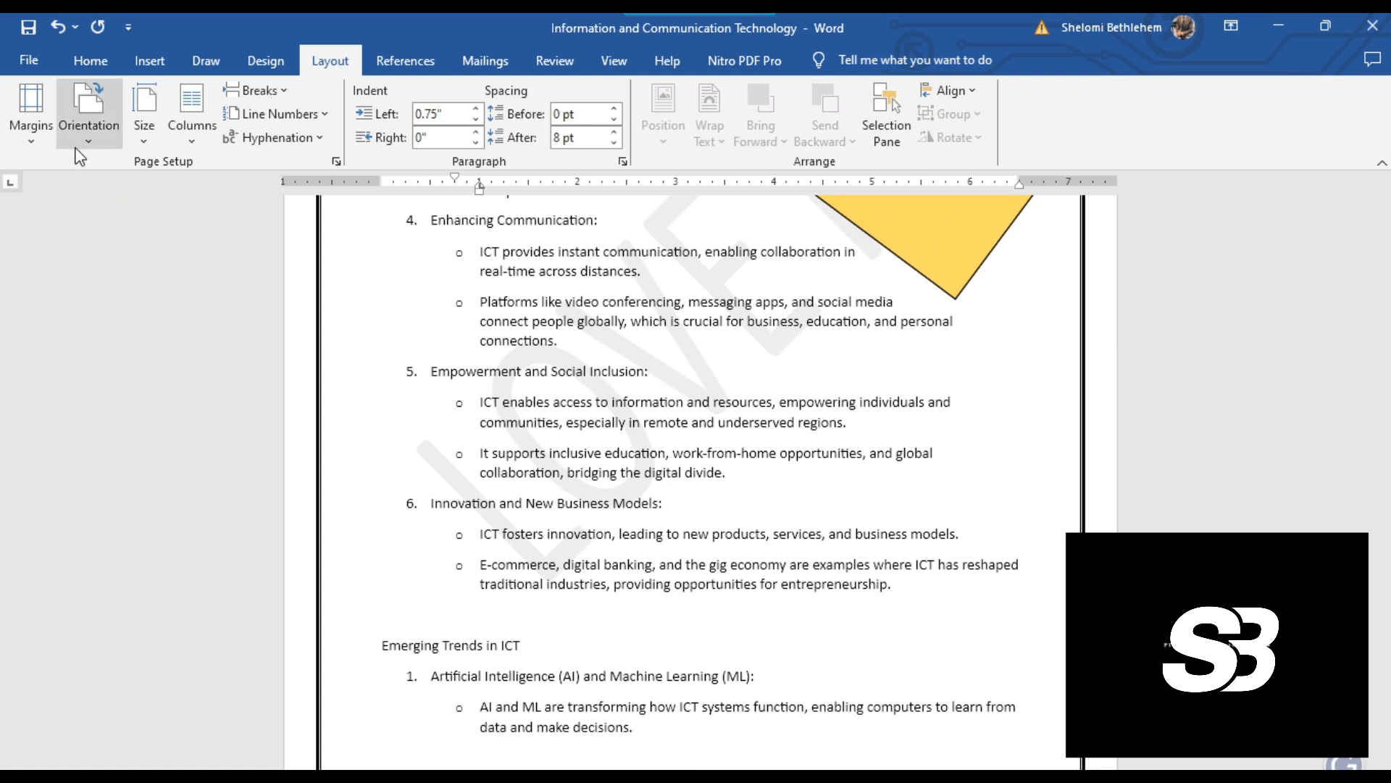
pyautogui.click(81, 139)
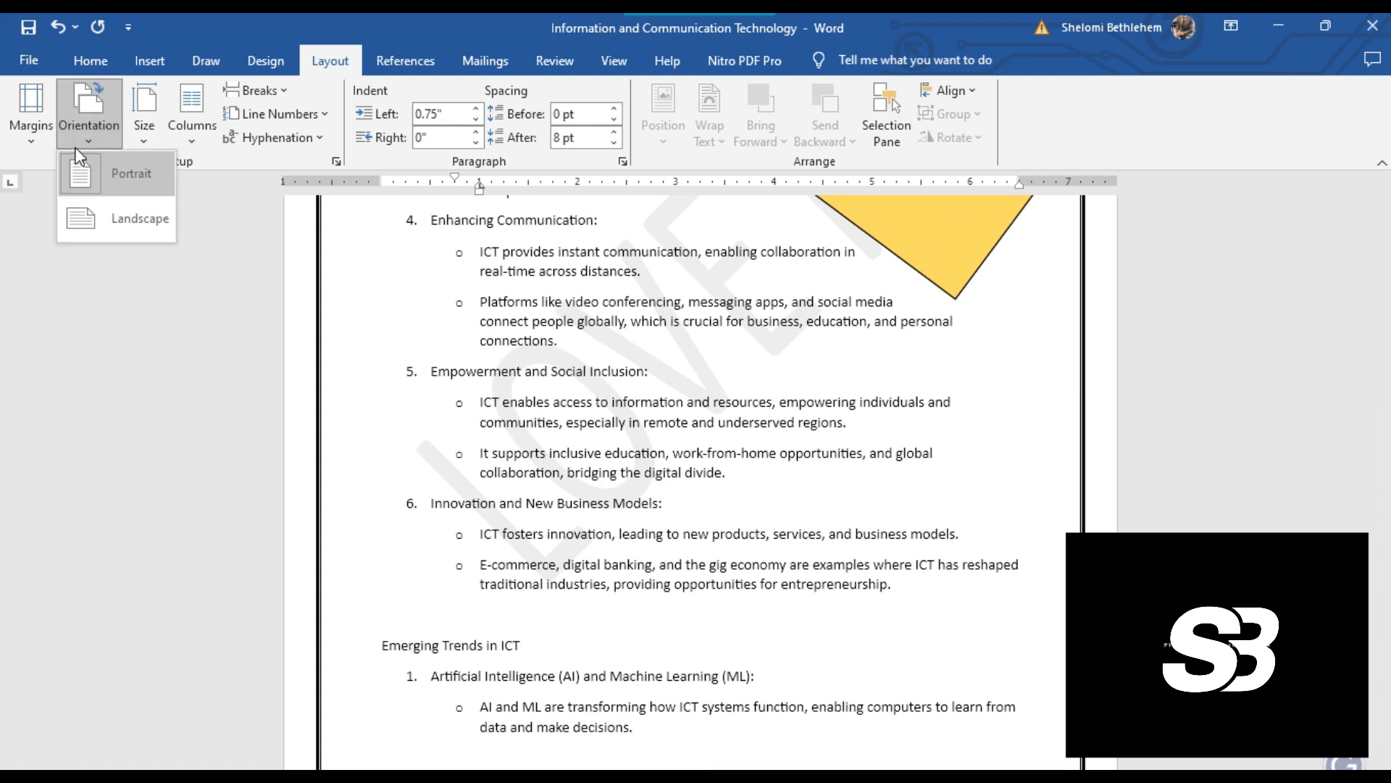
pyautogui.click(77, 200)
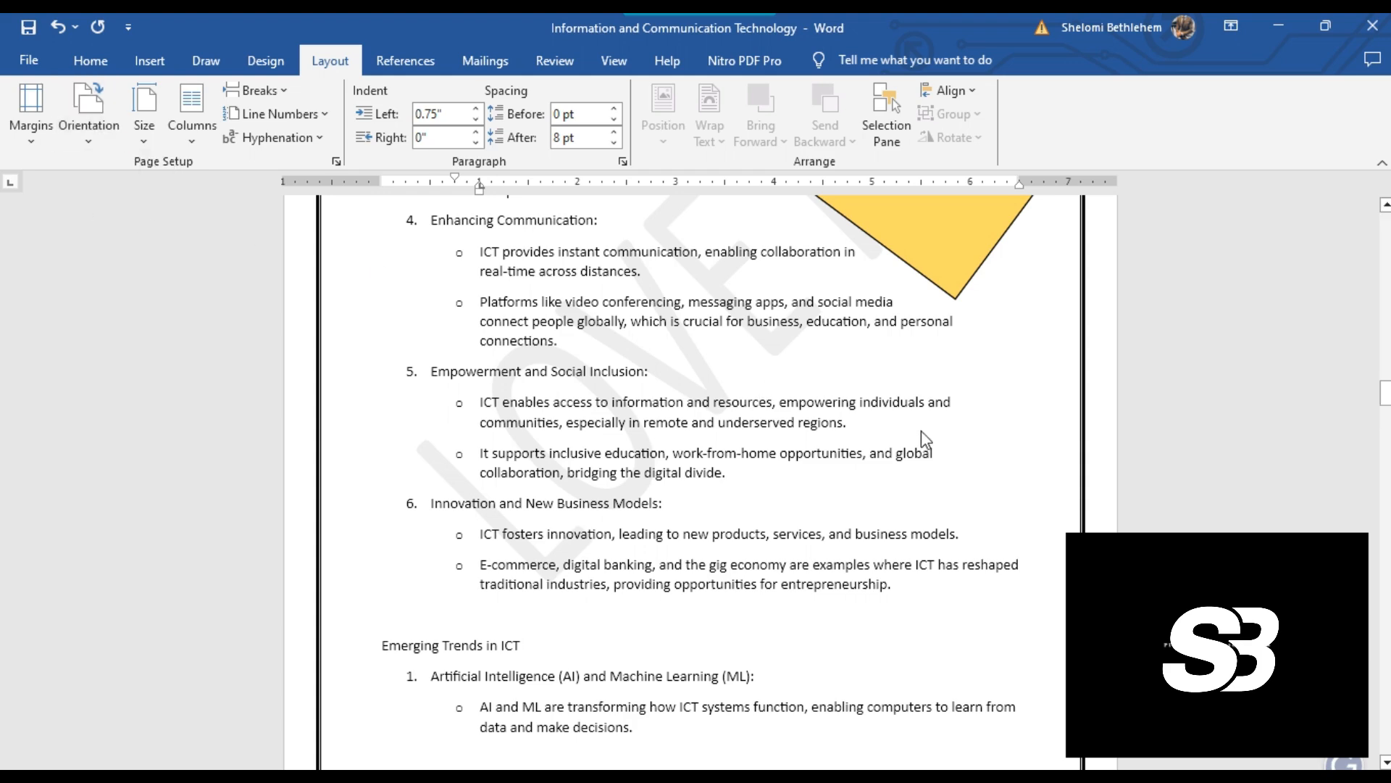
pyautogui.scroll(-4, 1050, 384)
pyautogui.scroll(2, 1073, 373)
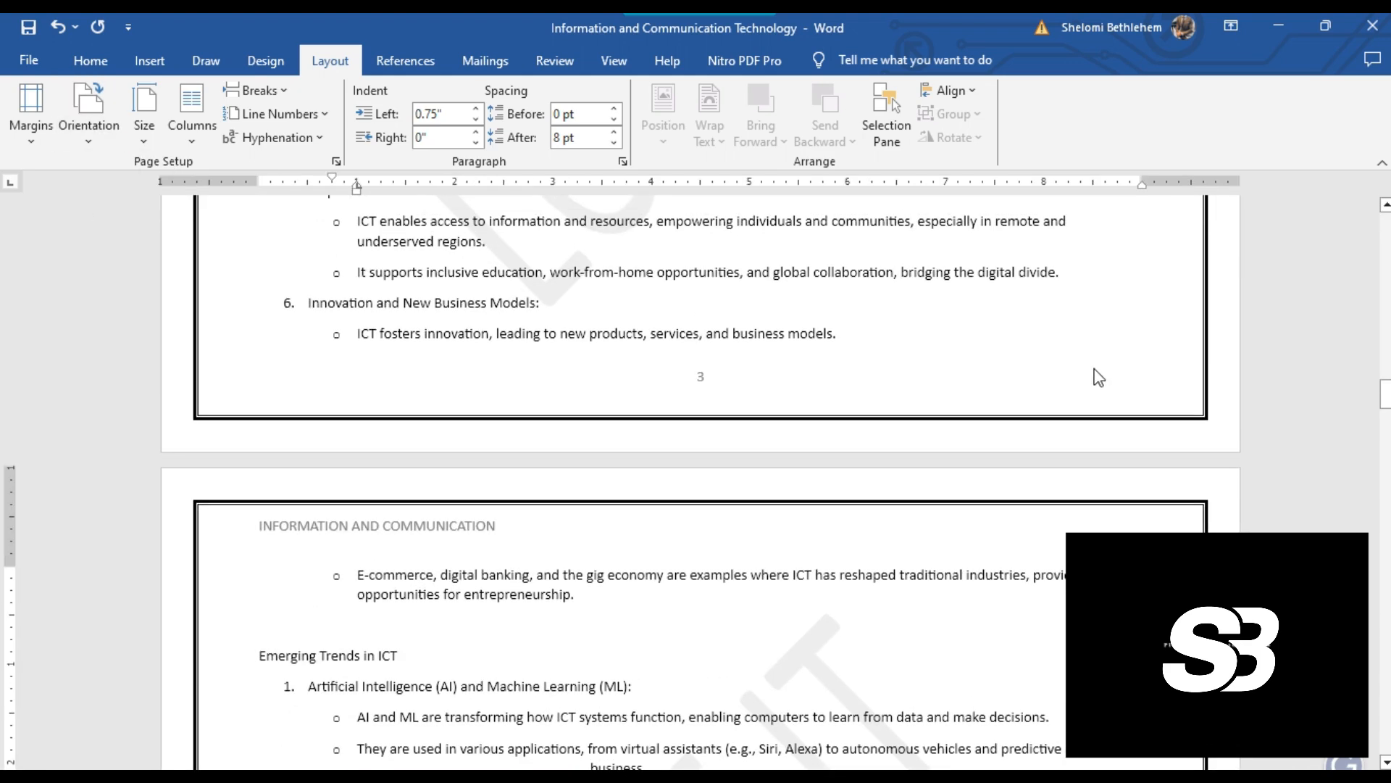
# Change the document's page orientation back to Portrait
pyautogui.scroll(-2, 1096, 364)
pyautogui.keyDown('ctrl'); pyautogui.scroll(-5, 1024, 372); pyautogui.keyUp('ctrl')
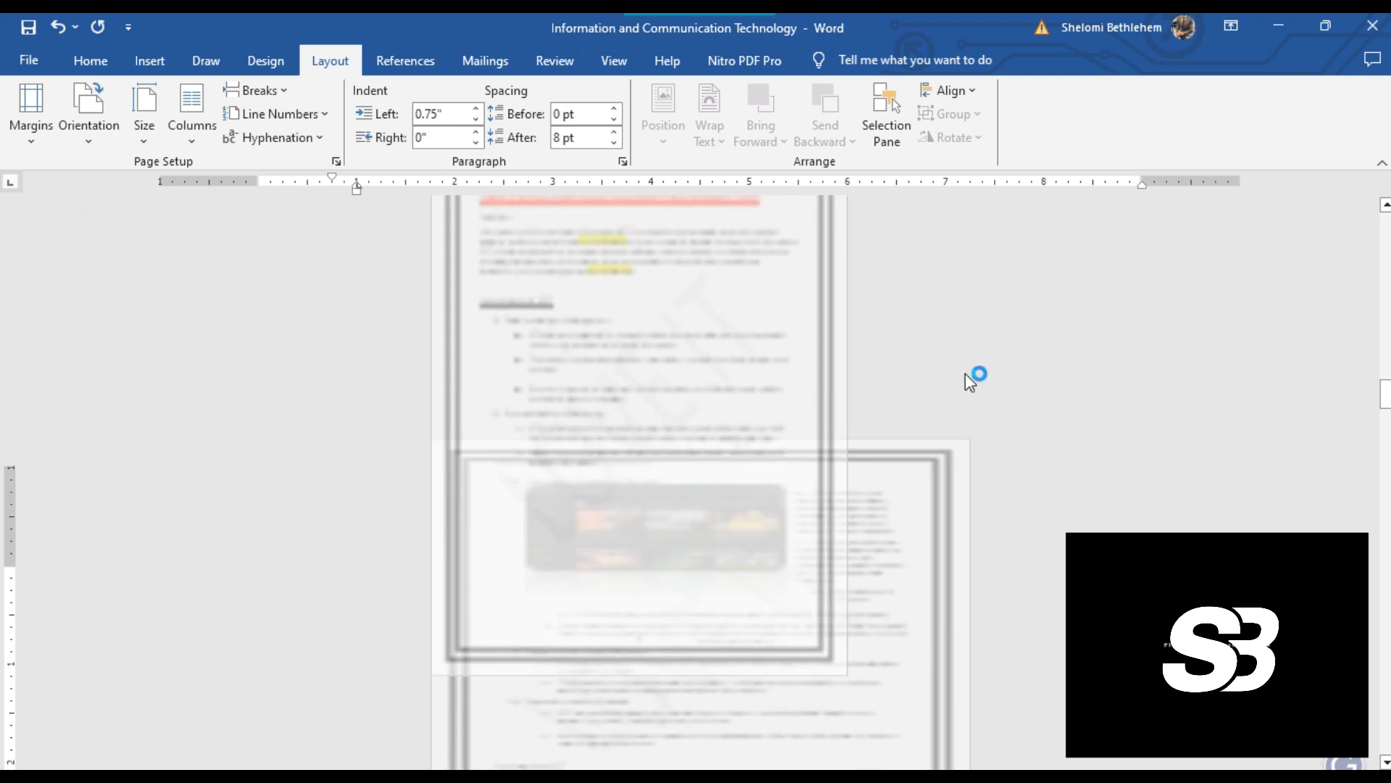
pyautogui.scroll(3, 891, 363)
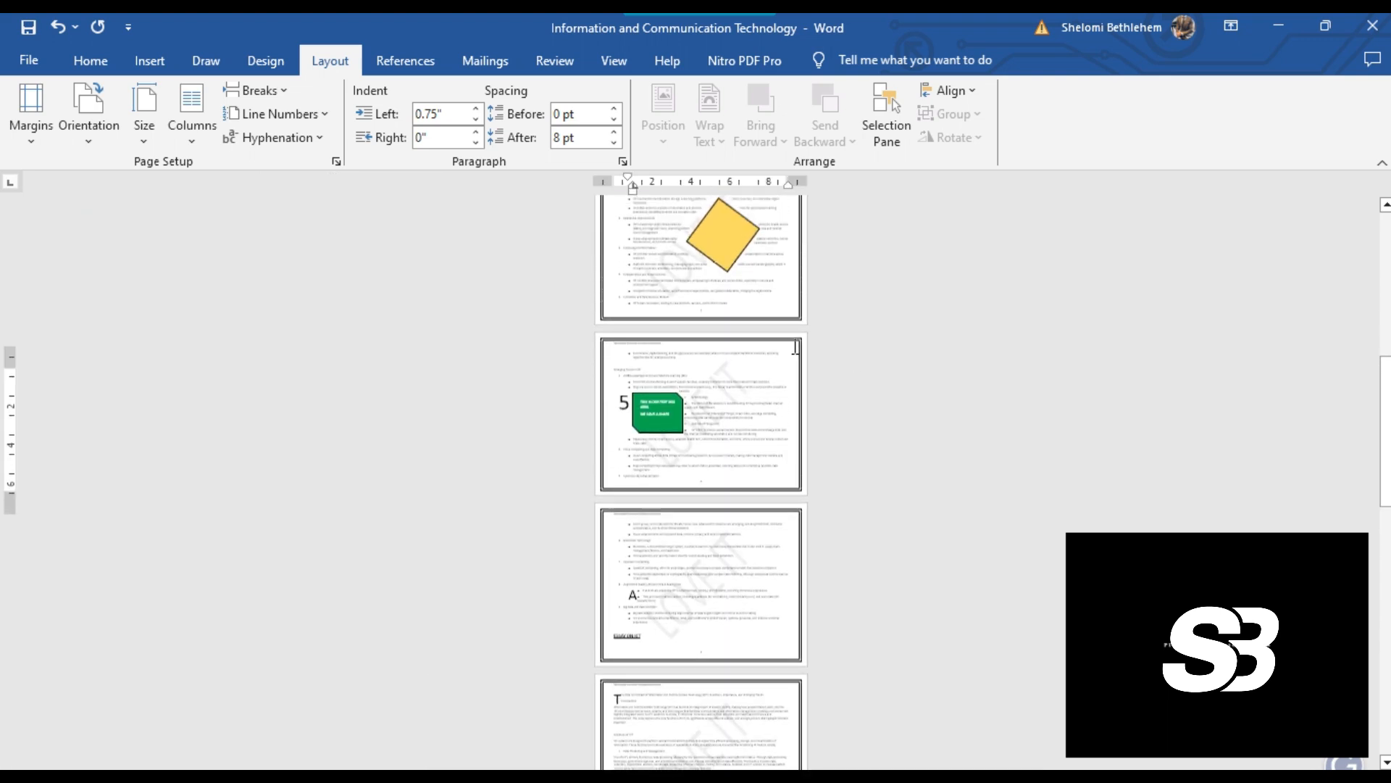
pyautogui.keyDown('ctrl'); pyautogui.scroll(4, 801, 357); pyautogui.keyUp('ctrl')
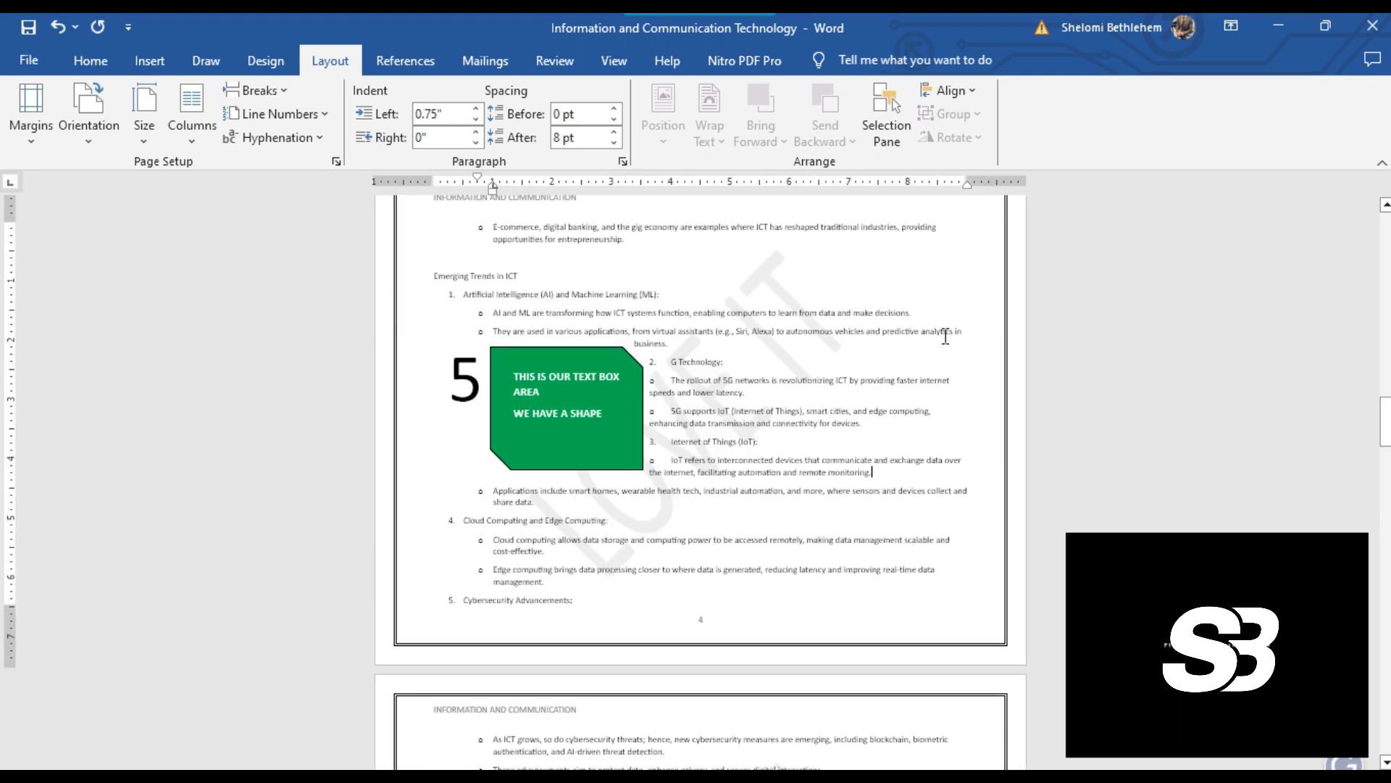
pyautogui.scroll(2, 947, 335)
pyautogui.click(81, 138)
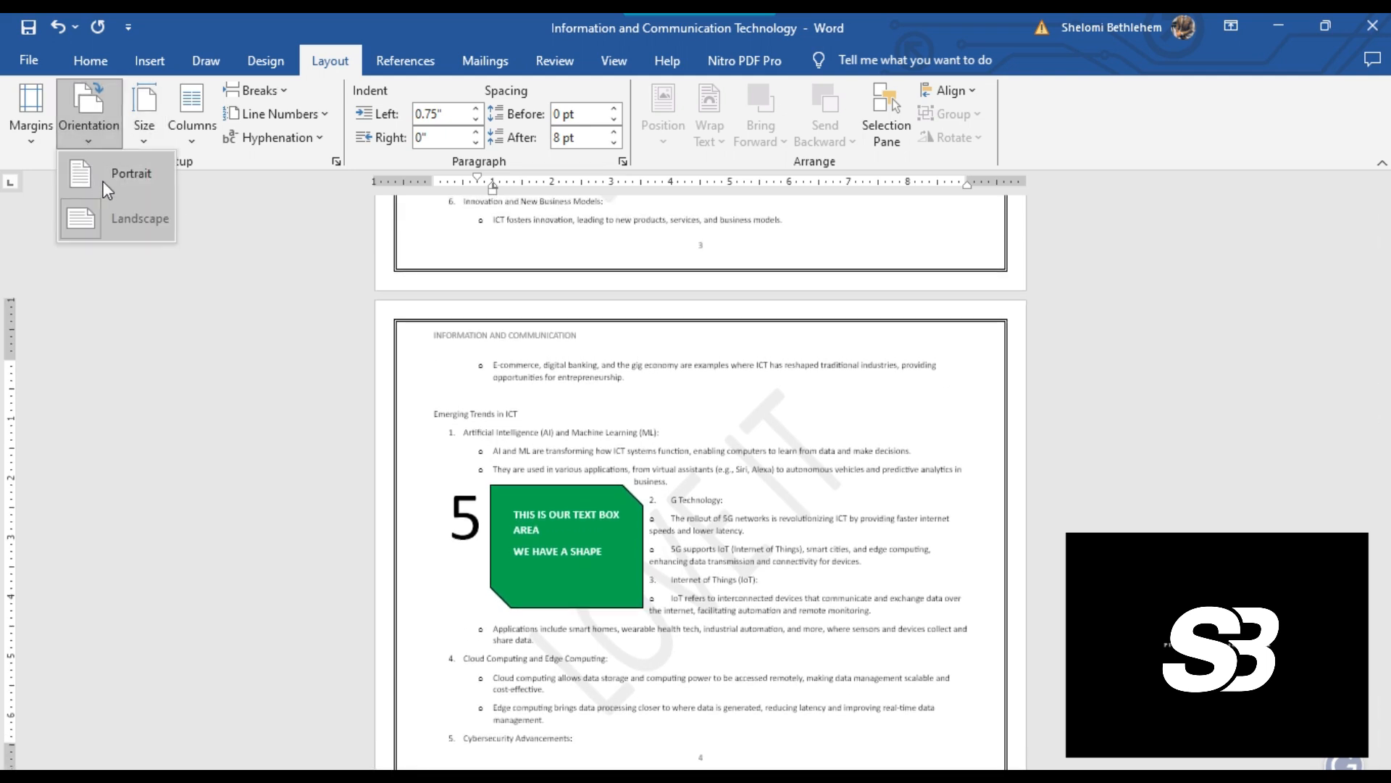
pyautogui.click(104, 182)
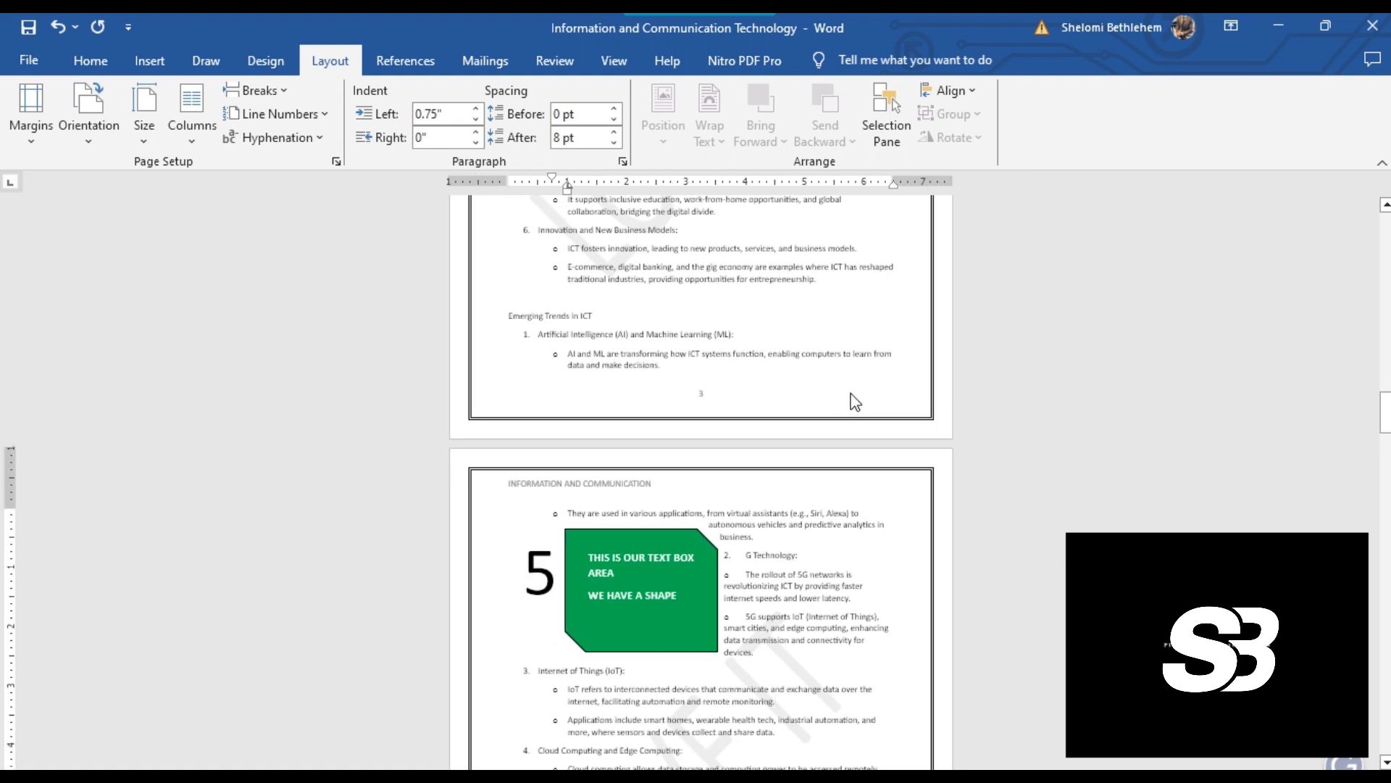
# Set the document's paper size to A4 (8.27" x 11.69")
pyautogui.click(155, 136)
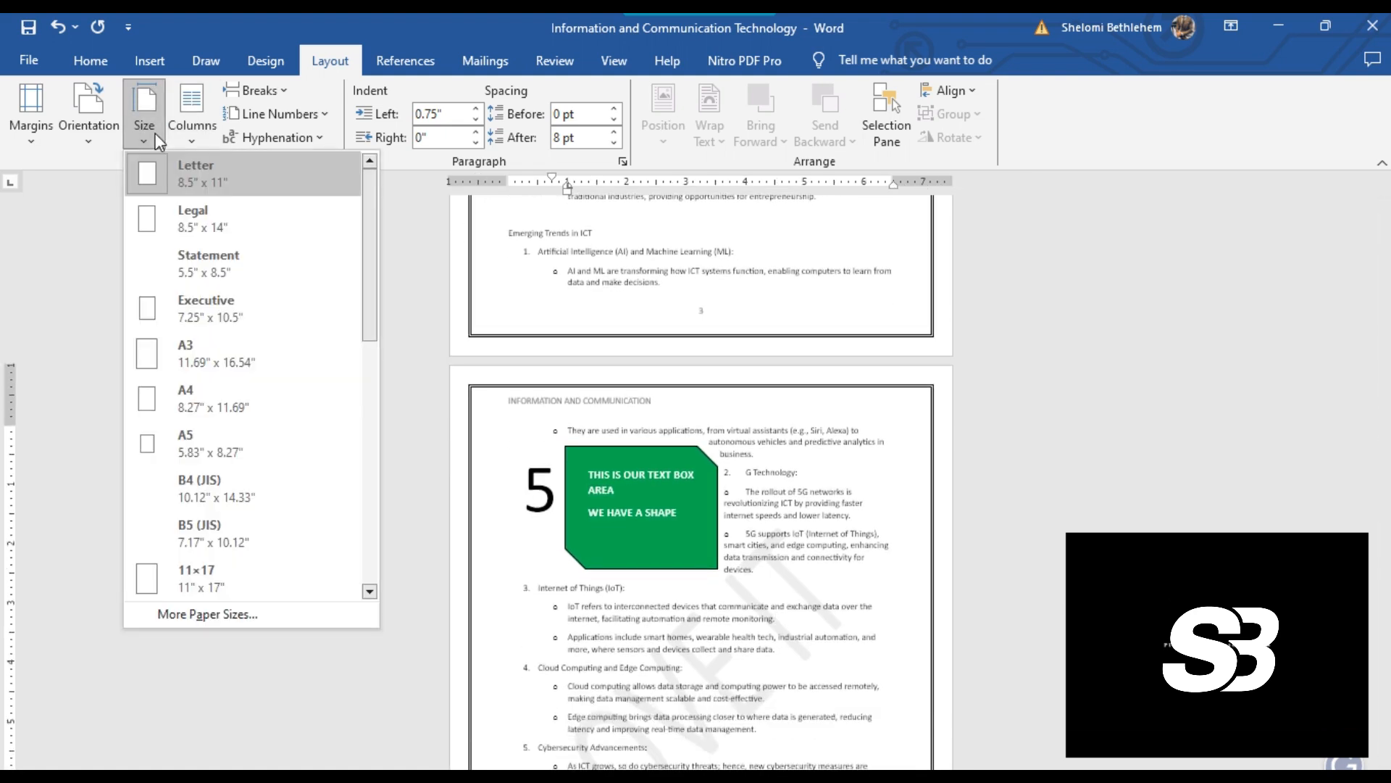
pyautogui.click(189, 408)
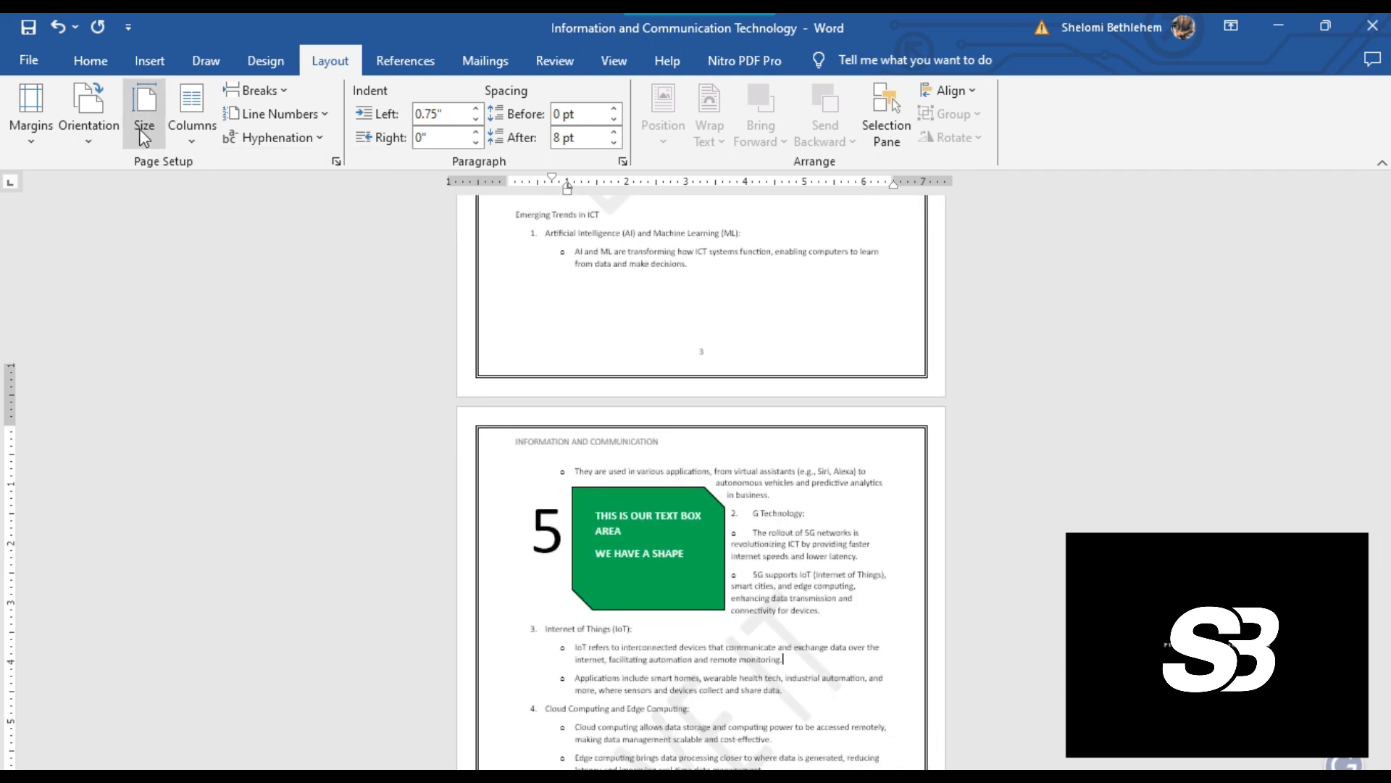
pyautogui.click(143, 133)
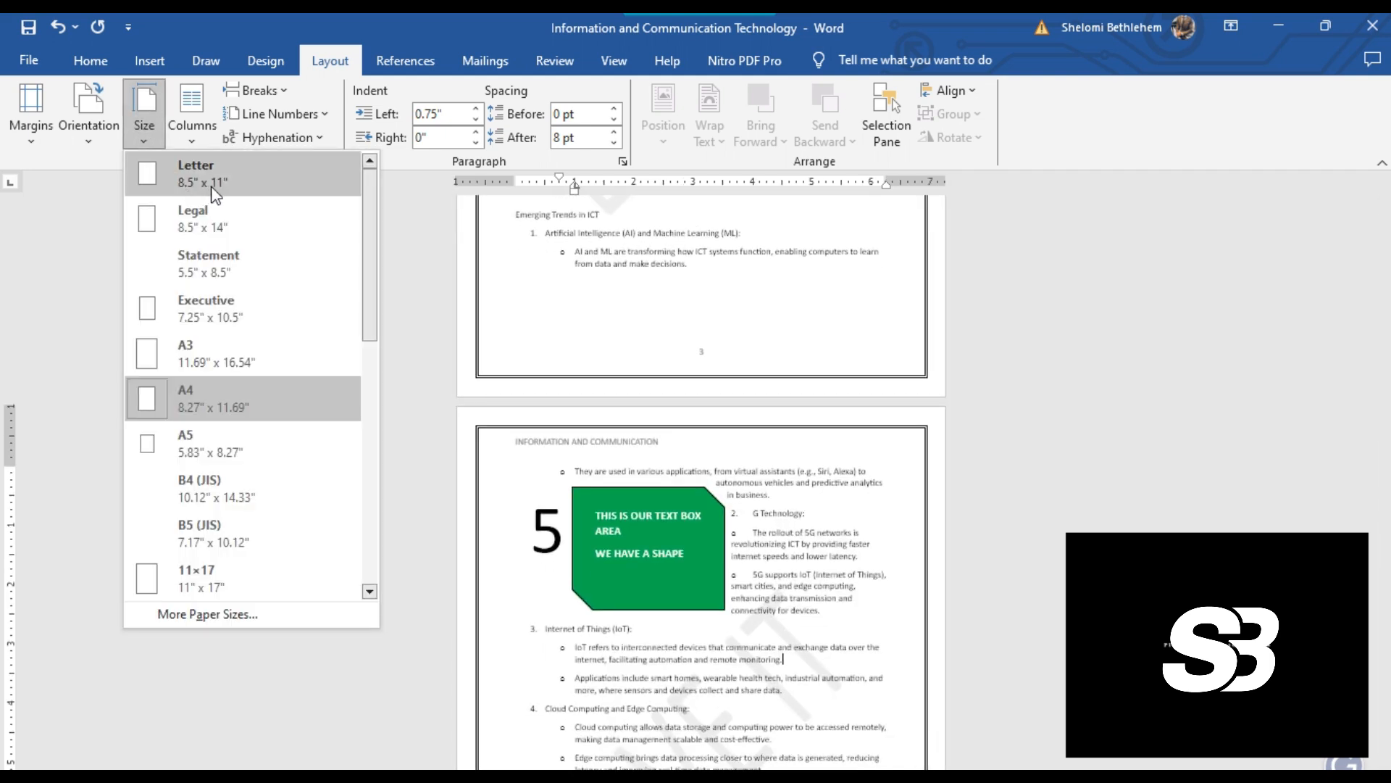
pyautogui.click(198, 397)
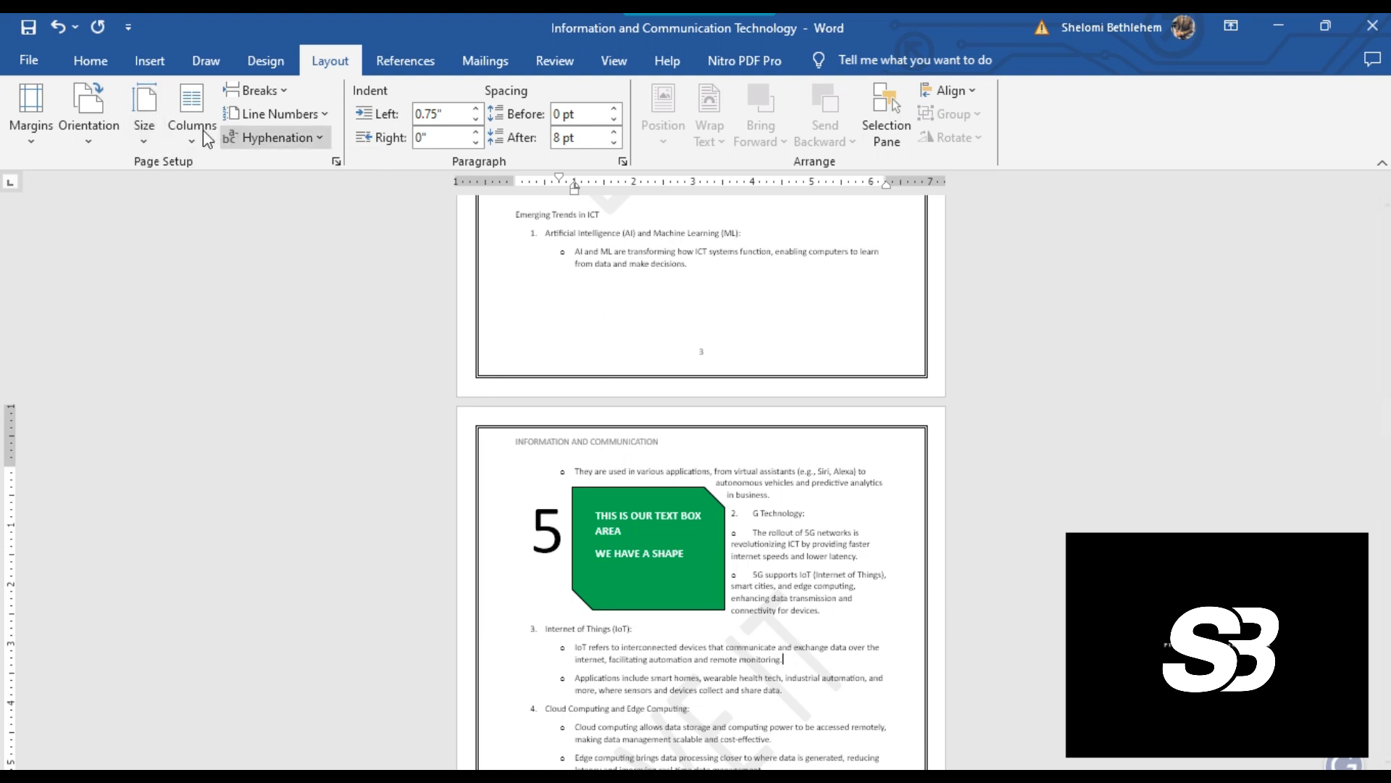
# Lay out the text from the first Internet of Things bullet through the last Cybersecurity Advancements bullet in two columns and check the result
pyautogui.scroll(-3, 657, 514)
pyautogui.scroll(-3, 657, 514)
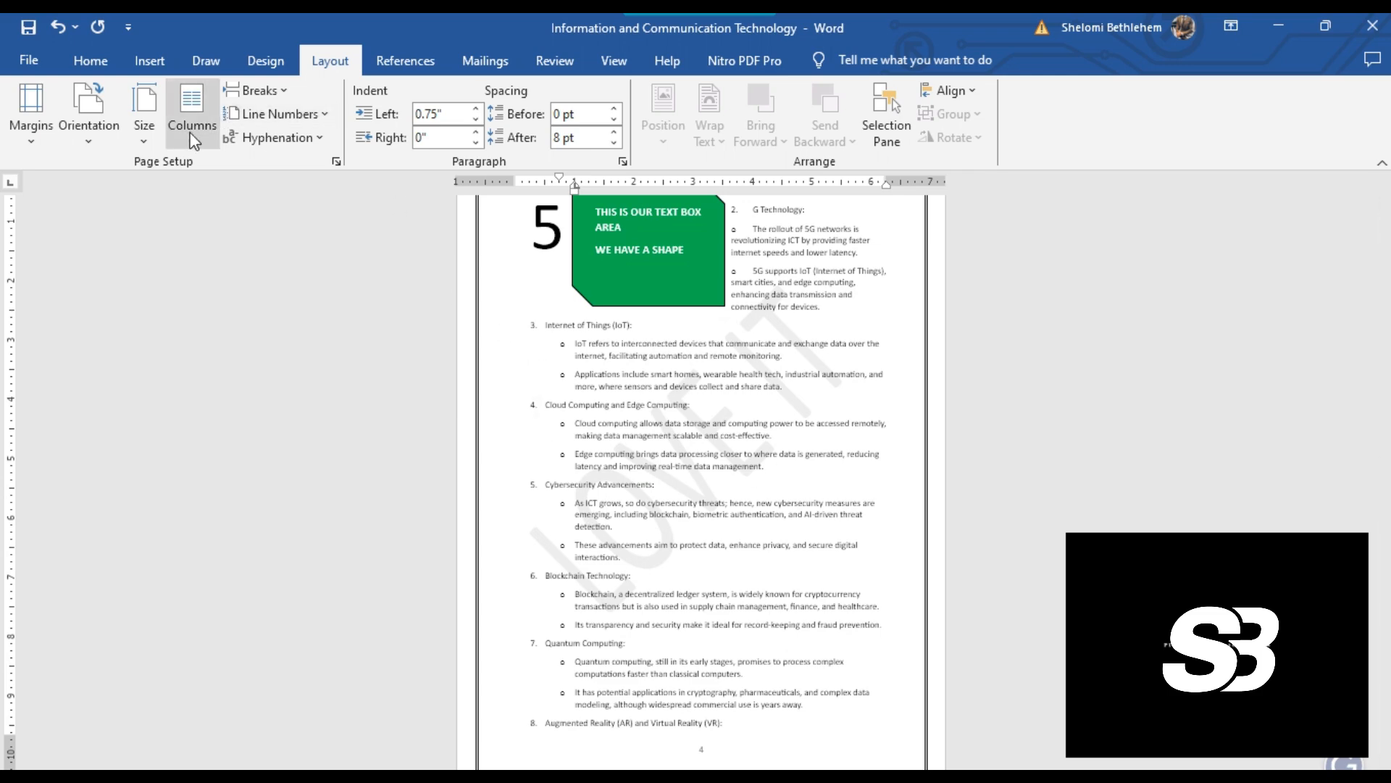
pyautogui.keyDown('ctrl'); pyautogui.scroll(4, 593, 391); pyautogui.keyUp('ctrl')
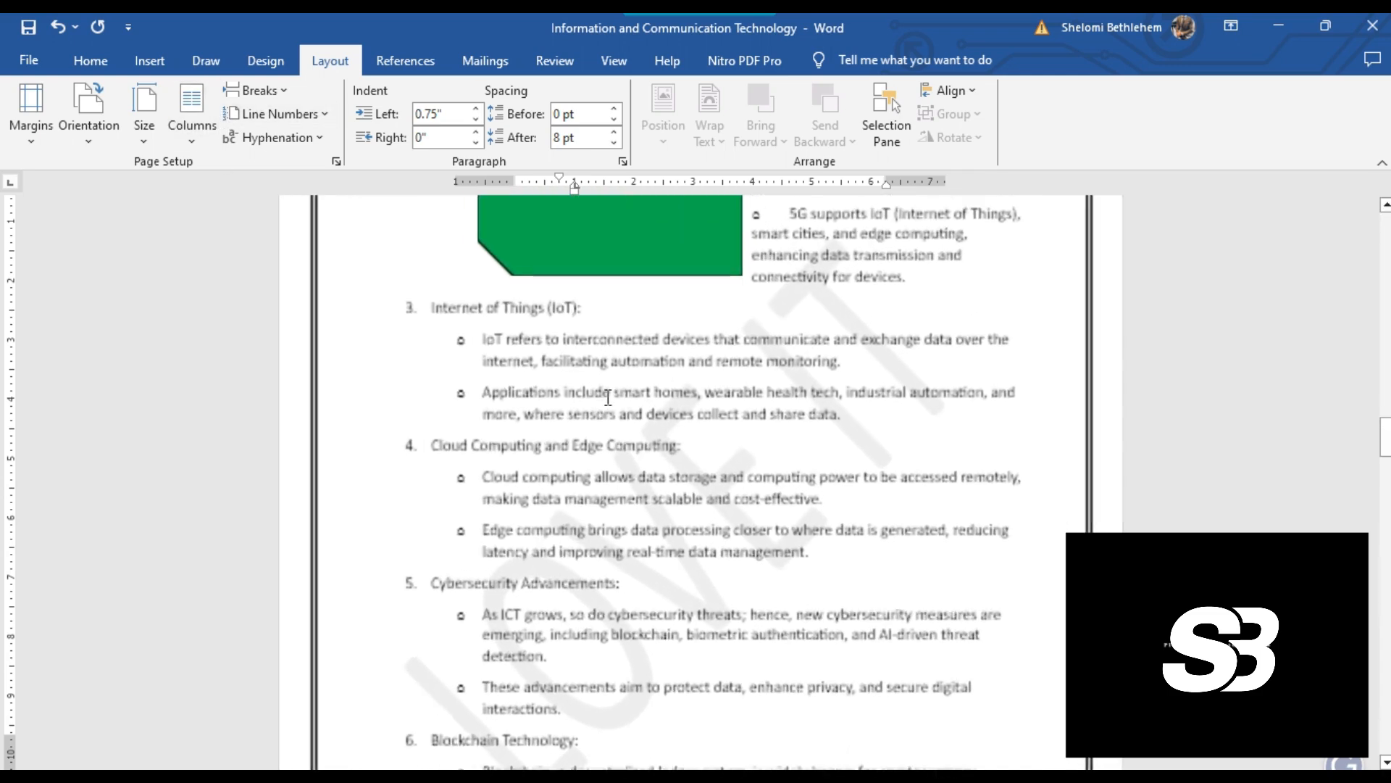
pyautogui.moveTo(486, 370); pyautogui.dragTo(1015, 734)
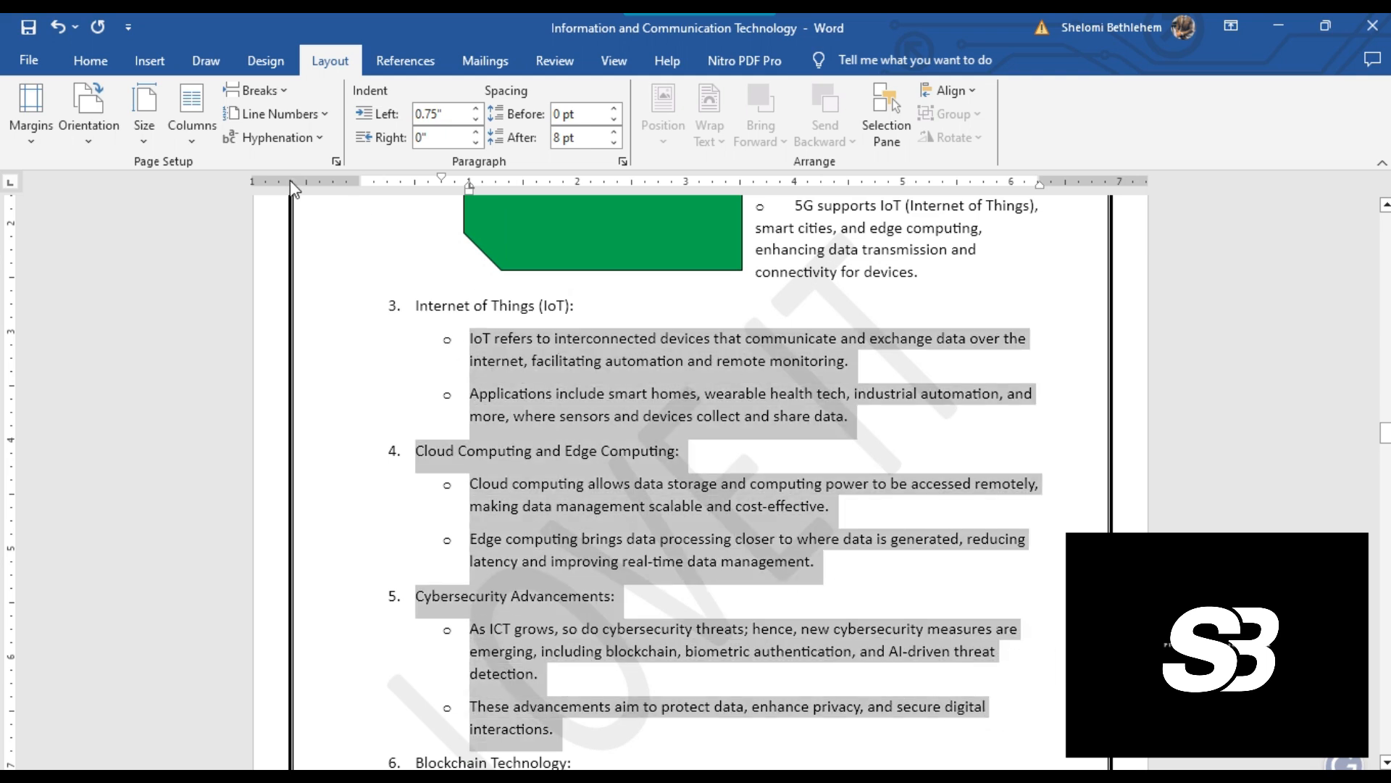
pyautogui.click(190, 134)
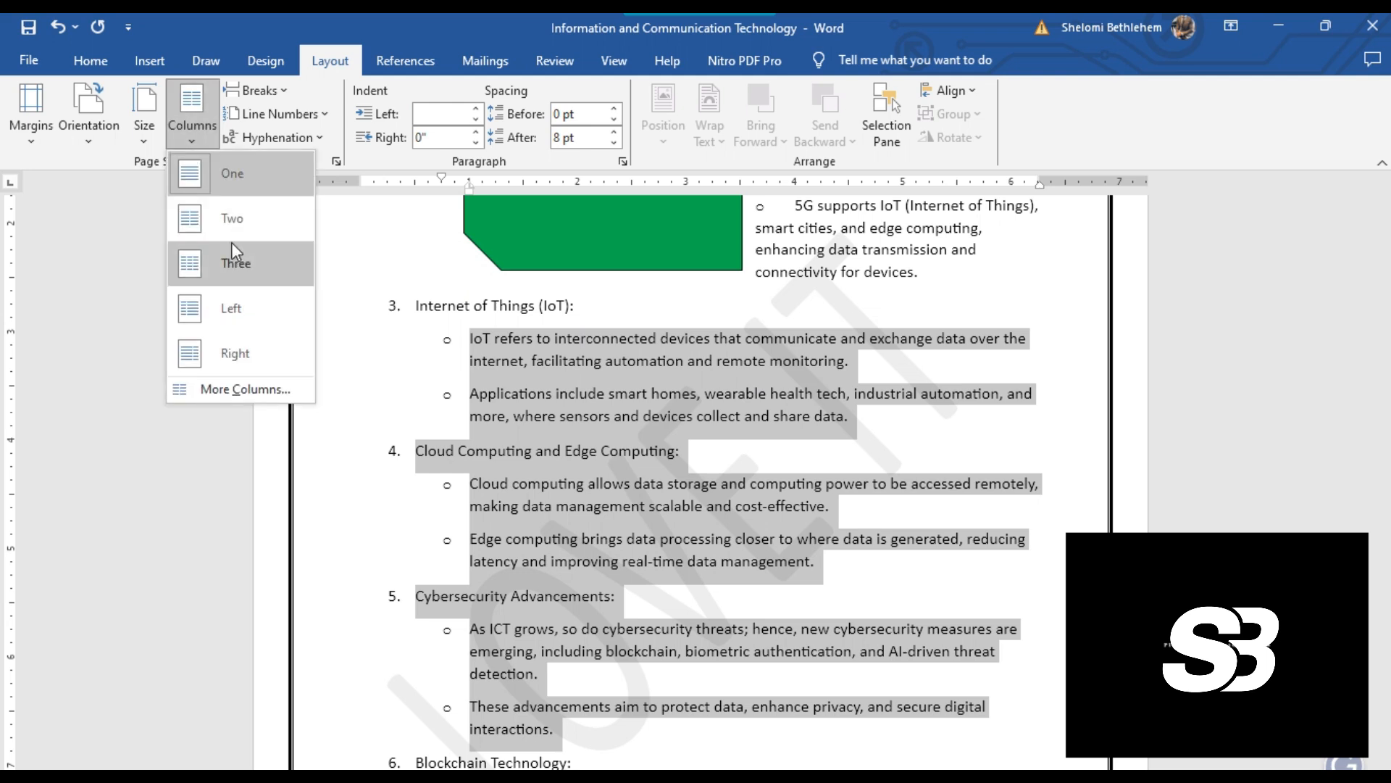
pyautogui.click(230, 221)
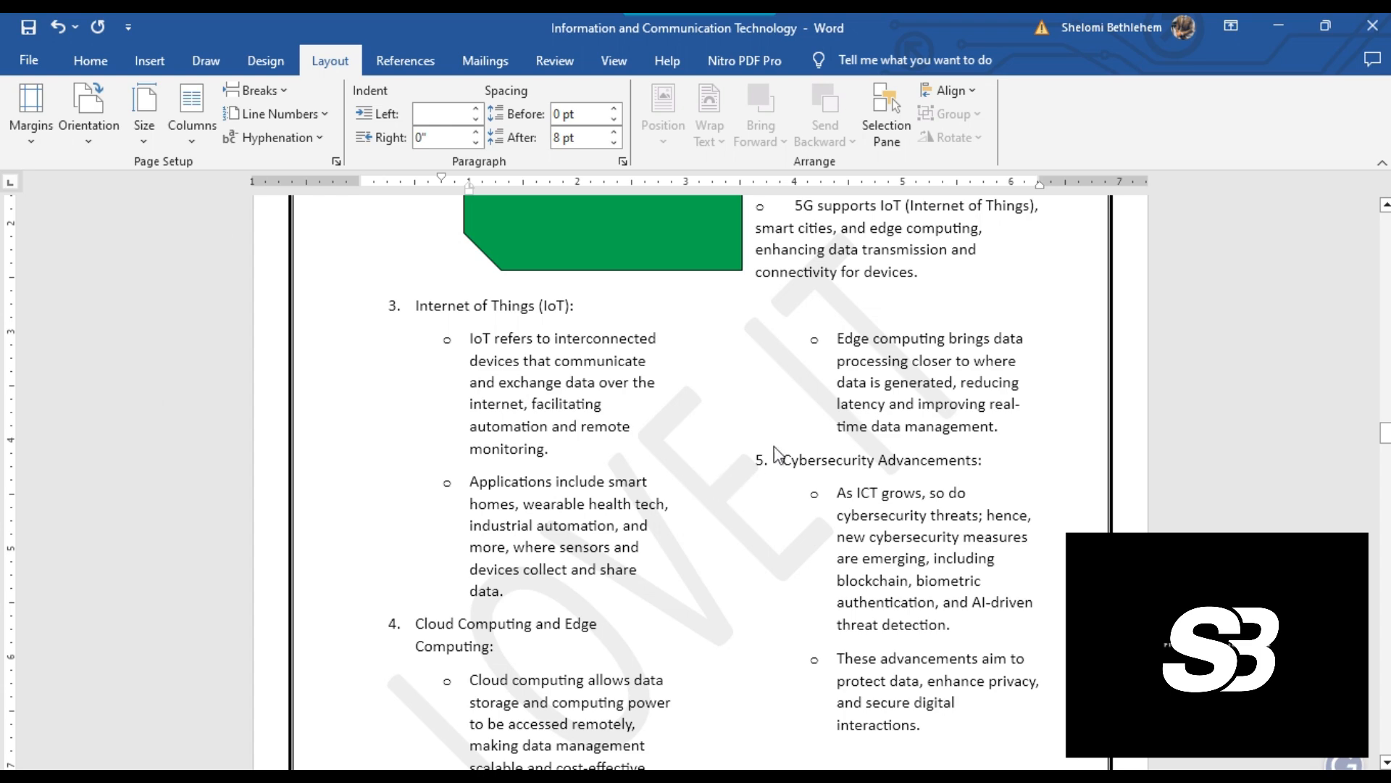
pyautogui.scroll(-3, 773, 479)
pyautogui.click(738, 459)
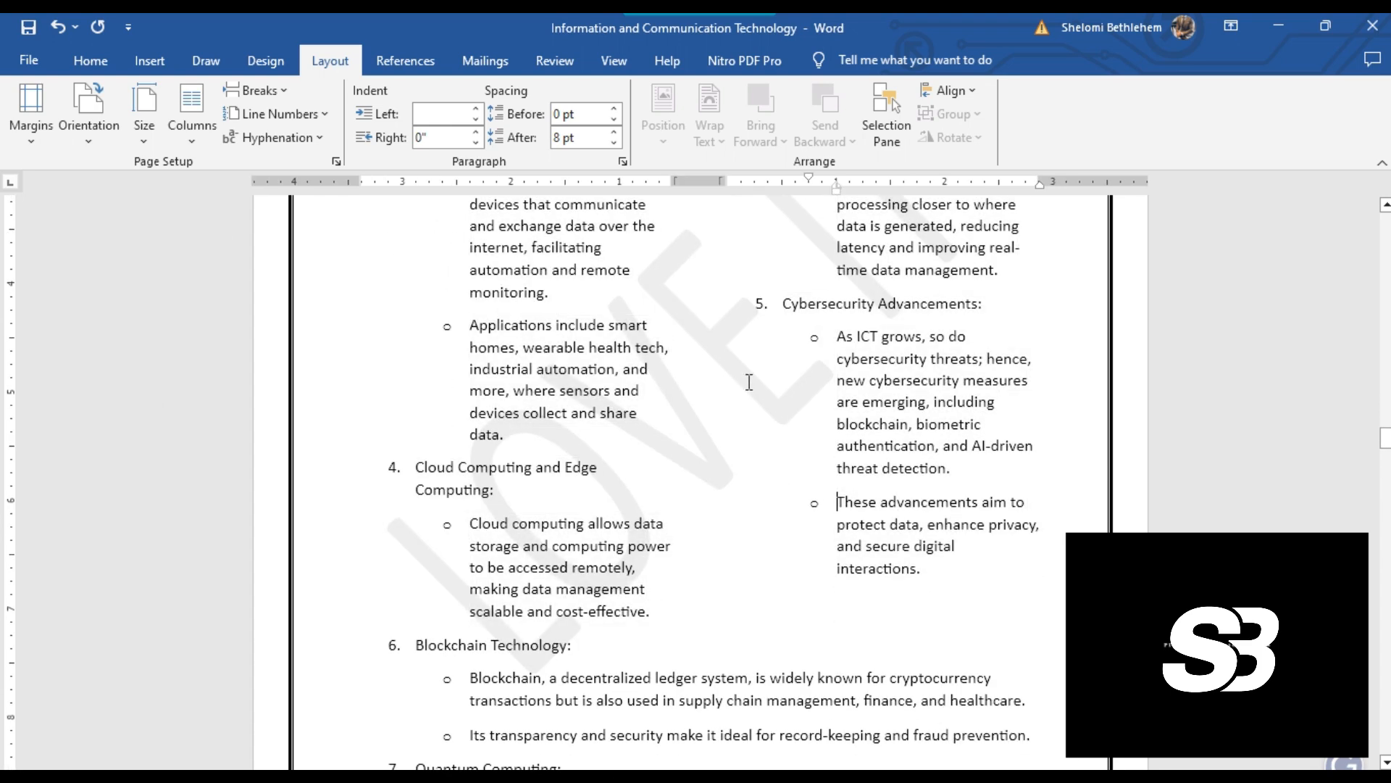
pyautogui.scroll(3, 802, 426)
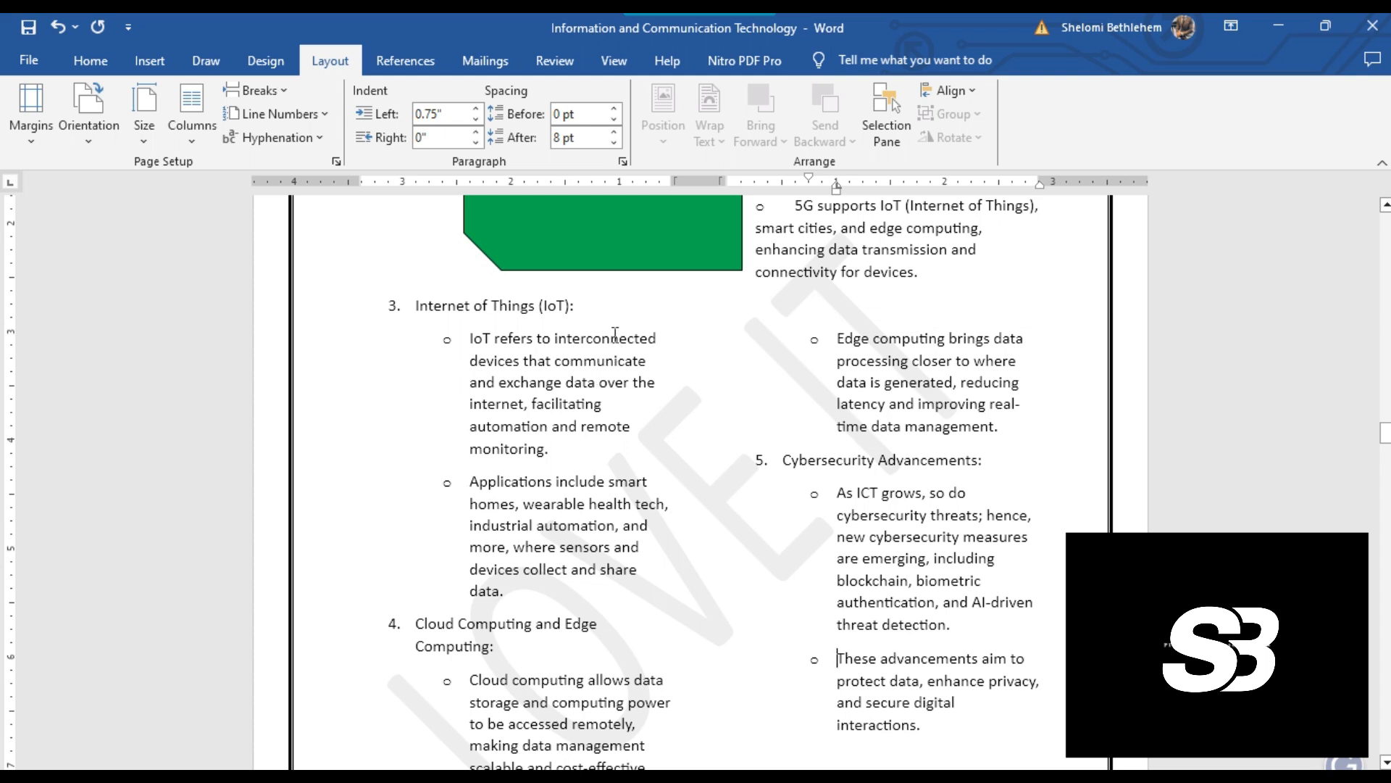
pyautogui.moveTo(452, 371); pyautogui.dragTo(591, 737)
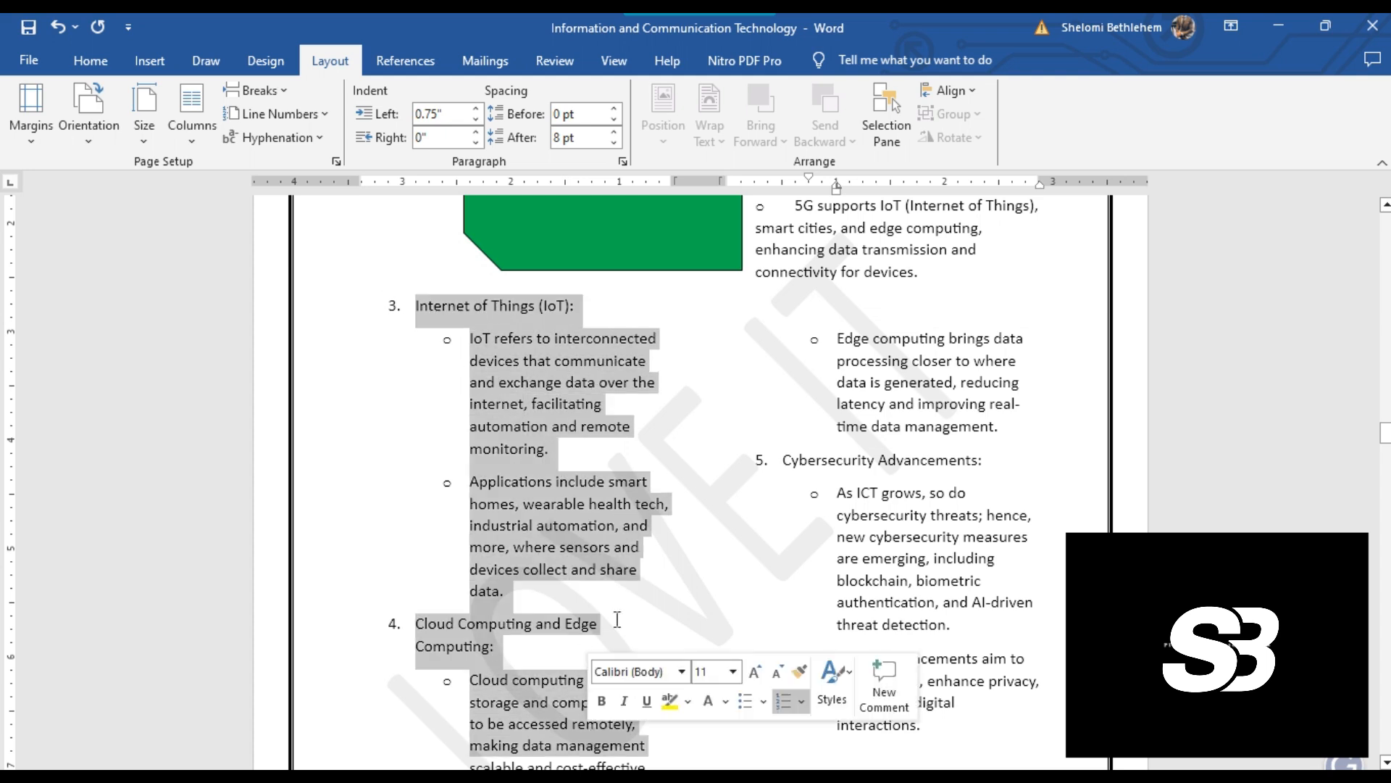
pyautogui.click(585, 506)
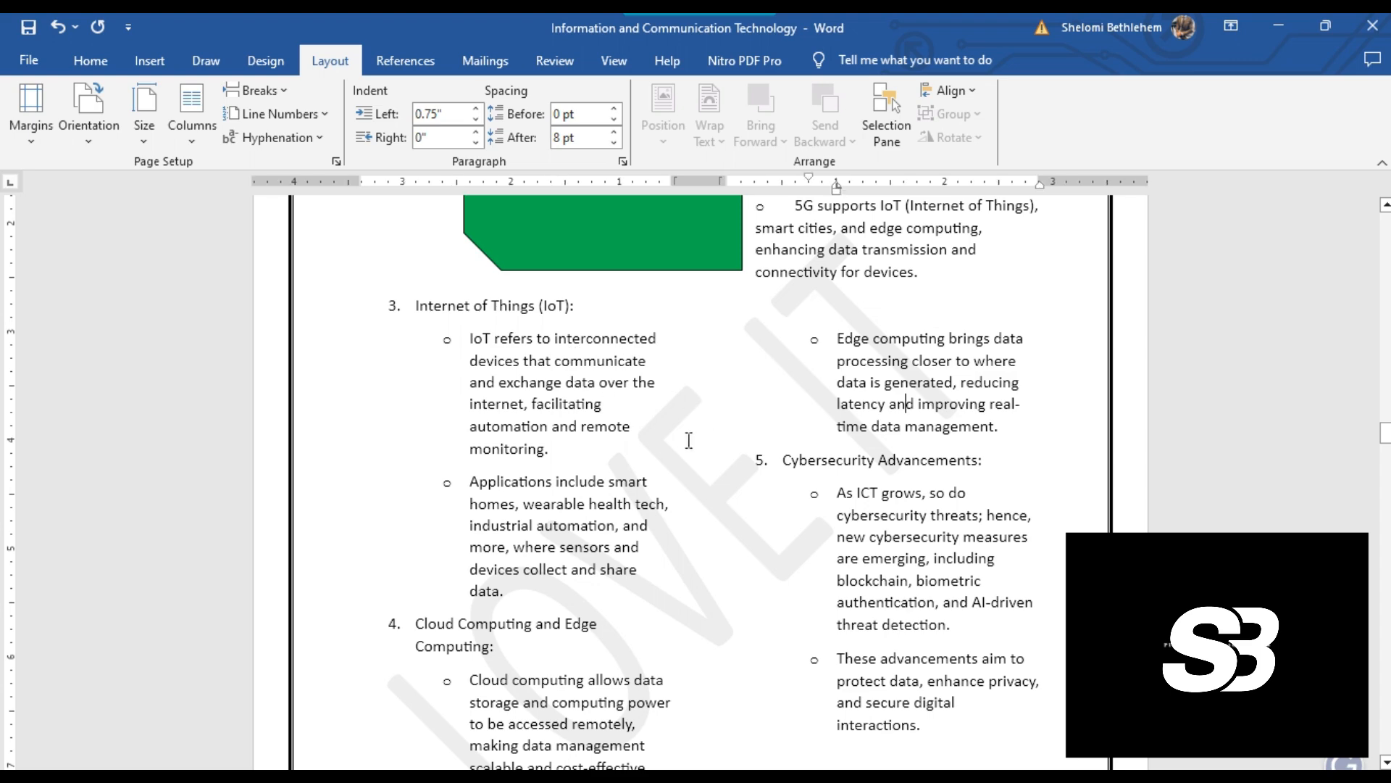
# Lay out the two bullets under Quantum Computing in three columns
pyautogui.scroll(-11, 798, 523)
pyautogui.scroll(-5, 772, 505)
pyautogui.scroll(3, 790, 429)
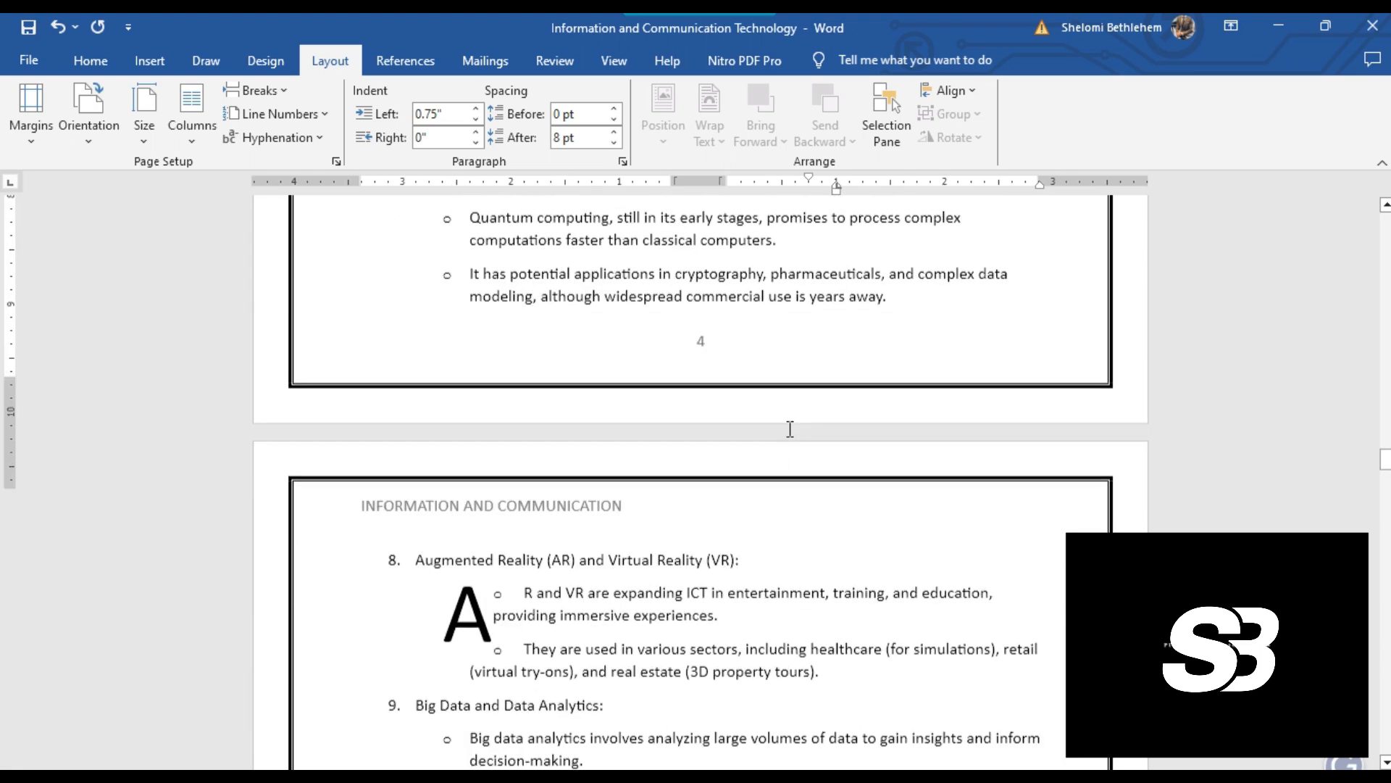
pyautogui.moveTo(888, 360); pyautogui.dragTo(467, 282)
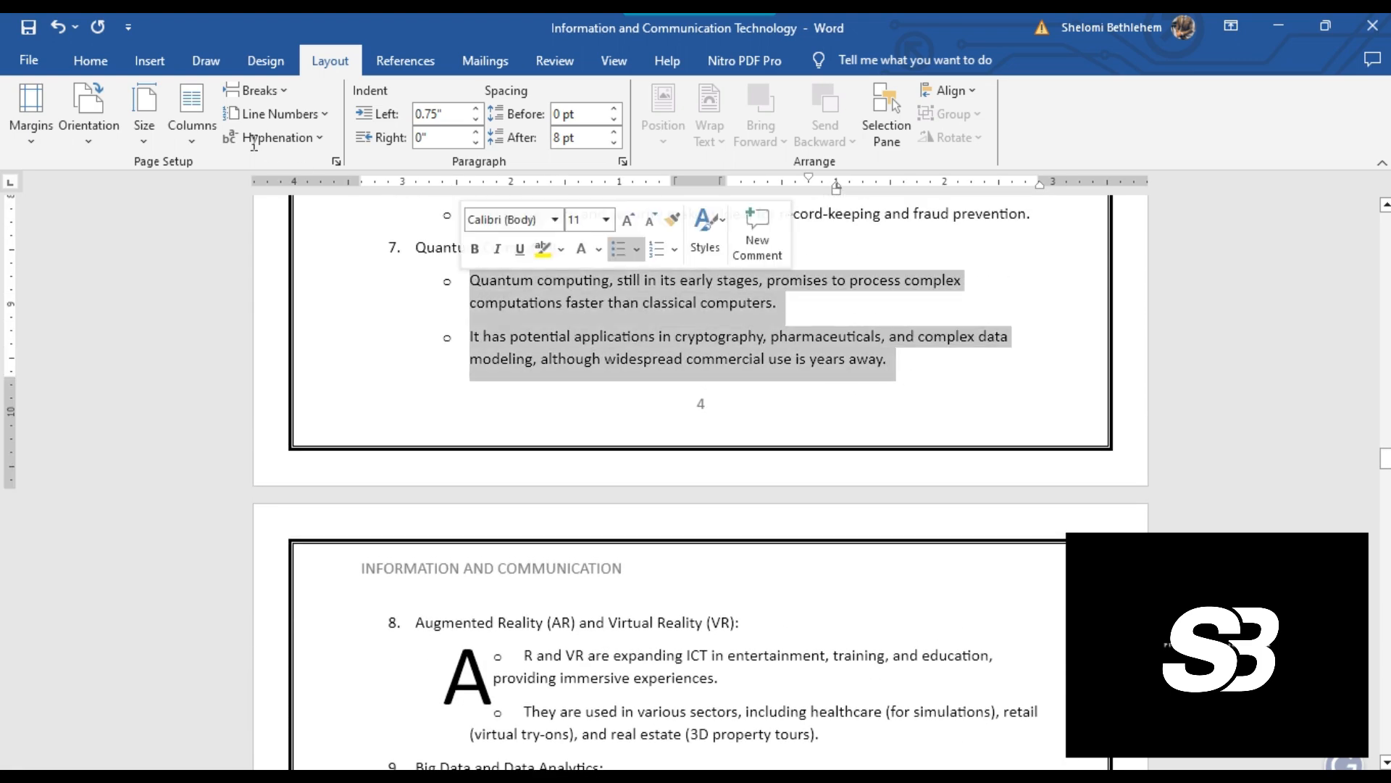
pyautogui.click(185, 144)
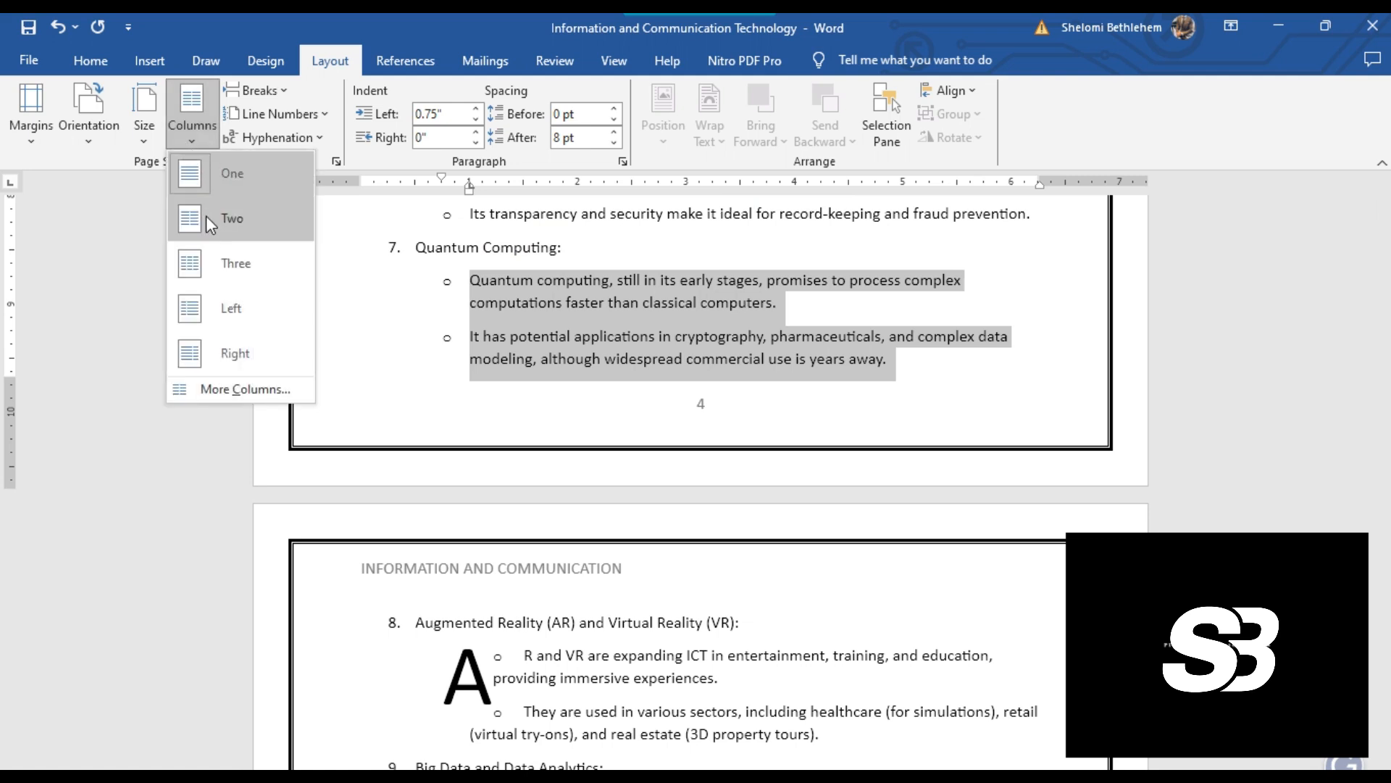
pyautogui.click(224, 265)
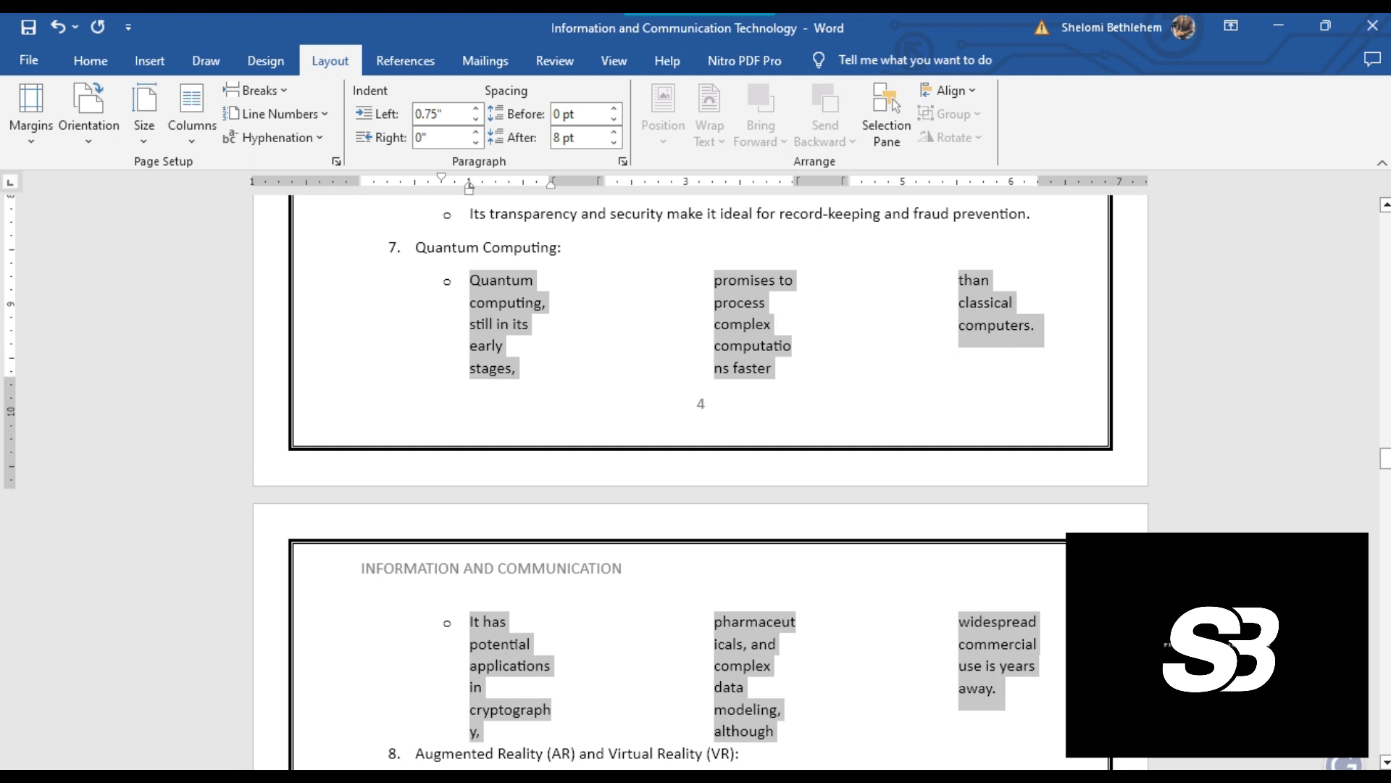
pyautogui.scroll(-1, 991, 435)
pyautogui.click(883, 337)
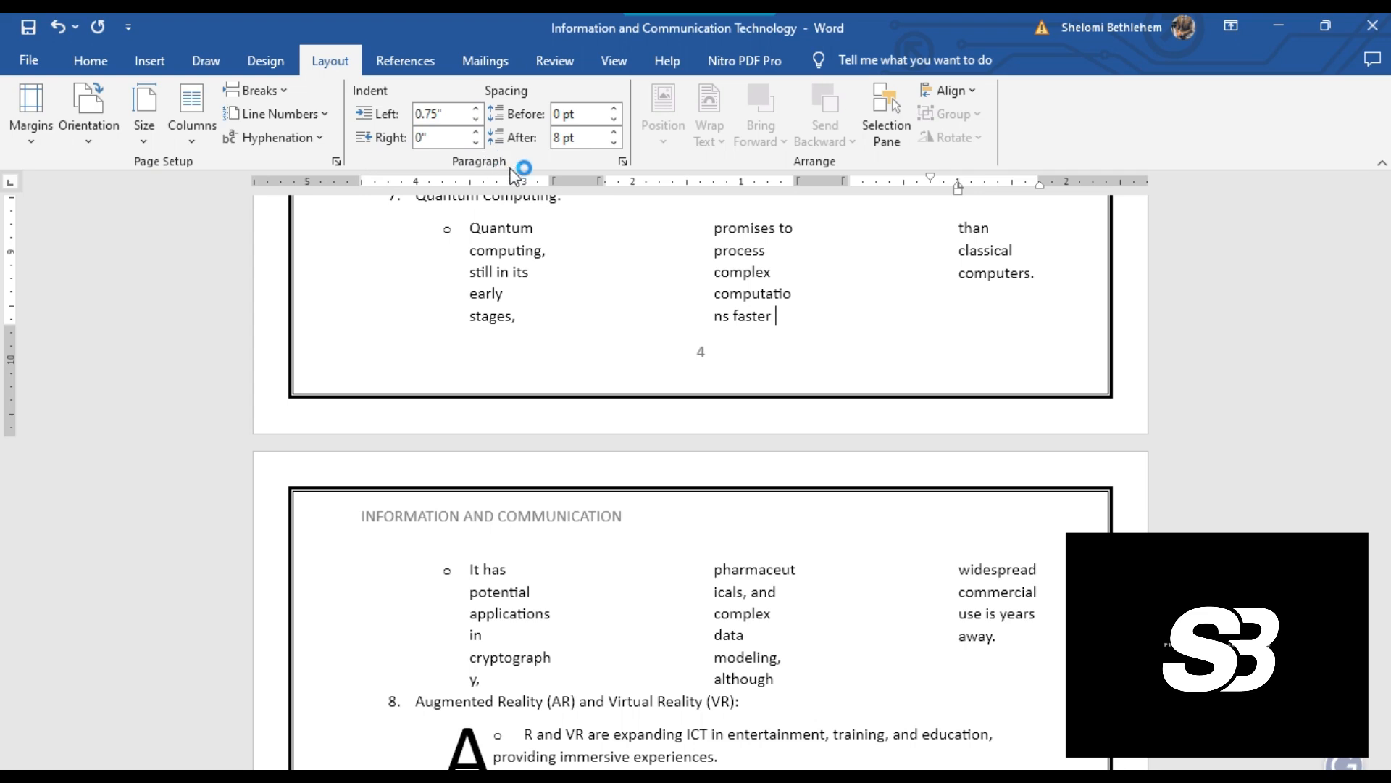
# Increase the left indent of the "Innovation and New Business Models:" heading to 2.2"
pyautogui.scroll(3, 534, 343)
pyautogui.scroll(3, 535, 342)
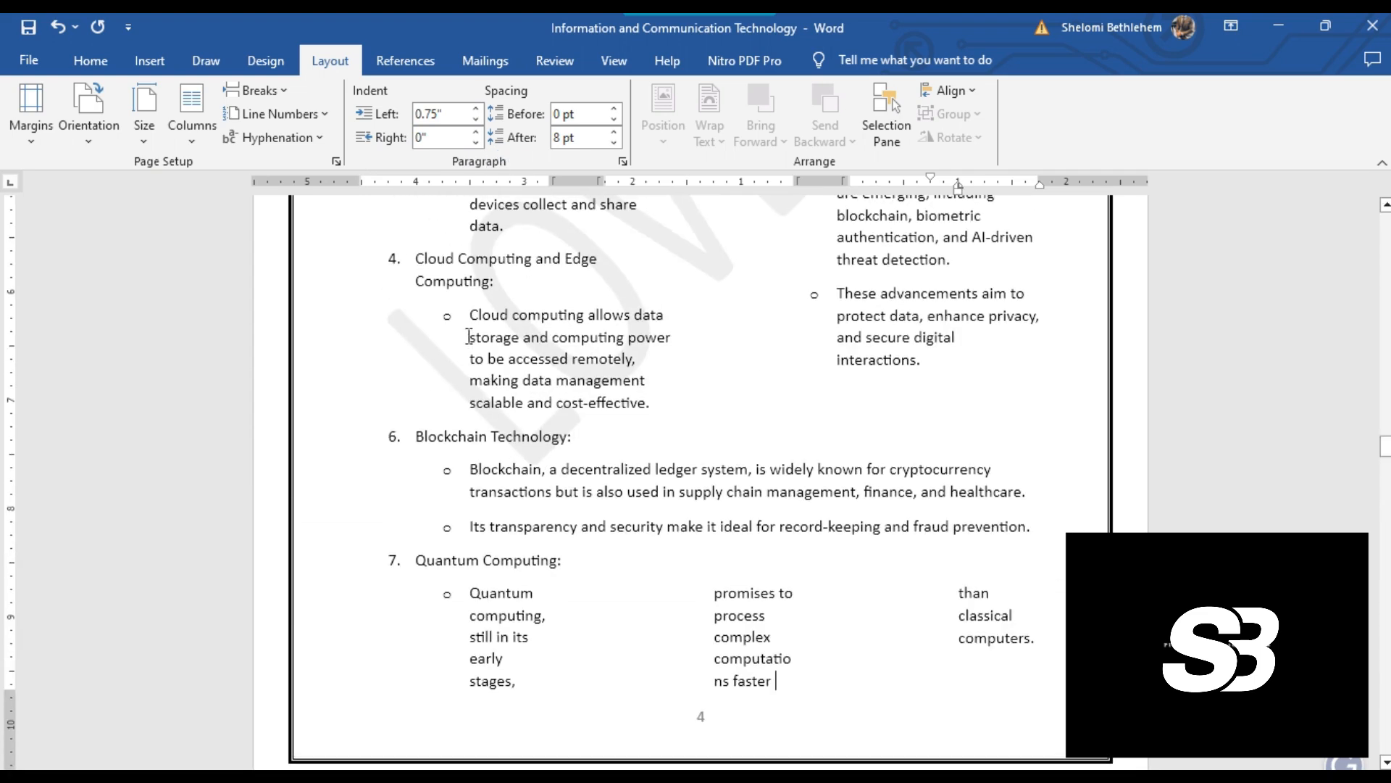
pyautogui.scroll(12, 442, 293)
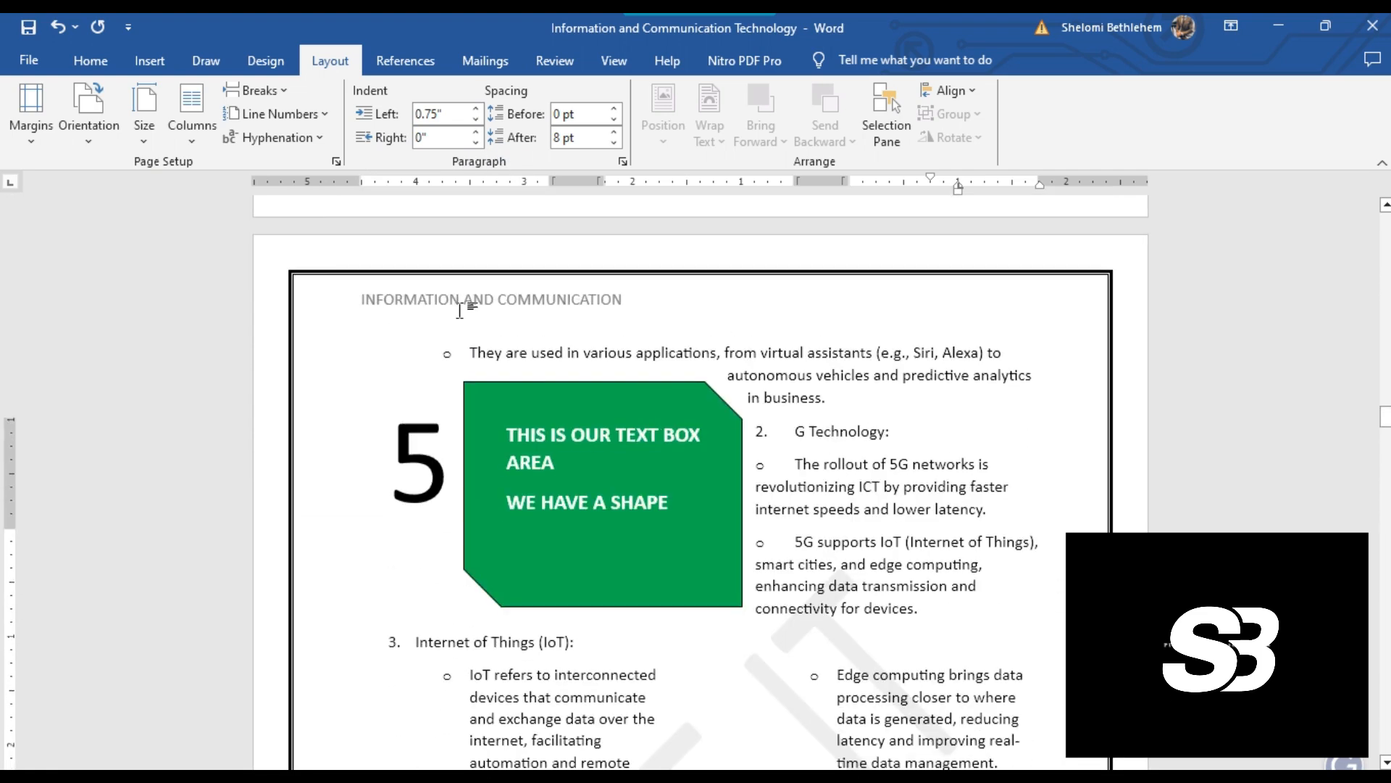
pyautogui.scroll(6, 471, 316)
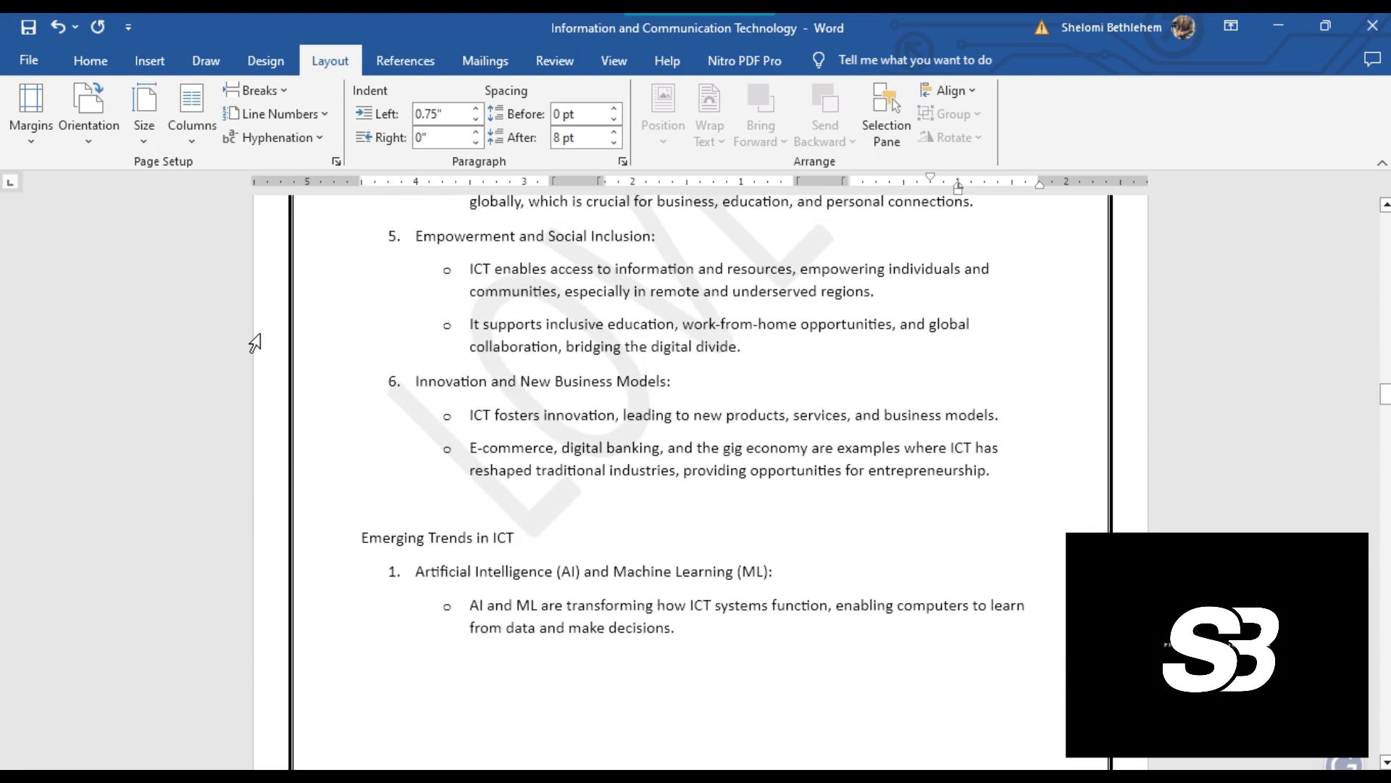
pyautogui.click(416, 382)
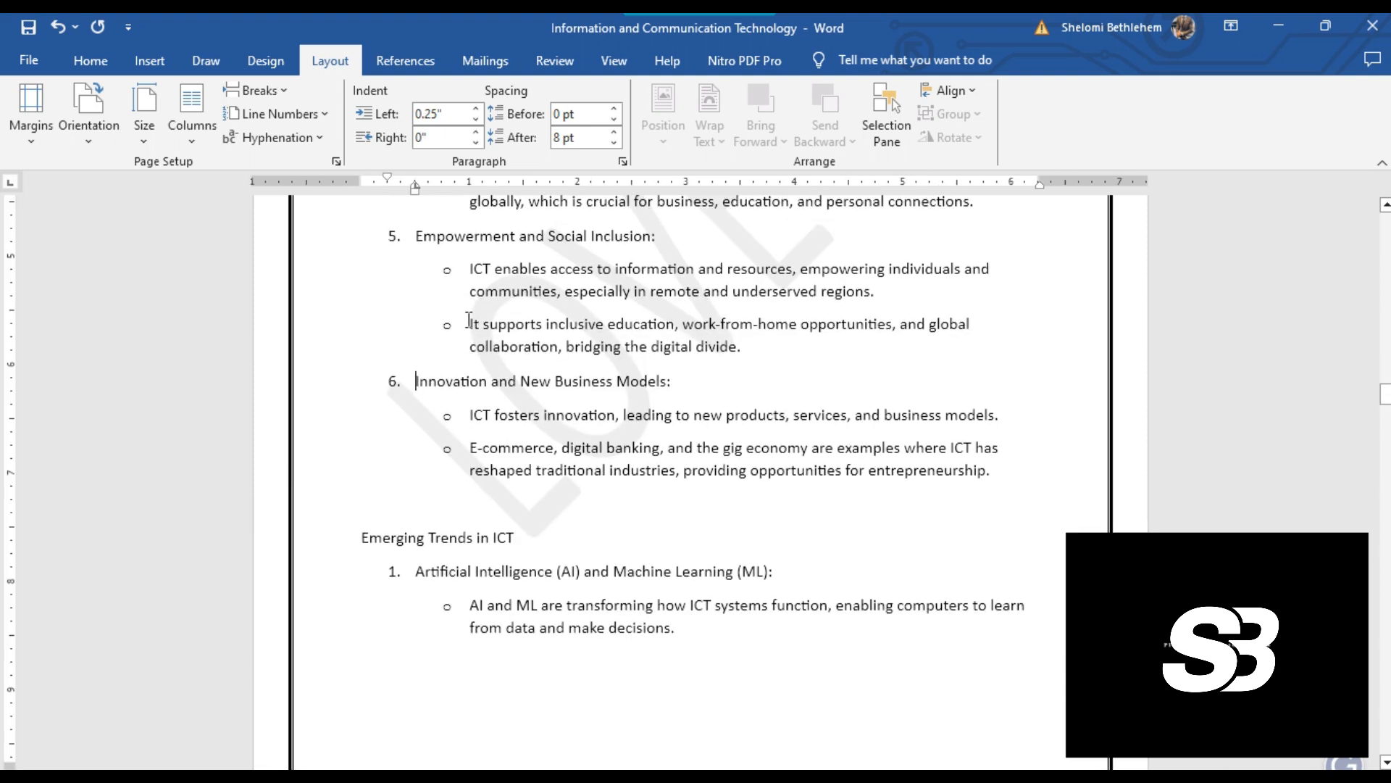
pyautogui.click(476, 108)
pyautogui.click(475, 109)
pyautogui.click(476, 109)
pyautogui.click(475, 109)
pyautogui.click(475, 109)
pyautogui.click(475, 109)
pyautogui.click(475, 108)
pyautogui.click(475, 108)
pyautogui.click(475, 109)
pyautogui.click(475, 109)
pyautogui.click(476, 109)
pyautogui.click(476, 109)
pyautogui.click(476, 109)
pyautogui.click(476, 109)
pyautogui.click(475, 108)
pyautogui.click(475, 109)
pyautogui.click(475, 108)
pyautogui.click(475, 109)
pyautogui.click(475, 109)
# Set the left indent of the "Innovation and New Business Models:" heading, its two bullets and the blank line below to 1.7"
pyautogui.keyDown('shift'); pyautogui.click(641, 505); pyautogui.keyUp('shift')
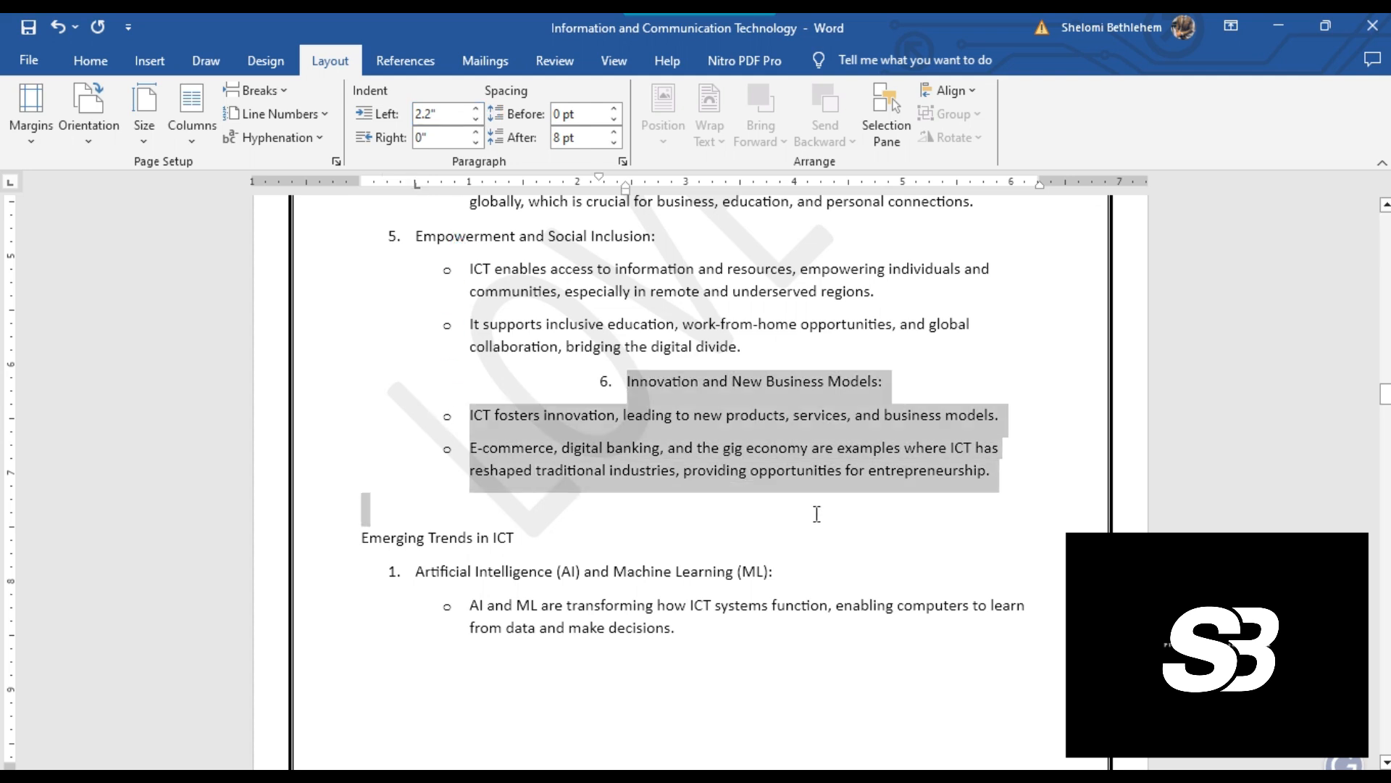
pyautogui.click(473, 110)
pyautogui.click(473, 110)
pyautogui.click(475, 109)
pyautogui.click(476, 109)
pyautogui.click(475, 110)
pyautogui.click(475, 110)
pyautogui.click(475, 109)
pyautogui.click(475, 110)
pyautogui.click(473, 110)
pyautogui.click(474, 110)
pyautogui.click(473, 110)
pyautogui.click(473, 110)
pyautogui.click(473, 111)
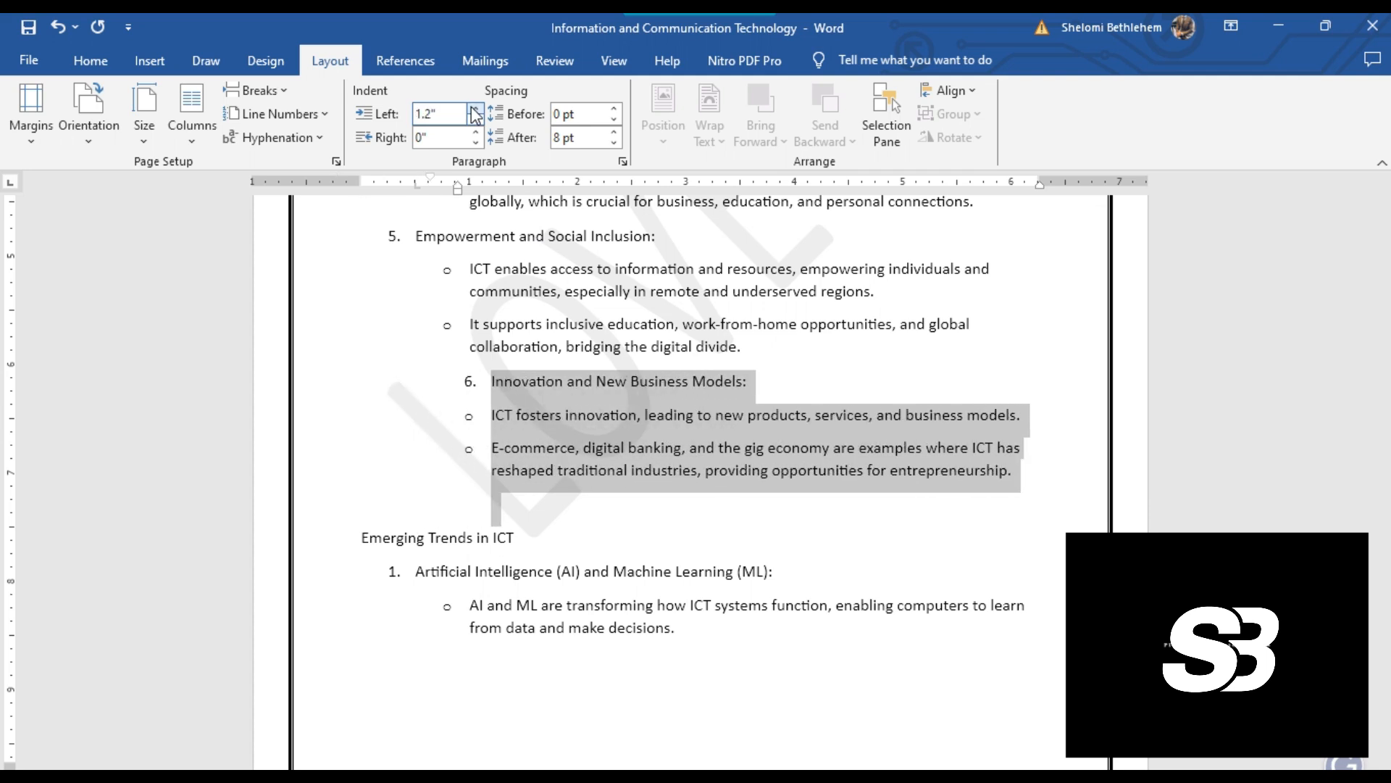
pyautogui.click(473, 110)
pyautogui.click(473, 110)
pyautogui.click(474, 110)
pyautogui.click(475, 110)
pyautogui.click(475, 111)
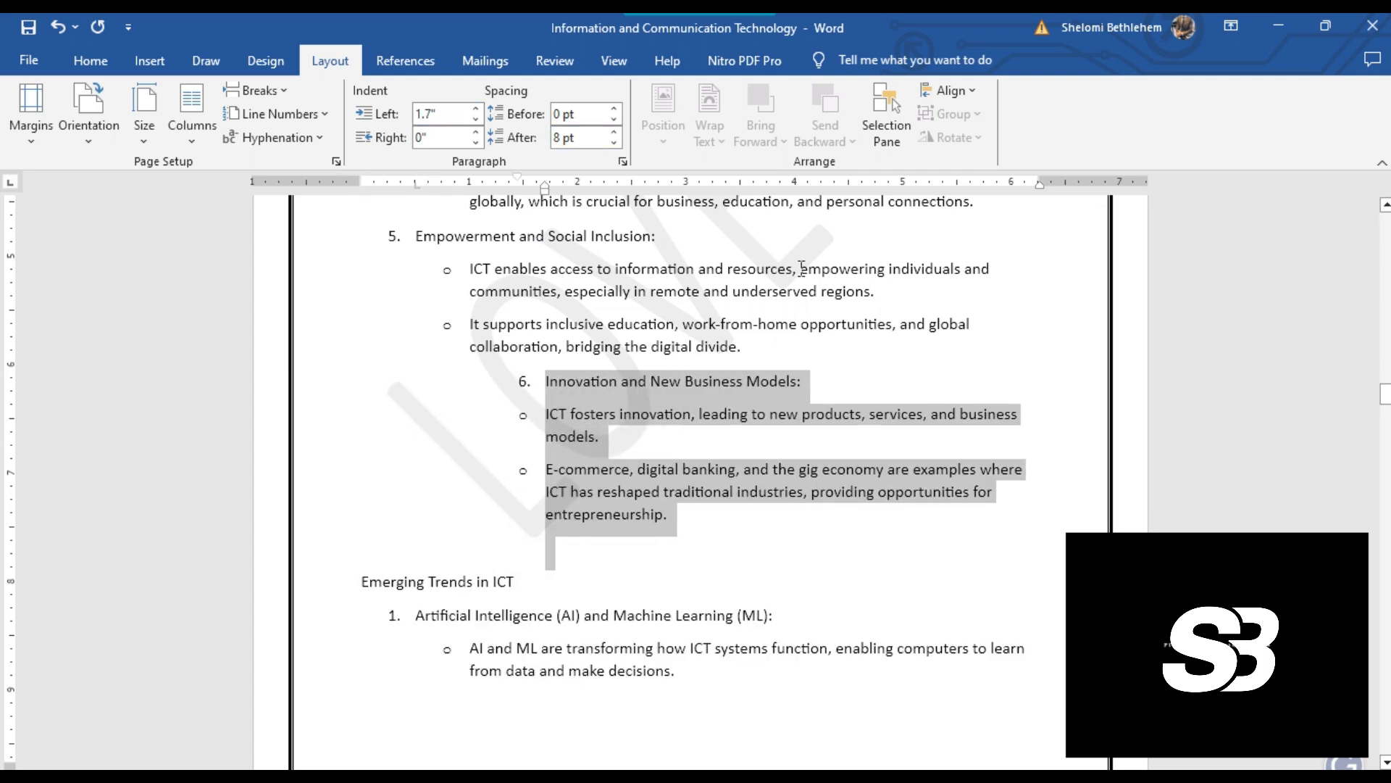
# Set the paragraph spacing of the two bullets under Empowerment and Social Inclusion to 6 pt before and 48 pt after
pyautogui.click(758, 288)
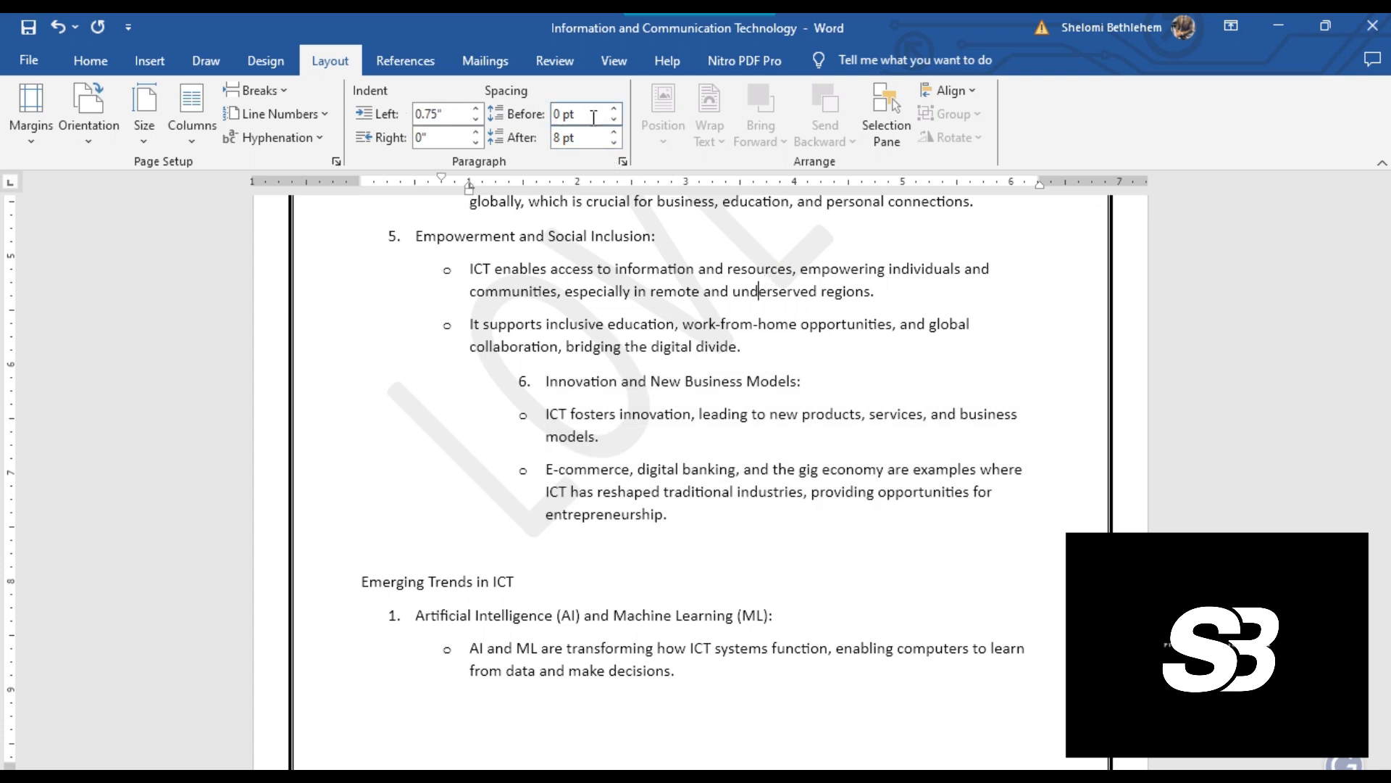
pyautogui.moveTo(807, 352); pyautogui.dragTo(471, 268)
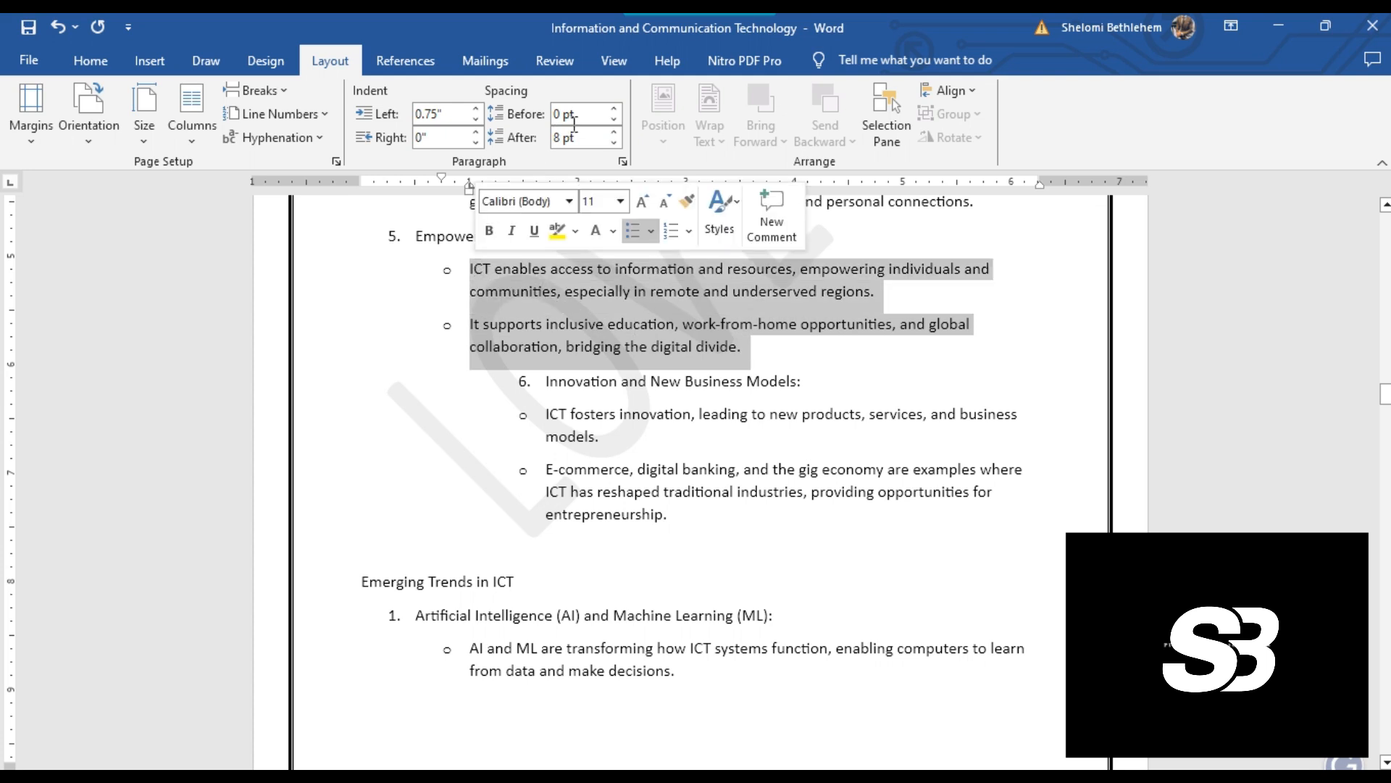
pyautogui.click(615, 132)
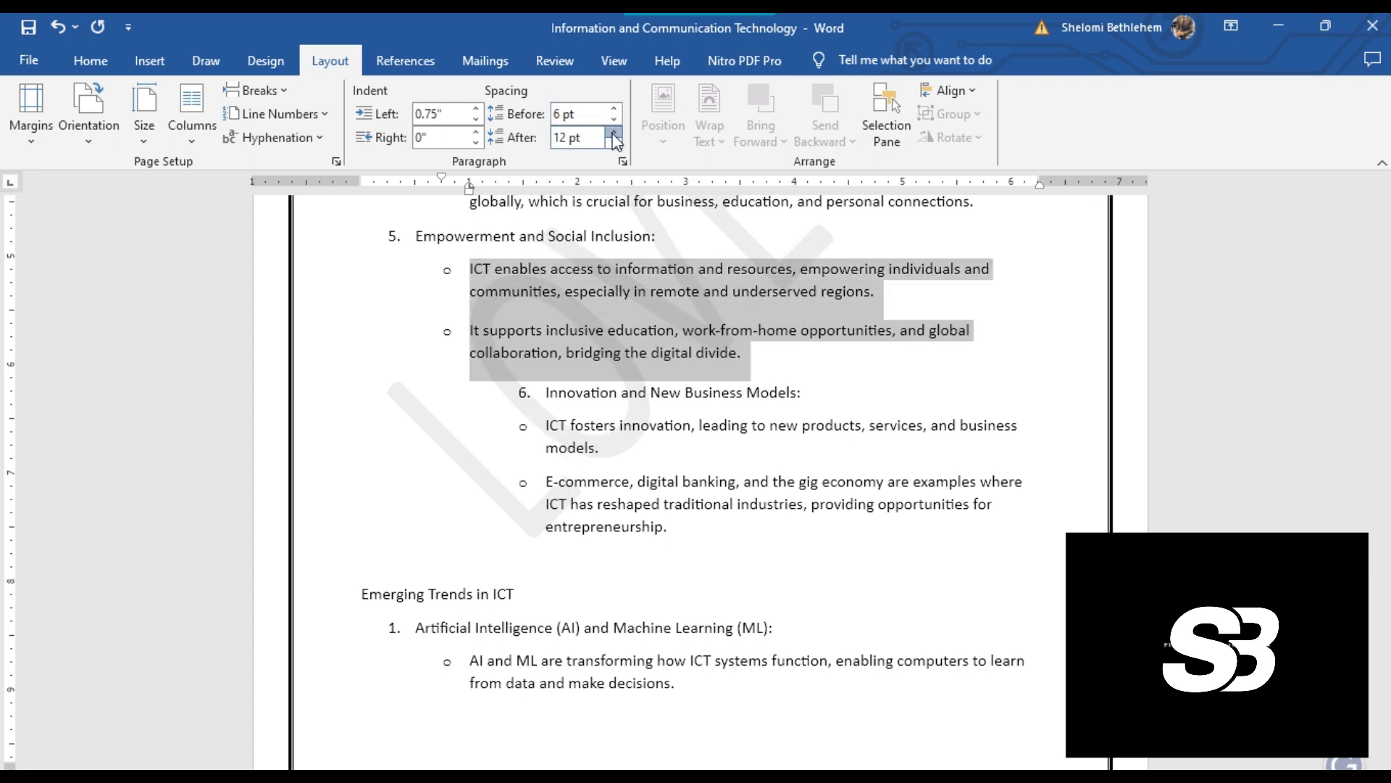
pyautogui.click(614, 132)
pyautogui.click(615, 132)
pyautogui.click(615, 132)
pyautogui.click(615, 132)
pyautogui.click(614, 132)
pyautogui.click(728, 289)
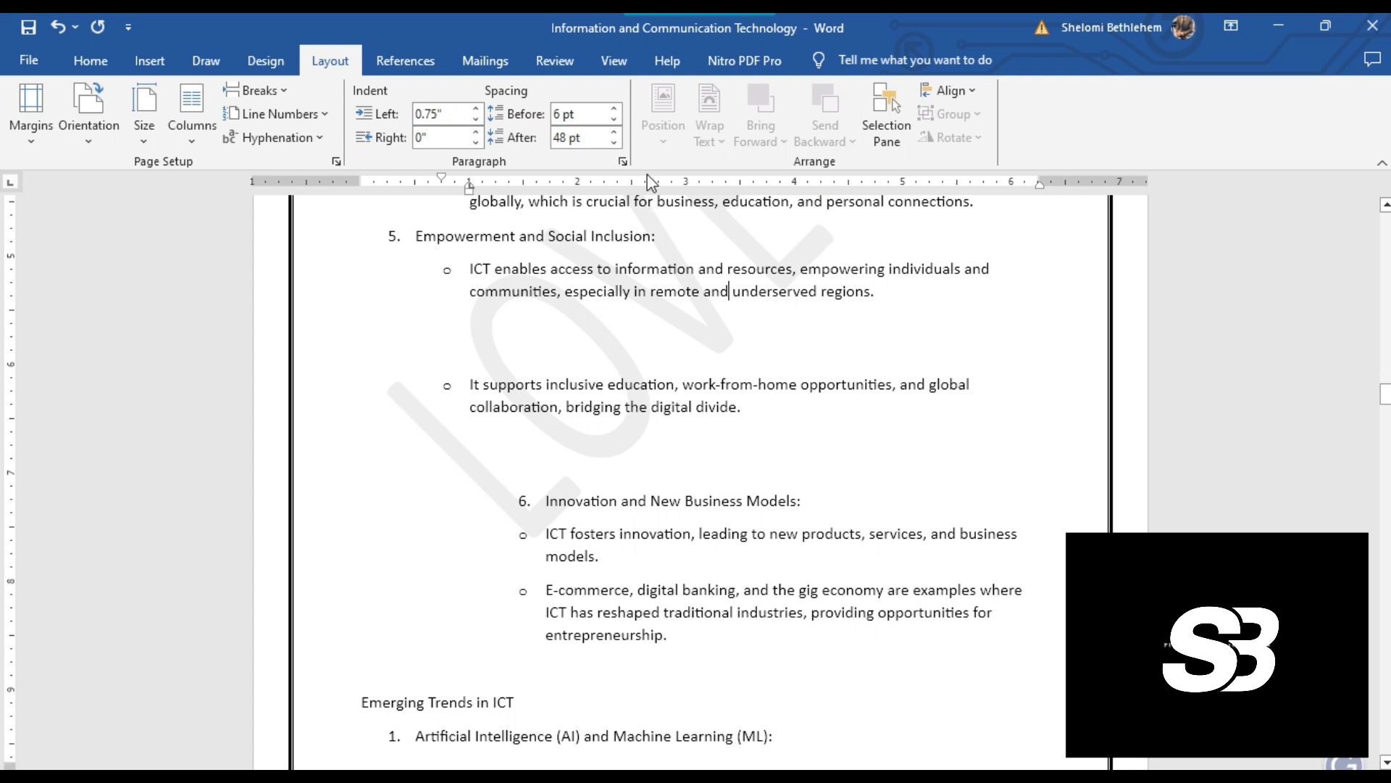
# Look over the built-in table of contents styles and the commands for inserting footnotes and endnotes
pyautogui.click(410, 55)
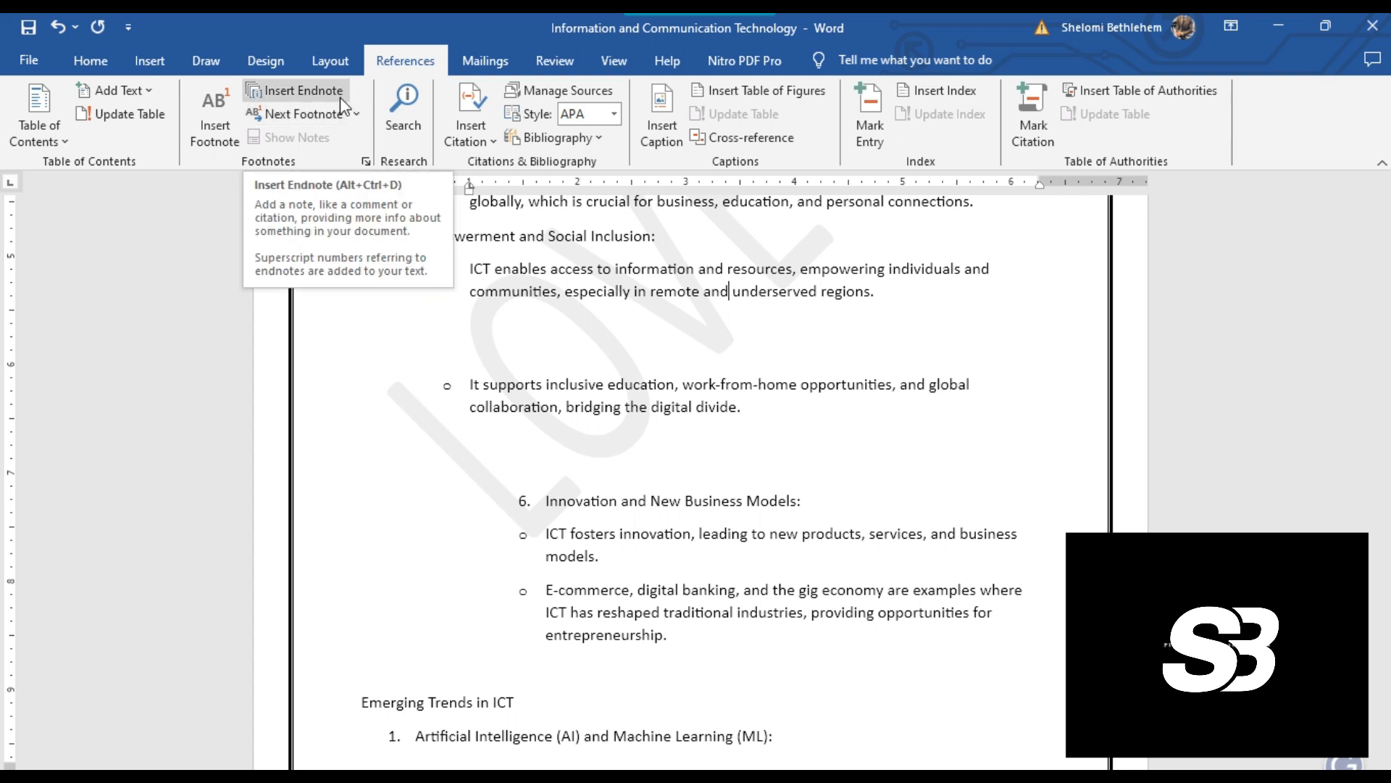
pyautogui.click(56, 142)
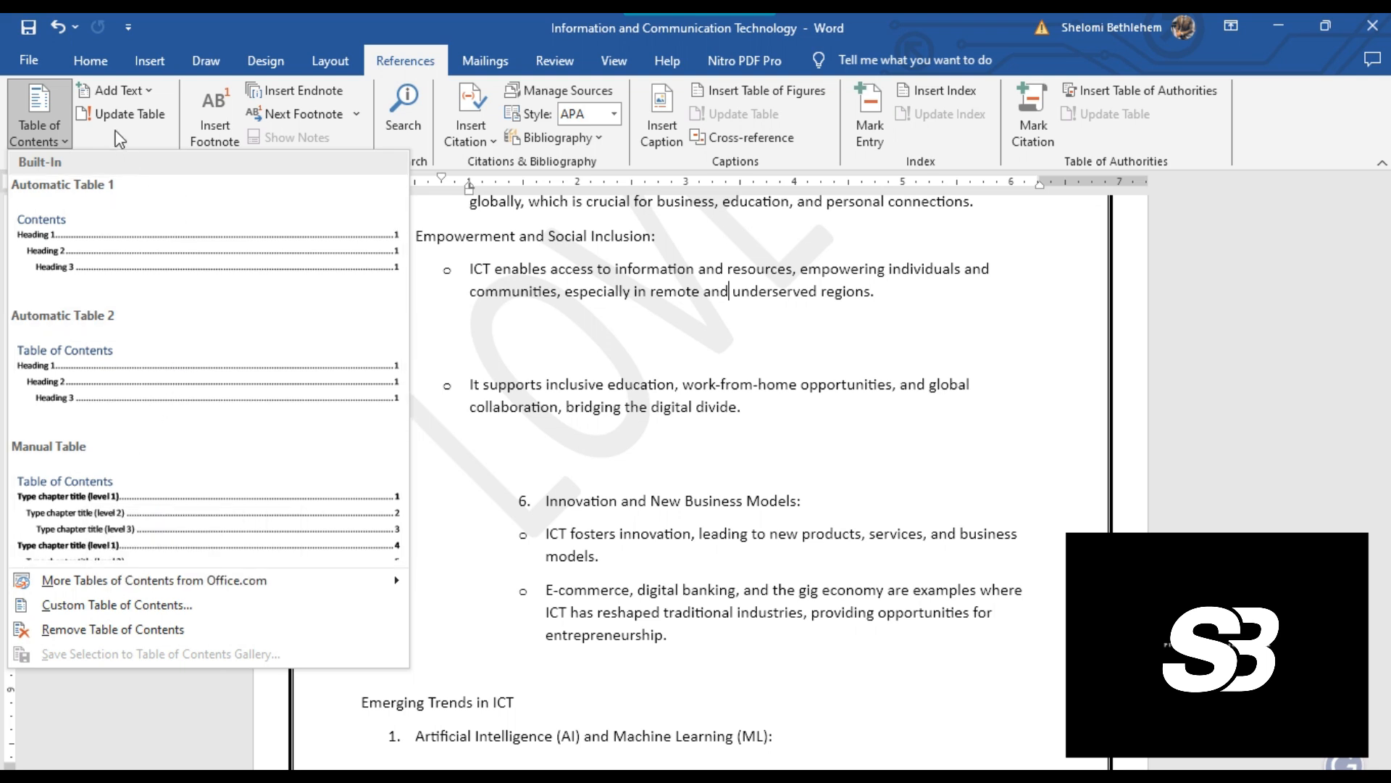
pyautogui.click(269, 19)
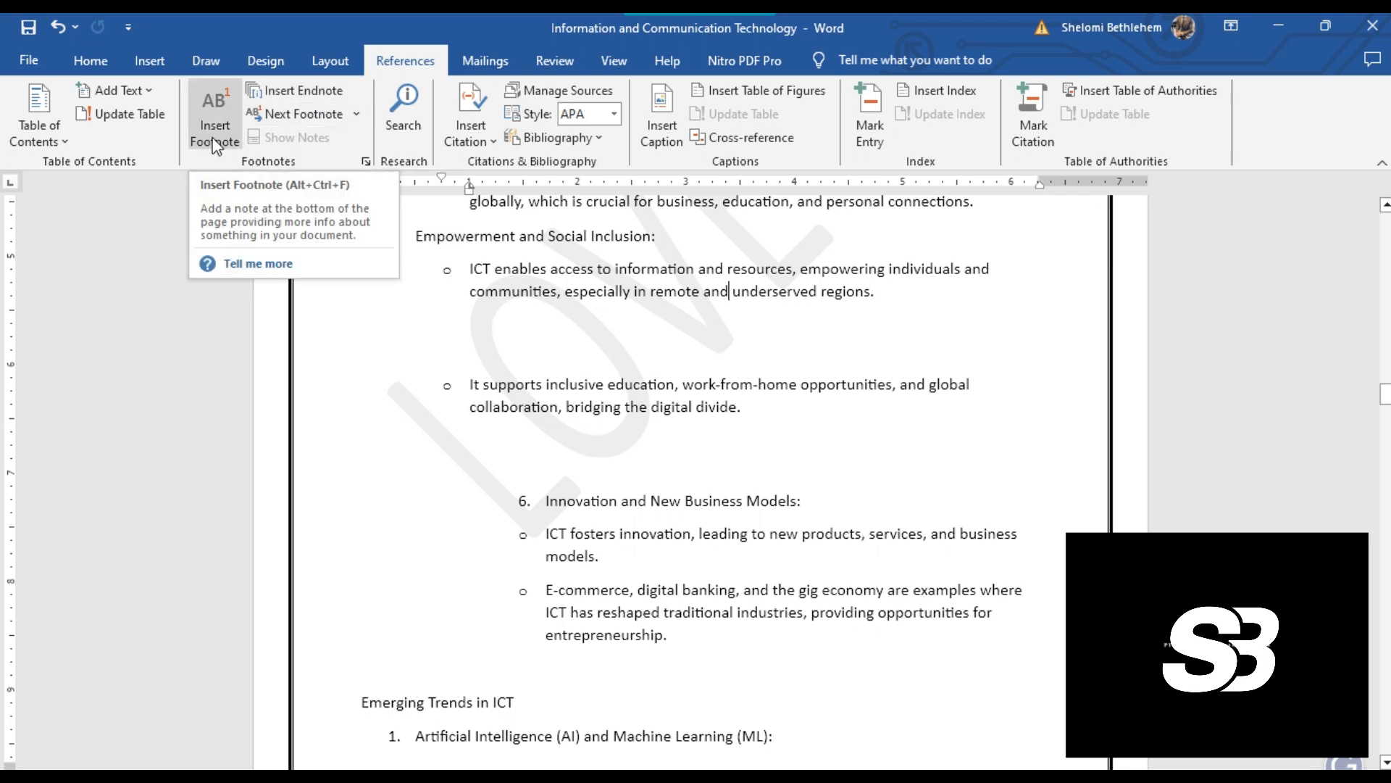
pyautogui.scroll(-5, 606, 575)
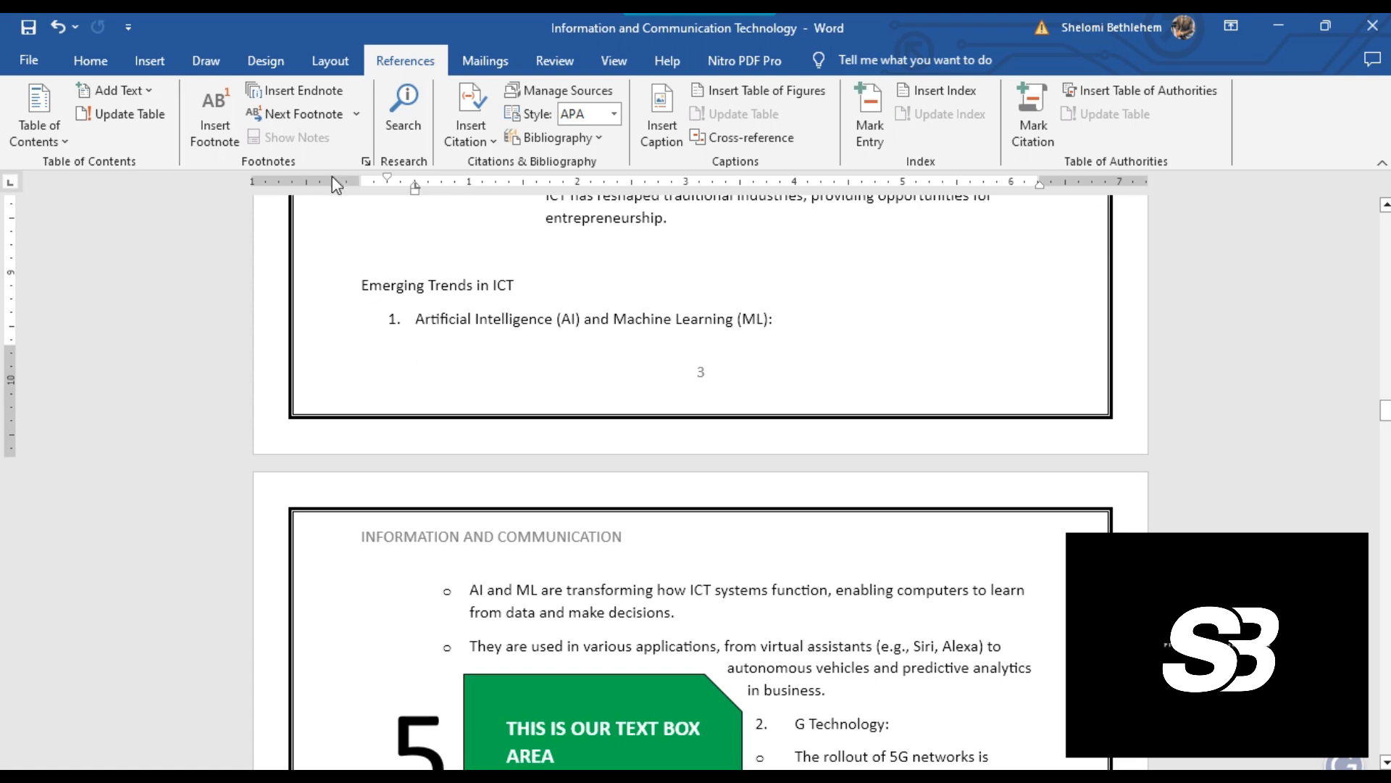
pyautogui.click(319, 92)
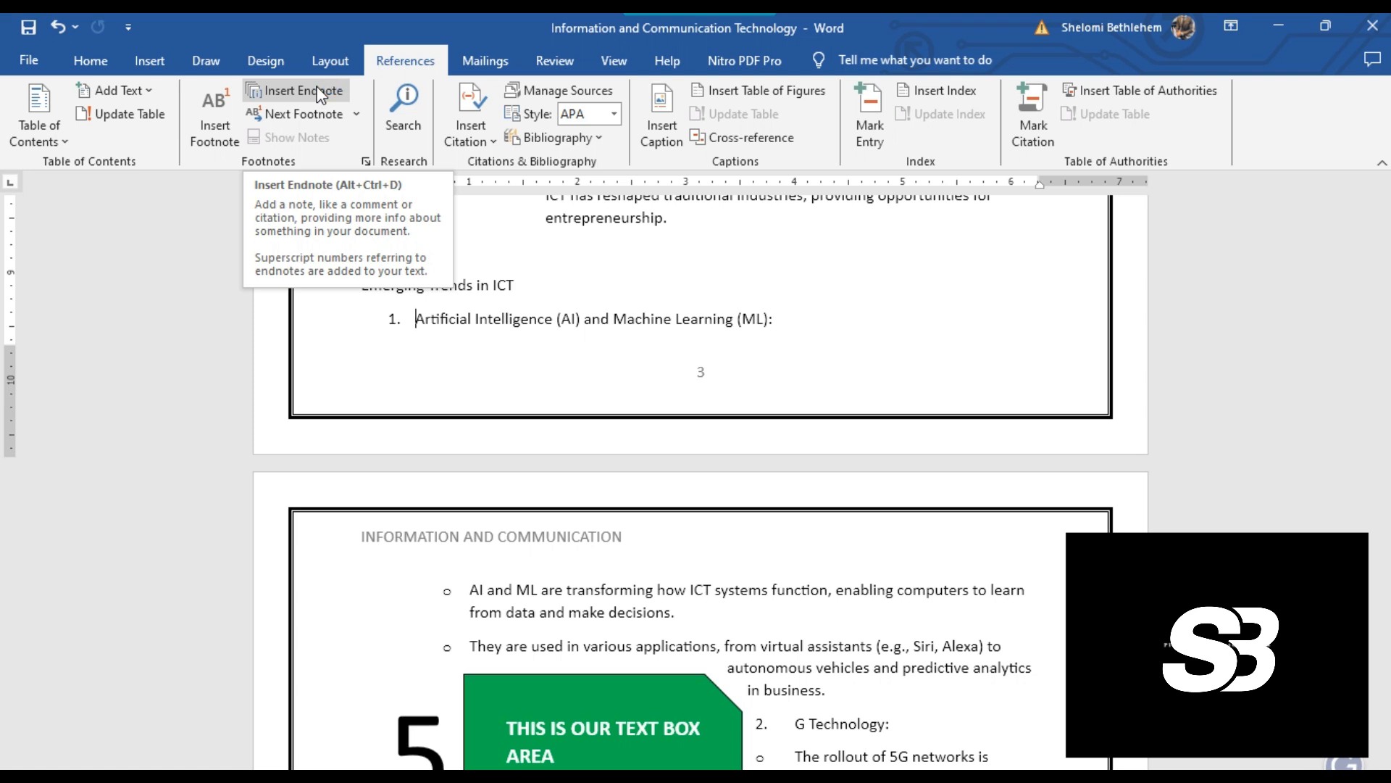
# Switch to the Relevant Readings 1 document and find its section on endnotes and footnotes
pyautogui.hotkey('alt', 'Tab')
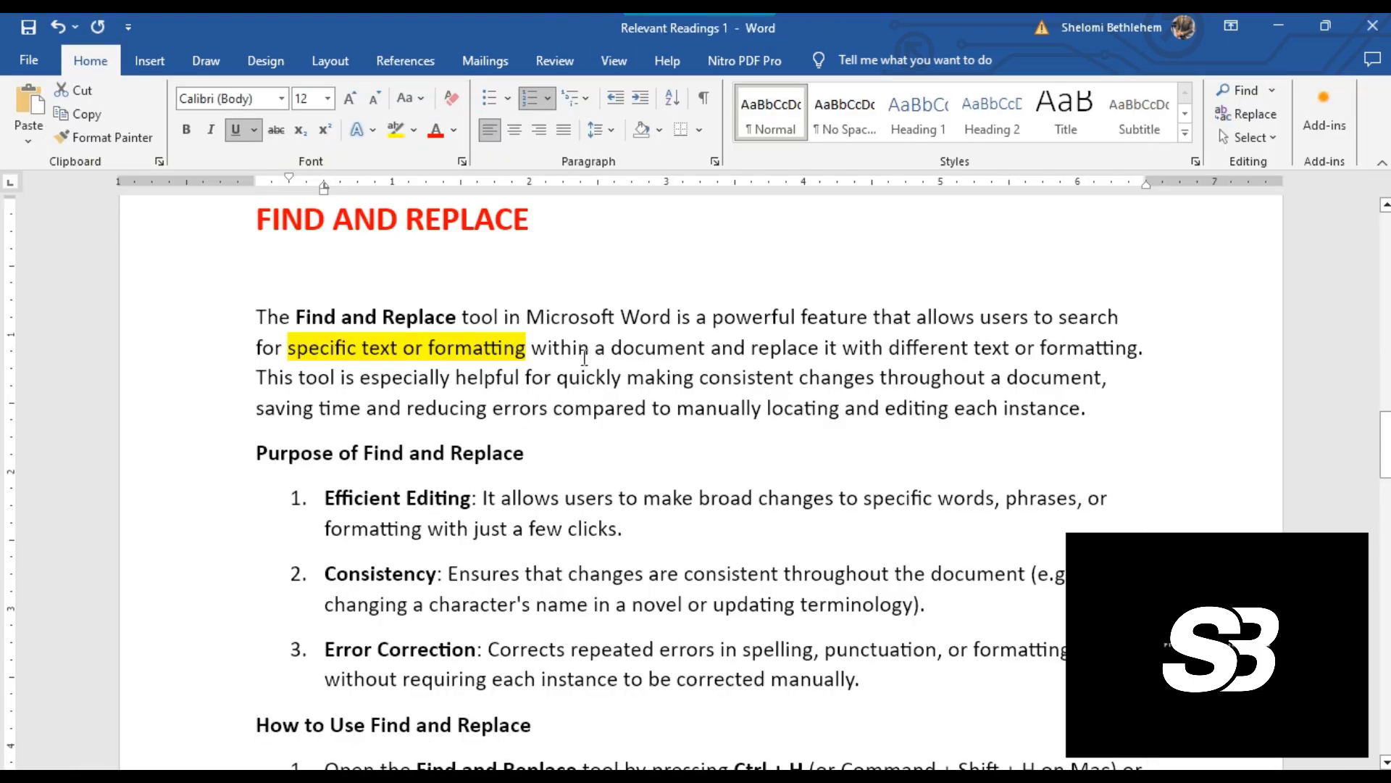
pyautogui.scroll(-12, 656, 362)
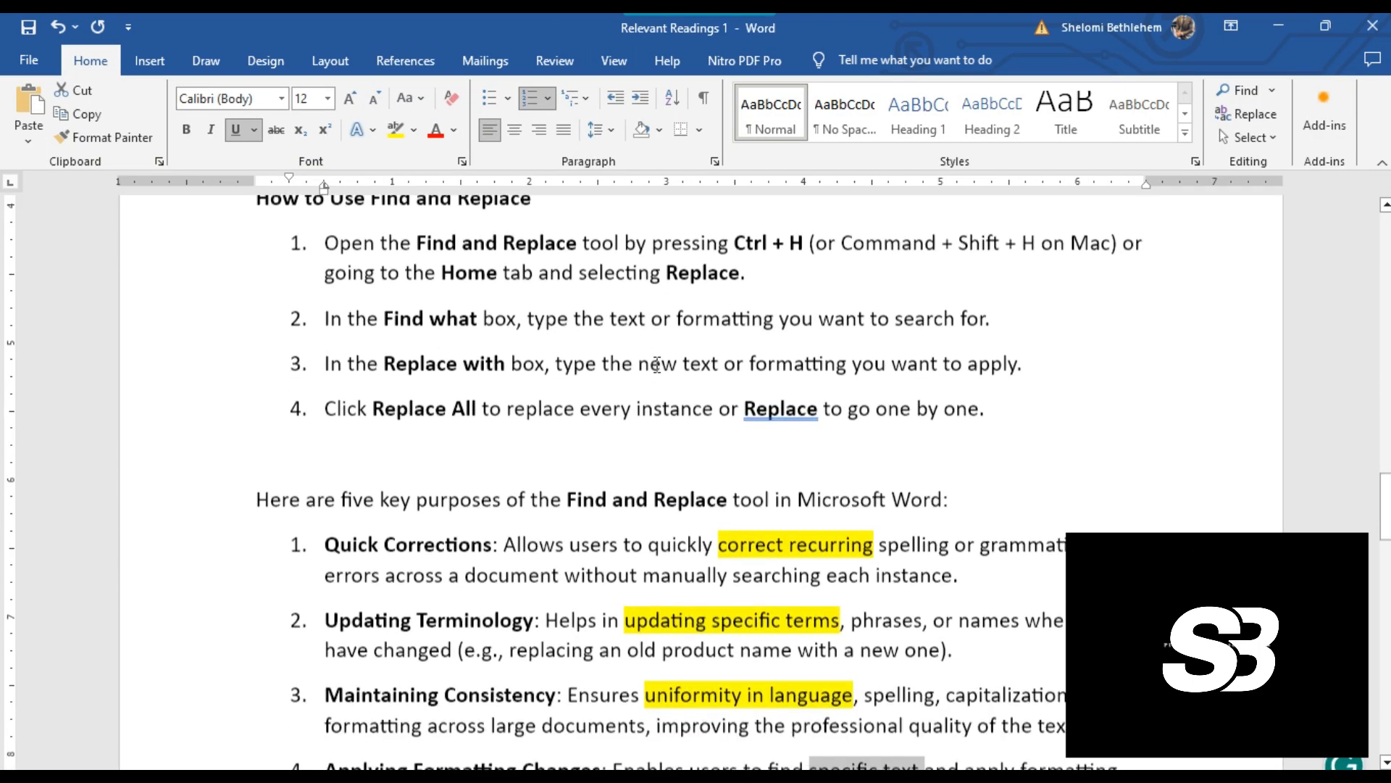
pyautogui.scroll(-10, 657, 365)
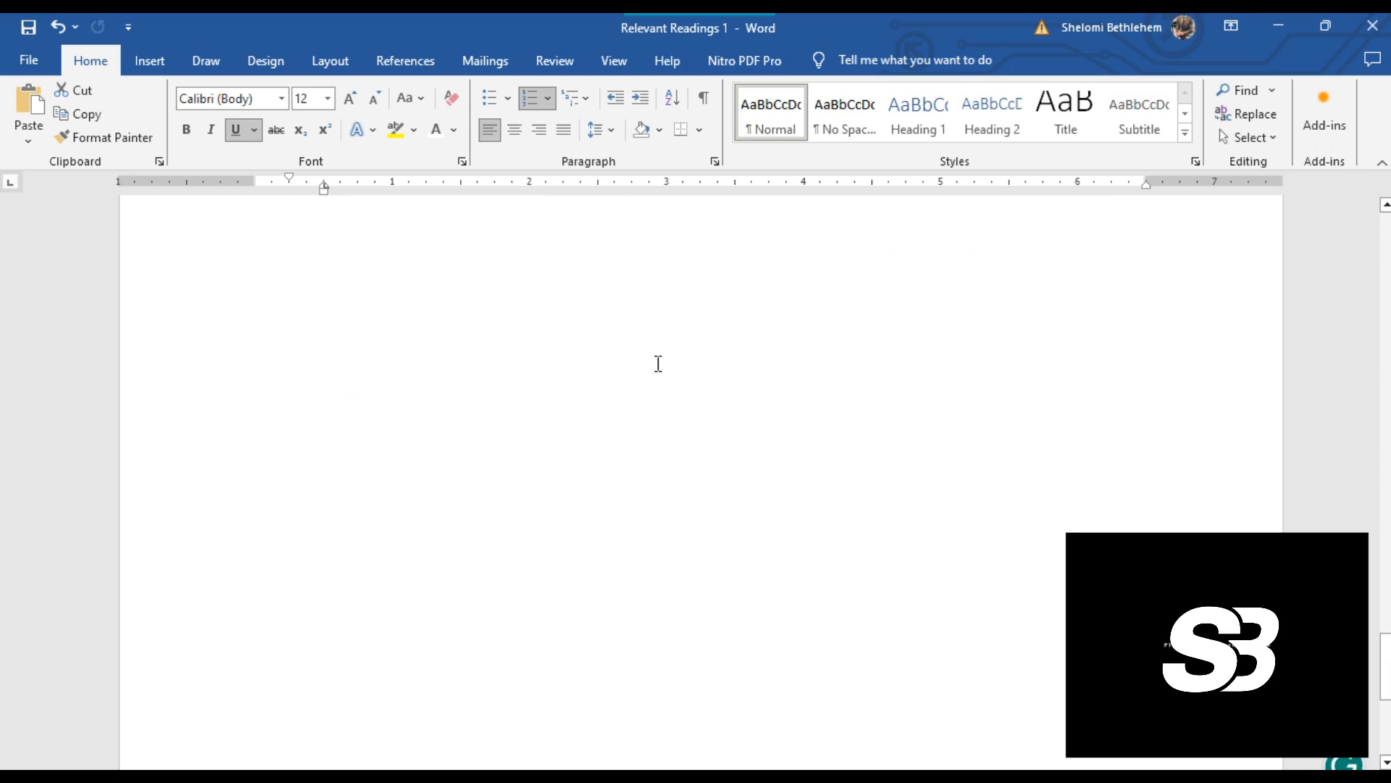
pyautogui.hotkey('ctrl', 'Home')
pyautogui.scroll(-3, 448, 397)
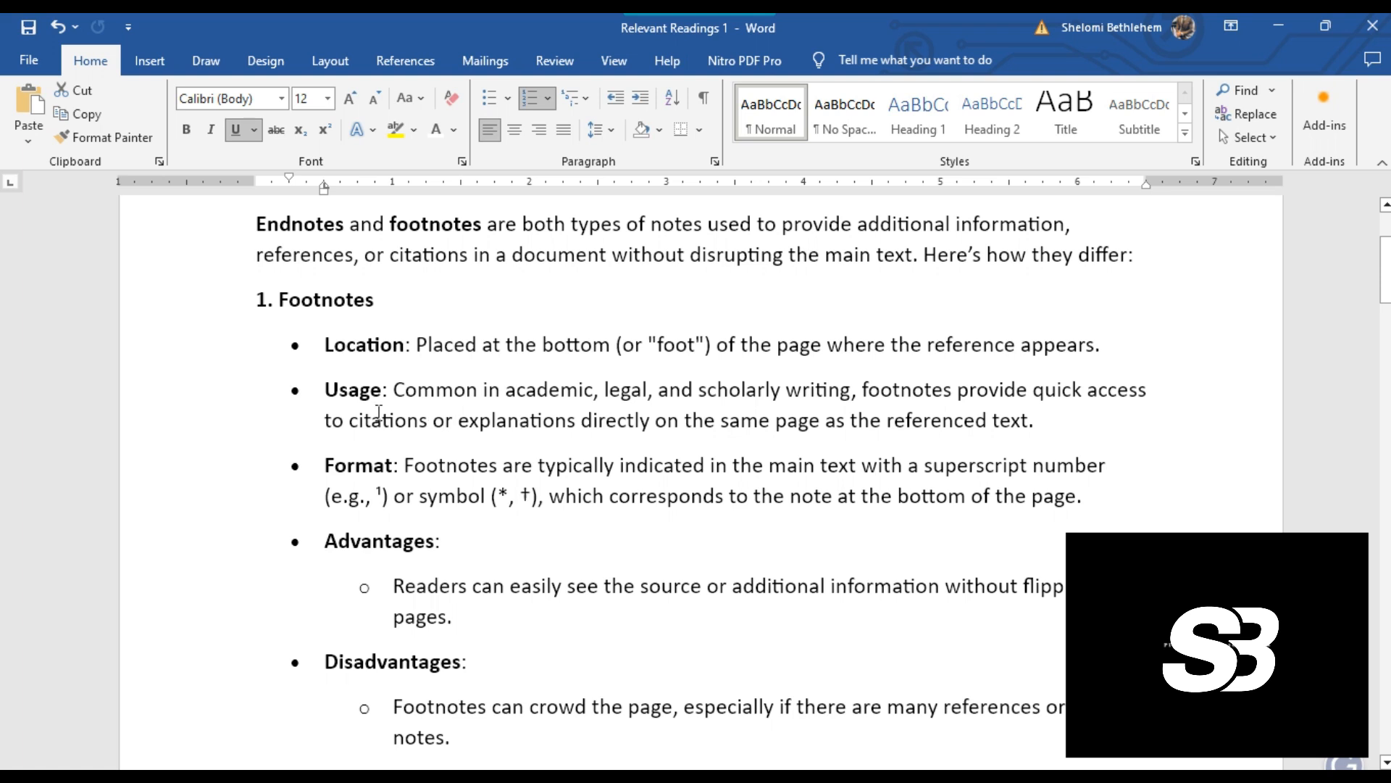
# Examine the usage, advantages and disadvantages listed in the Footnotes section
pyautogui.moveTo(395, 391); pyautogui.dragTo(841, 403)
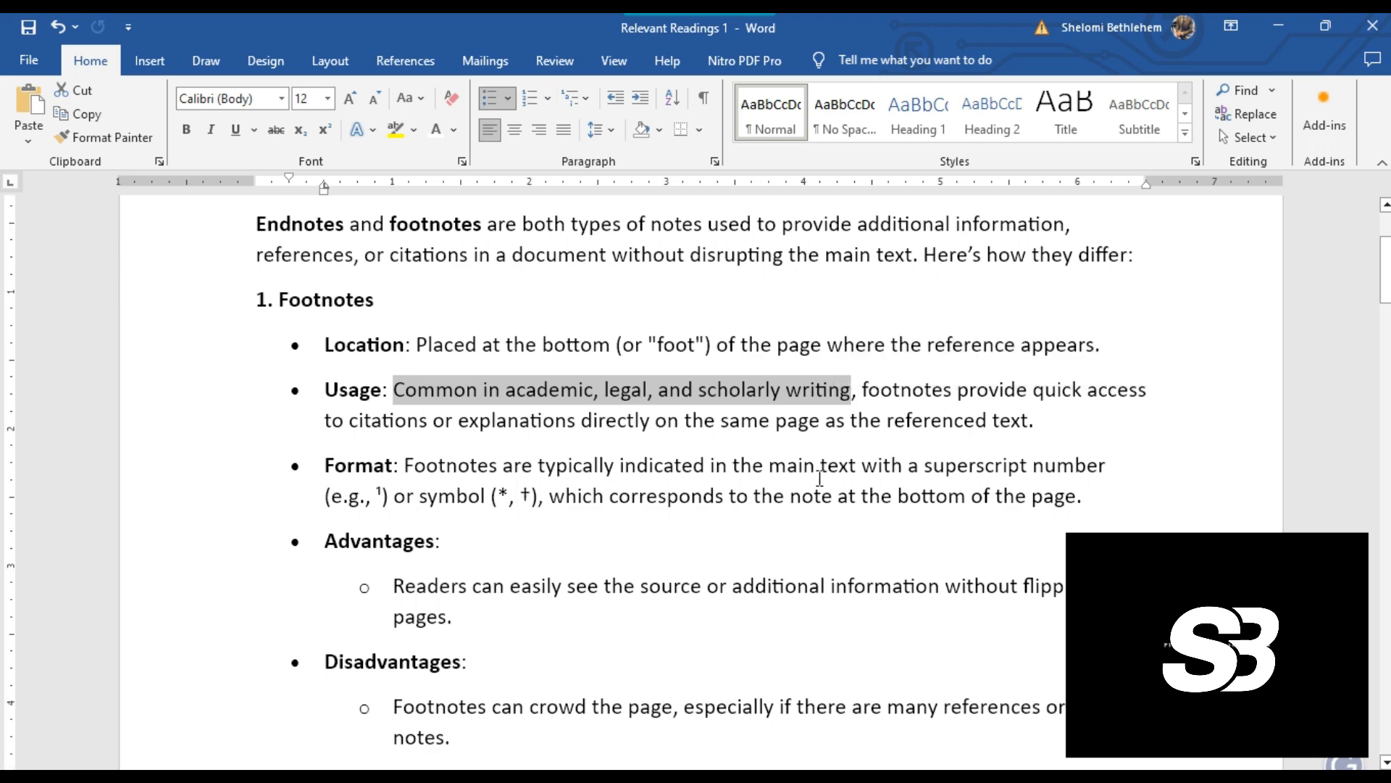
pyautogui.scroll(-5, 812, 507)
pyautogui.click(450, 414)
pyautogui.tripleClick(443, 410)
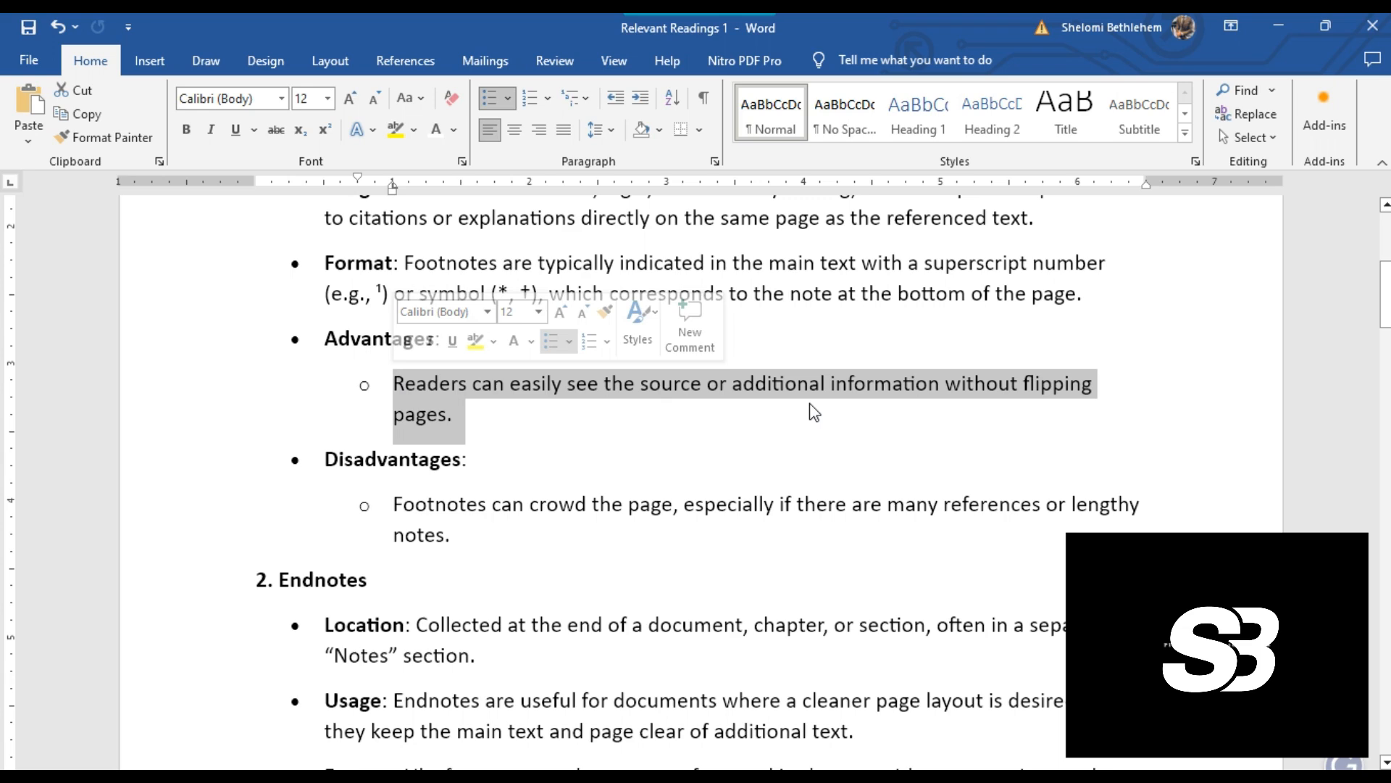
pyautogui.scroll(-6, 537, 532)
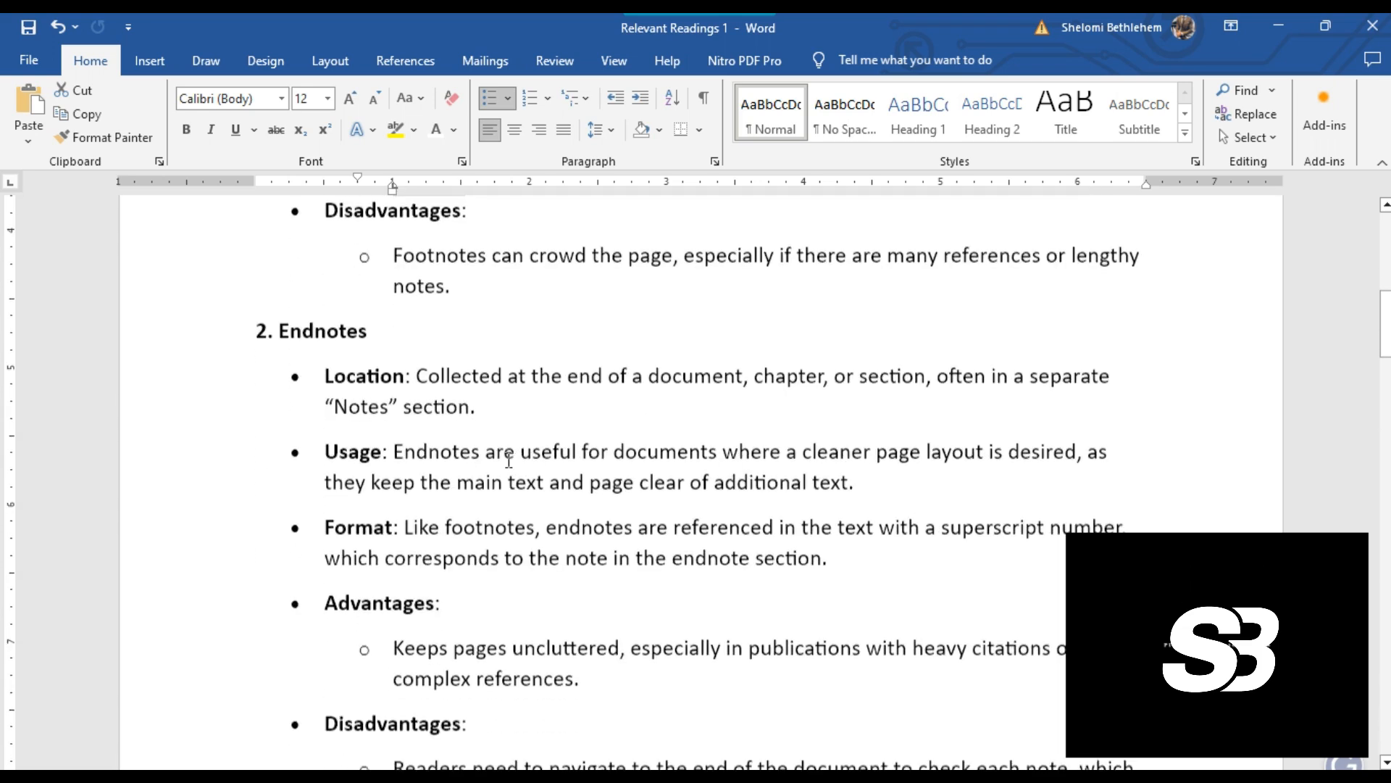
pyautogui.scroll(2, 462, 273)
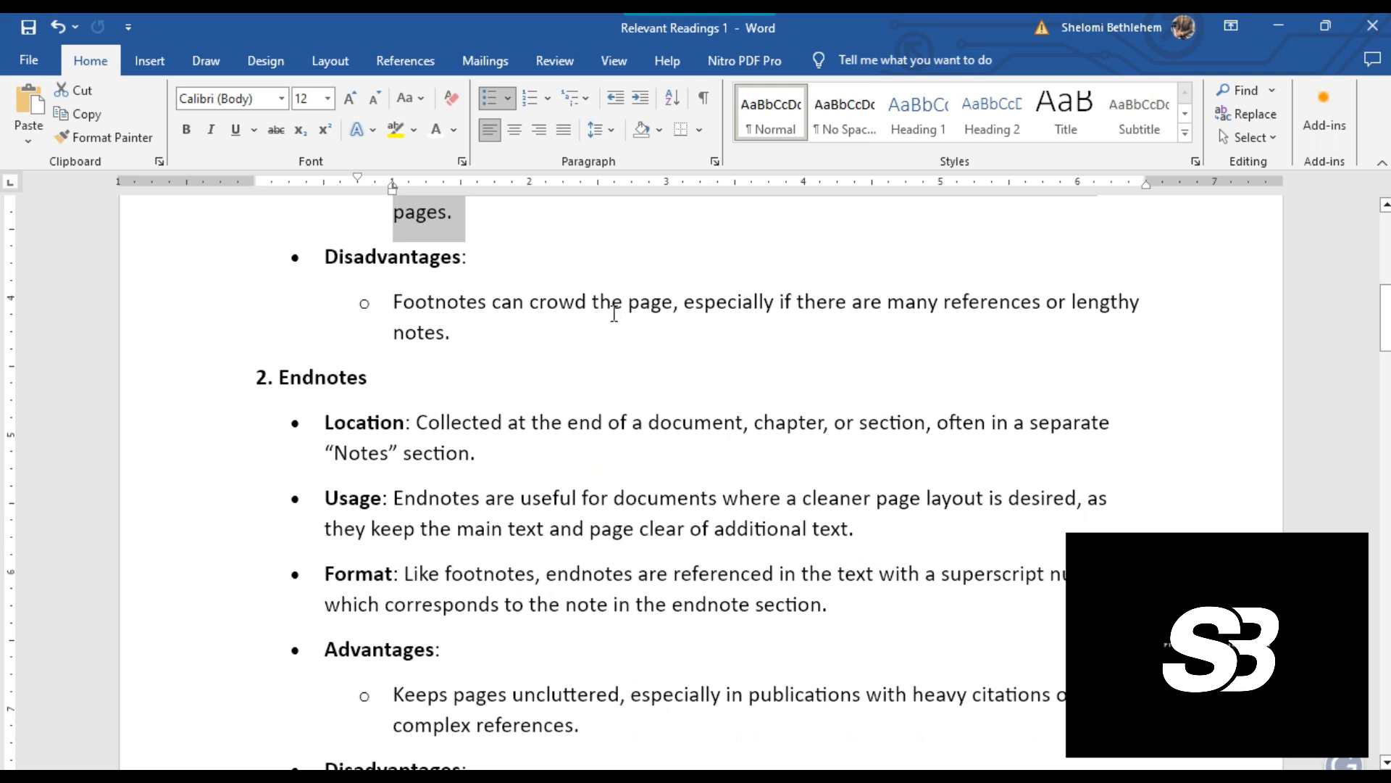
pyautogui.moveTo(395, 304); pyautogui.dragTo(498, 304)
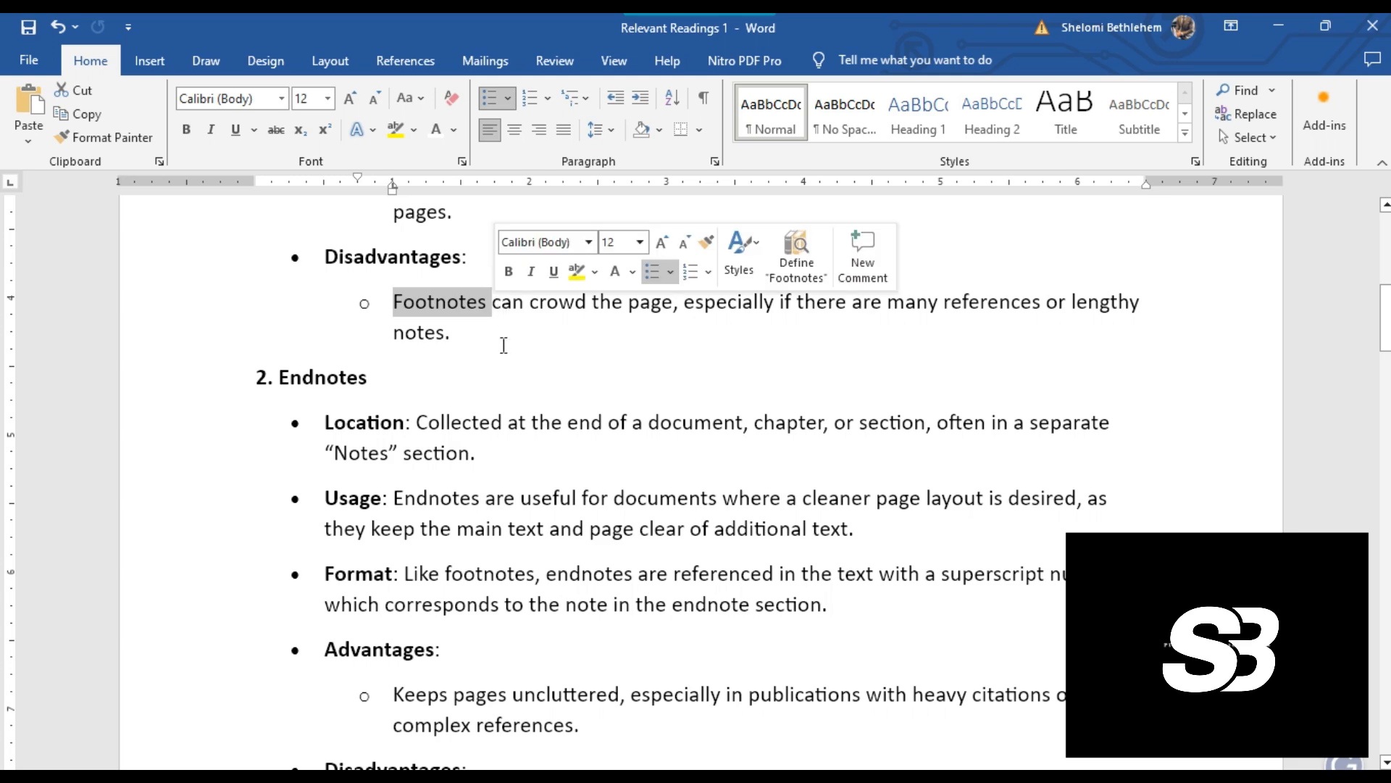
pyautogui.click(504, 345)
# Highlight "Collected at the end of a document" in yellow in the Location bullet of the Endnotes section
pyautogui.scroll(10, 569, 304)
pyautogui.scroll(2, 559, 309)
pyautogui.scroll(-2, 558, 310)
pyautogui.scroll(-3, 720, 369)
pyautogui.scroll(-5, 721, 374)
pyautogui.scroll(4, 723, 375)
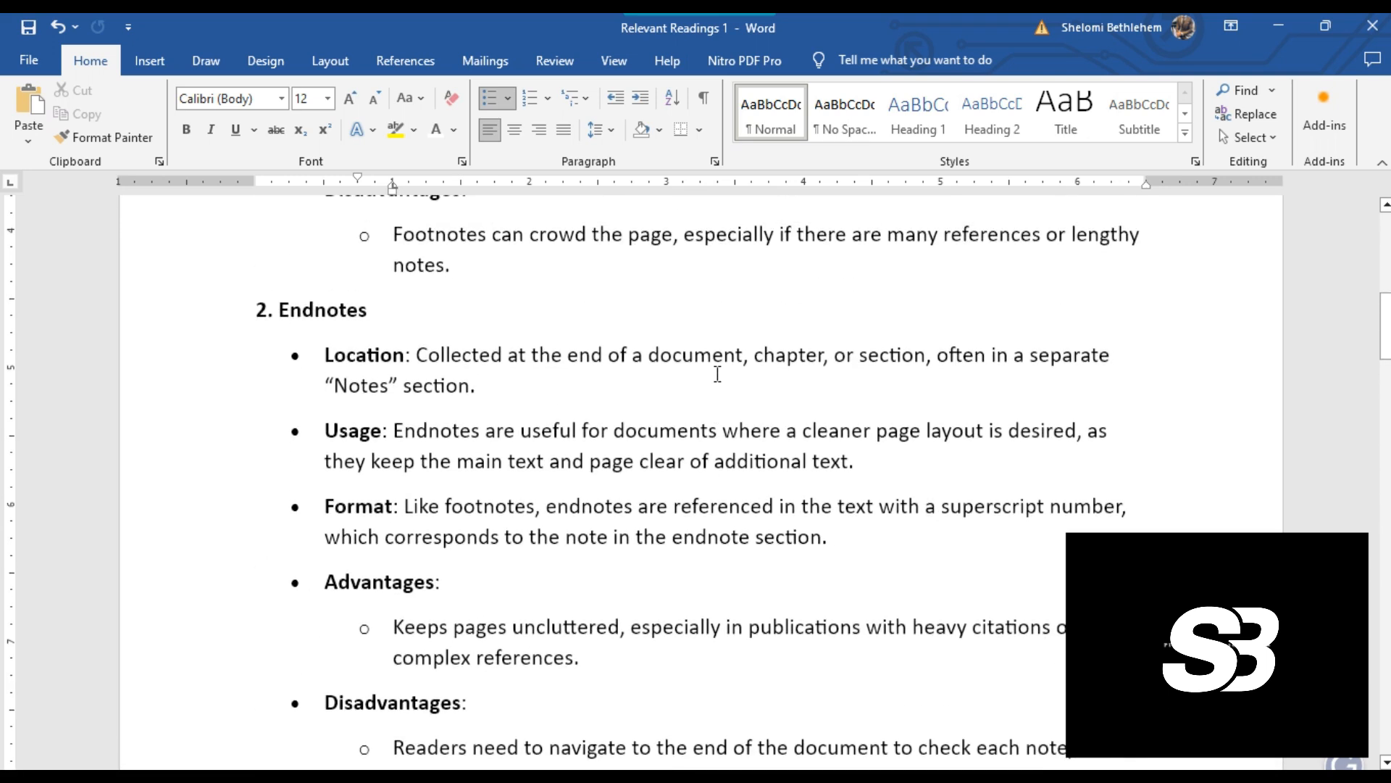
pyautogui.moveTo(418, 355); pyautogui.dragTo(713, 363)
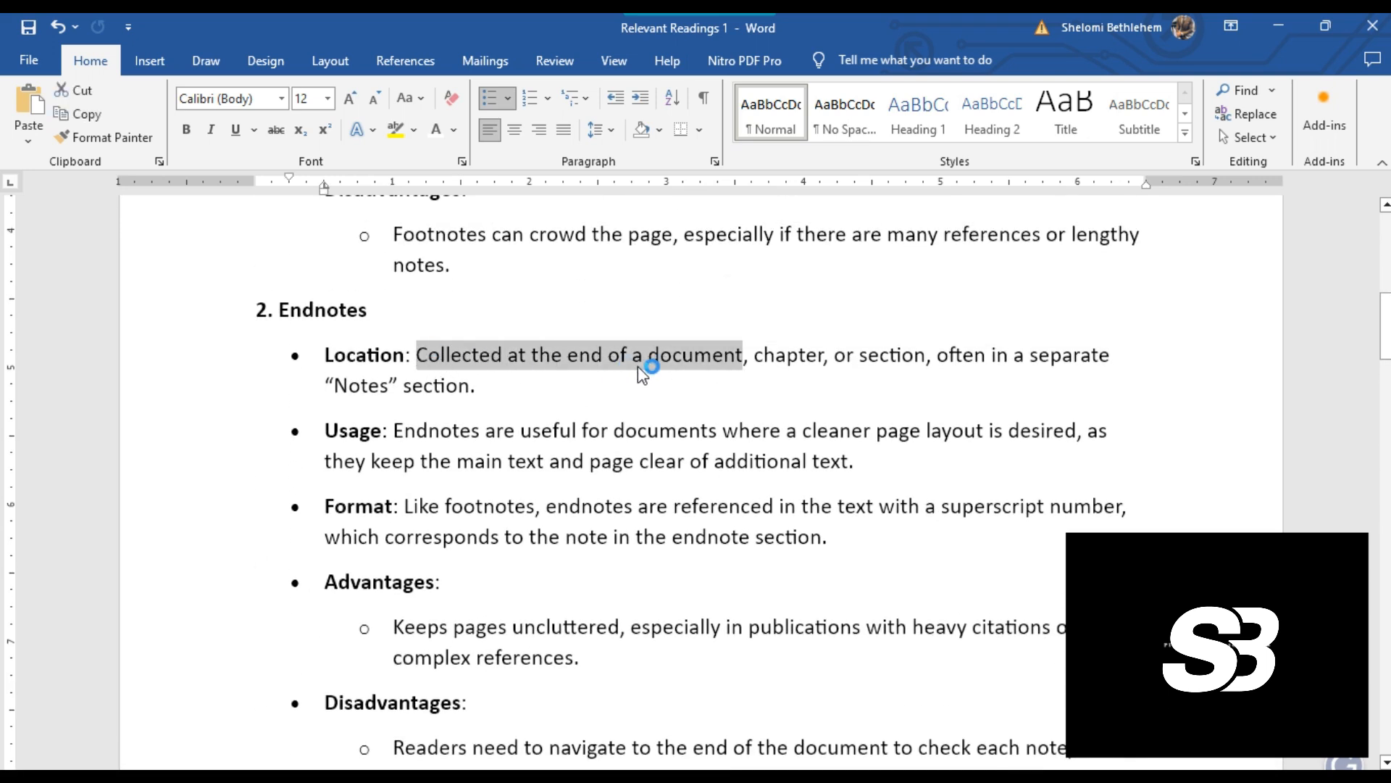
pyautogui.click(395, 129)
pyautogui.click(841, 388)
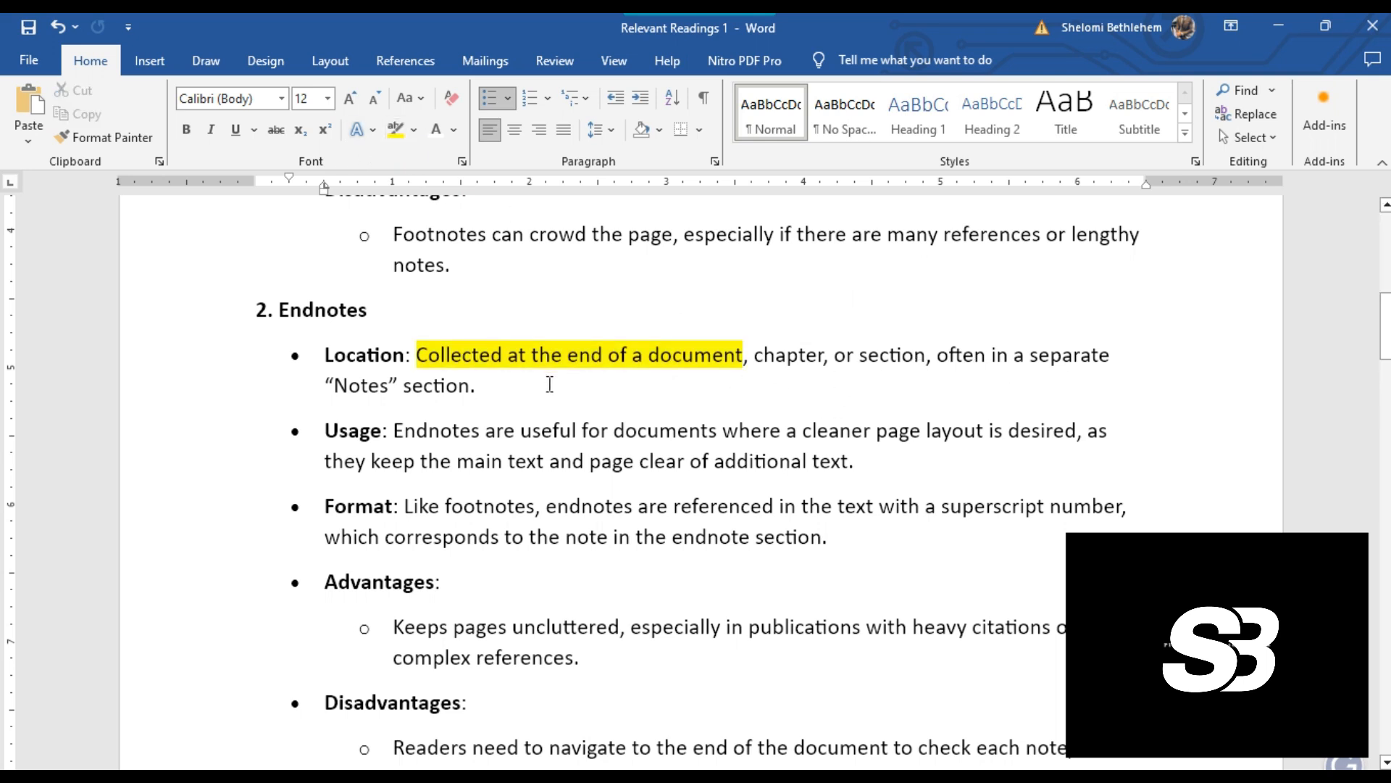
# Read the rest of the Endnotes section, including usage, advantages and disadvantages, and return to the introduction on endnotes and footnotes
pyautogui.moveTo(429, 385); pyautogui.dragTo(326, 388)
pyautogui.click(515, 431)
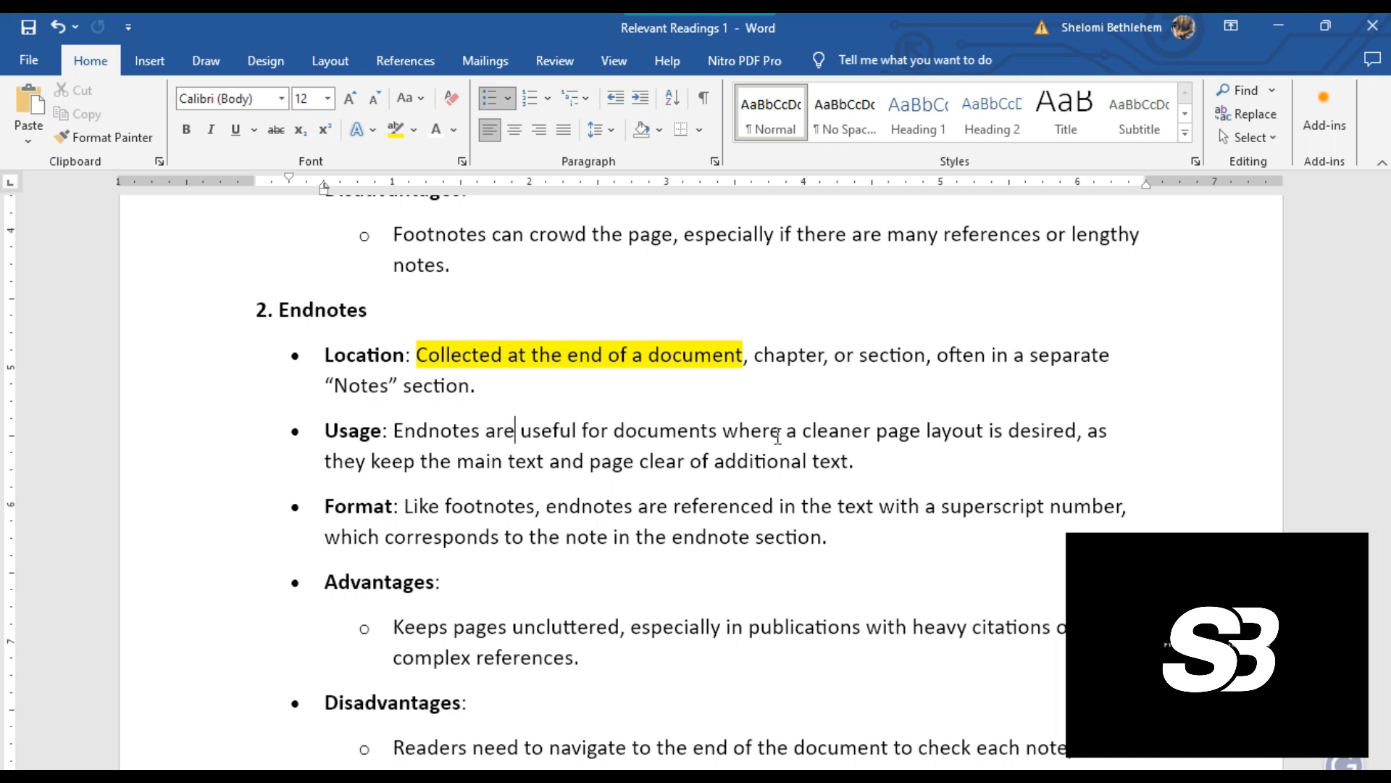
pyautogui.scroll(-4, 864, 606)
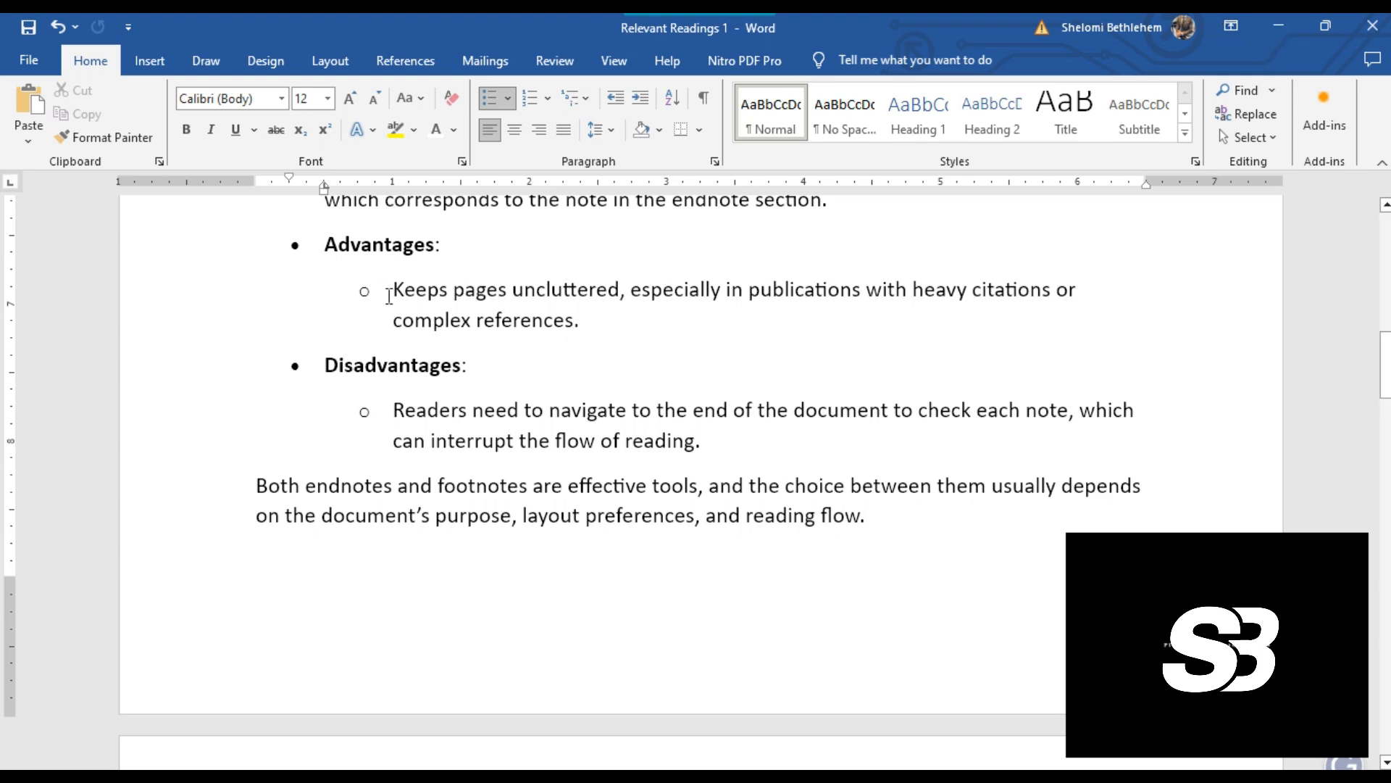
pyautogui.scroll(6, 348, 286)
pyautogui.moveTo(315, 522); pyautogui.dragTo(275, 514)
pyautogui.scroll(5, 368, 395)
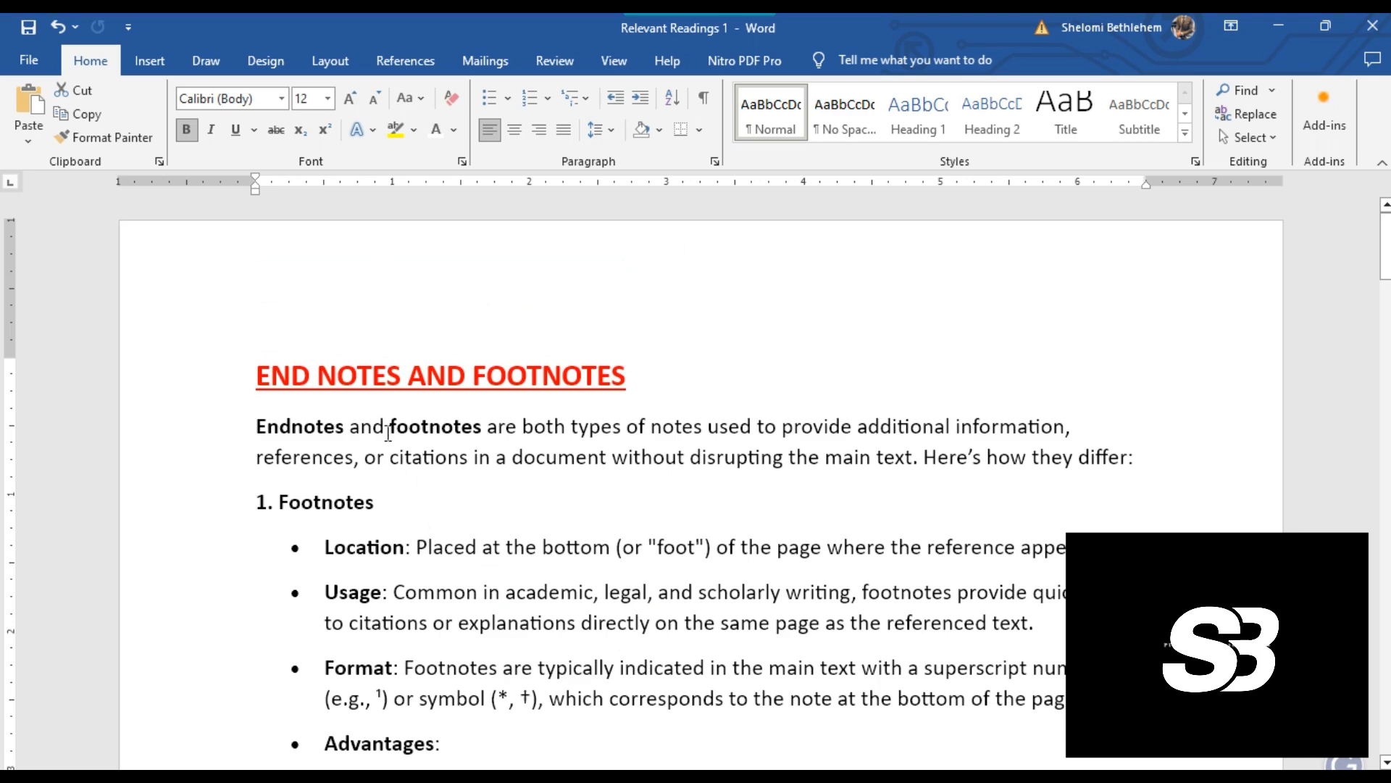
pyautogui.moveTo(377, 501); pyautogui.dragTo(274, 457)
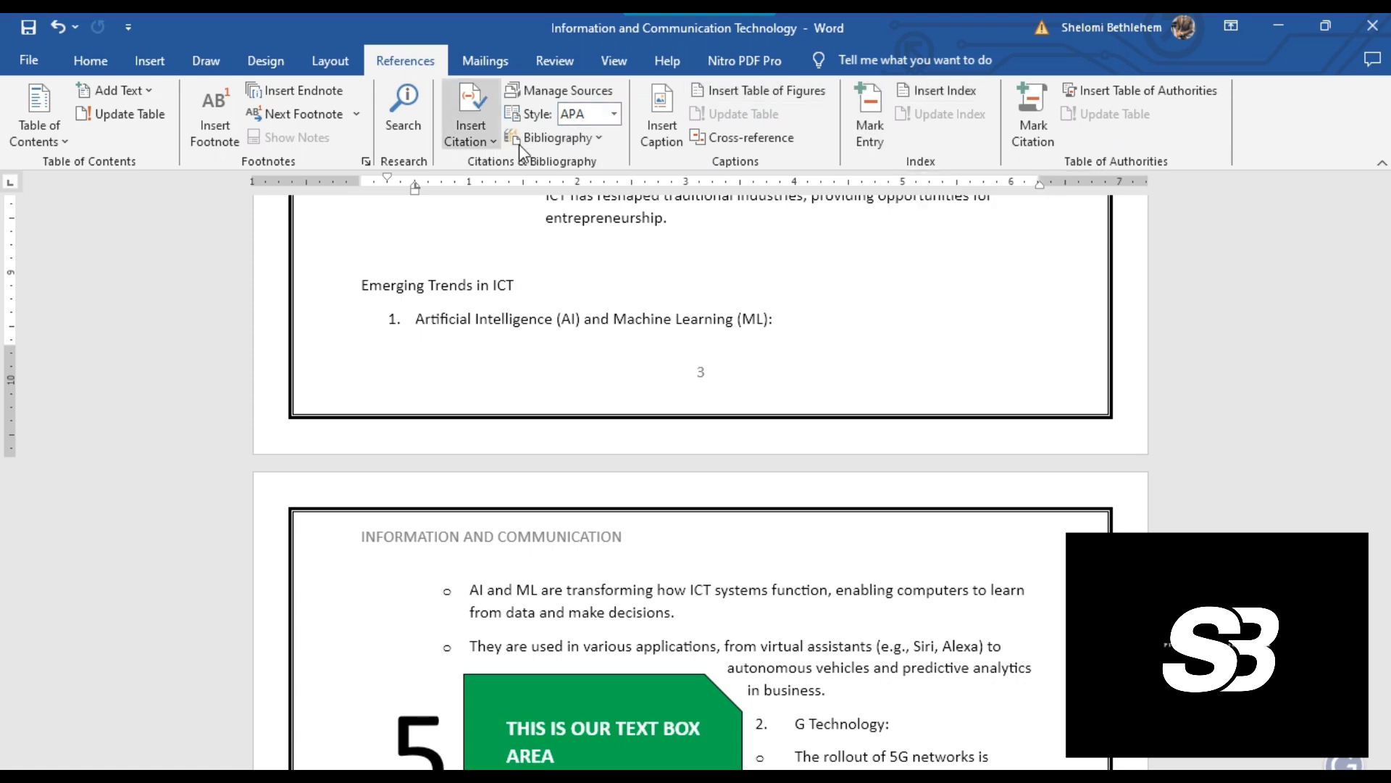
# In the Information and Communication Technology document, look over the built-in bibliography formats, the mail merge commands and the review commands
pyautogui.click(597, 139)
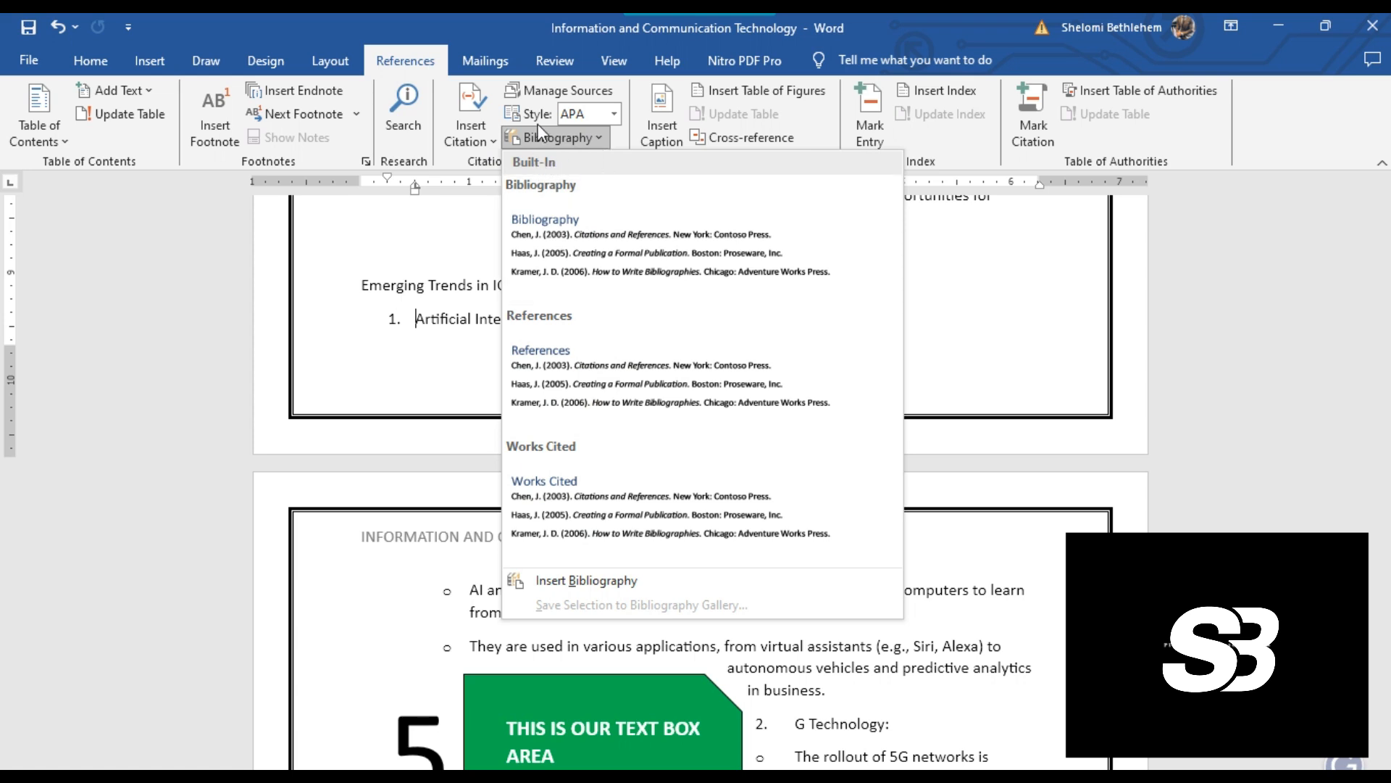
pyautogui.click(487, 62)
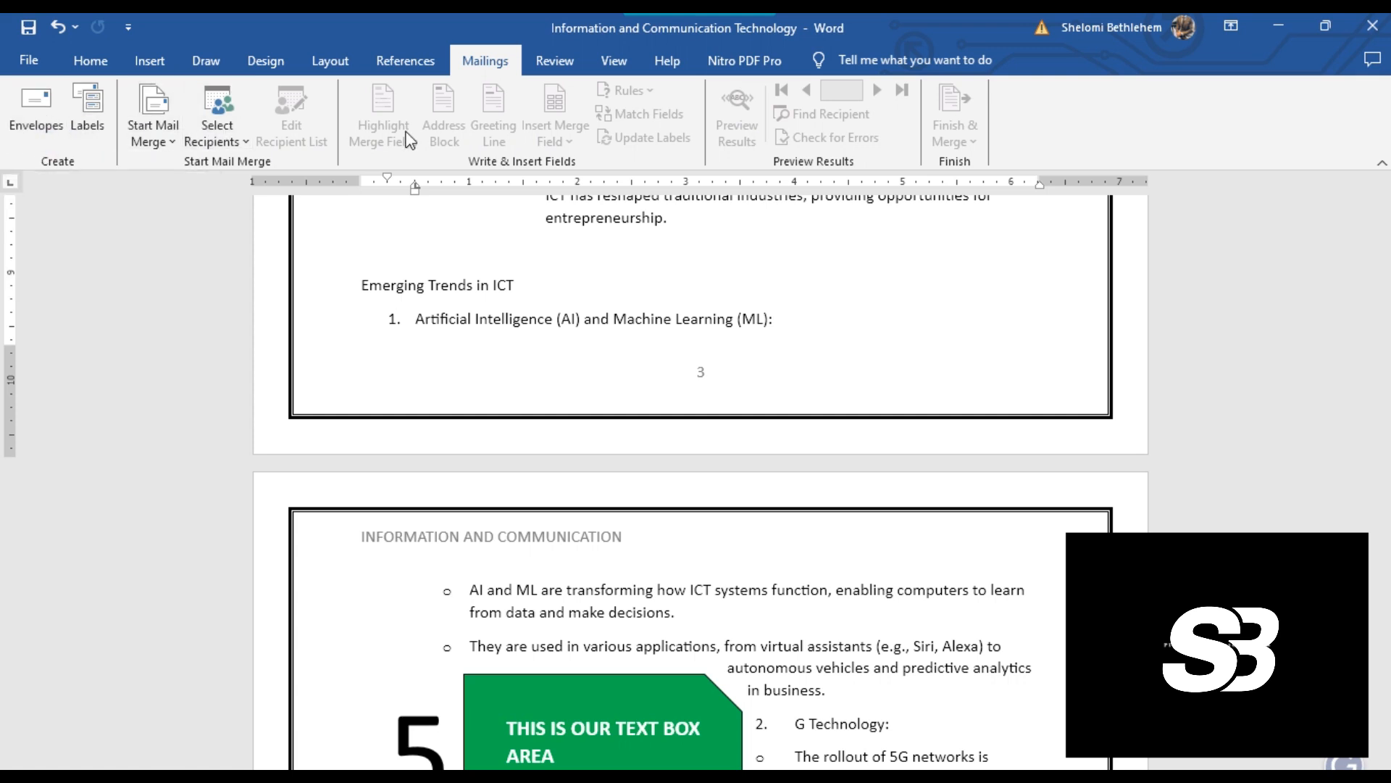
pyautogui.click(555, 61)
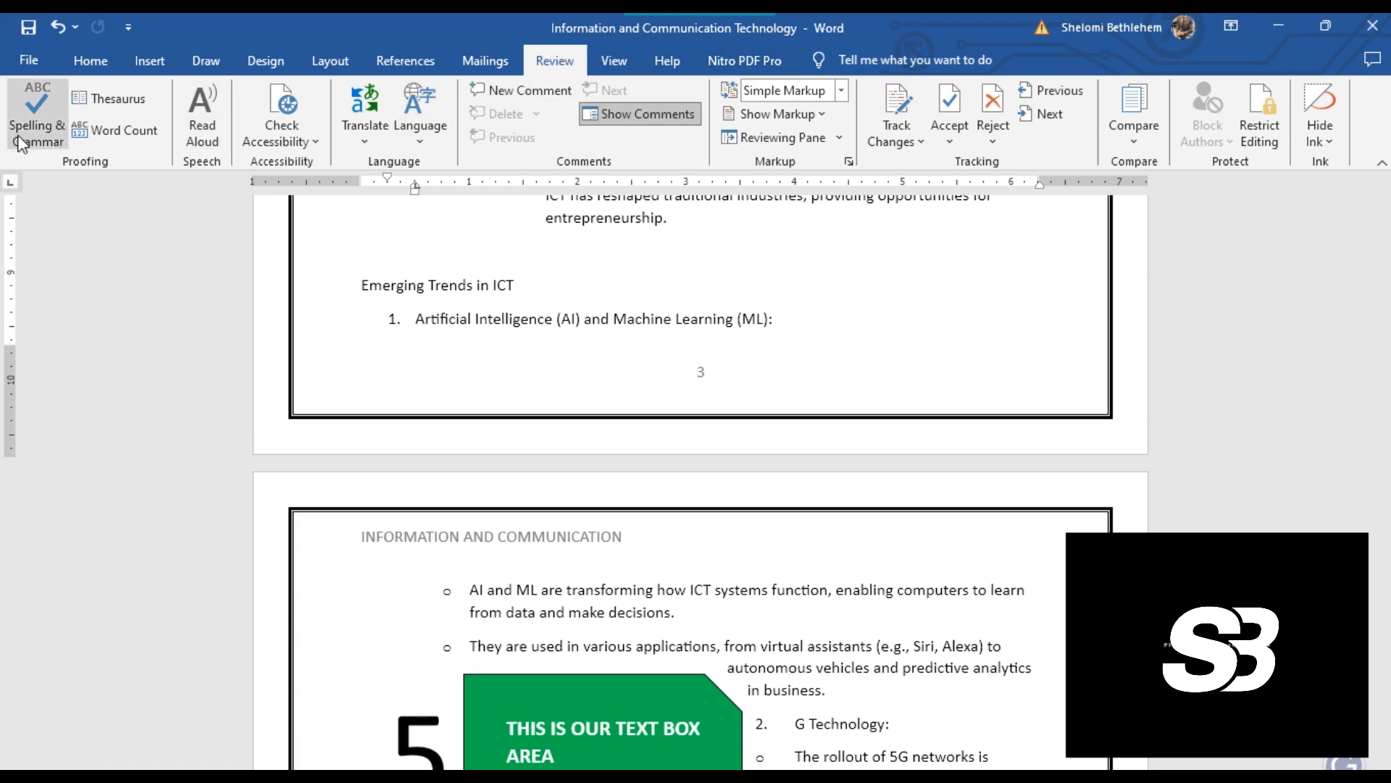
# Insert a capital "T" in "fosters" in the first bullet under Innovation and New Business Models, making it "fostTers"
pyautogui.scroll(4, 660, 384)
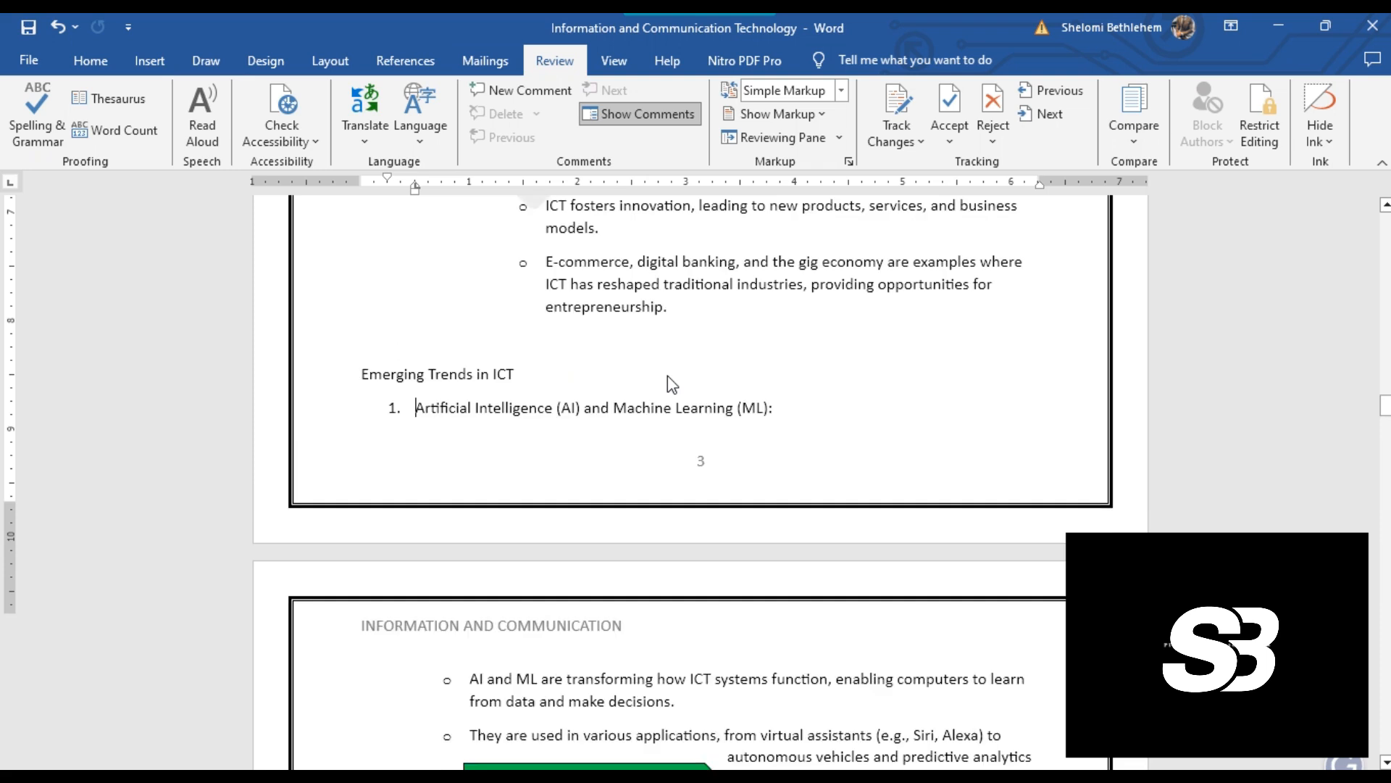
pyautogui.click(597, 427)
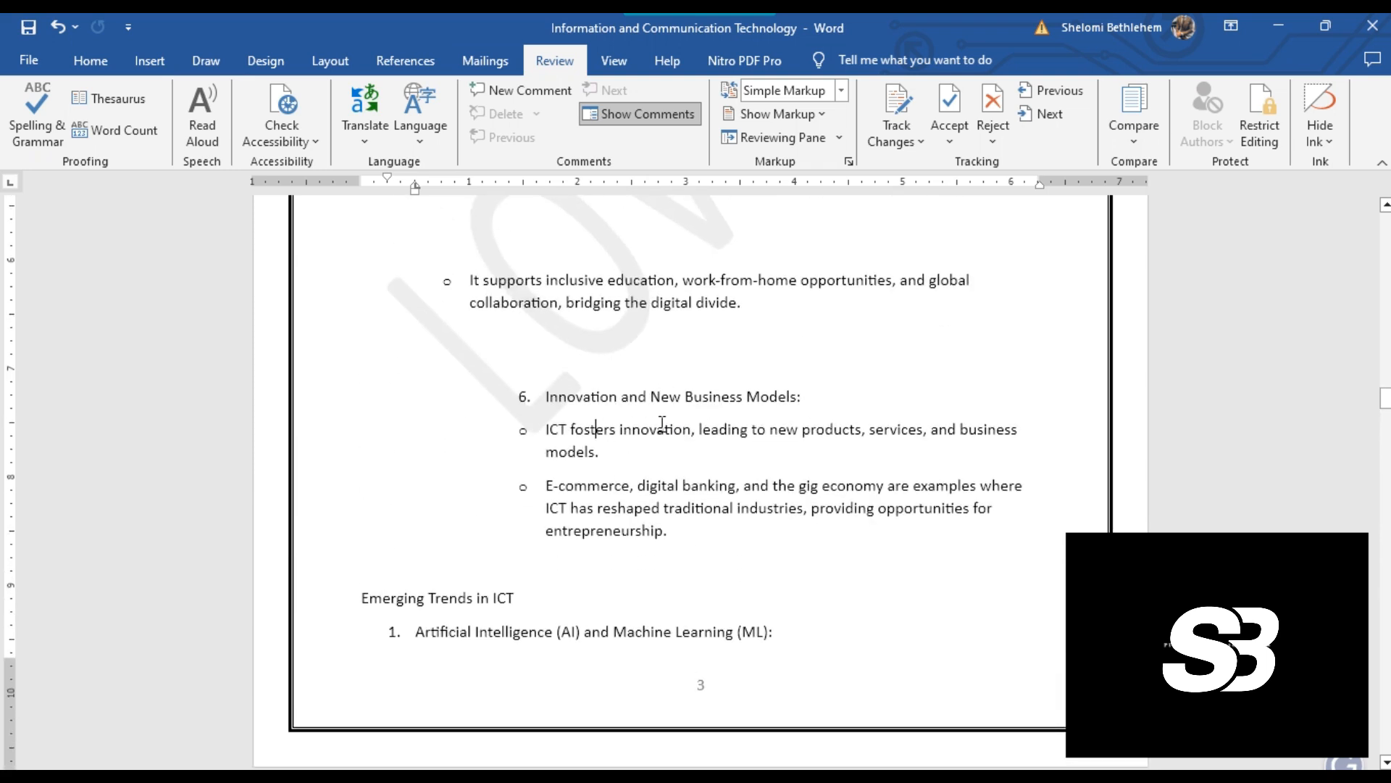
pyautogui.write('T')
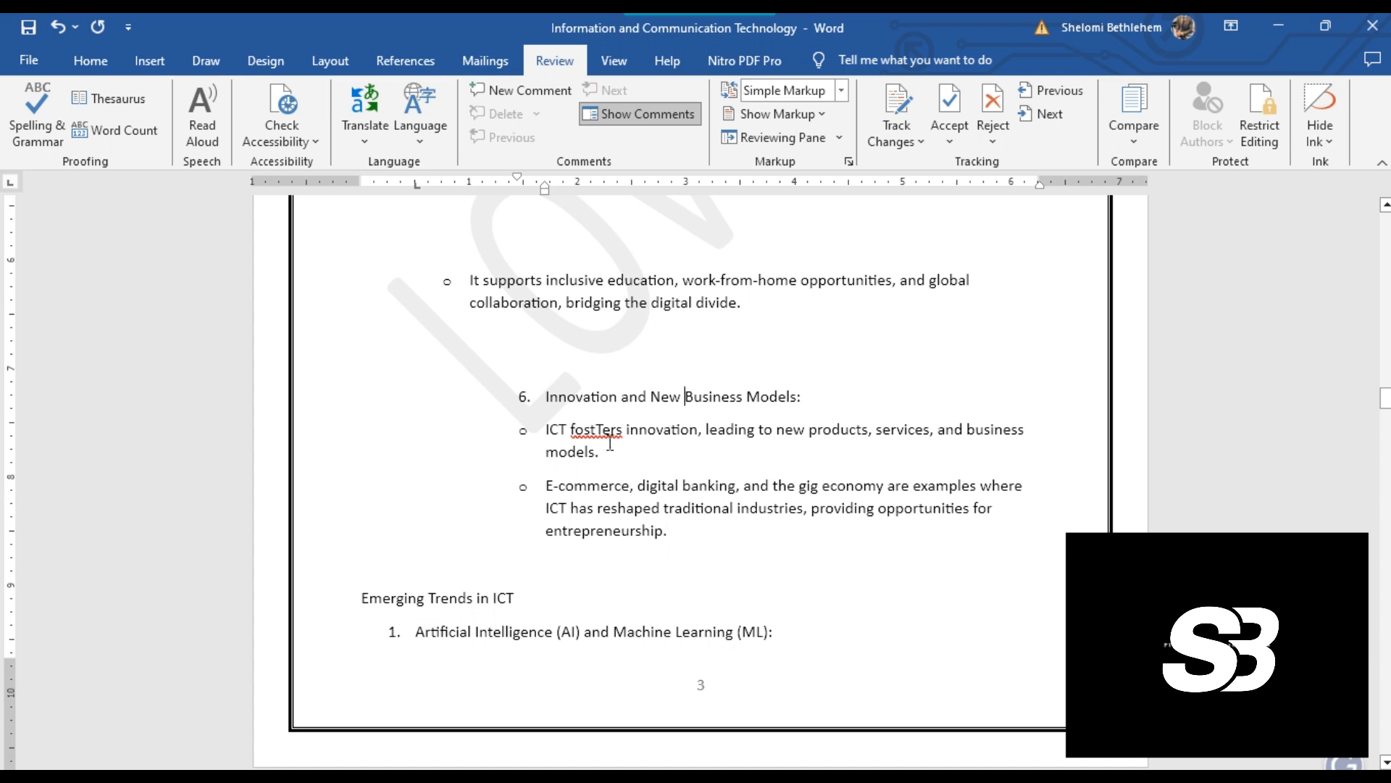
# Replace the misspelled word "fostTers" with the suggested spelling "fosters"
pyautogui.scroll(5, 610, 444)
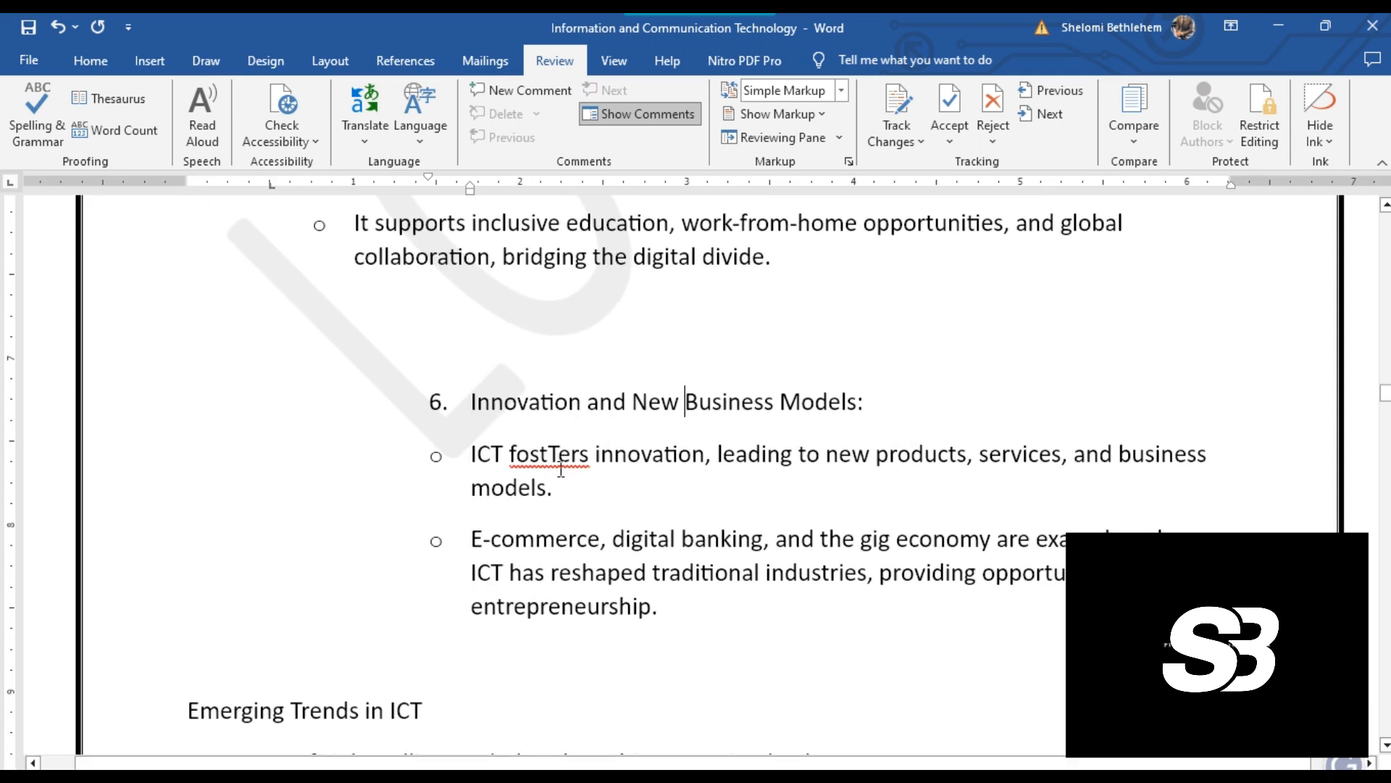
pyautogui.moveTo(594, 455); pyautogui.dragTo(512, 455)
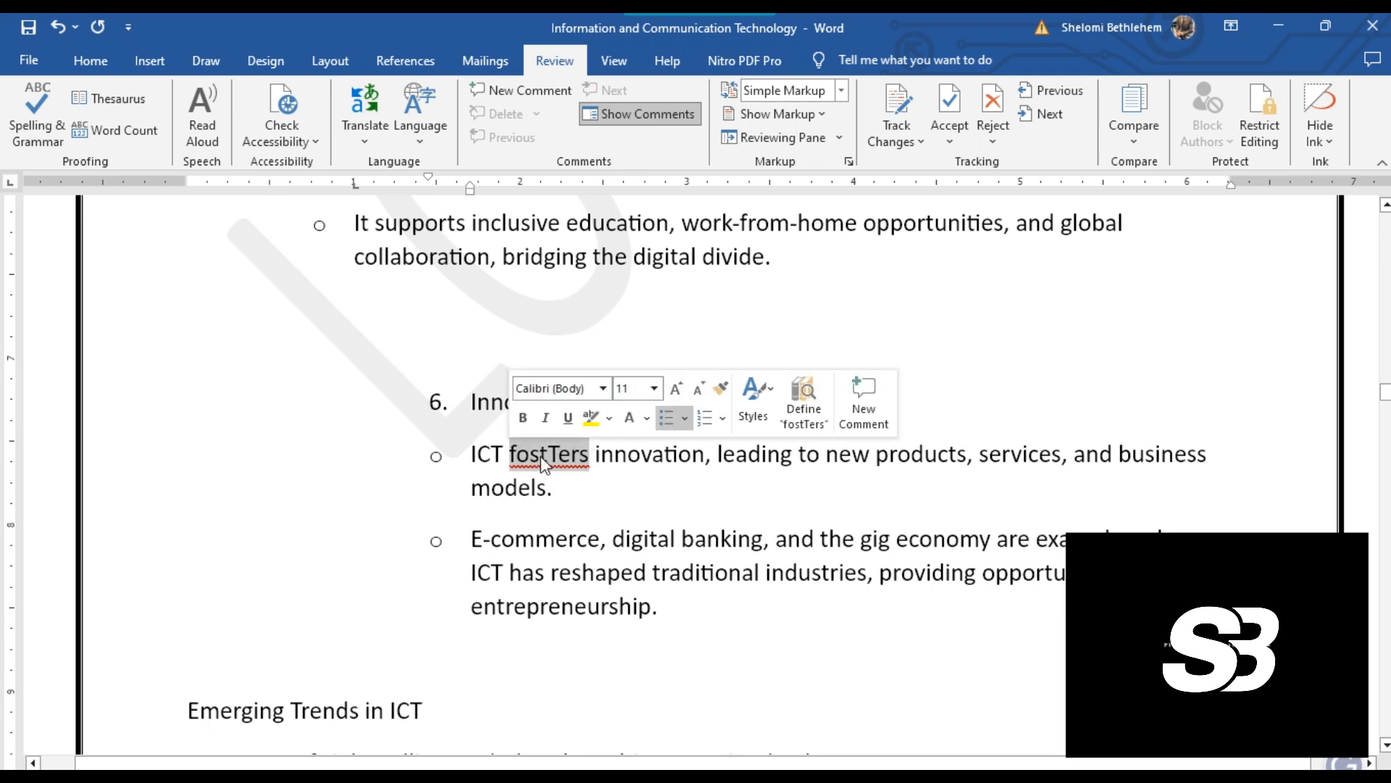
pyautogui.rightClick(549, 462)
pyautogui.press('Escape')
pyautogui.rightClick(547, 457)
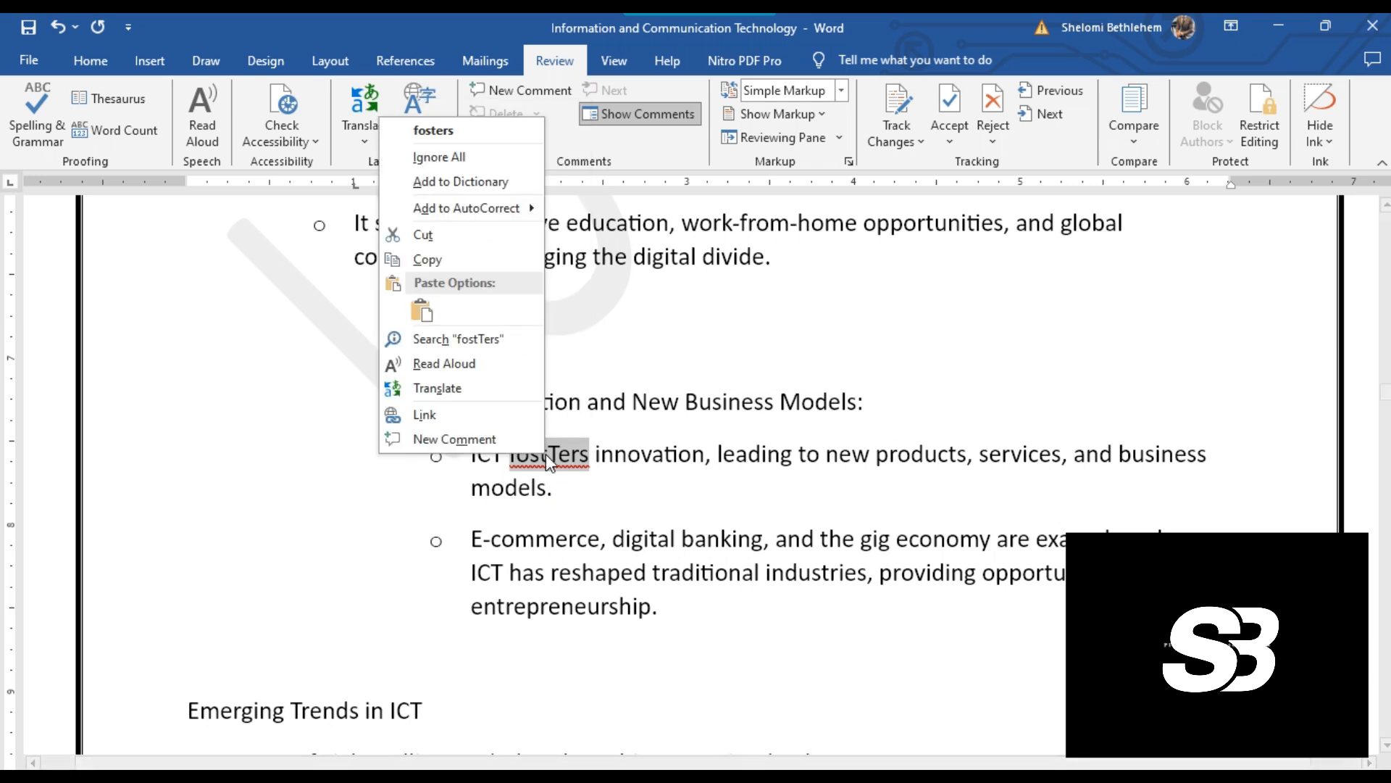
pyautogui.click(465, 134)
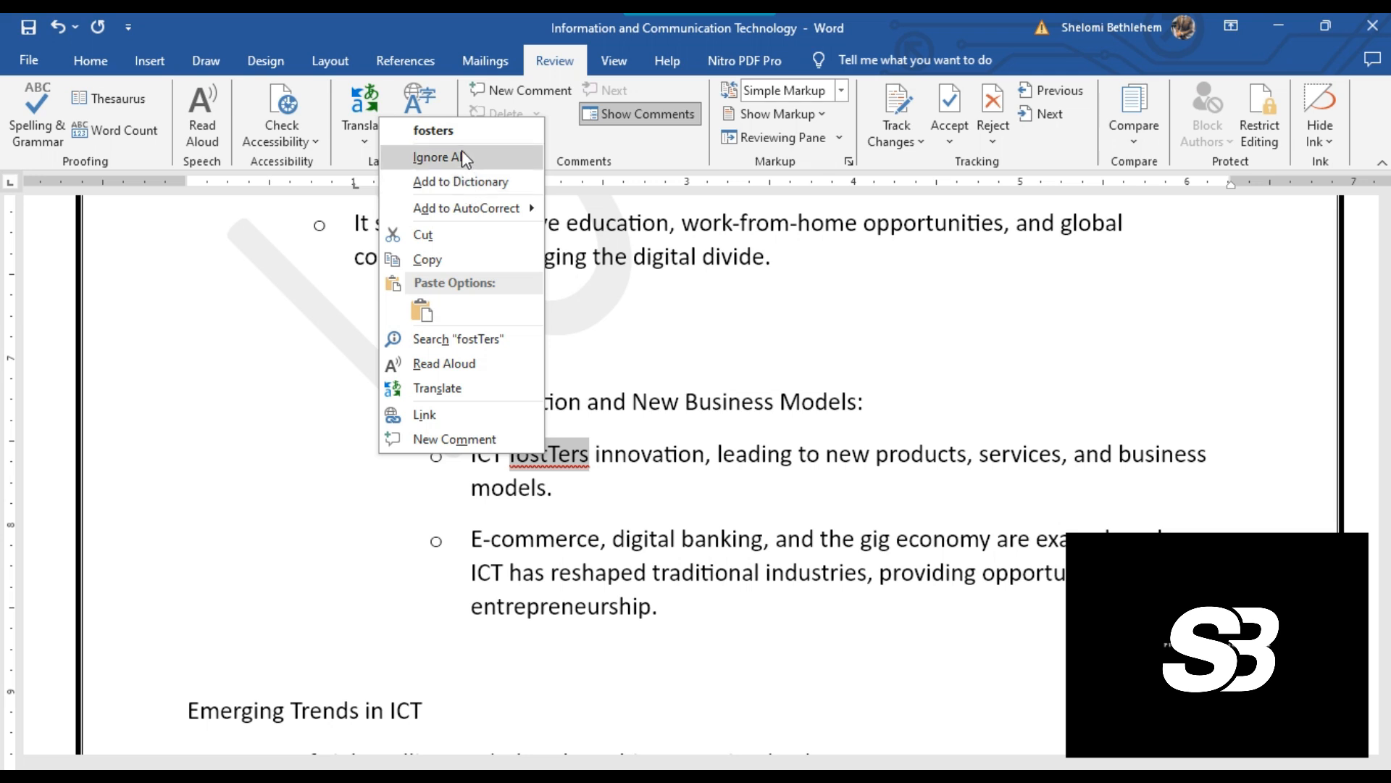
pyautogui.click(449, 132)
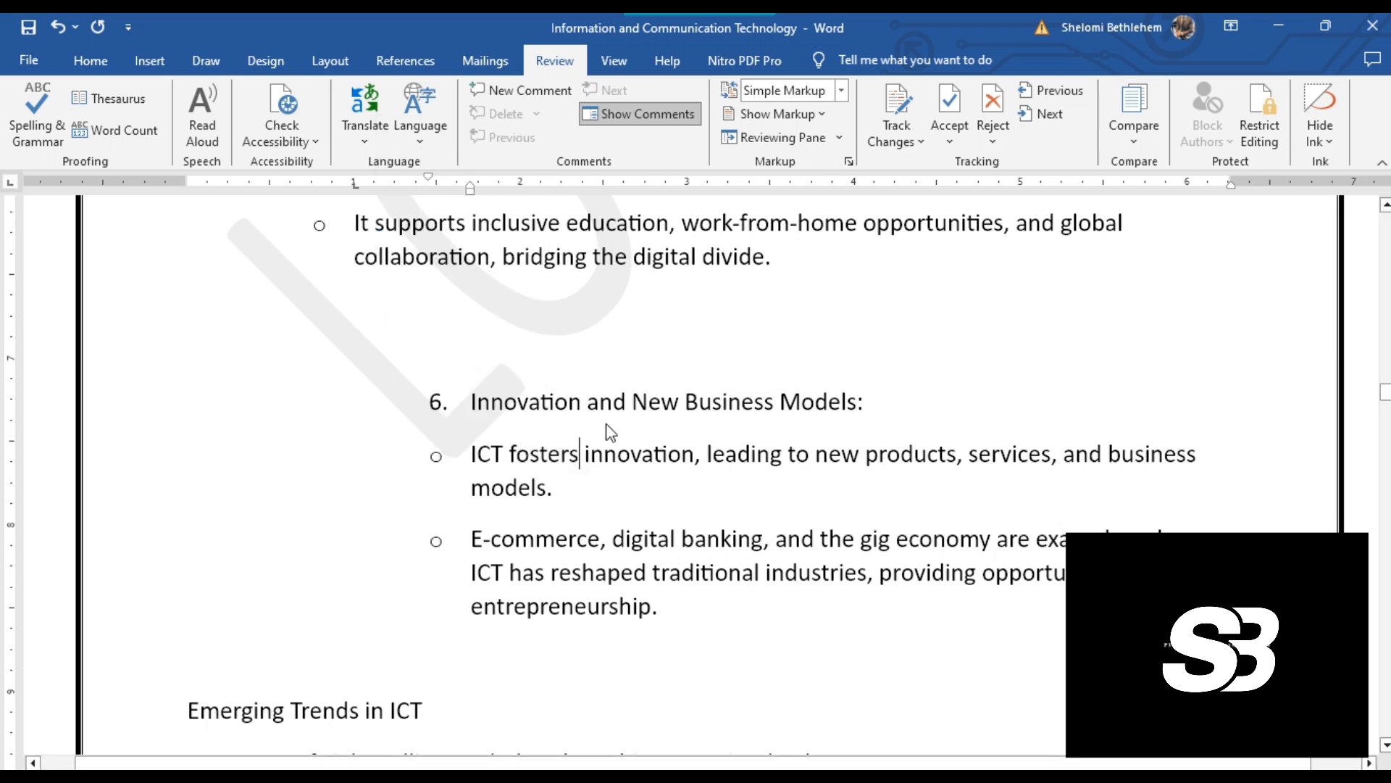
# Insert the extra words "to an new" after "leading to" in the first bullet under Innovation and New Business Models
pyautogui.click(810, 455)
pyautogui.write('to an')
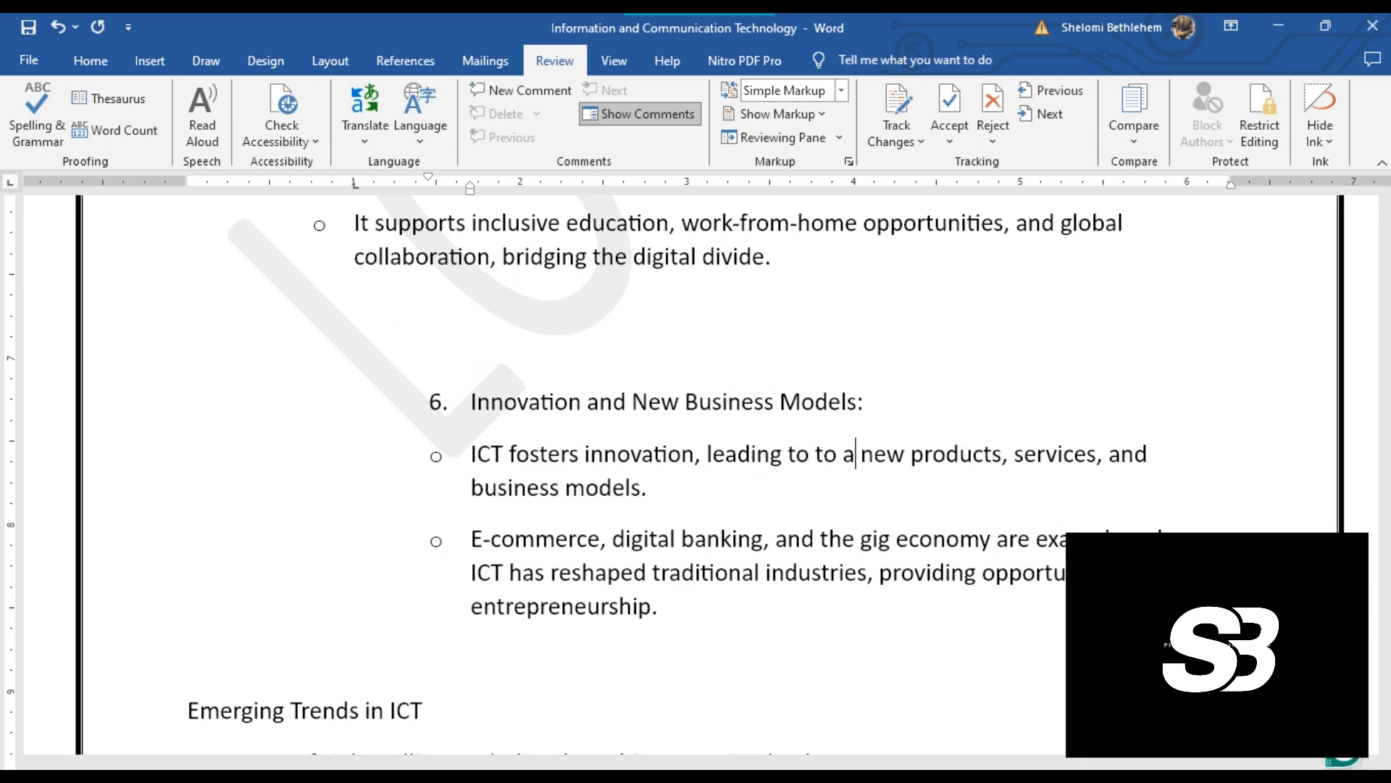
pyautogui.write(' en')
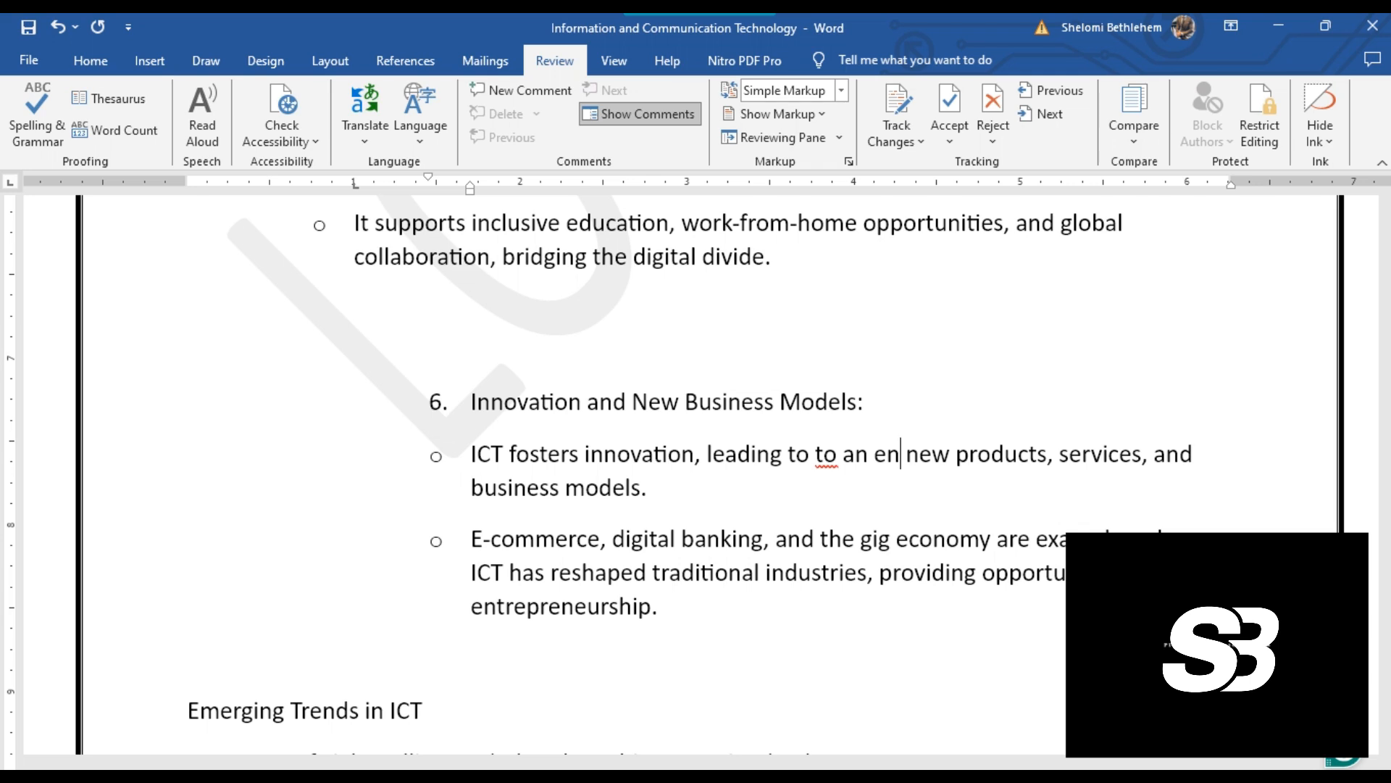
pyautogui.press('BackSpace')
pyautogui.write('ew')
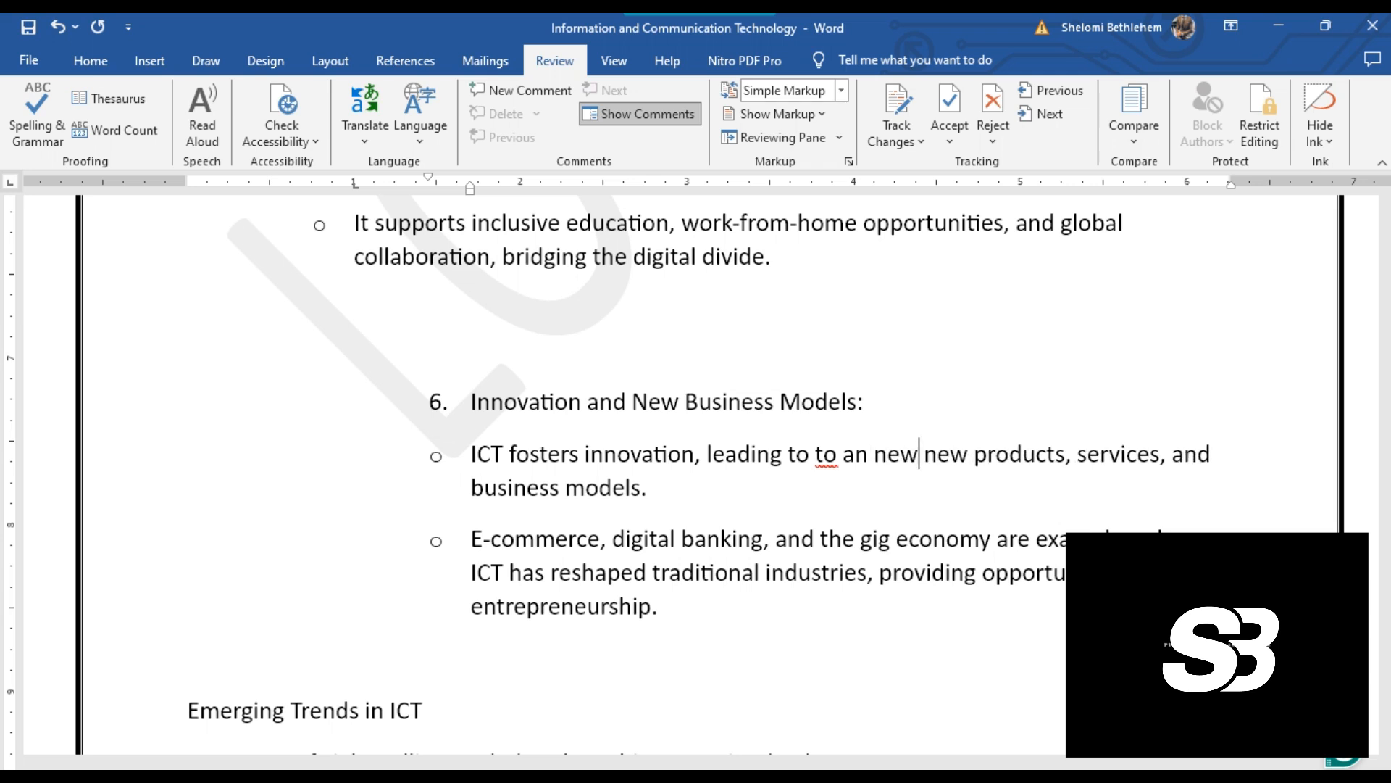
# Remove the extra space and the duplicate word "new" before "products" in the first bullet under Innovation and New Business Models
pyautogui.click(672, 496)
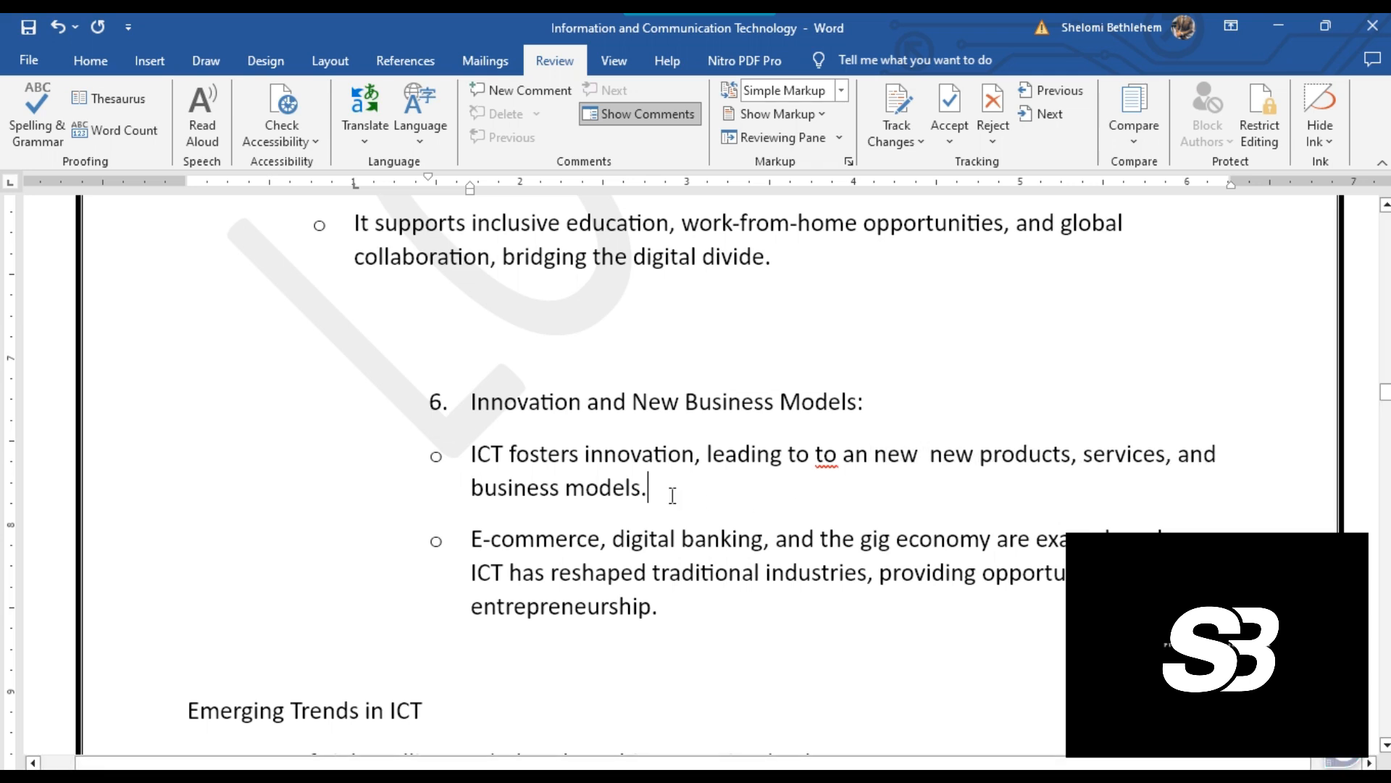
pyautogui.click(800, 568)
pyautogui.rightClick(904, 452)
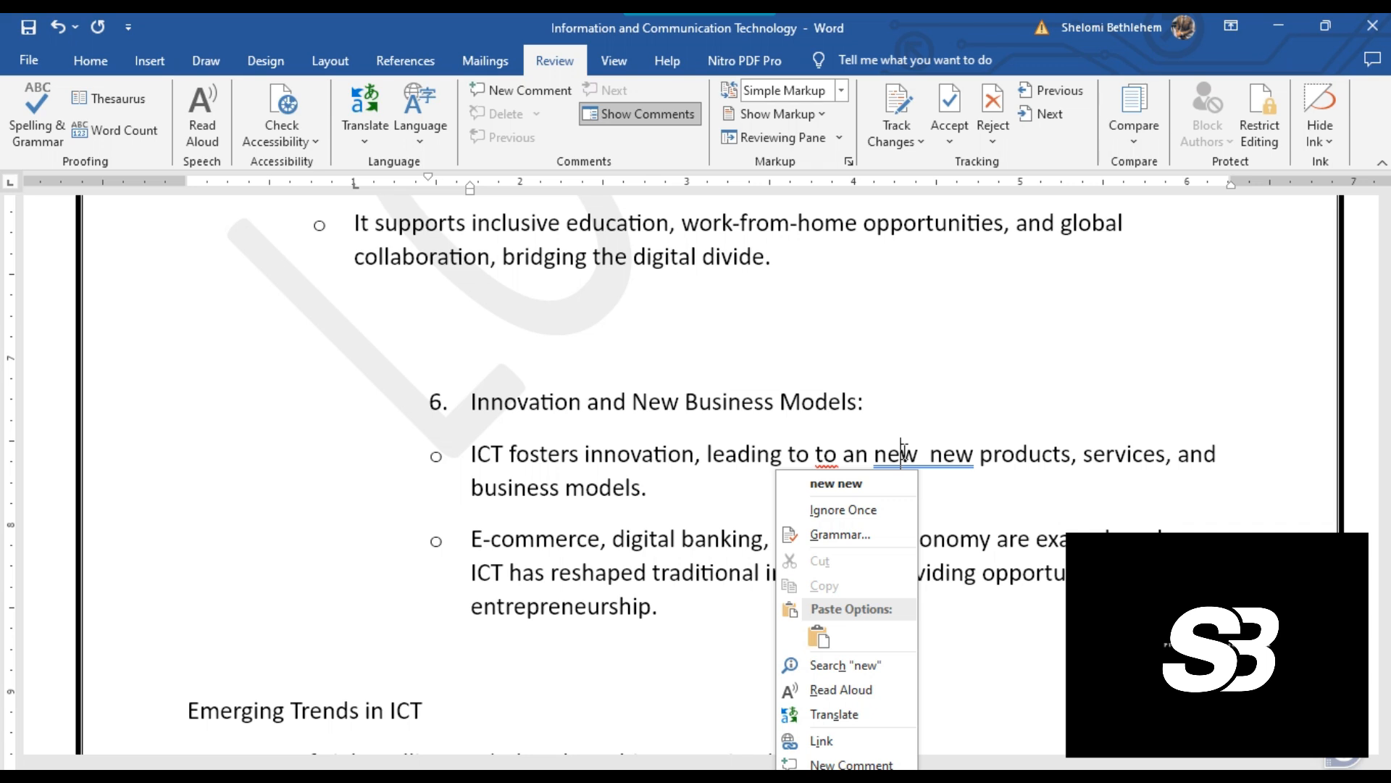
pyautogui.click(897, 491)
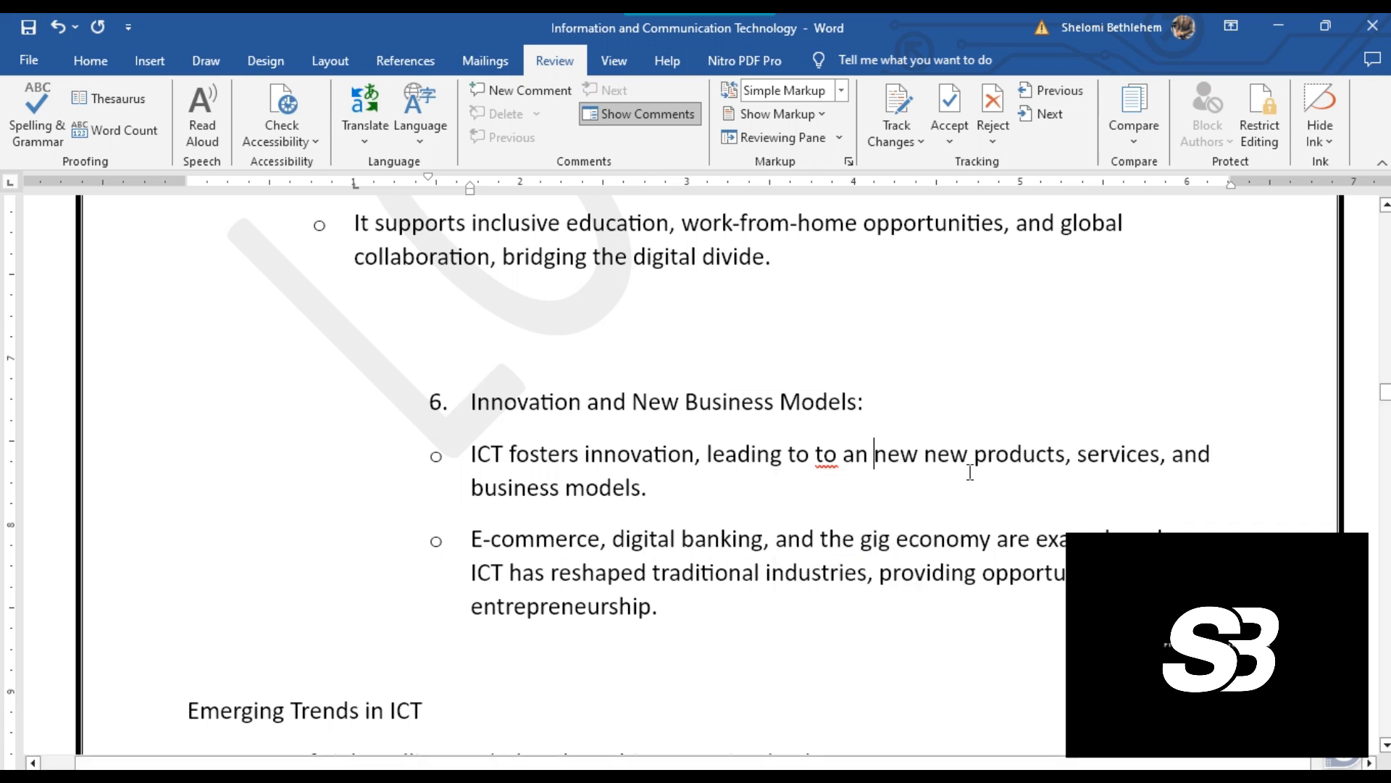
pyautogui.moveTo(926, 449); pyautogui.dragTo(873, 453)
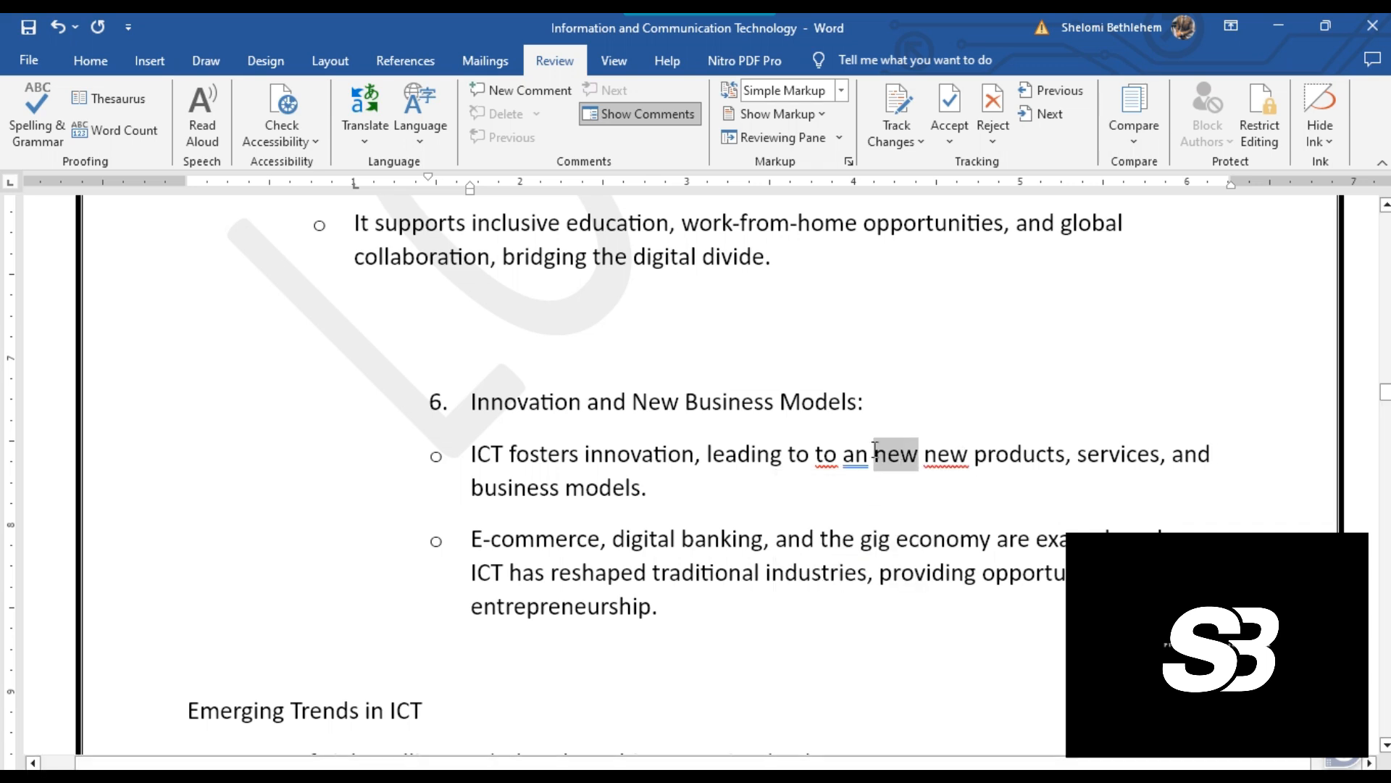
pyautogui.press('Delete')
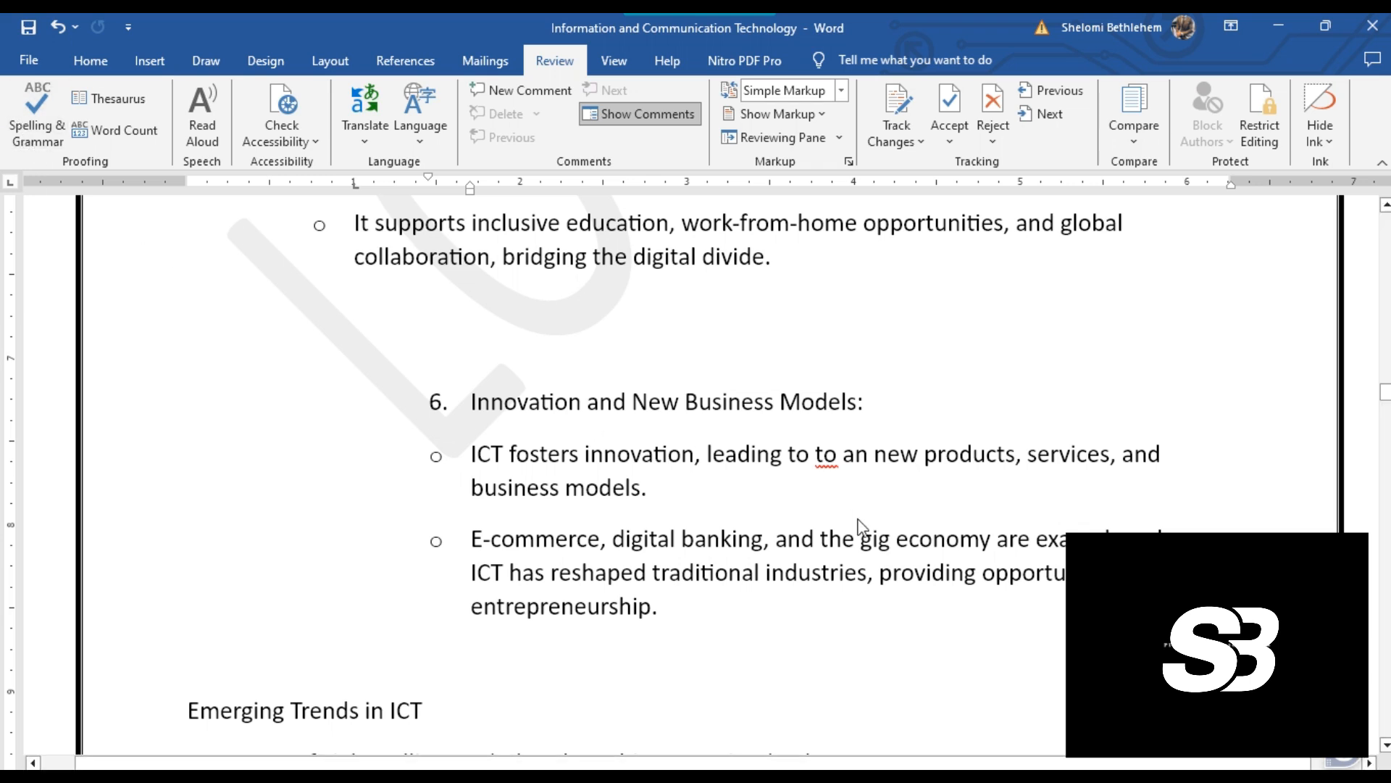
# Check the repeated word "to" after "leading to" with the spelling and grammar checker, leaving the text as it is
pyautogui.click(838, 453)
pyautogui.click(39, 123)
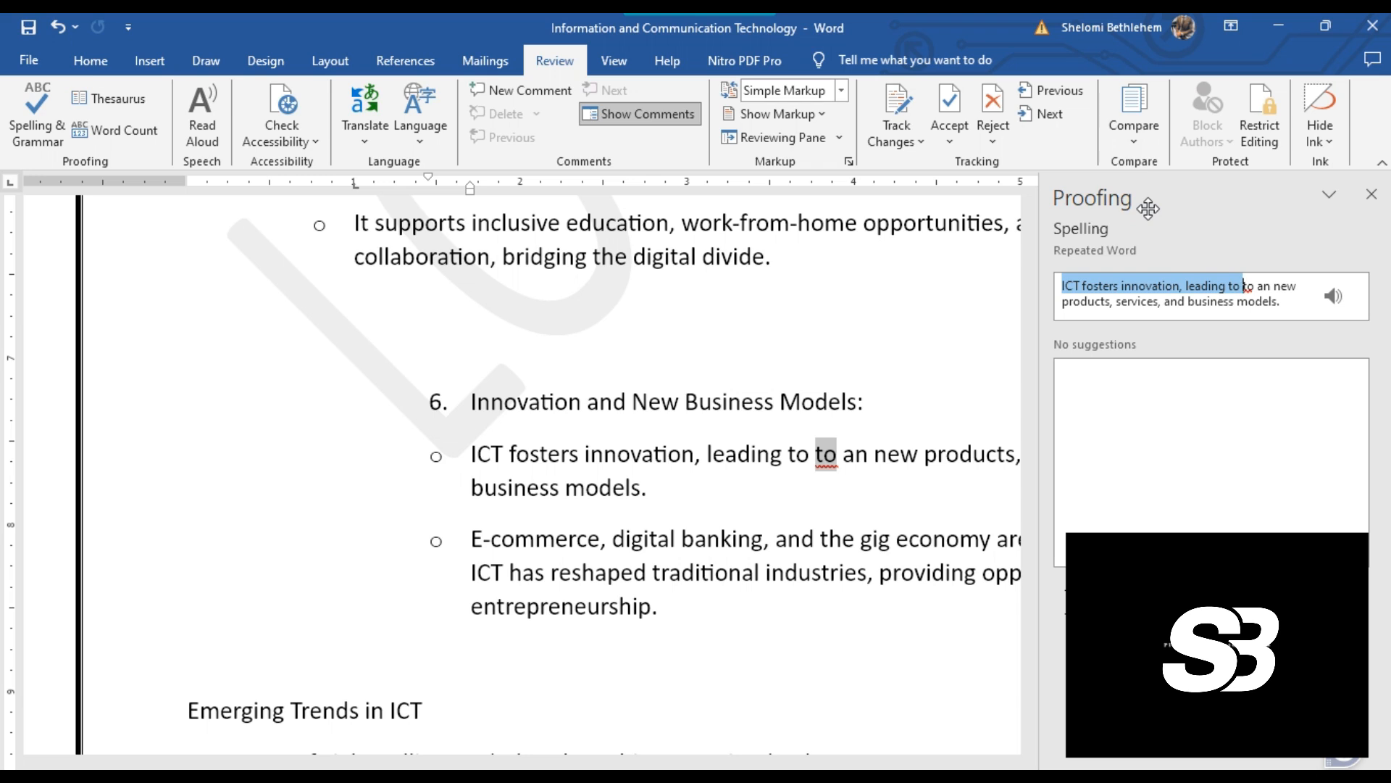
pyautogui.click(1372, 194)
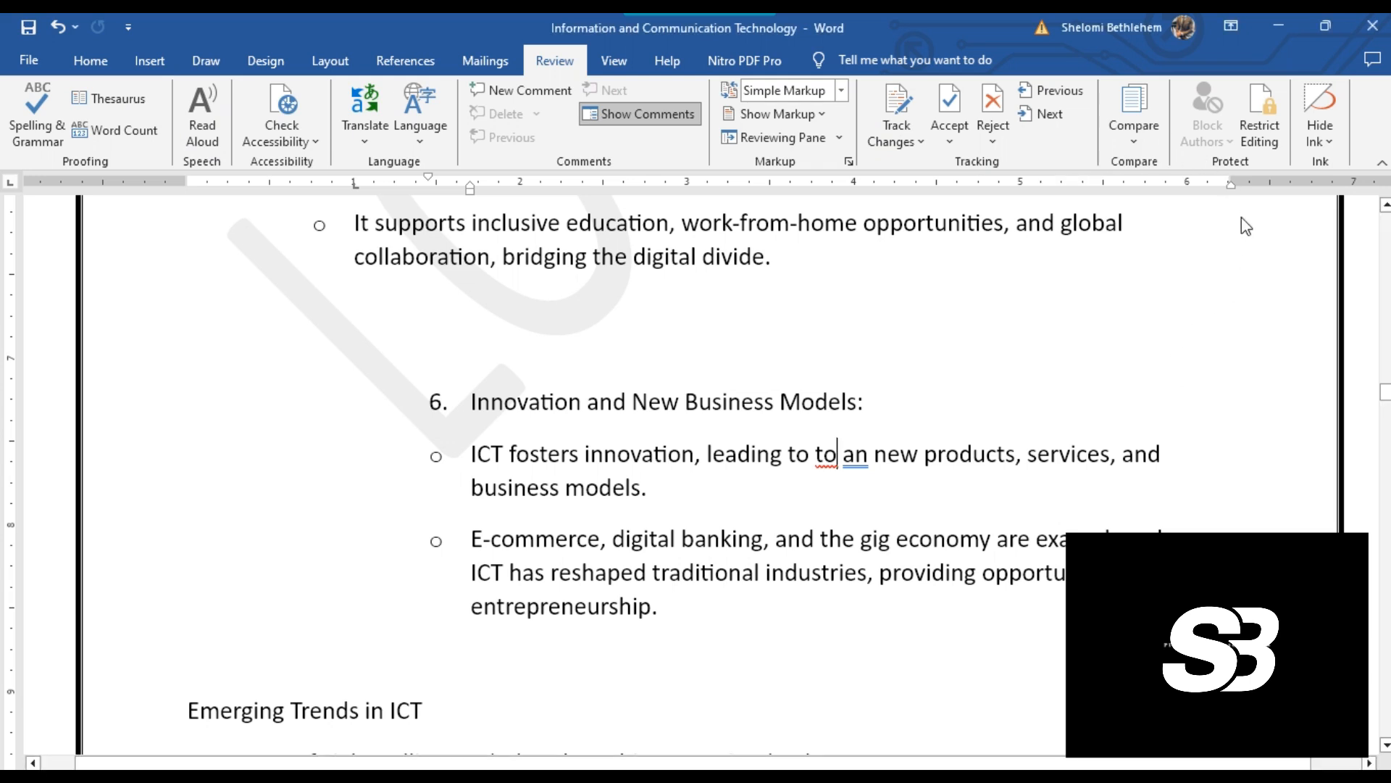
# Examine the types of editing restriction that can be applied to the document, without enforcing any
pyautogui.click(1268, 110)
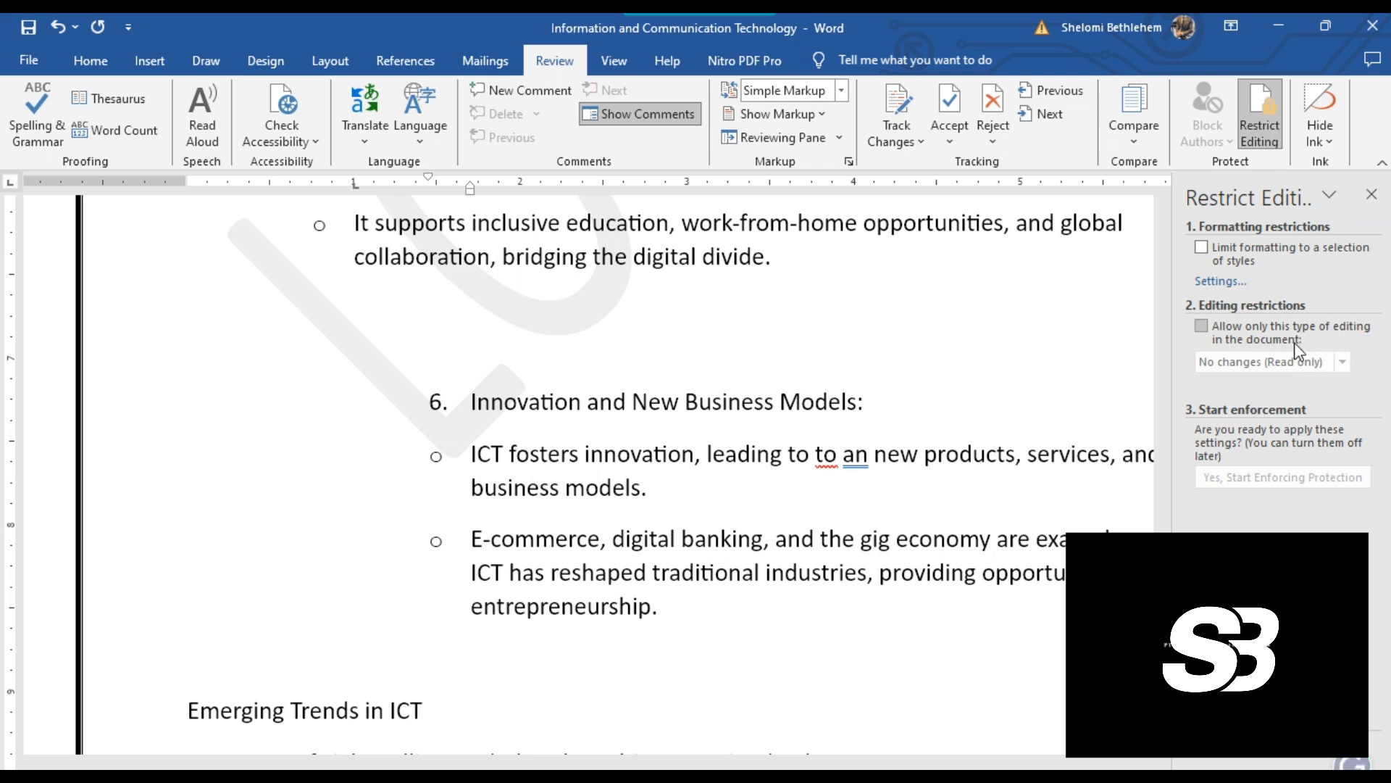
pyautogui.click(1200, 330)
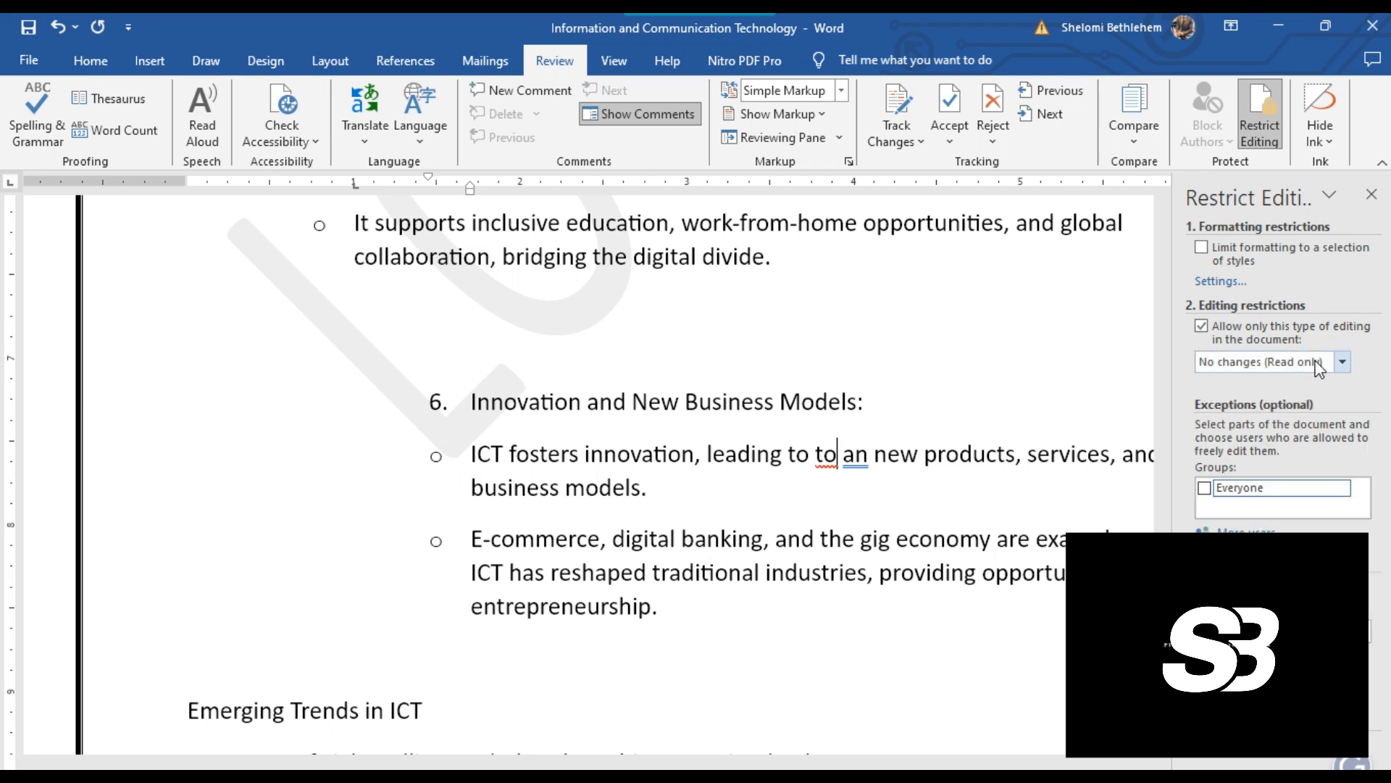
pyautogui.click(1341, 365)
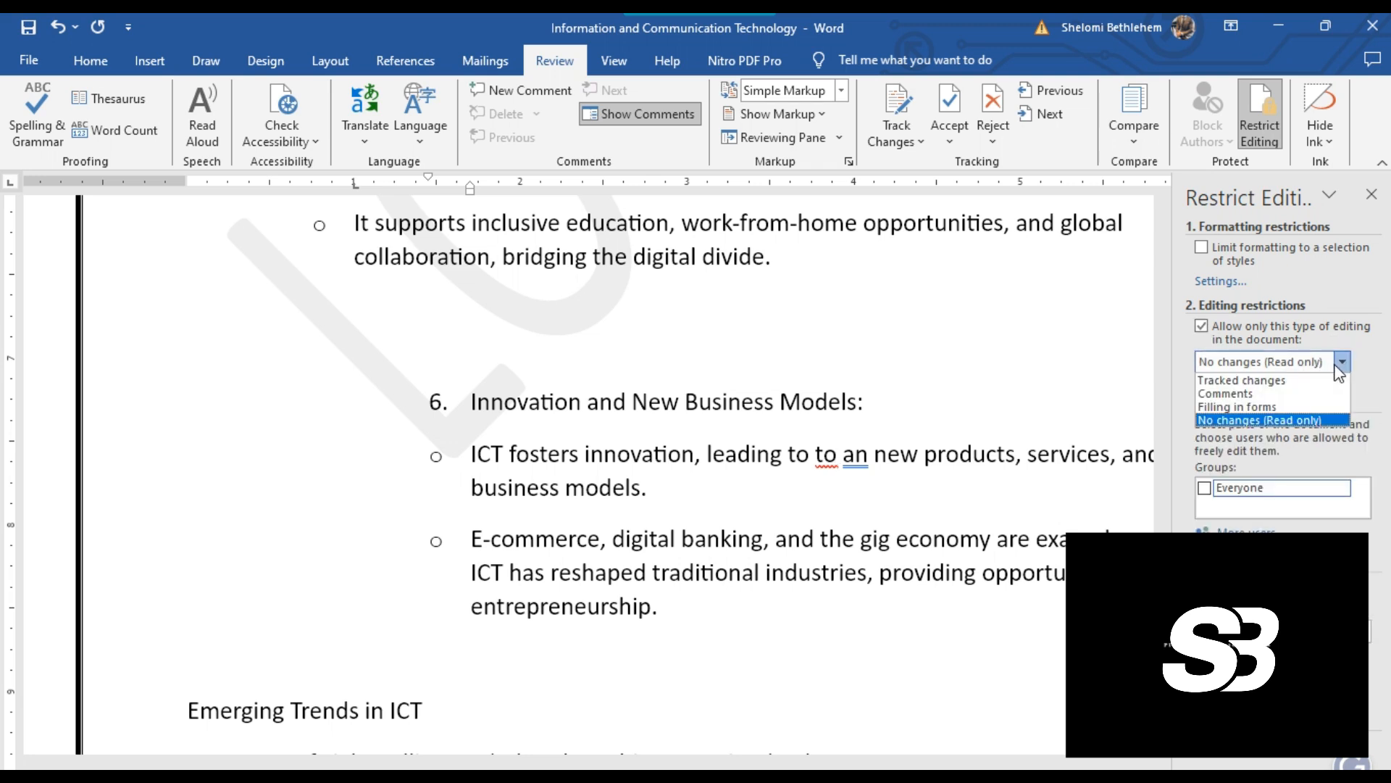
pyautogui.click(1339, 371)
pyautogui.click(1201, 326)
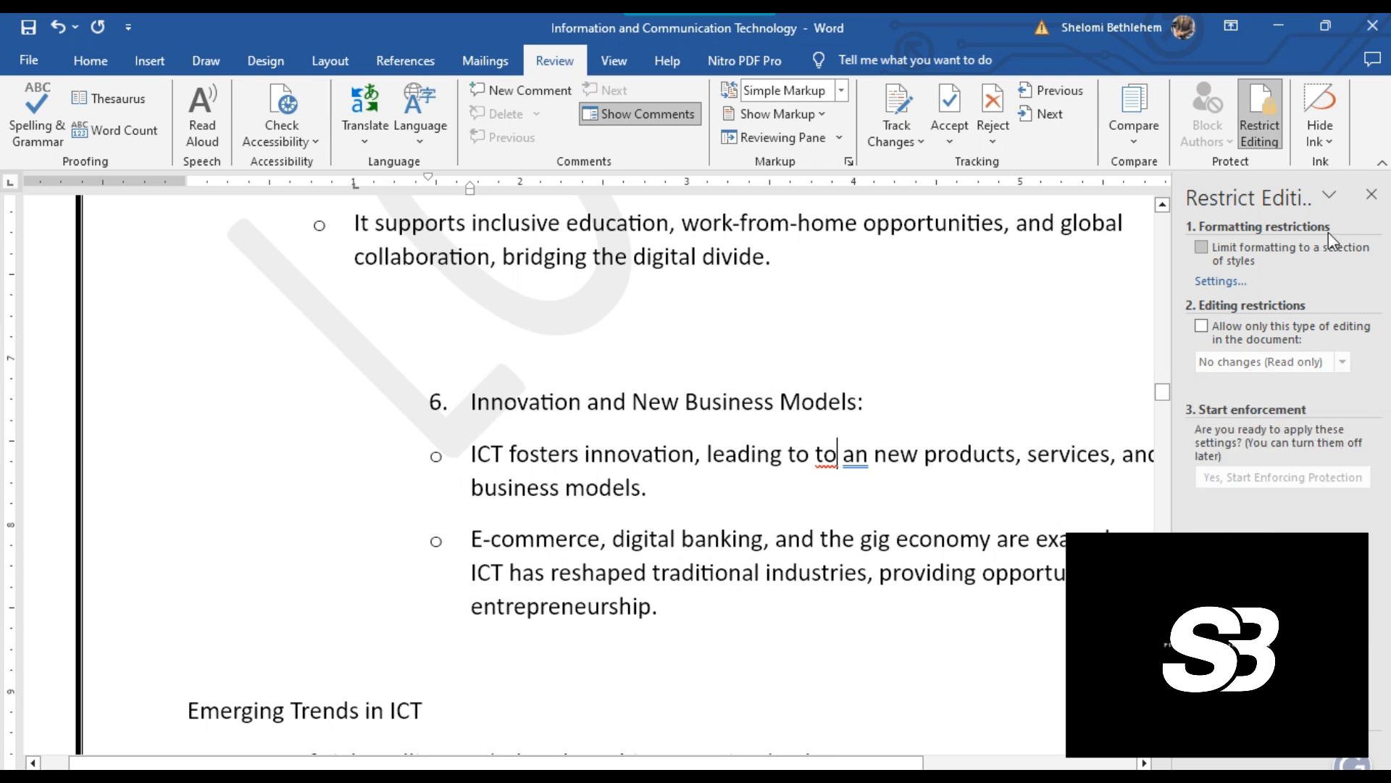
pyautogui.click(1376, 206)
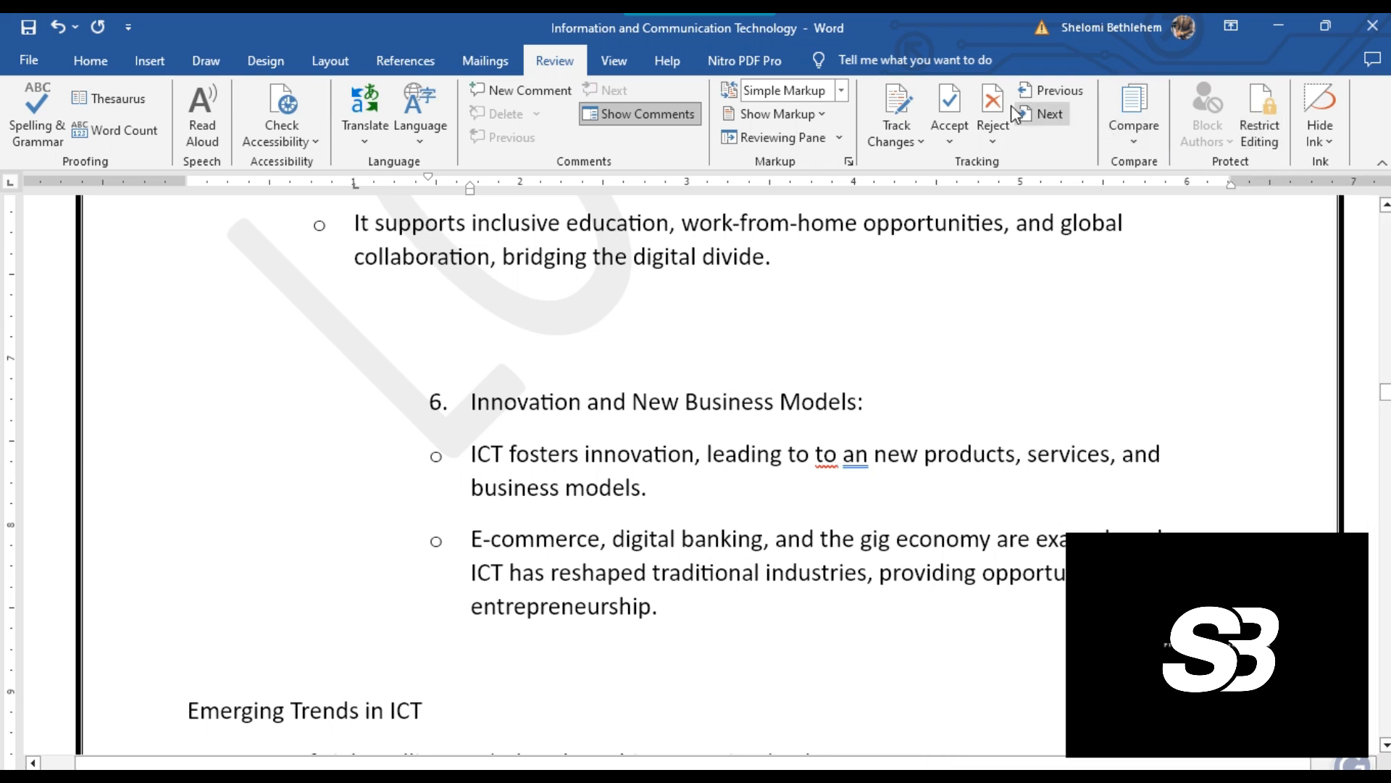
# Look over the view, review, help and Nitro PDF Pro commands
pyautogui.click(614, 61)
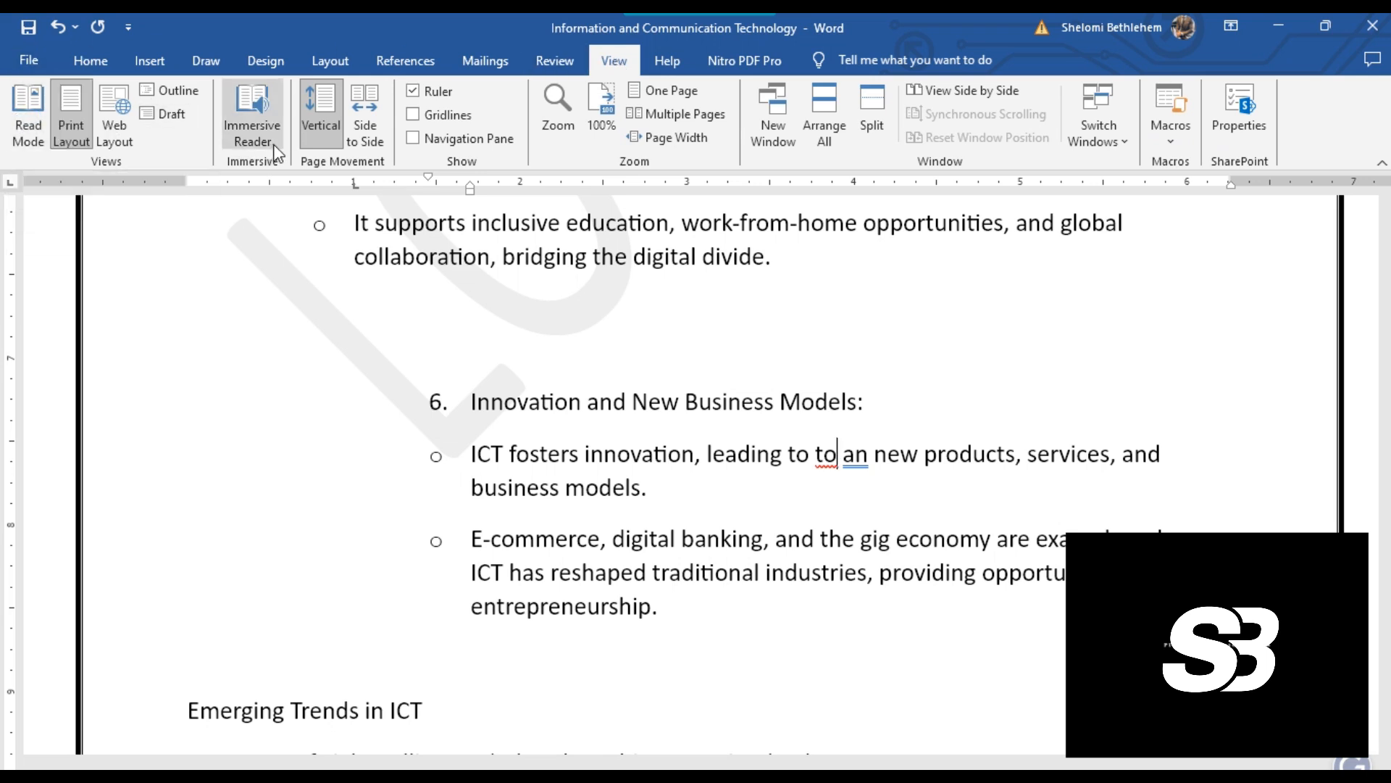
pyautogui.click(555, 62)
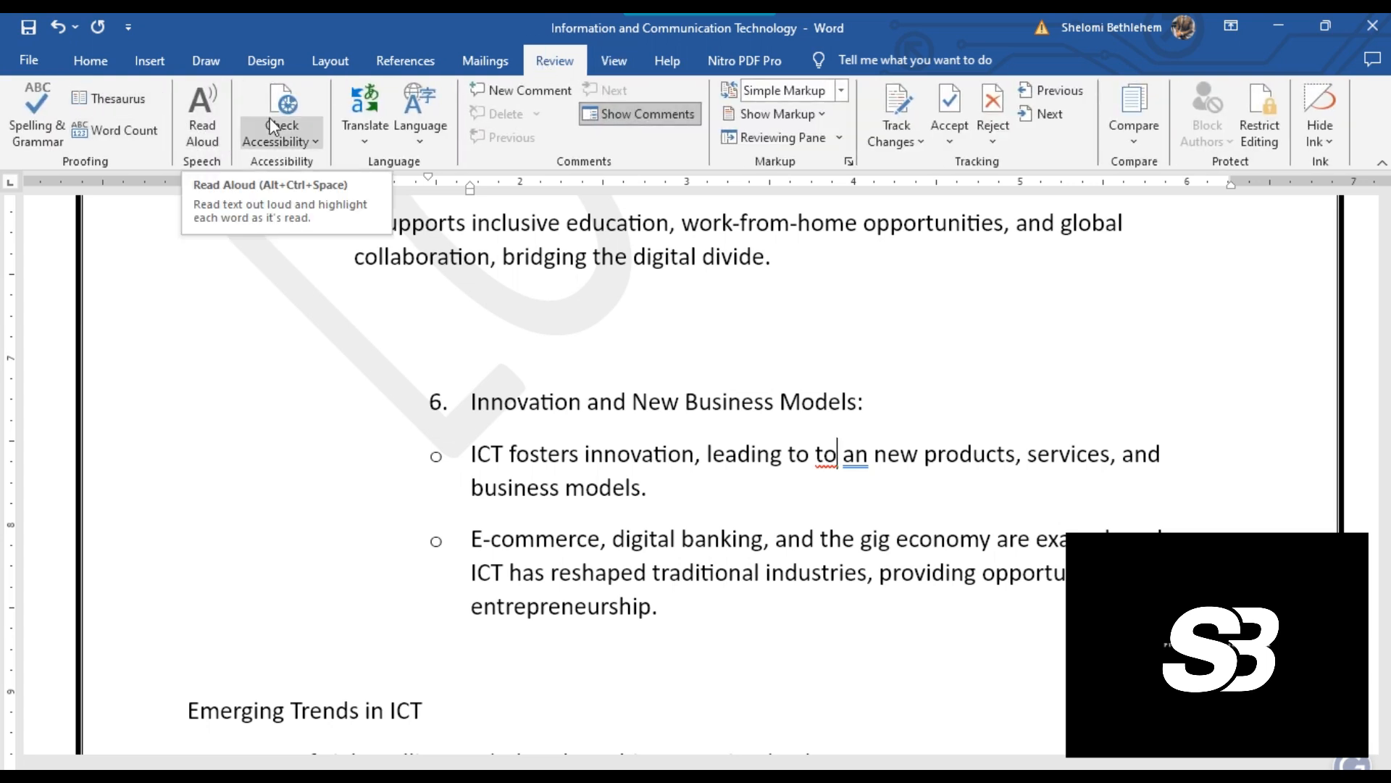
pyautogui.click(627, 64)
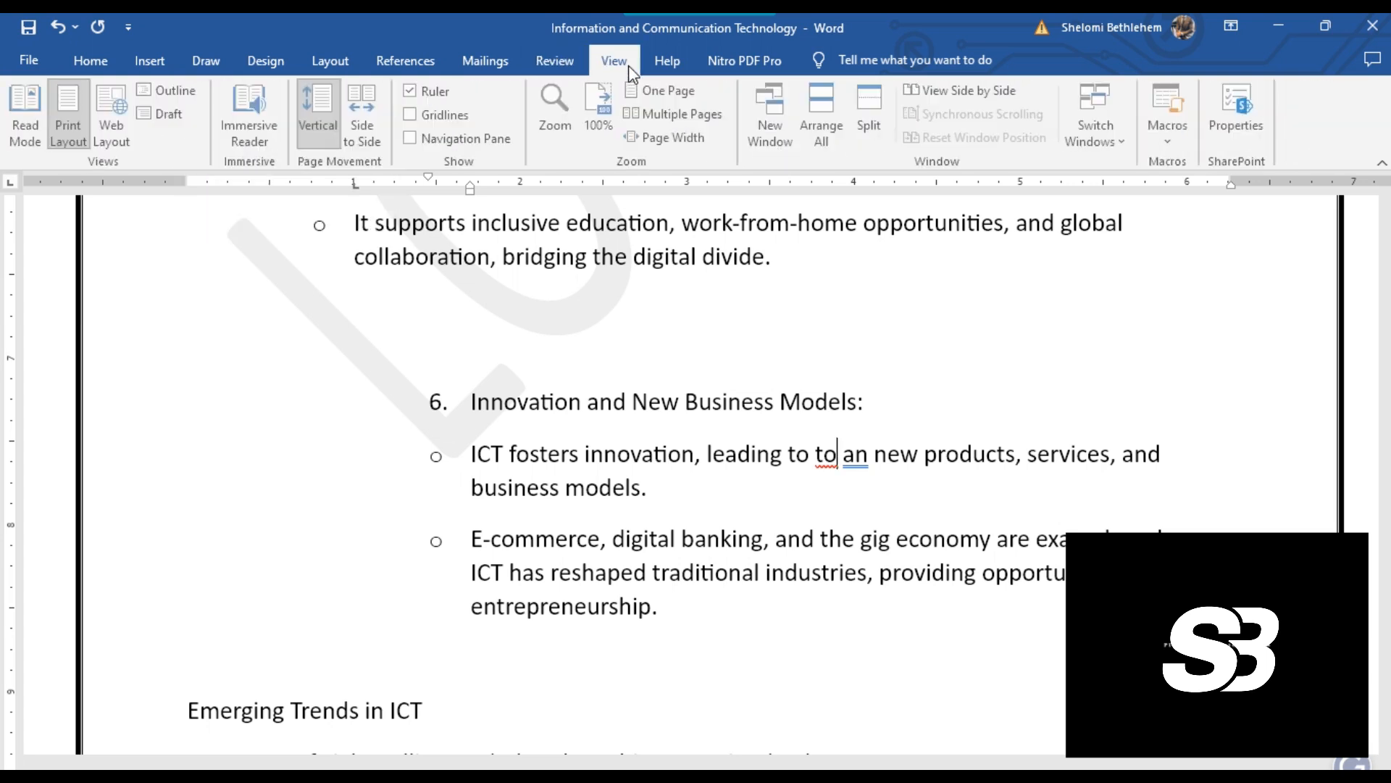
pyautogui.click(675, 68)
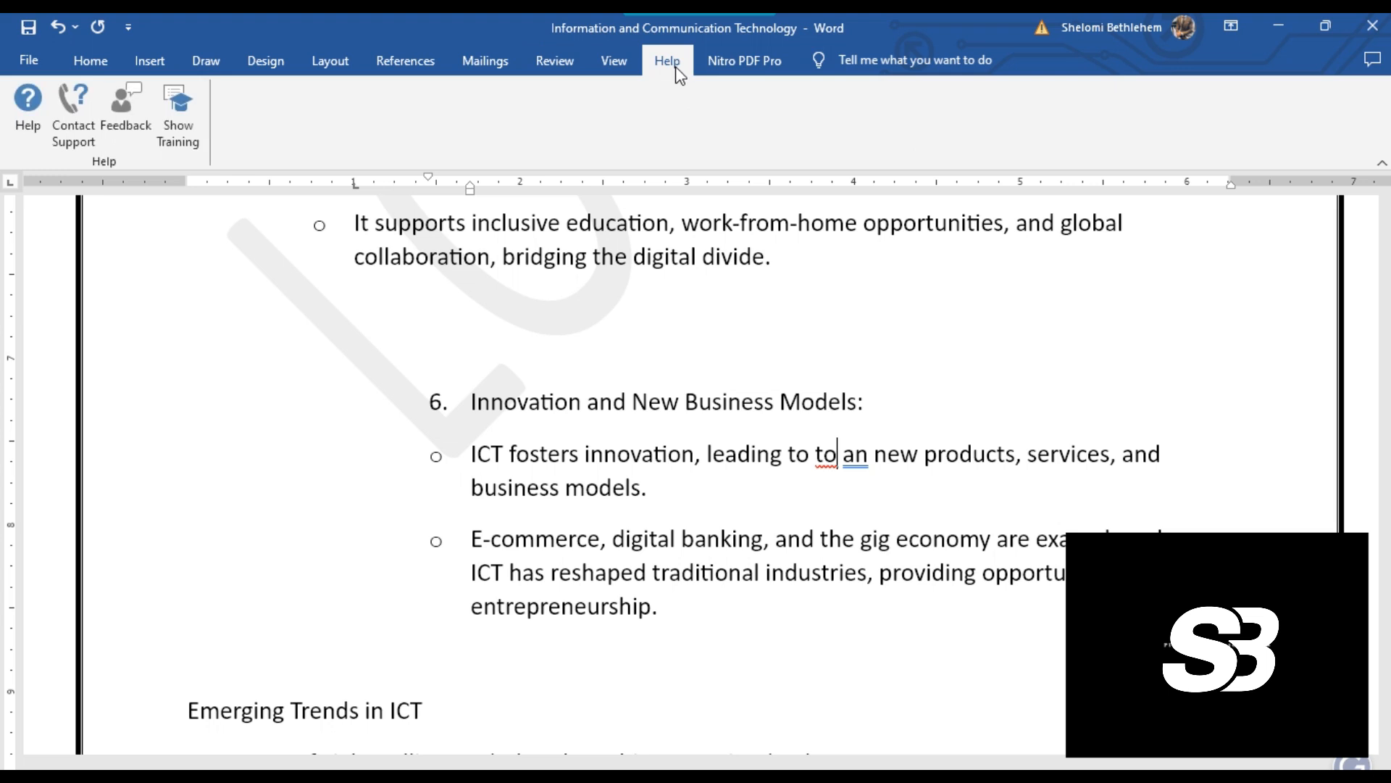
pyautogui.click(633, 73)
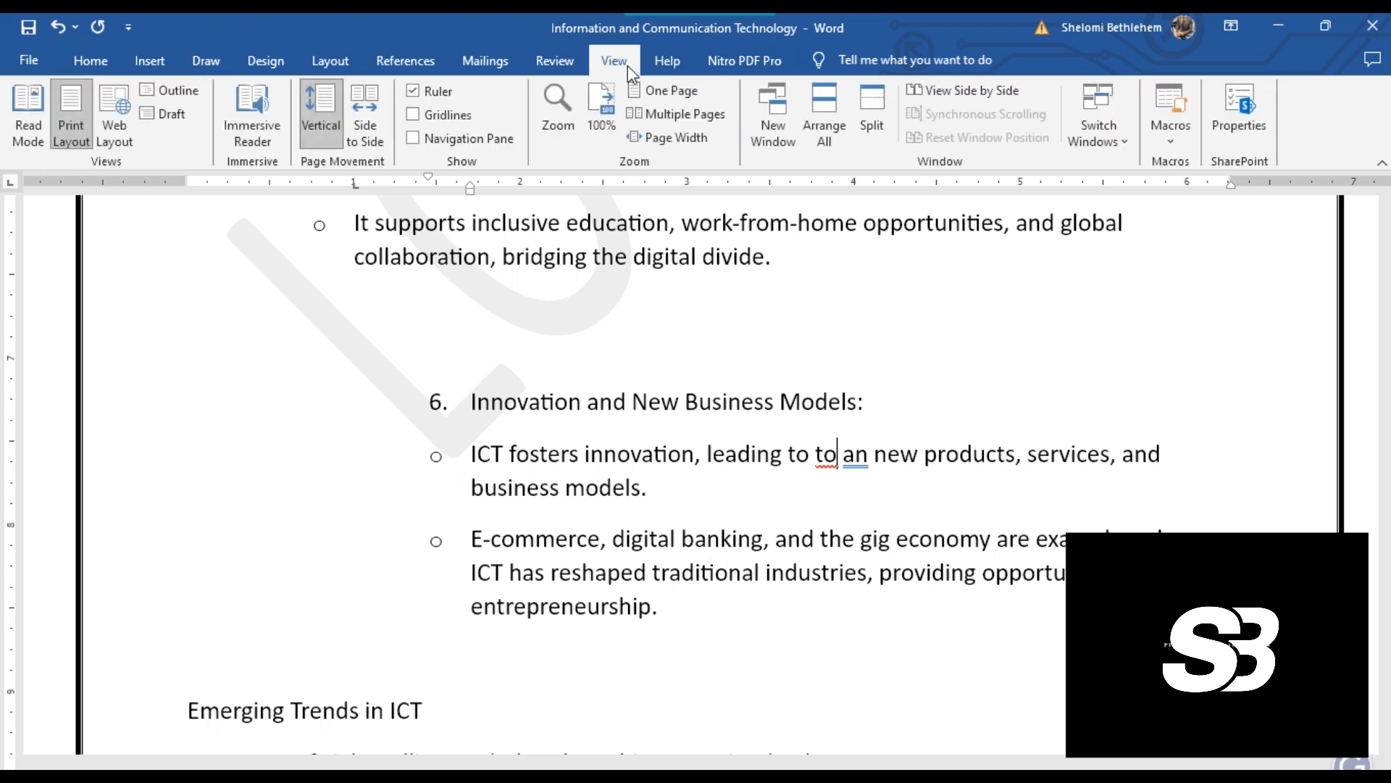
pyautogui.click(719, 65)
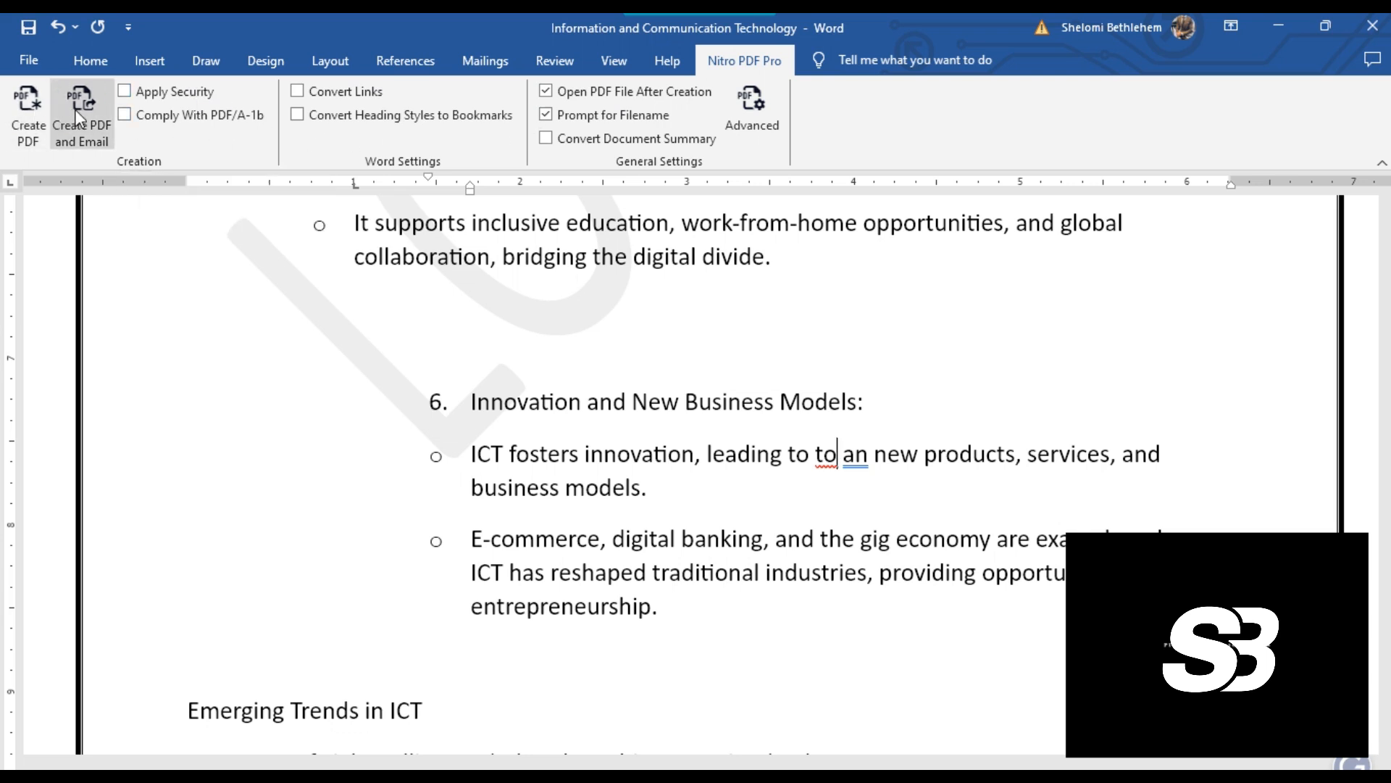
# Save a copy of the document as "ICT 2" in the WORD folder, in Word Document format
pyautogui.click(29, 60)
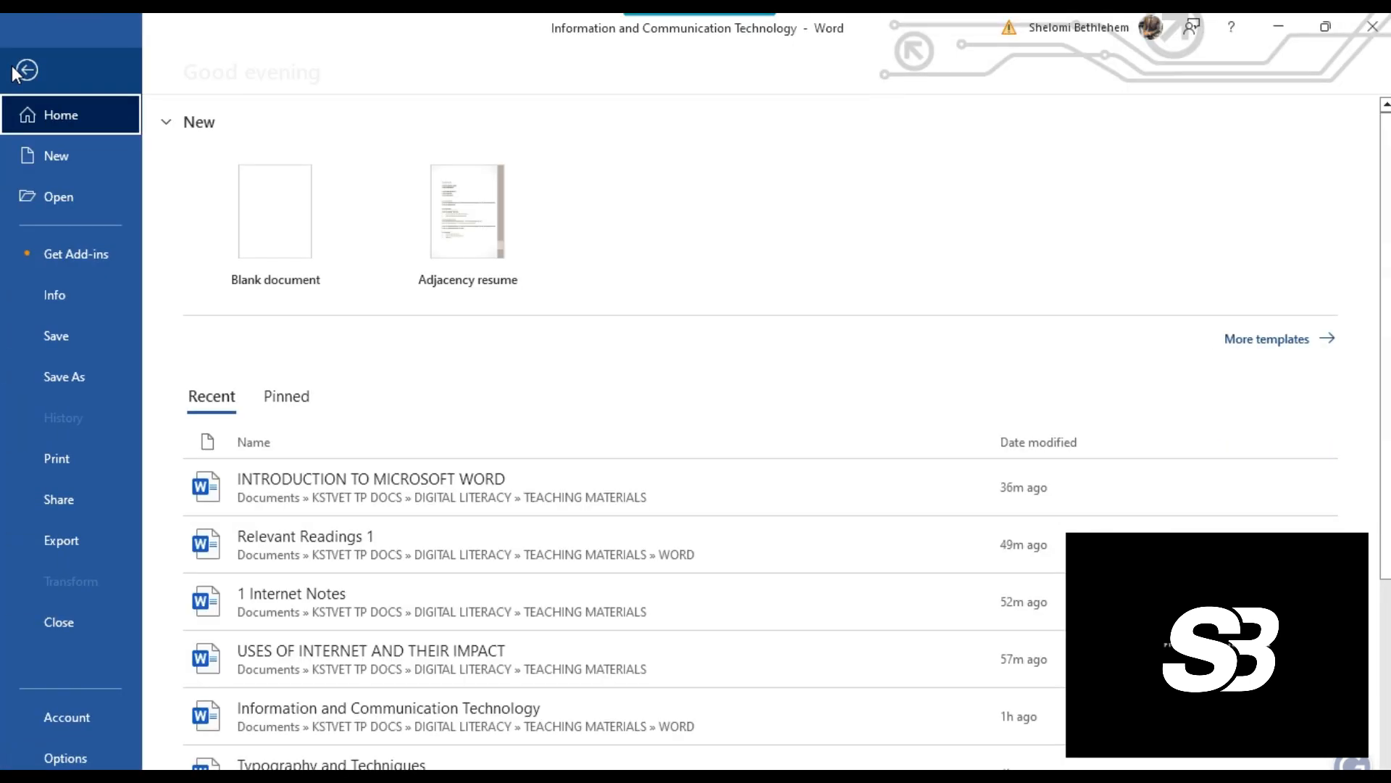
pyautogui.click(74, 377)
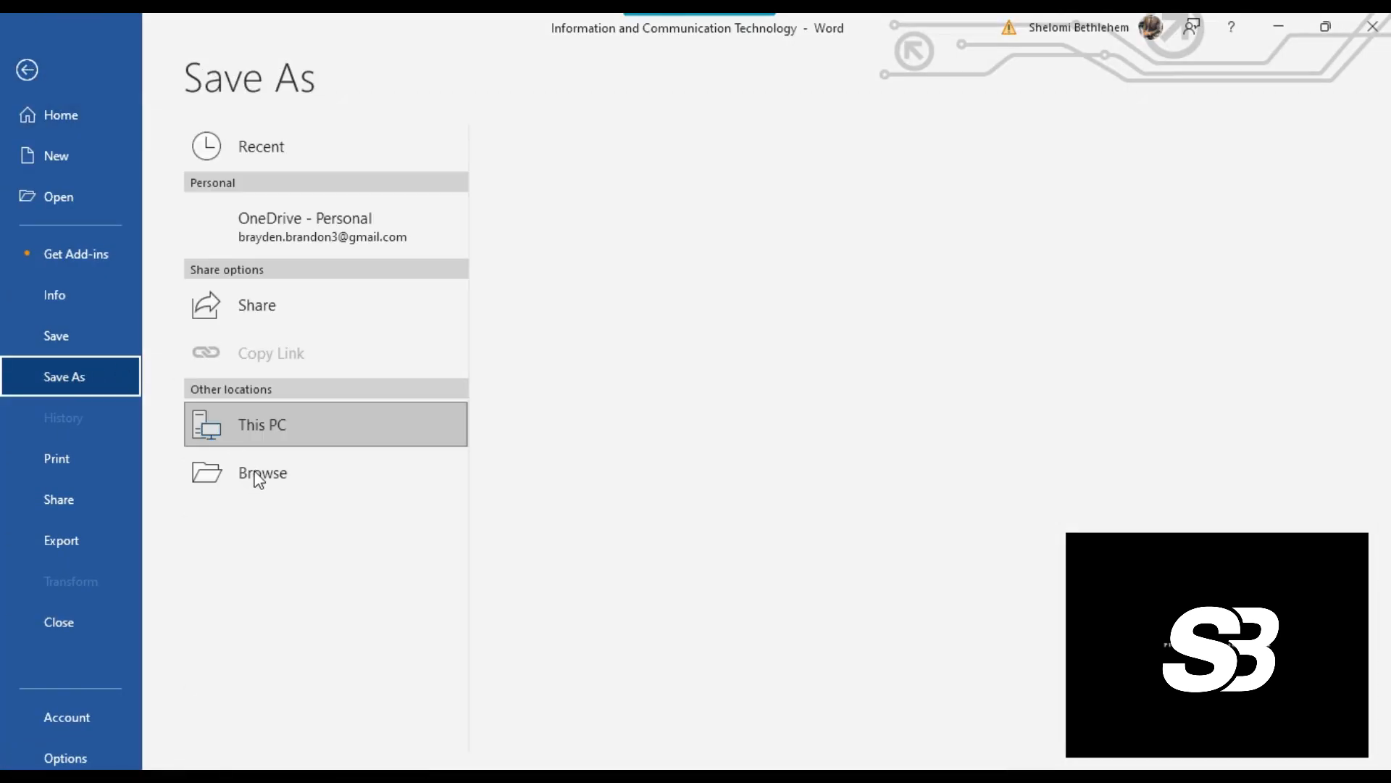
pyautogui.click(287, 507)
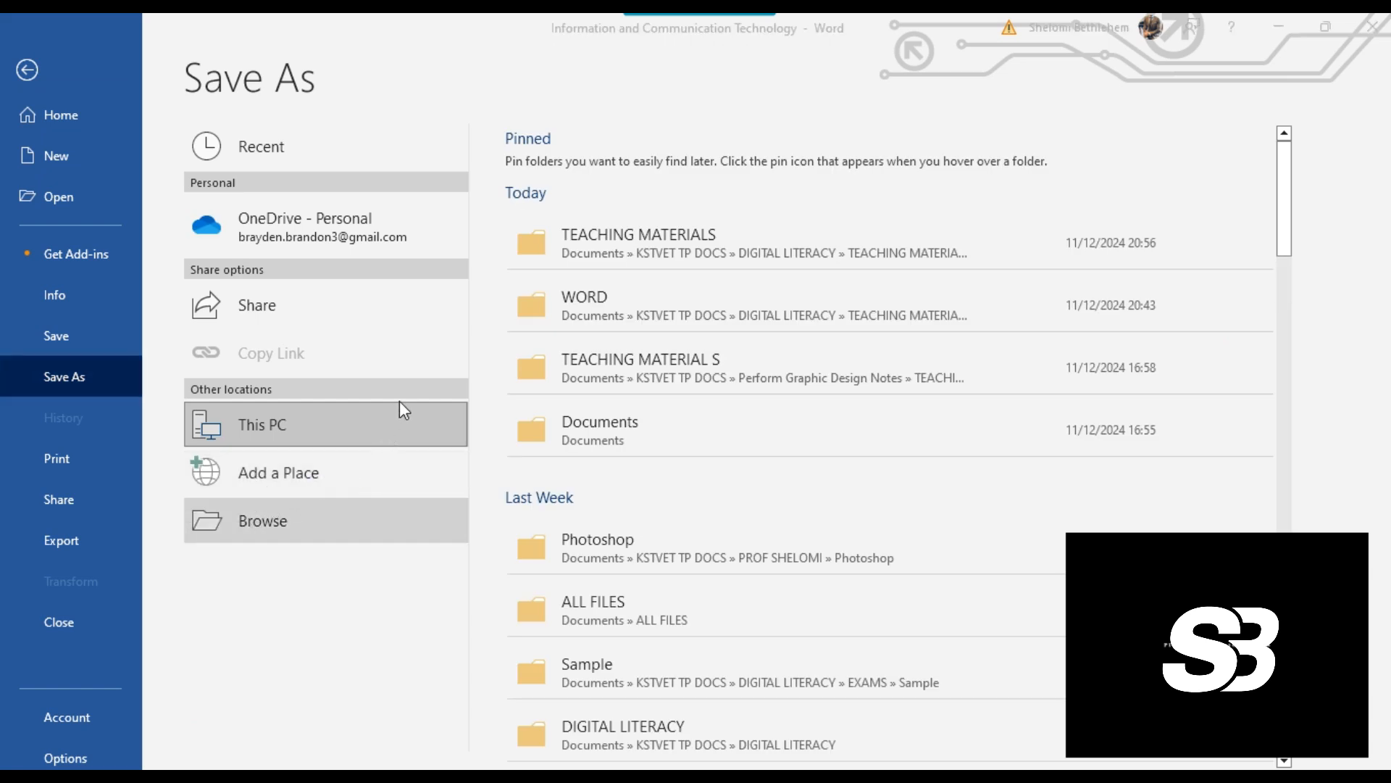
pyautogui.moveTo(418, 449); pyautogui.dragTo(124, 427)
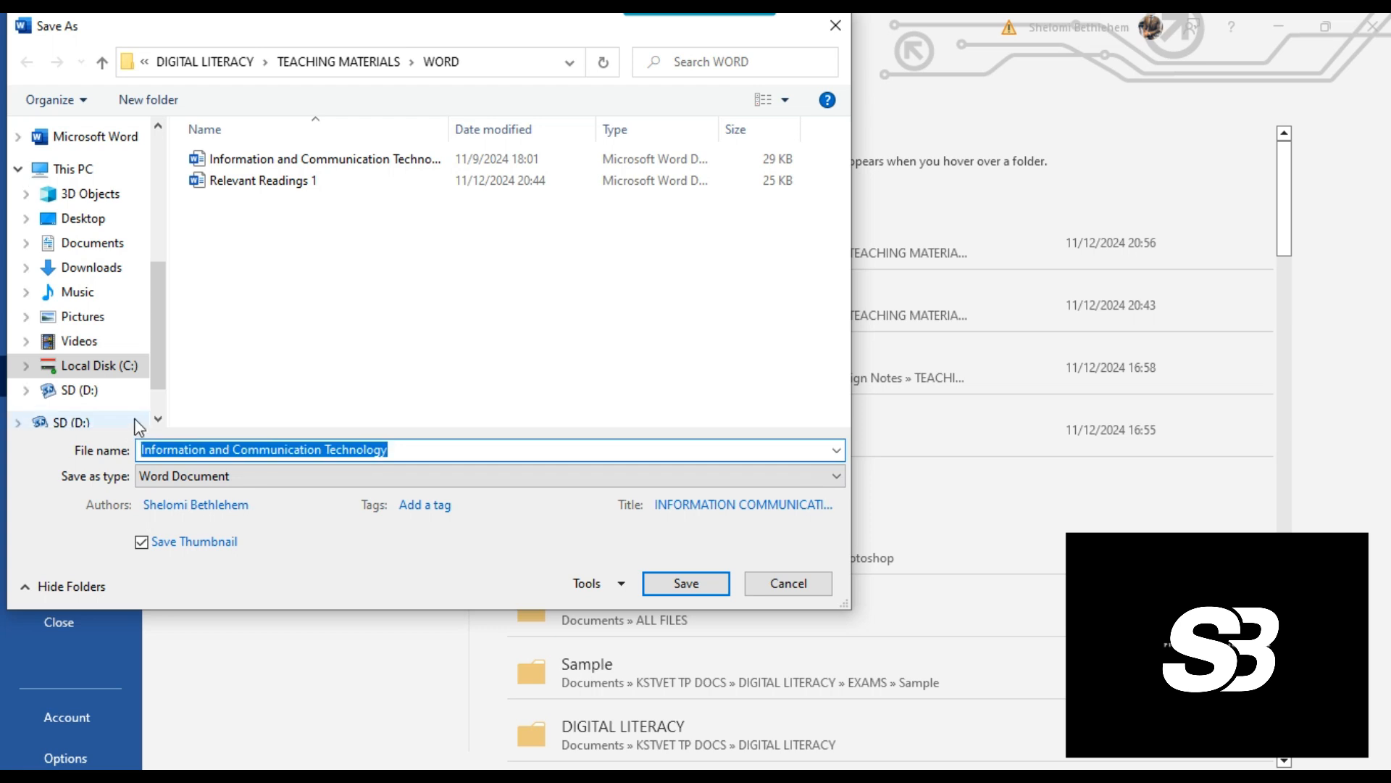
pyautogui.write('ICT 2')
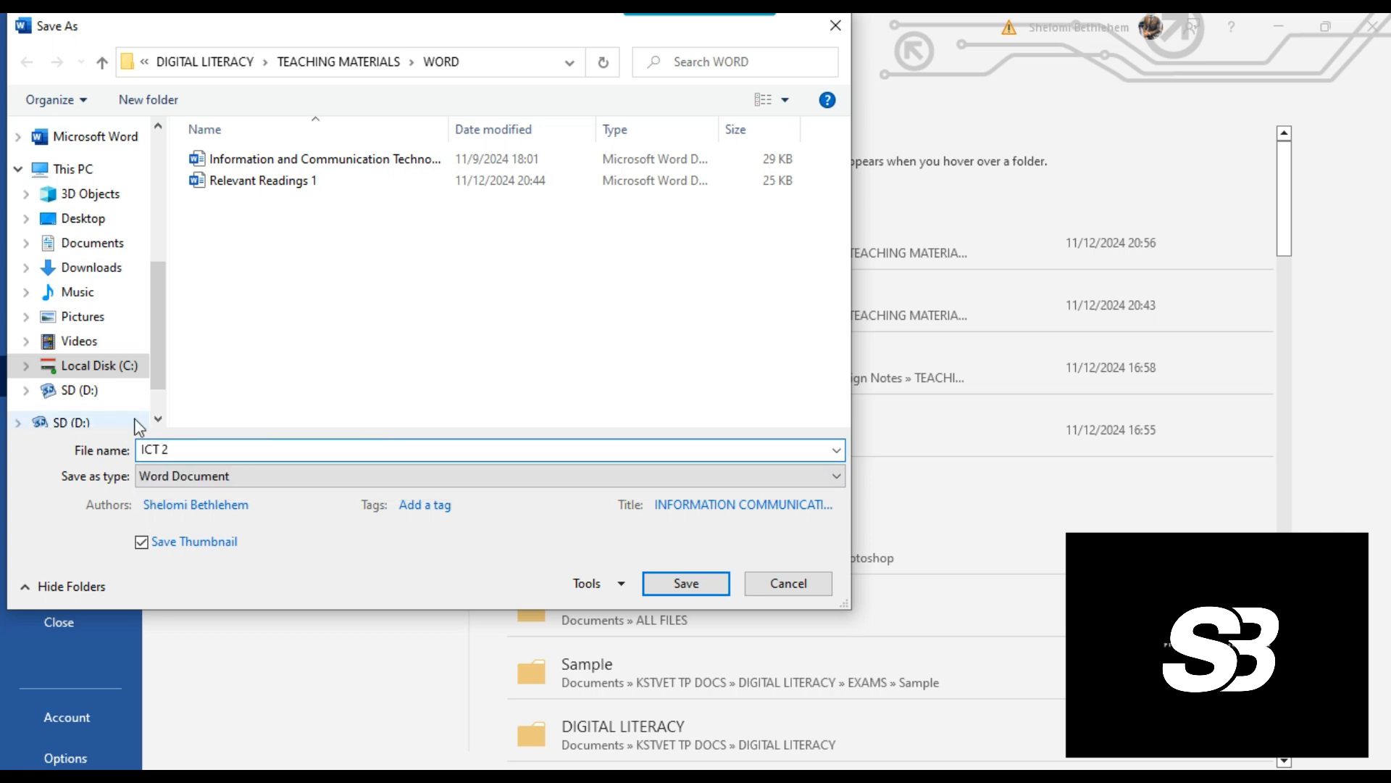
pyautogui.click(171, 479)
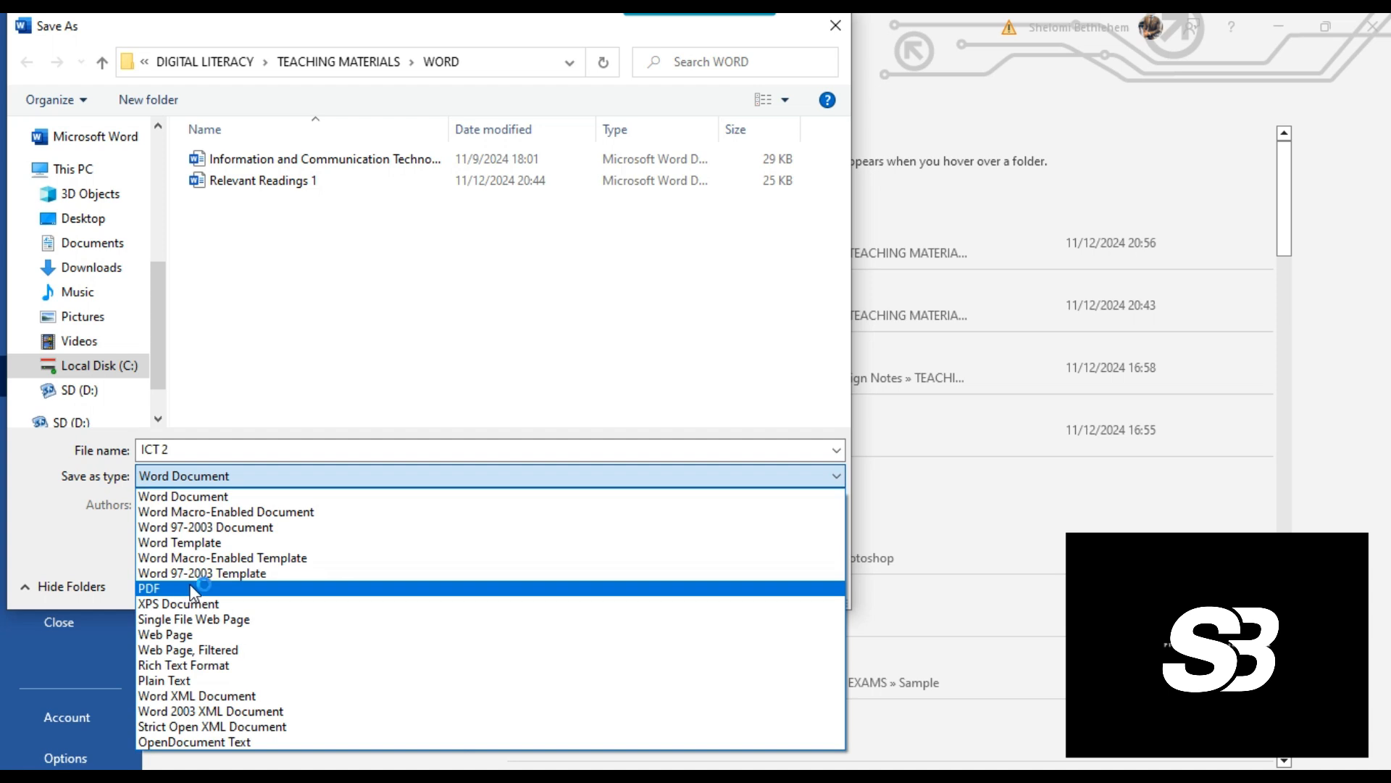
pyautogui.click(207, 499)
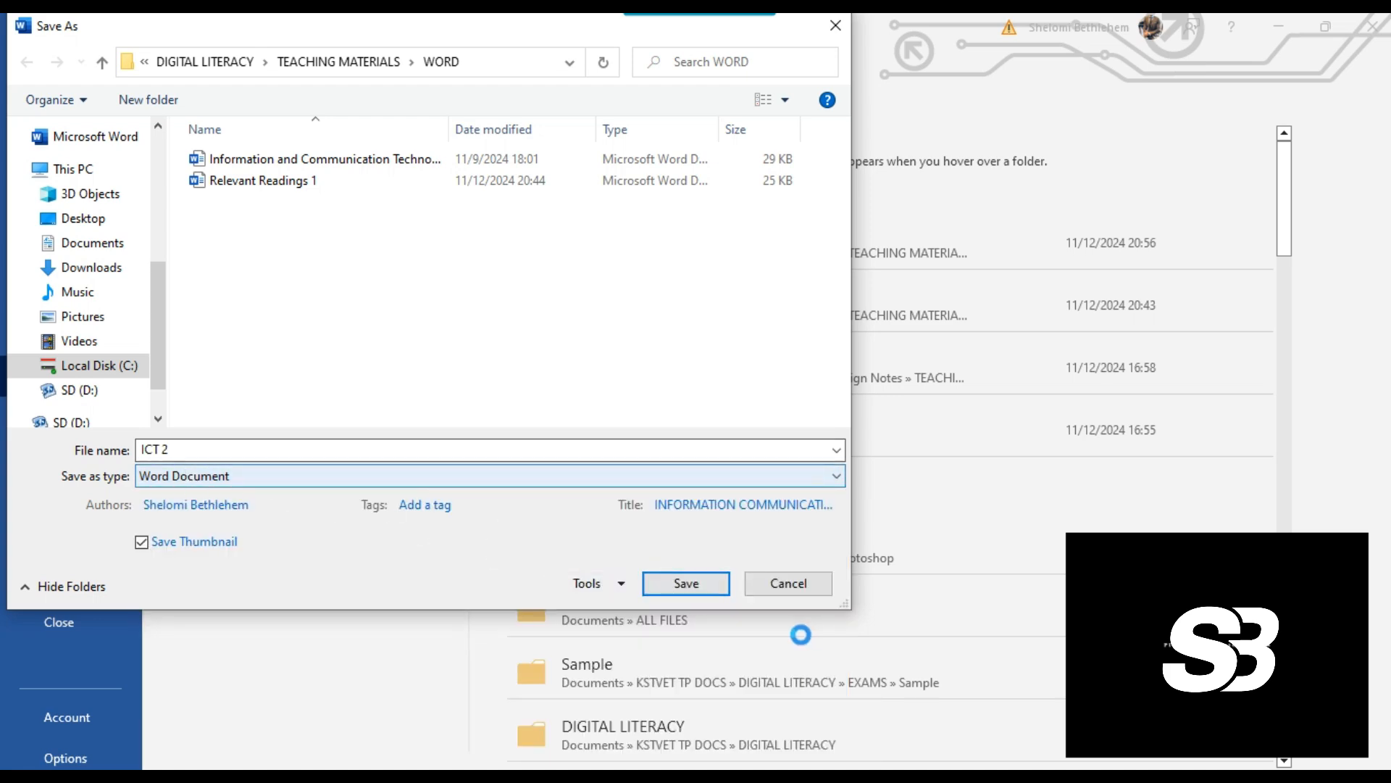
pyautogui.click(705, 587)
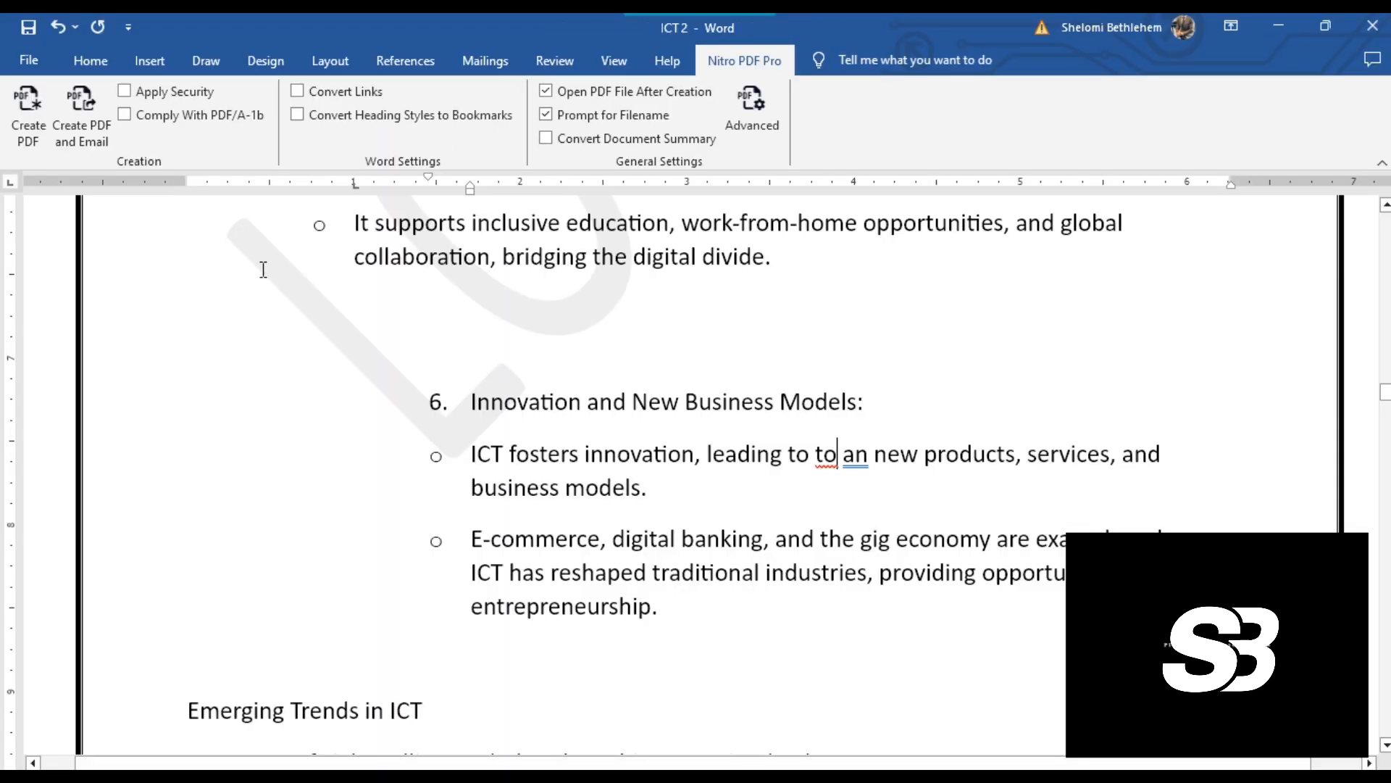
# Bring up the print preview and settings for the document, with the number of copies at 1
pyautogui.click(29, 73)
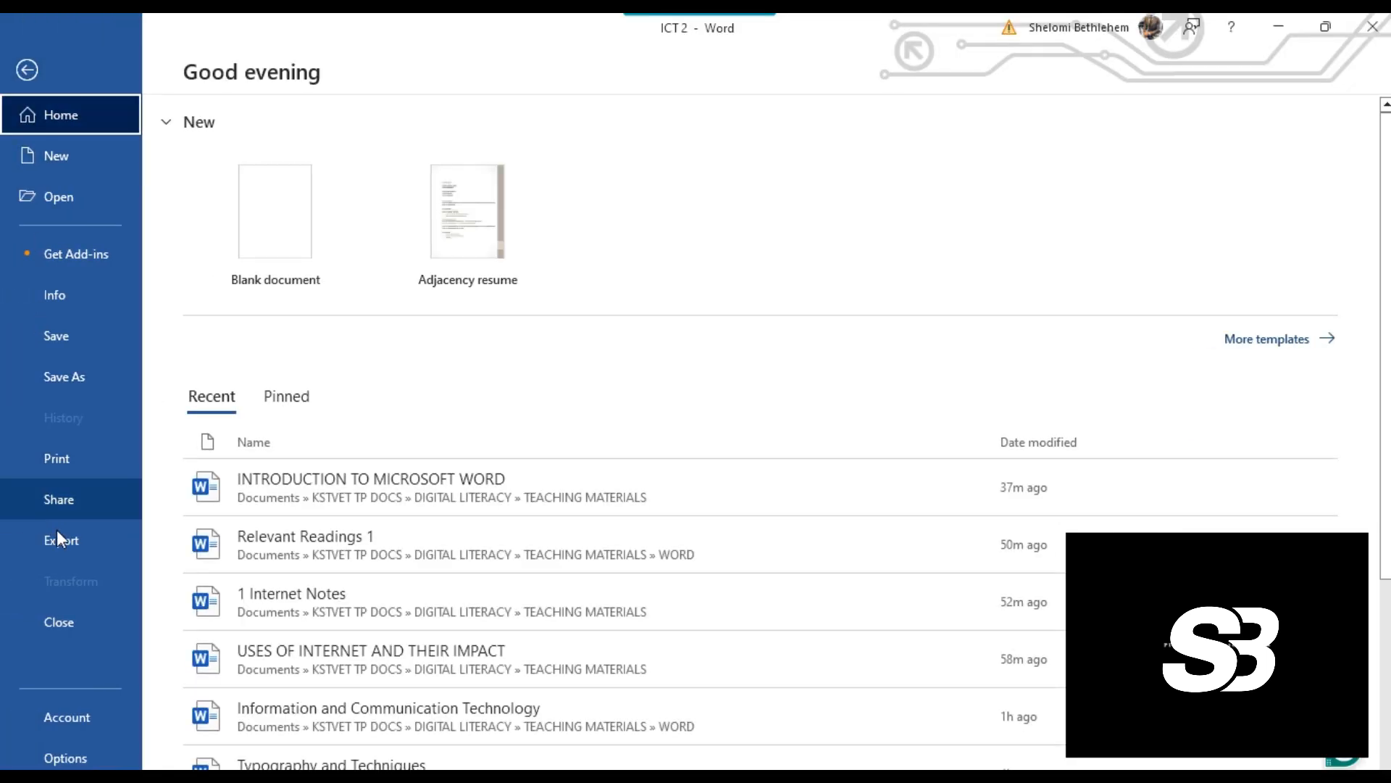
pyautogui.click(63, 462)
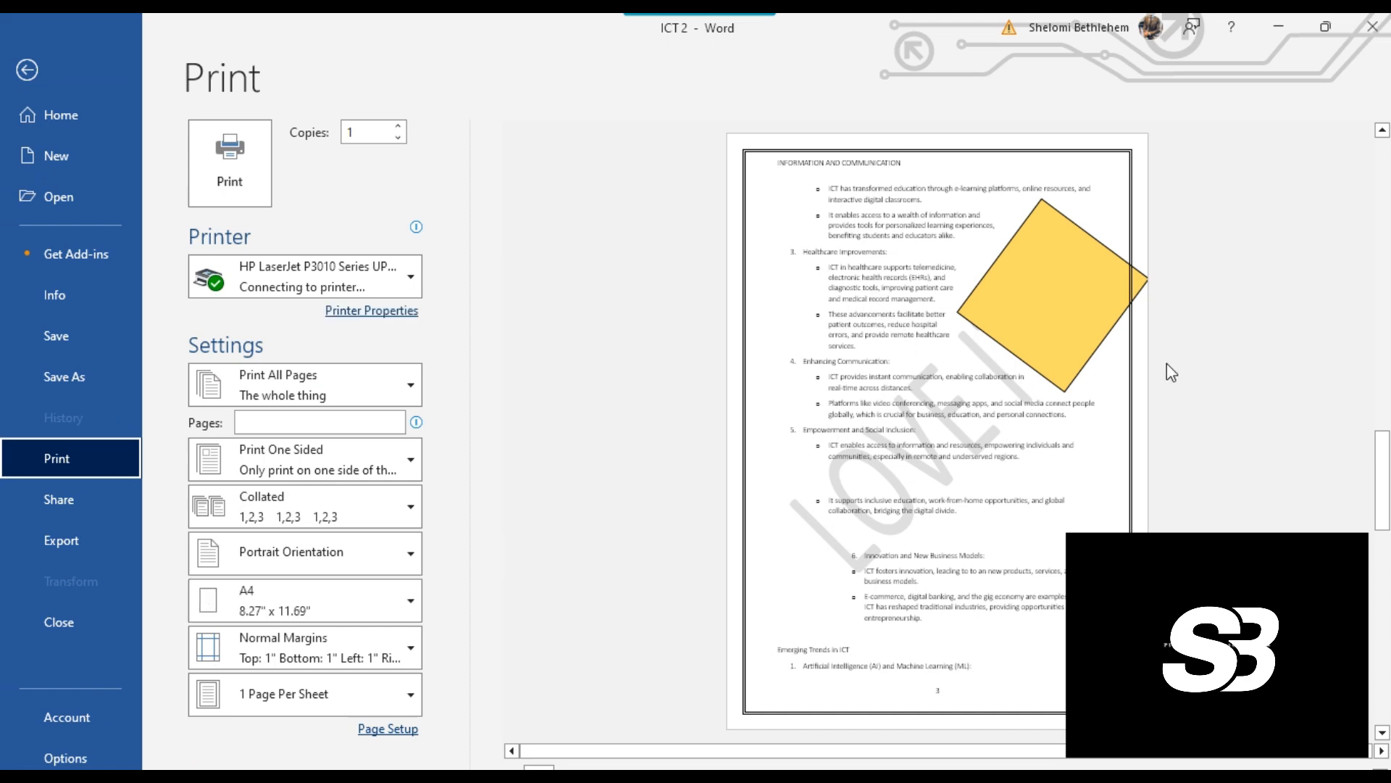
pyautogui.click(398, 127)
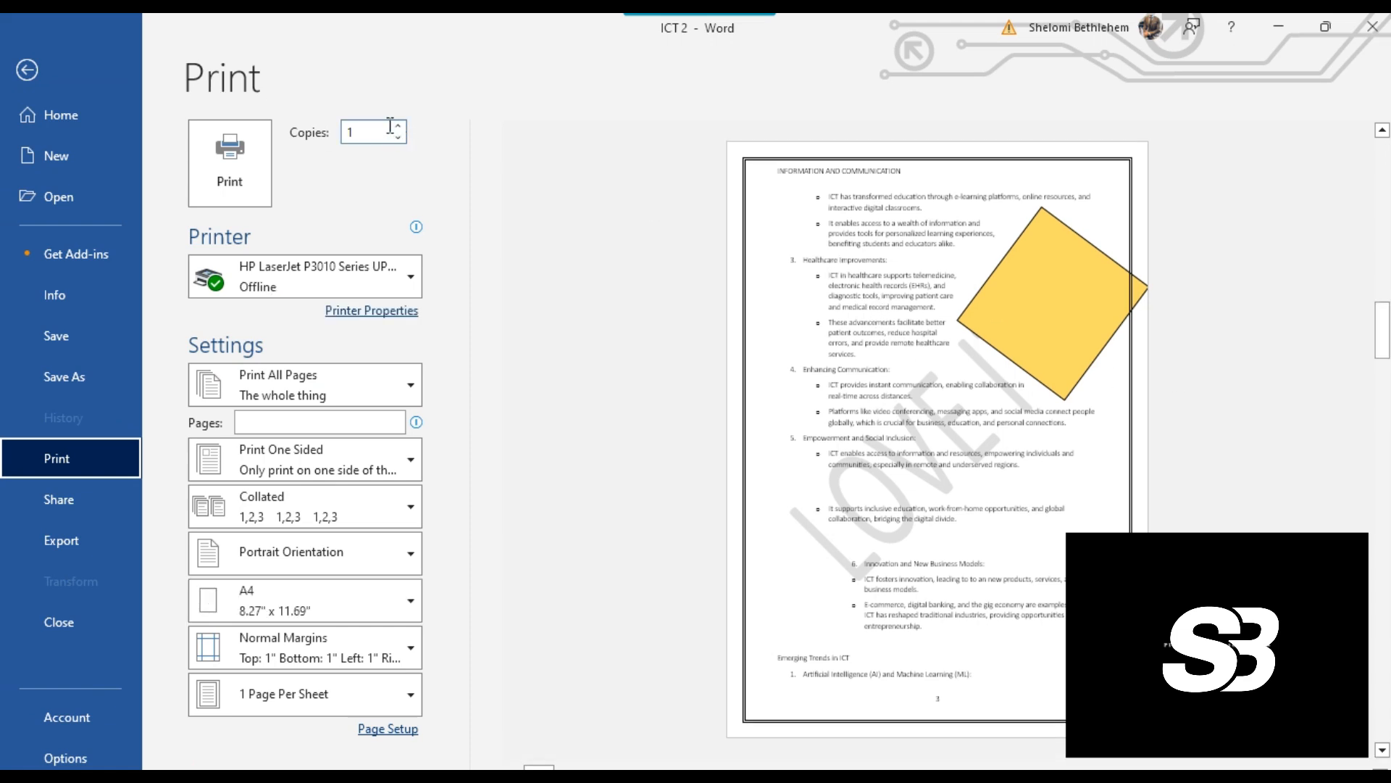
pyautogui.click(398, 138)
pyautogui.click(398, 138)
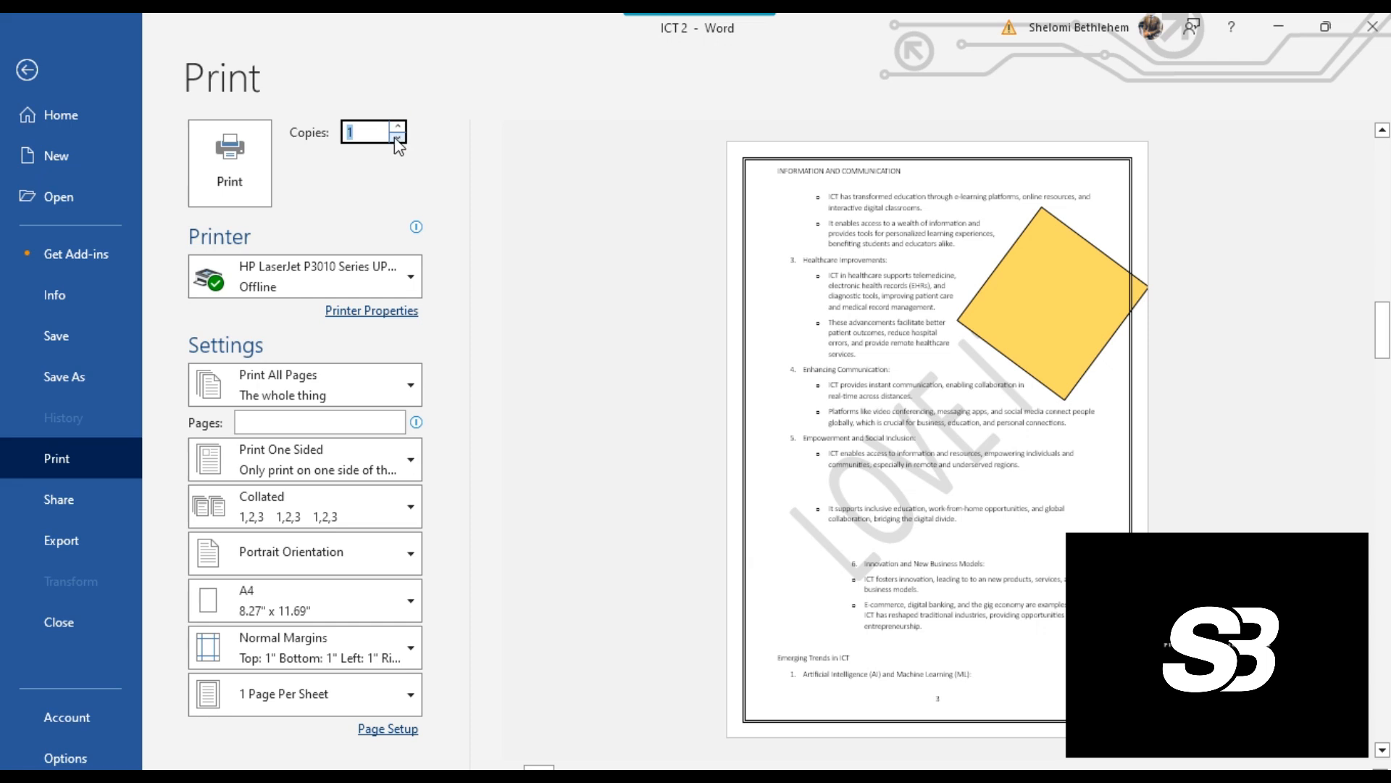
# Look over the available printers and page range options, keeping the HP LaserJet P3010 Series printer and Print All Pages
pyautogui.click(406, 280)
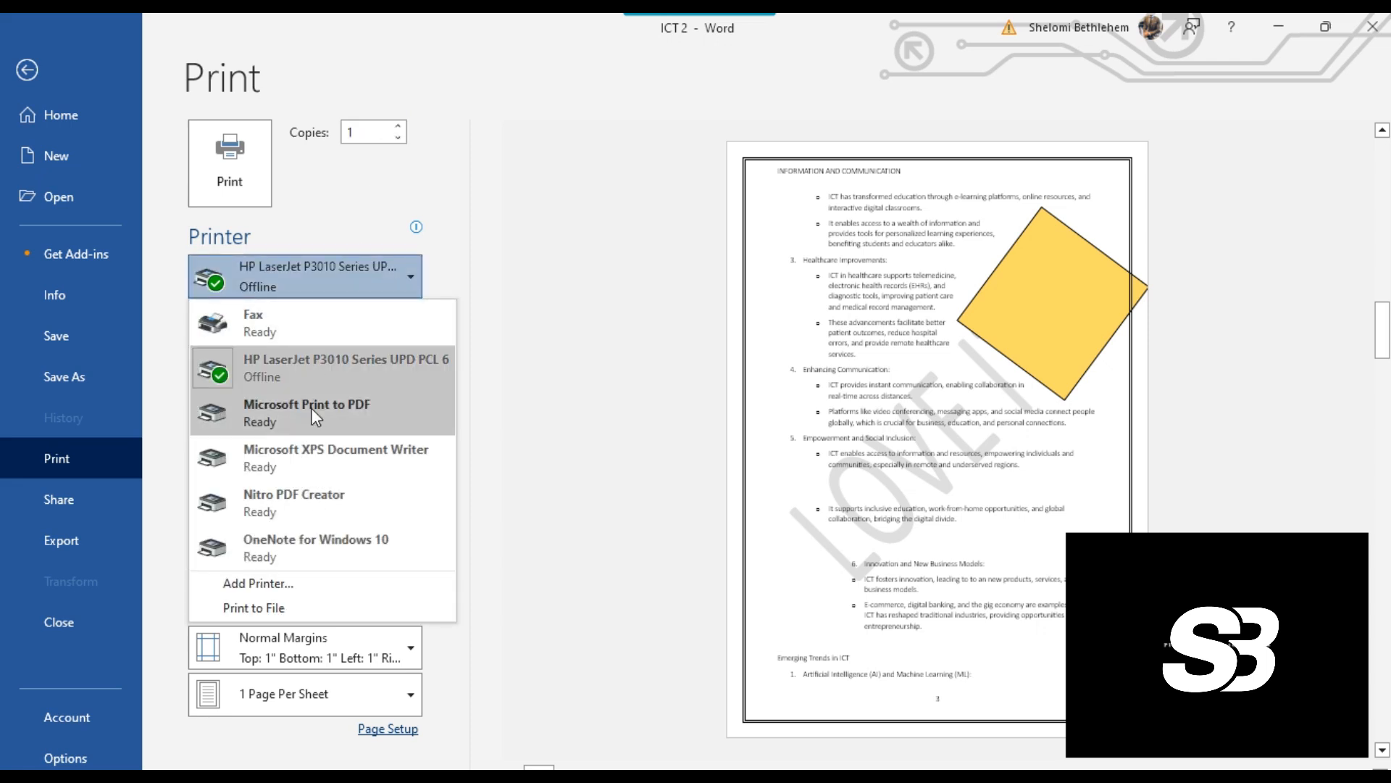
pyautogui.moveTo(355, 350)
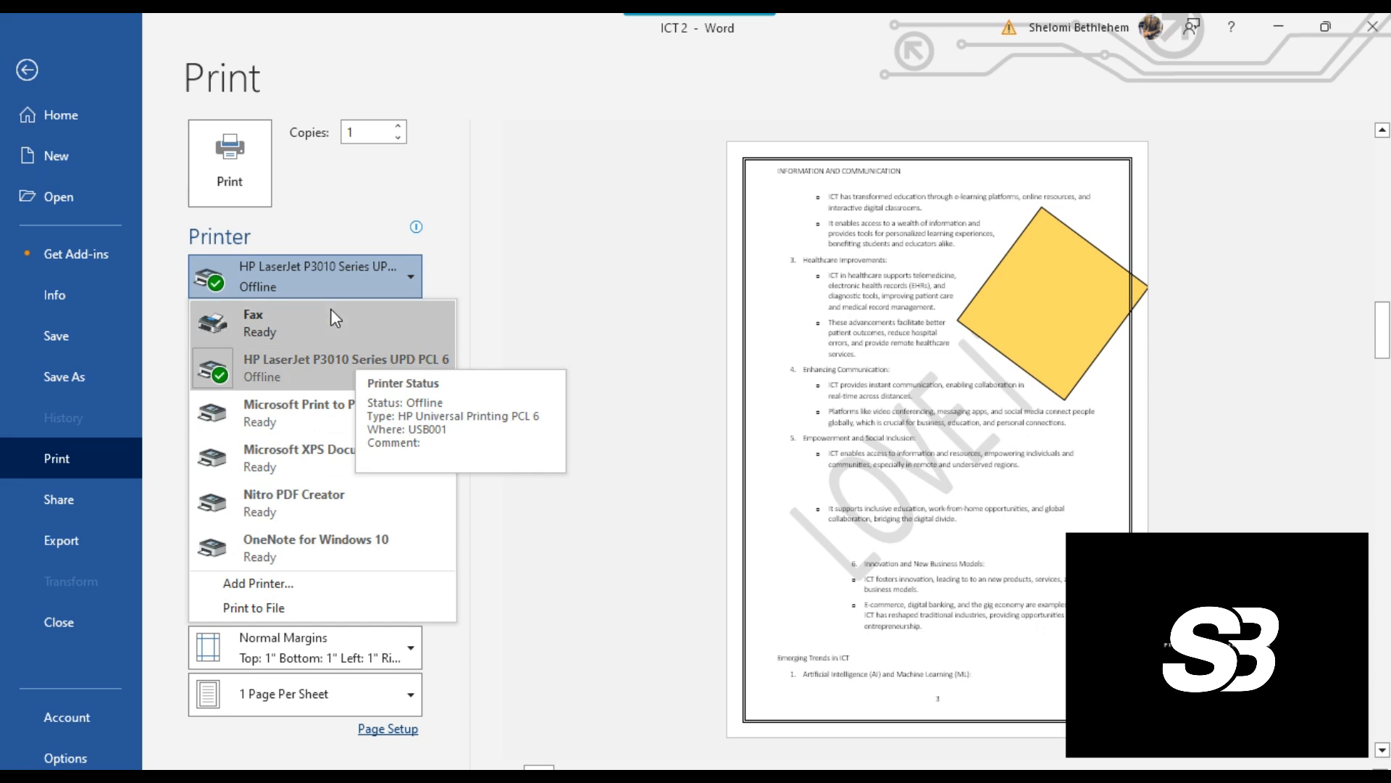
pyautogui.click(397, 379)
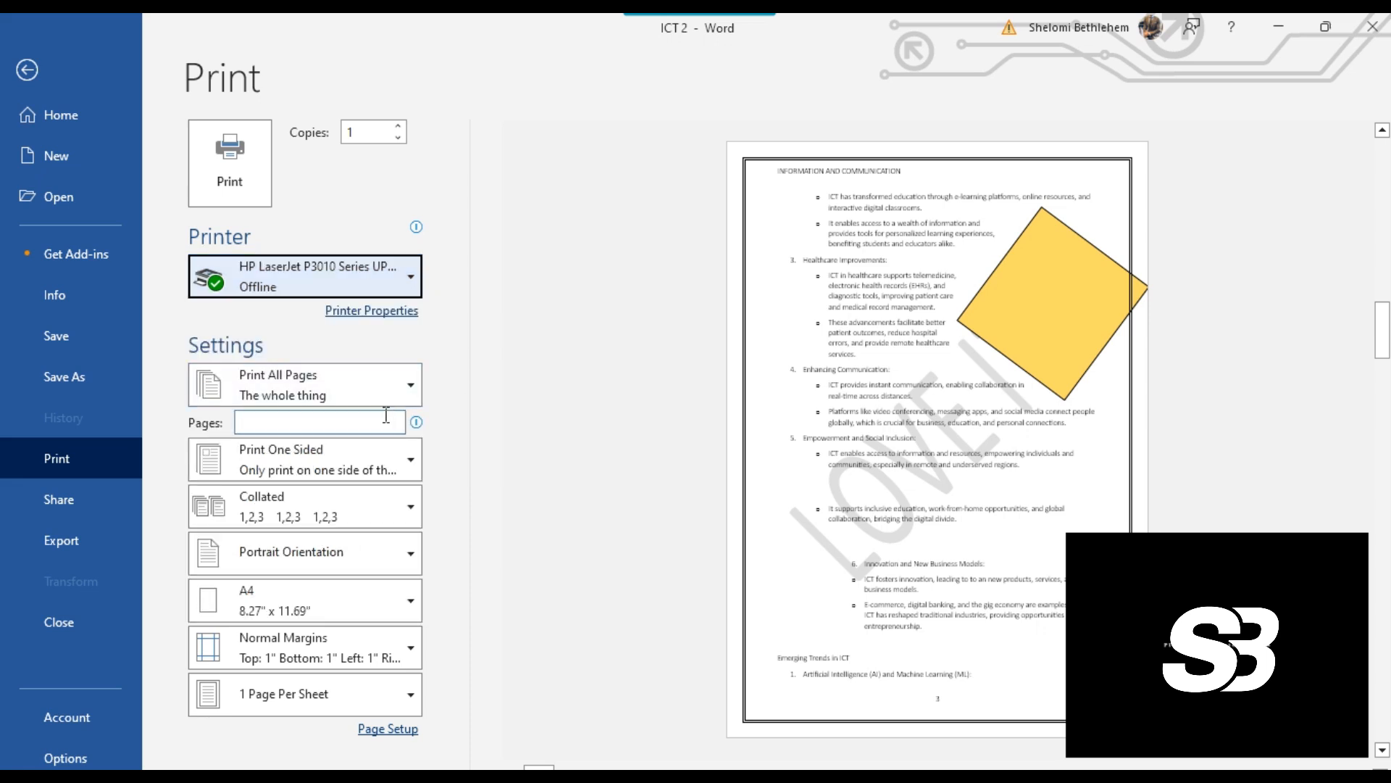
pyautogui.click(367, 384)
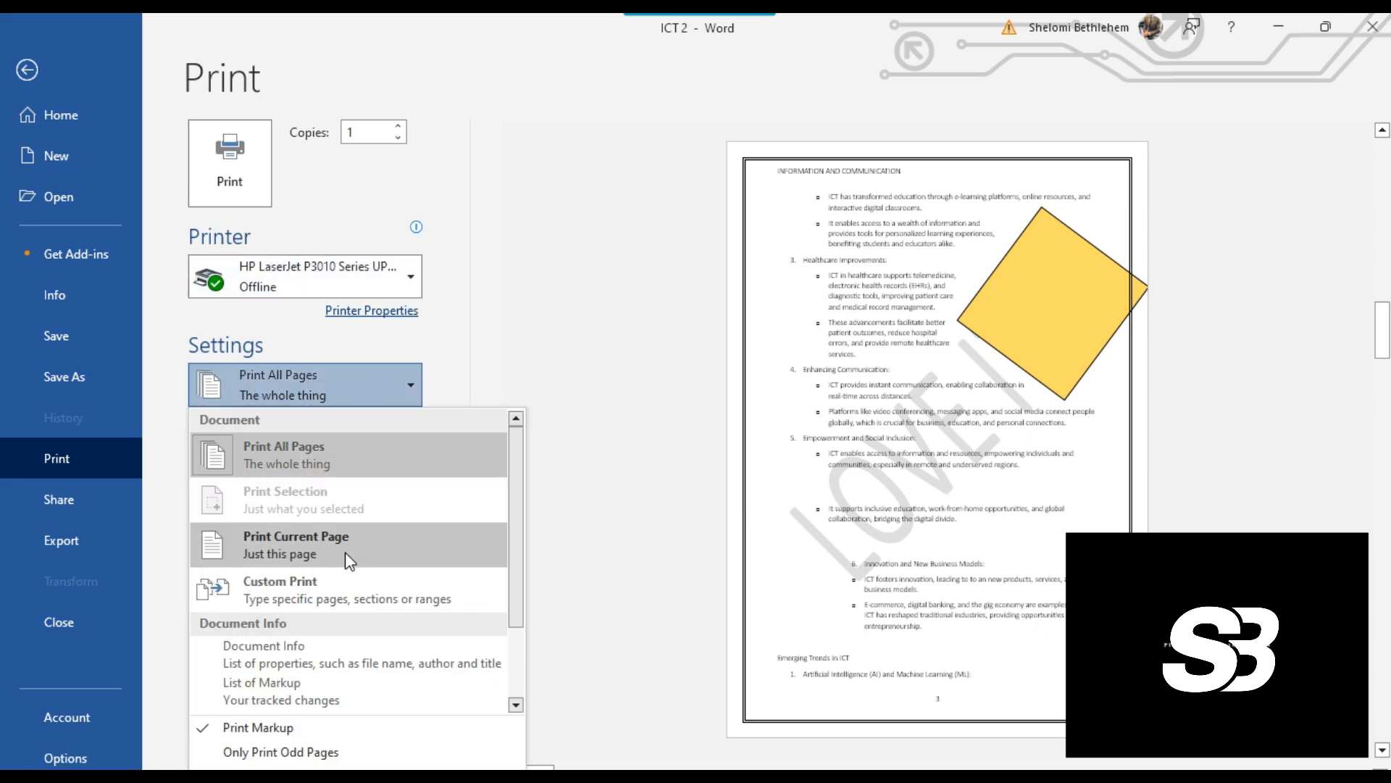
pyautogui.click(529, 363)
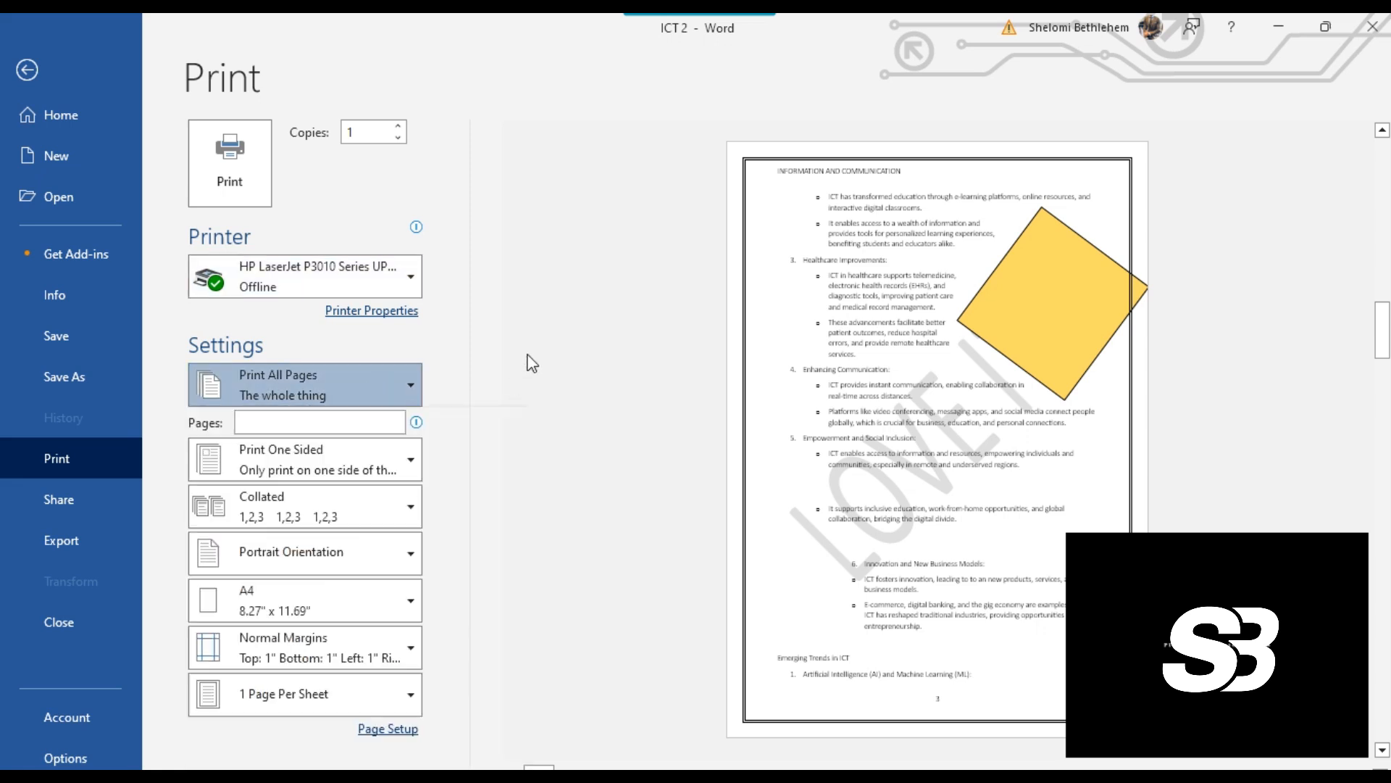
# Look over the one-sided or both-sides printing, page orientation and paper size options in the print settings
pyautogui.click(375, 464)
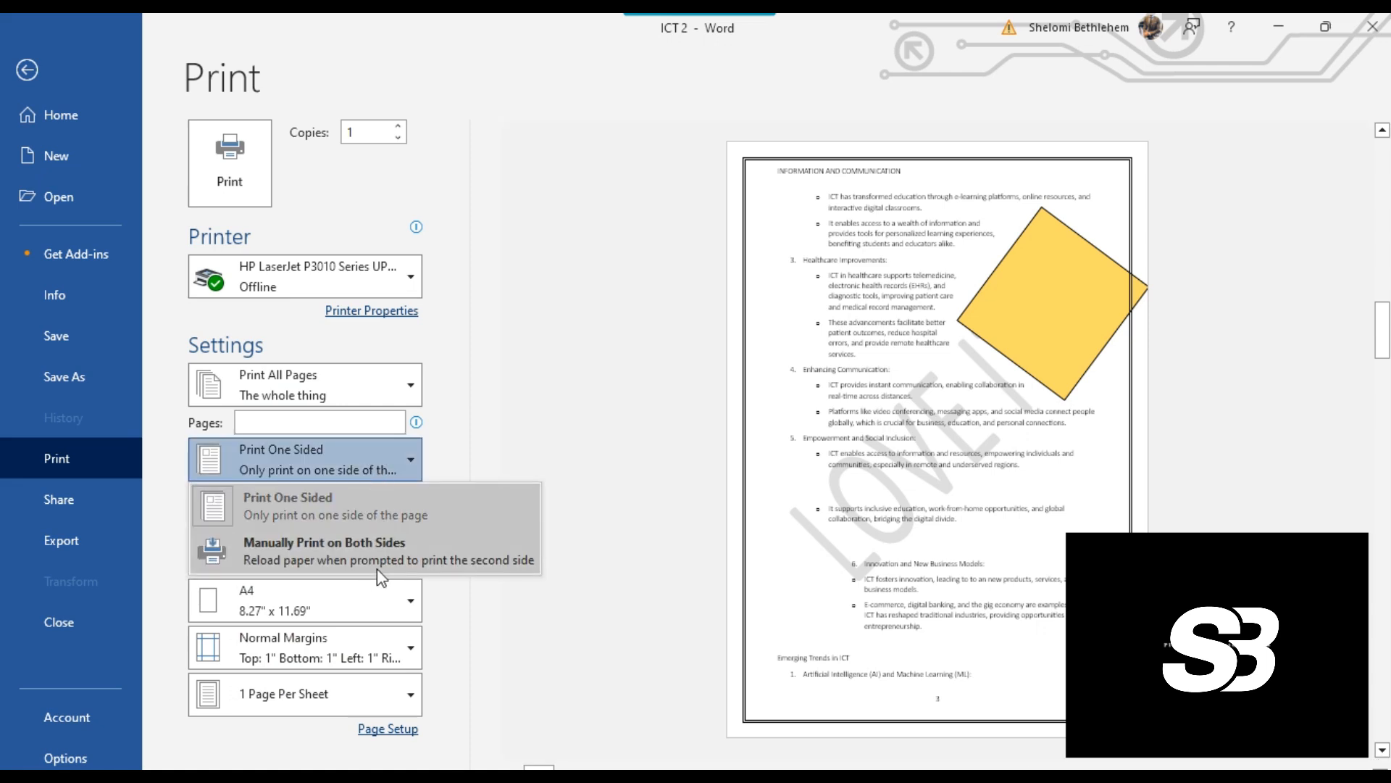
pyautogui.click(455, 404)
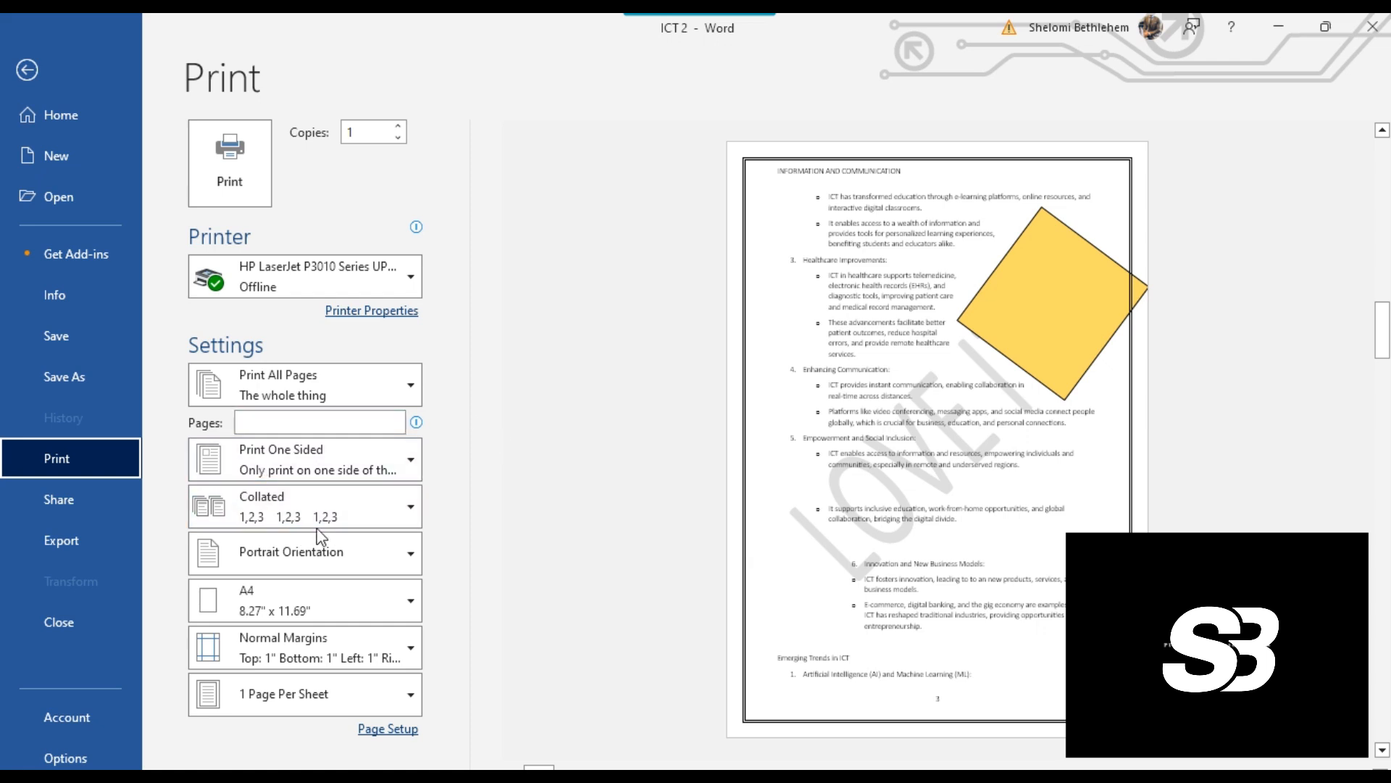
pyautogui.click(410, 570)
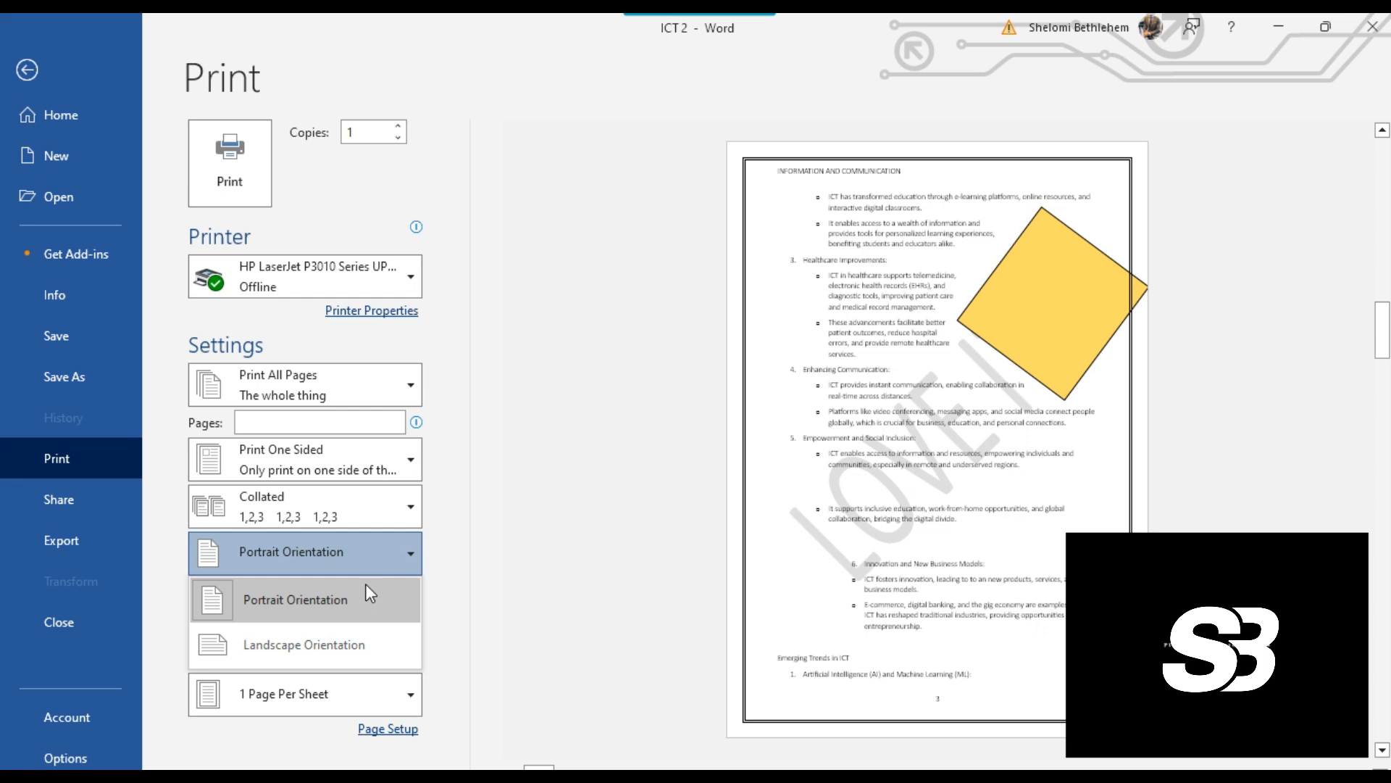
pyautogui.click(569, 596)
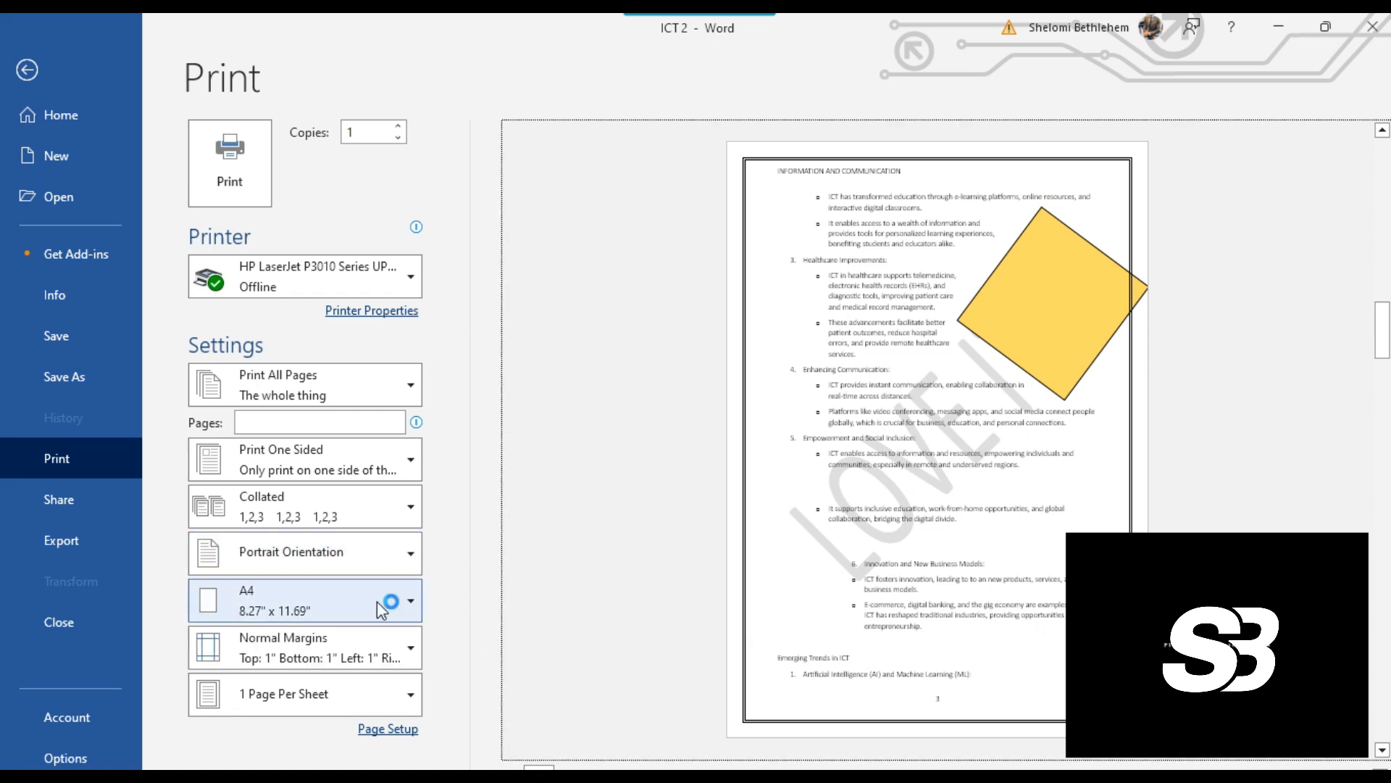
pyautogui.click(392, 611)
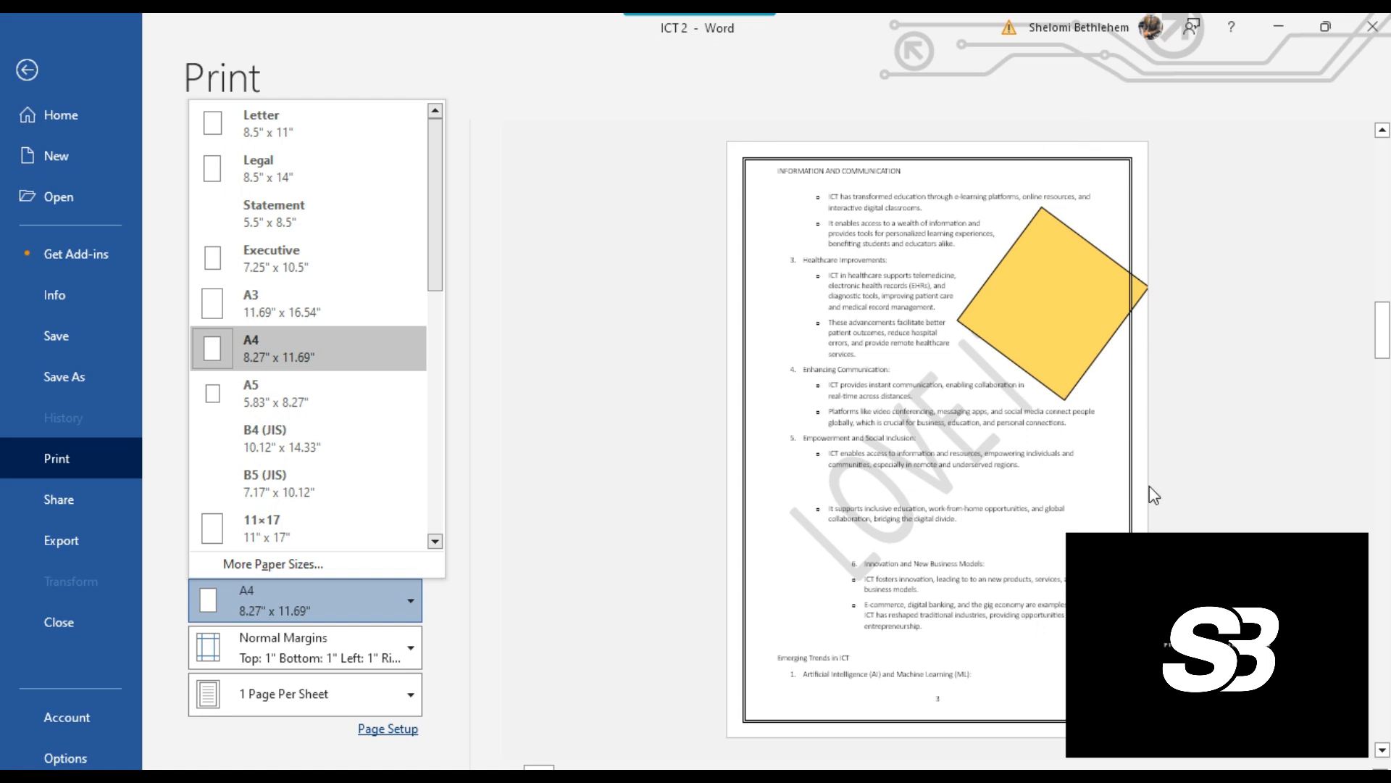
pyautogui.click(635, 482)
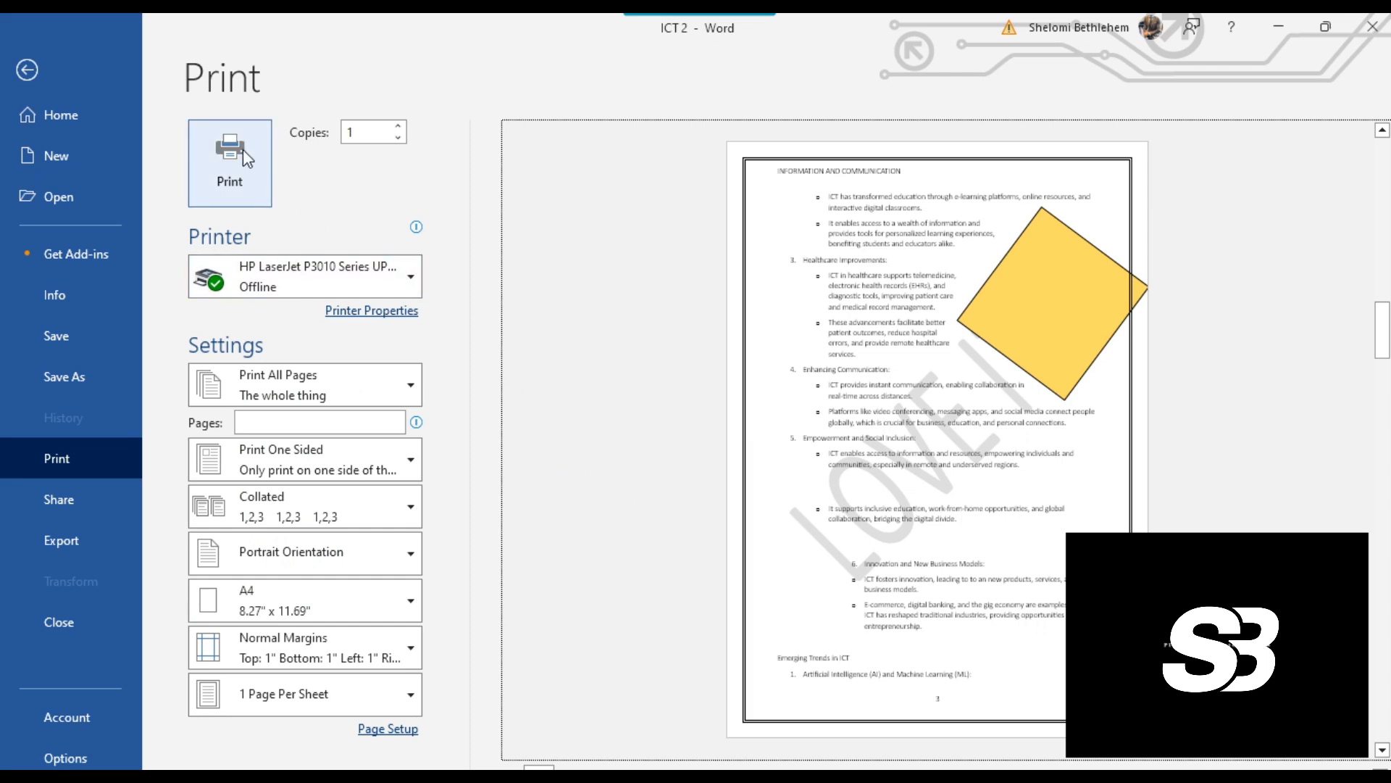
# Leave the print settings for the document and minimize its window to show the desktop
pyautogui.click(27, 70)
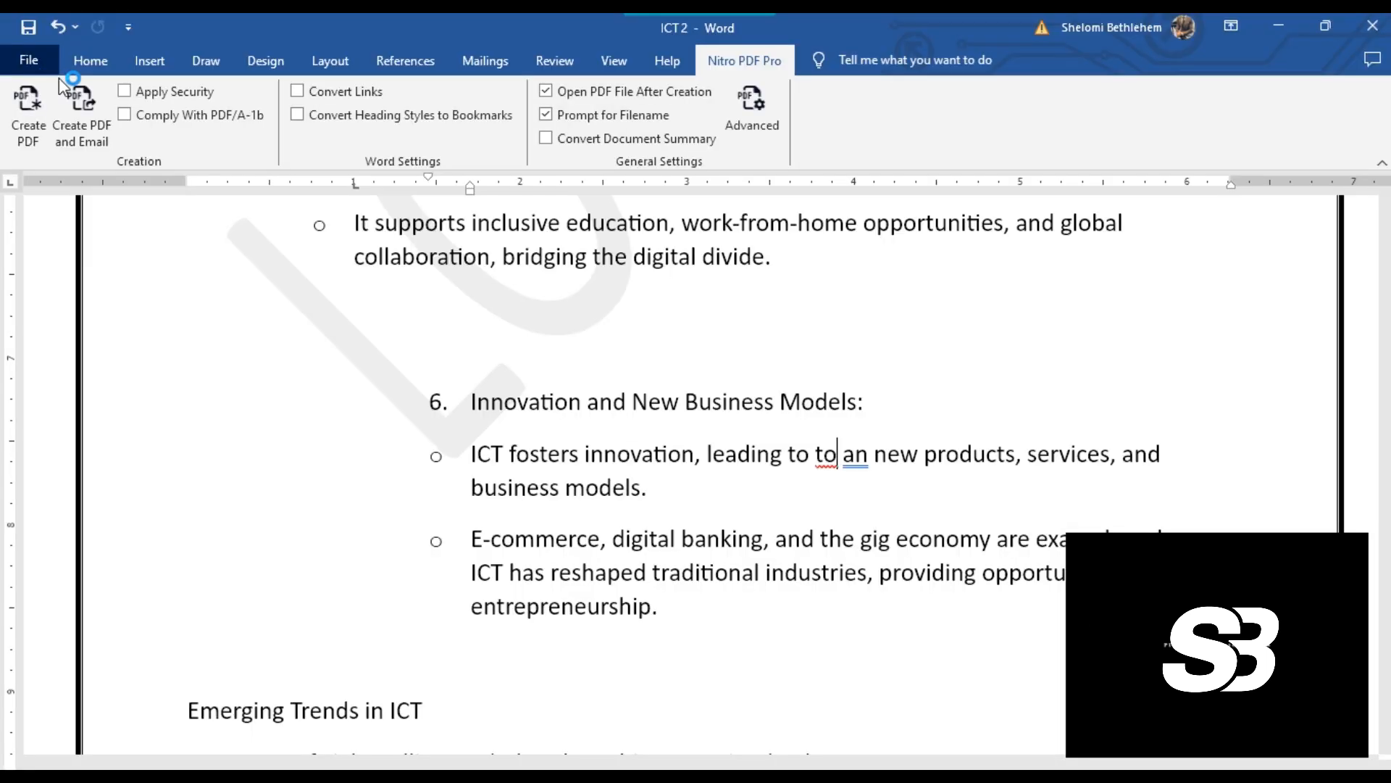
pyautogui.click(1297, 28)
pyautogui.click(1290, 25)
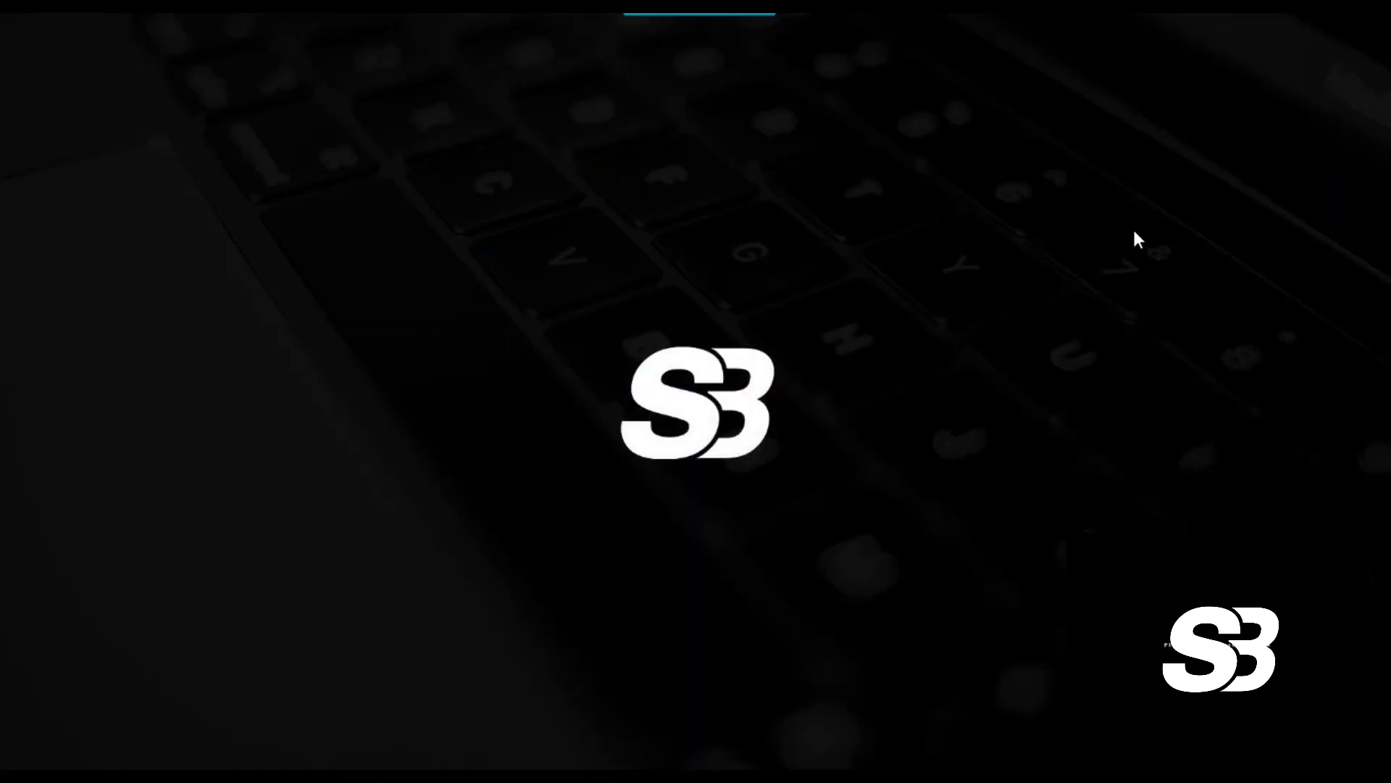